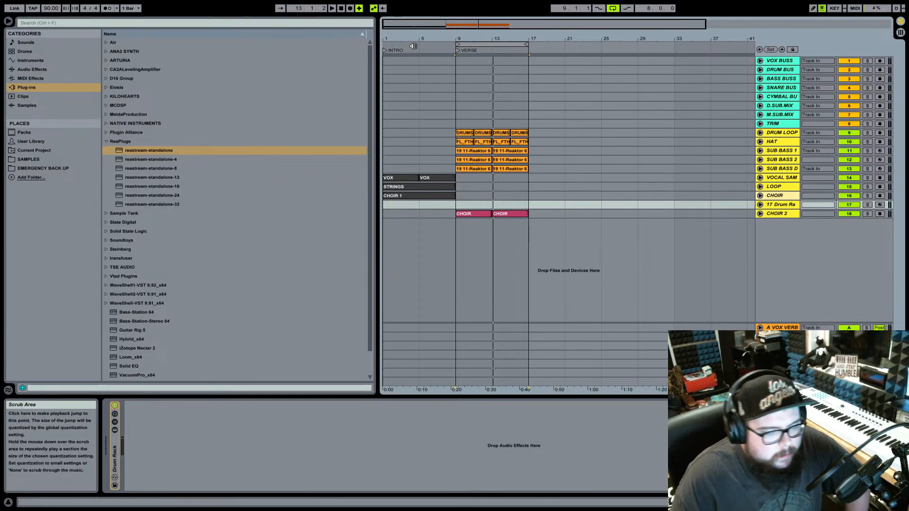
# Move the eight-bar loop region from the verse to the intro so it starts at bar 1.
pyautogui.click(464, 45)
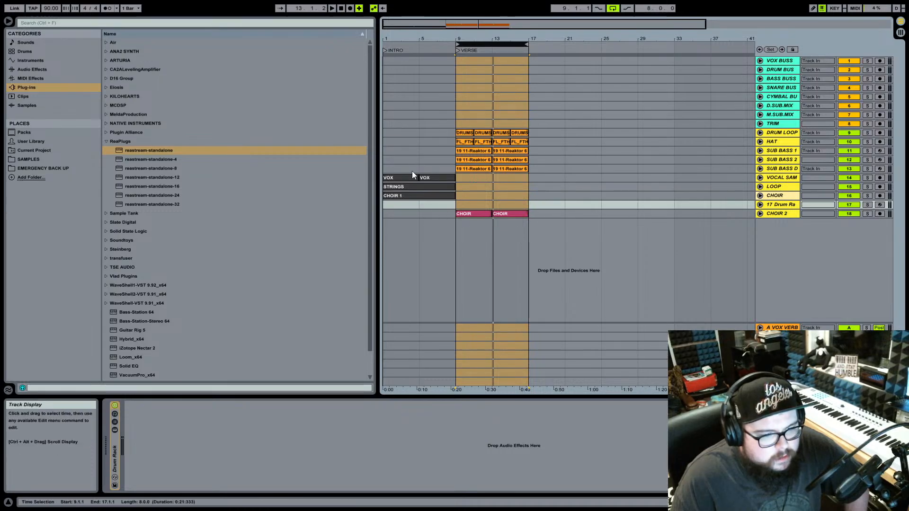
pyautogui.moveTo(451, 47); pyautogui.dragTo(485, 42)
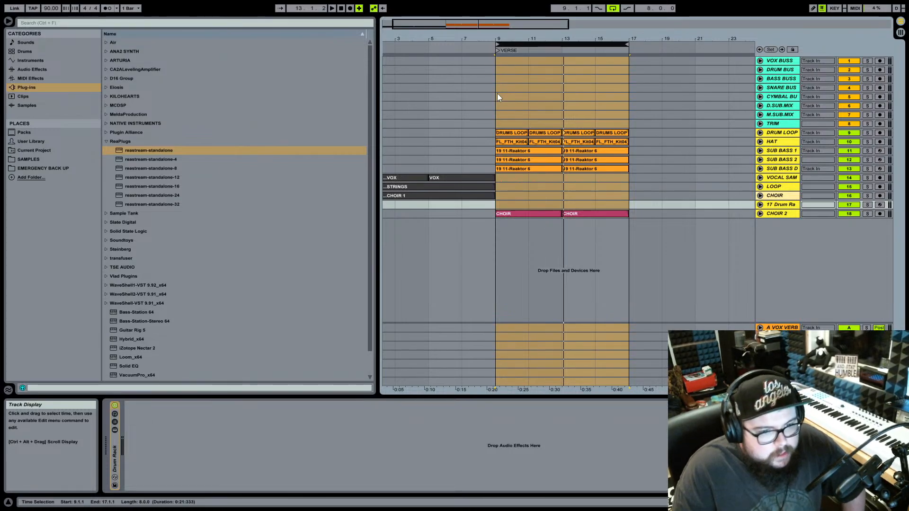
pyautogui.click(465, 43)
pyautogui.moveTo(465, 44); pyautogui.dragTo(468, 41)
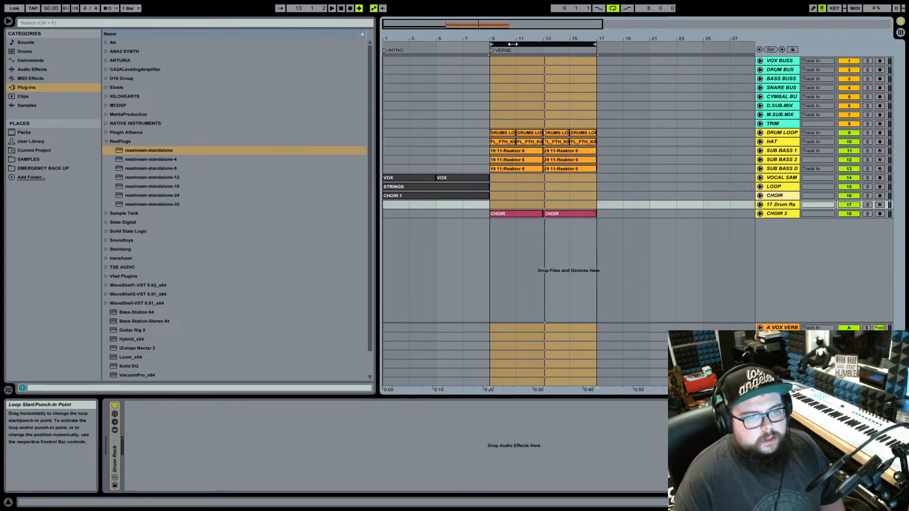
pyautogui.moveTo(508, 43); pyautogui.dragTo(376, 43)
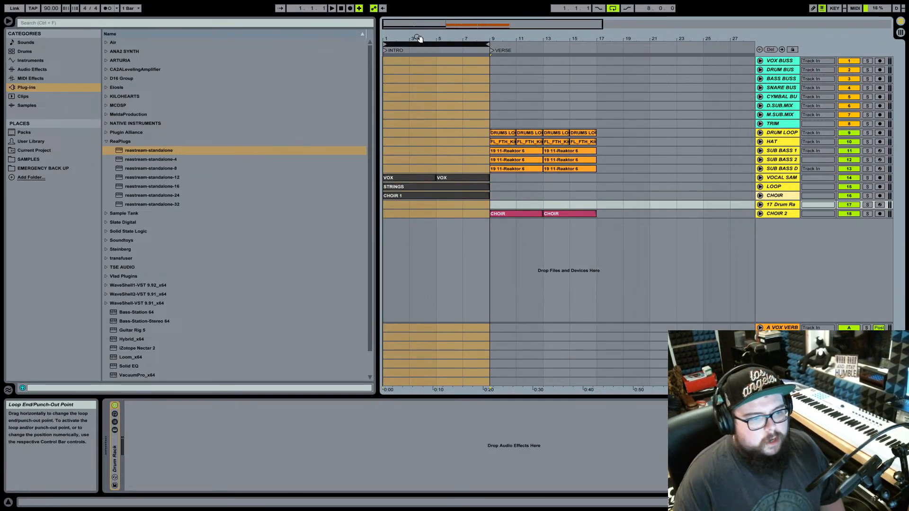
# Unfold the LOOP and VOCAL SAMPLE tracks in the arrangement to show their intro waveforms.
pyautogui.click(762, 179)
pyautogui.click(763, 188)
pyautogui.click(760, 187)
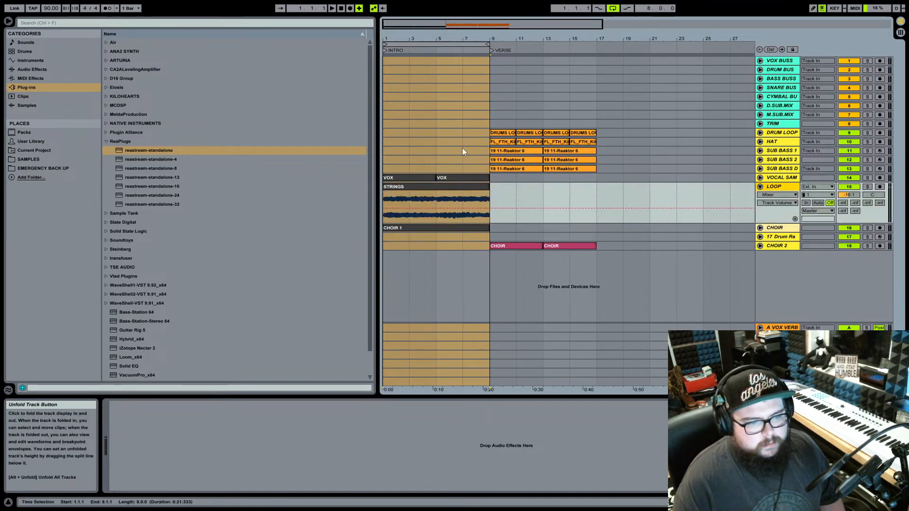
pyautogui.moveTo(407, 39); pyautogui.dragTo(407, 66)
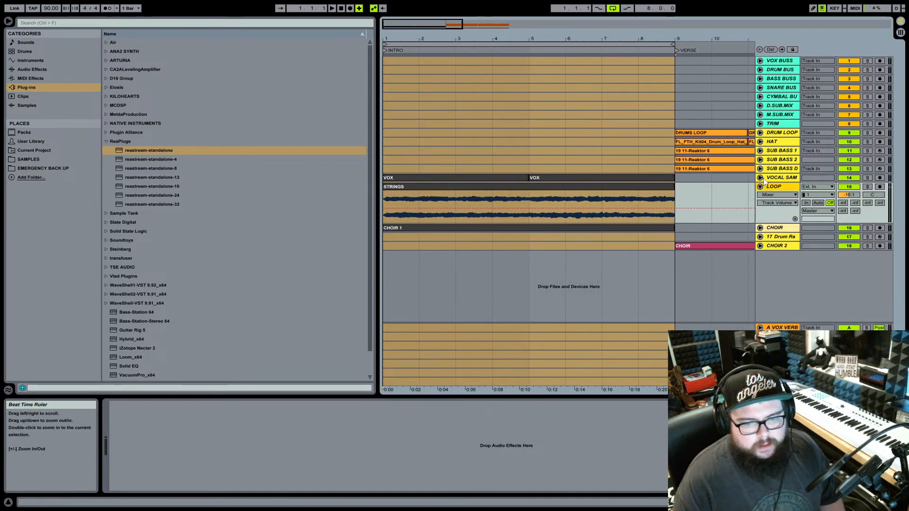
pyautogui.click(760, 178)
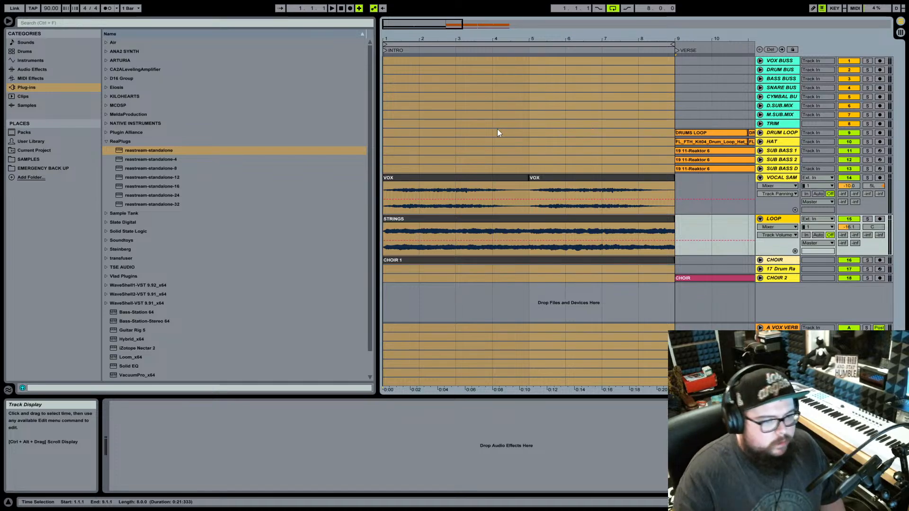
# Recolor the first CHOIR clip on the CHOIR 2 track orange at the start of the verse.
pyautogui.click(682, 278)
pyautogui.rightClick(683, 278)
pyautogui.click(692, 269)
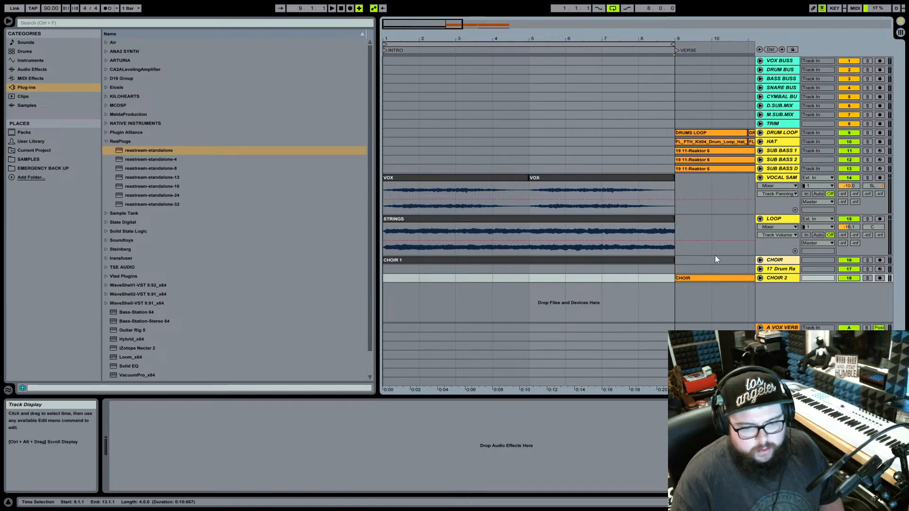
# Play the intro from its first VOX clip and check the signal levels in RME TotalMix FX.
pyautogui.click(482, 181)
pyautogui.press('space')
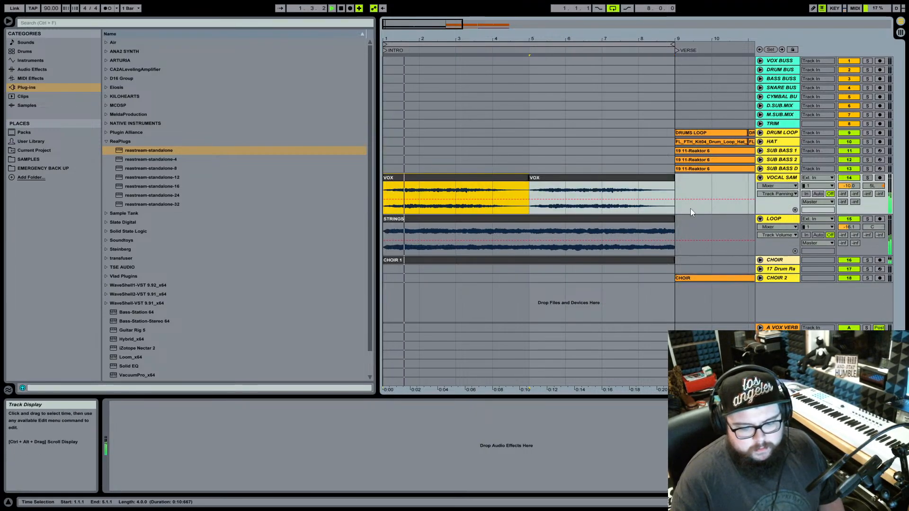
pyautogui.press('F11')
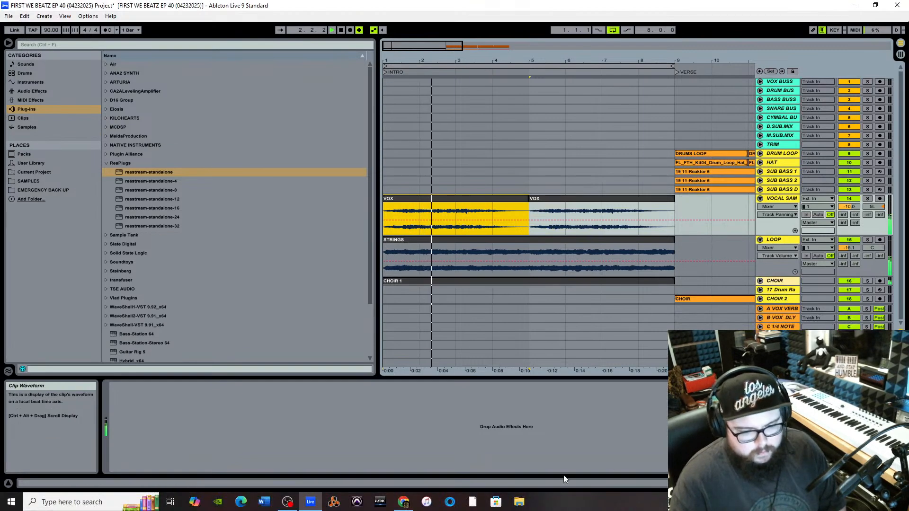
pyautogui.click(786, 502)
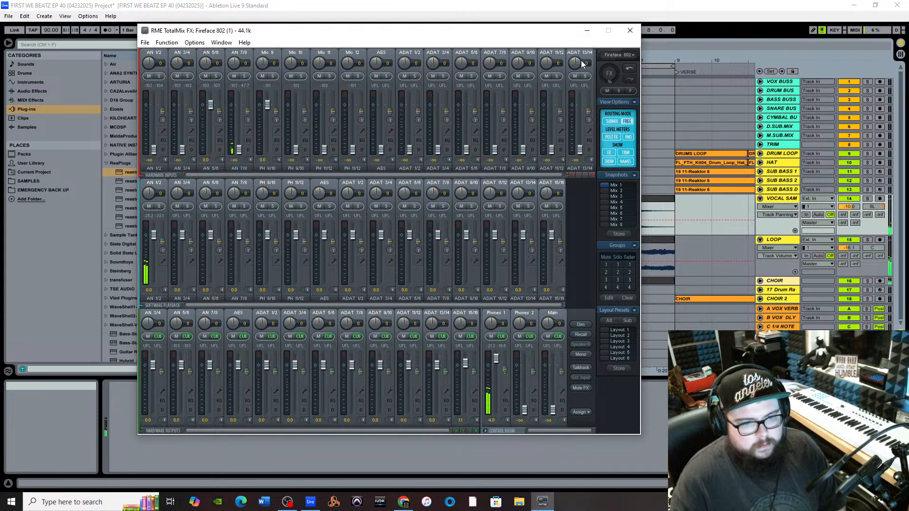
pyautogui.click(587, 30)
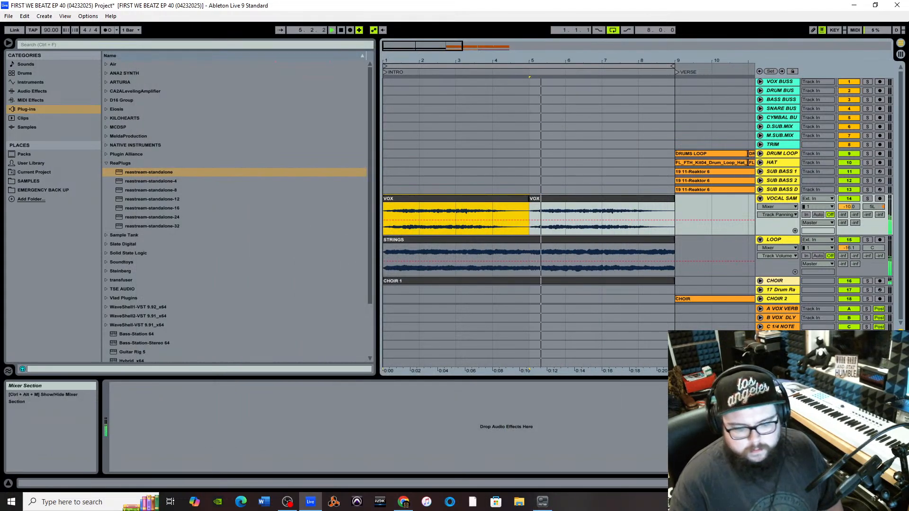
pyautogui.press('F11')
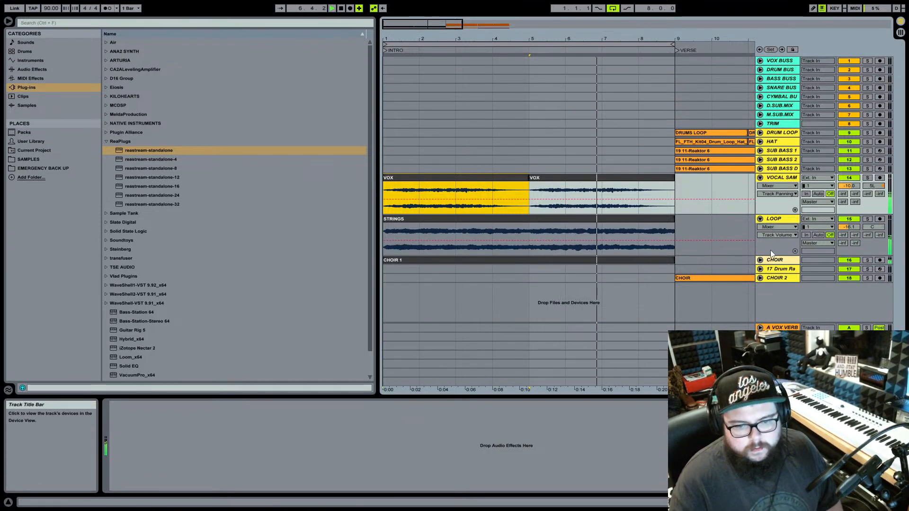
# Slightly reduce the LOOP track's height and look over the track and bus channels in the session mixer.
pyautogui.moveTo(777, 256); pyautogui.dragTo(777, 250)
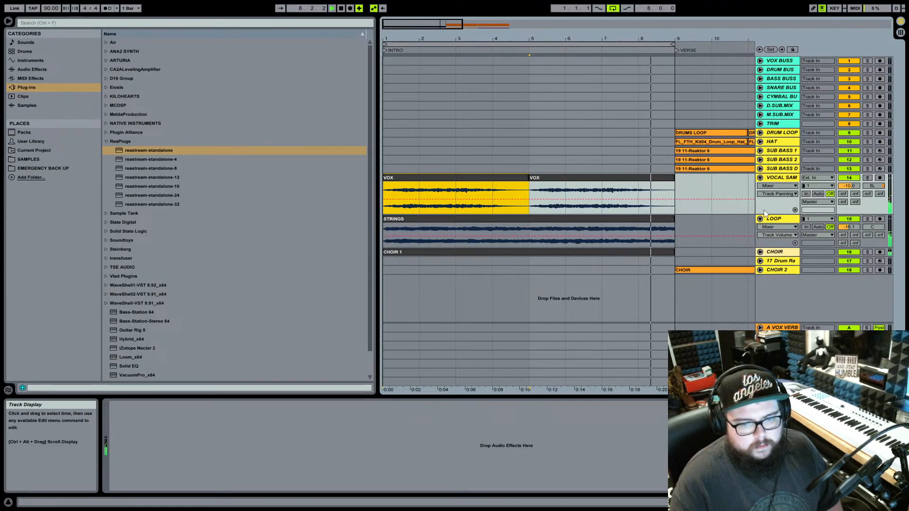
pyautogui.press('Tab')
pyautogui.hscroll(8, 533, 263)
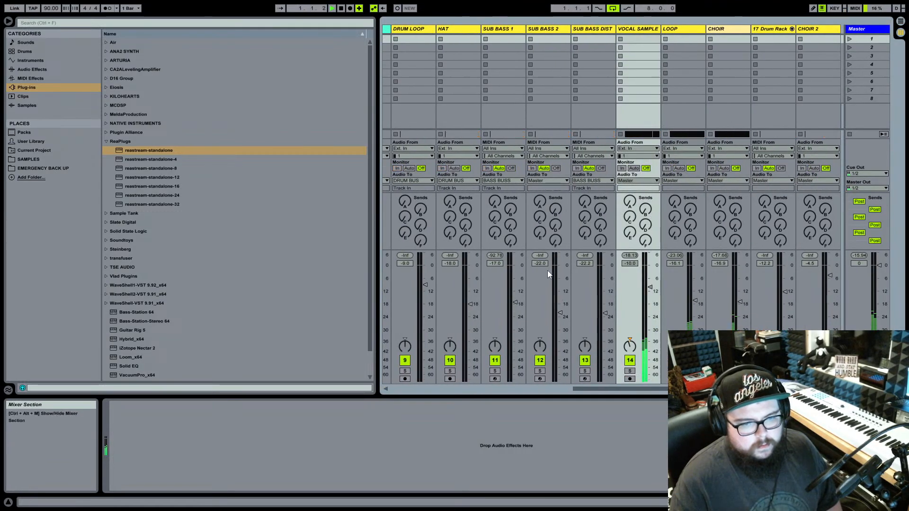
pyautogui.hscroll(-5, 547, 270)
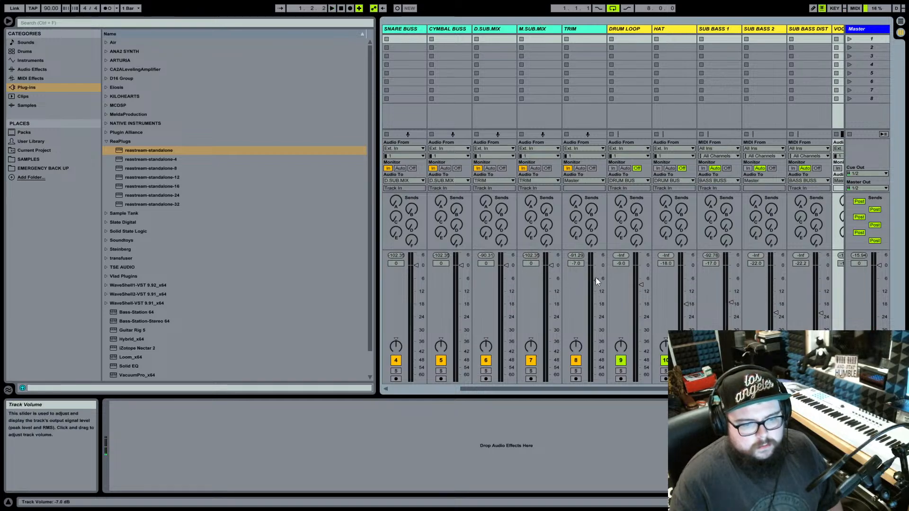
pyautogui.hscroll(4, 647, 281)
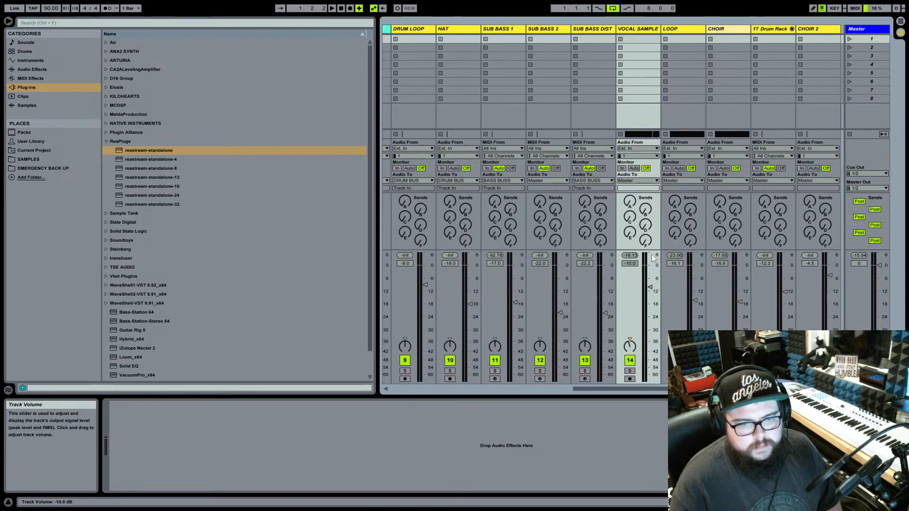
pyautogui.hscroll(-7, 618, 76)
pyautogui.press('Tab')
pyautogui.press('Tab')
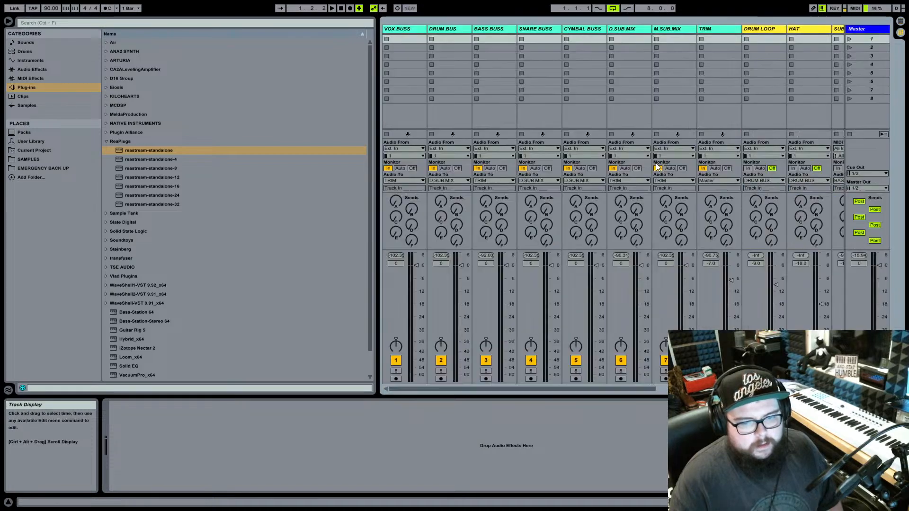
# Rename the D.SUB.MIX track SAMPLE BUSS and the M.SUB.MIX track LOOP BUSS.
pyautogui.click(621, 30)
pyautogui.write('DR')
pyautogui.press('BackSpace')
pyautogui.press('BackSpace')
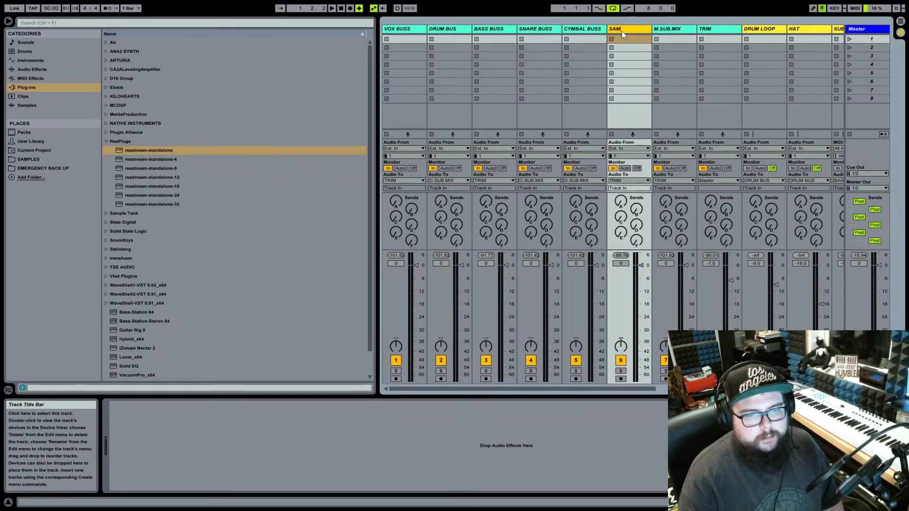
pyautogui.write('SAMPLE BUSS')
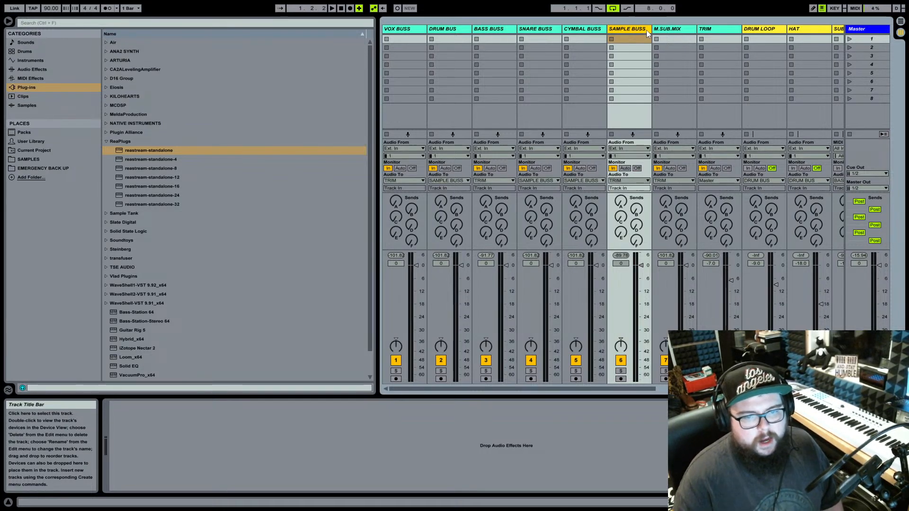
pyautogui.press('Tab')
pyautogui.write('LOOP BUS')
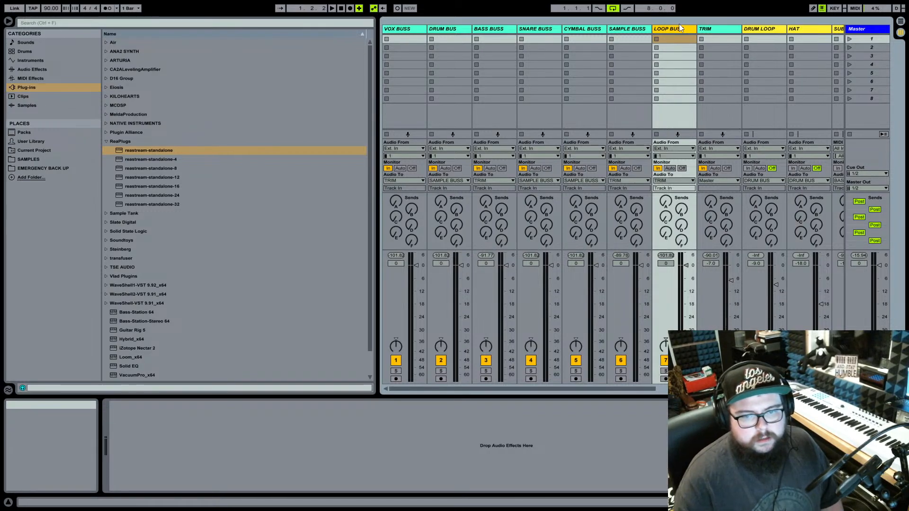
# Route the VOCAL SAMPLE track's output to SAMPLE BUSS and the LOOP track's output to LOOP BUSS.
pyautogui.hscroll(10, 679, 24)
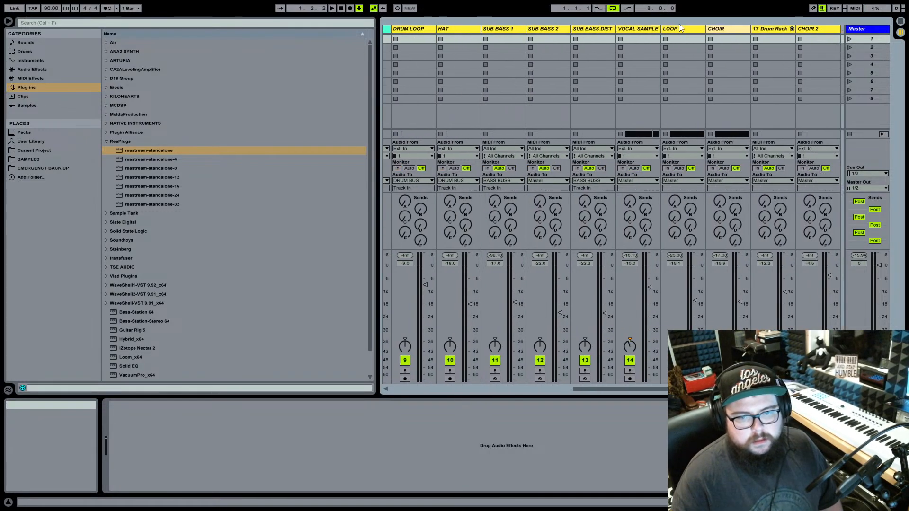
pyautogui.click(568, 28)
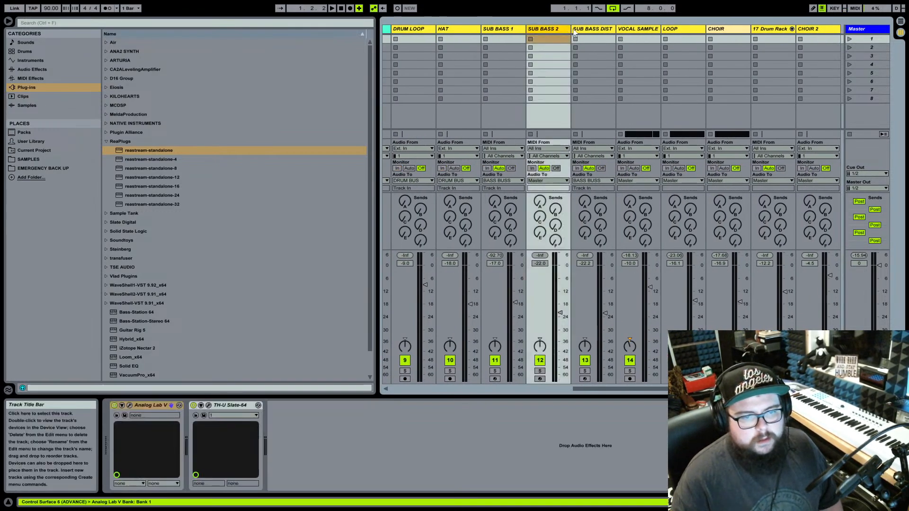
pyautogui.click(592, 29)
pyautogui.click(651, 30)
pyautogui.click(640, 181)
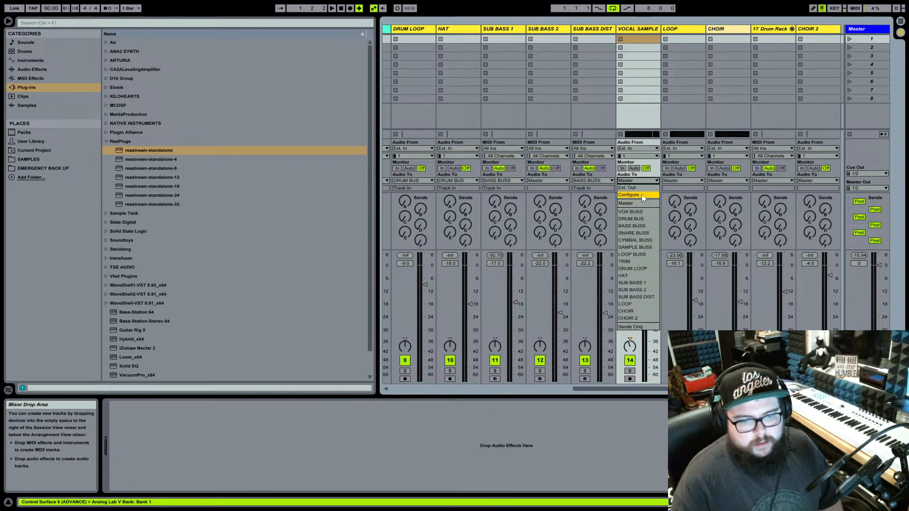
pyautogui.click(643, 247)
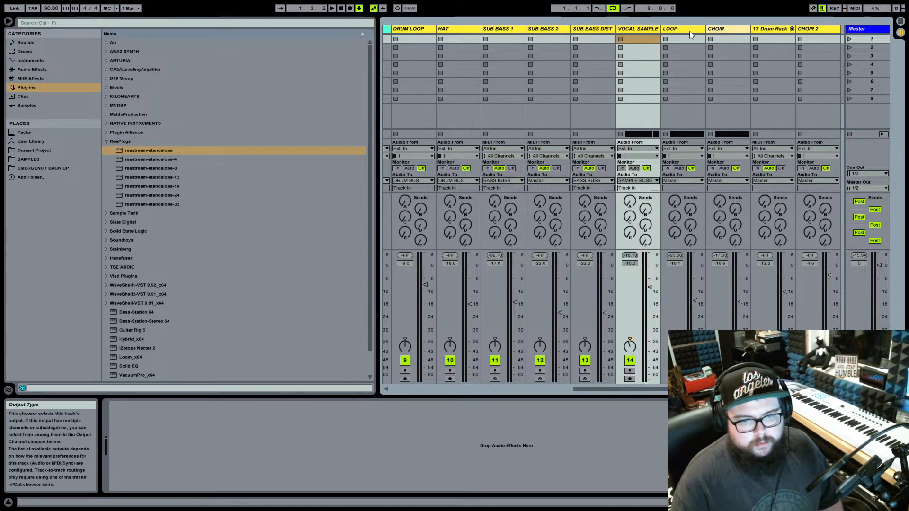
pyautogui.click(680, 180)
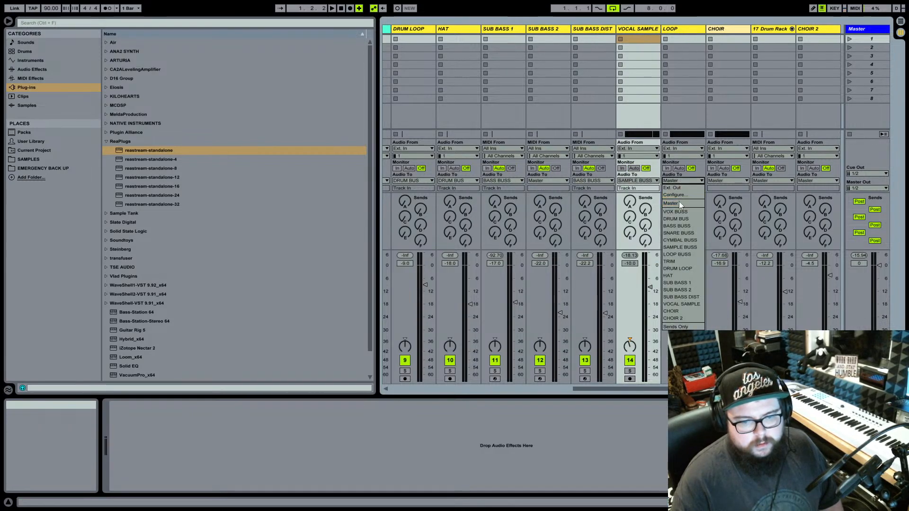
pyautogui.click(686, 242)
# Route the CHOIR track's output to SAMPLE BUSS and recolor the track yellow like its neighbours.
pyautogui.click(719, 31)
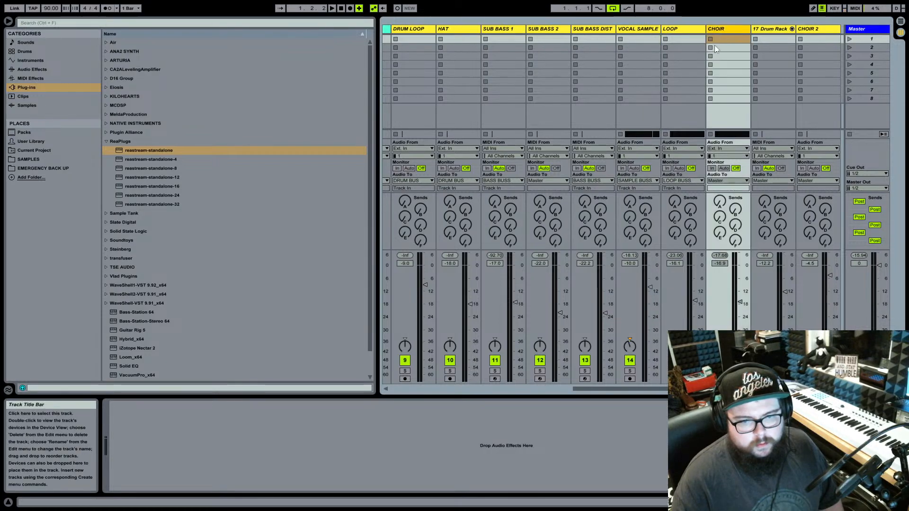
pyautogui.click(726, 181)
pyautogui.click(733, 249)
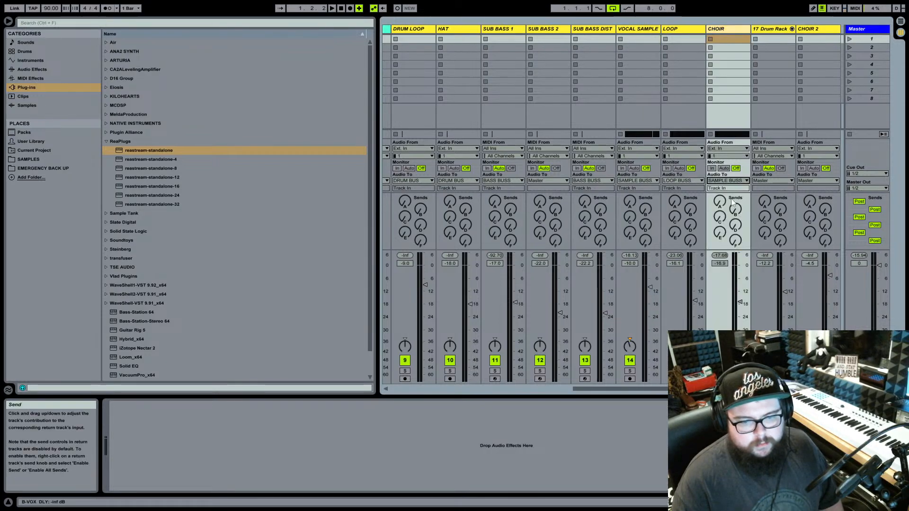
pyautogui.rightClick(730, 33)
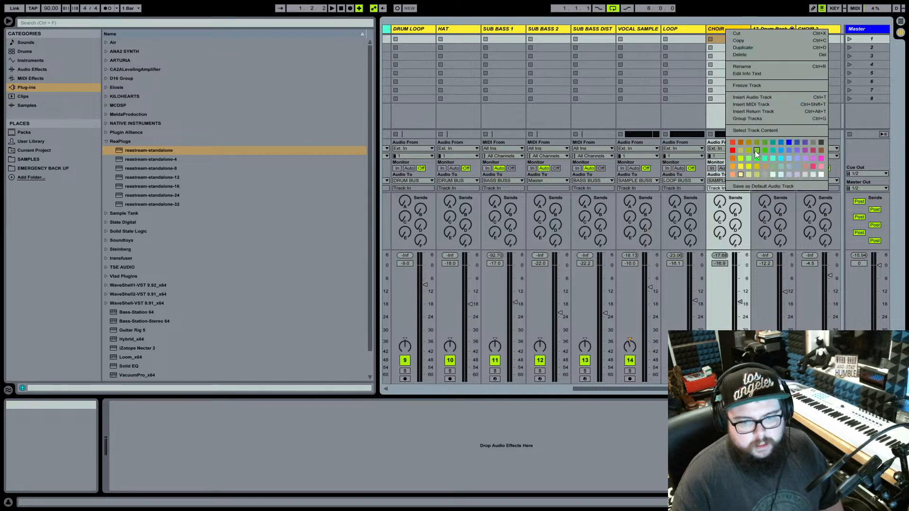
pyautogui.click(741, 175)
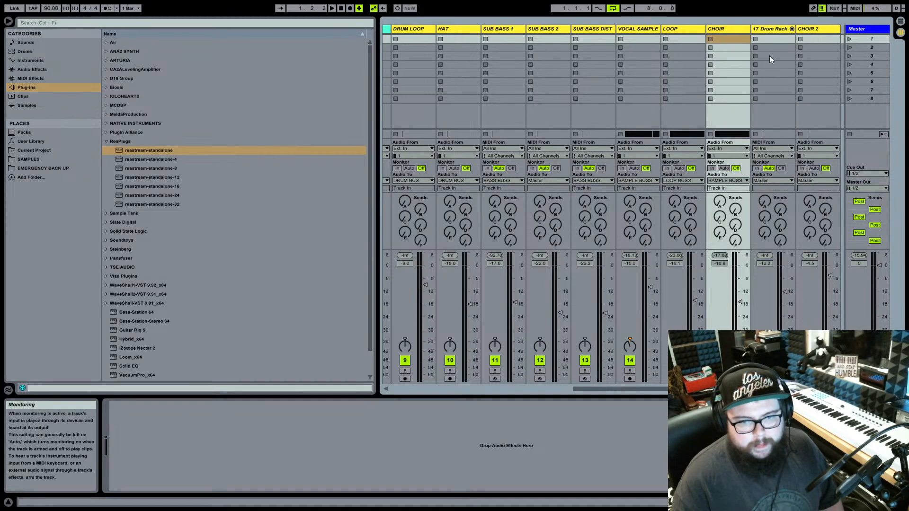
# Route the outputs of the 17 Drum Rack and CHOIR 2 tracks to SAMPLE BUSS.
pyautogui.click(780, 30)
pyautogui.click(761, 181)
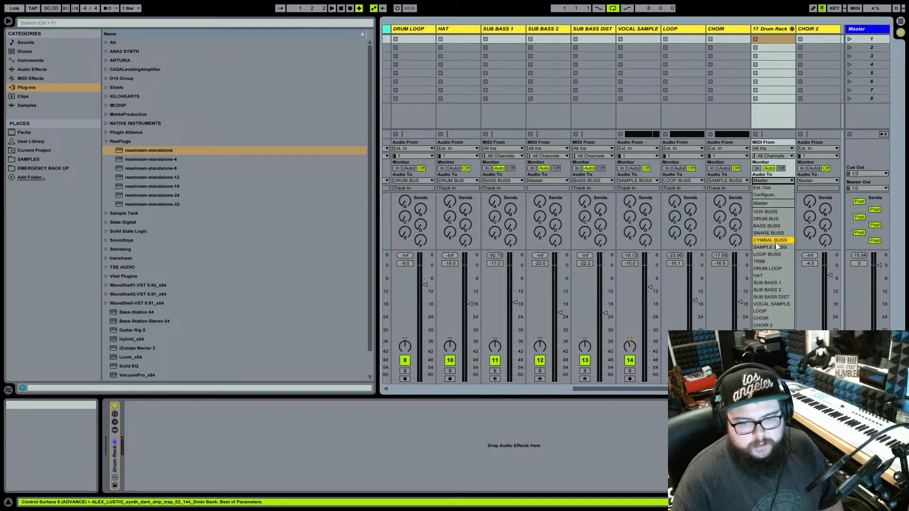
pyautogui.click(776, 242)
pyautogui.press('Tab')
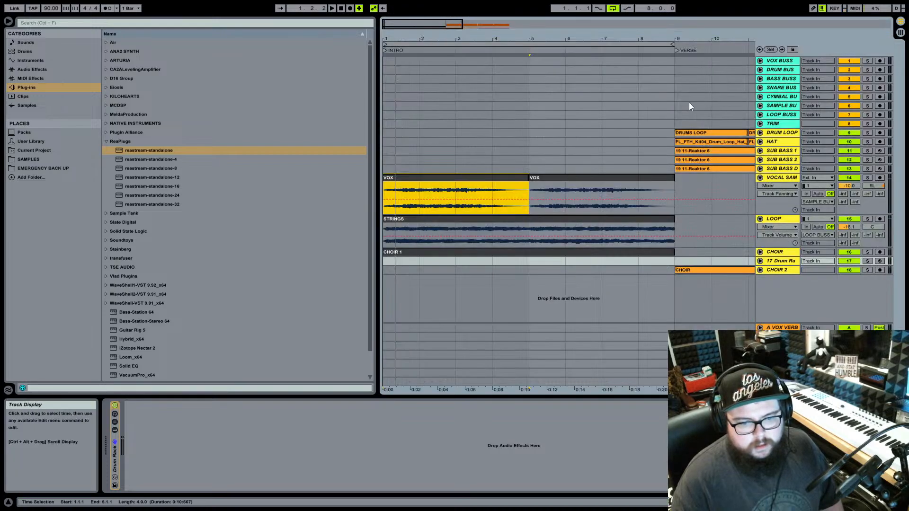
pyautogui.press('Tab')
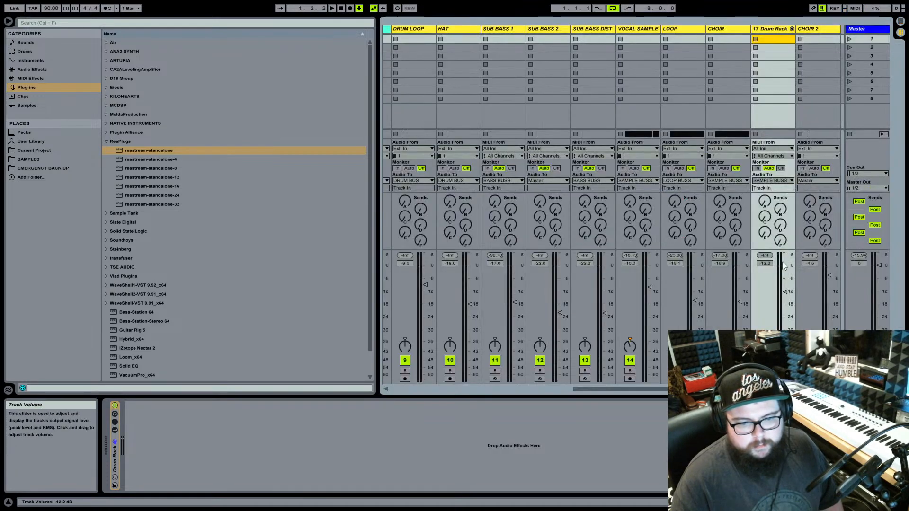
pyautogui.click(819, 180)
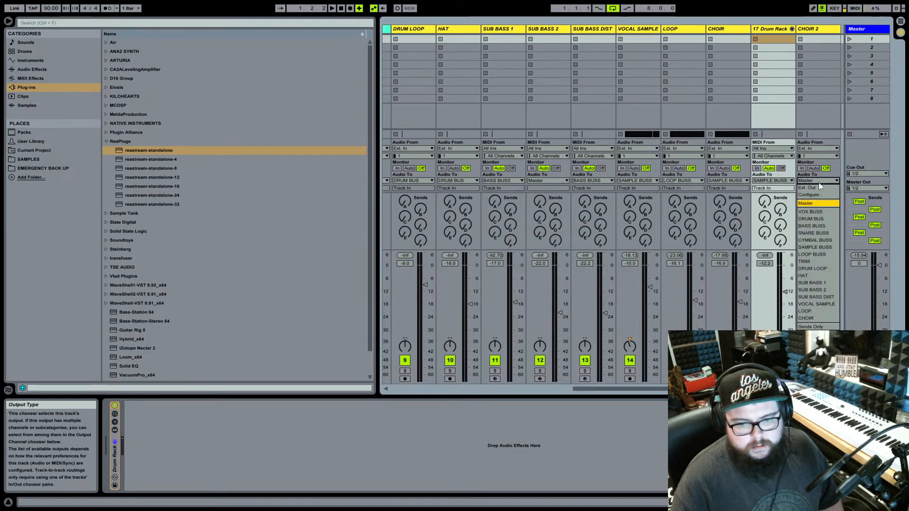
pyautogui.click(824, 247)
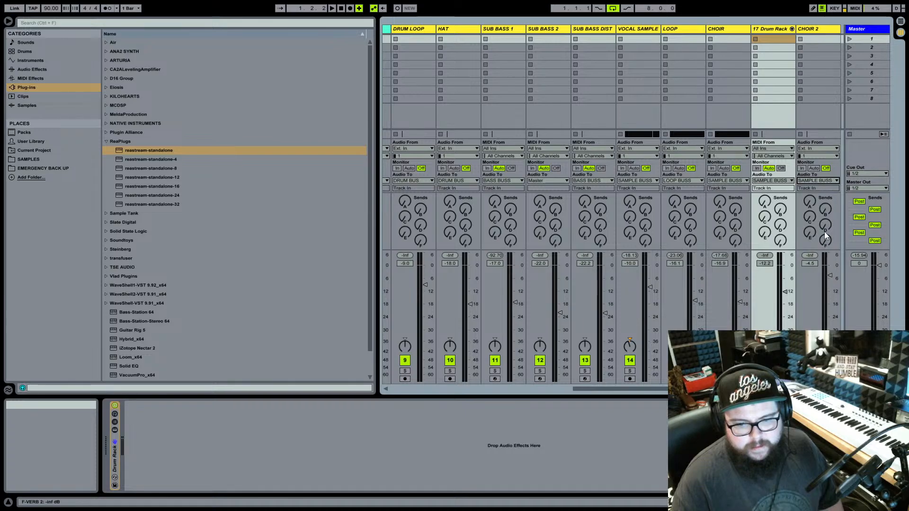
# Route the SUB BASS 2 track's output to BASS BUSS.
pyautogui.click(547, 33)
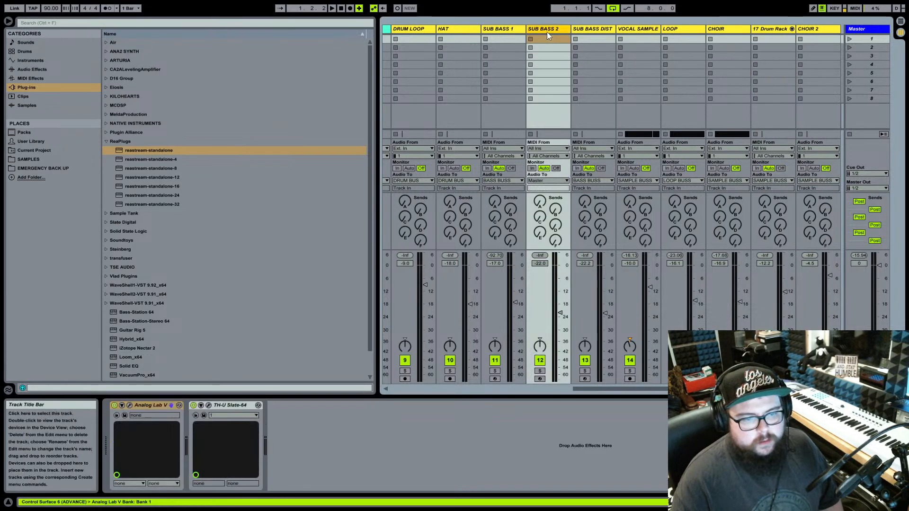
pyautogui.click(548, 182)
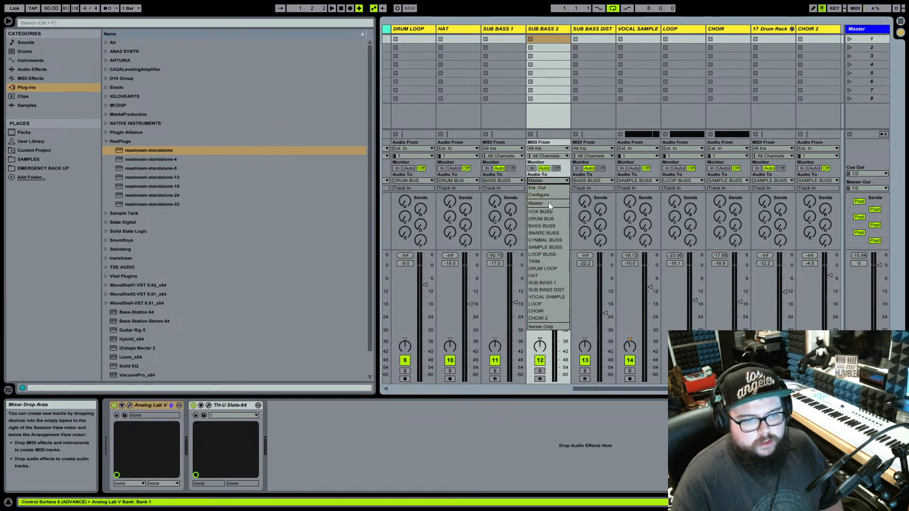
pyautogui.click(550, 221)
# Play the arrangement from the start of the intro and extend the loop end to bar 17.
pyautogui.press('Tab')
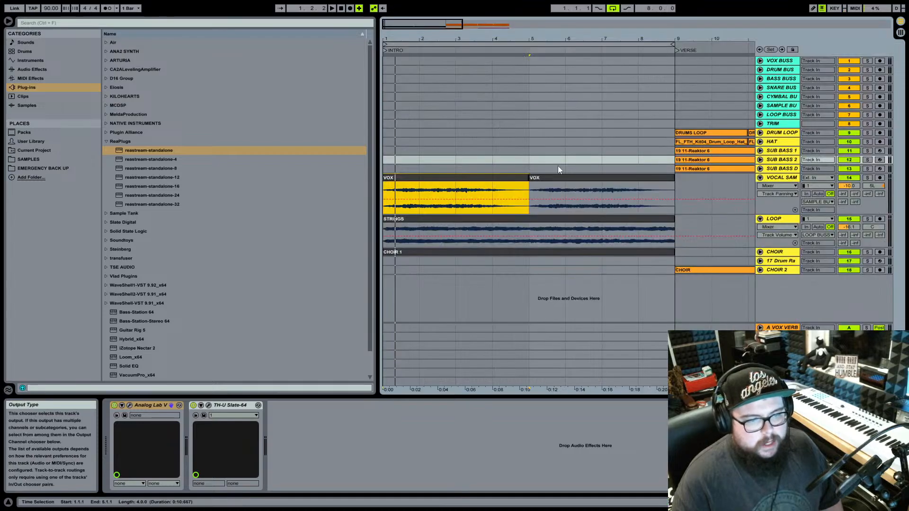
pyautogui.moveTo(441, 37); pyautogui.dragTo(443, 39)
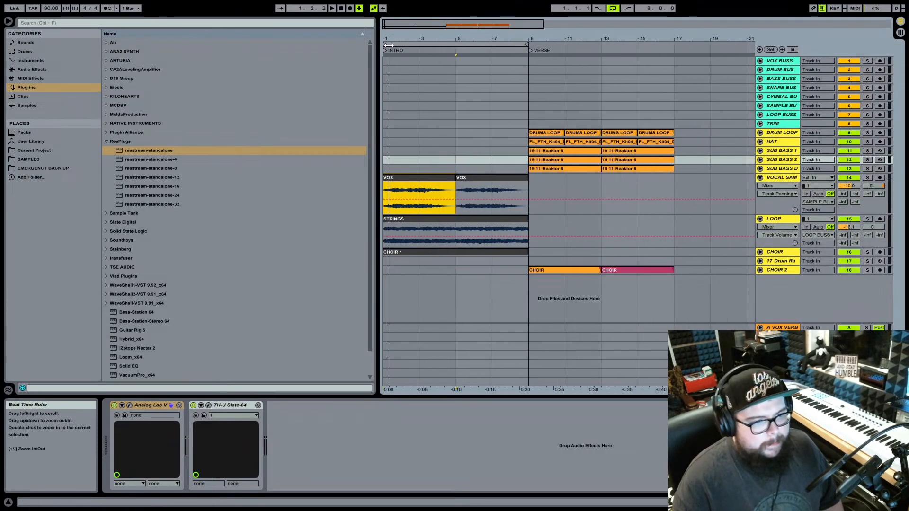
pyautogui.click(342, 9)
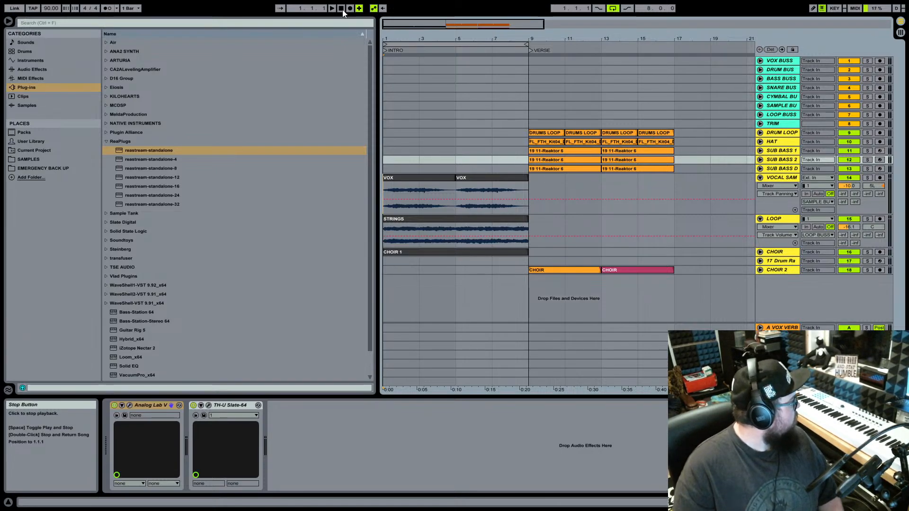
pyautogui.press('space')
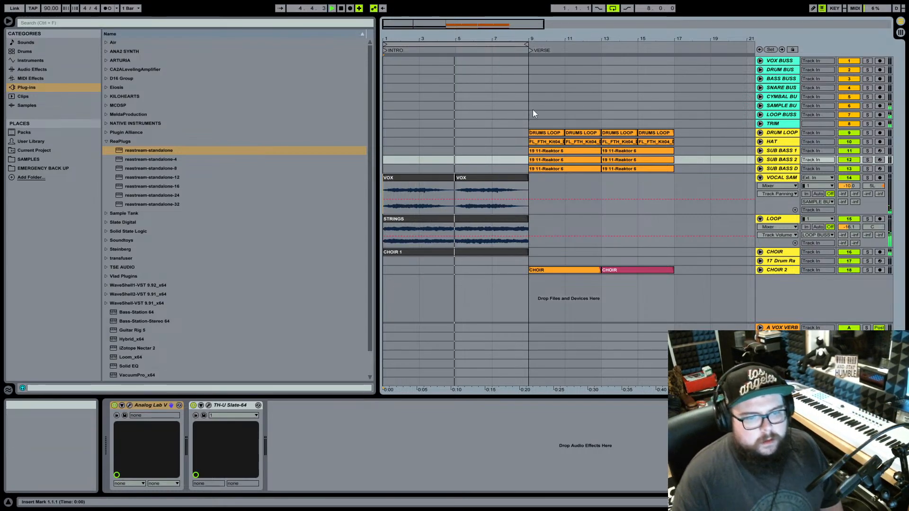
pyautogui.moveTo(527, 44); pyautogui.dragTo(676, 67)
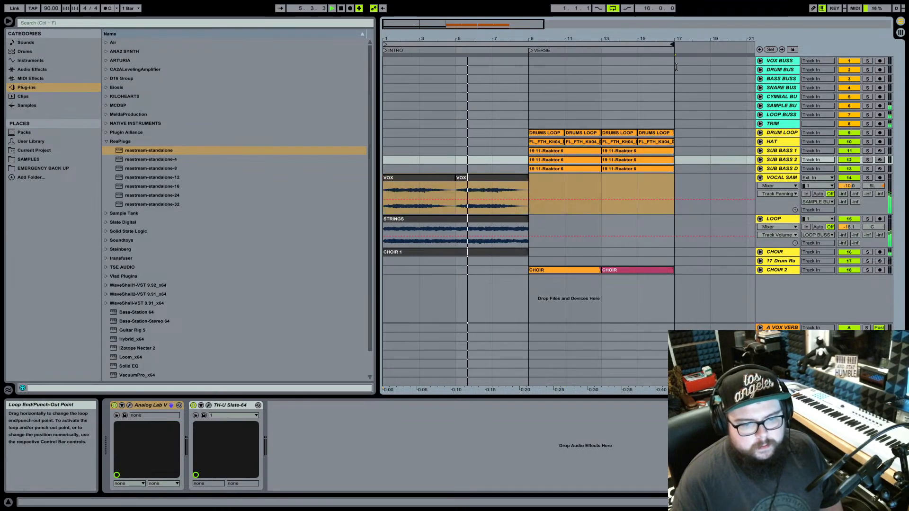
# Recolor the second CHOIR clip on the CHOIR 2 track orange to match the first.
pyautogui.rightClick(618, 272)
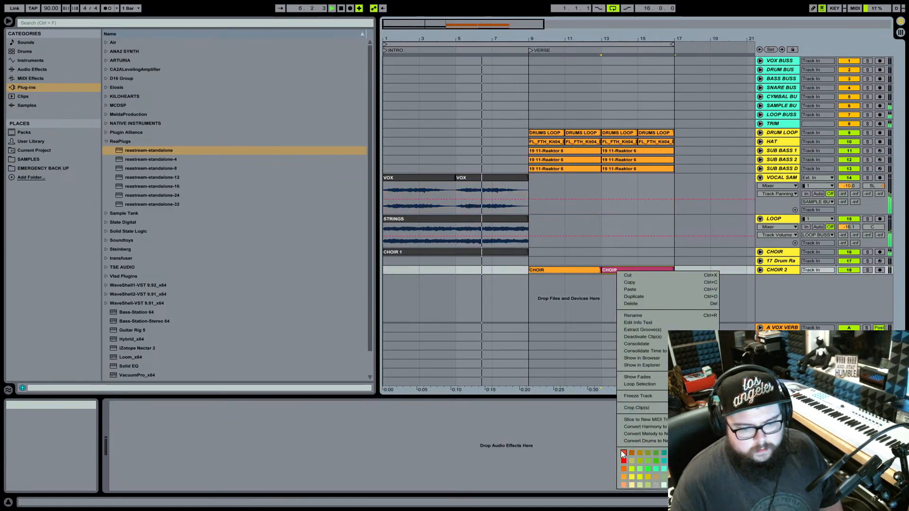
pyautogui.click(624, 477)
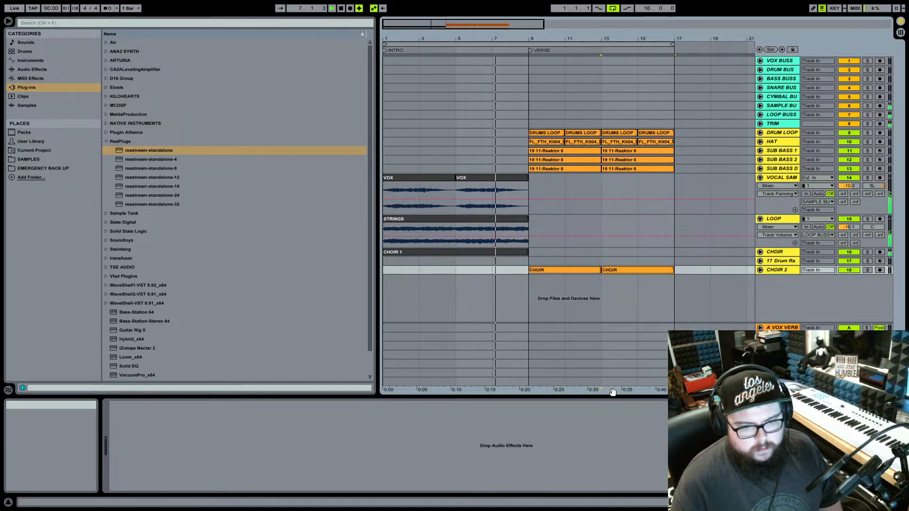
# Raise the DRUM LOOP track's volume to -7.0 dB in the mixer and check the neighbouring track levels.
pyautogui.moveTo(544, 37); pyautogui.dragTo(547, 42)
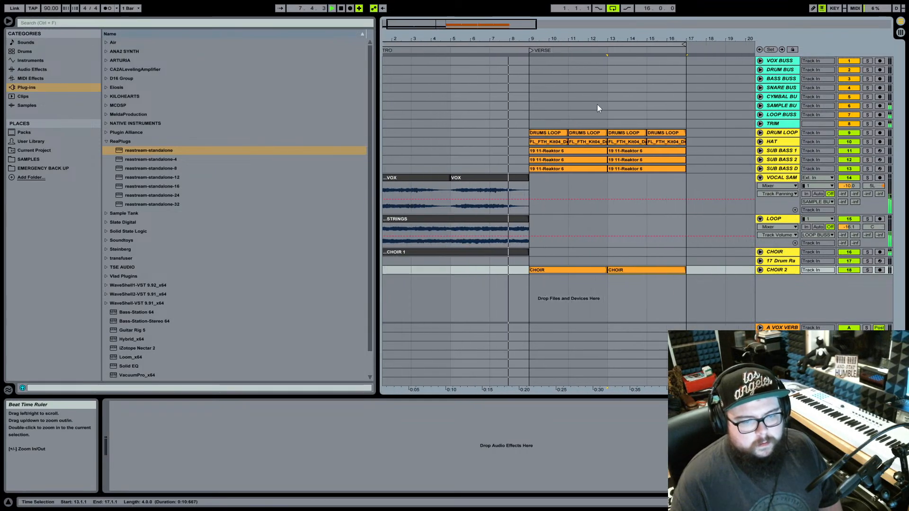
pyautogui.press('Tab')
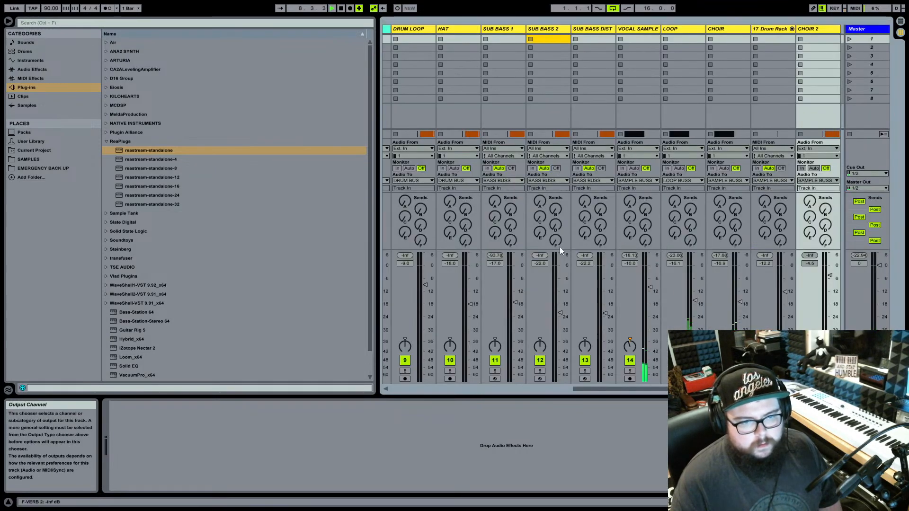
pyautogui.moveTo(425, 284); pyautogui.dragTo(426, 281)
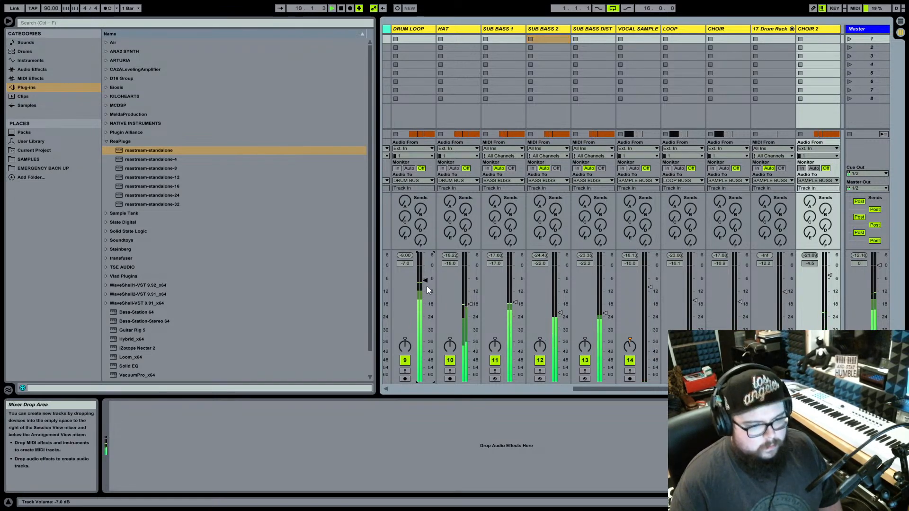
pyautogui.hscroll(-3, 427, 286)
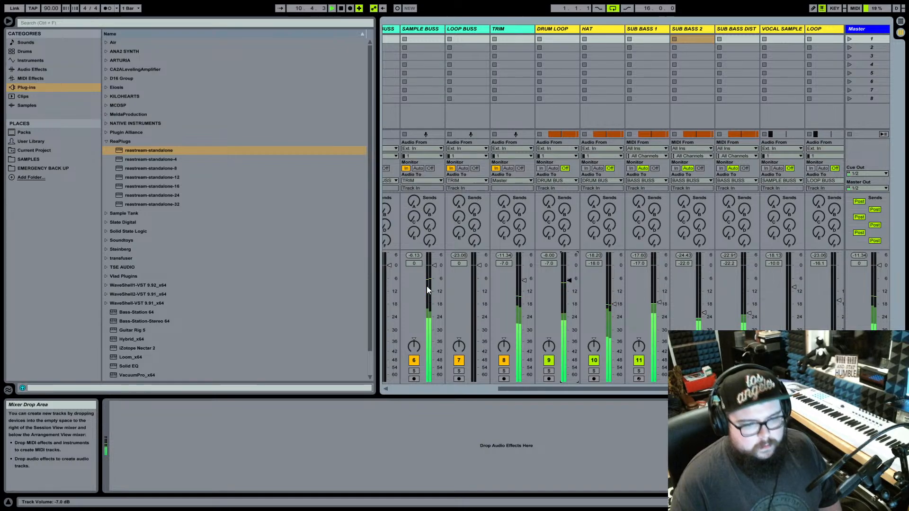
pyautogui.hscroll(4, 576, 262)
pyautogui.hscroll(-2, 575, 263)
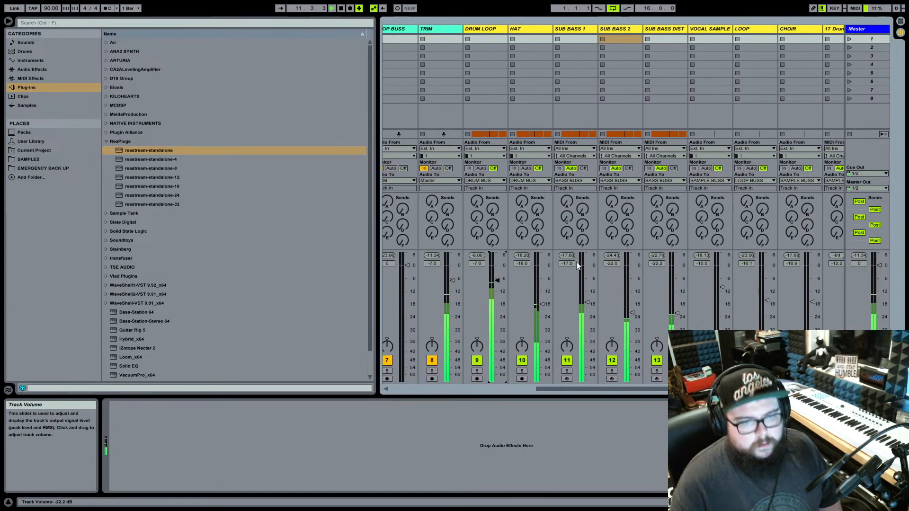
# Duplicate the verse section from bars 9 to 17 across all tracks and extend the loop to bar 25.
pyautogui.press('Tab')
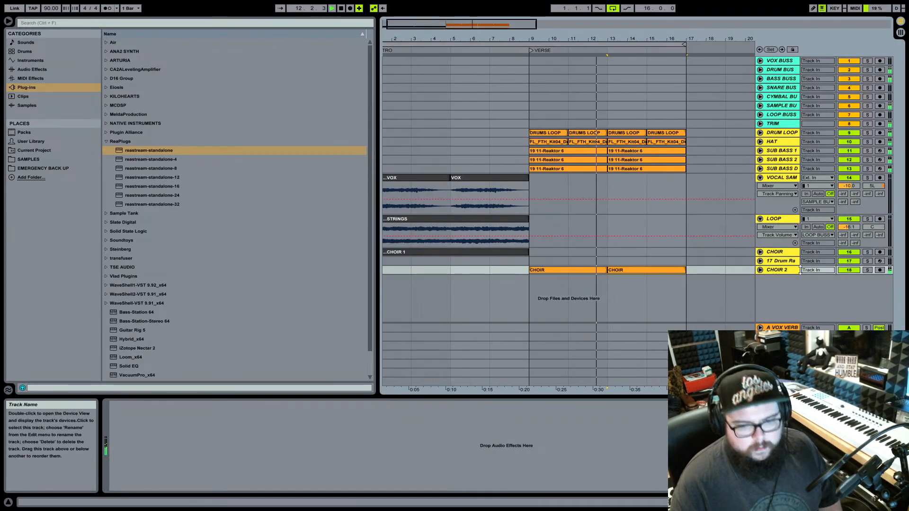
pyautogui.click(846, 270)
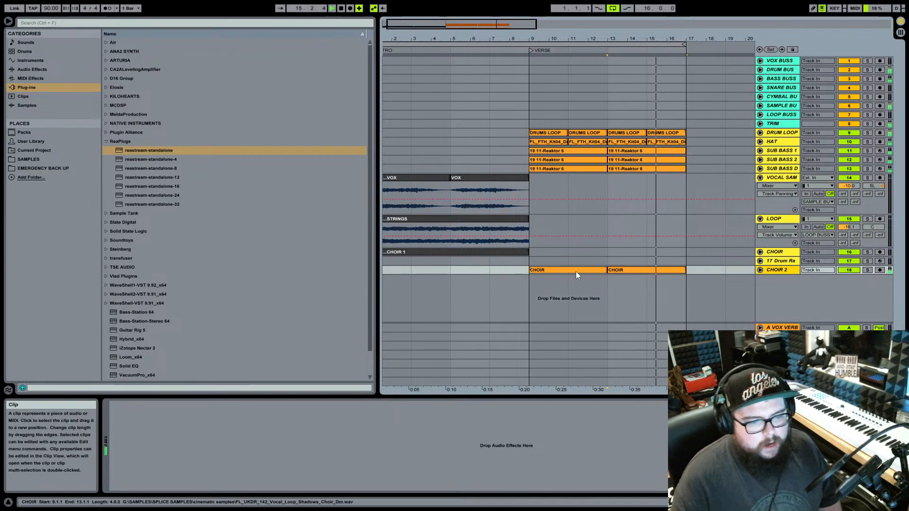
pyautogui.moveTo(401, 40); pyautogui.dragTo(456, 43)
pyautogui.click(457, 43)
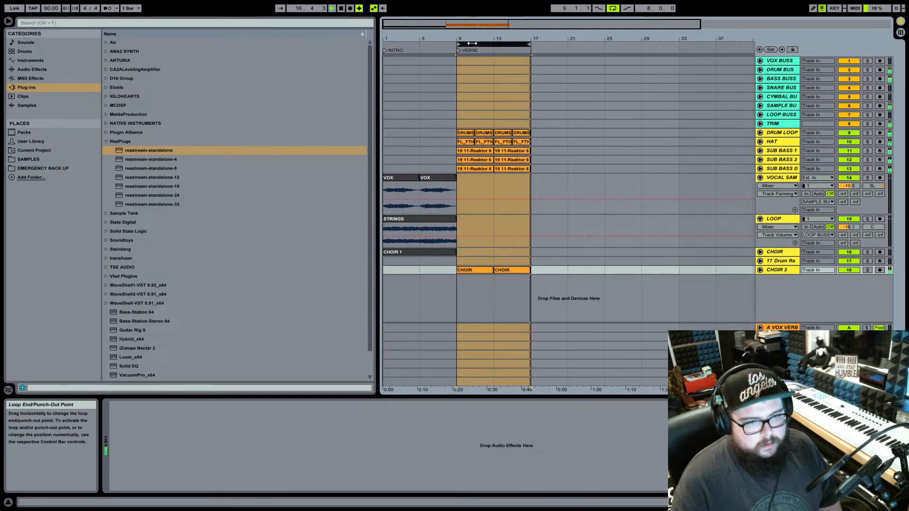
pyautogui.hotkey('ctrl', 'd')
pyautogui.moveTo(531, 44); pyautogui.dragTo(603, 44)
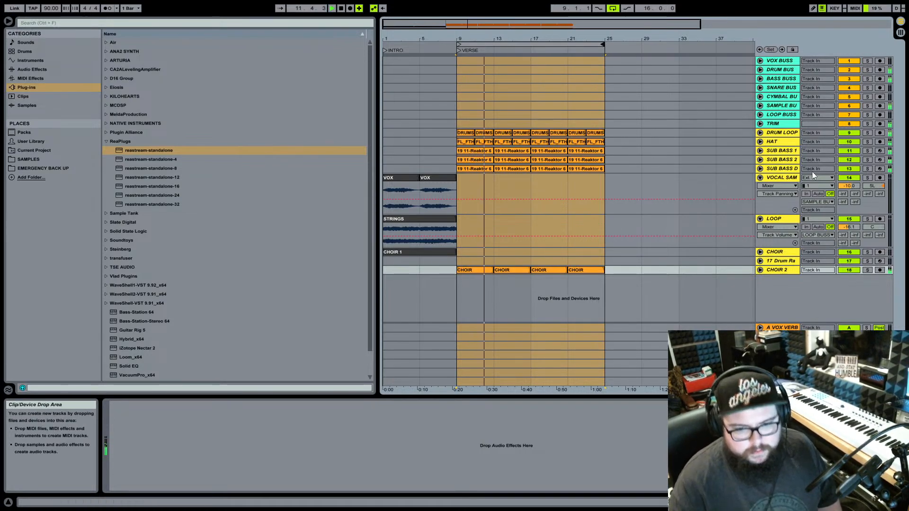
# Fold the VOCAL SAMPLE and LOOP tracks and move the CHOIR 2 track directly below SUB BASS DIST.
pyautogui.click(761, 178)
pyautogui.click(760, 187)
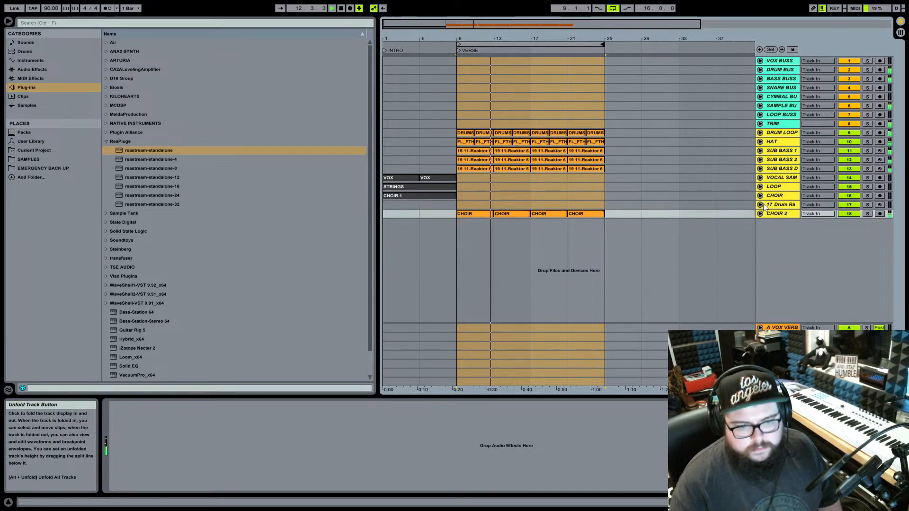
pyautogui.moveTo(780, 215); pyautogui.dragTo(781, 175)
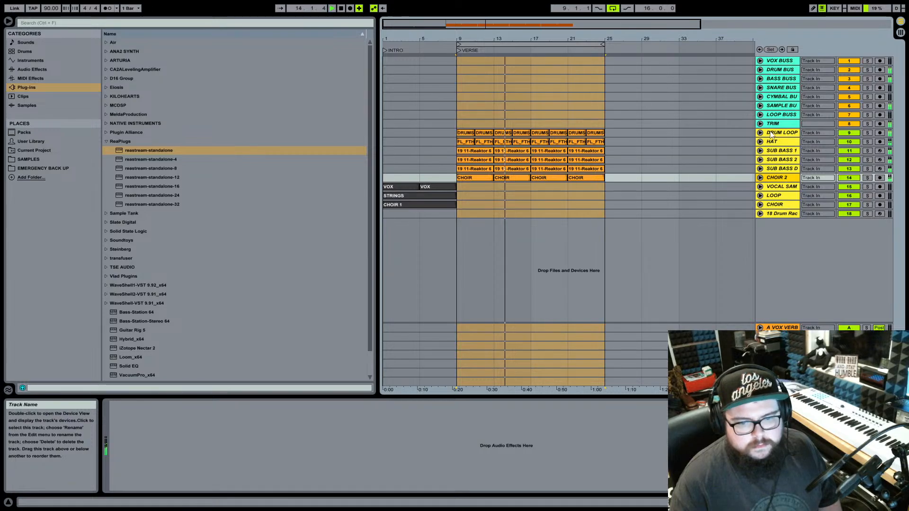
# Listen to the CHOIR 2 track soloed, unsolo it and raise its volume to -3.5 dB.
pyautogui.press('Tab')
pyautogui.press('Tab')
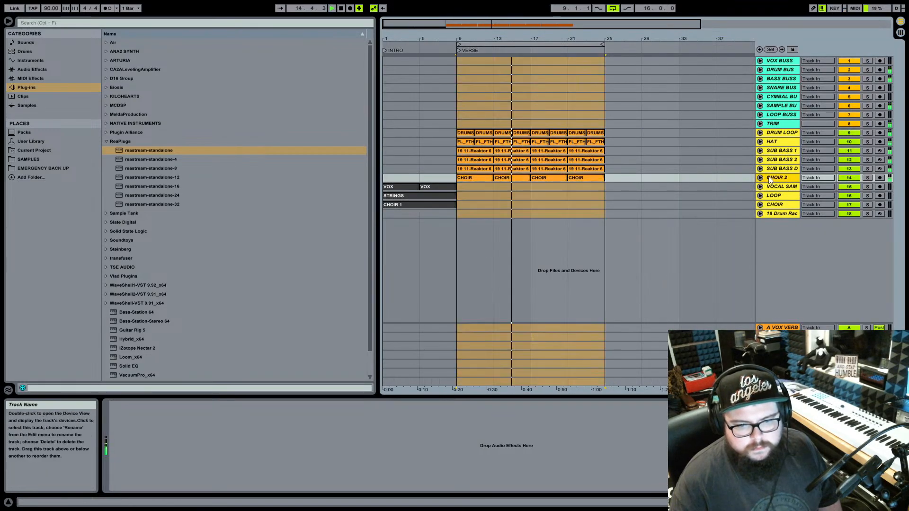
pyautogui.press('Tab')
pyautogui.hscroll(2, 752, 268)
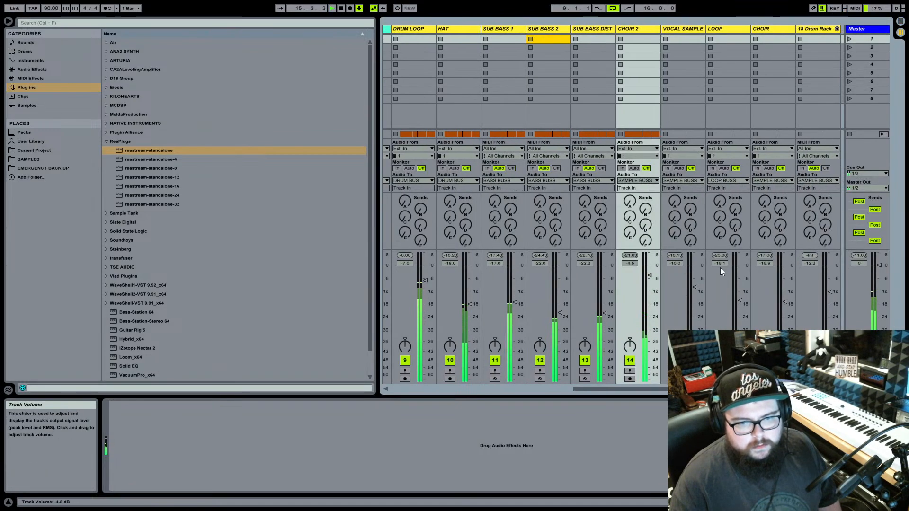
pyautogui.click(630, 371)
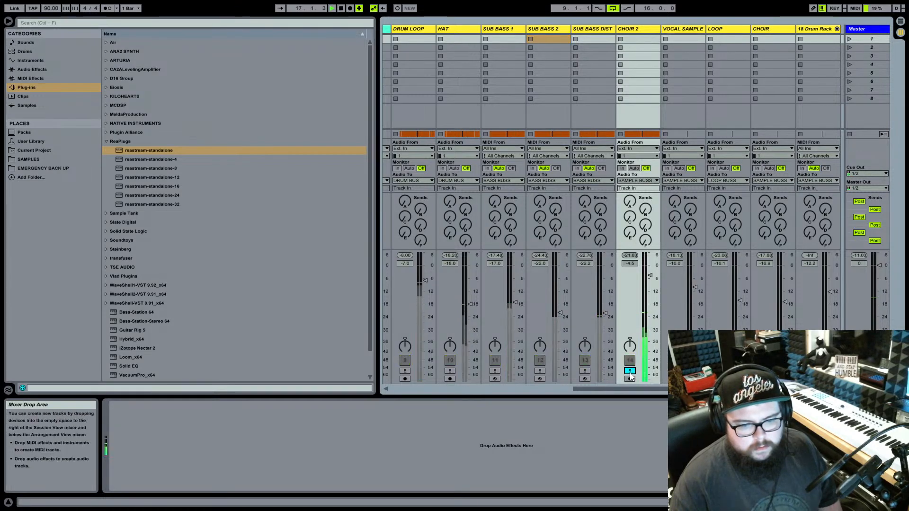
pyautogui.click(630, 371)
pyautogui.moveTo(652, 289); pyautogui.dragTo(653, 282)
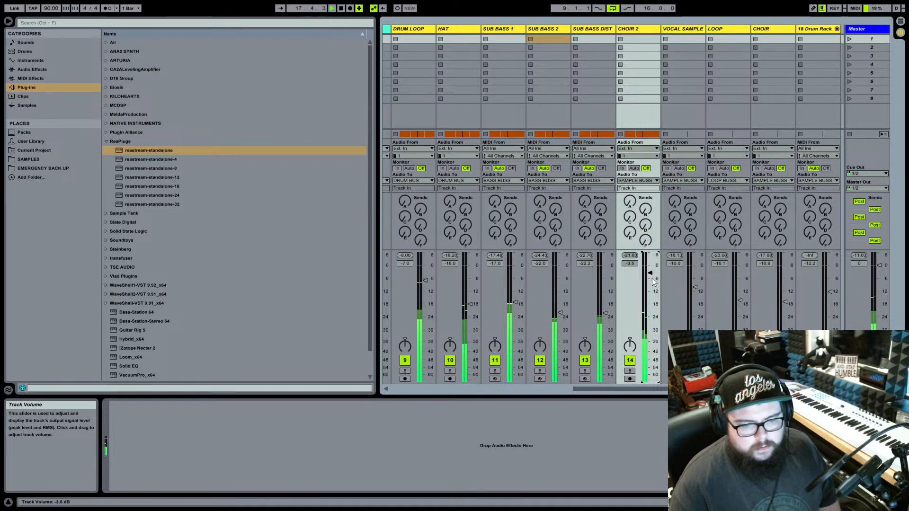
# Raise SUB BASS 1, SUB BASS 2 and SUB BASS DIST together by 1 dB, bringing SUB BASS 1 to -16.0 dB.
pyautogui.press('Tab')
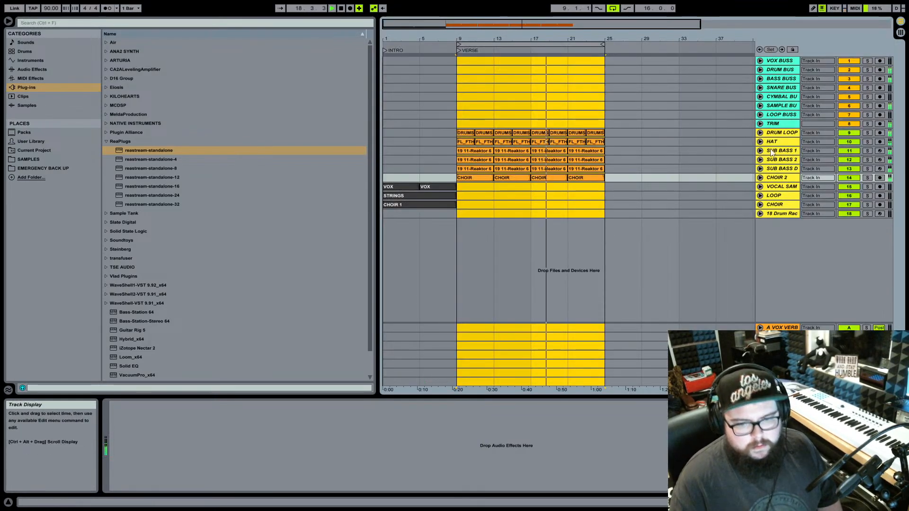
pyautogui.press('Tab')
pyautogui.click(503, 30)
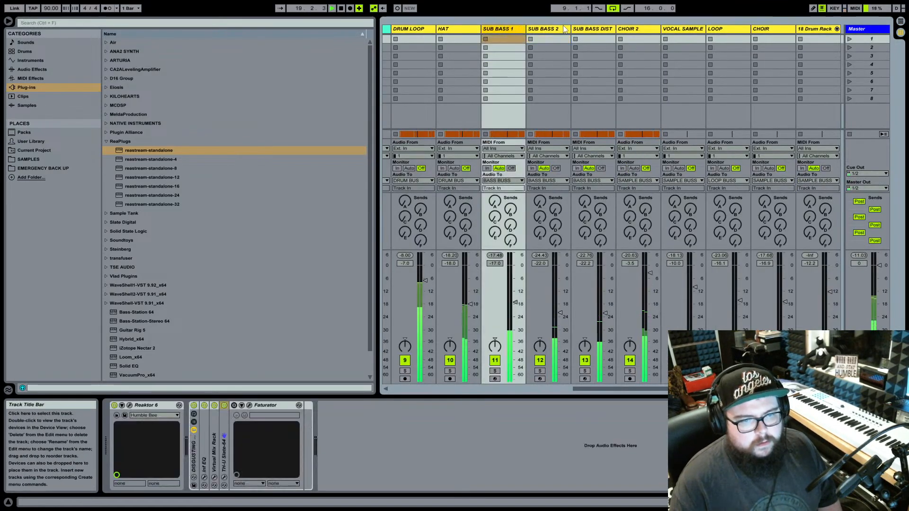
pyautogui.keyDown('shift'); pyautogui.click(592, 29); pyautogui.keyUp('shift')
pyautogui.moveTo(517, 304); pyautogui.dragTo(516, 301)
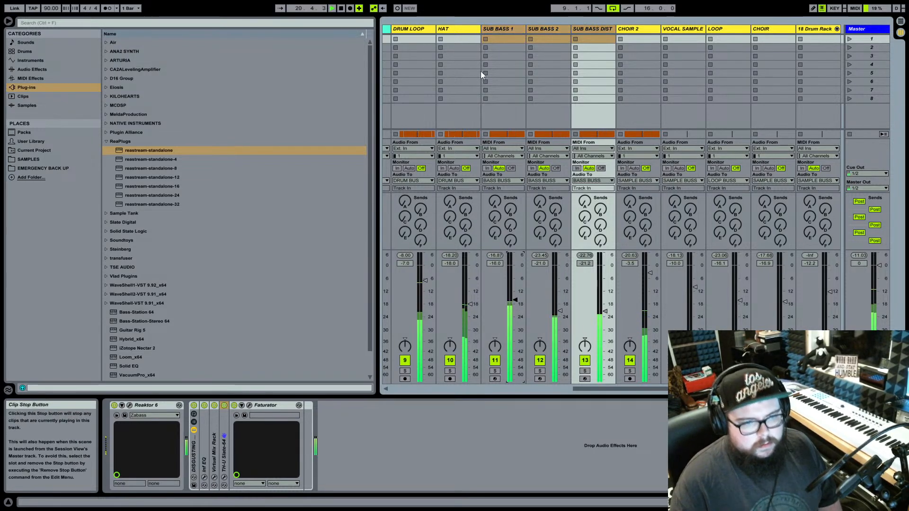
# Place the insert marker at bar 9 on the 18 Drum Rack track, then unfold the track and arm it for recording.
pyautogui.press('Tab')
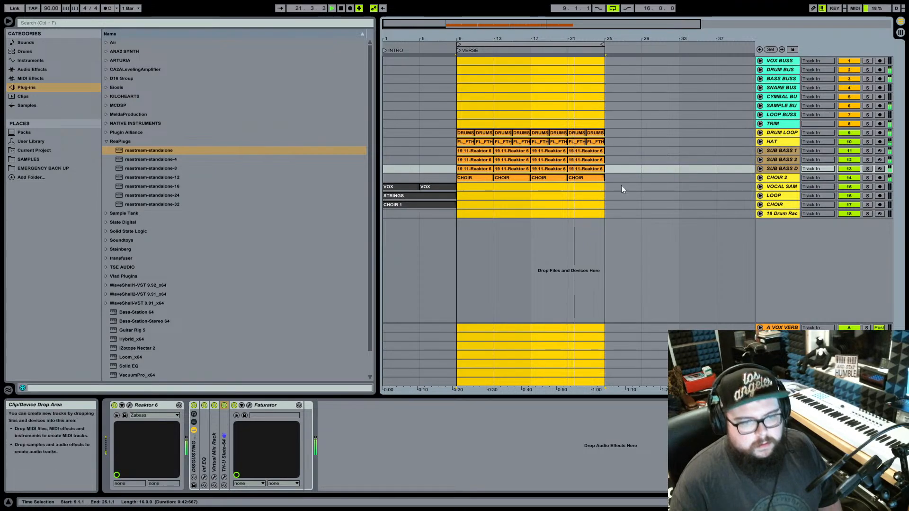
pyautogui.click(458, 213)
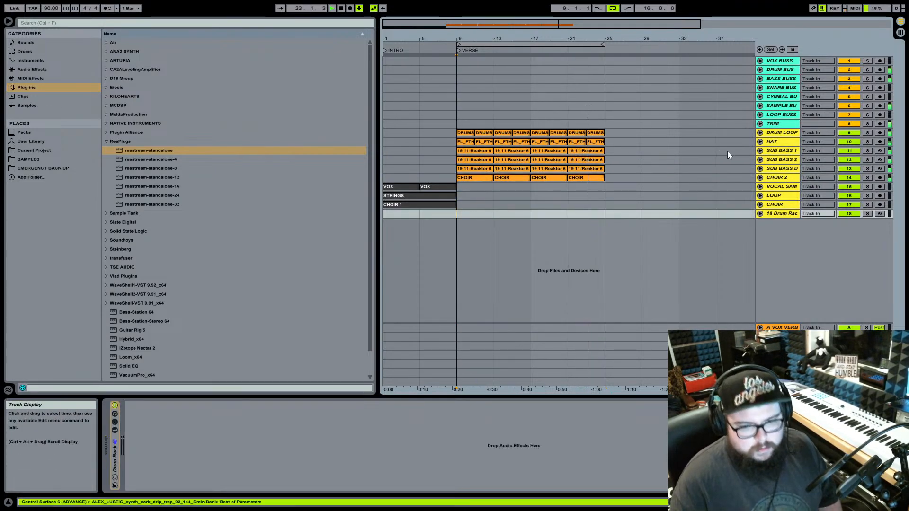
pyautogui.click(793, 180)
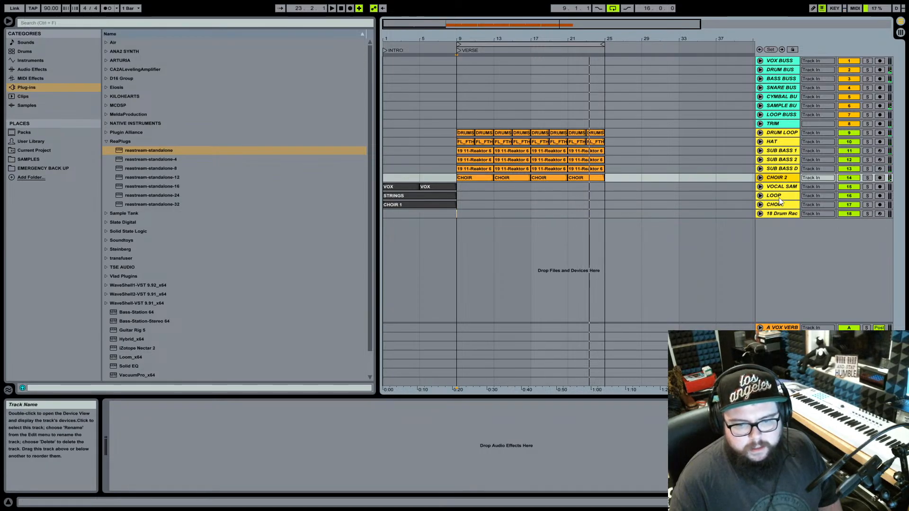
pyautogui.click(775, 197)
pyautogui.click(769, 214)
pyautogui.click(760, 213)
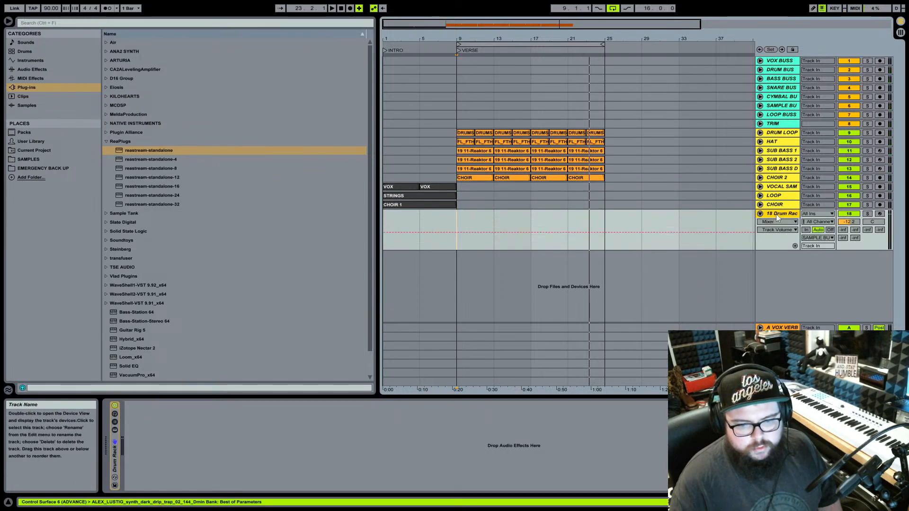
pyautogui.click(880, 213)
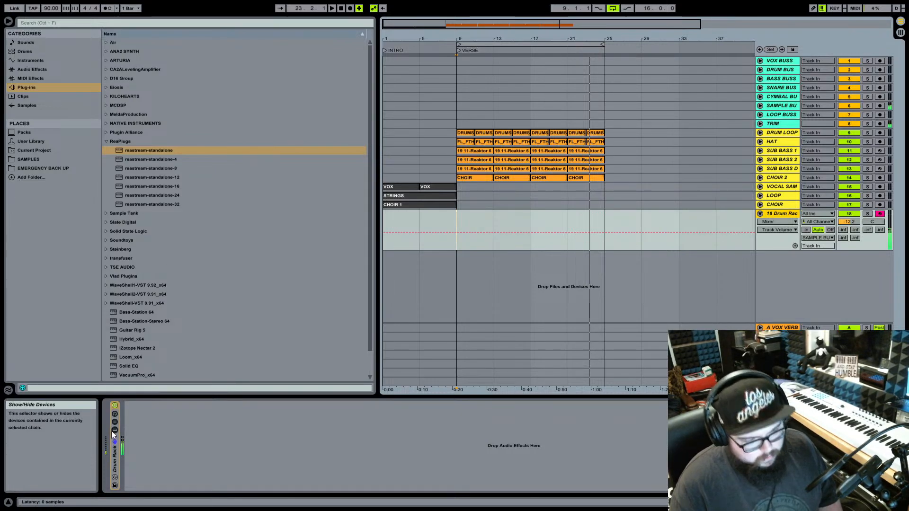
# Show the Drum Rack's pads and devices and look over its synth sample device.
pyautogui.click(114, 430)
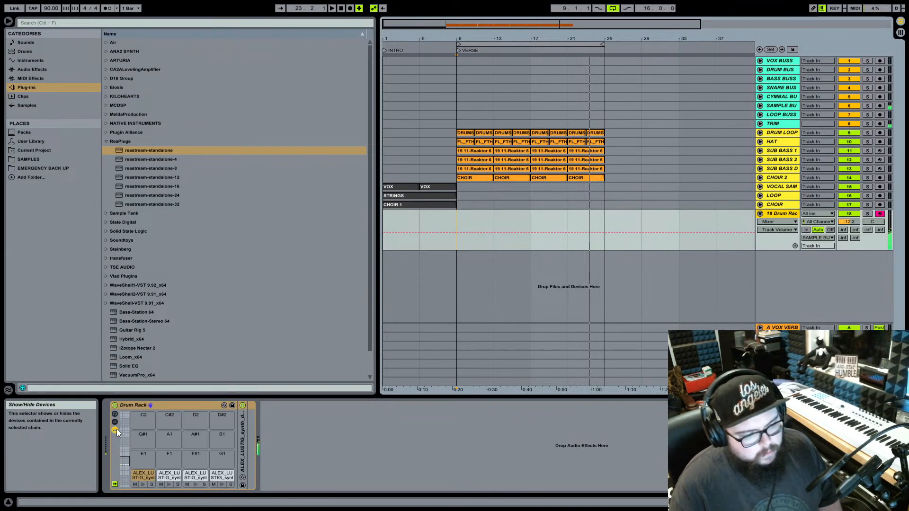
pyautogui.click(116, 430)
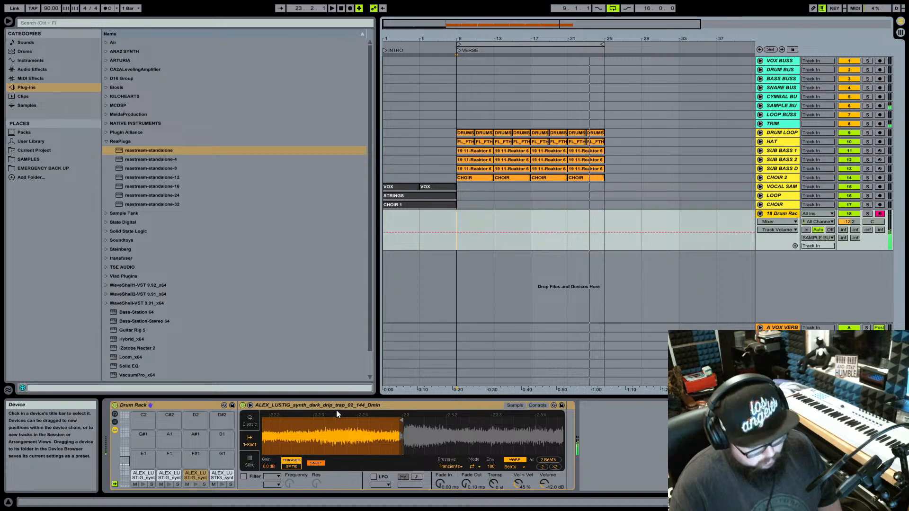
pyautogui.doubleClick(165, 405)
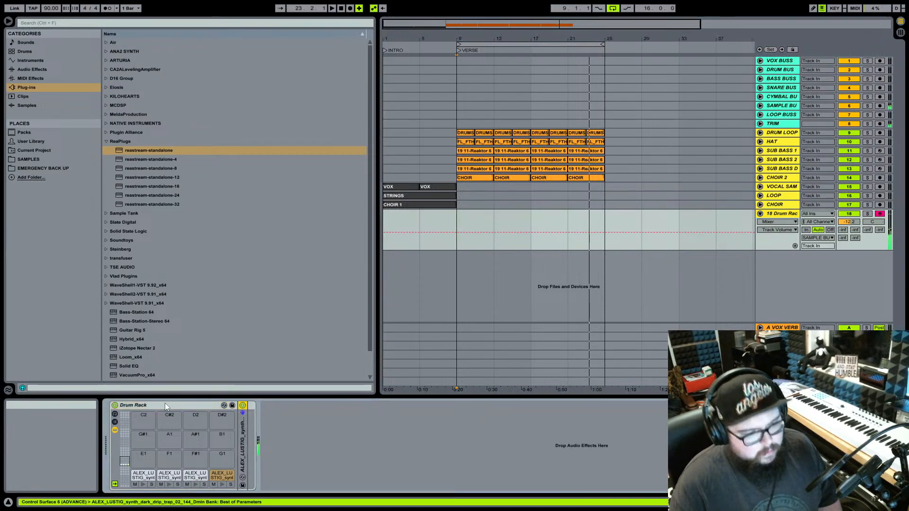
# Record a first MIDI take on the 18 Drum Rack track, starting from bar 9.
pyautogui.moveTo(455, 40); pyautogui.dragTo(455, 24)
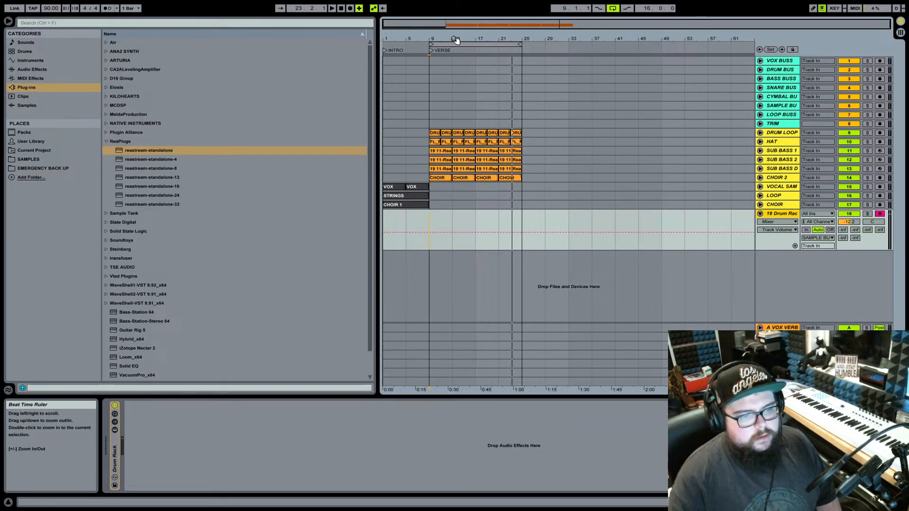
pyautogui.press('space')
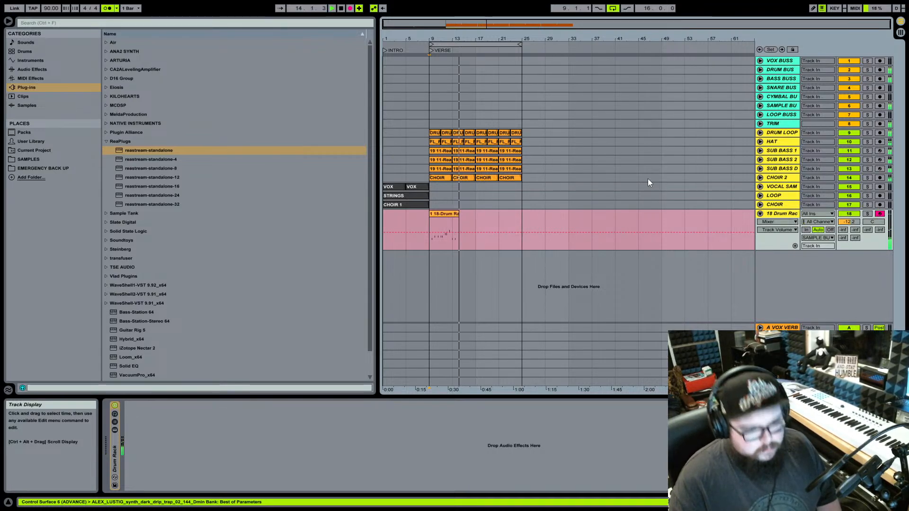
pyautogui.press('space')
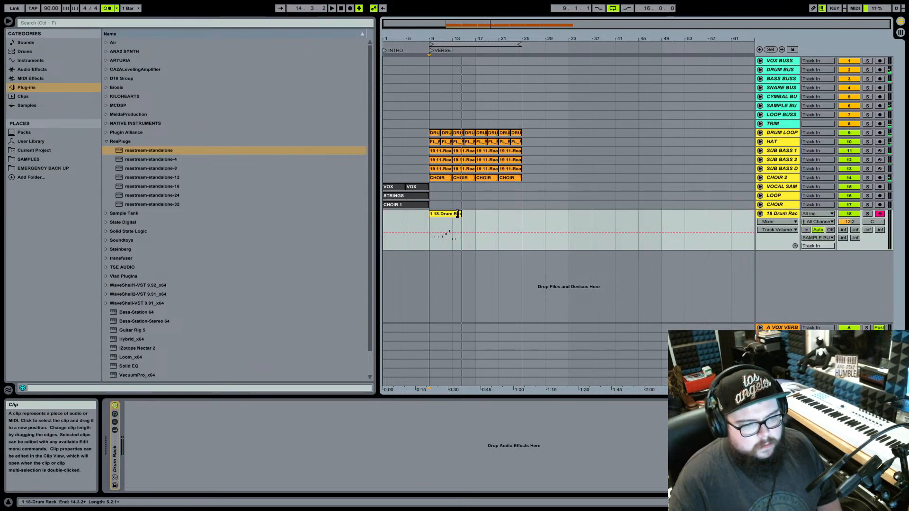
# Shorten the recorded Drum Rack clip to four bars, ending at bar 13, and play it back.
pyautogui.moveTo(455, 214); pyautogui.dragTo(441, 217)
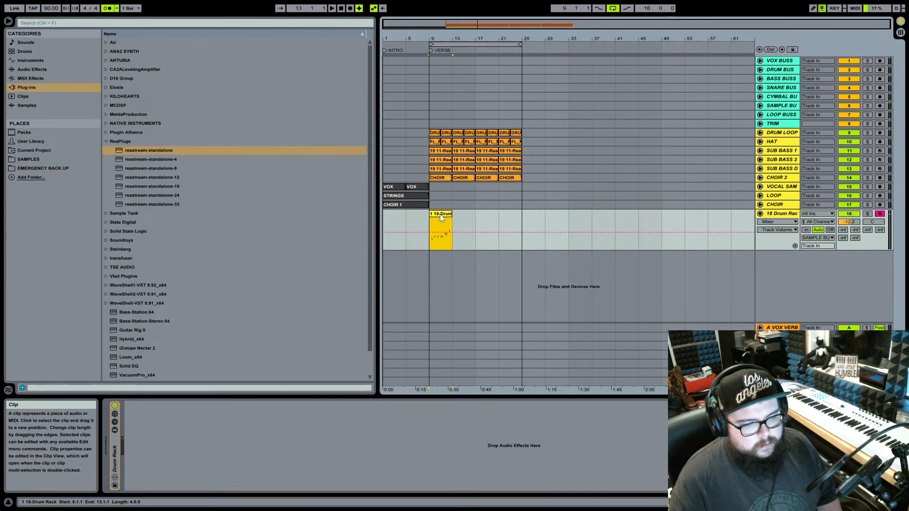
pyautogui.press('space')
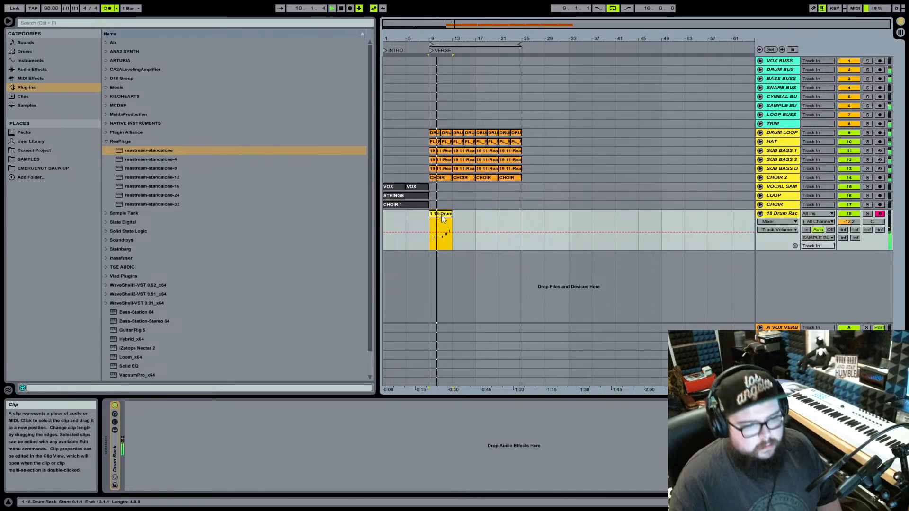
pyautogui.press('space')
# Remove the four-bar take and record a new Drum Rack take across the verse, from bar 9 to bar 25.
pyautogui.rightClick(442, 216)
pyautogui.click(450, 219)
pyautogui.click(351, 8)
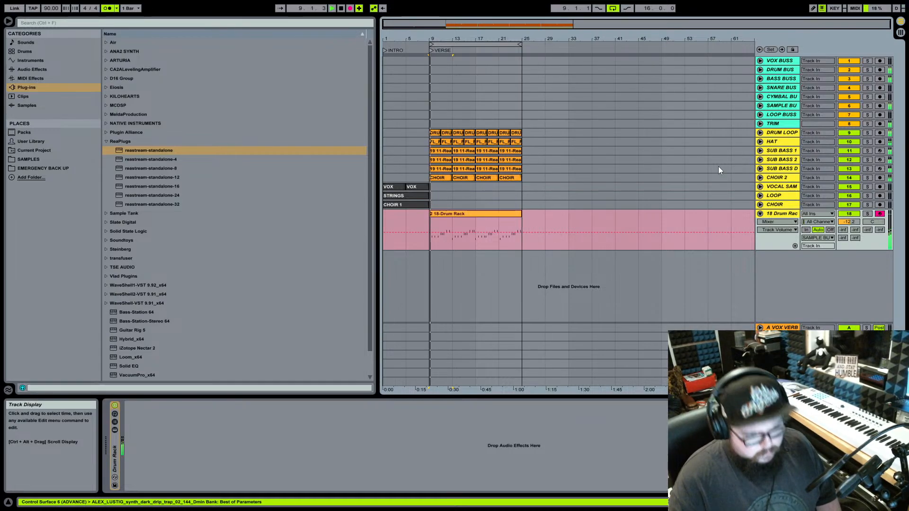
pyautogui.press('F9')
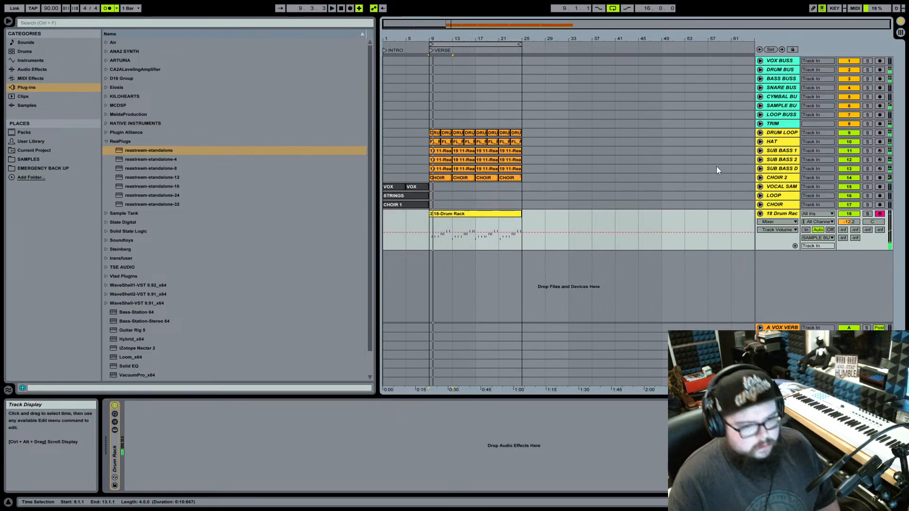
# Play back the new Drum Rack clip and rename its track SAMPL 2.
pyautogui.click(465, 215)
pyautogui.press('space')
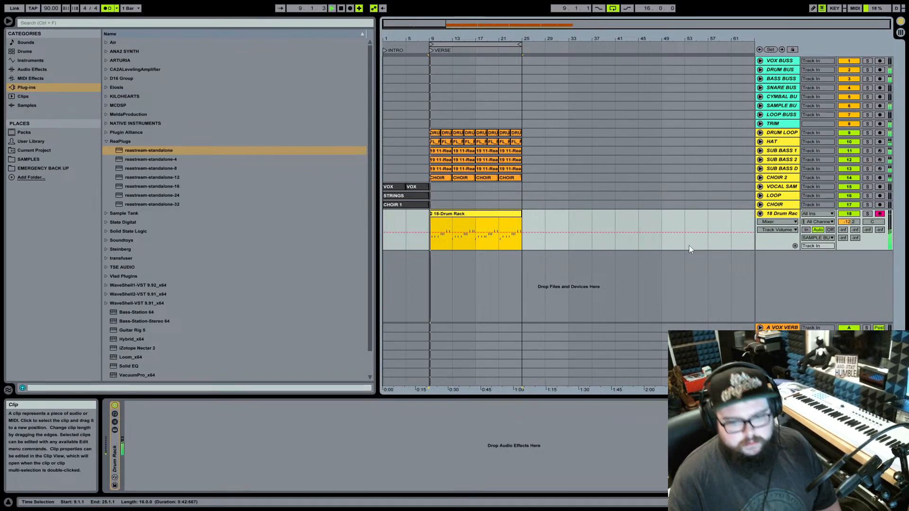
pyautogui.click(775, 214)
pyautogui.write('SAMPL 2')
pyautogui.press('Return')
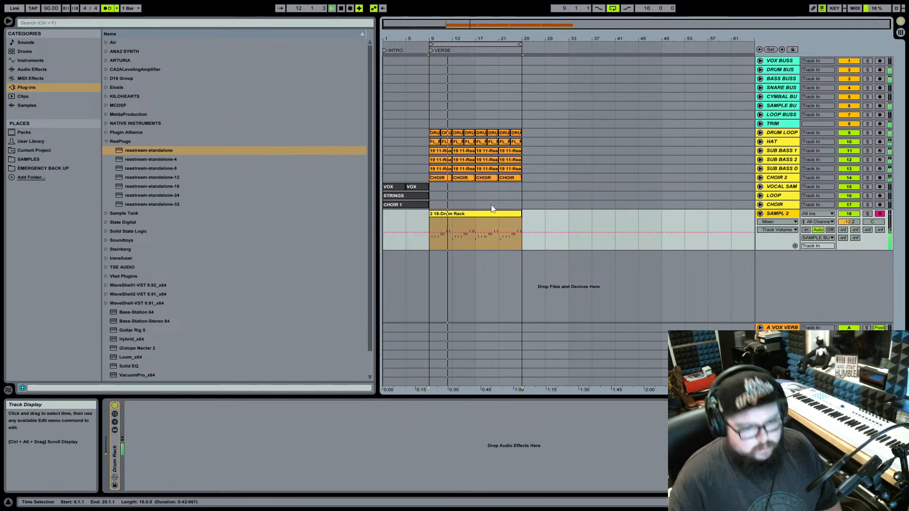
# Open the SAMPL 2 clip's notes, select the C1 note at the clip's bar 9, play from there and return to the arrangement.
pyautogui.click(478, 214)
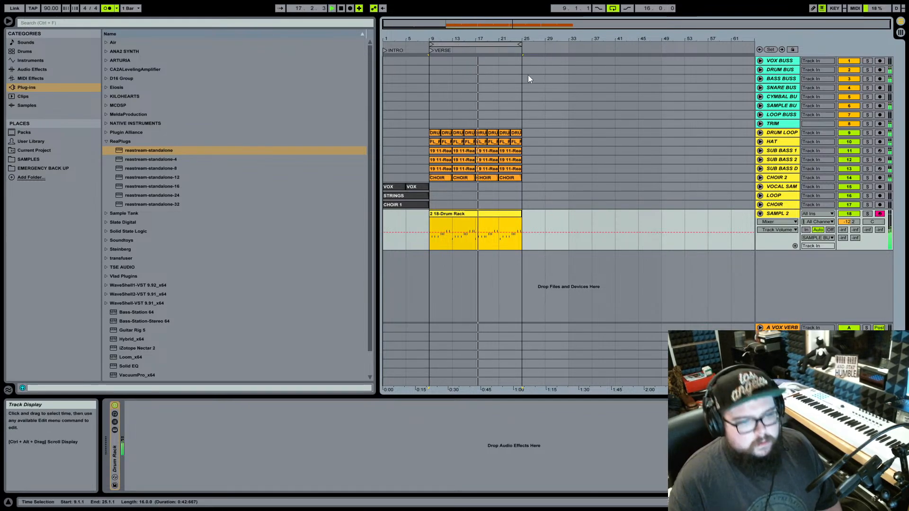
pyautogui.doubleClick(482, 214)
pyautogui.click(586, 131)
pyautogui.rightClick(594, 129)
pyautogui.click(608, 146)
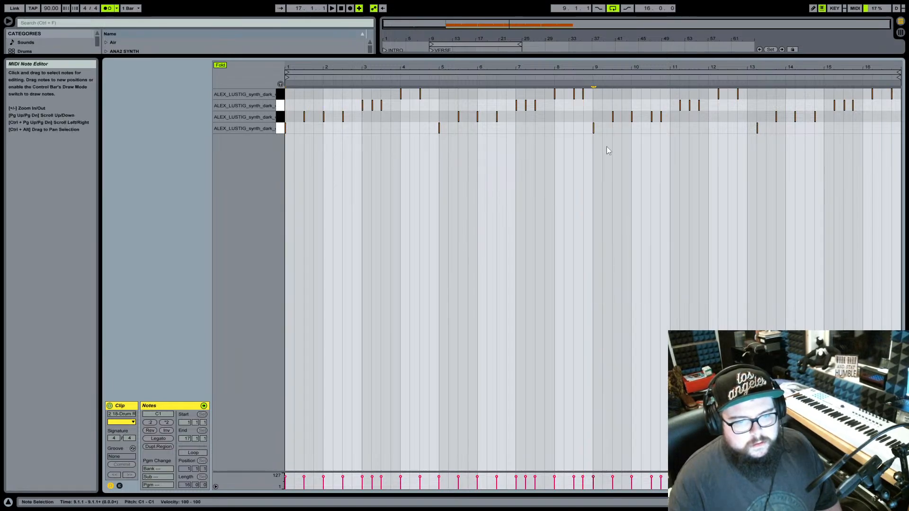
pyautogui.press('space')
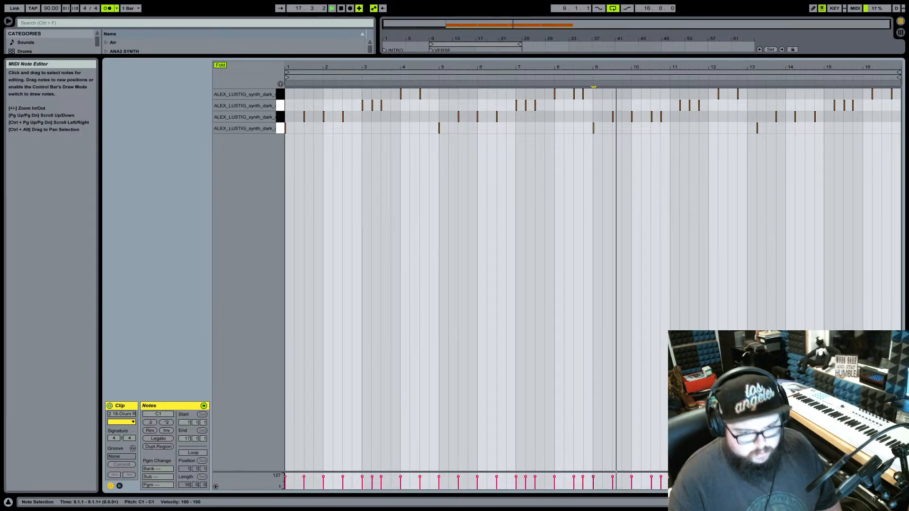
pyautogui.click(865, 503)
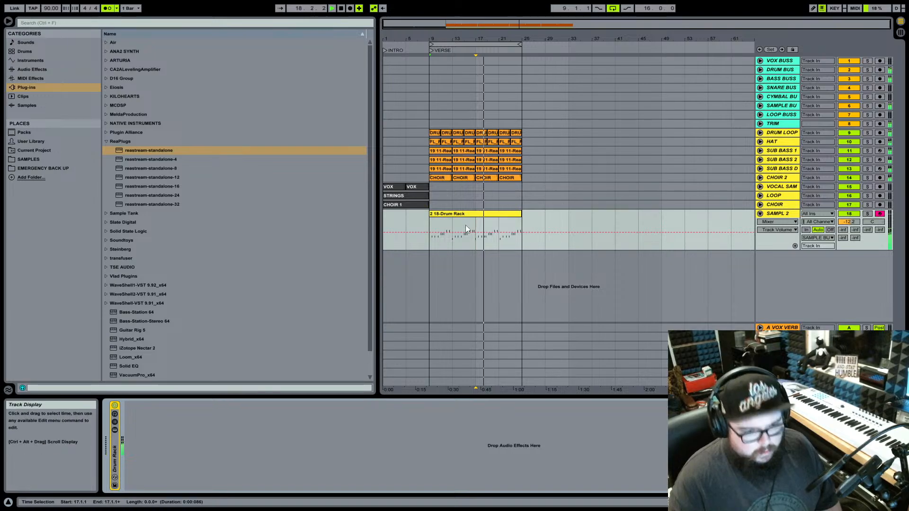
# Color the SAMPL 2 clip orange, listen to the track soloed and unsolo it.
pyautogui.rightClick(467, 214)
pyautogui.click(476, 361)
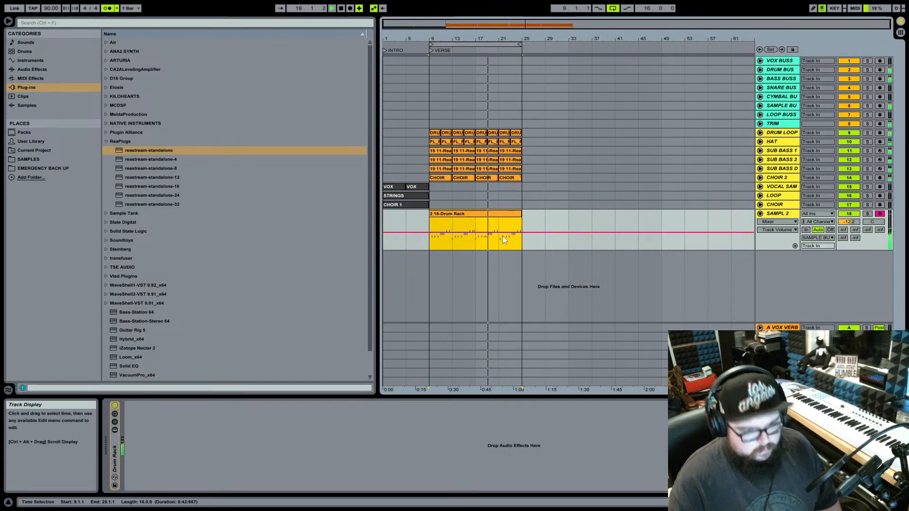
pyautogui.click(867, 214)
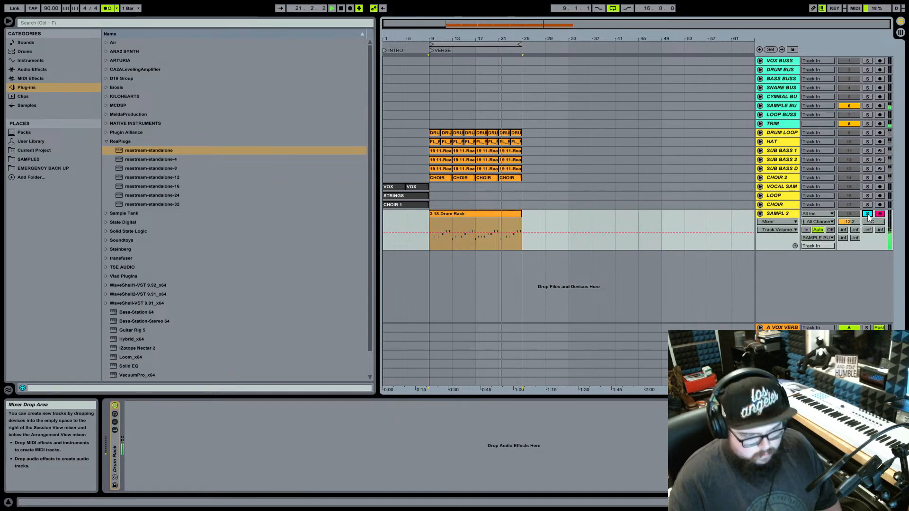
pyautogui.click(868, 214)
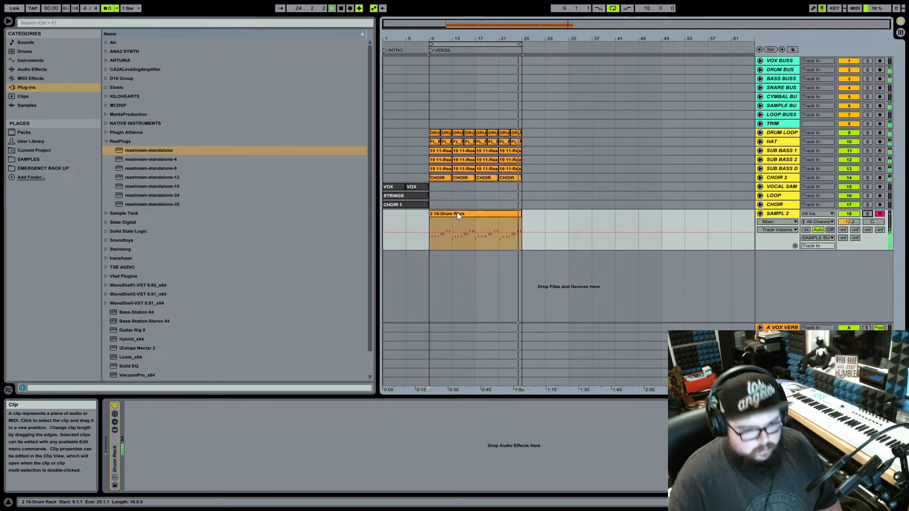
pyautogui.press('space')
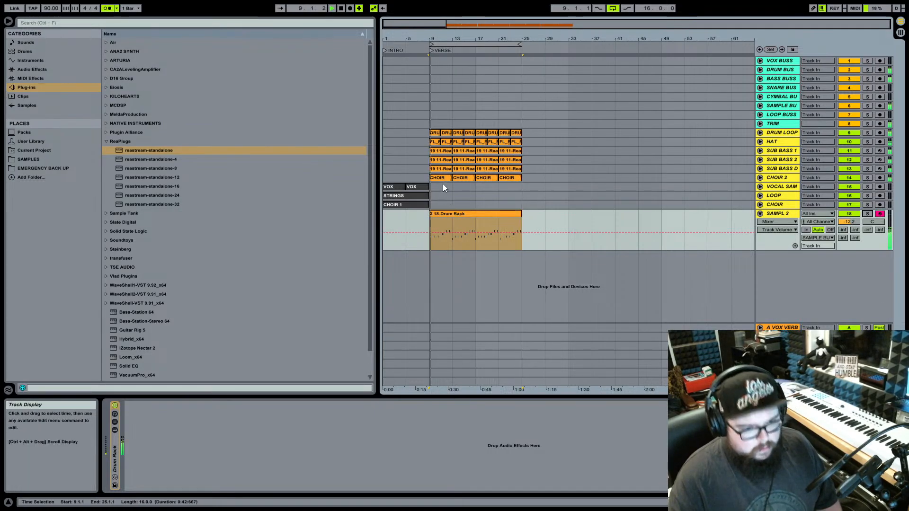
# Select all four CHOIR clips on the CHOIR 2 track, play the verse from bar 9 and deactivate the clips.
pyautogui.click(440, 177)
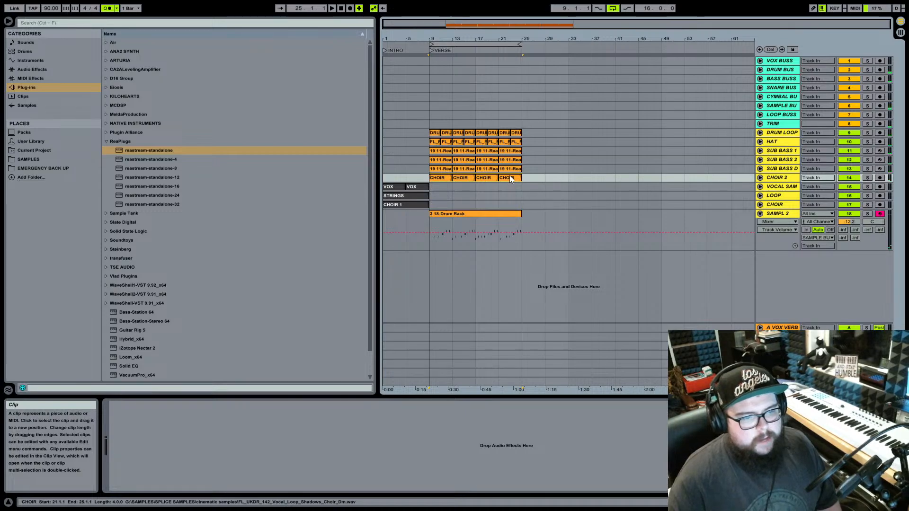
pyautogui.keyDown('shift'); pyautogui.click(510, 176); pyautogui.keyUp('shift')
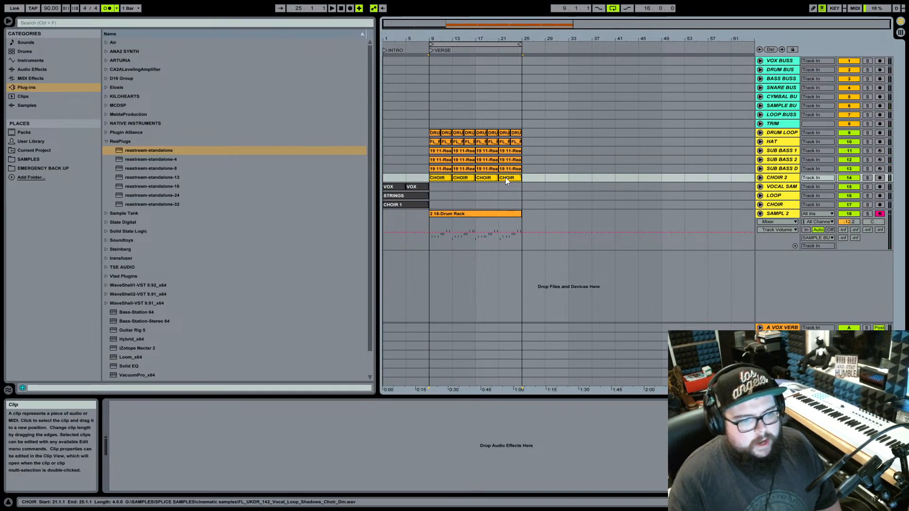
pyautogui.click(433, 143)
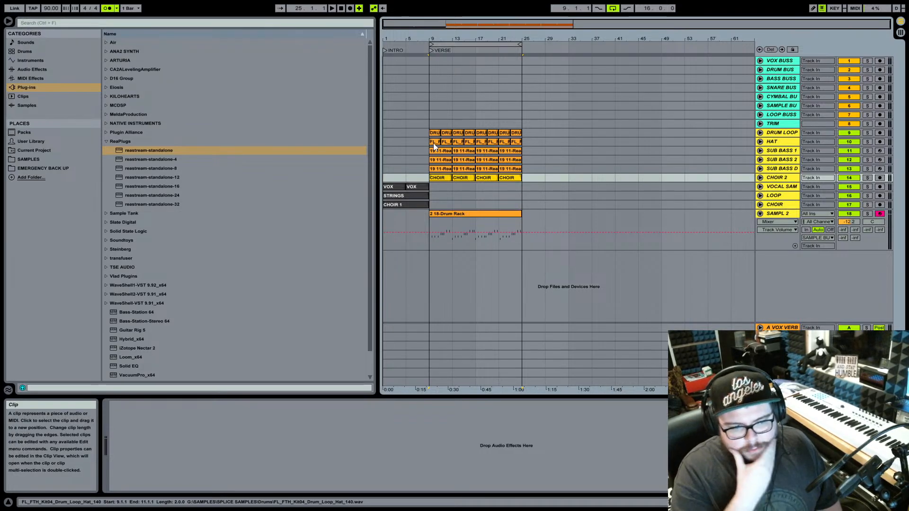
pyautogui.doubleClick(432, 50)
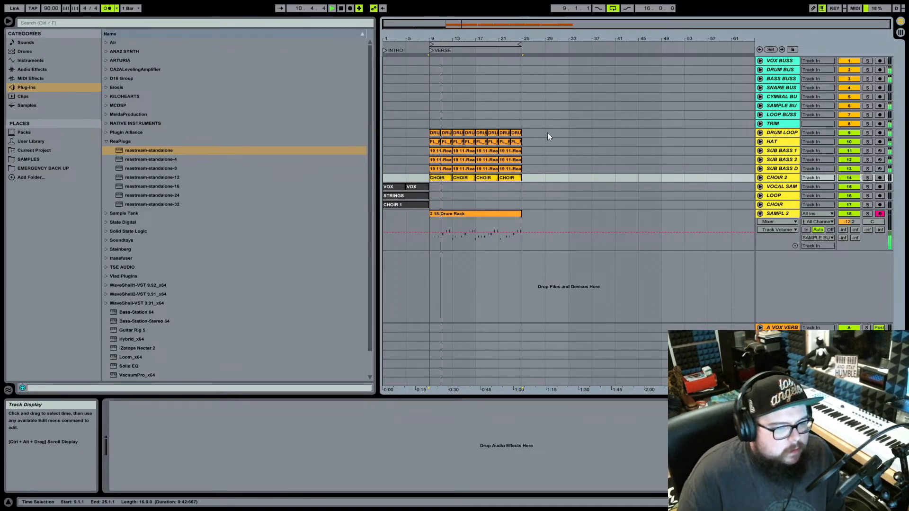
pyautogui.click(476, 216)
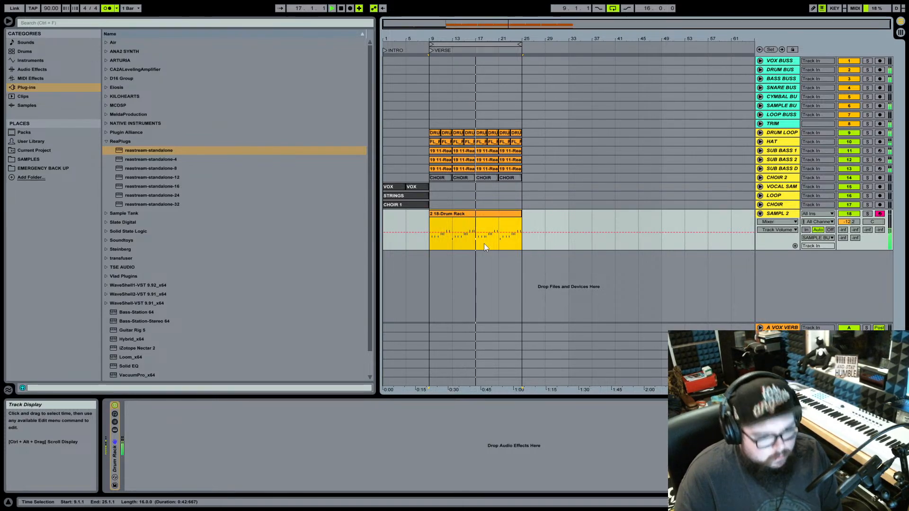
# Try the verse with individual CHOIR clips activated, stop playback and reactivate all four clips.
pyautogui.click(482, 179)
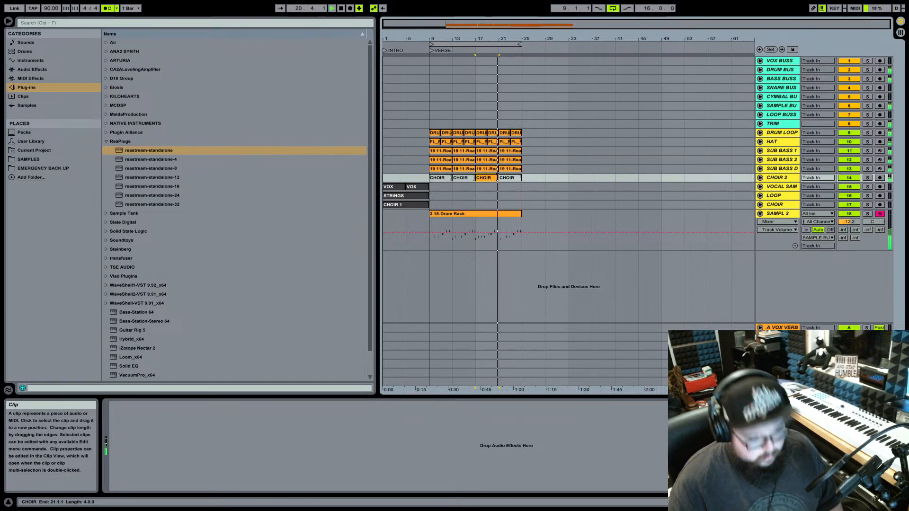
pyautogui.click(515, 177)
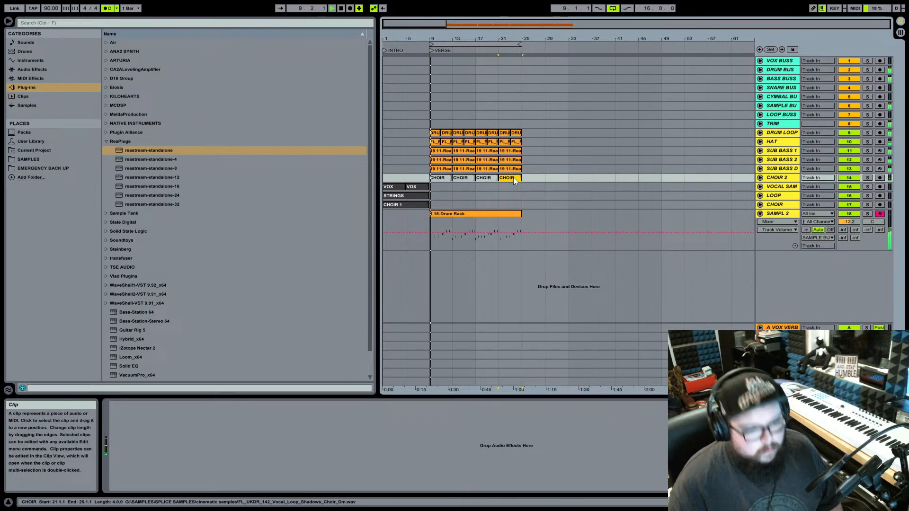
pyautogui.click(444, 179)
pyautogui.press('space')
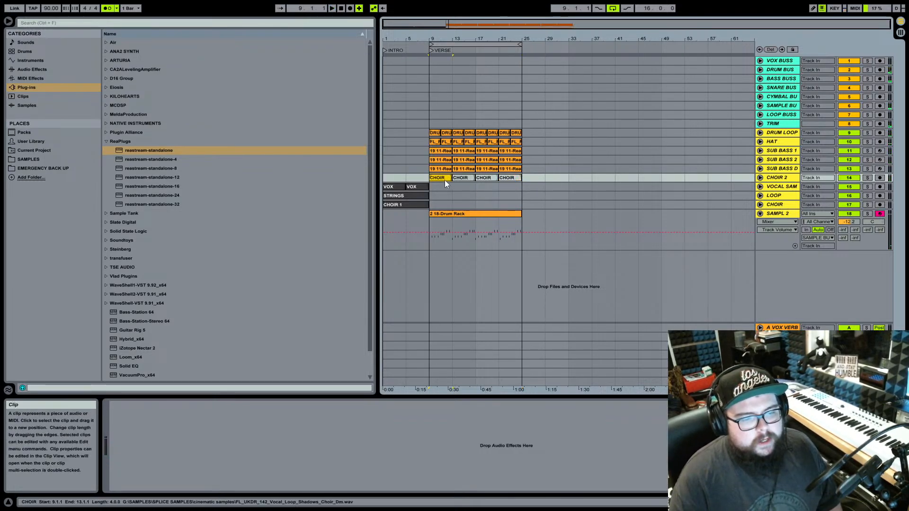
pyautogui.press('Right')
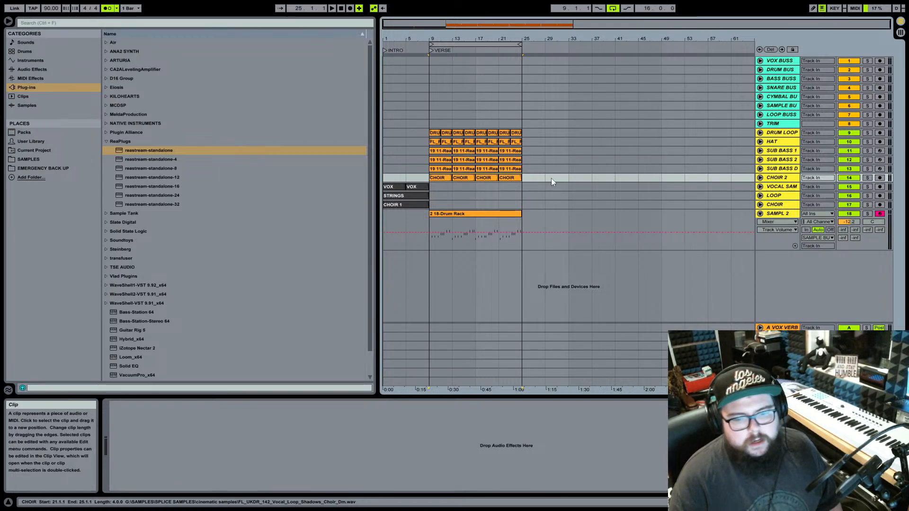
# Unfold the CHOIR 2 track, arm it for recording and increase its height to show the waveforms.
pyautogui.click(761, 179)
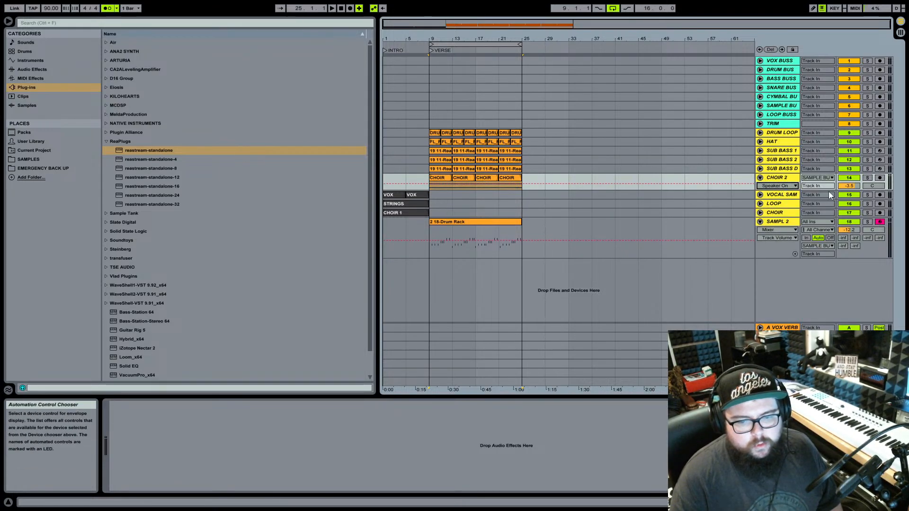
pyautogui.click(850, 179)
pyautogui.click(849, 178)
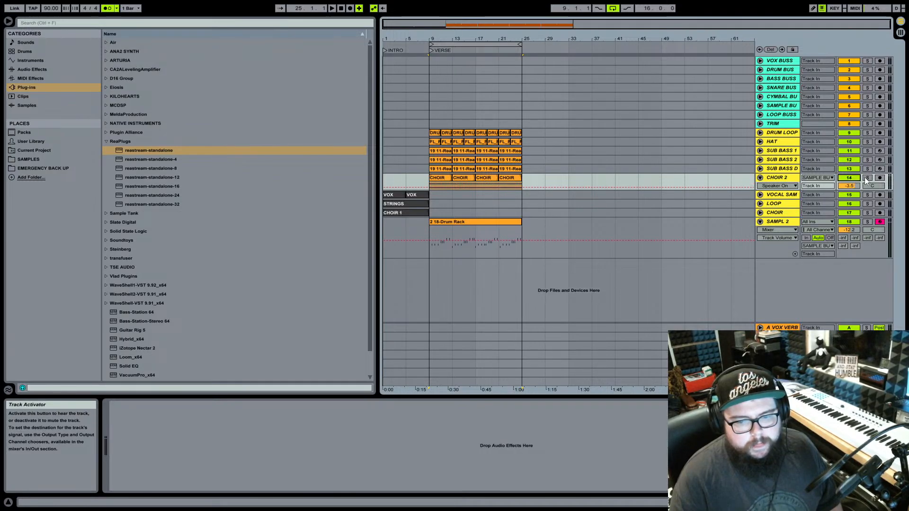
pyautogui.click(880, 178)
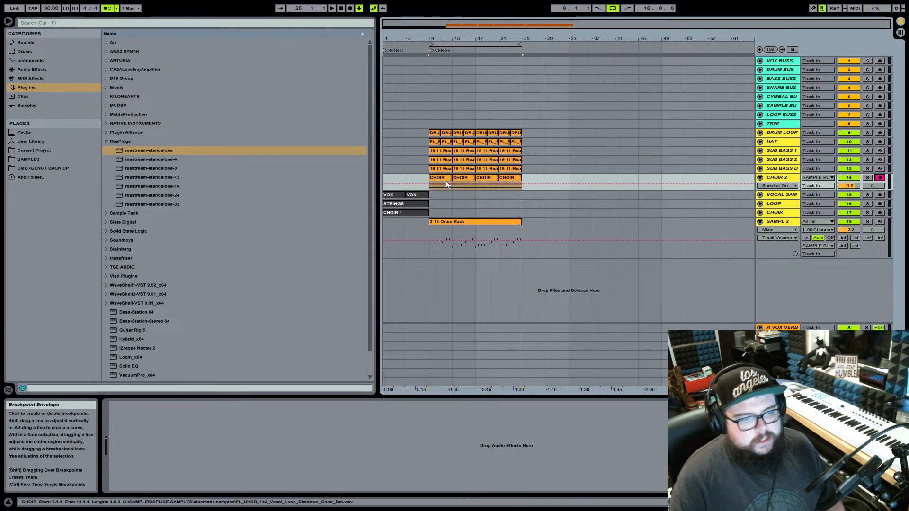
pyautogui.moveTo(781, 190); pyautogui.dragTo(780, 231)
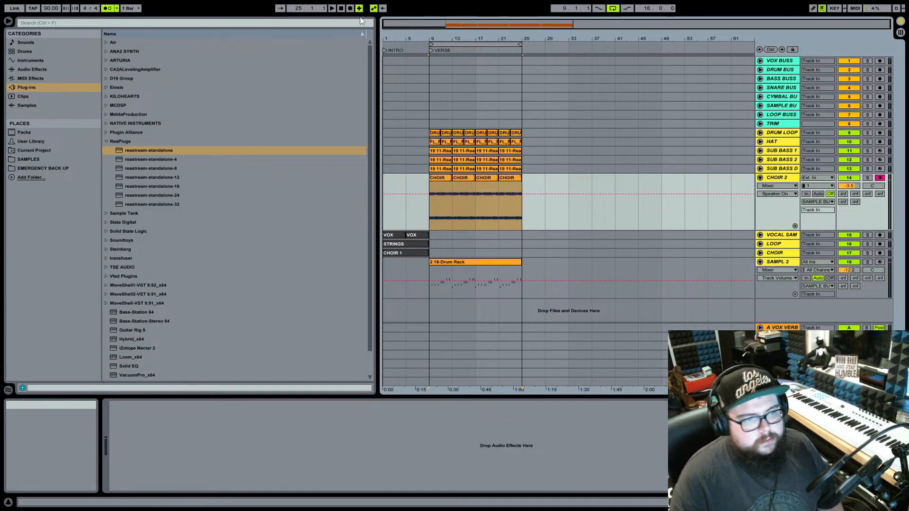
# Try recording on the CHOIR 2 track from bar 9 and stop the take.
pyautogui.click(429, 206)
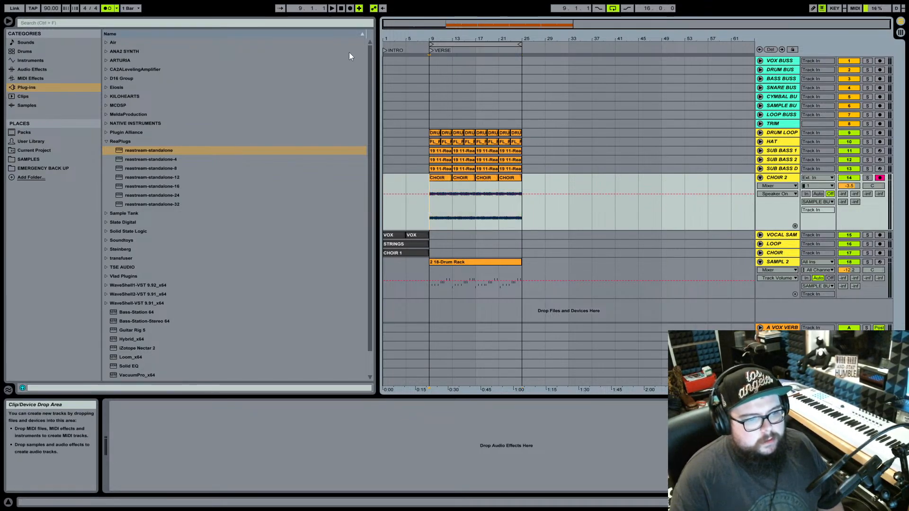
pyautogui.click(350, 8)
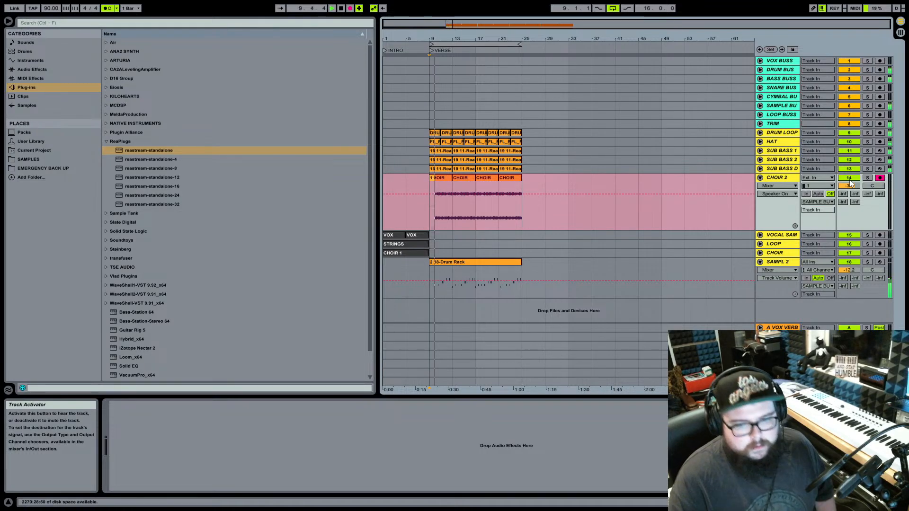
pyautogui.press('space')
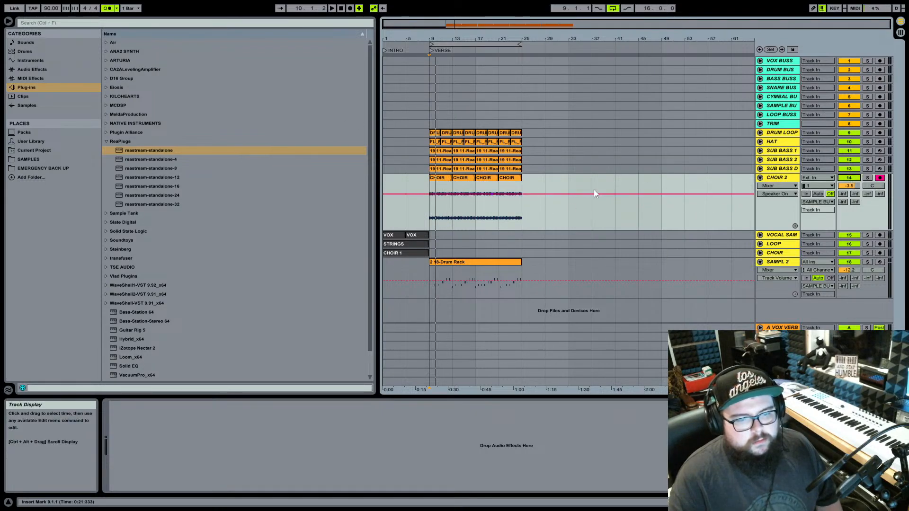
# Try recording on the CHOIR 2 track from bar 9, switching off MIDI overdub during the take, and stop it.
pyautogui.click(437, 175)
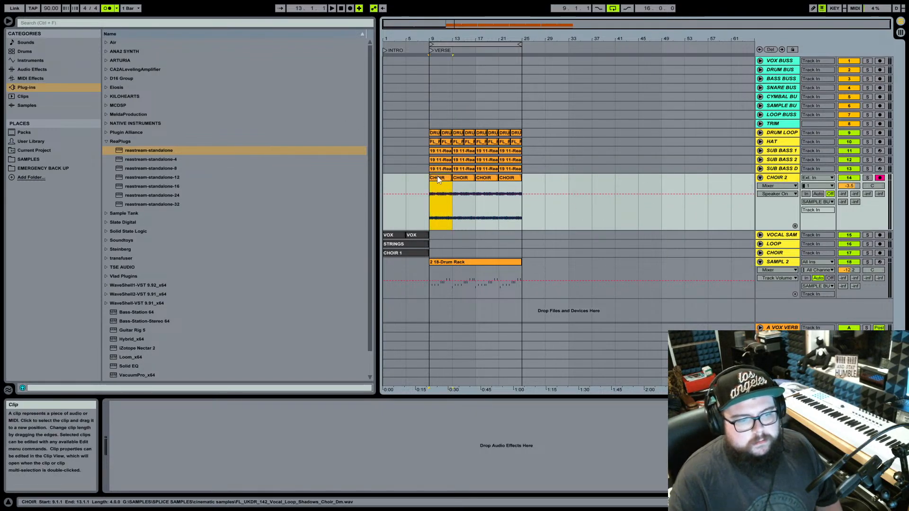
pyautogui.click(350, 9)
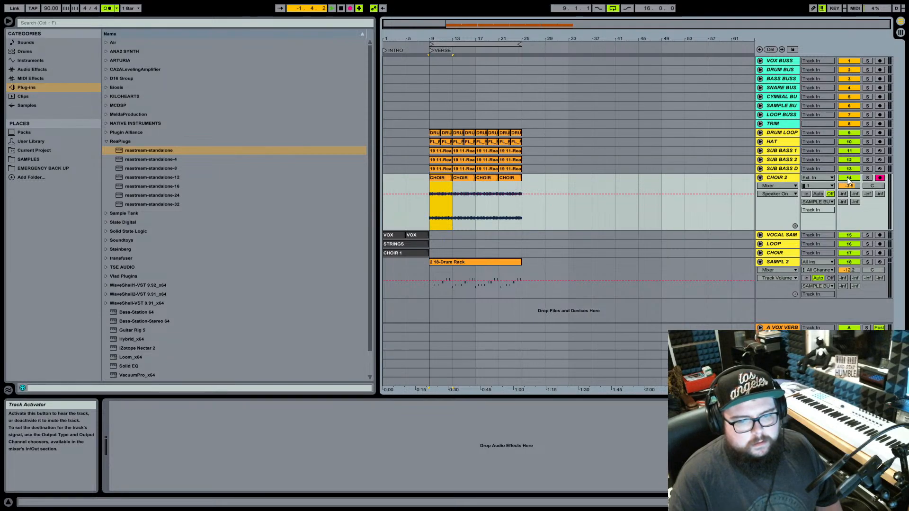
pyautogui.click(360, 9)
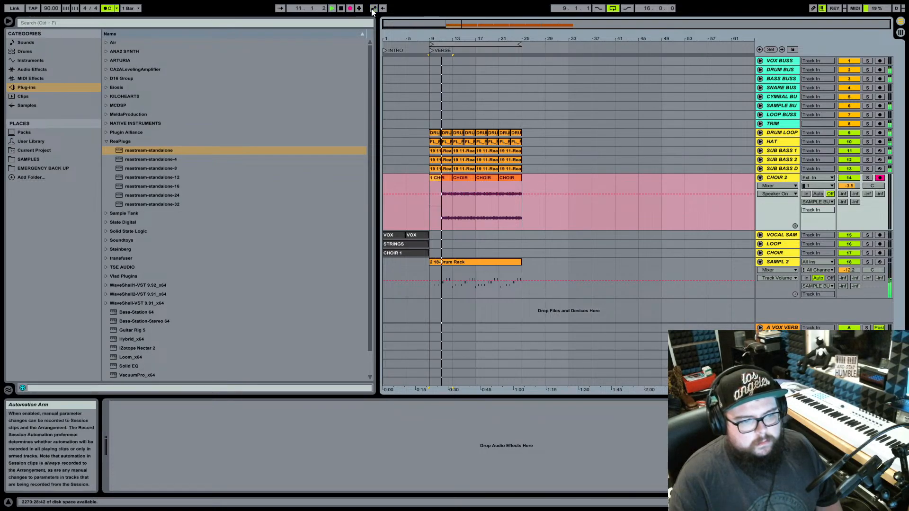
pyautogui.press('space')
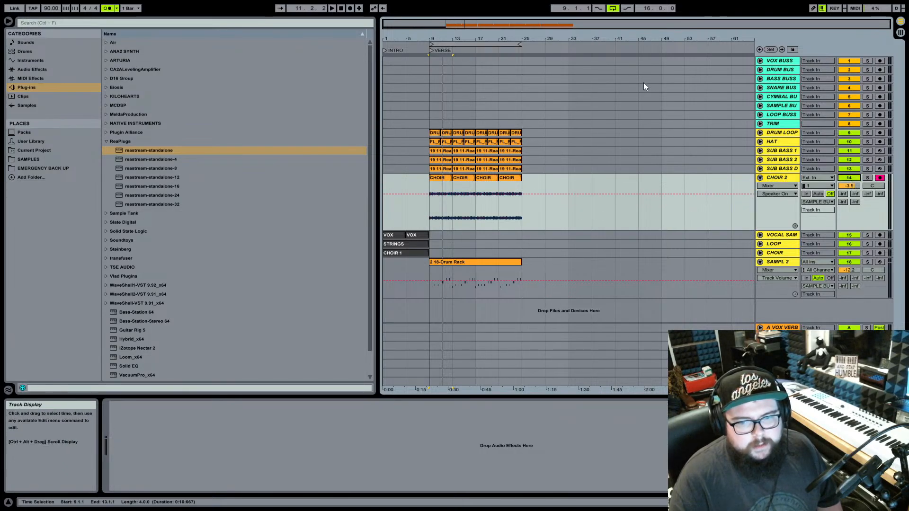
# Set CHOIR 2 monitoring to Auto, re-enable MIDI overdub and automation arm, and try another recording from bar 9.
pyautogui.click(819, 194)
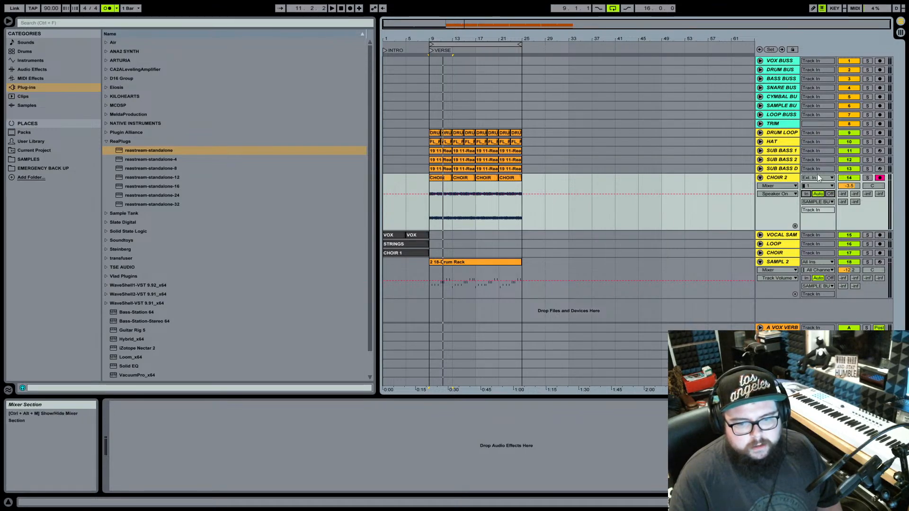
pyautogui.click(359, 9)
pyautogui.click(374, 9)
pyautogui.click(350, 8)
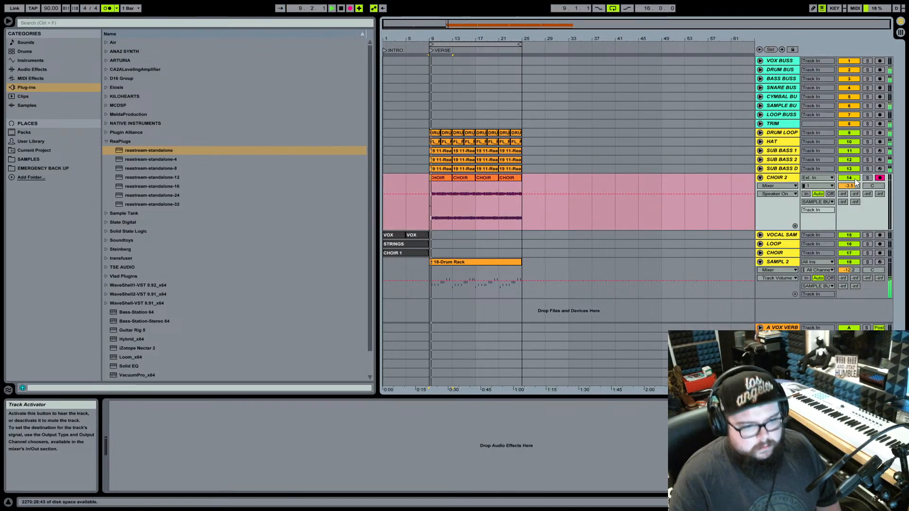
pyautogui.press('space')
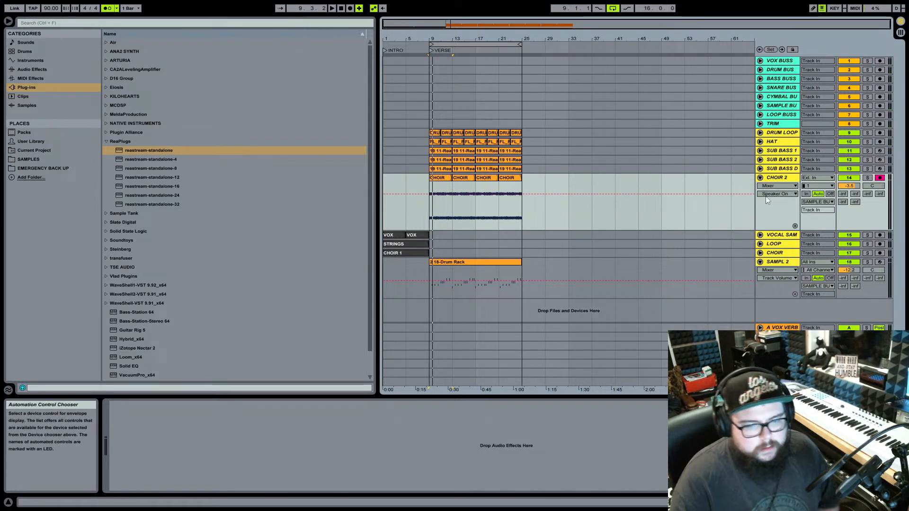
# Arm the SAMPL 2 track, record from bar 9 and try automating its track activator during the take.
pyautogui.click(490, 262)
pyautogui.click(880, 262)
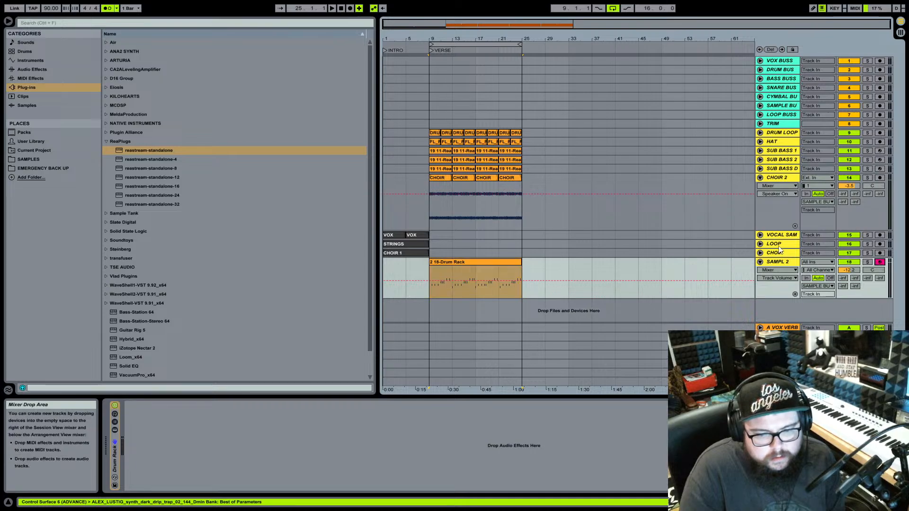
pyautogui.click(350, 8)
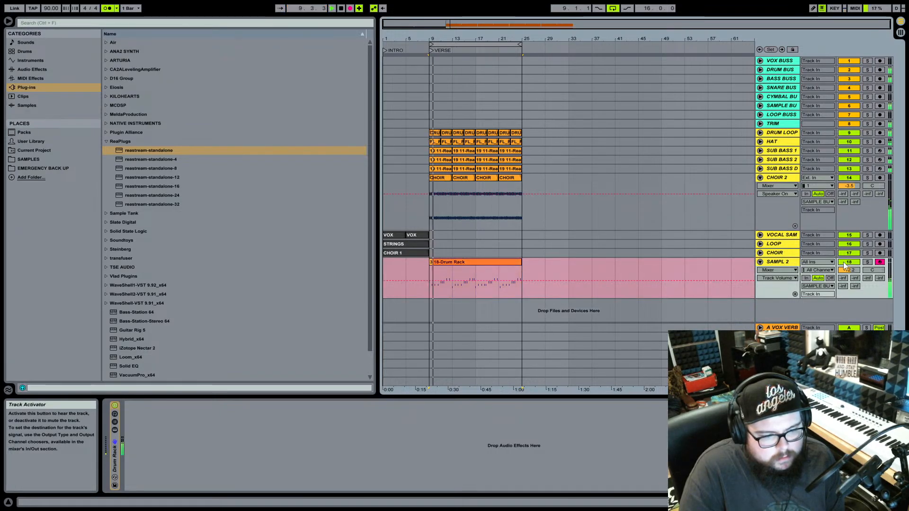
pyautogui.click(846, 265)
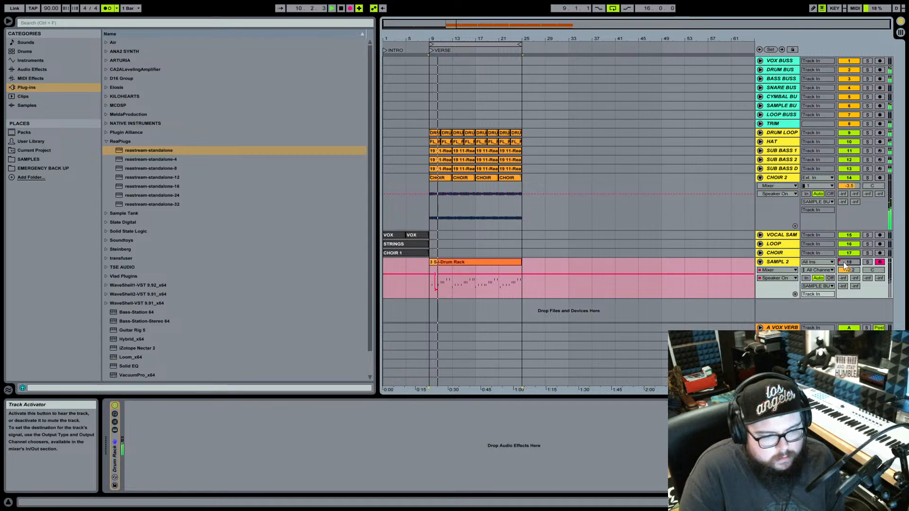
pyautogui.press('space')
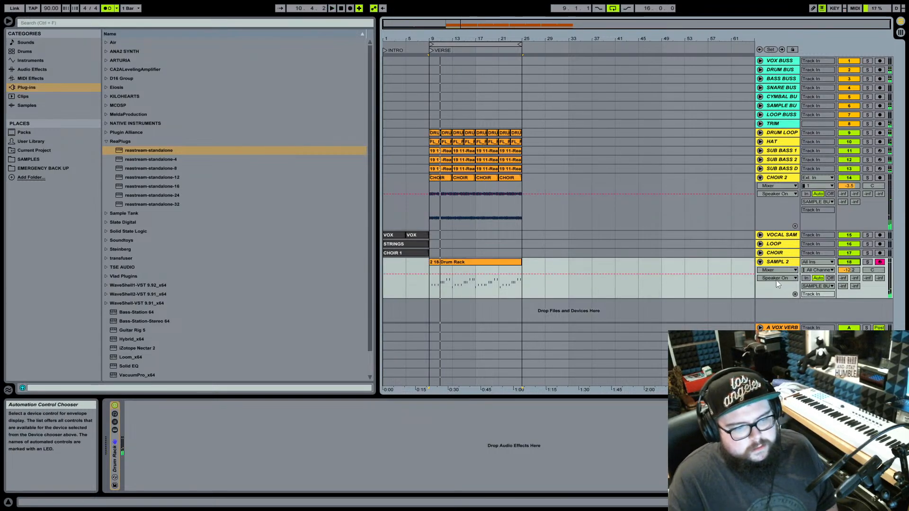
# Add a Utility effect to the CHOIR 2 track and show its Device On automation.
pyautogui.click(782, 180)
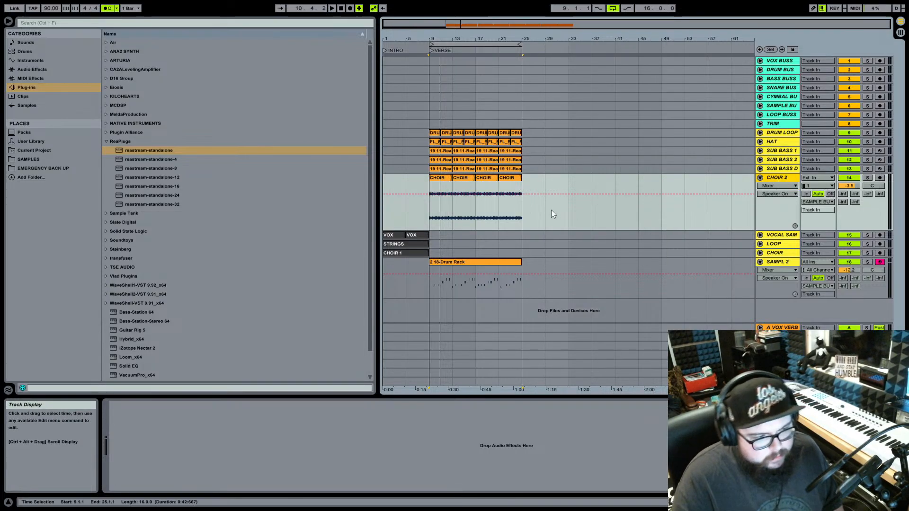
pyautogui.click(26, 70)
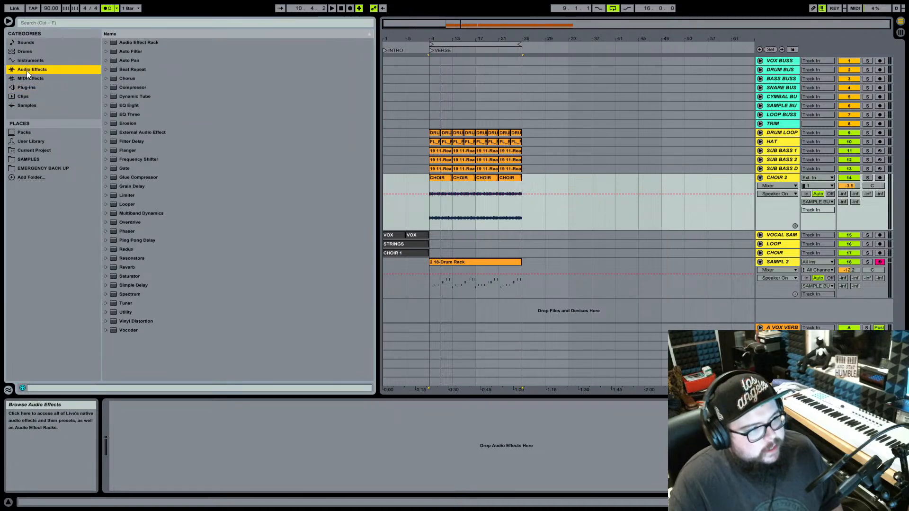
pyautogui.click(129, 313)
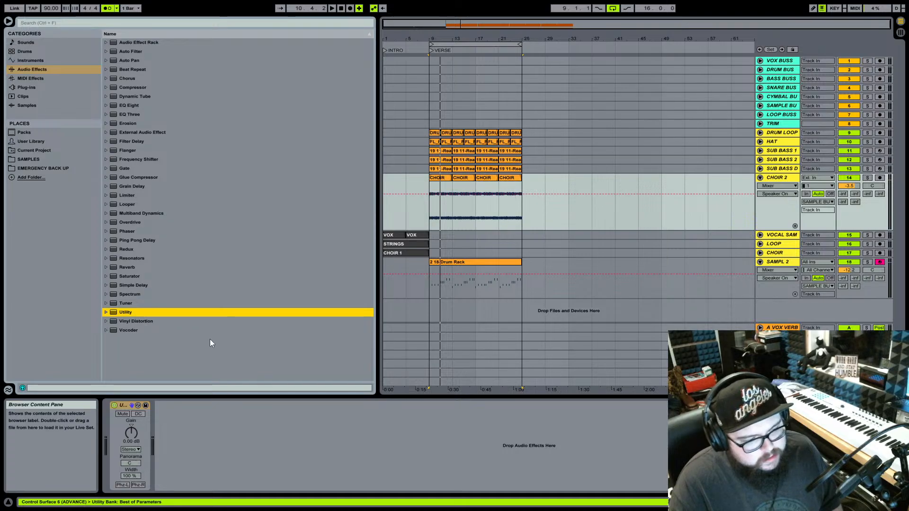
pyautogui.click(114, 406)
pyautogui.click(114, 406)
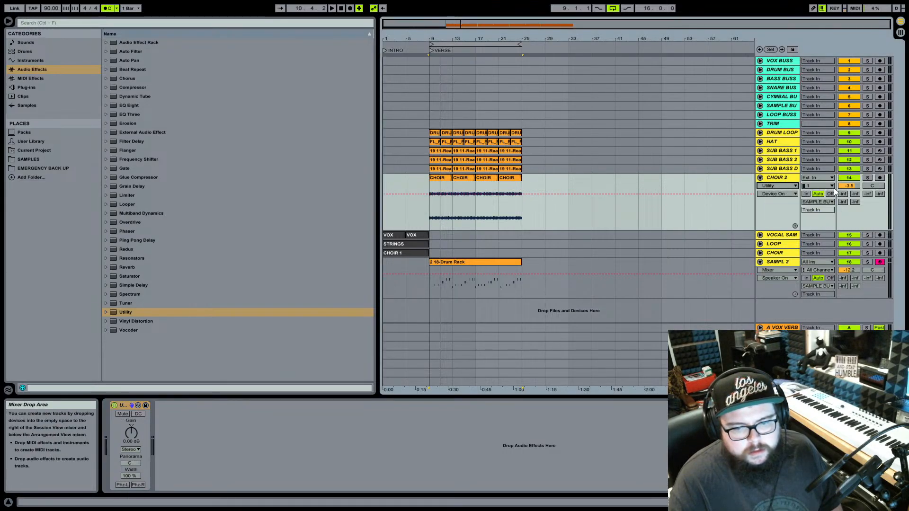
# Show the Utility's Gain automation on CHOIR 2 and delete the Utility effect from the track.
pyautogui.click(447, 180)
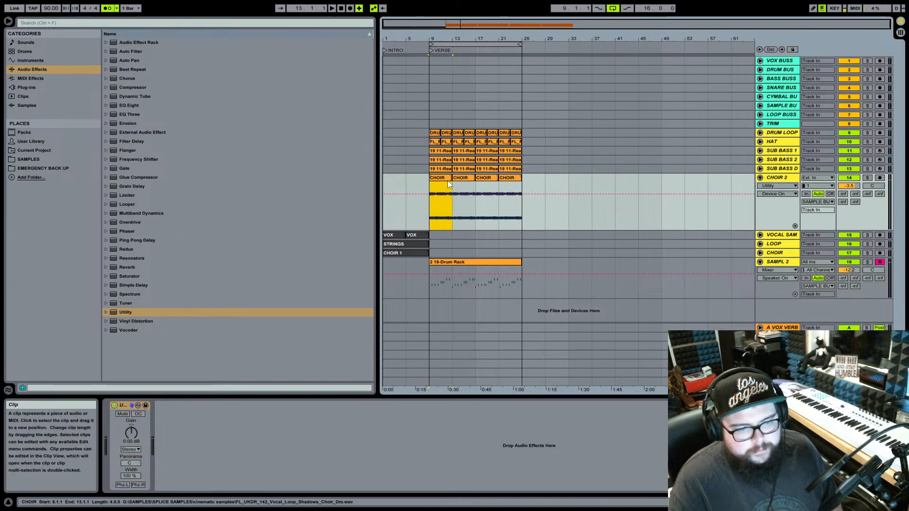
pyautogui.click(129, 437)
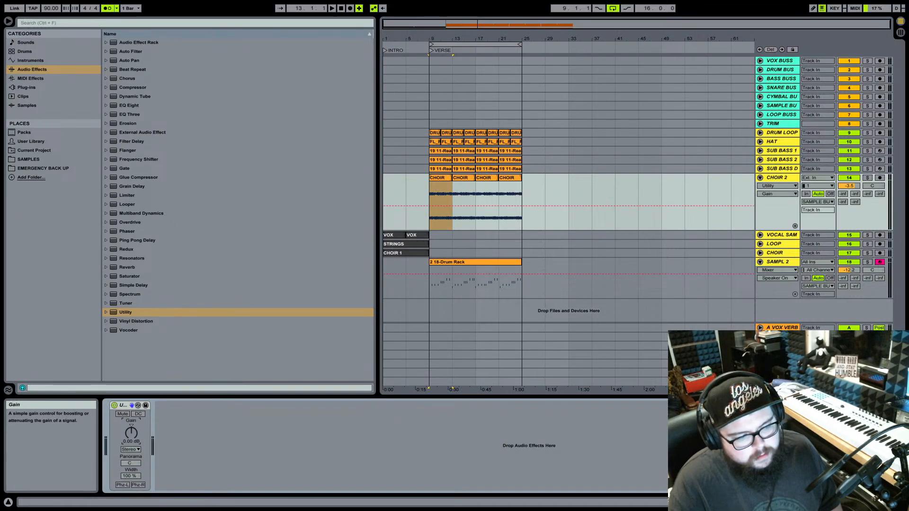
pyautogui.rightClick(129, 405)
pyautogui.click(143, 280)
pyautogui.press('Delete')
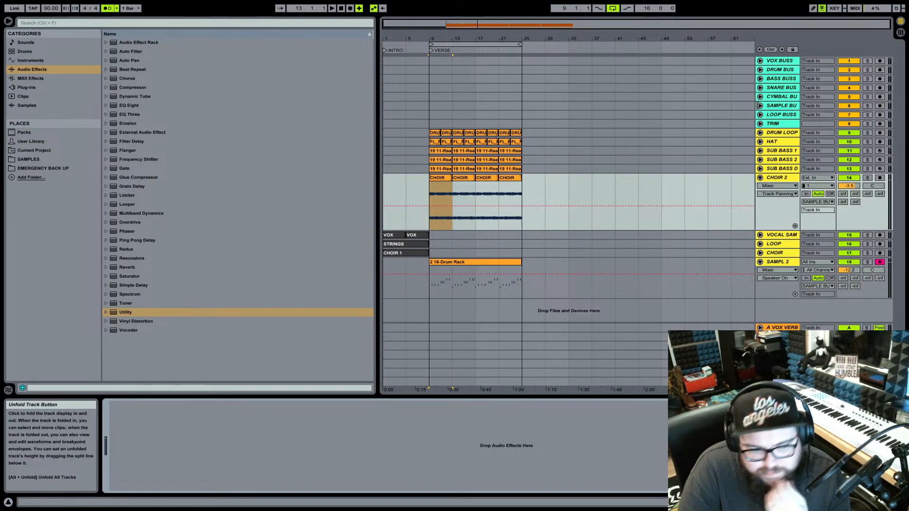
# Arm the CHOIR 2 track, show its Speaker On automation and switch the track off.
pyautogui.click(447, 178)
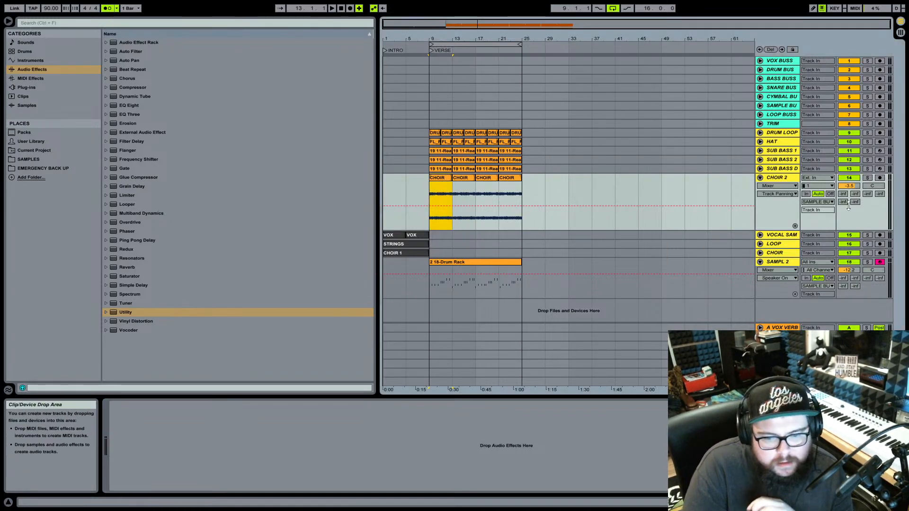
pyautogui.click(879, 178)
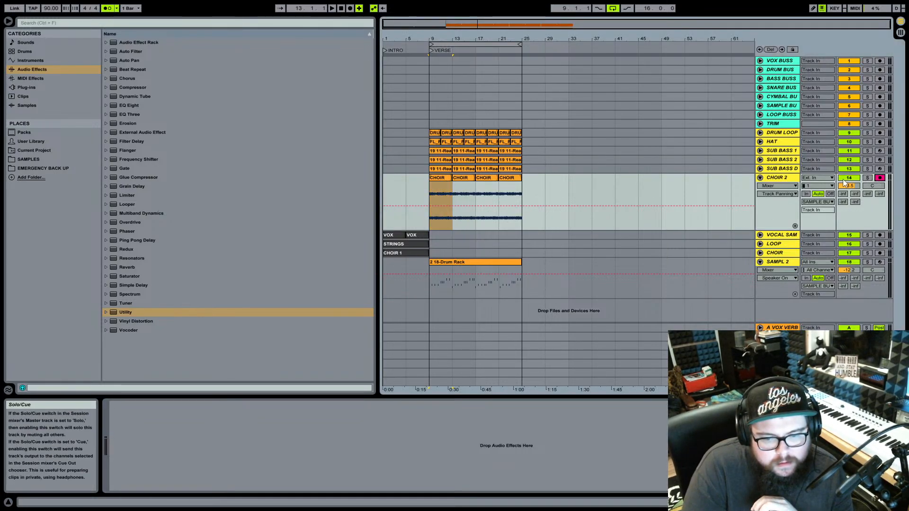
pyautogui.click(782, 186)
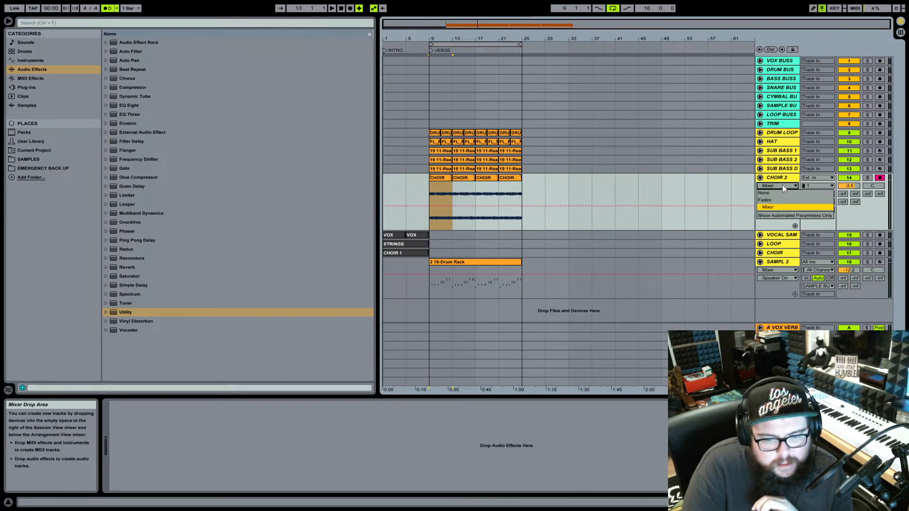
pyautogui.click(439, 178)
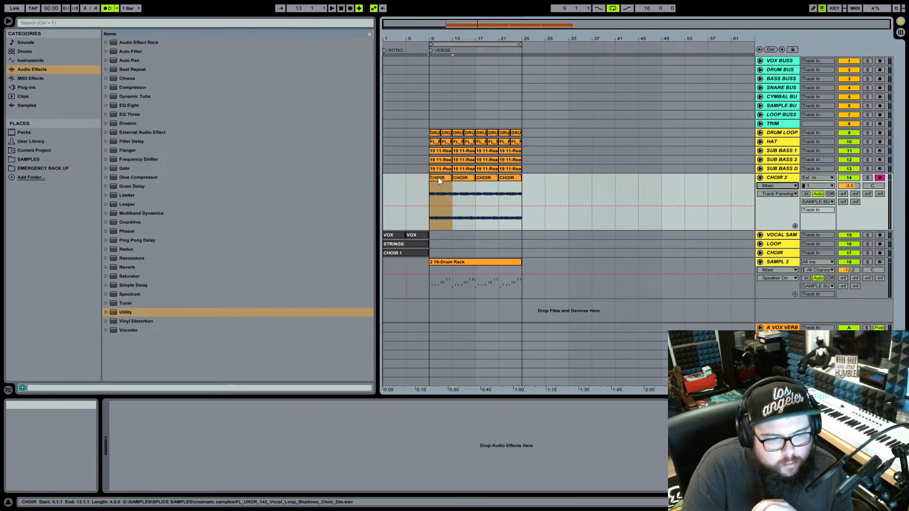
pyautogui.click(856, 178)
pyautogui.click(855, 178)
pyautogui.click(855, 178)
pyautogui.click(855, 178)
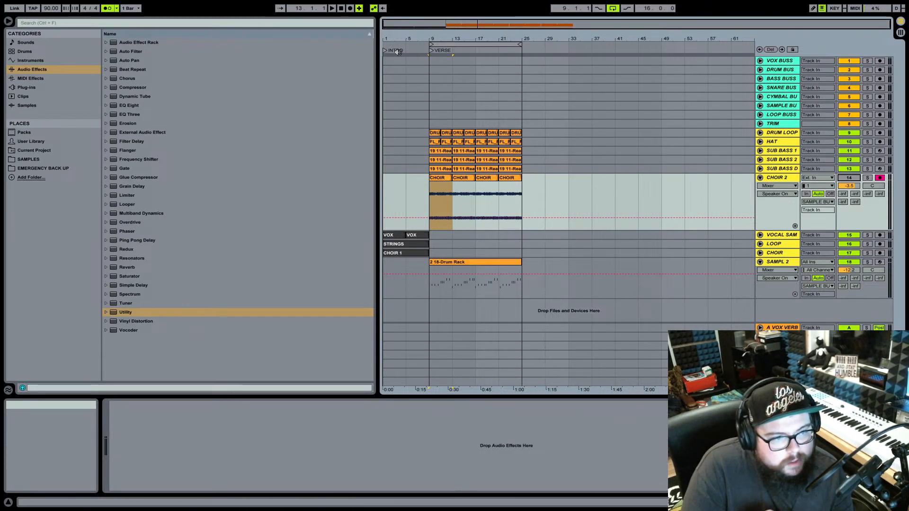
# Try recording on/off automation for CHOIR 2 from bar 9, stop the take and undo it.
pyautogui.moveTo(446, 39); pyautogui.dragTo(462, 90)
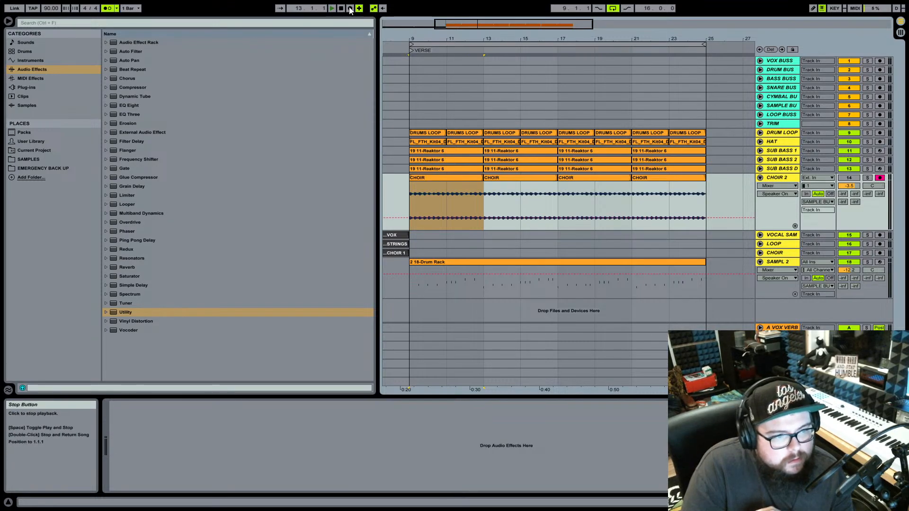
pyautogui.press('F9')
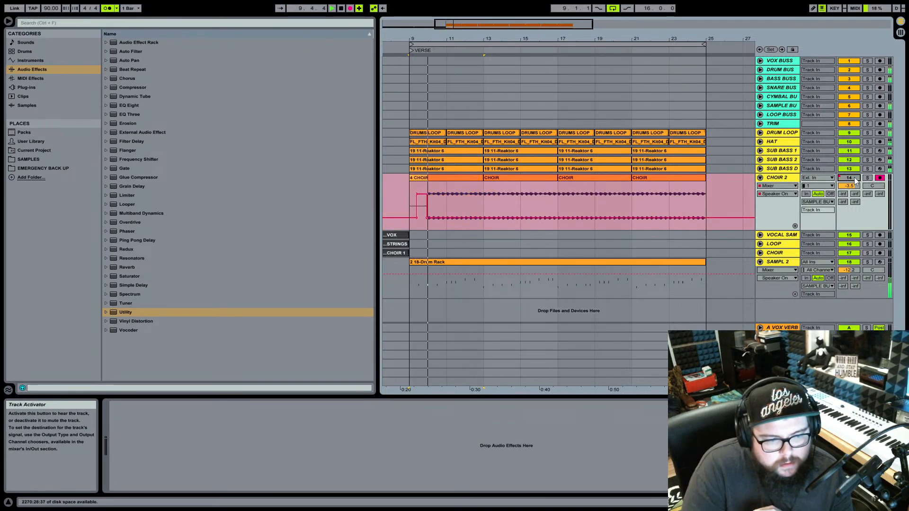
pyautogui.press('space')
pyautogui.hotkey('ctrl', 'z')
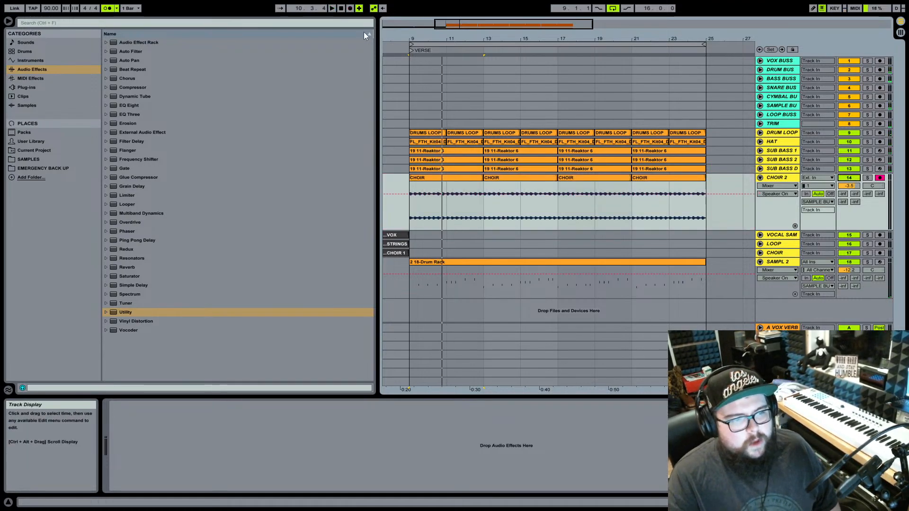
# Freeze the CHOIR 2 track and try recording its Speaker On automation from bar 9.
pyautogui.rightClick(774, 178)
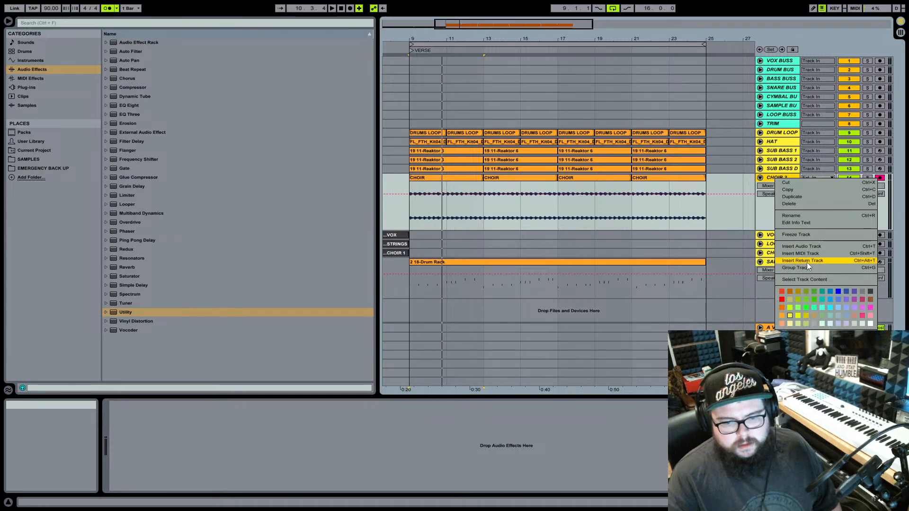
pyautogui.click(811, 235)
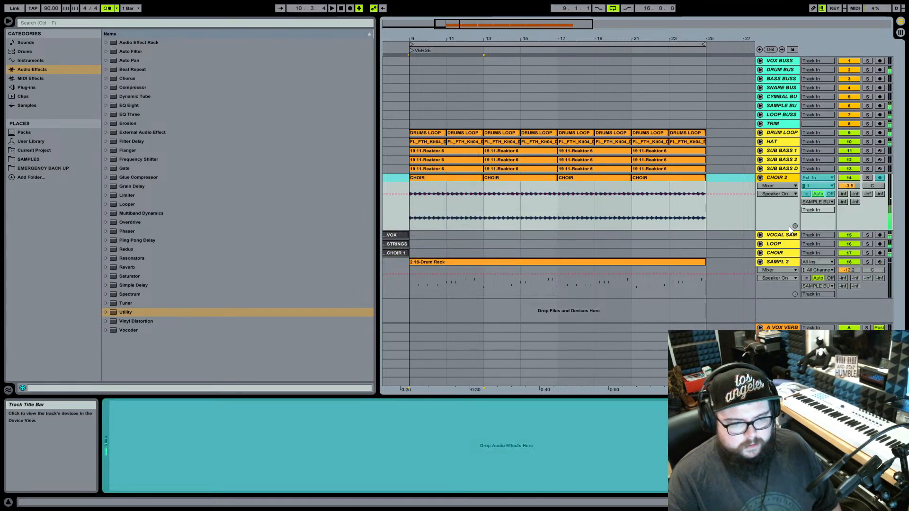
pyautogui.click(407, 203)
pyautogui.click(350, 8)
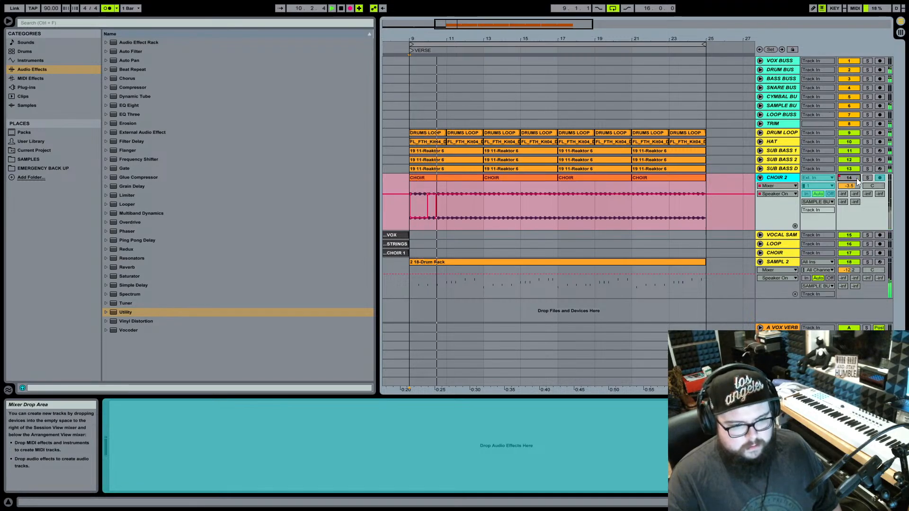
pyautogui.press('space')
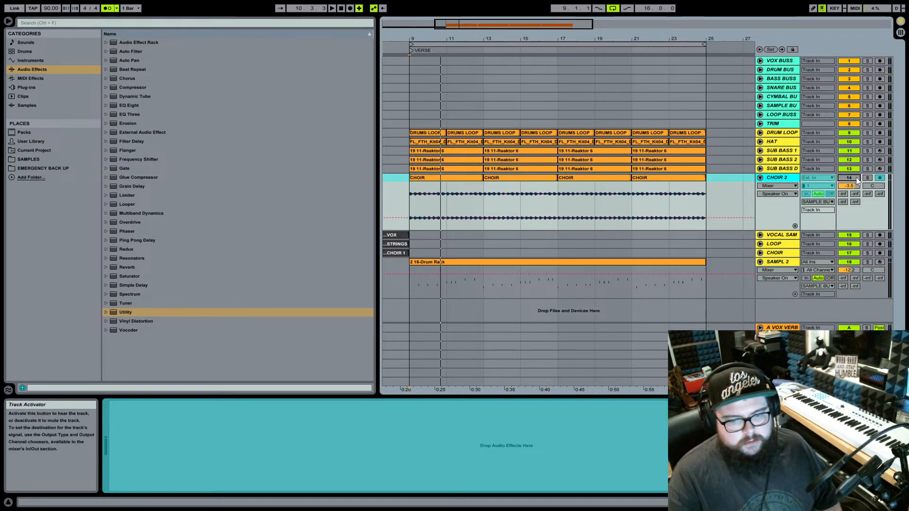
# Try another take of the frozen CHOIR 2 track's on/off automation from the verse start and stop it.
pyautogui.press('F9')
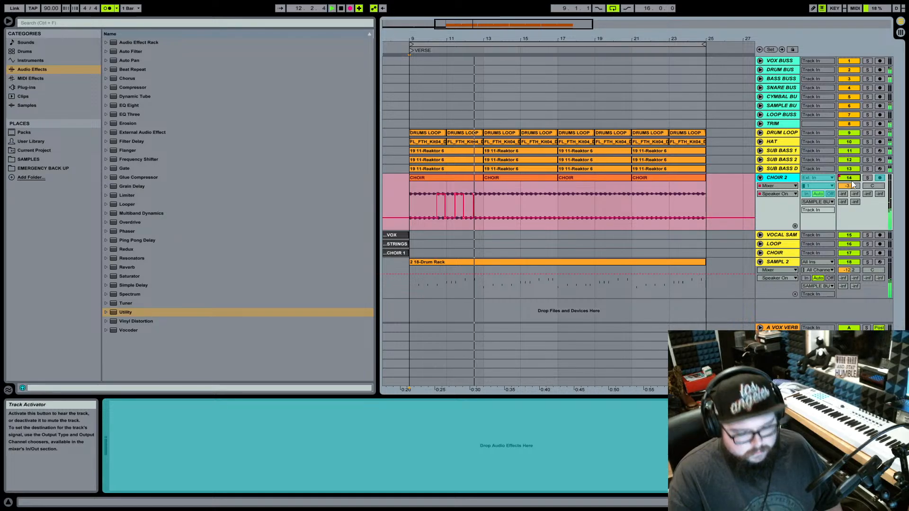
pyautogui.click(849, 179)
pyautogui.press('space')
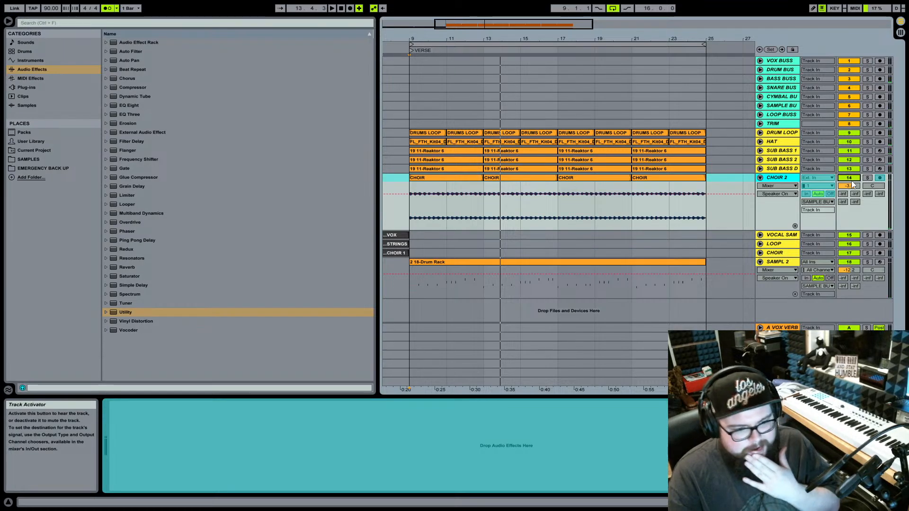
# Play the verse and rehearse switching the CHOIR 2 track off and on without recording.
pyautogui.press('space')
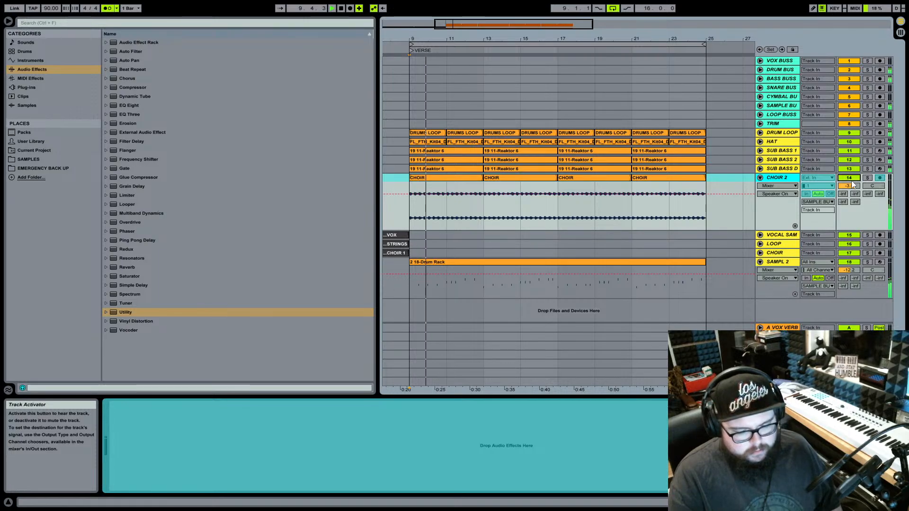
pyautogui.click(840, 183)
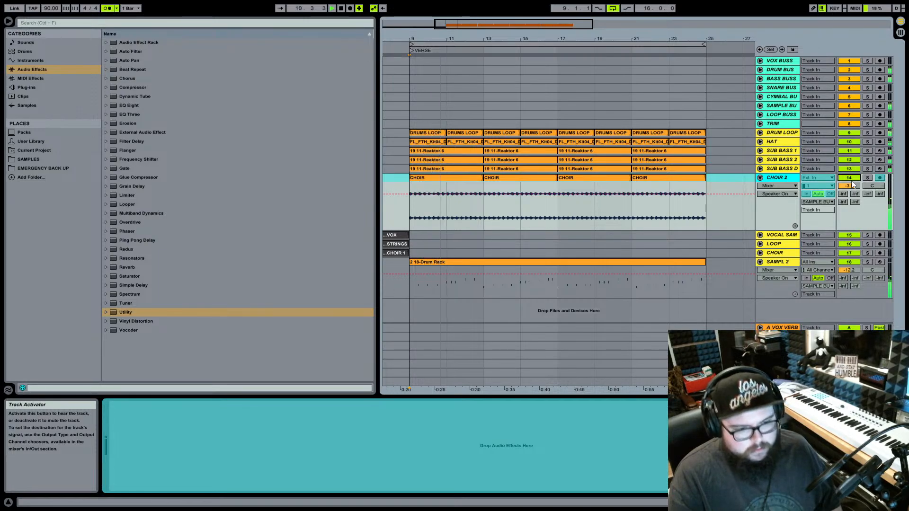
pyautogui.click(840, 183)
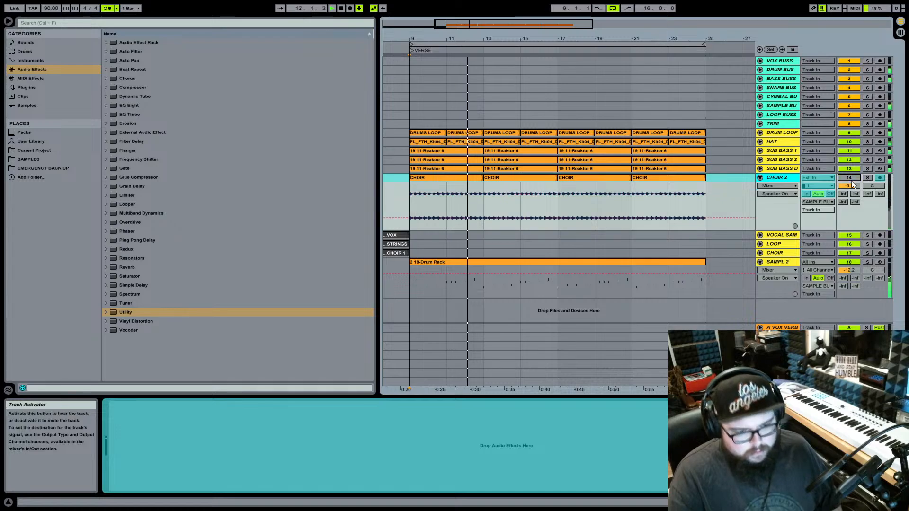
pyautogui.click(839, 183)
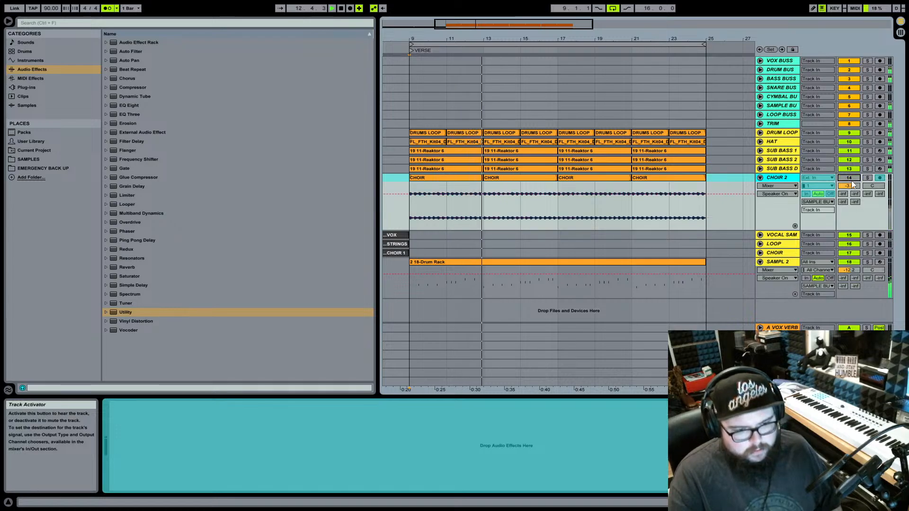
pyautogui.click(840, 183)
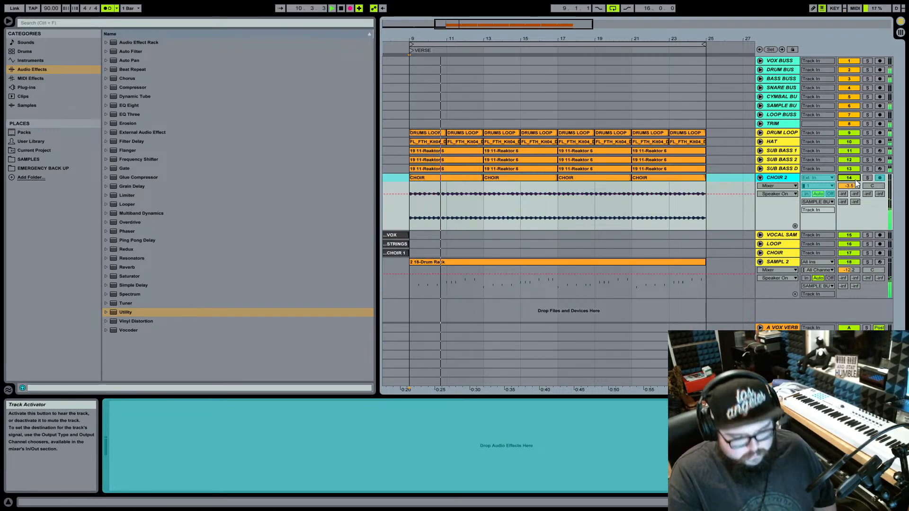
# Record Speaker On automation for CHOIR 2, switching the track off and on in a rhythmic pattern from bar 11 to bar 25.
pyautogui.click(856, 180)
pyautogui.click(856, 181)
pyautogui.click(843, 182)
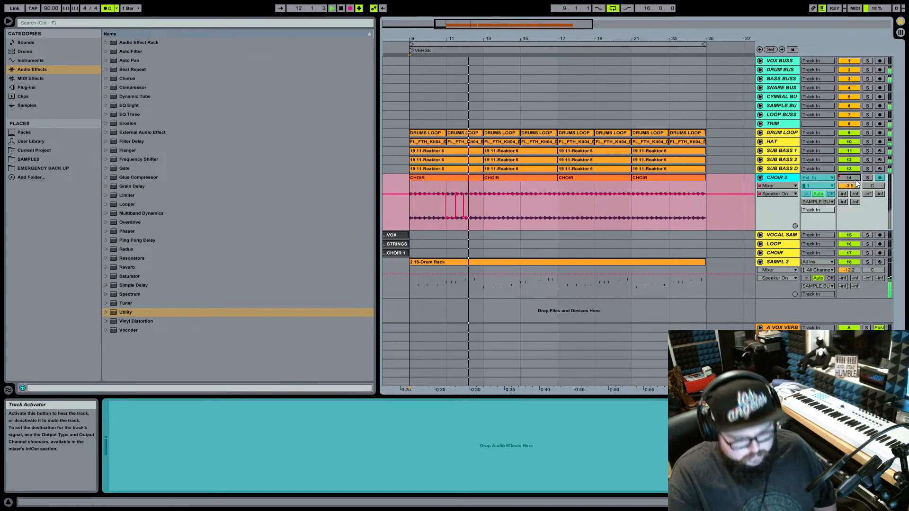
pyautogui.click(843, 184)
pyautogui.click(843, 184)
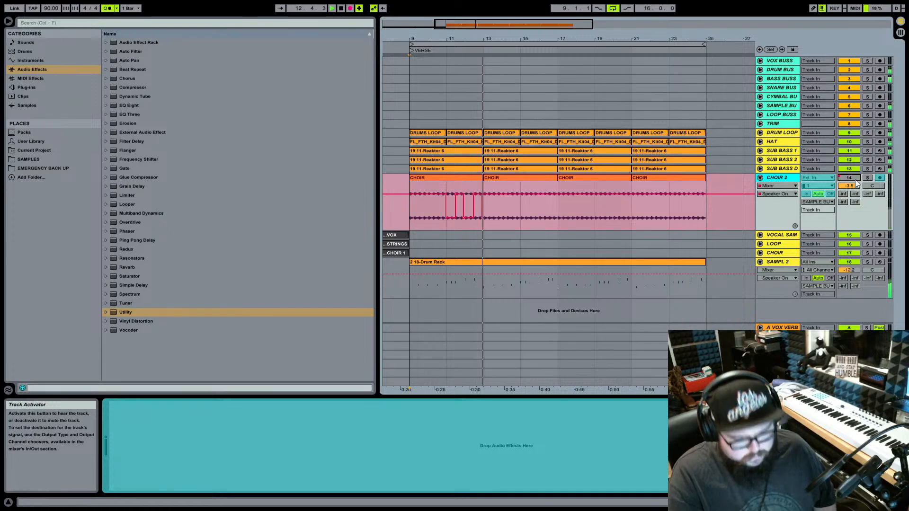
pyautogui.click(844, 183)
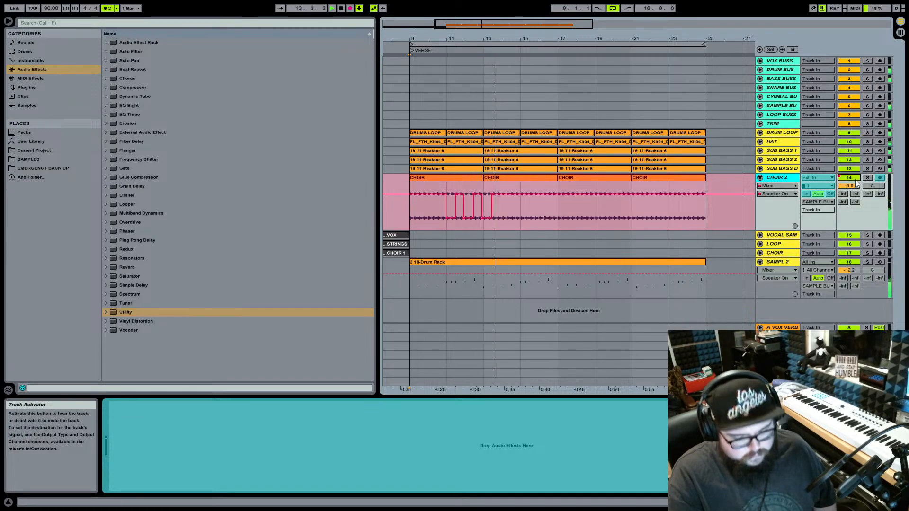
pyautogui.click(843, 184)
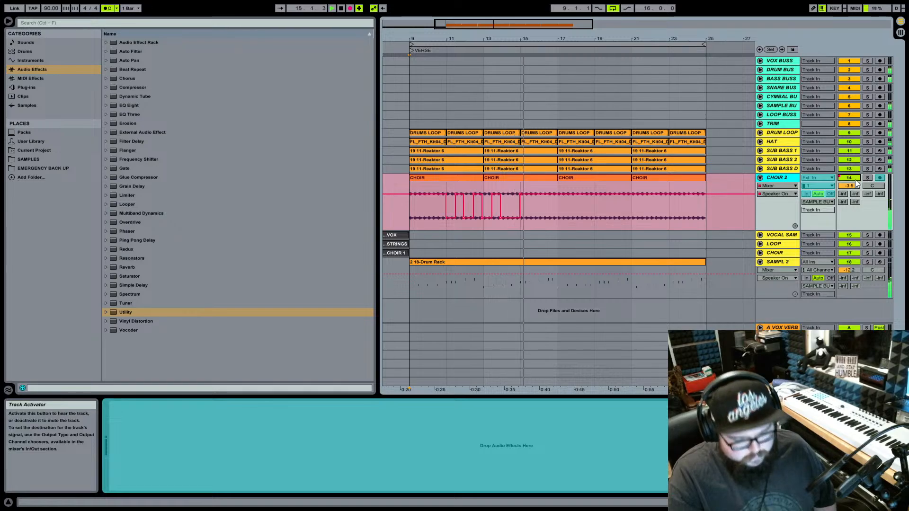
pyautogui.click(843, 184)
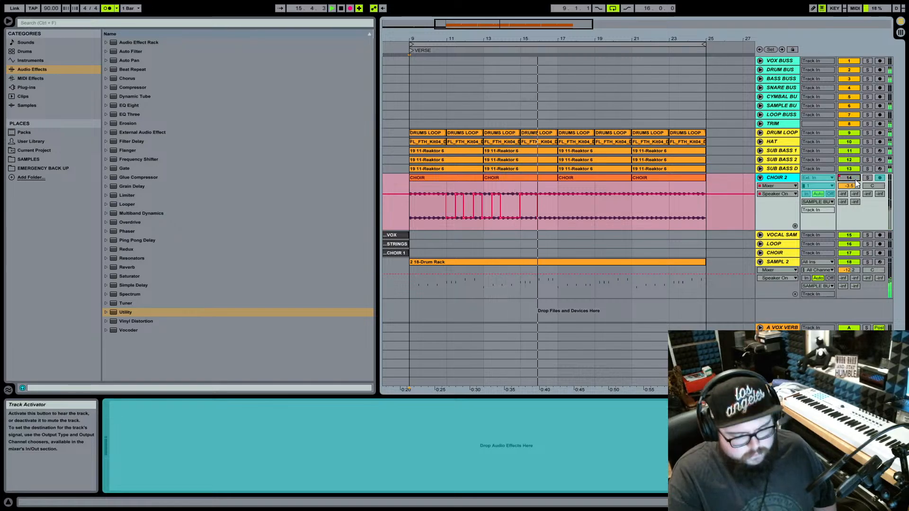
pyautogui.click(844, 184)
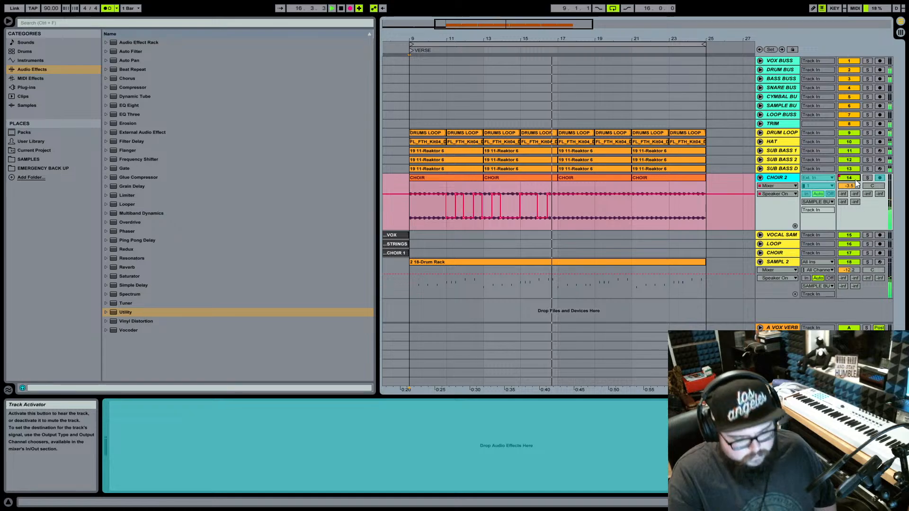
pyautogui.click(844, 184)
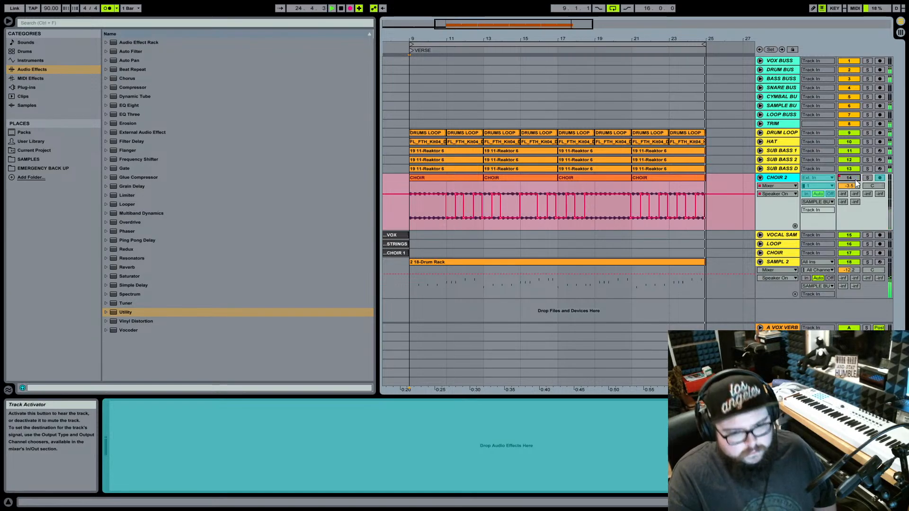
pyautogui.click(842, 182)
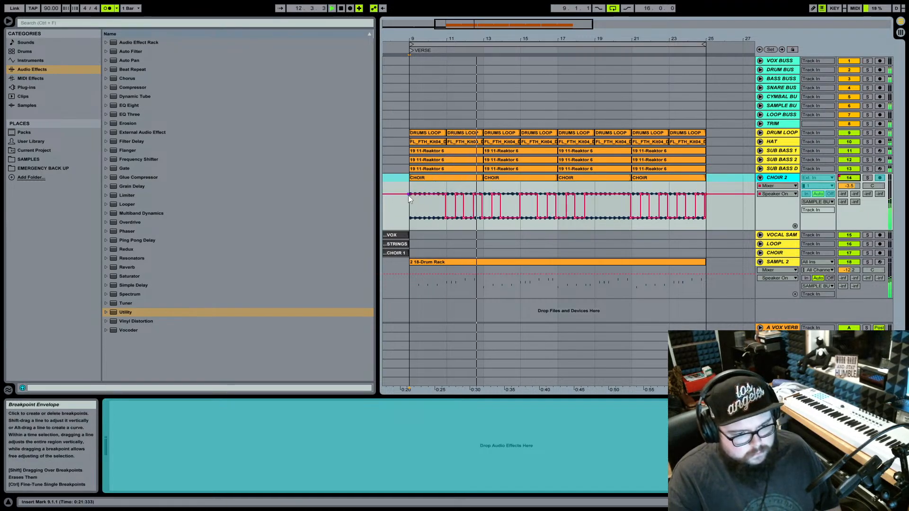
# Lower the CHOIR 2 Speaker On breakpoint at bar 9 to off and hide the browser.
pyautogui.moveTo(409, 194); pyautogui.dragTo(409, 218)
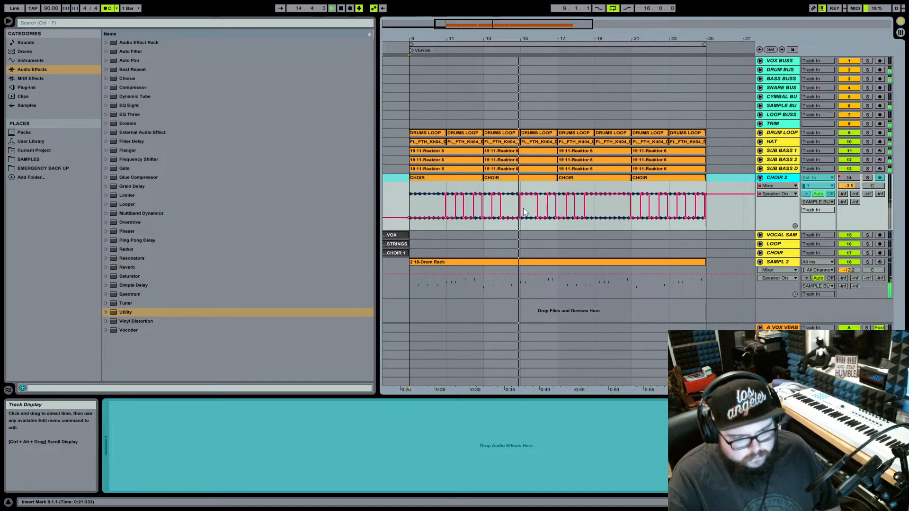
pyautogui.click(8, 21)
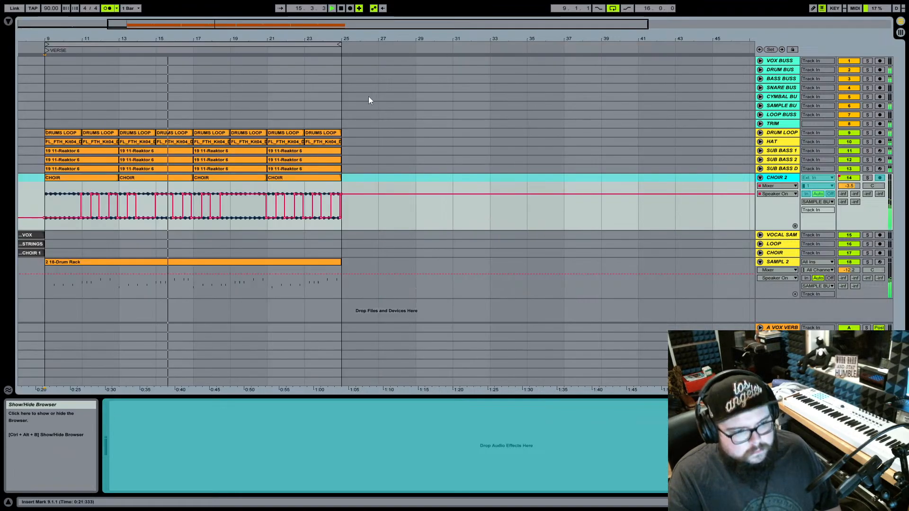
pyautogui.moveTo(61, 36); pyautogui.dragTo(61, 66)
pyautogui.moveTo(151, 38); pyautogui.dragTo(166, 39)
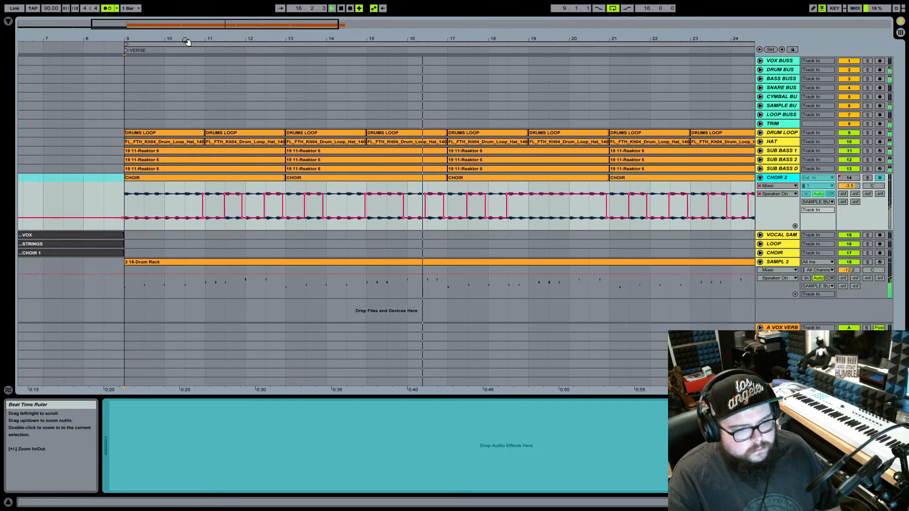
pyautogui.click(479, 44)
pyautogui.moveTo(479, 39); pyautogui.dragTo(479, 25)
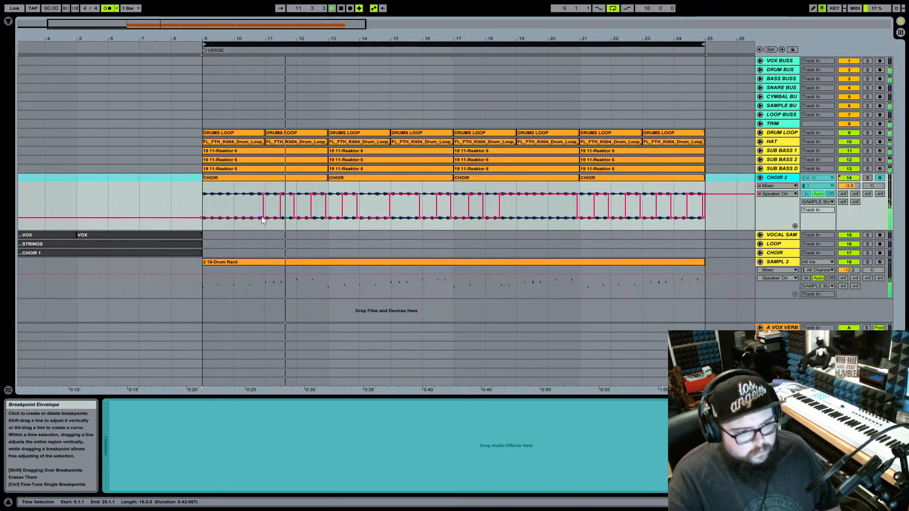
# Adjust the CHOIR 2 on/off automation so the track switches on exactly at bar 11 and again midway through bar 20.
pyautogui.moveTo(263, 218); pyautogui.dragTo(264, 194)
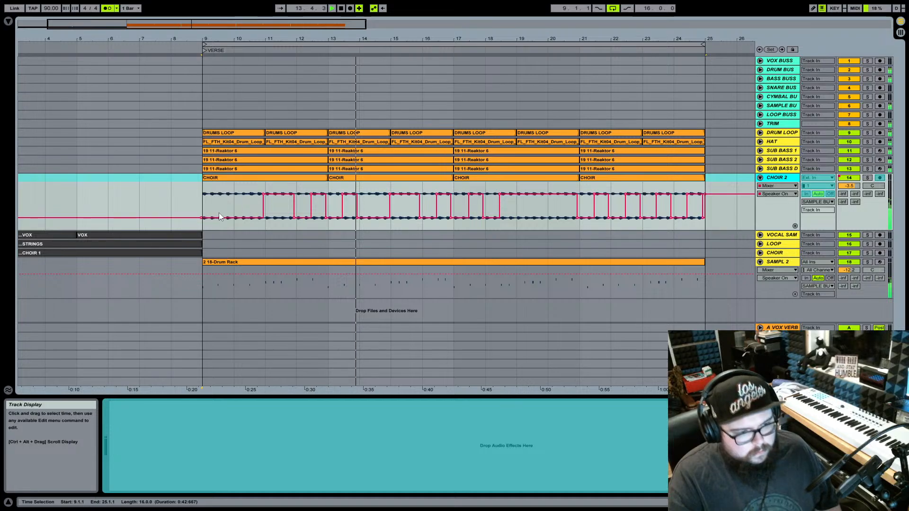
pyautogui.press('space')
pyautogui.press('space')
pyautogui.moveTo(263, 195); pyautogui.dragTo(265, 194)
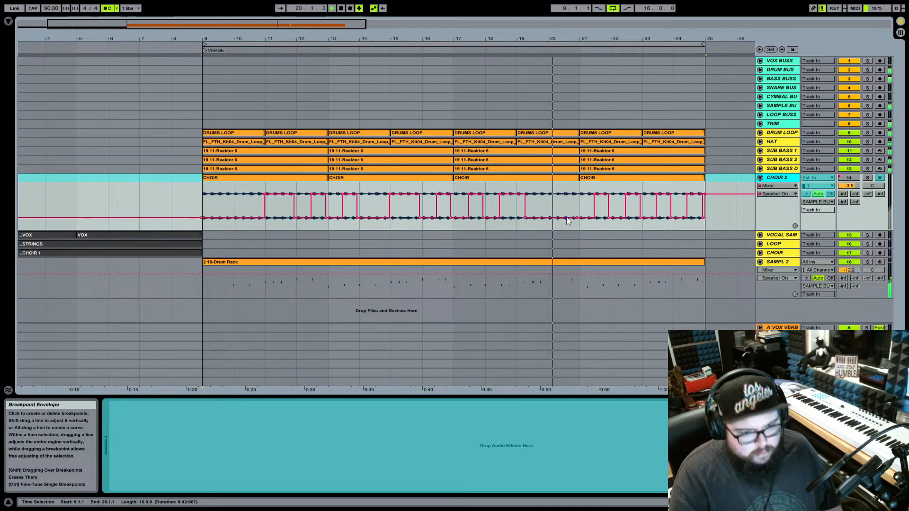
pyautogui.moveTo(564, 218); pyautogui.dragTo(564, 194)
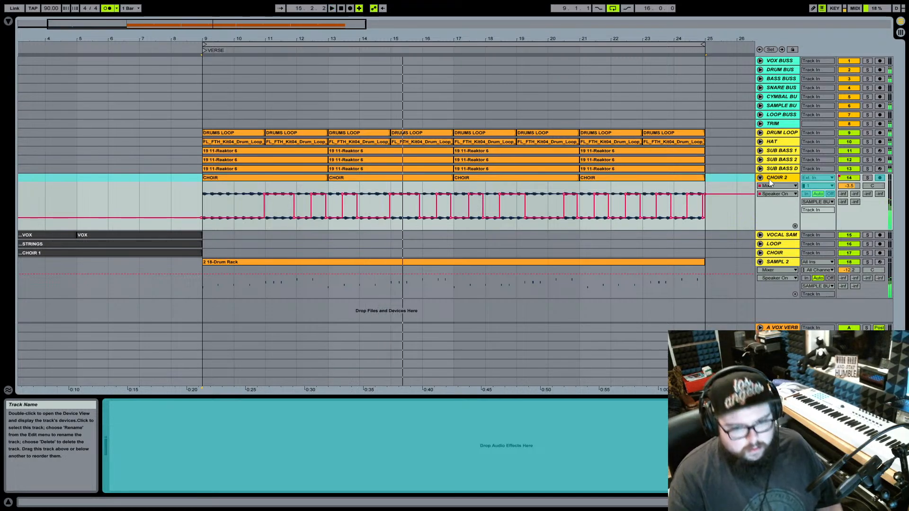
# Insert an audio track below CHOIR 2, try moving the frozen CHOIR clips from bars 9 to 25 onto it and undo the move.
pyautogui.hotkey('ctrl', 't')
pyautogui.press('space')
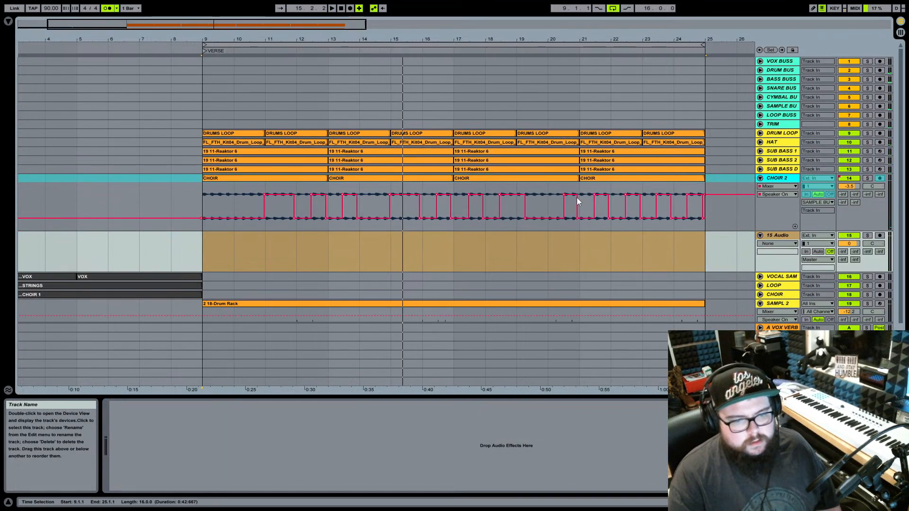
pyautogui.click(297, 178)
pyautogui.keyDown('shift'); pyautogui.click(616, 179); pyautogui.keyUp('shift')
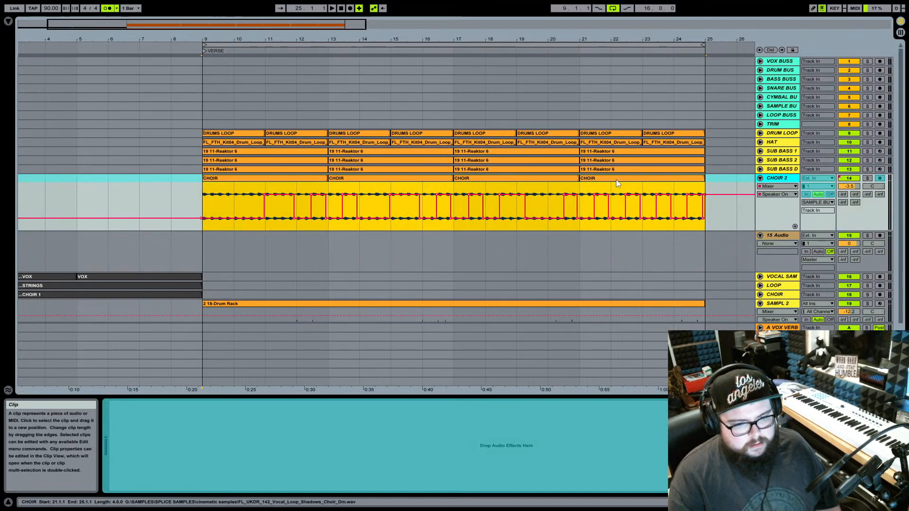
pyautogui.moveTo(312, 178); pyautogui.dragTo(312, 245)
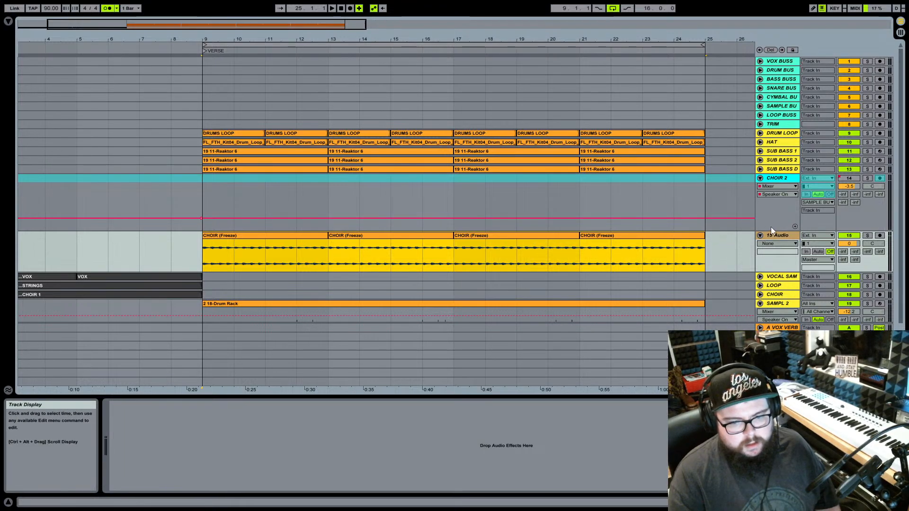
pyautogui.hotkey('ctrl', 'z')
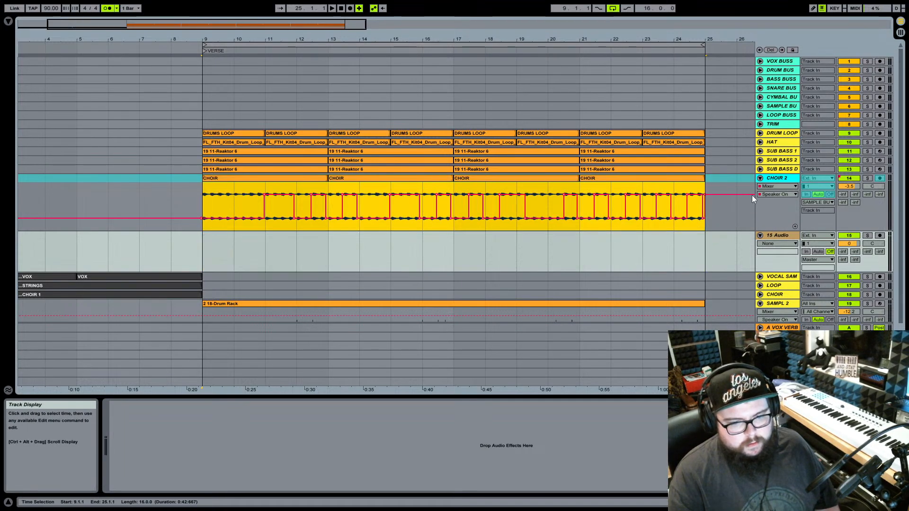
# Unfreeze the CHOIR 2 track and delete the empty audio track below it.
pyautogui.rightClick(779, 180)
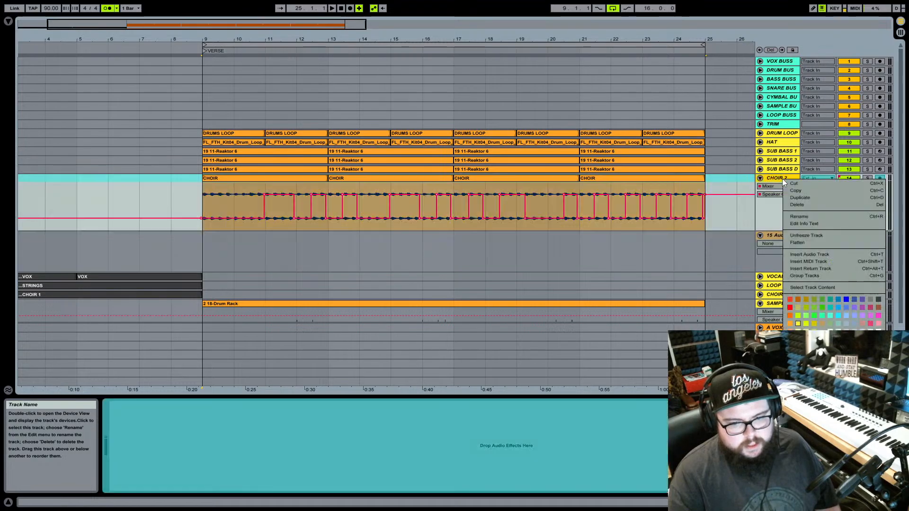
pyautogui.click(801, 234)
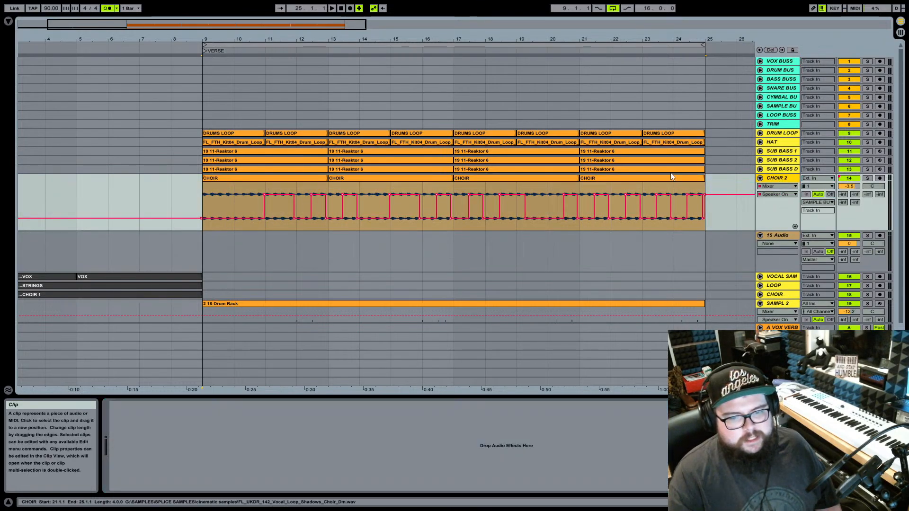
pyautogui.rightClick(782, 232)
pyautogui.click(800, 259)
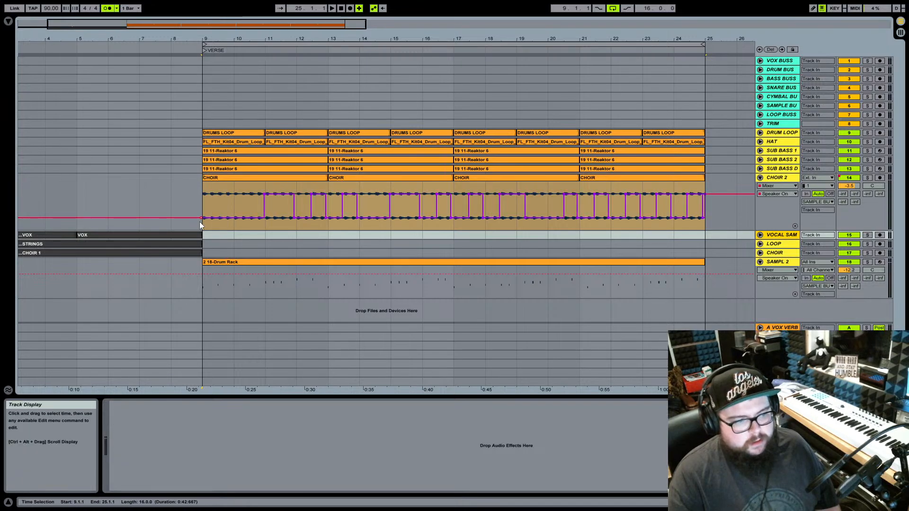
pyautogui.click(204, 196)
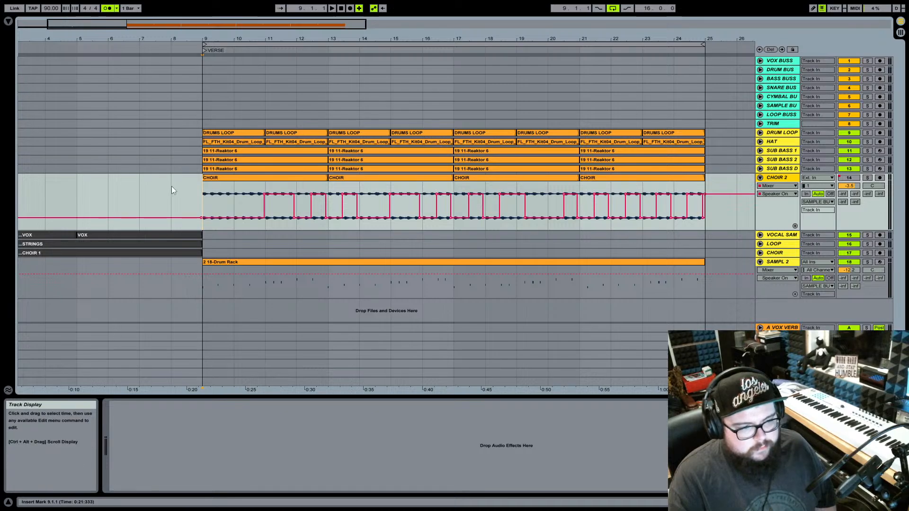
pyautogui.rightClick(776, 179)
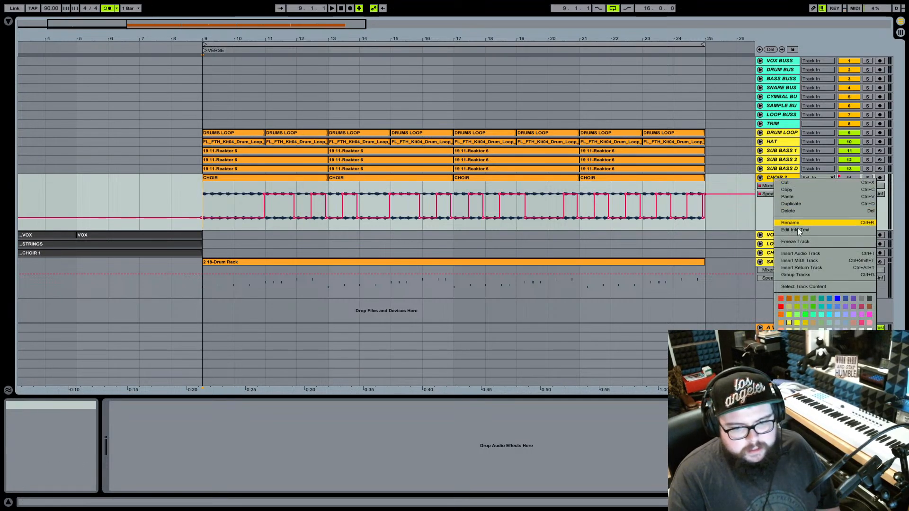
pyautogui.click(207, 194)
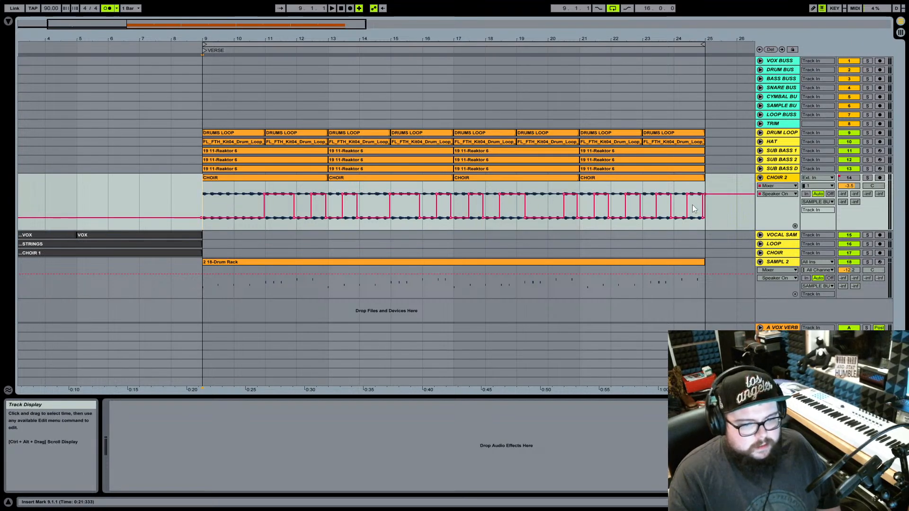
pyautogui.click(203, 296)
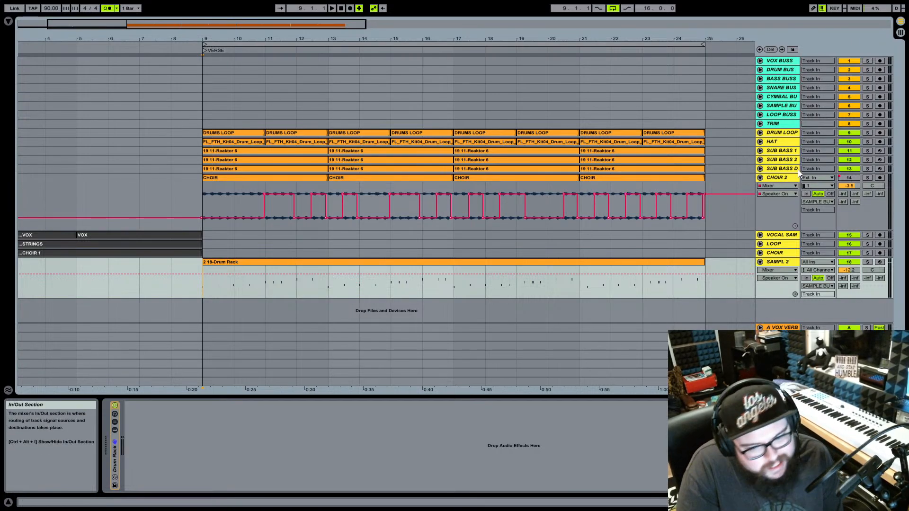
# Reduce the height of the CHOIR 2 track and fold it.
pyautogui.click(794, 182)
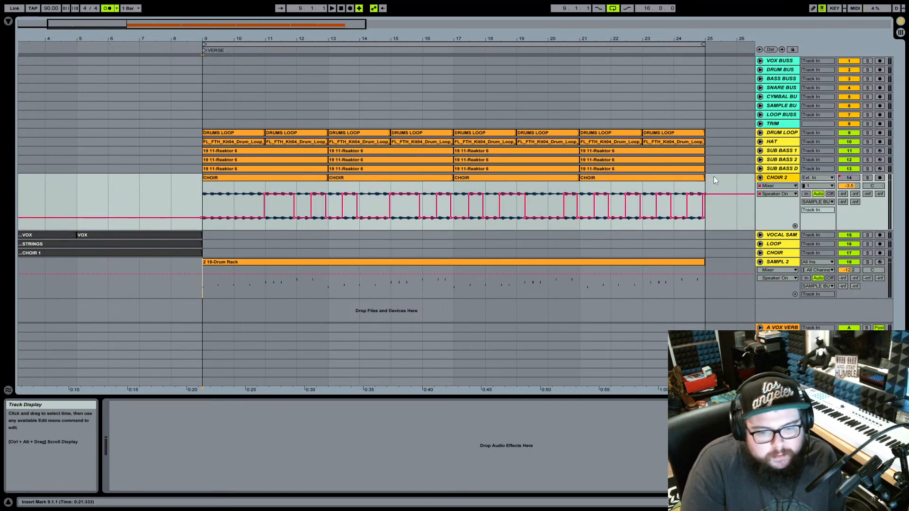
pyautogui.click(205, 200)
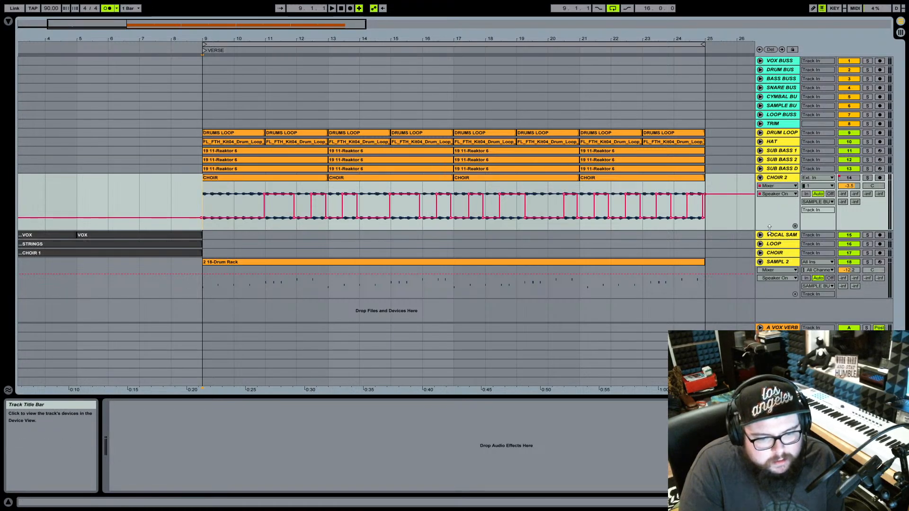
pyautogui.moveTo(770, 230); pyautogui.dragTo(774, 219)
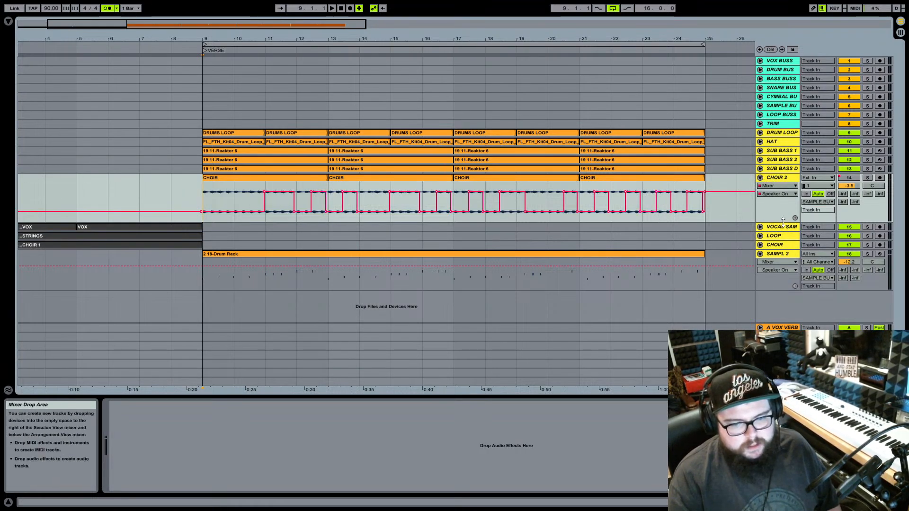
pyautogui.click(761, 179)
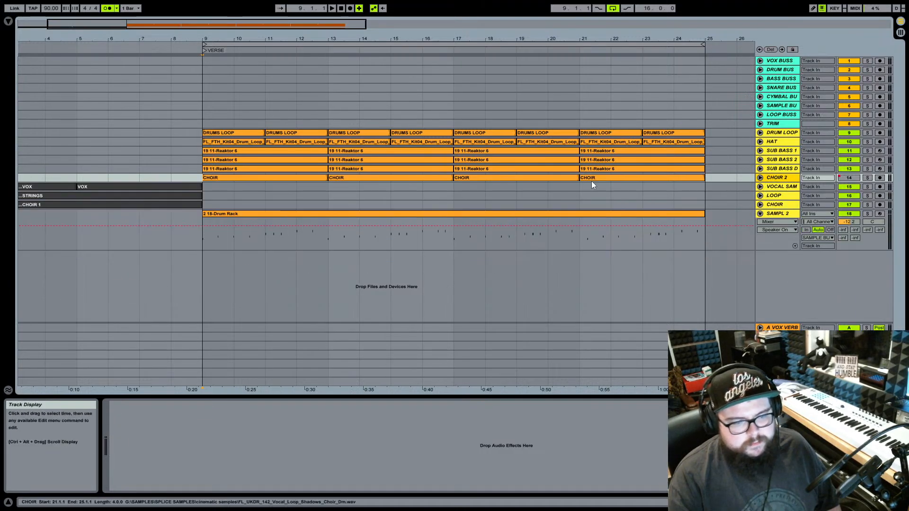
# Audition the verse with the SAMPL 2 drum rack clip deactivated, and reactivate the clip.
pyautogui.moveTo(349, 40); pyautogui.dragTo(202, 40)
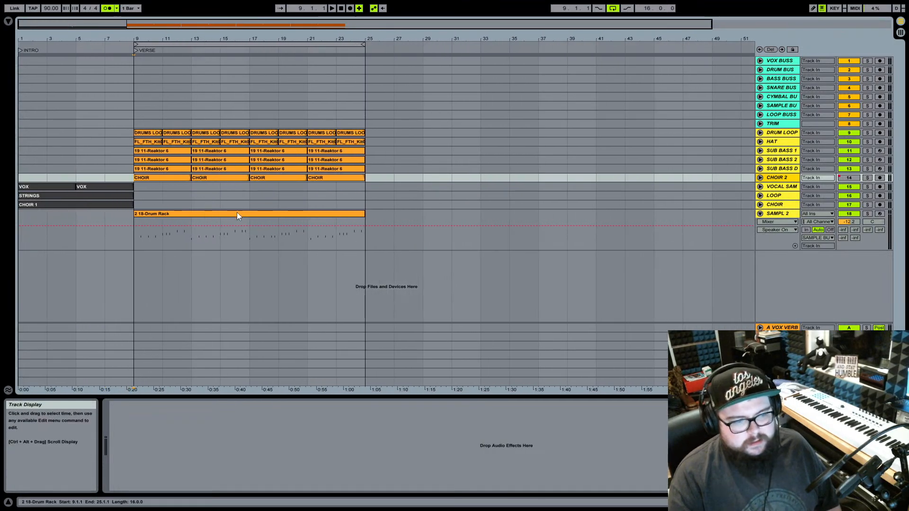
pyautogui.click(152, 213)
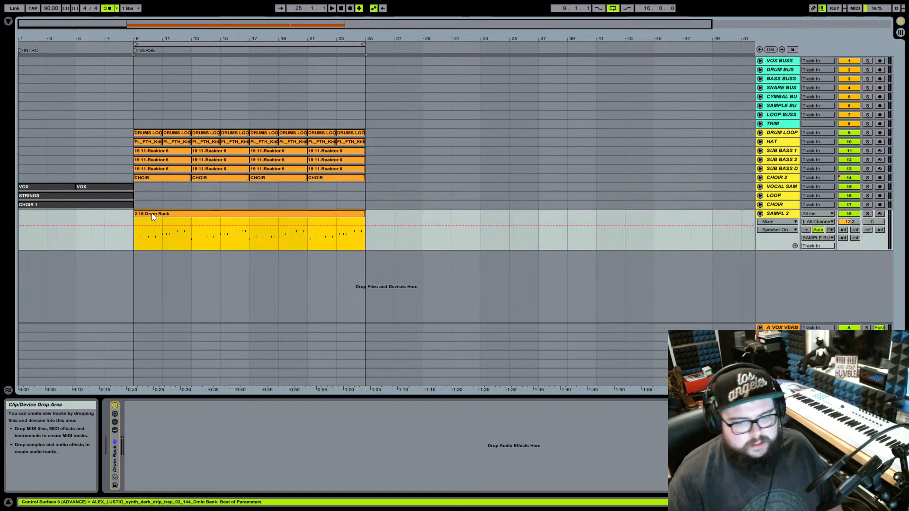
pyautogui.press('0')
pyautogui.press('space')
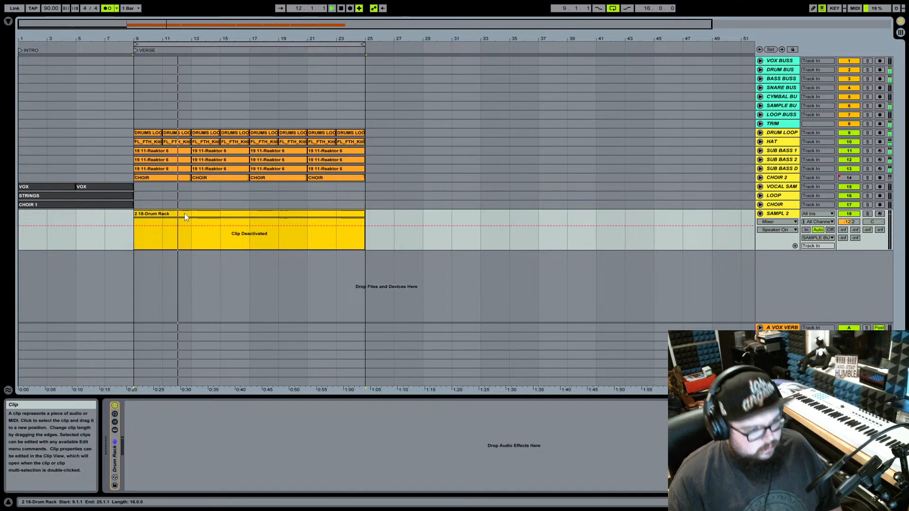
pyautogui.press('0')
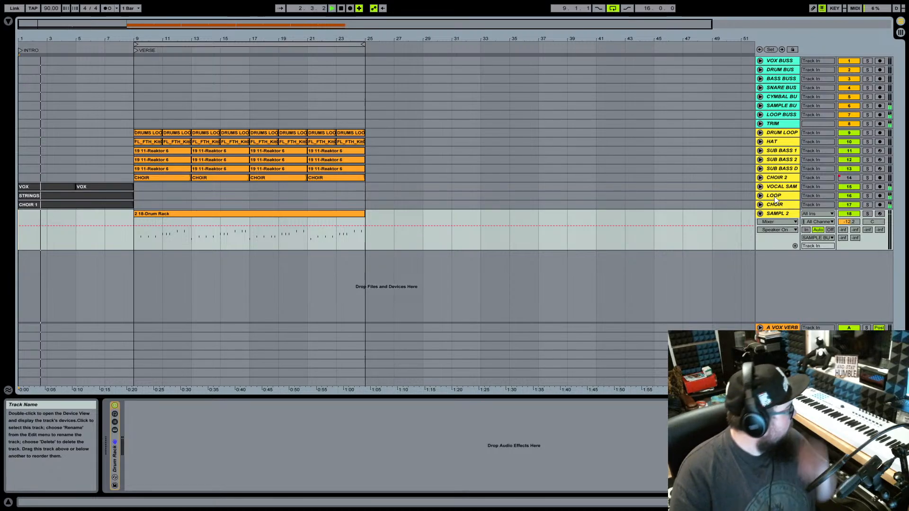
# Unfold CHOIR 2 to check its on/off automation during playback, and fold the track again.
pyautogui.moveTo(104, 39); pyautogui.dragTo(105, 60)
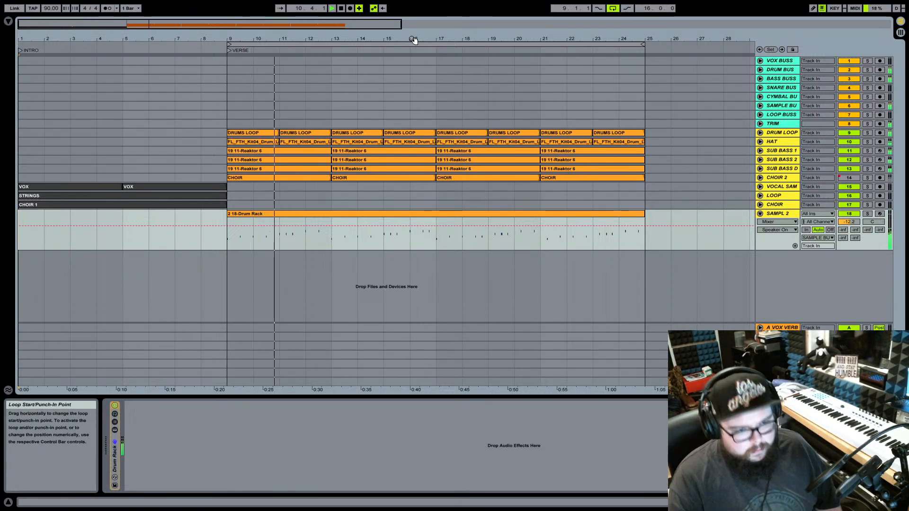
pyautogui.moveTo(414, 41); pyautogui.dragTo(412, 24)
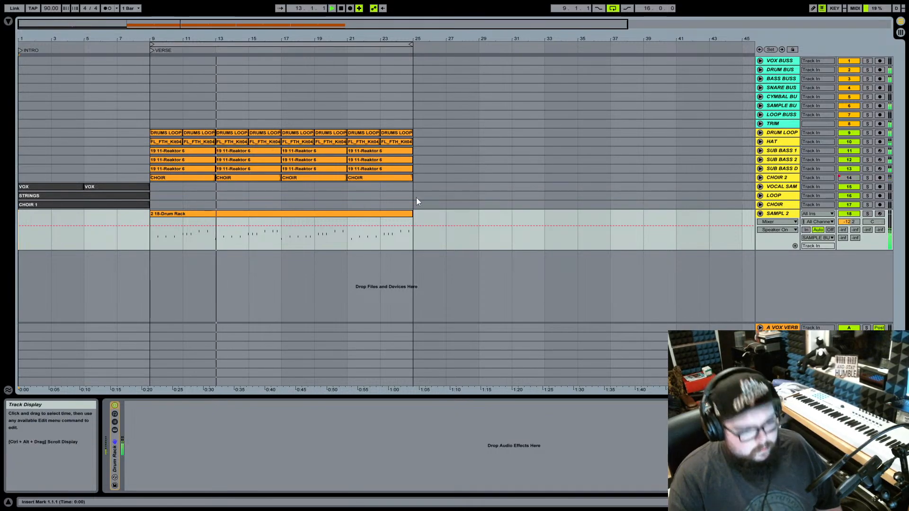
pyautogui.click(760, 178)
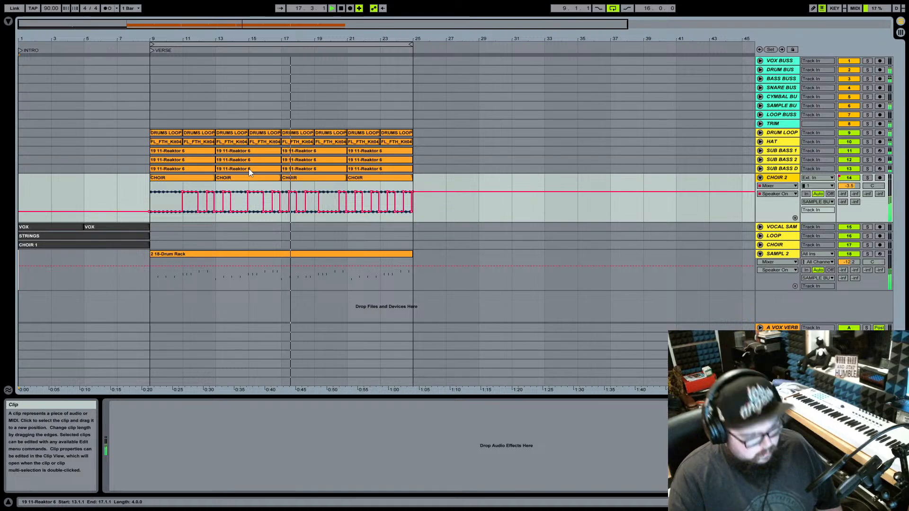
pyautogui.click(761, 178)
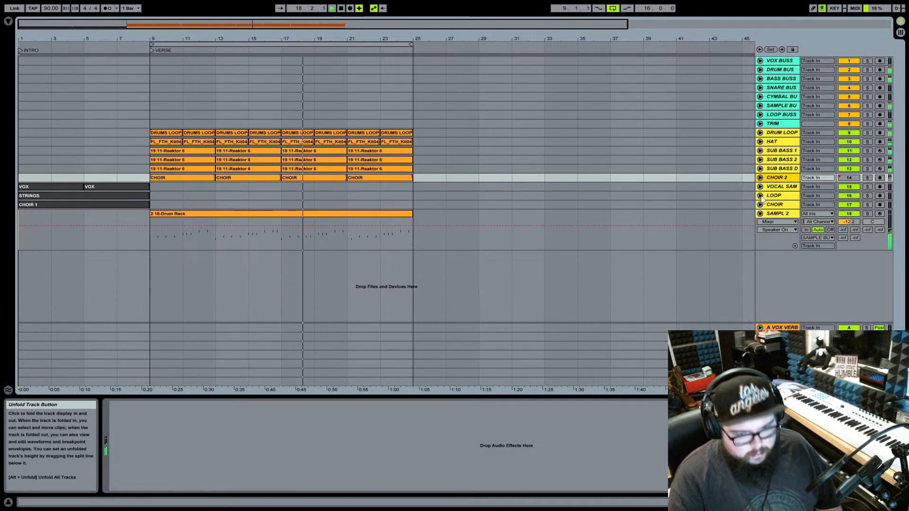
# Insert a MIDI track below SAMPL 2.
pyautogui.click(765, 214)
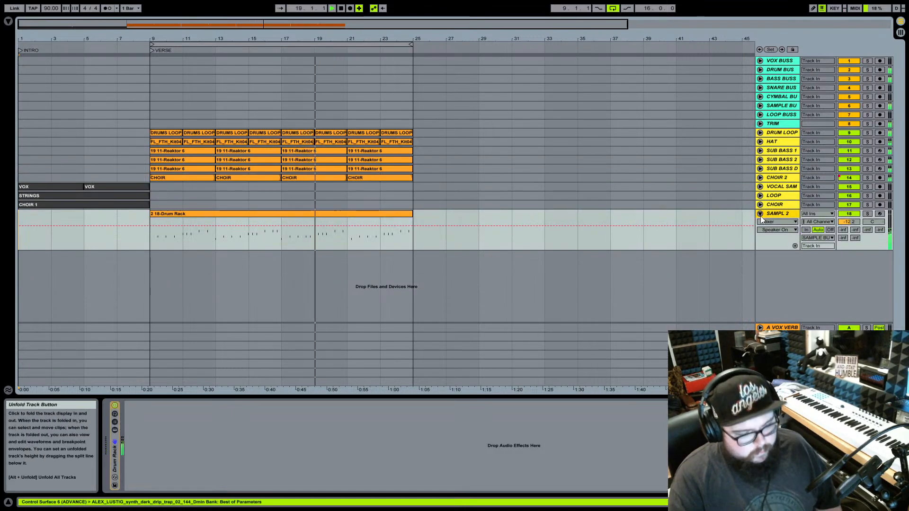
pyautogui.rightClick(780, 268)
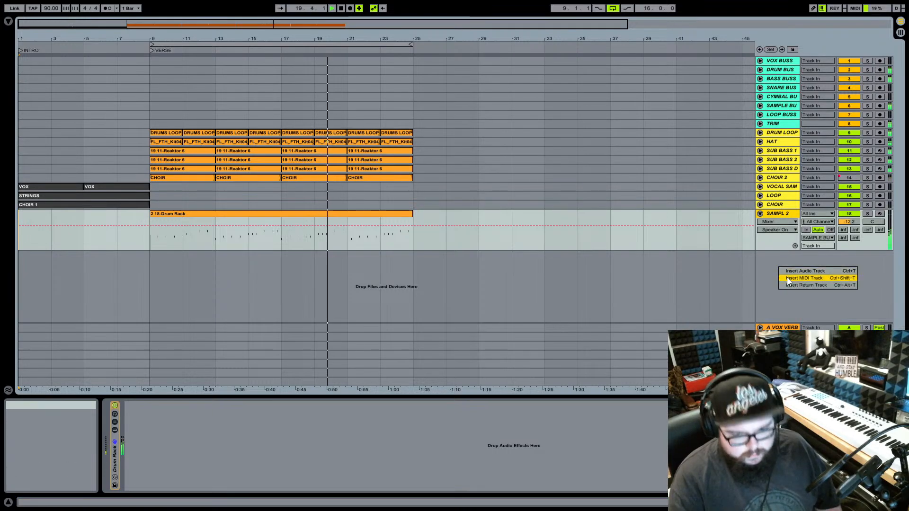
pyautogui.click(787, 278)
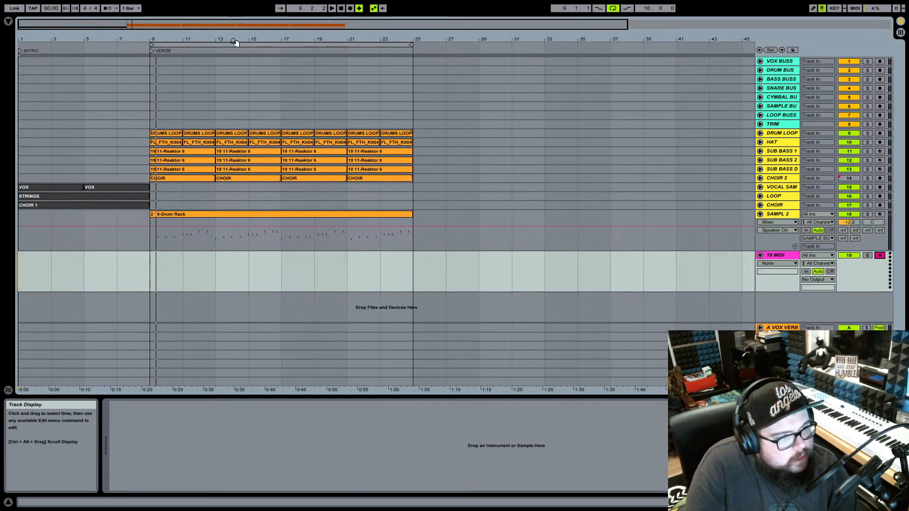
# Select the verse loop range and play the arrangement from bar 9.
pyautogui.moveTo(234, 42); pyautogui.dragTo(171, 37)
pyautogui.click(137, 43)
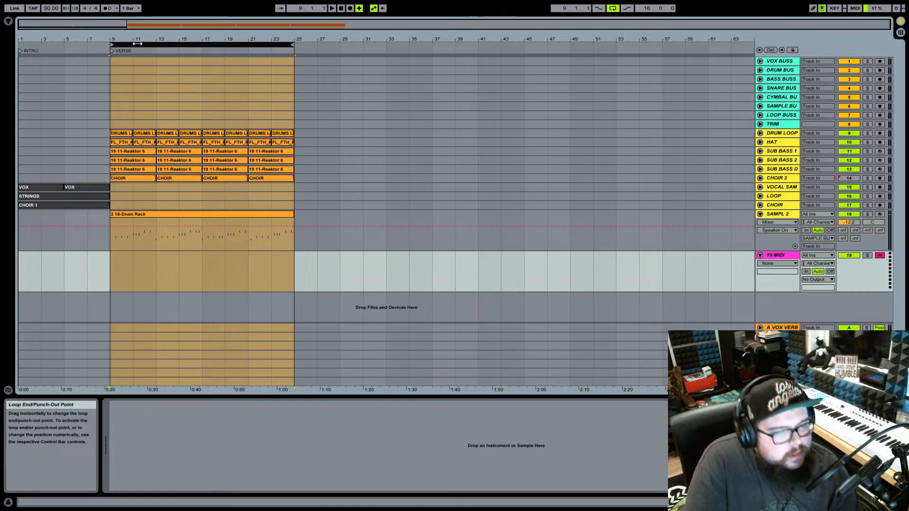
pyautogui.click(331, 9)
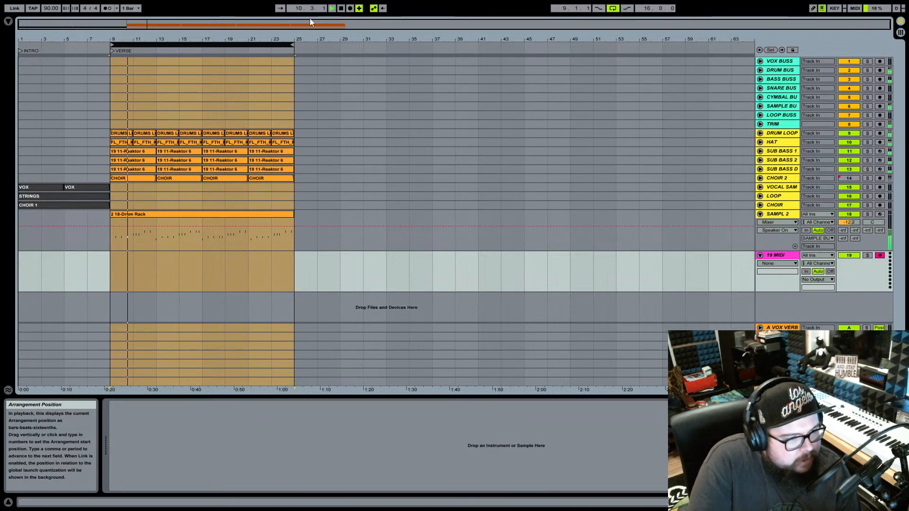
# Shorten the arrangement loop to 8 bars and move it to start at bar 25, directly behind the verse.
pyautogui.moveTo(317, 40); pyautogui.dragTo(406, 41)
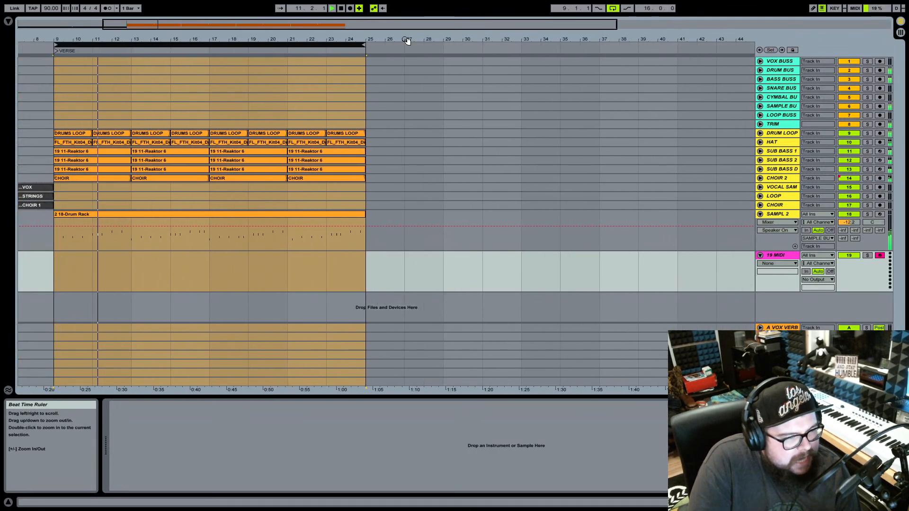
pyautogui.moveTo(307, 39); pyautogui.dragTo(326, 37)
pyautogui.moveTo(157, 41); pyautogui.dragTo(212, 63)
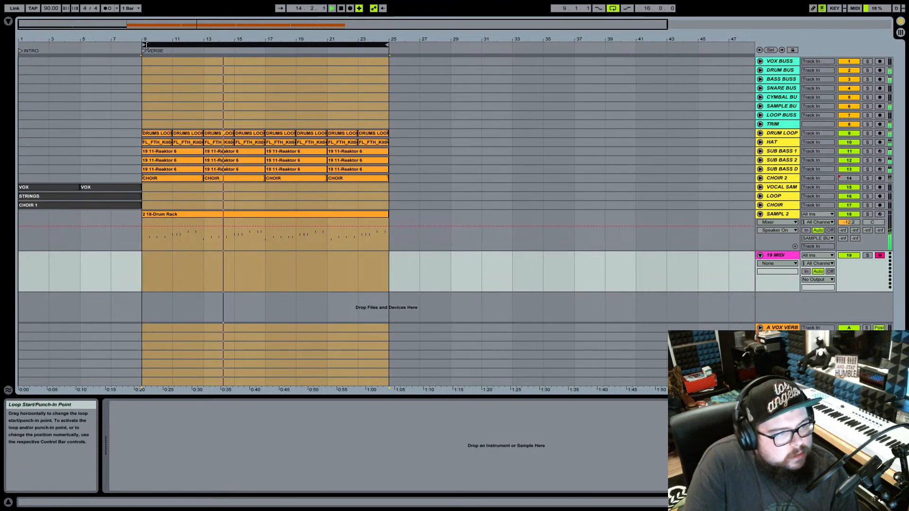
pyautogui.moveTo(387, 45); pyautogui.dragTo(247, 43)
pyautogui.press('Down')
pyautogui.press('Down')
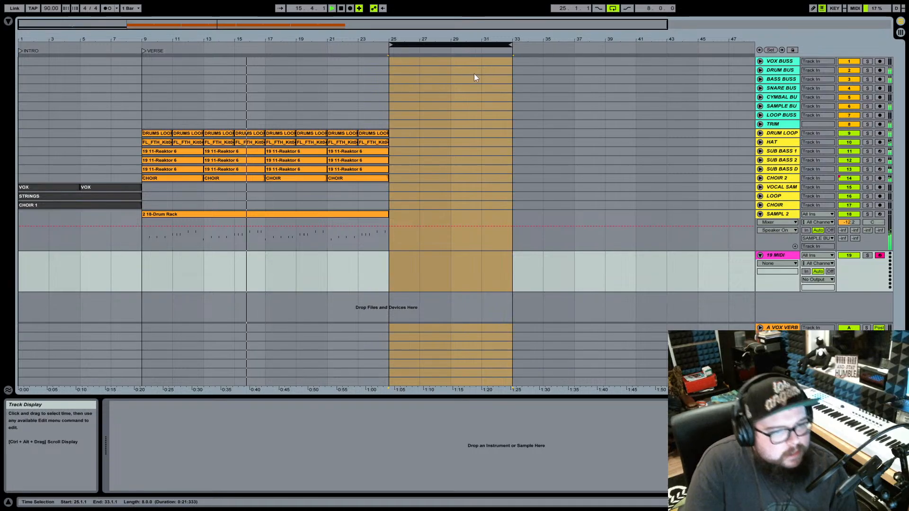
# Duplicate the drum loop, hat, sub bass and CHOIR 2 clips from bars 17–25 to bars 25–33, and delete the copied CHOIR clips.
pyautogui.click(280, 133)
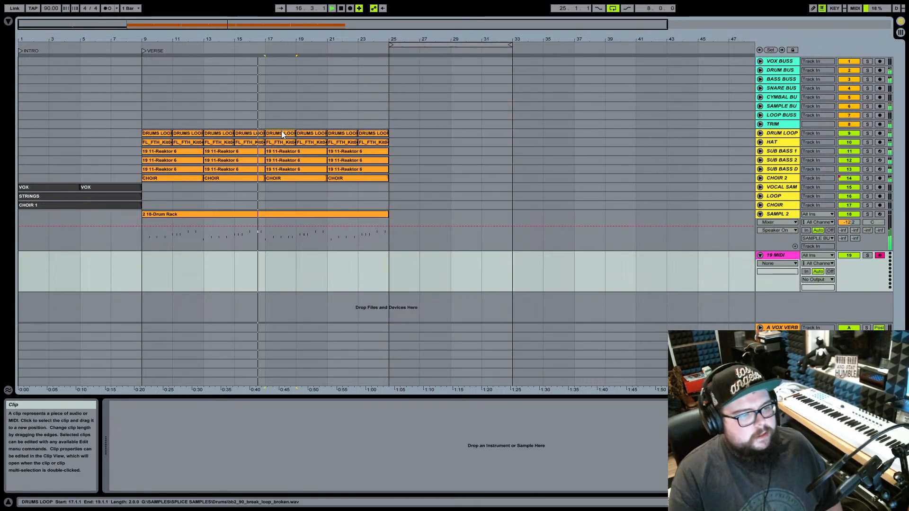
pyautogui.keyDown('shift'); pyautogui.click(354, 177); pyautogui.keyUp('shift')
pyautogui.keyDown('shift'); pyautogui.click(358, 170); pyautogui.keyUp('shift')
pyautogui.hotkey('ctrl', 'd')
pyautogui.click(487, 180)
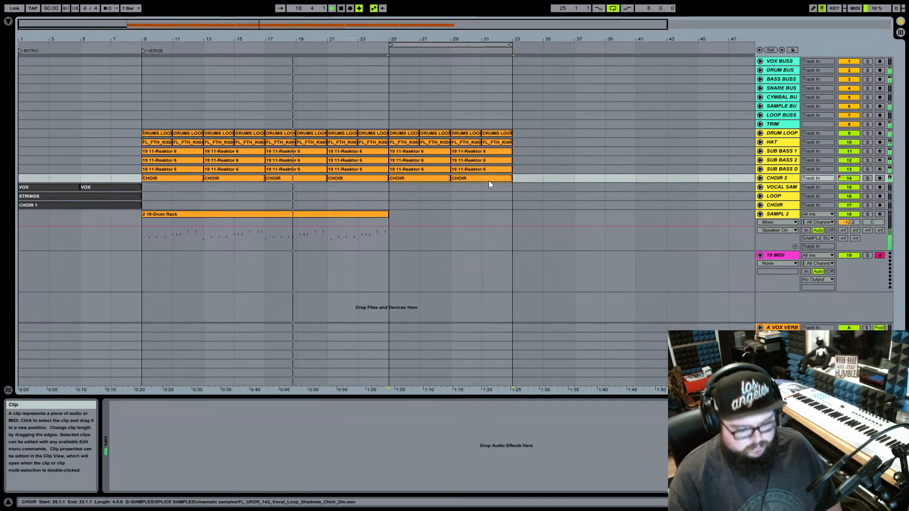
pyautogui.press('Delete')
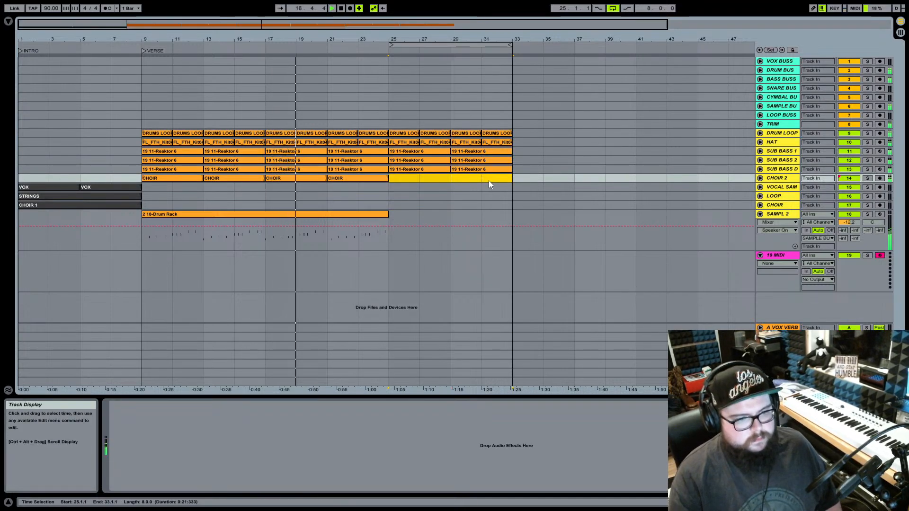
# Place the insert marker at bar 25 on the new MIDI track.
pyautogui.click(761, 214)
pyautogui.click(787, 226)
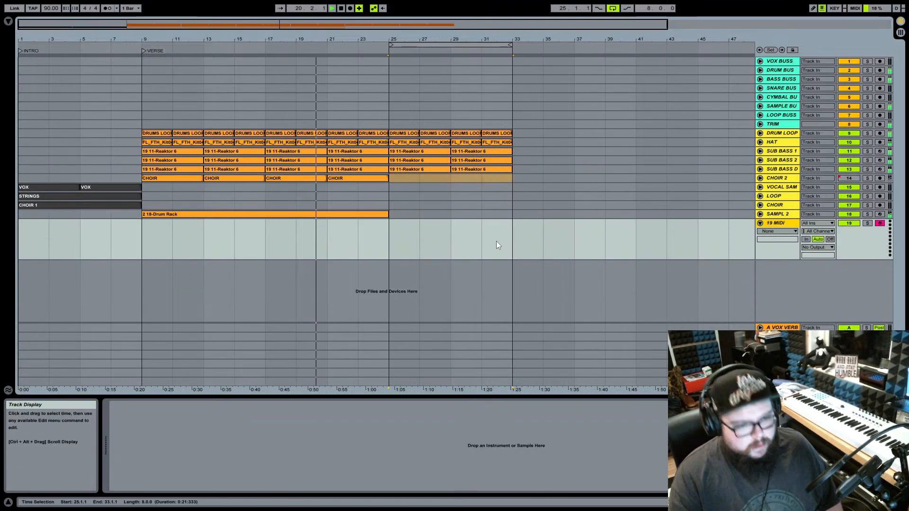
pyautogui.click(390, 242)
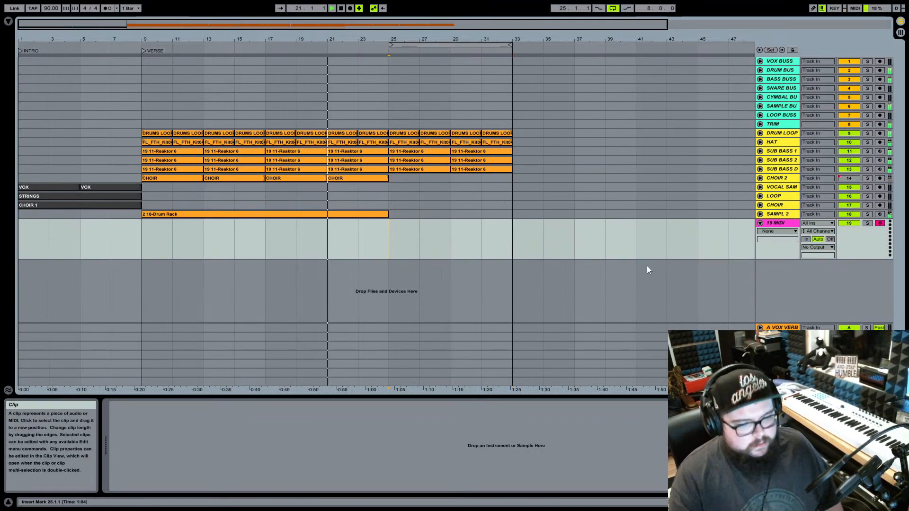
pyautogui.click(760, 214)
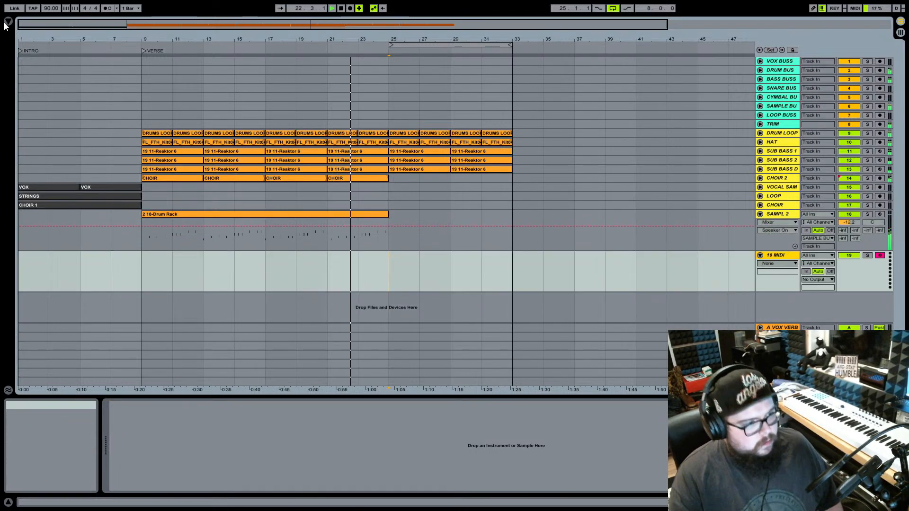
# Load the ANA2 x64 synth plug-in onto the new MIDI track and lower the track volume to -11.3 dB.
pyautogui.hotkey('ctrl', 'alt', 'b')
pyautogui.click(27, 87)
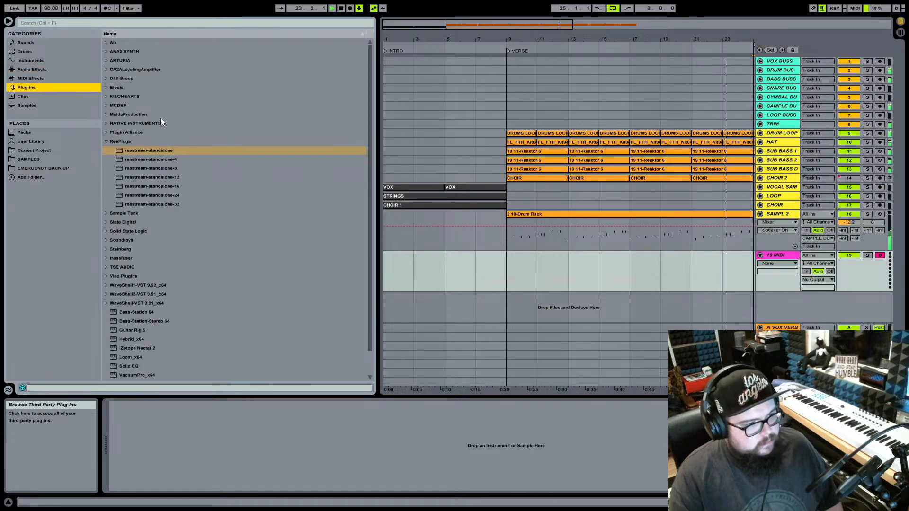
pyautogui.click(106, 142)
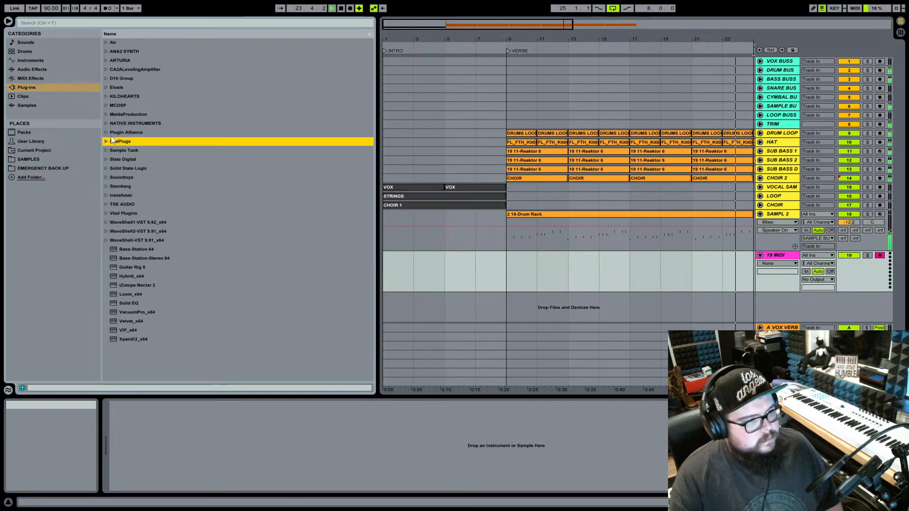
pyautogui.click(105, 53)
pyautogui.click(121, 61)
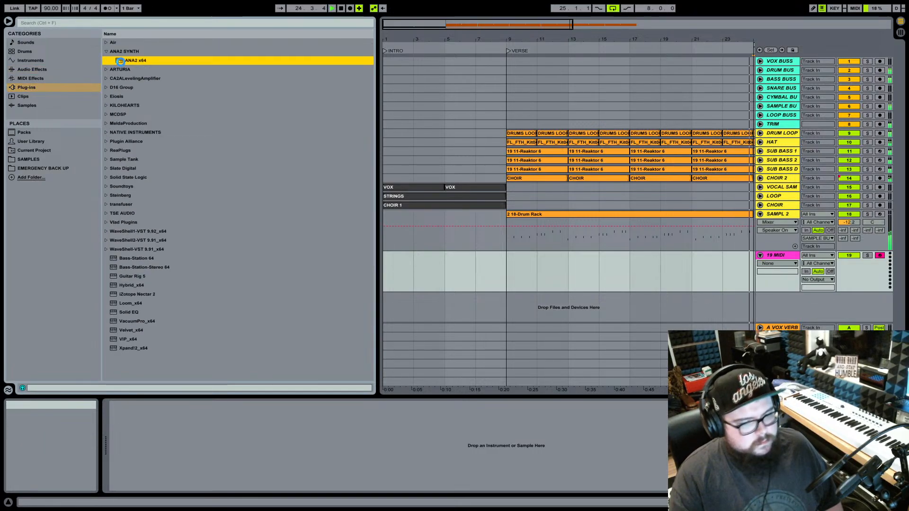
pyautogui.doubleClick(120, 61)
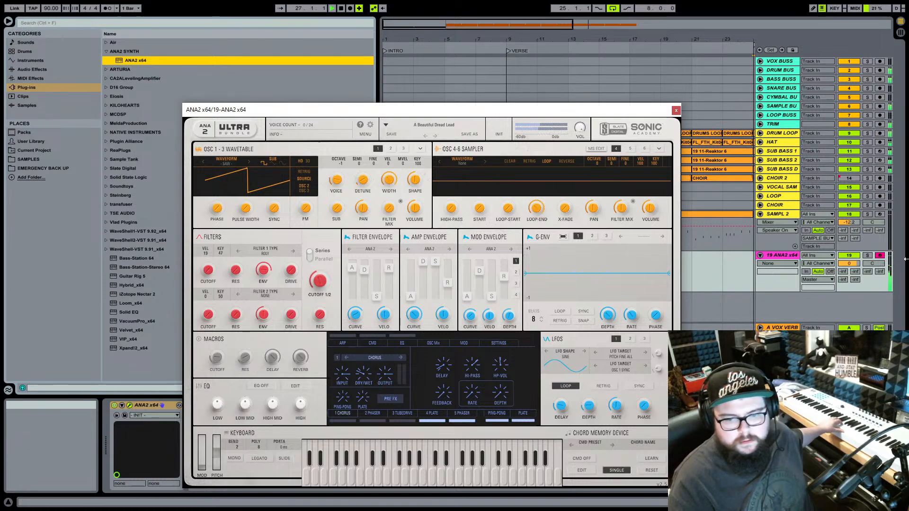
pyautogui.moveTo(850, 265); pyautogui.dragTo(850, 284)
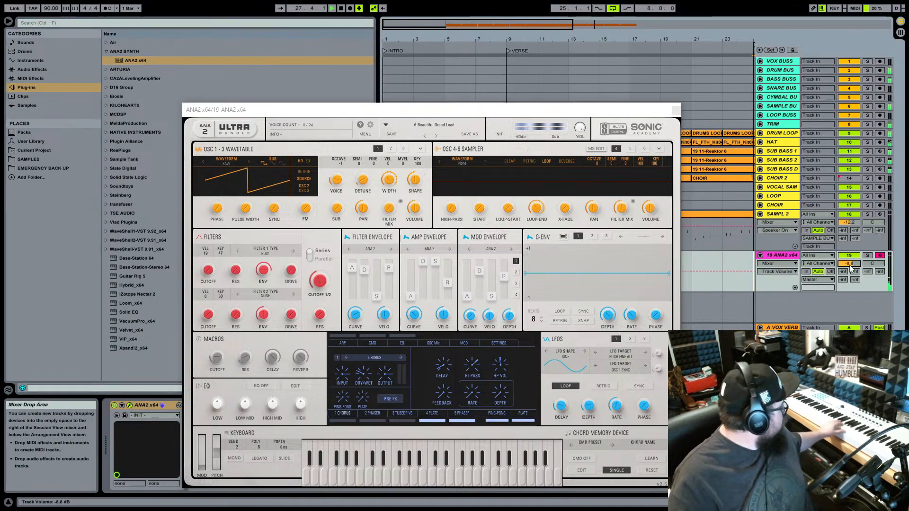
pyautogui.moveTo(849, 264); pyautogui.dragTo(849, 270)
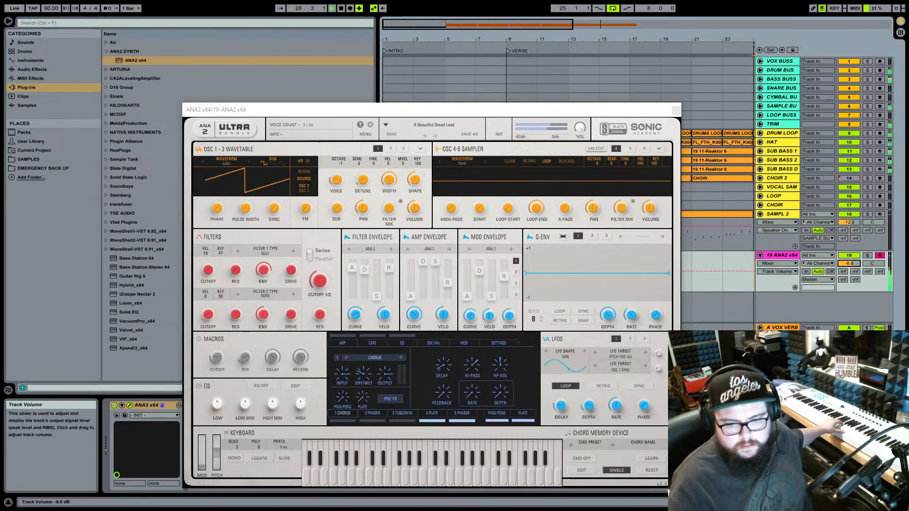
# Audition ANA2's Keys presets Arrivals, All Organish Diet, Banger Sauce, Beating Organ and Bellish Piano.
pyautogui.click(444, 127)
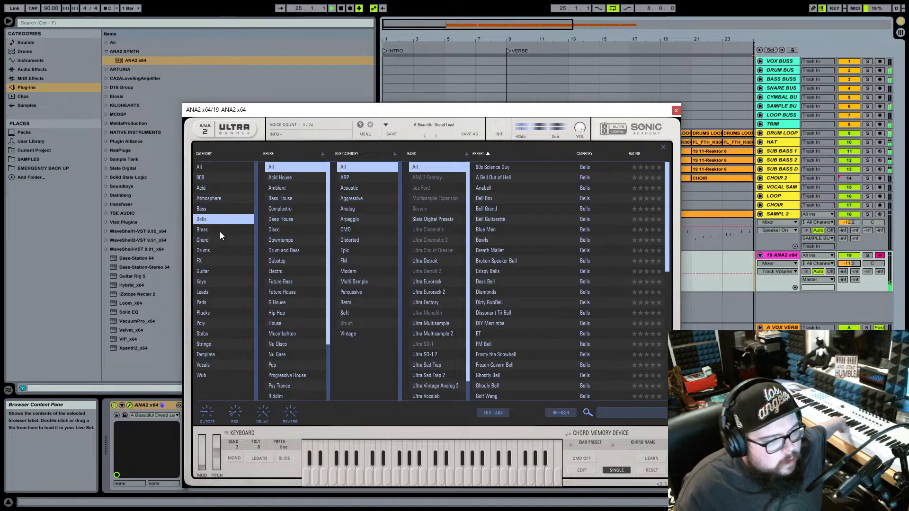
pyautogui.click(212, 284)
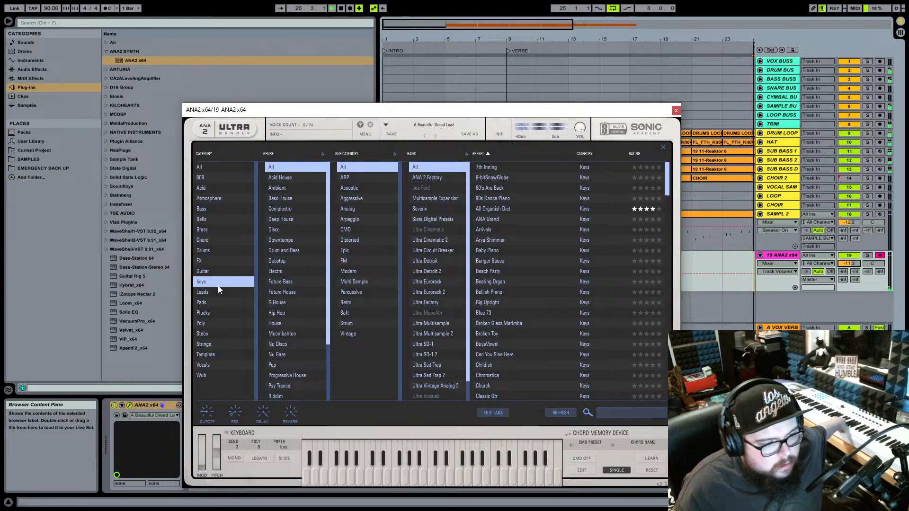
pyautogui.click(507, 231)
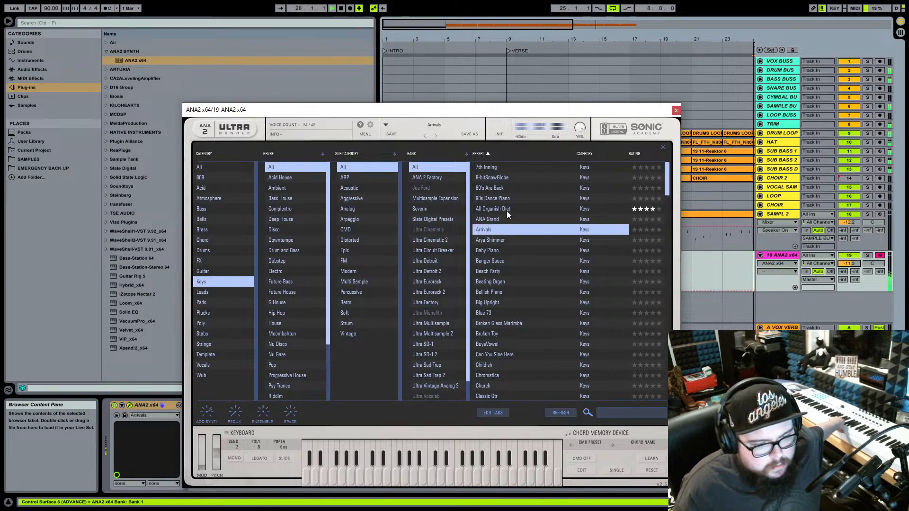
pyautogui.click(507, 212)
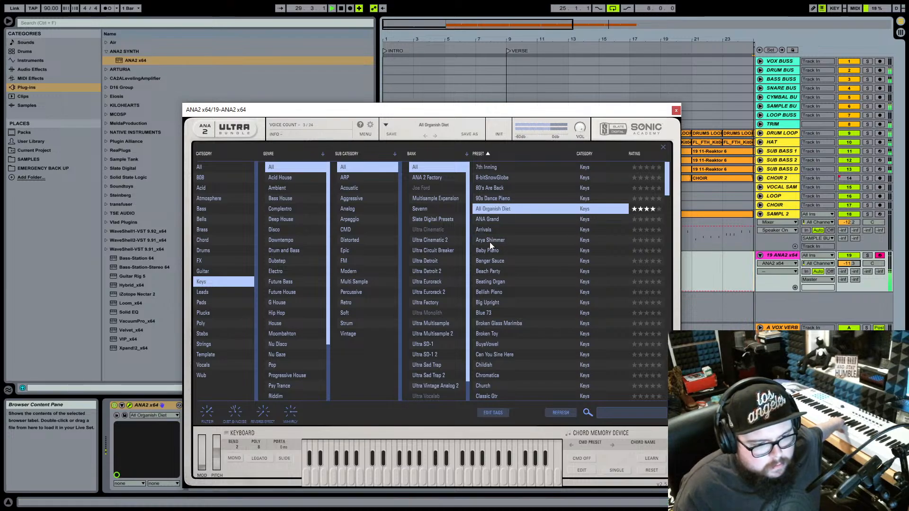
pyautogui.click(498, 262)
pyautogui.click(499, 283)
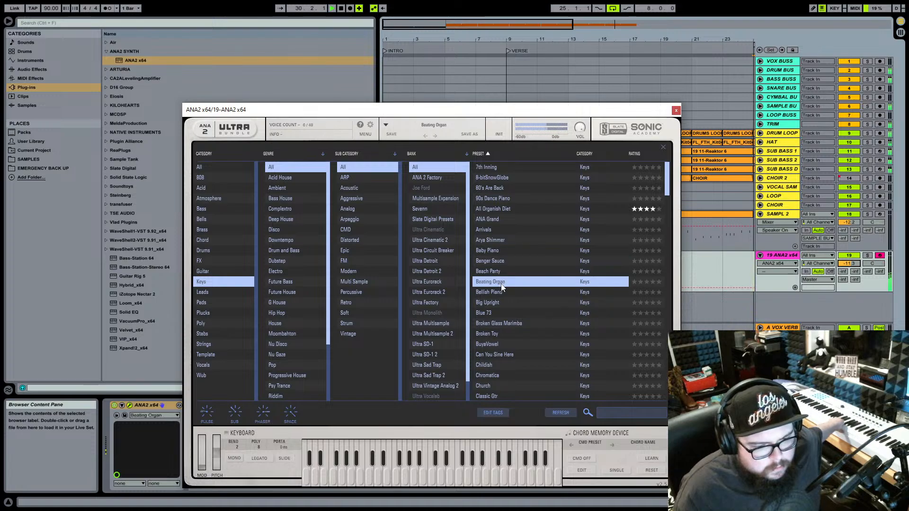
pyautogui.click(496, 292)
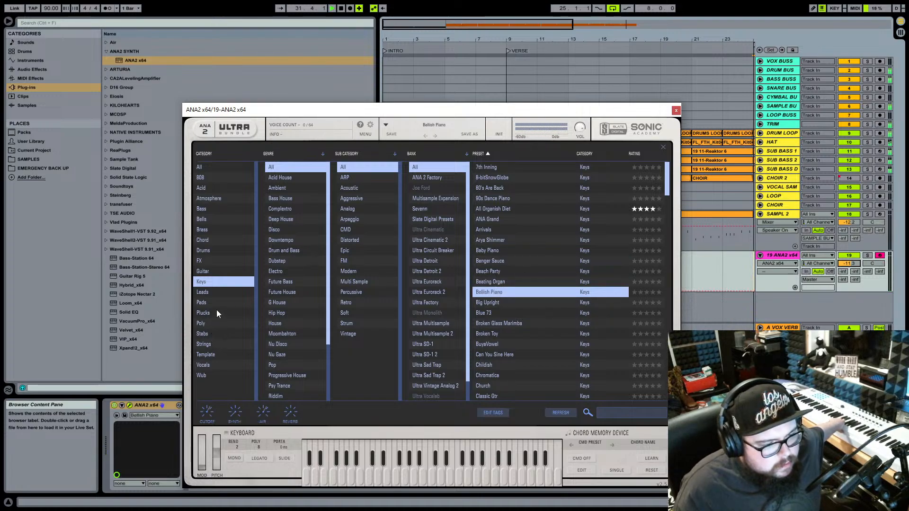
# Load the Adrift In The Cosmos preset from ANA2's Leads category.
pyautogui.click(211, 293)
pyautogui.click(510, 257)
pyautogui.click(513, 255)
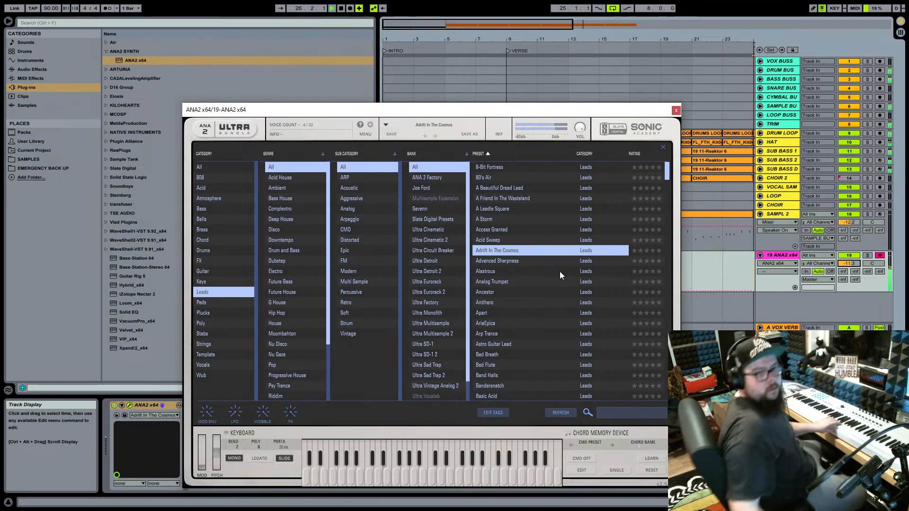
# Lower the ANA2 track's volume to -18.3 dB and close the synth window to work on the section at bar 25.
pyautogui.click(849, 263)
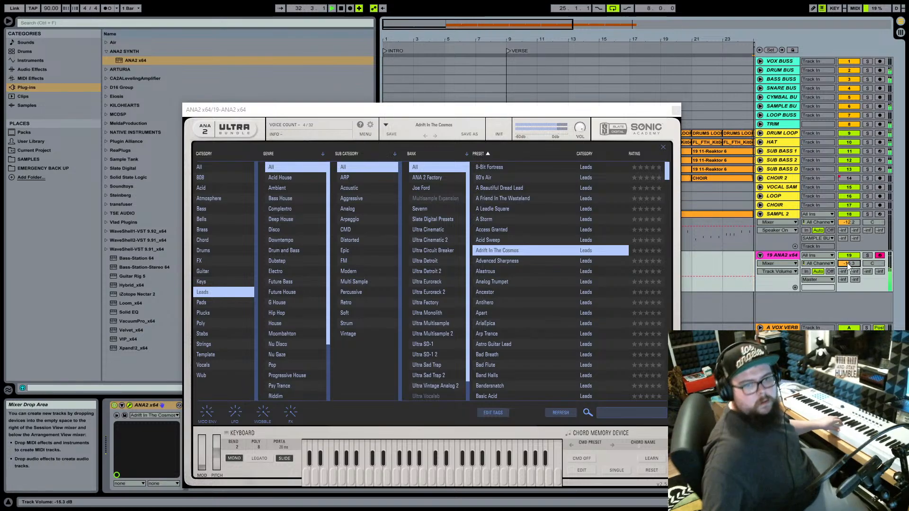
pyautogui.click(676, 110)
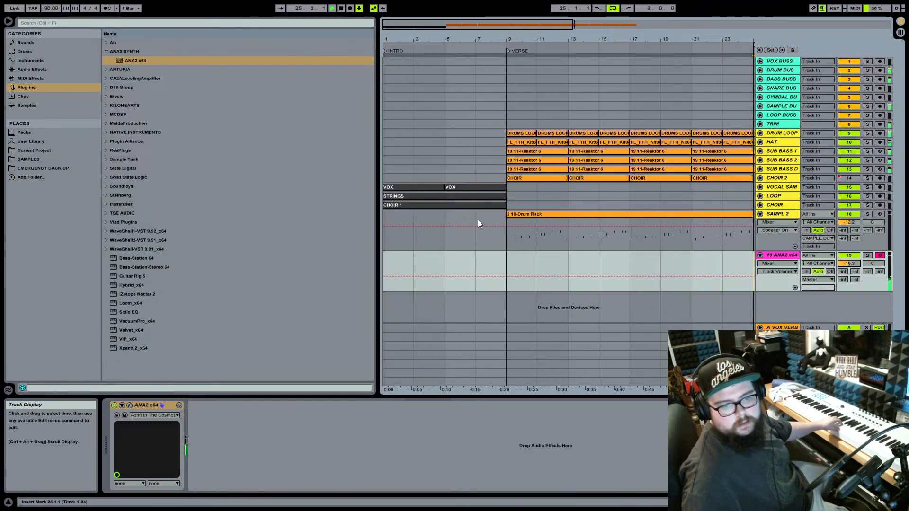
pyautogui.moveTo(544, 39); pyautogui.dragTo(364, 24)
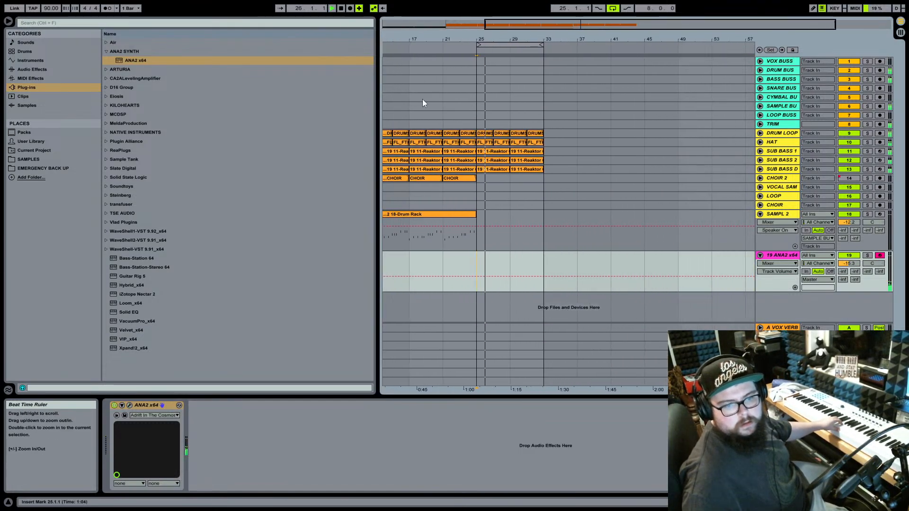
pyautogui.click(342, 9)
pyautogui.click(350, 9)
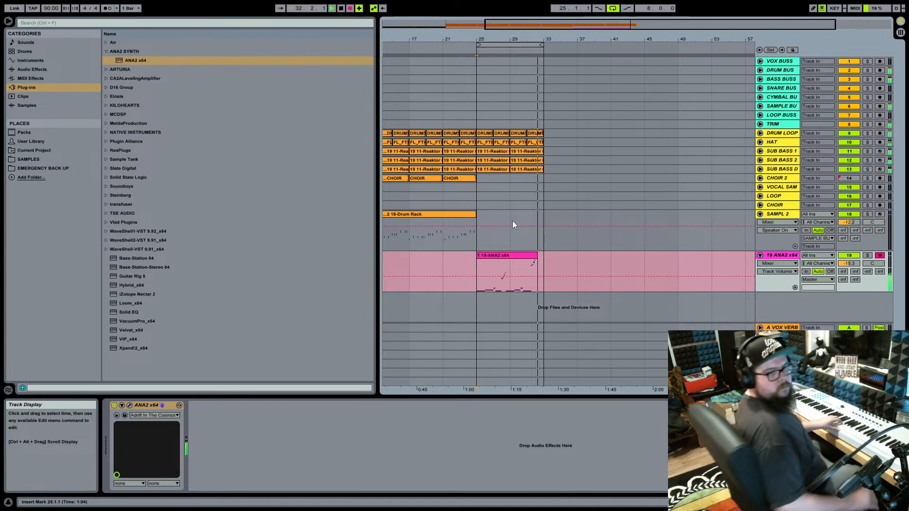
pyautogui.press('space')
pyautogui.hotkey('ctrl', 'z')
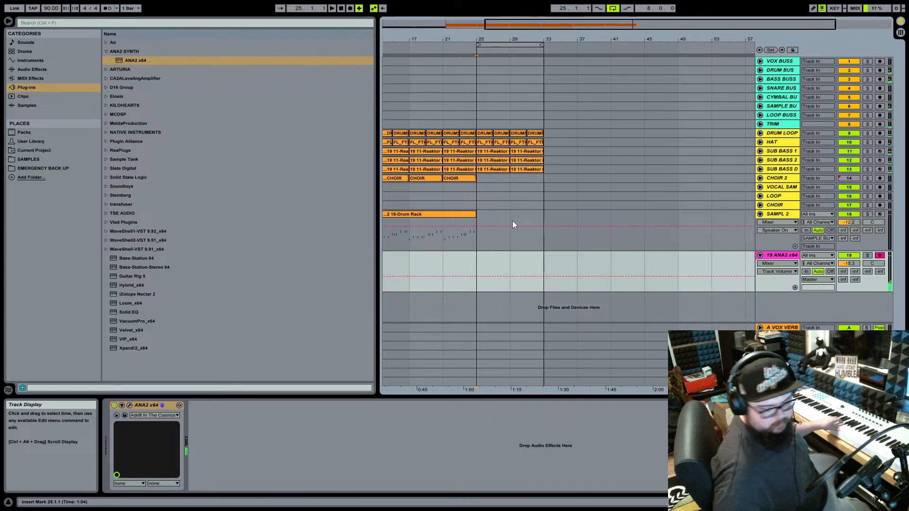
# Record an ANA2 take across the 8-bar loop from bar 25 and play it back.
pyautogui.press('F9')
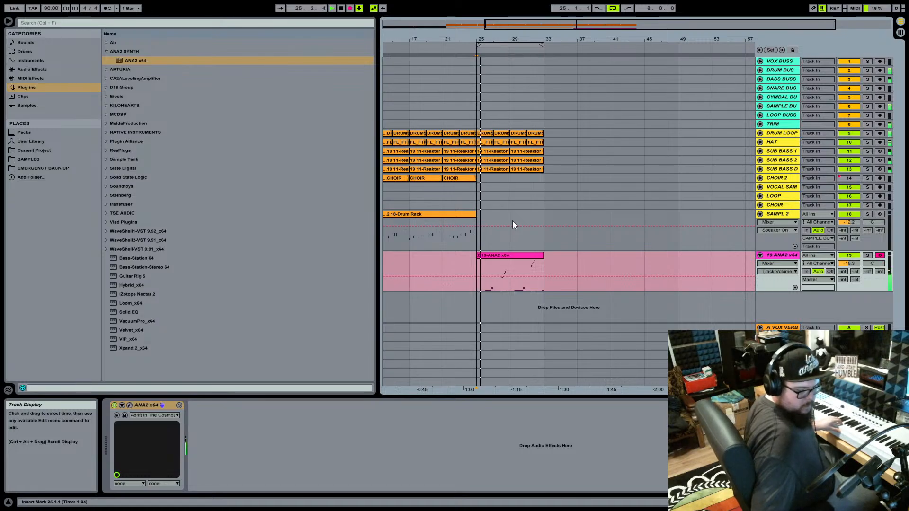
pyautogui.press('space')
pyautogui.press('space')
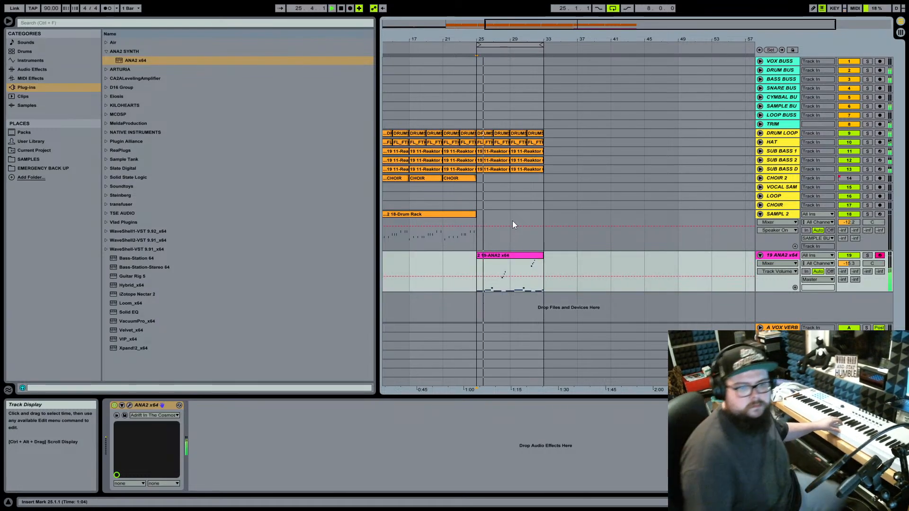
# Open the recorded ANA2 clip and delete the E2 and F2 notes in its eighth bar.
pyautogui.doubleClick(519, 255)
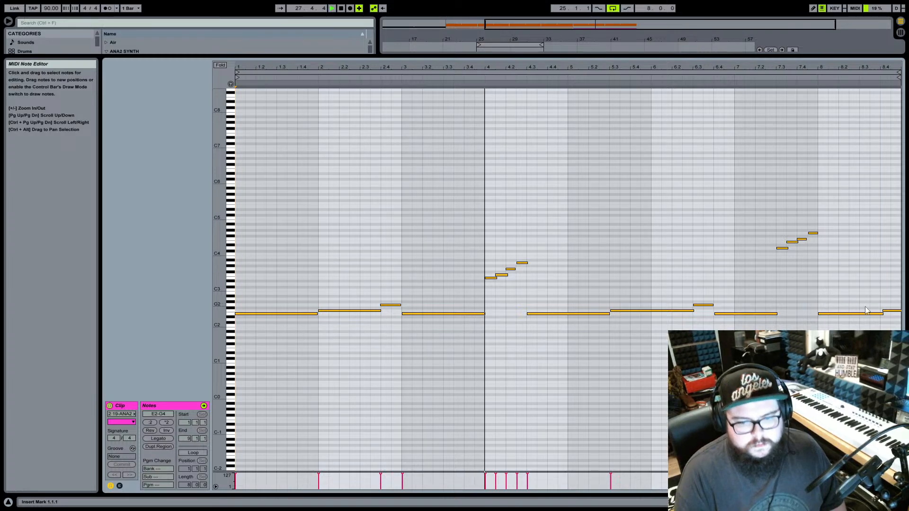
pyautogui.moveTo(855, 302); pyautogui.dragTo(897, 327)
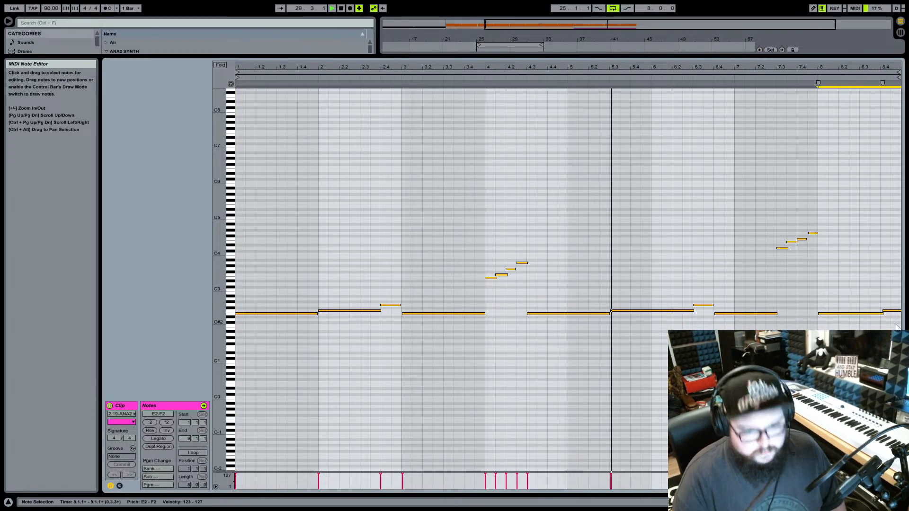
pyautogui.press('Delete')
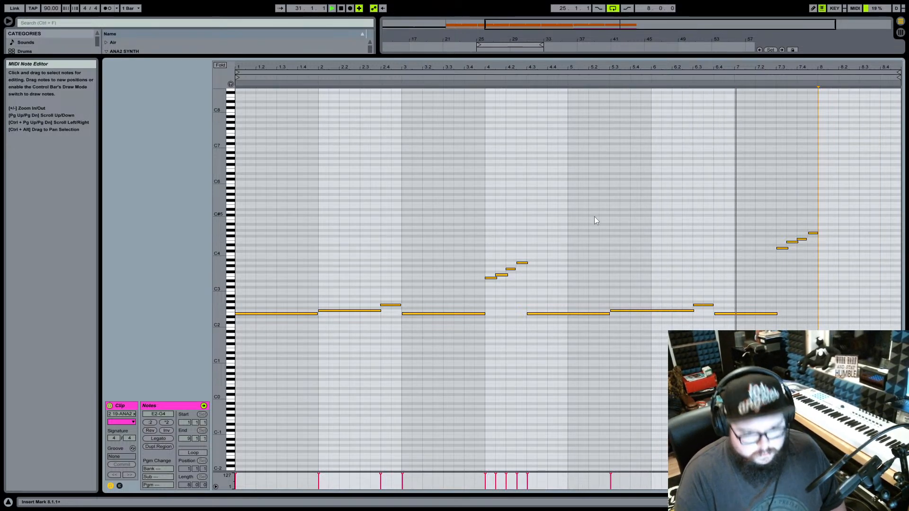
# Shift the second phrase's notes later so it starts at 5.3.1 and ends with the clip, and restart the transport.
pyautogui.moveTo(592, 219); pyautogui.dragTo(814, 367)
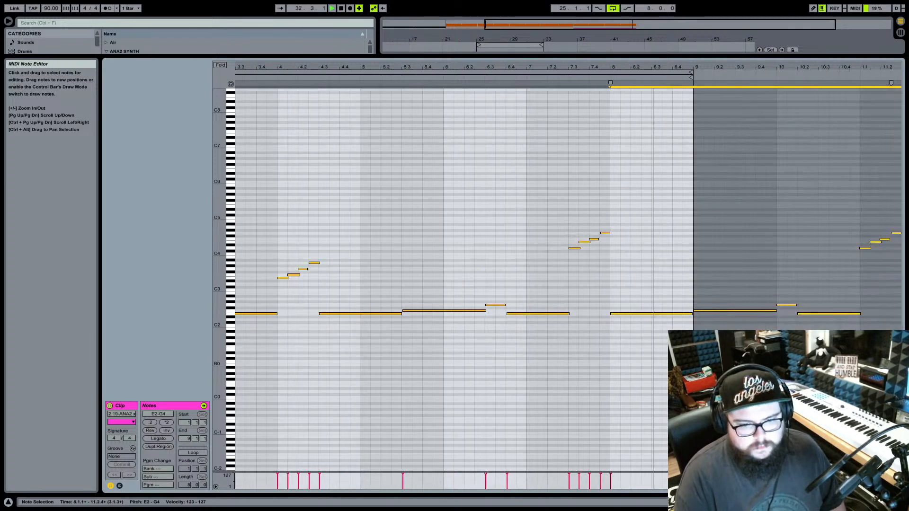
pyautogui.press('space')
pyautogui.press('Right')
pyautogui.press('Right')
pyautogui.press('Right')
pyautogui.press('Right')
pyautogui.press('Right')
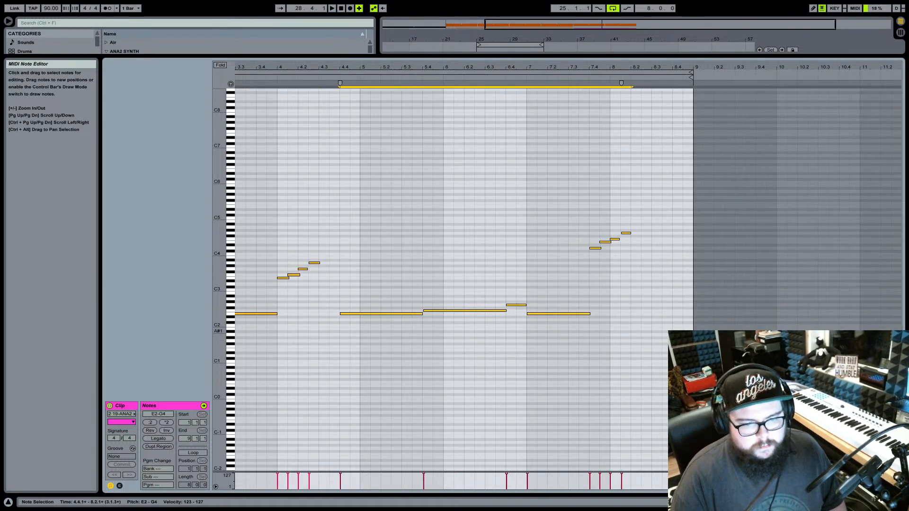
pyautogui.press('Right')
pyautogui.press('Right')
pyautogui.press('Right')
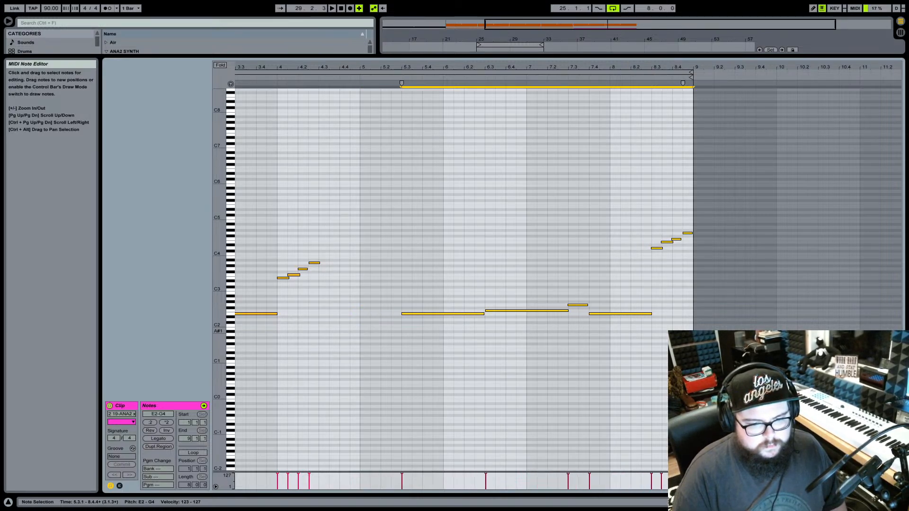
pyautogui.moveTo(452, 66); pyautogui.dragTo(628, 61)
pyautogui.press('space')
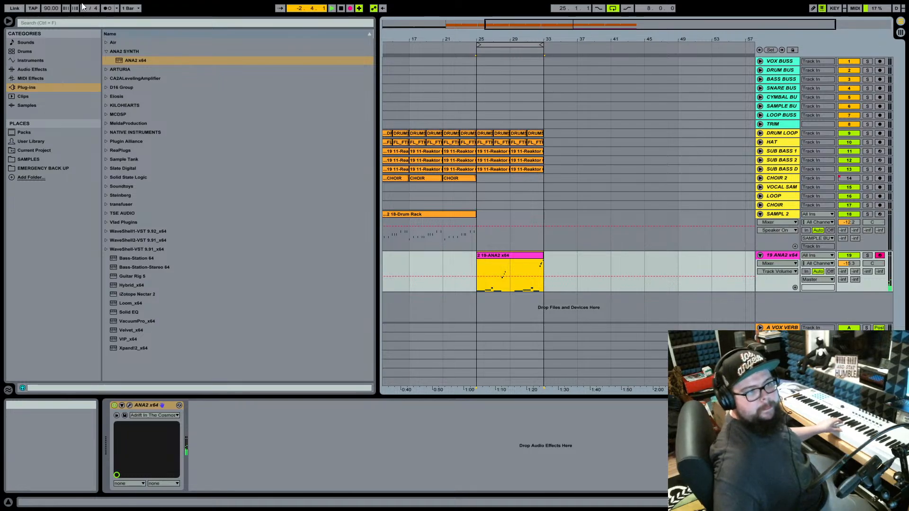
# Turn on the metronome and hide the browser to widen the arrangement around bars 25 to 33.
pyautogui.click(108, 8)
pyautogui.moveTo(509, 39); pyautogui.dragTo(463, 68)
pyautogui.click(8, 21)
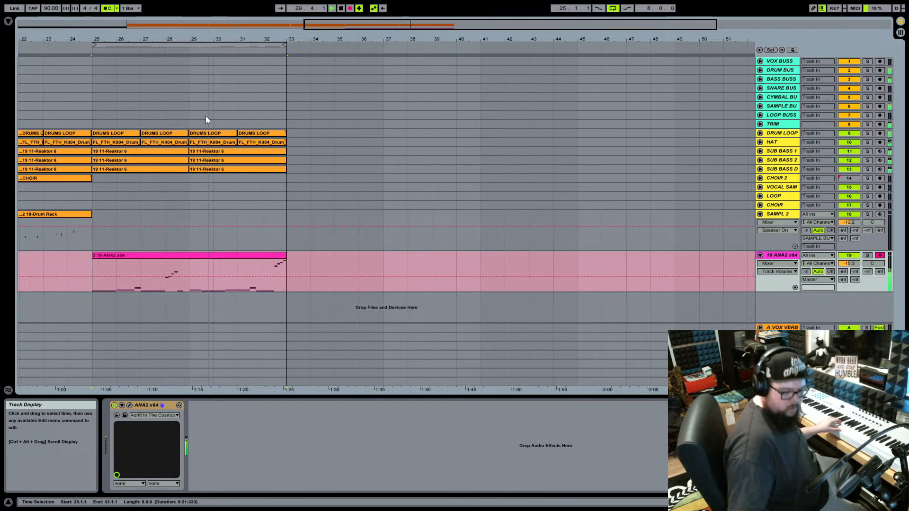
# Stop recording and undo the overdubbed ANA2 take.
pyautogui.press('space')
pyautogui.hotkey('ctrl', 'z')
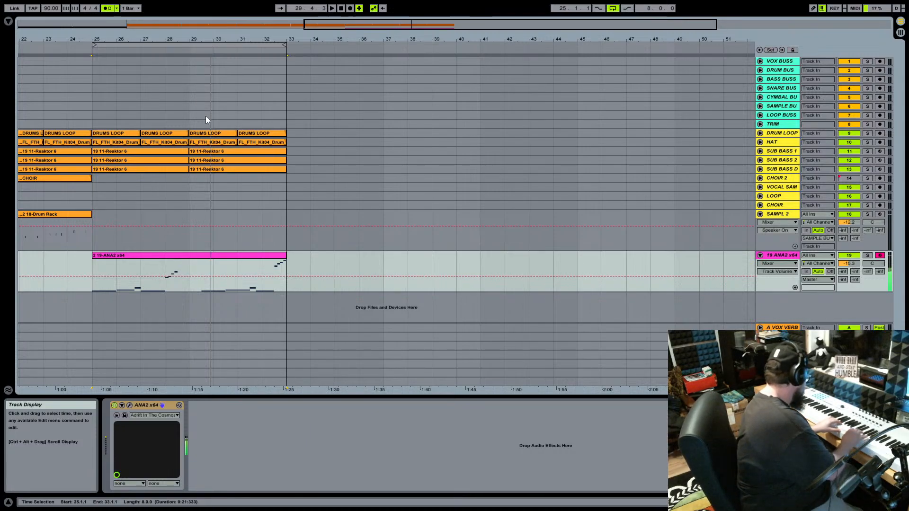
# Record a new fill on the ANA2 track in the gap between the two phrases, stopping at bar 30, and keep the take.
pyautogui.press('space')
pyautogui.press('F9')
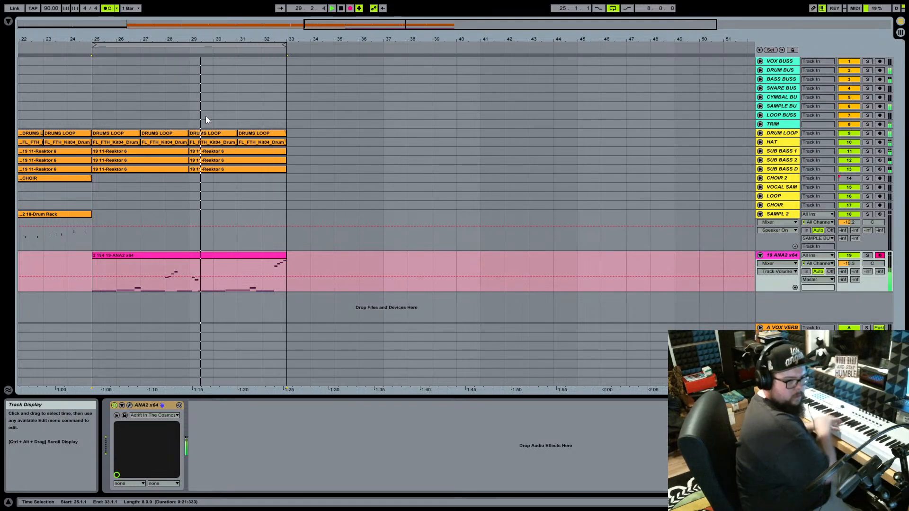
pyautogui.press('space')
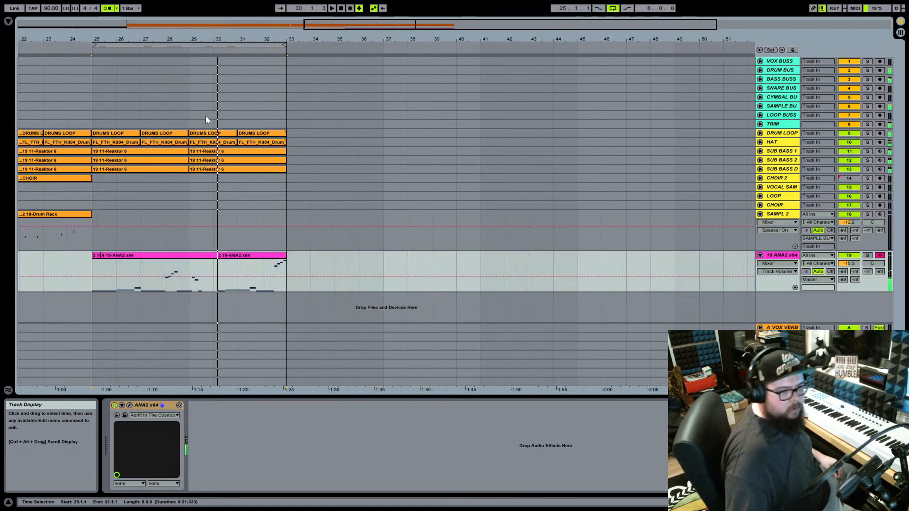
pyautogui.hotkey('ctrl', 'z')
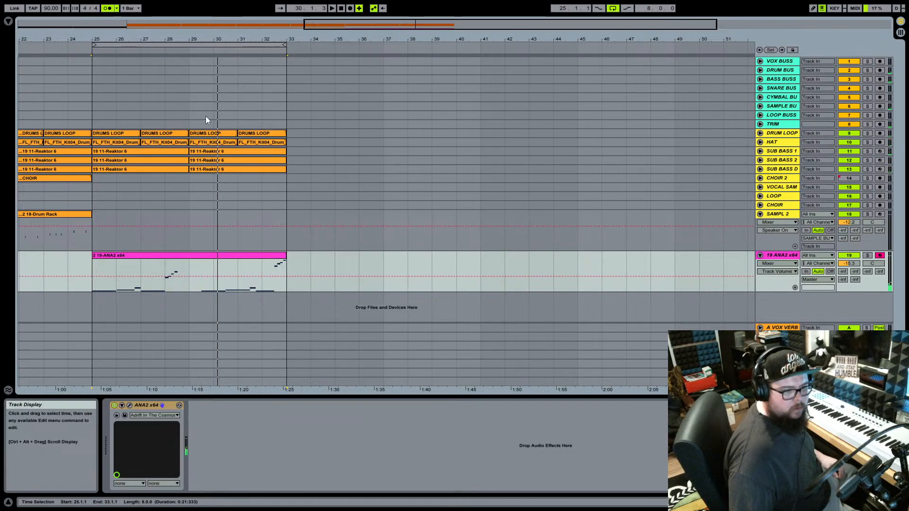
pyautogui.hotkey('ctrl', 'y')
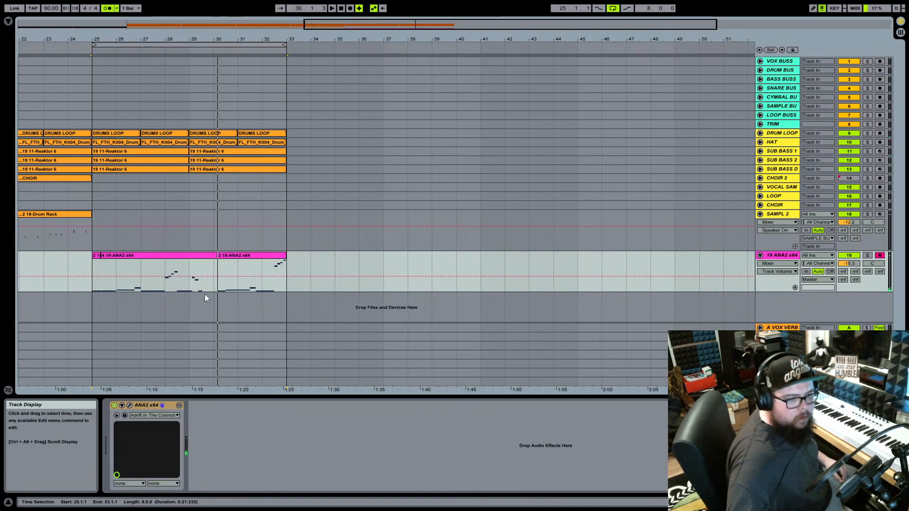
# Adjust the ANA2 clip edges so the new take reaches back to bar 25 and meets the older clip at about 29.3.3.
pyautogui.moveTo(216, 260); pyautogui.dragTo(212, 260)
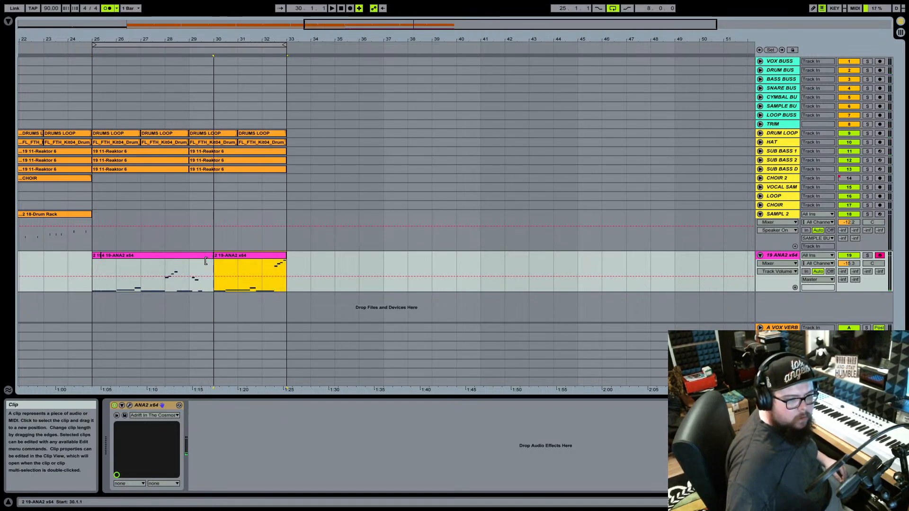
pyautogui.click(186, 263)
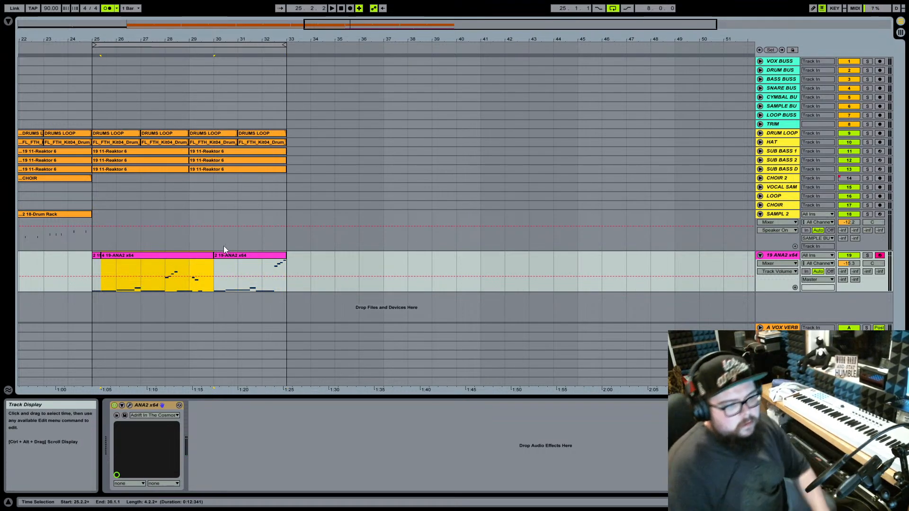
pyautogui.click(206, 256)
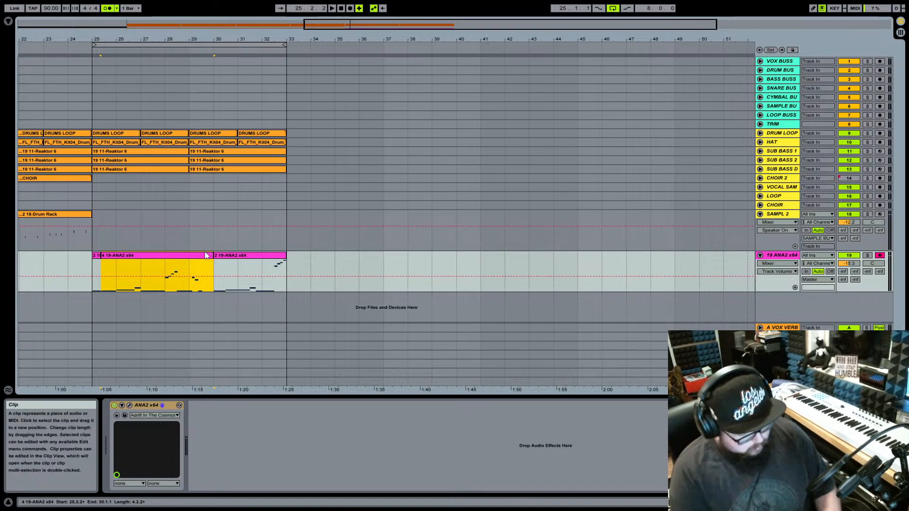
pyautogui.moveTo(211, 260); pyautogui.dragTo(209, 258)
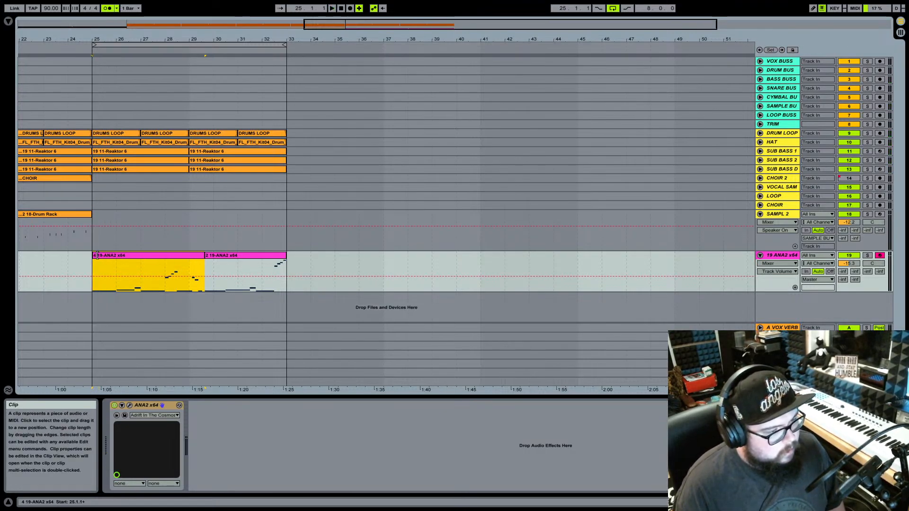
pyautogui.moveTo(94, 256); pyautogui.dragTo(91, 256)
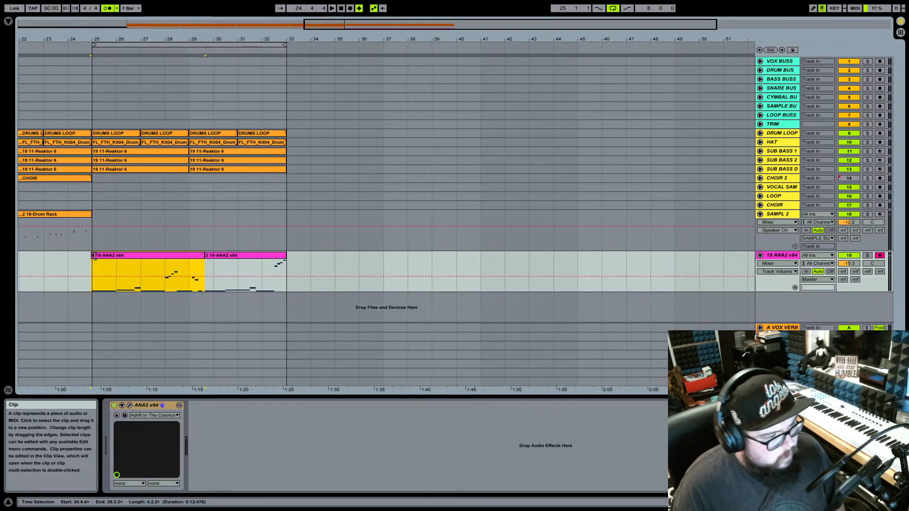
# Open the new ANA2 take's notes and play the section from the first E2 note.
pyautogui.doubleClick(100, 258)
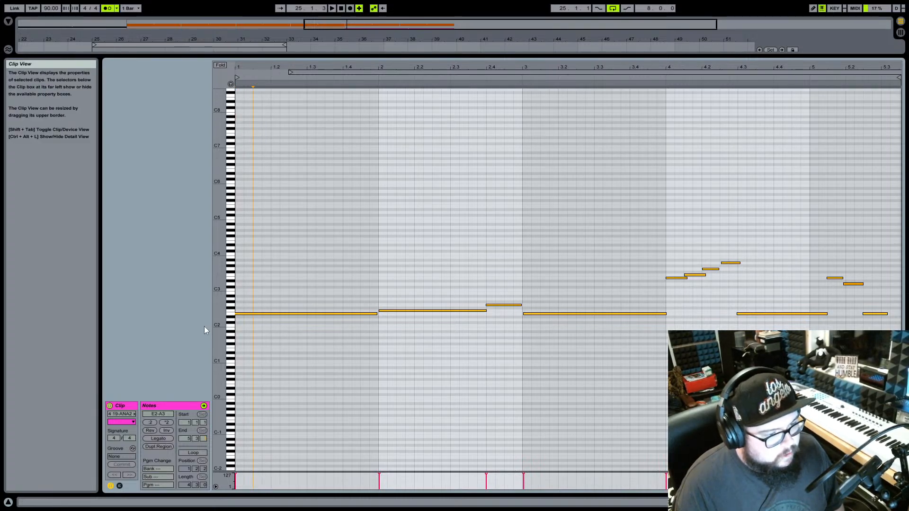
pyautogui.click(238, 314)
pyautogui.press('space')
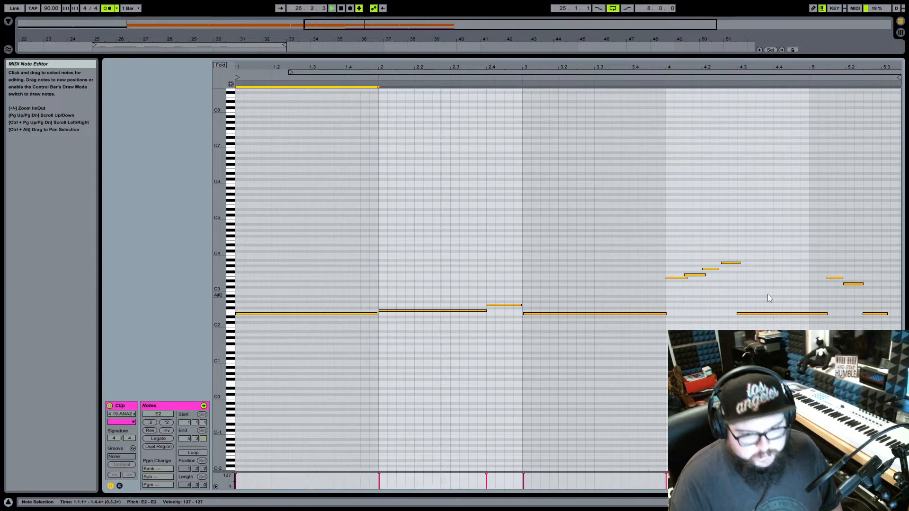
# Return to the arrangement and consolidate the two ANA2 clips between bars 25 and 33 into one.
pyautogui.moveTo(771, 56); pyautogui.dragTo(773, 360)
pyautogui.click(858, 502)
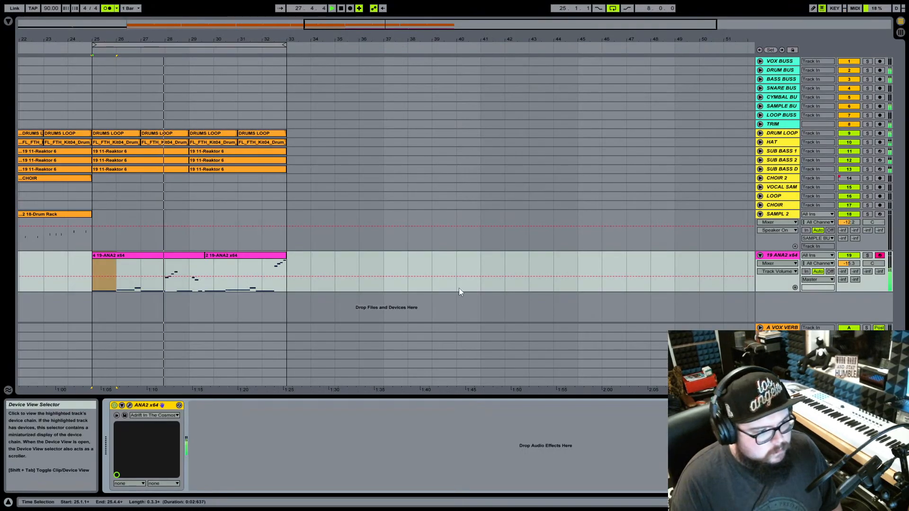
pyautogui.click(199, 256)
pyautogui.keyDown('shift'); pyautogui.click(229, 257); pyautogui.keyUp('shift')
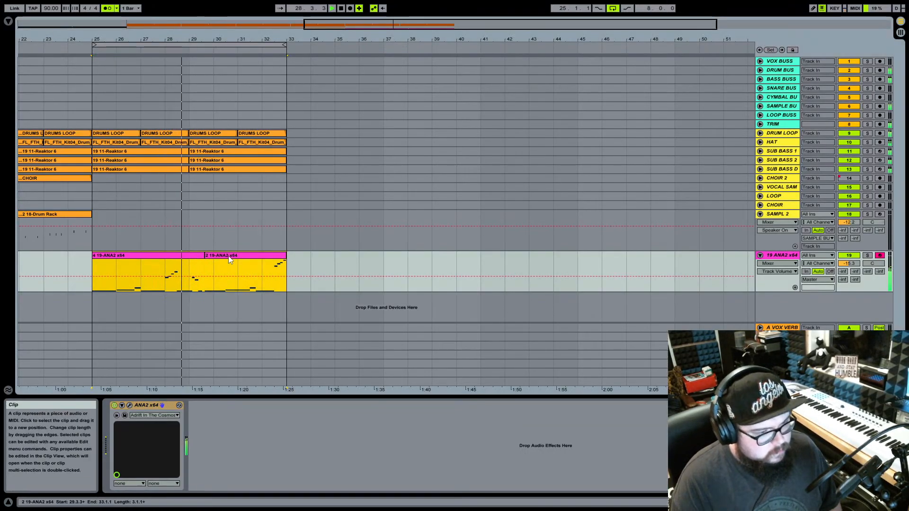
pyautogui.hotkey('ctrl', 'j')
# Open the consolidated clip, lengthen the short E2 note in bar 5 to bar 6, and start the following F2 note at 6.1.1.
pyautogui.doubleClick(229, 259)
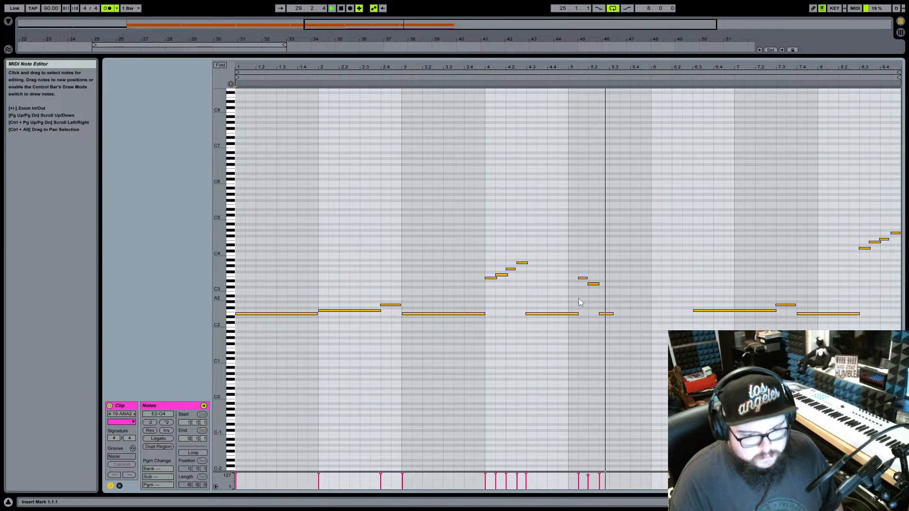
pyautogui.moveTo(613, 313); pyautogui.dragTo(654, 312)
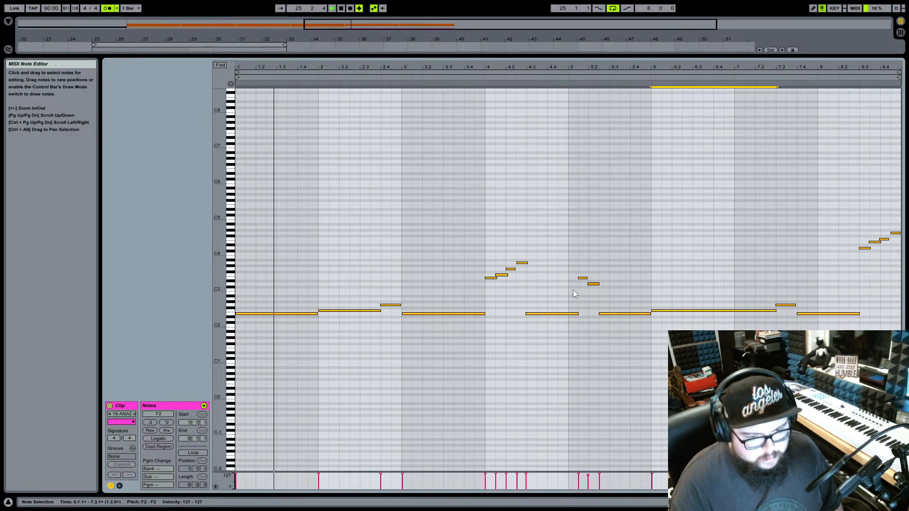
# Add a D#3 note at 5.2.3 after the two-note run and trim the following E2 note to start at 5.3.1.
pyautogui.click(592, 283)
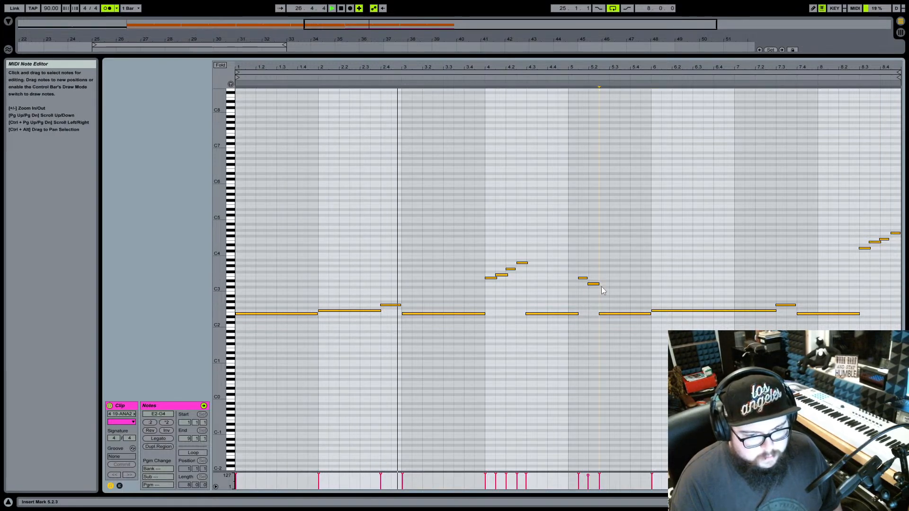
pyautogui.doubleClick(599, 288)
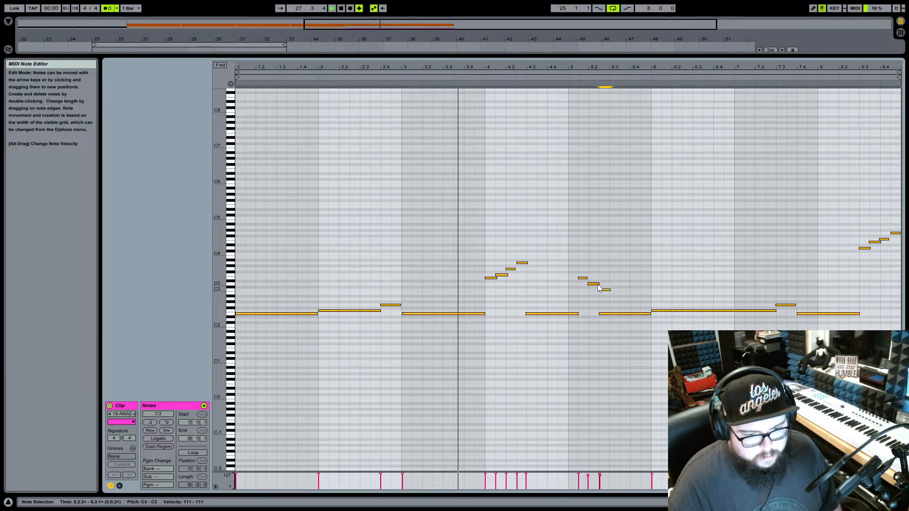
pyautogui.moveTo(600, 314); pyautogui.dragTo(611, 316)
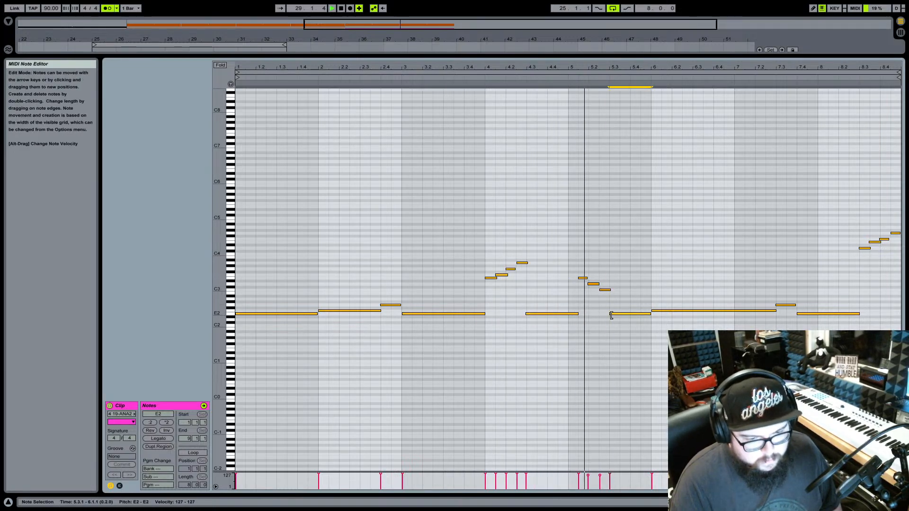
pyautogui.click(606, 291)
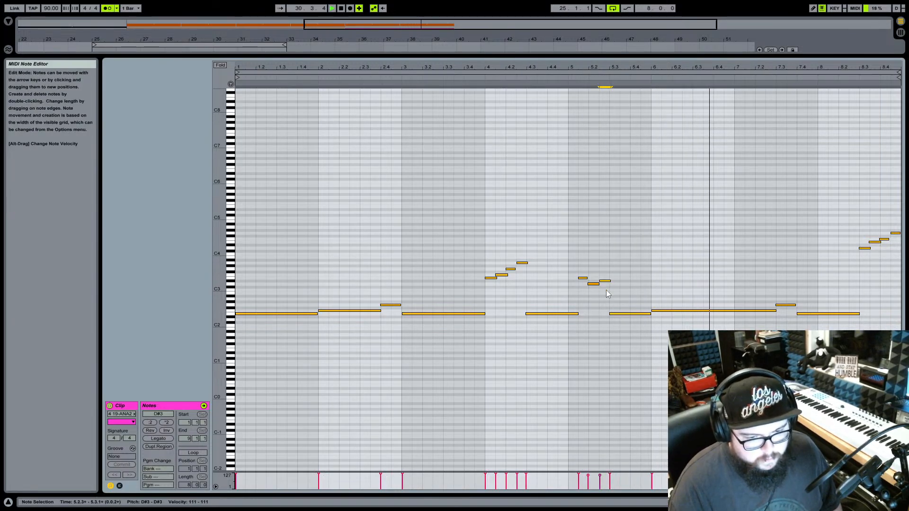
# Raise the note at 5.2.3 to F3 and move the boundary between the following E2 and F2 notes to 6.3.1.
pyautogui.press('Up')
pyautogui.press('Up')
pyautogui.press('Up')
pyautogui.press('Up')
pyautogui.click(548, 82)
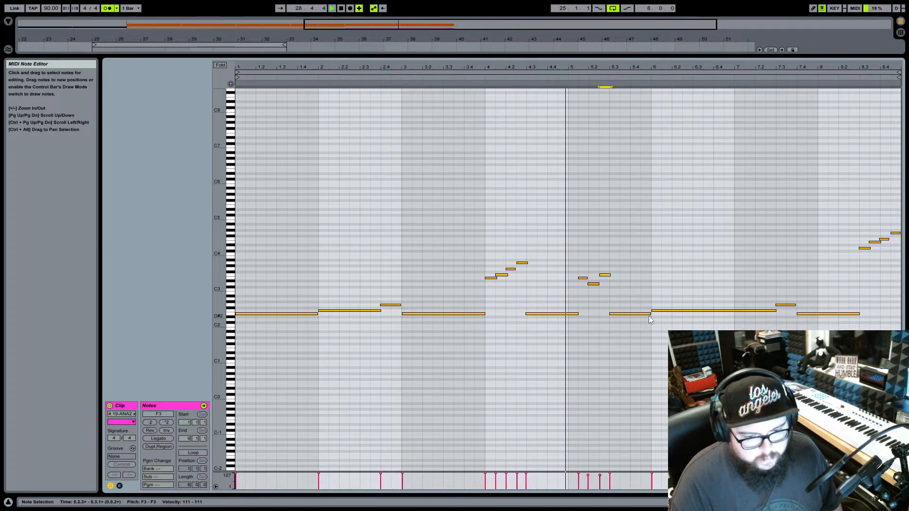
pyautogui.moveTo(652, 310); pyautogui.dragTo(690, 314)
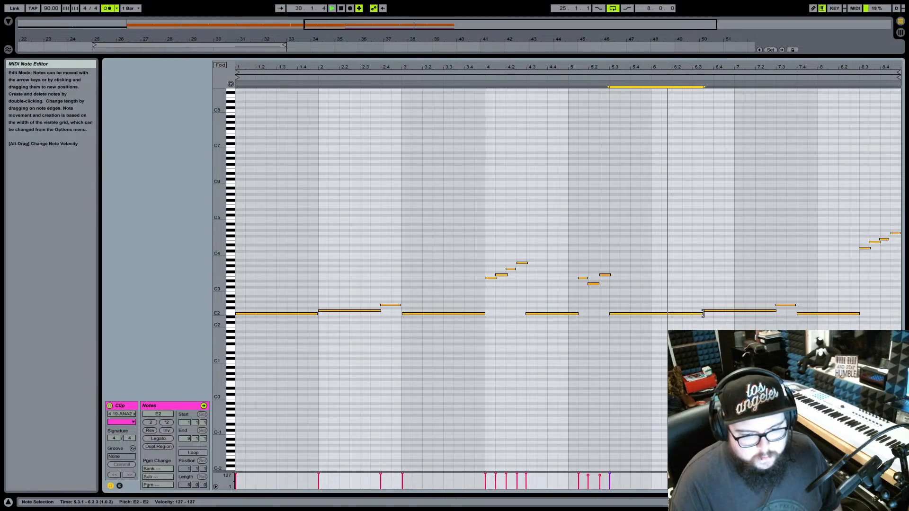
pyautogui.moveTo(703, 311); pyautogui.dragTo(693, 310)
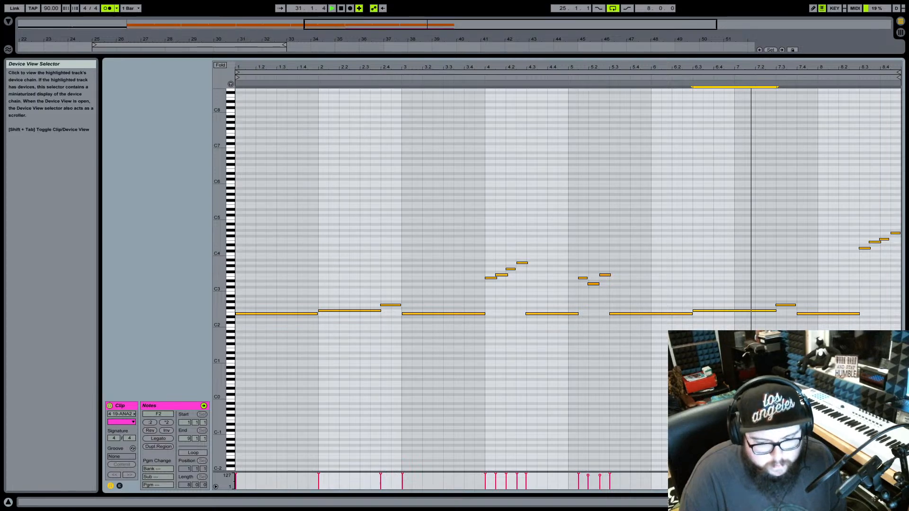
# Return to the arrangement, view the section from bar 25 to 33 more closely, and reopen the ANA2 clip's notes.
pyautogui.click(860, 502)
pyautogui.click(242, 256)
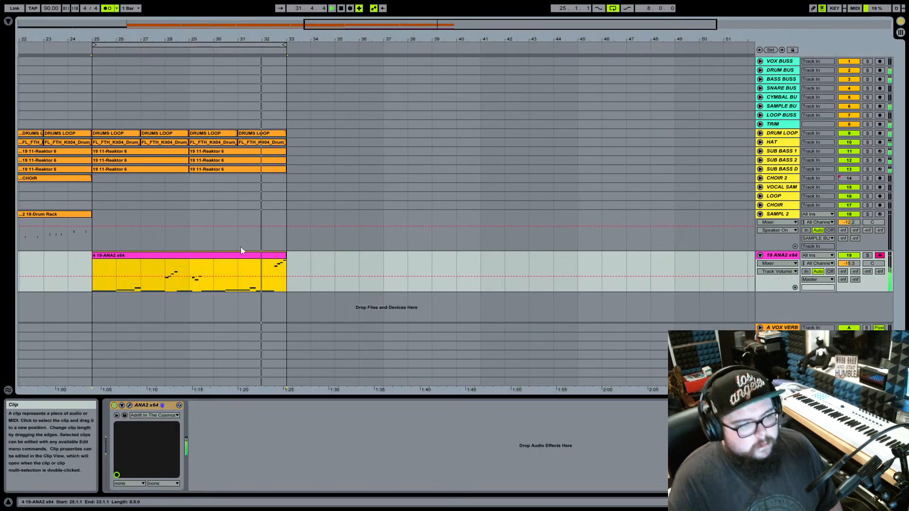
pyautogui.moveTo(142, 40); pyautogui.dragTo(300, 57)
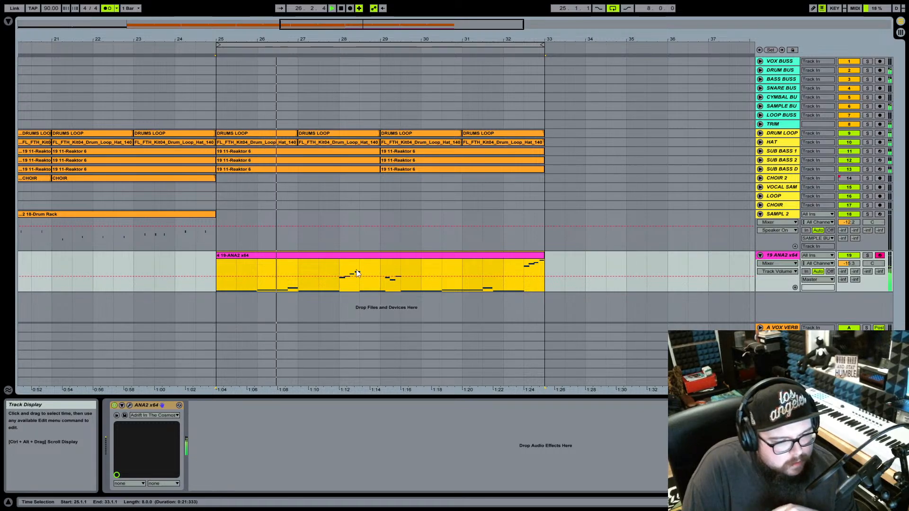
pyautogui.doubleClick(380, 255)
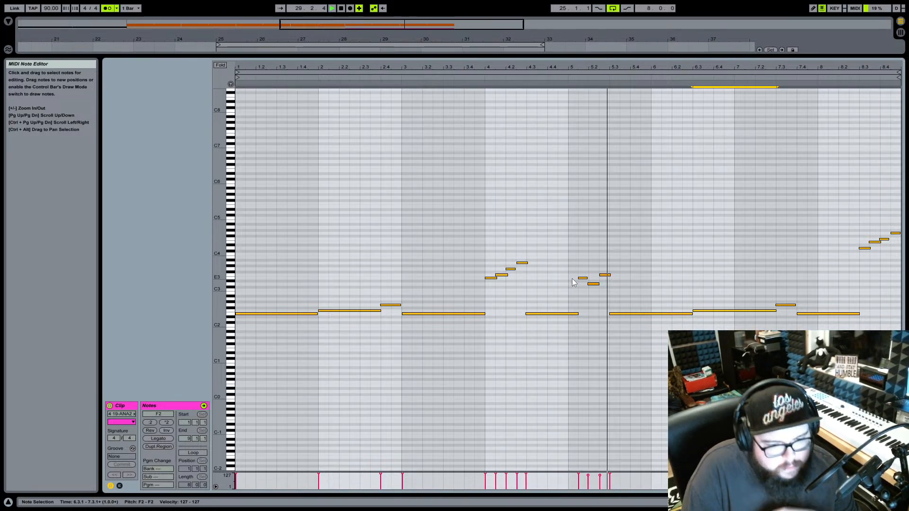
# Try ending the E2 note at 5.1.1 and shifting the three-note run to start there, play it, and undo both edits.
pyautogui.press('space')
pyautogui.click(576, 314)
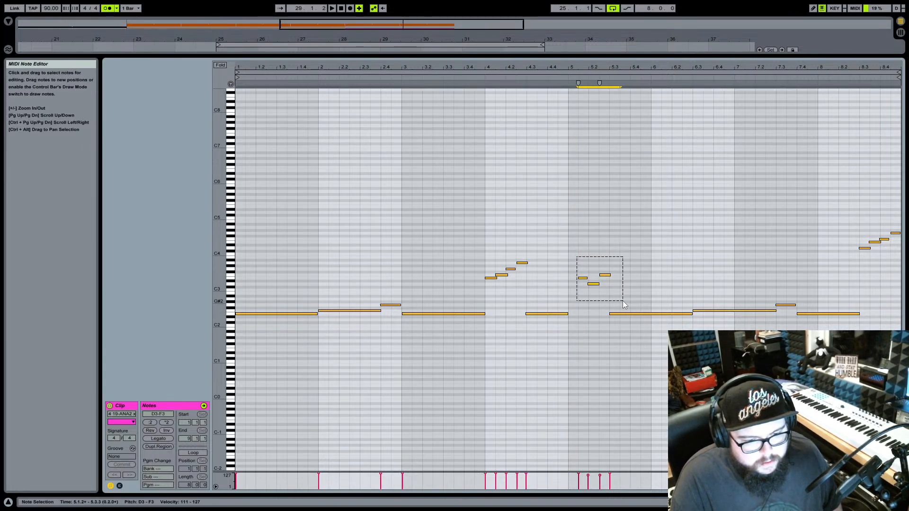
pyautogui.press('Left')
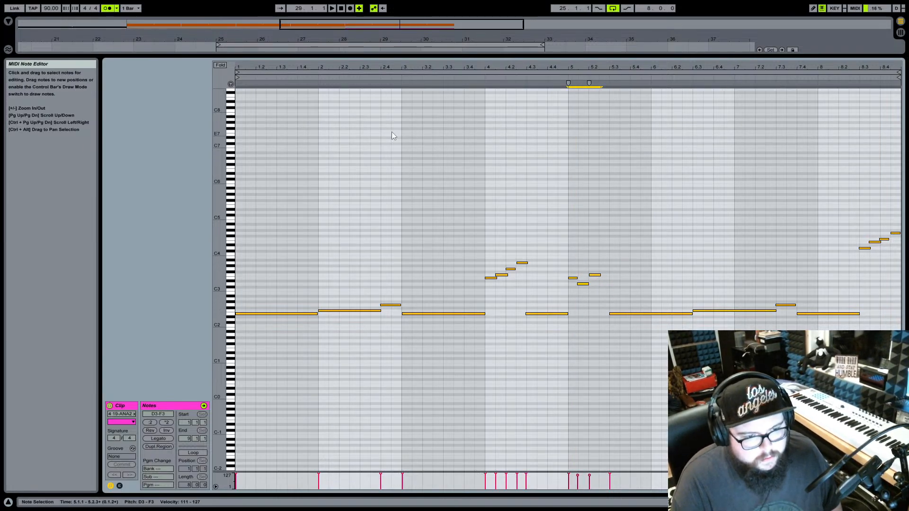
pyautogui.press('space')
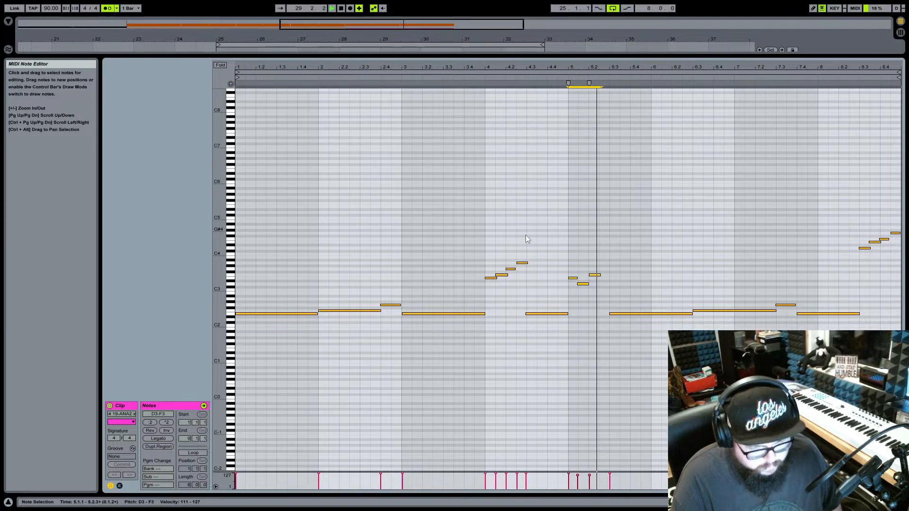
pyautogui.hotkey('ctrl', 'z')
pyautogui.hotkey('ctrl', 'z')
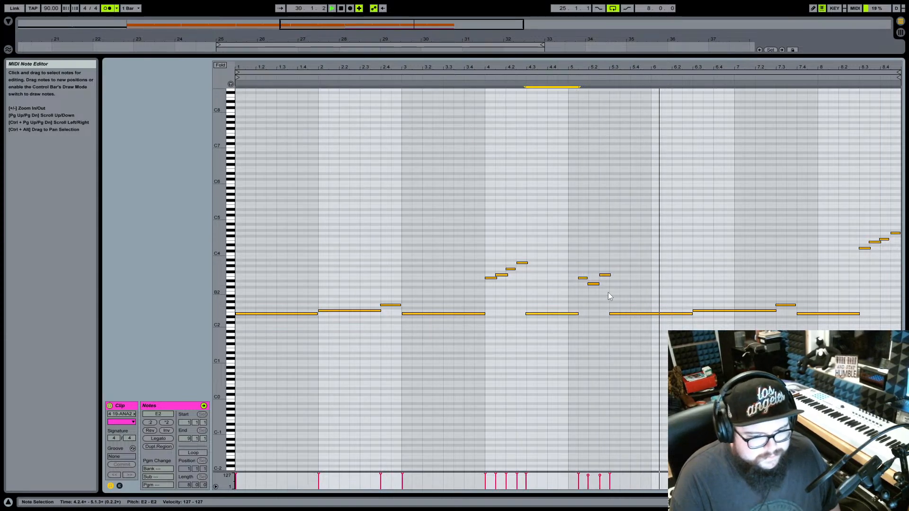
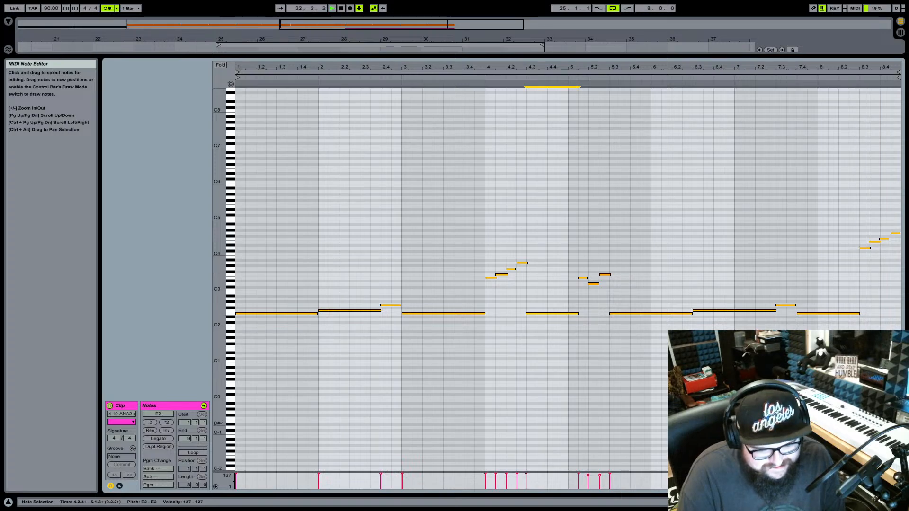
# Return to the arrangement, stop playback, and move the ANA2 clip from bar 25 to bar 33.
pyautogui.hotkey('shift', 'Tab')
pyautogui.press('space')
pyautogui.rightClick(412, 259)
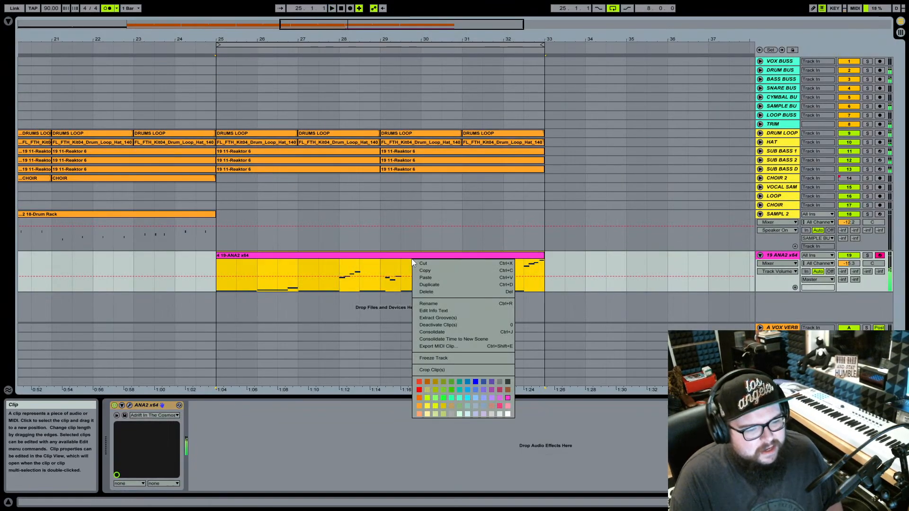
pyautogui.rightClick(408, 257)
pyautogui.moveTo(286, 256); pyautogui.dragTo(618, 271)
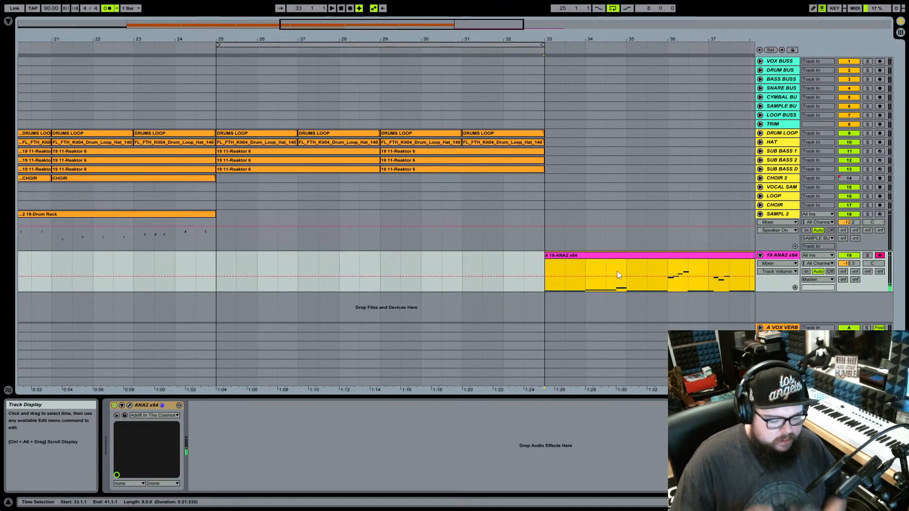
# Record a new ANA2 take over the emptied eight bars starting at bar 25.
pyautogui.click(216, 263)
pyautogui.click(350, 10)
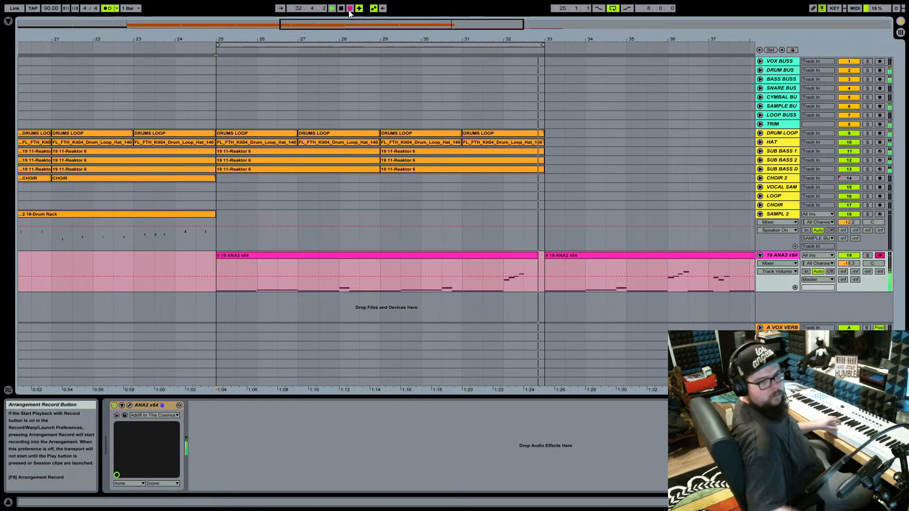
pyautogui.click(350, 8)
pyautogui.hotkey('ctrl', 'z')
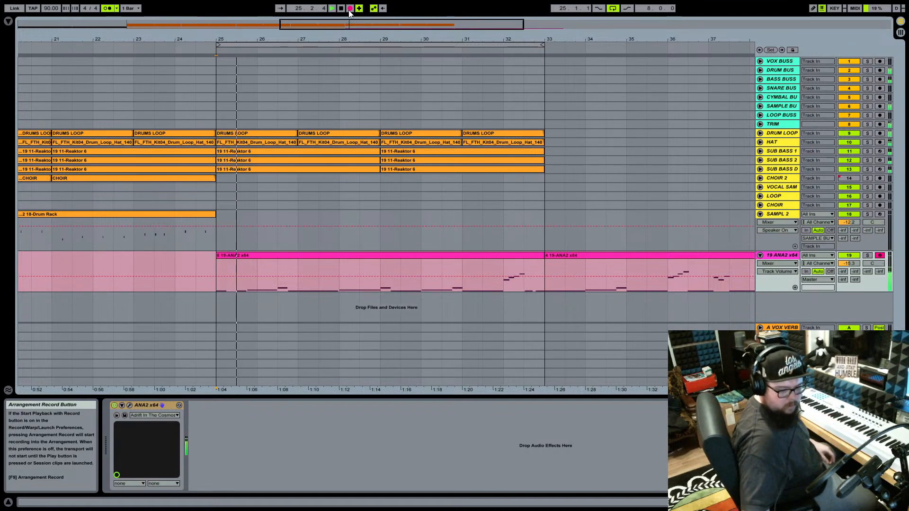
pyautogui.click(350, 9)
# Undo and restore the new ANA2 take at bar 25, playing it back briefly in between.
pyautogui.hotkey('ctrl', 'z')
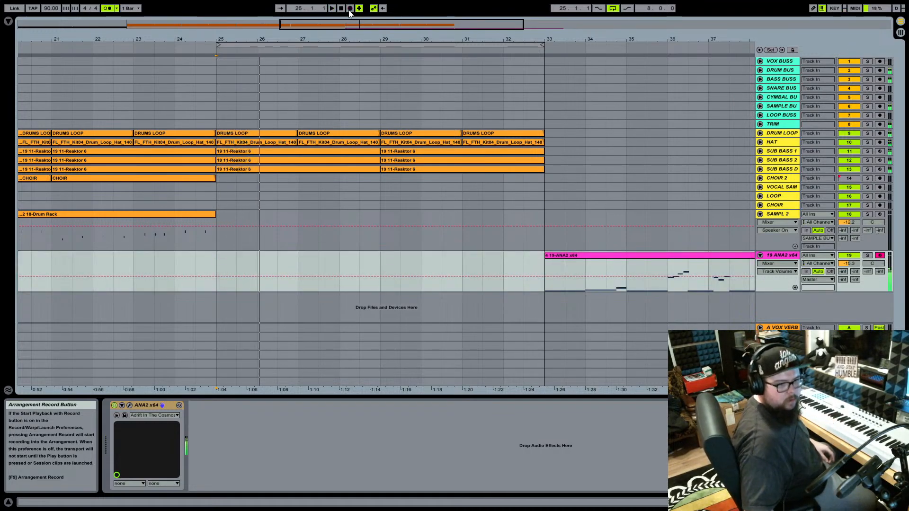
pyautogui.hotkey('ctrl', 'y')
pyautogui.press('space')
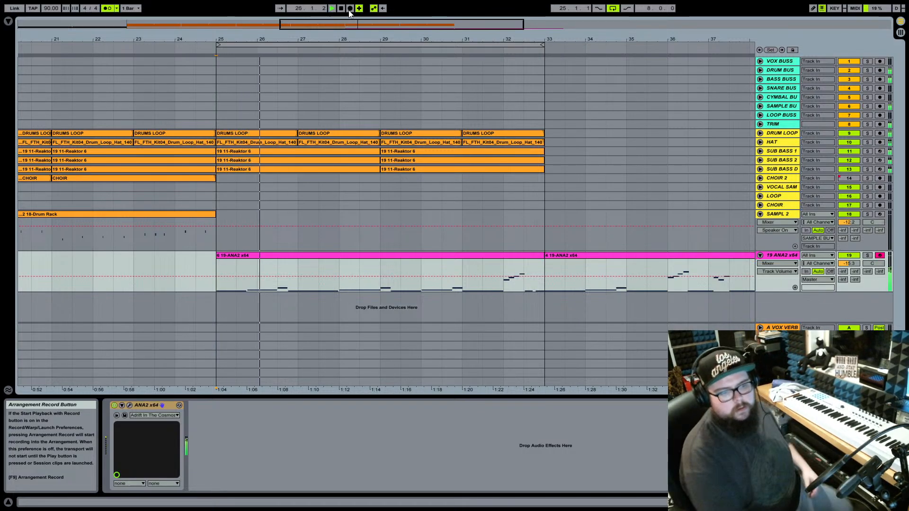
pyautogui.press('space')
pyautogui.hotkey('ctrl', 'z')
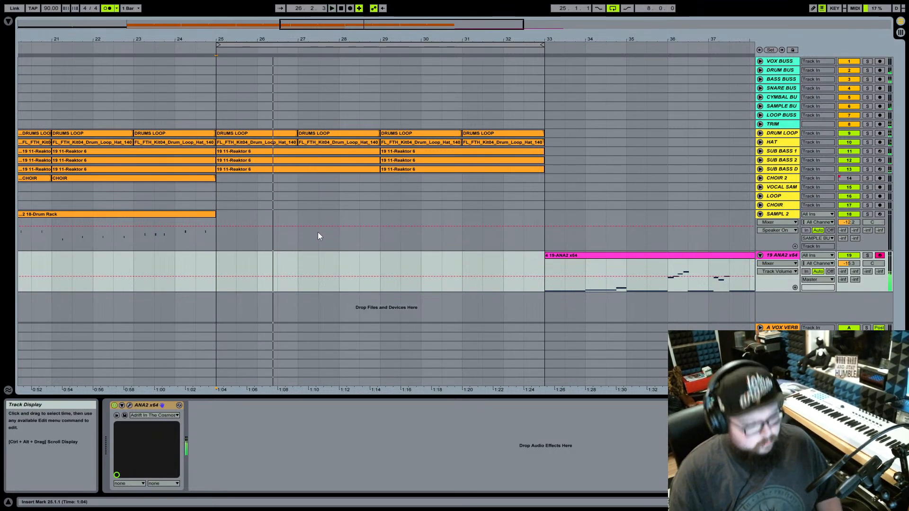
pyautogui.hotkey('ctrl', 'y')
# Open the new take and adjust its opening notes so F2 starts at 2.1.1, G2 at 2.4.1 and the next E2 at 3.1.1.
pyautogui.doubleClick(353, 258)
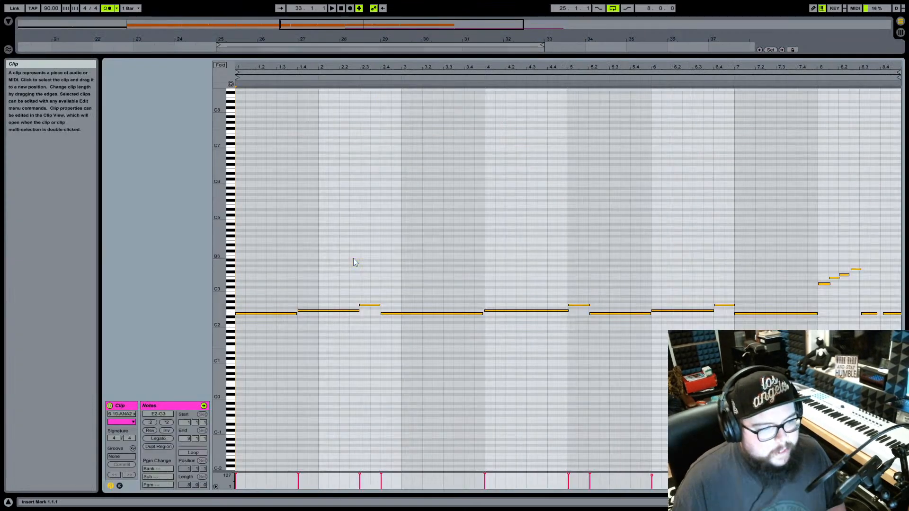
pyautogui.moveTo(299, 311); pyautogui.dragTo(319, 310)
pyautogui.click(299, 314)
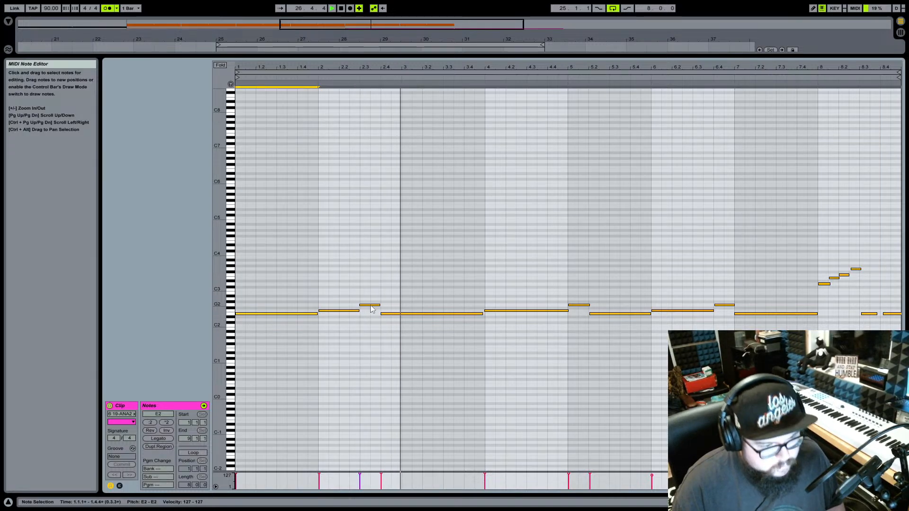
pyautogui.moveTo(358, 312); pyautogui.dragTo(392, 316)
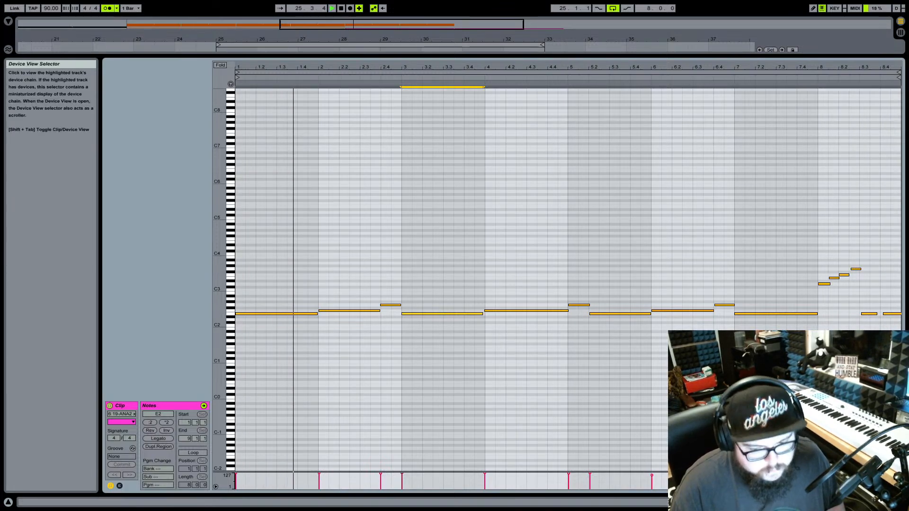
# Return to the arrangement and cut the old ANA2 clip starting at bar 33.
pyautogui.click(852, 503)
pyautogui.rightClick(602, 258)
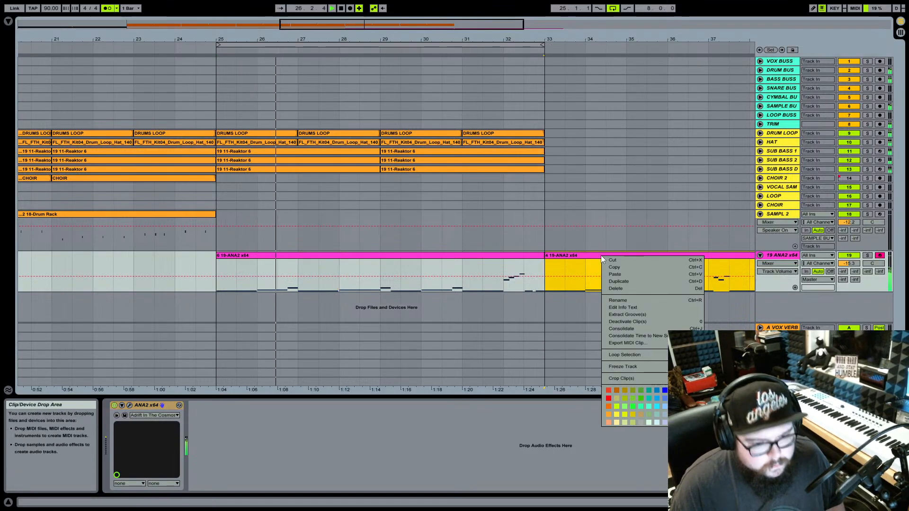
pyautogui.click(611, 260)
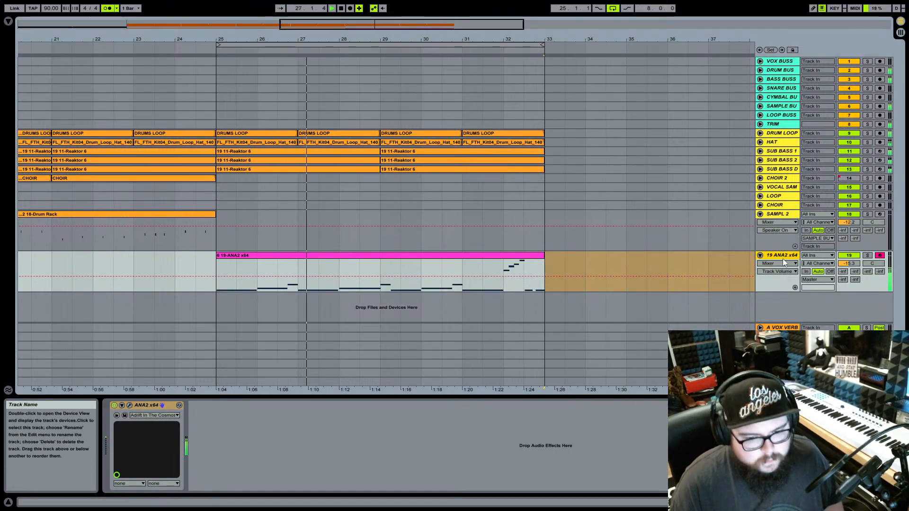
# Rename the ANA2 track LEAD and insert a new MIDI track below it.
pyautogui.write('LEAD')
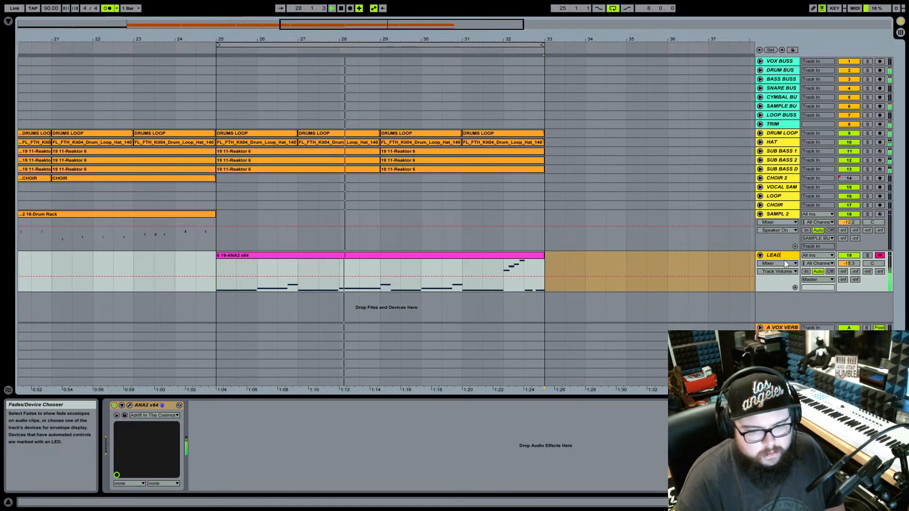
pyautogui.press('Return')
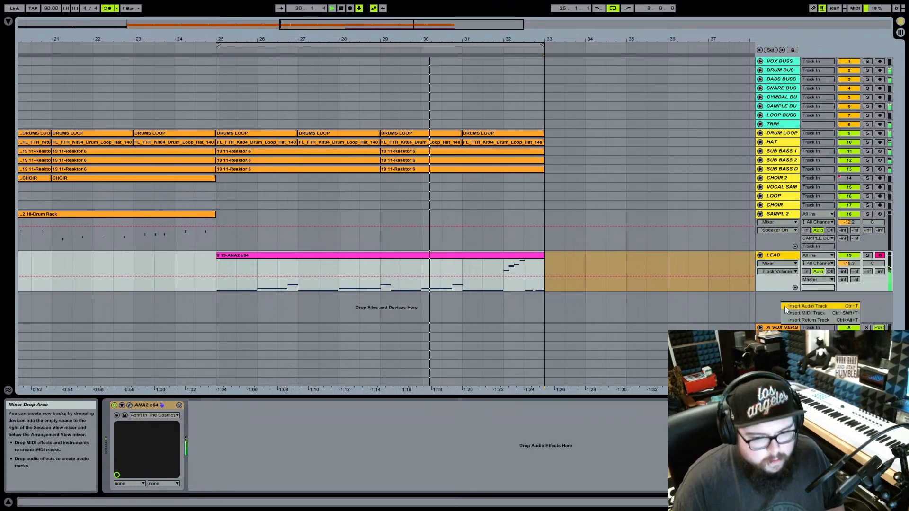
pyautogui.hotkey('ctrl', 'shift', 't')
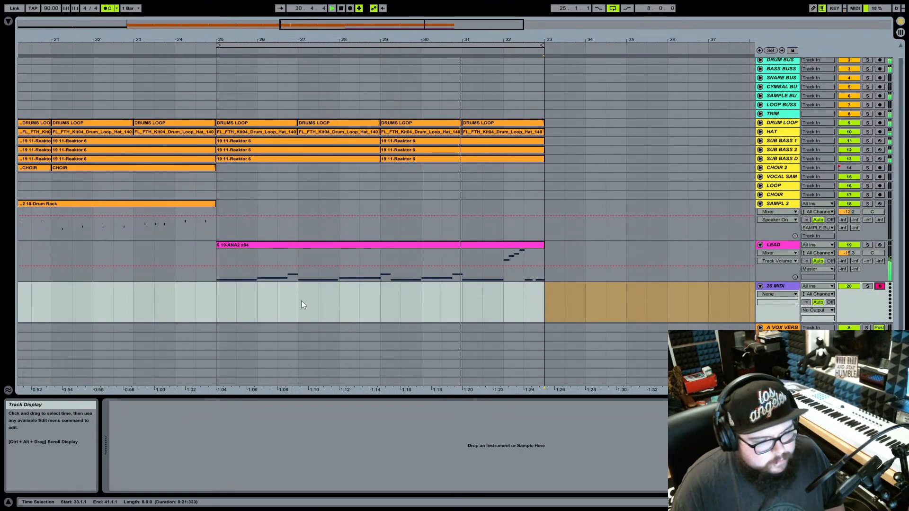
pyautogui.press('Up')
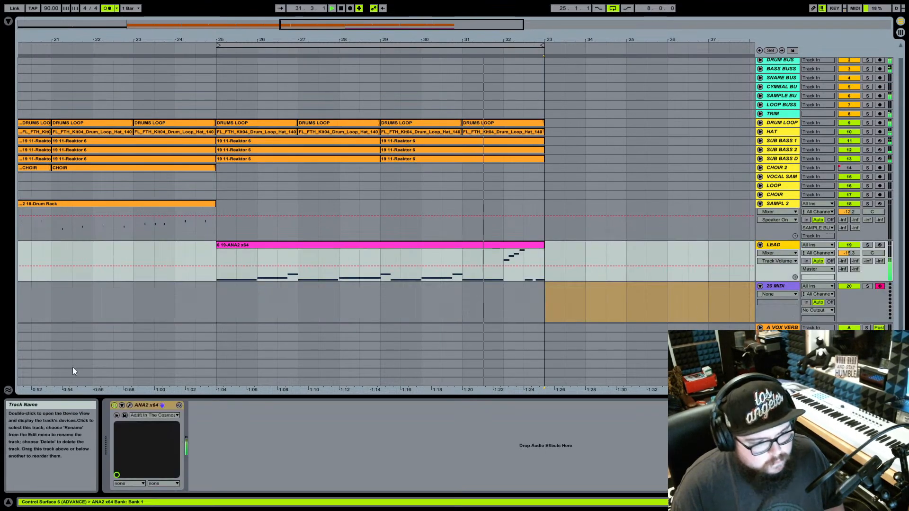
pyautogui.rightClick(155, 405)
pyautogui.click(181, 288)
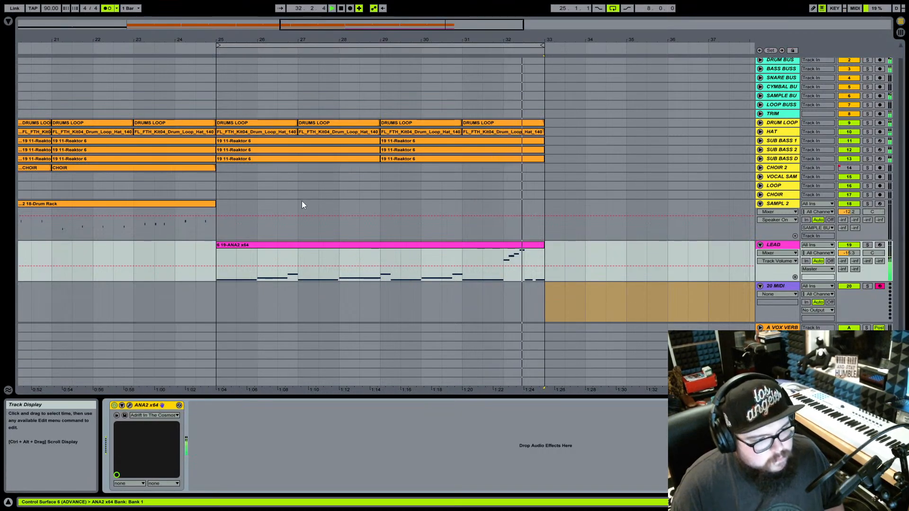
# Play from bar 21 while lowering the LEAD track's volume to -22.3 dB, and extend the loop back to bar 9.
pyautogui.press('space')
pyautogui.moveTo(229, 41); pyautogui.dragTo(460, 42)
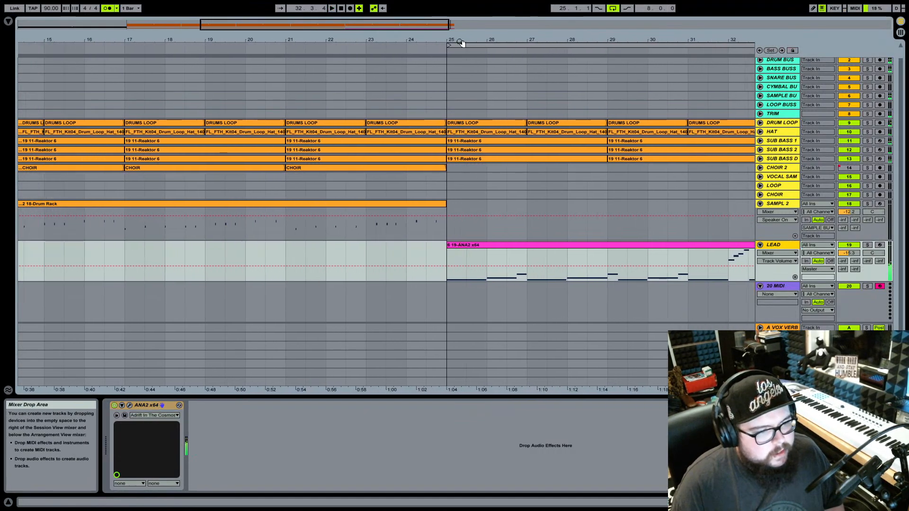
pyautogui.click(290, 255)
pyautogui.press('space')
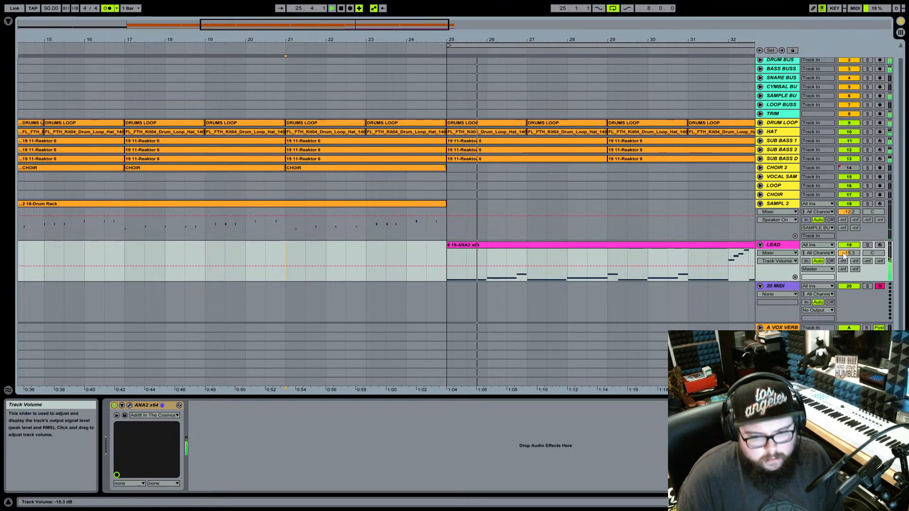
pyautogui.scroll(-7, 845, 256)
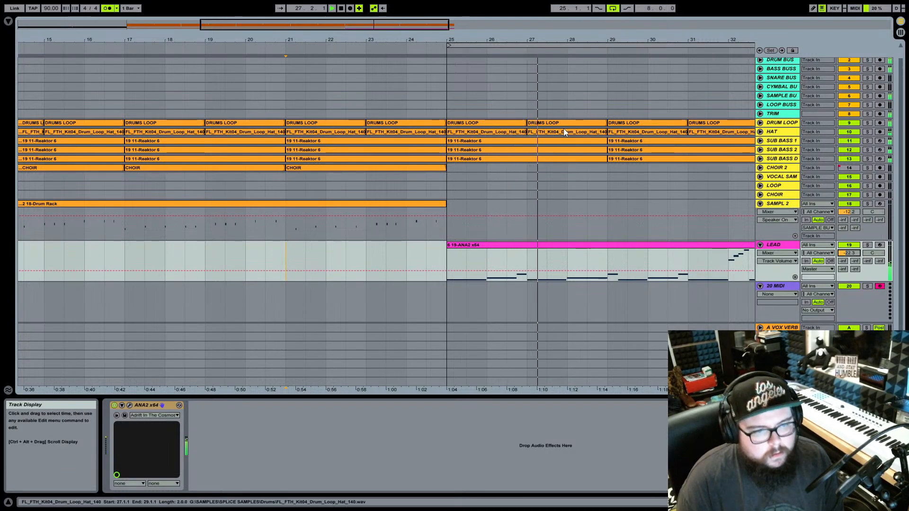
pyautogui.moveTo(477, 38); pyautogui.dragTo(158, 50)
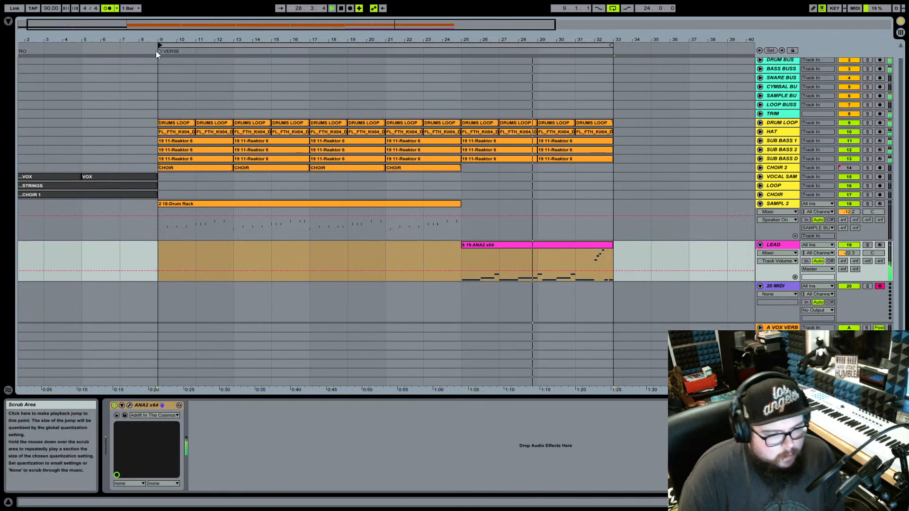
# Load a new instance of the ANA2 x64 plug-in onto the empty MIDI track 20.
pyautogui.click(799, 292)
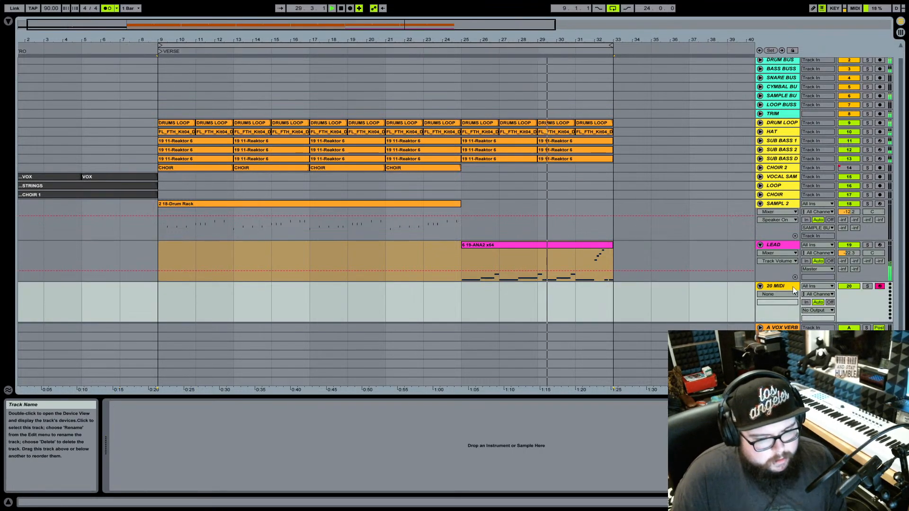
pyautogui.click(9, 23)
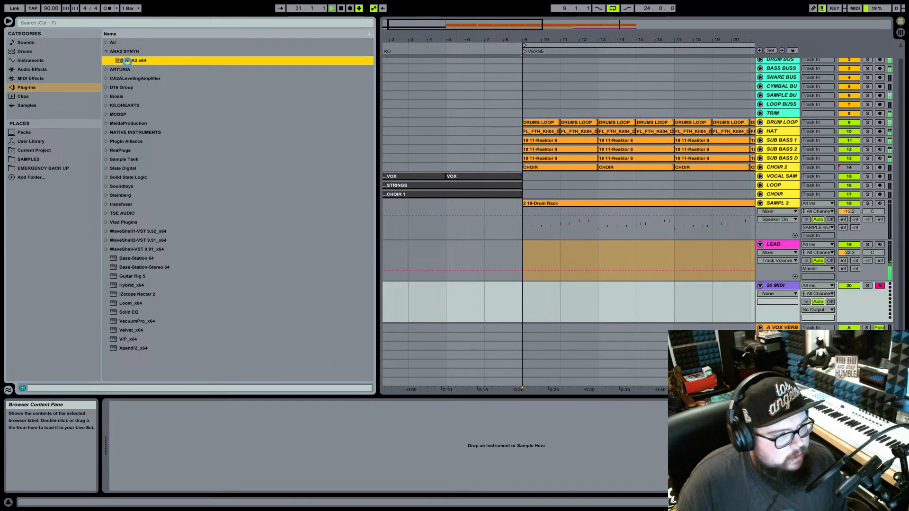
pyautogui.doubleClick(128, 61)
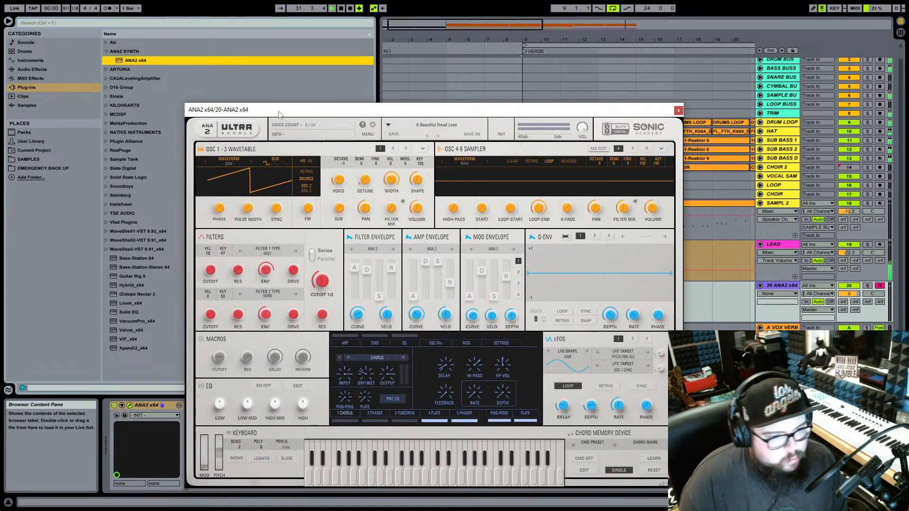
# Open ANA2's preset browser, load the Leads preset Adrift In The Cosmos, and lower track 20's volume to about -25 dB.
pyautogui.click(436, 124)
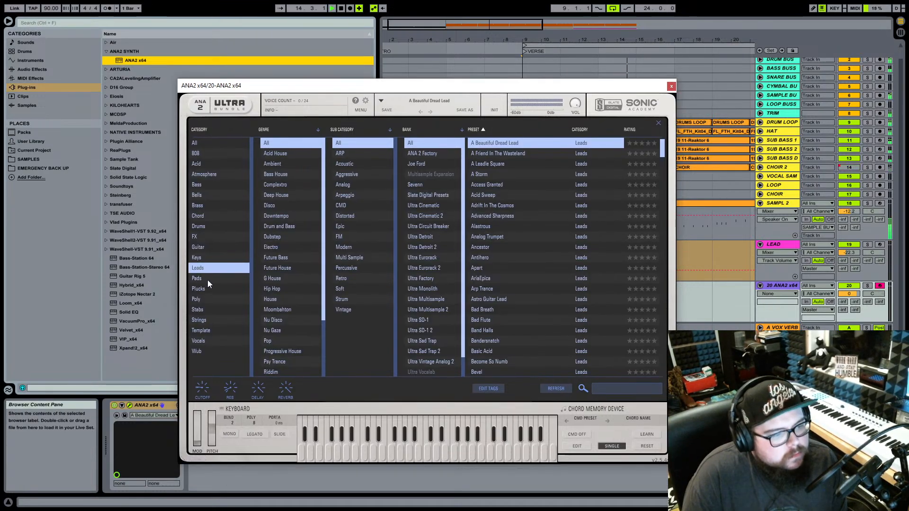
pyautogui.click(502, 206)
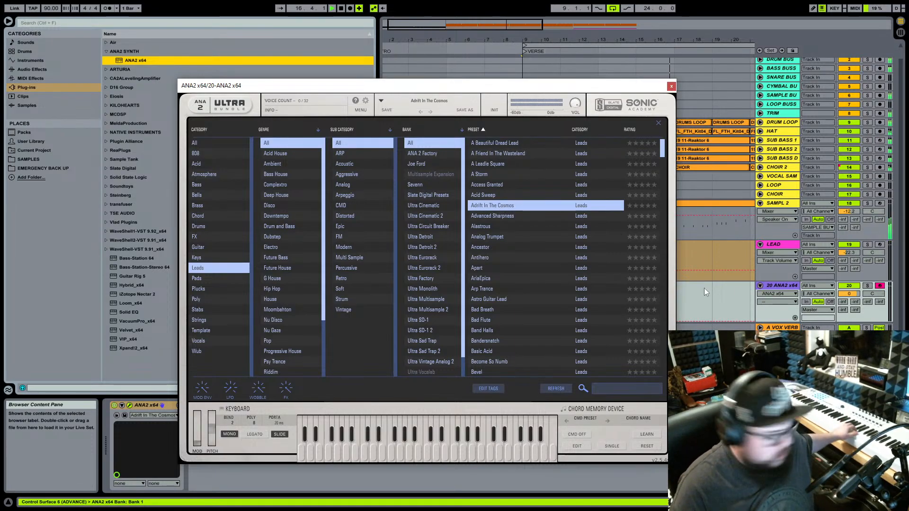
pyautogui.moveTo(850, 294); pyautogui.dragTo(853, 310)
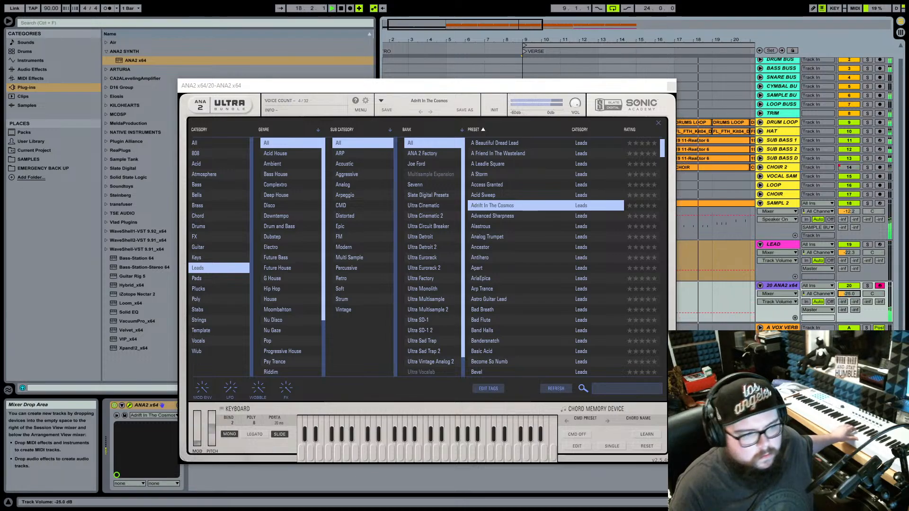
# Audition the Bellish Piano preset from the Keys category and raise track 20's volume to -7.3 dB.
pyautogui.click(208, 259)
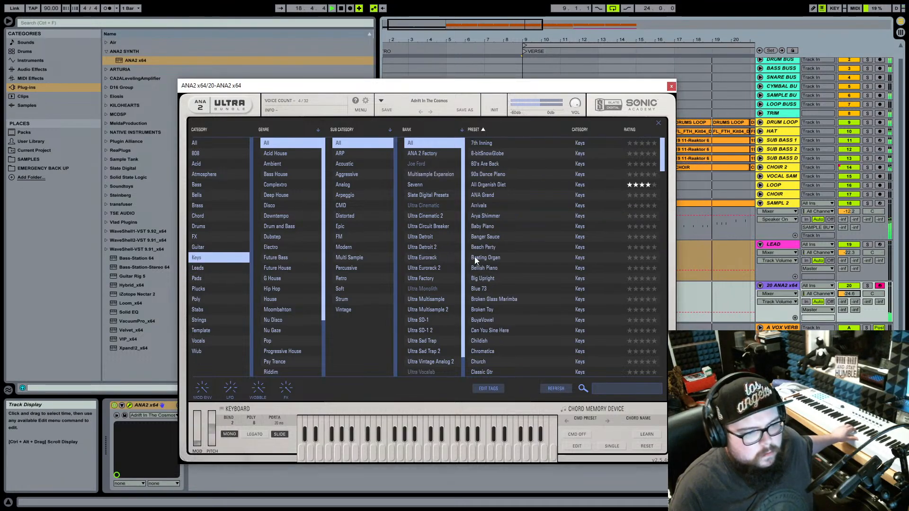
pyautogui.click(492, 247)
pyautogui.click(504, 268)
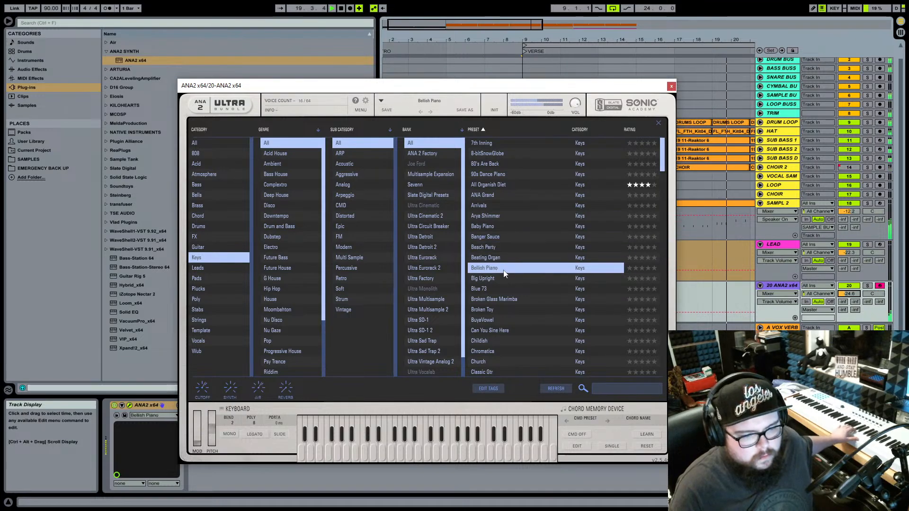
pyautogui.moveTo(850, 294); pyautogui.dragTo(849, 282)
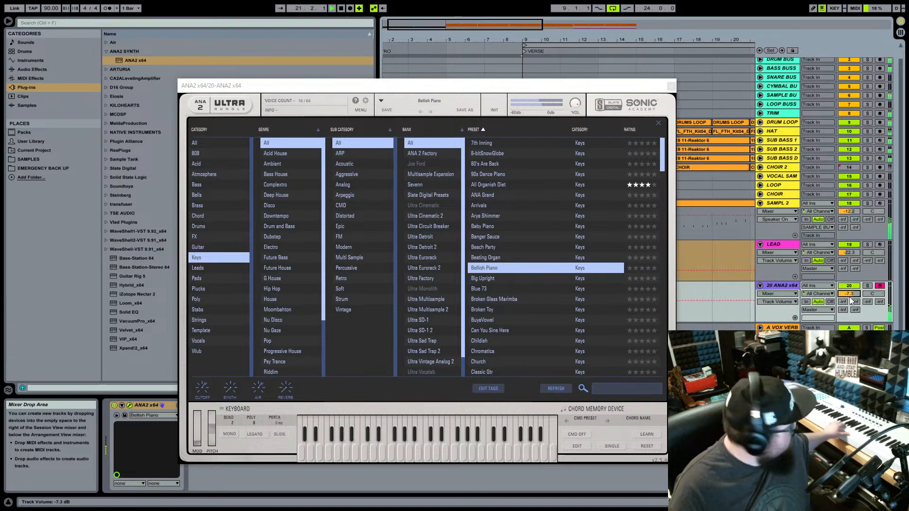
# Audition the Broken Glass Marimba and BuyaVowel presets, lowering track 20's volume to about -20 dB.
pyautogui.click(493, 300)
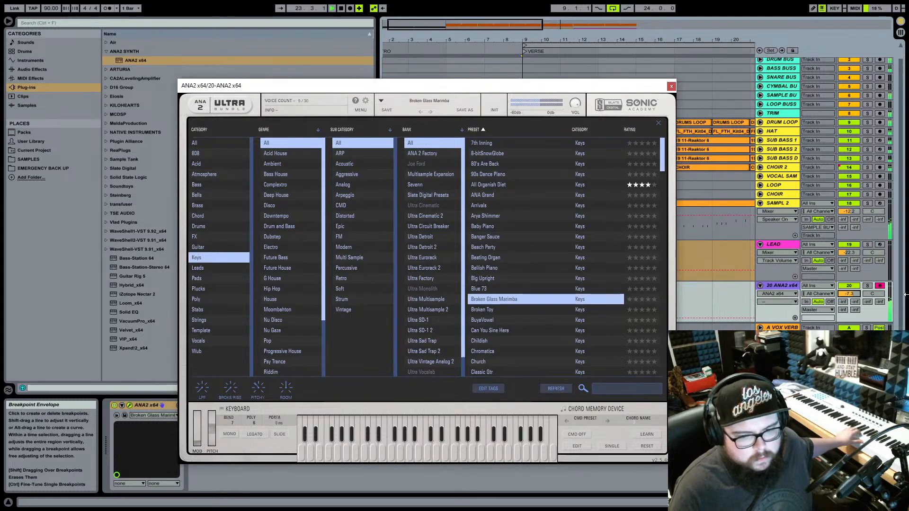
pyautogui.moveTo(849, 294); pyautogui.dragTo(849, 313)
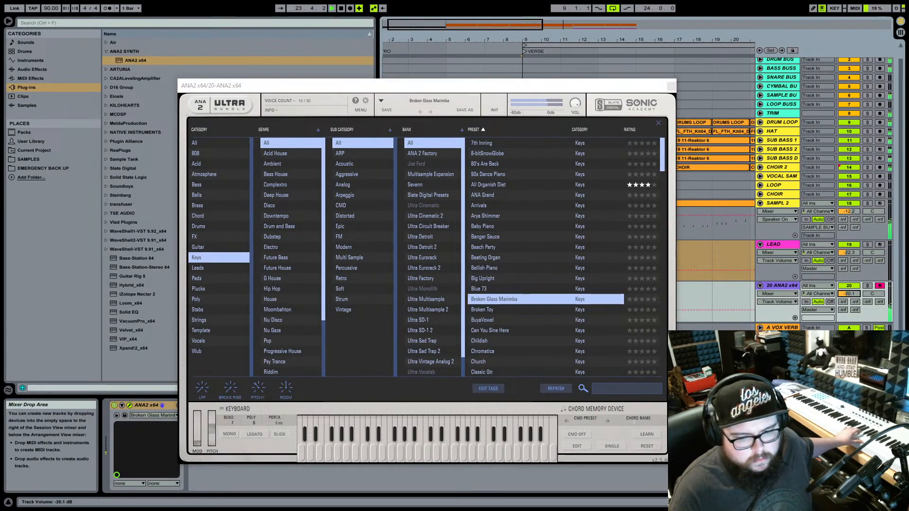
pyautogui.click(491, 321)
# Audition the Dirty Rhodes and Dire Dire DX presets, raising track 20's volume to about -7.8 dB.
pyautogui.scroll(-7, 491, 322)
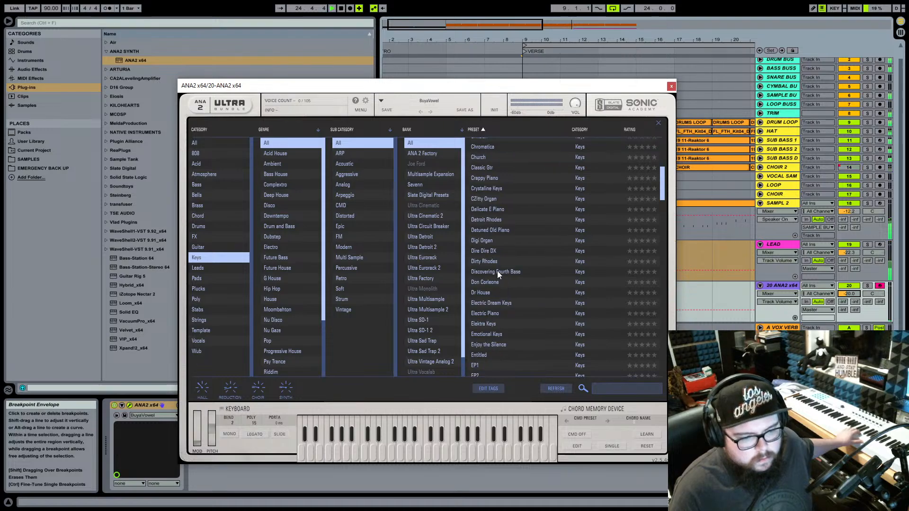
pyautogui.click(488, 262)
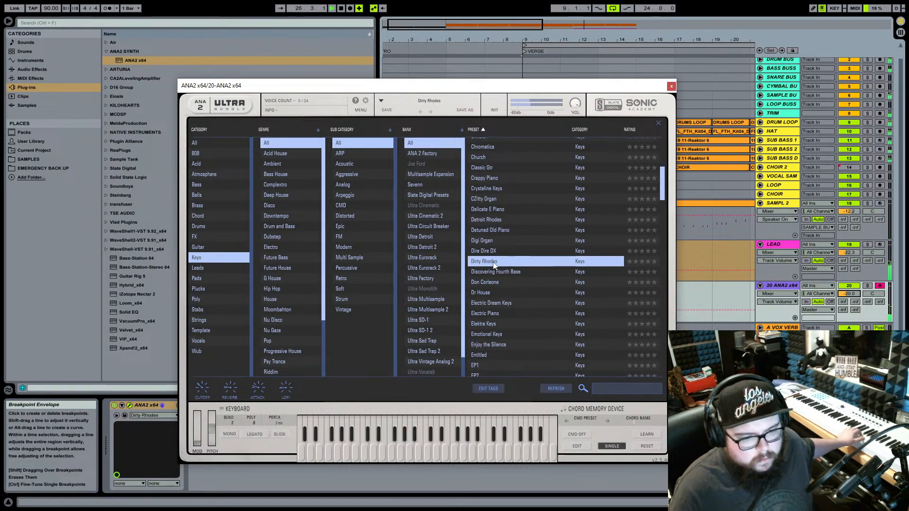
pyautogui.click(495, 253)
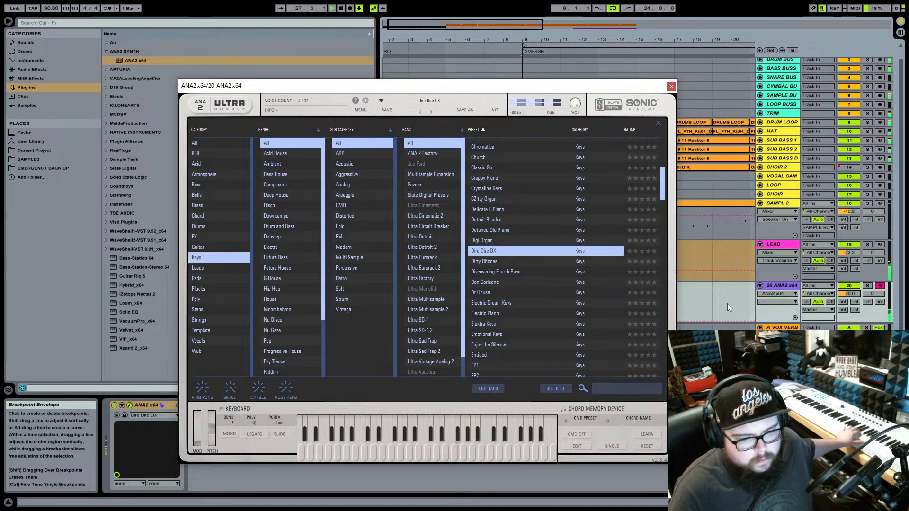
pyautogui.click(706, 245)
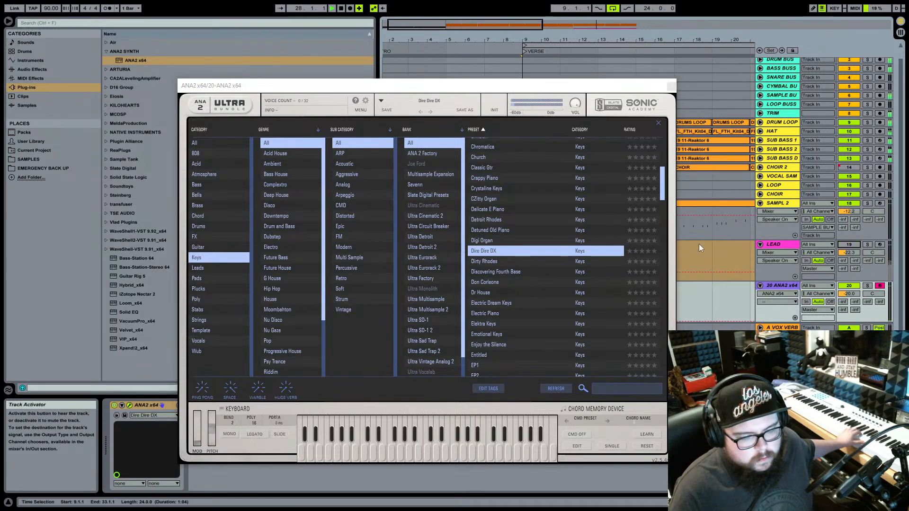
pyautogui.moveTo(849, 293); pyautogui.dragTo(849, 284)
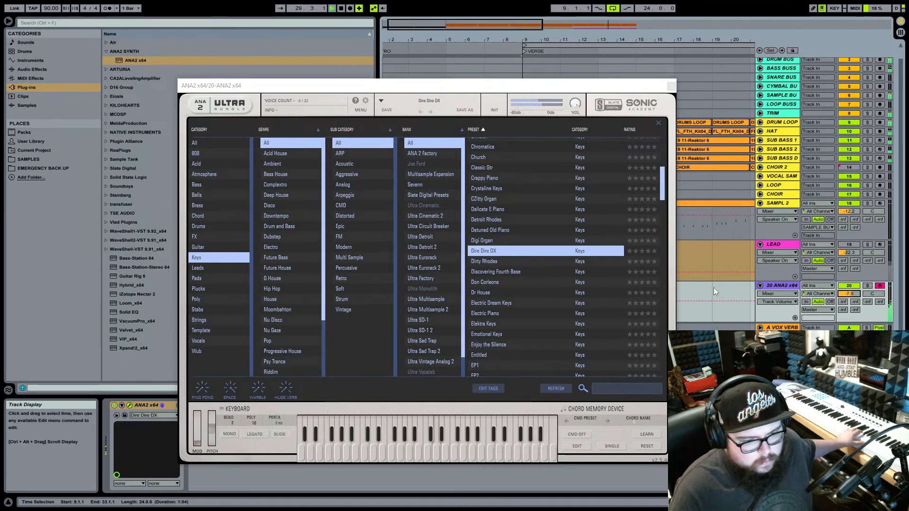
# Audition the Keys presets Don Corleone, Dr House, Electric Dream Keys, Electric Piano and Emotional Keys.
pyautogui.click(500, 283)
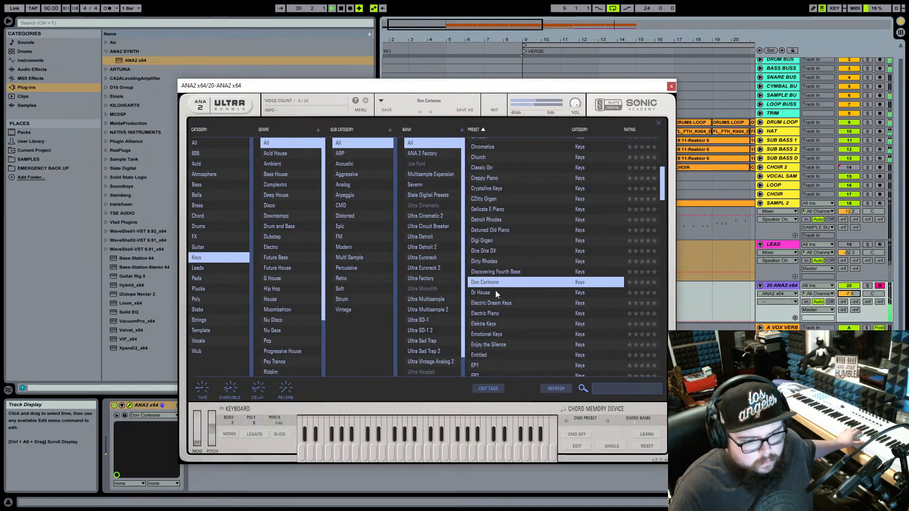
pyautogui.click(498, 293)
pyautogui.click(503, 303)
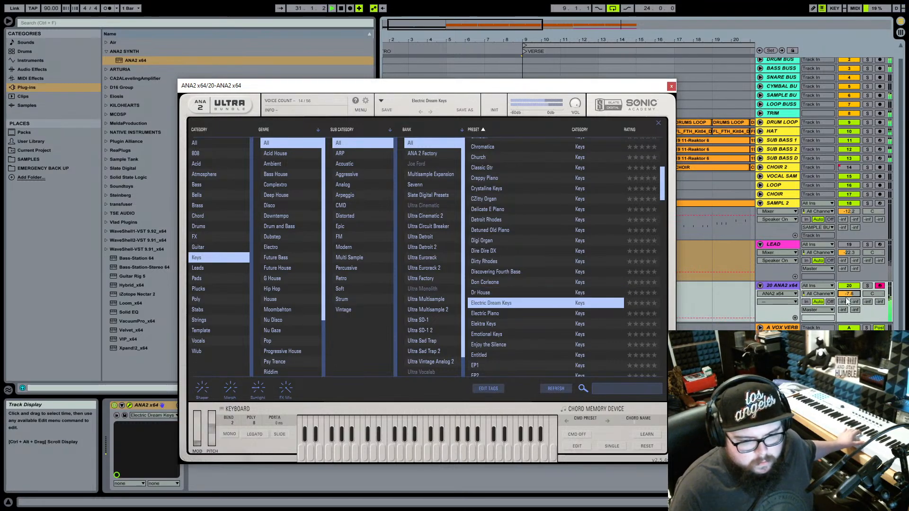
pyautogui.click(509, 314)
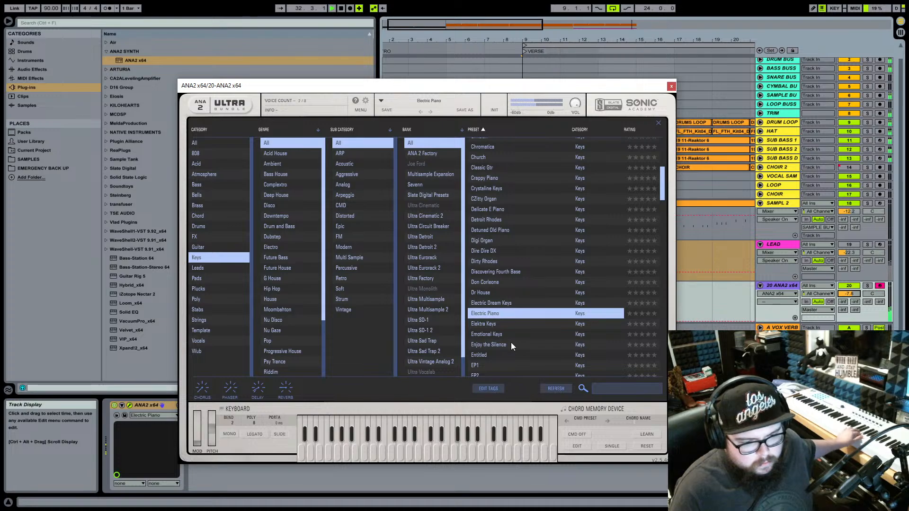
pyautogui.click(487, 335)
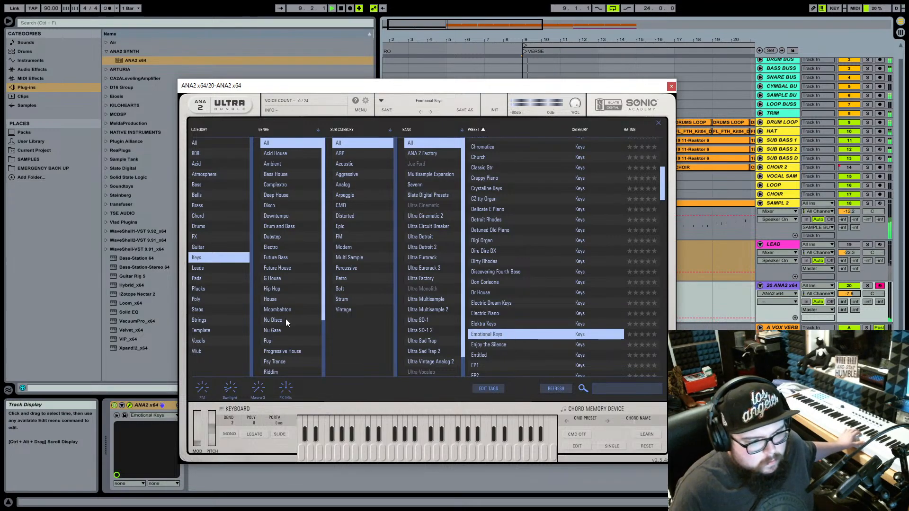
# Switch to the Poly category and audition Am I Alive, Amaterasu and Apollonian with track 20's volume at -12.0 dB.
pyautogui.click(201, 299)
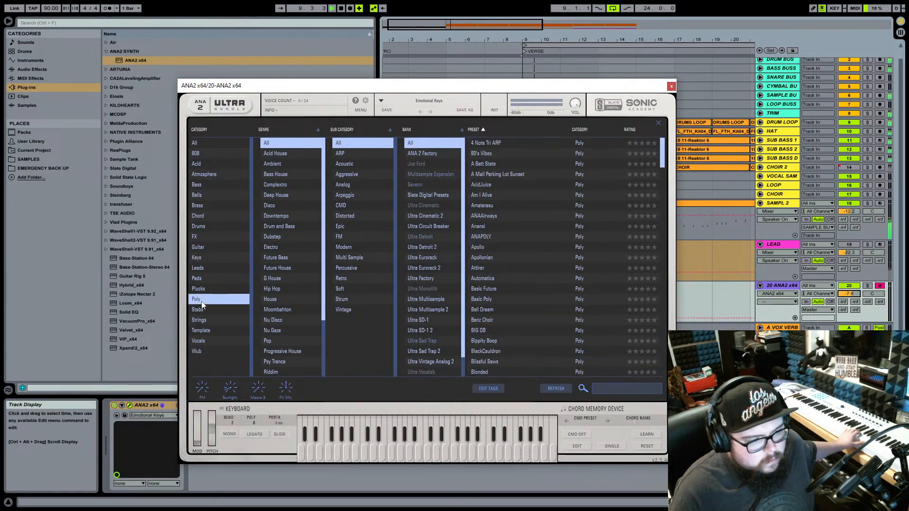
pyautogui.click(482, 199)
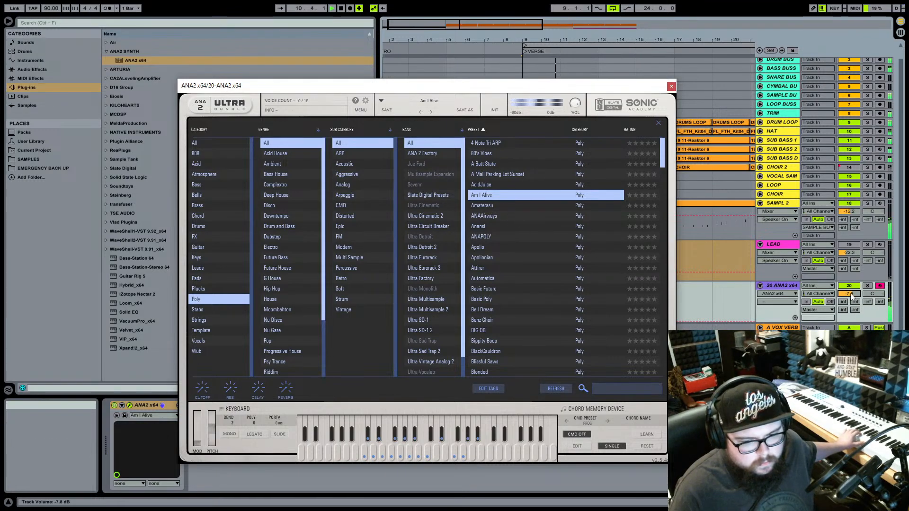
pyautogui.moveTo(852, 296); pyautogui.dragTo(852, 306)
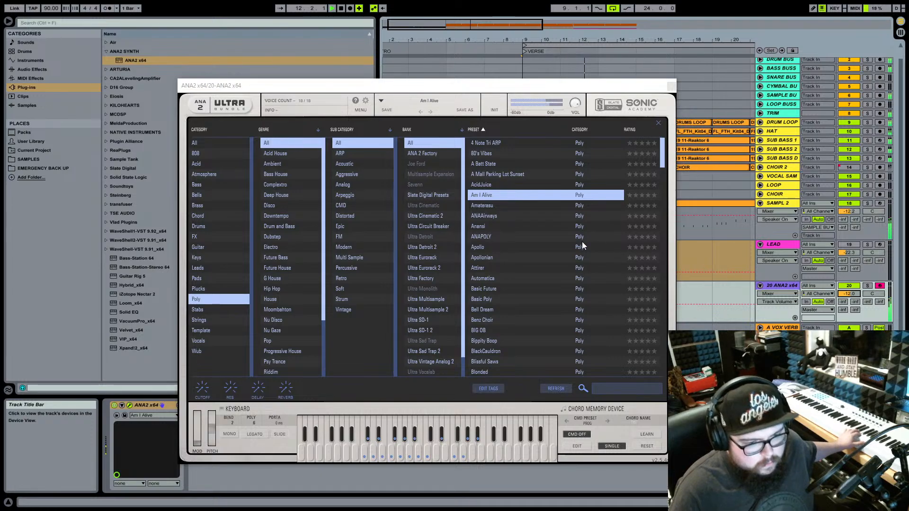
pyautogui.click(482, 208)
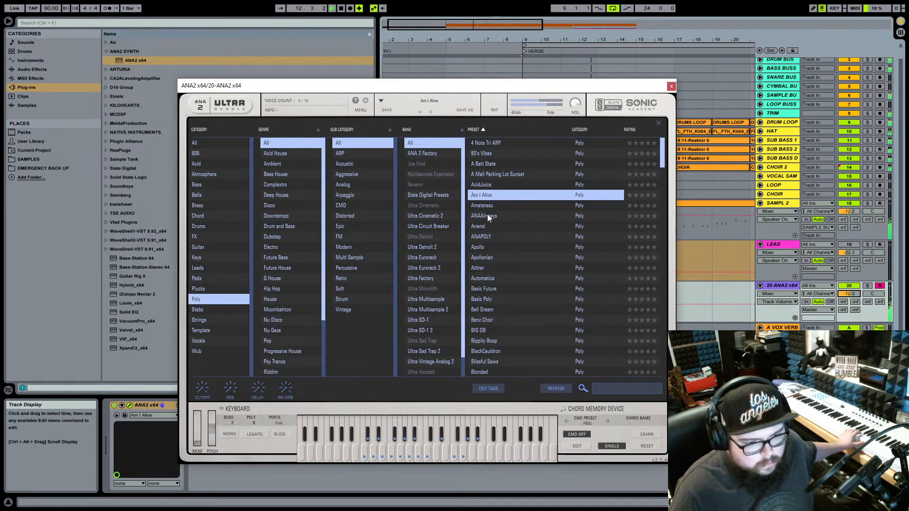
pyautogui.press('Down')
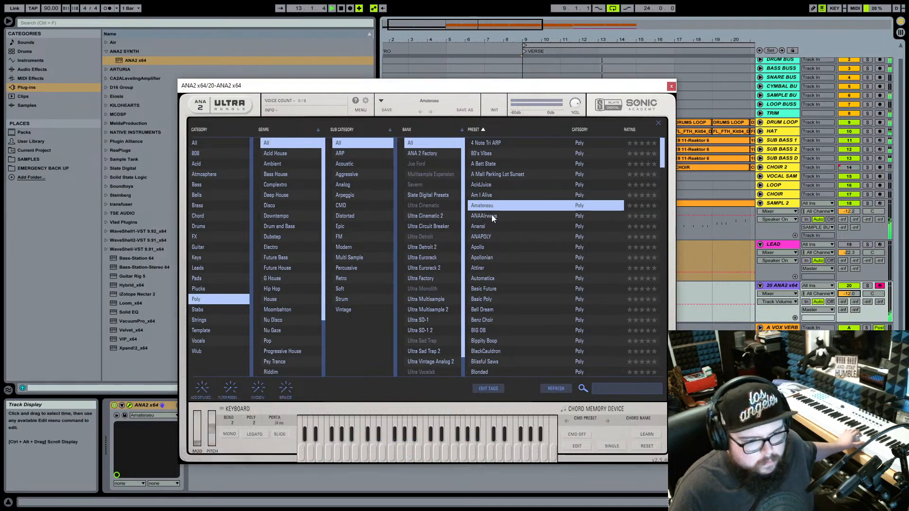
pyautogui.click(498, 259)
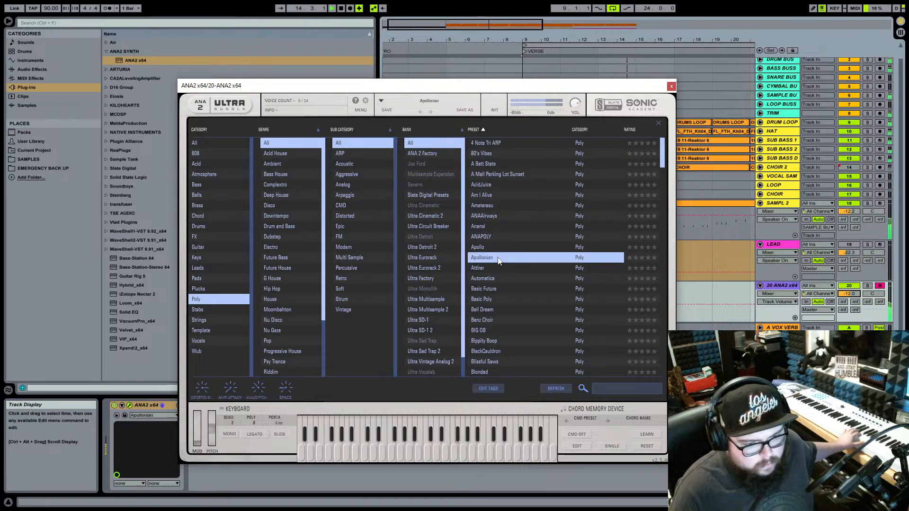
# Load the Basic Poly preset and lower track 20's volume to -20.0 dB.
pyautogui.click(493, 301)
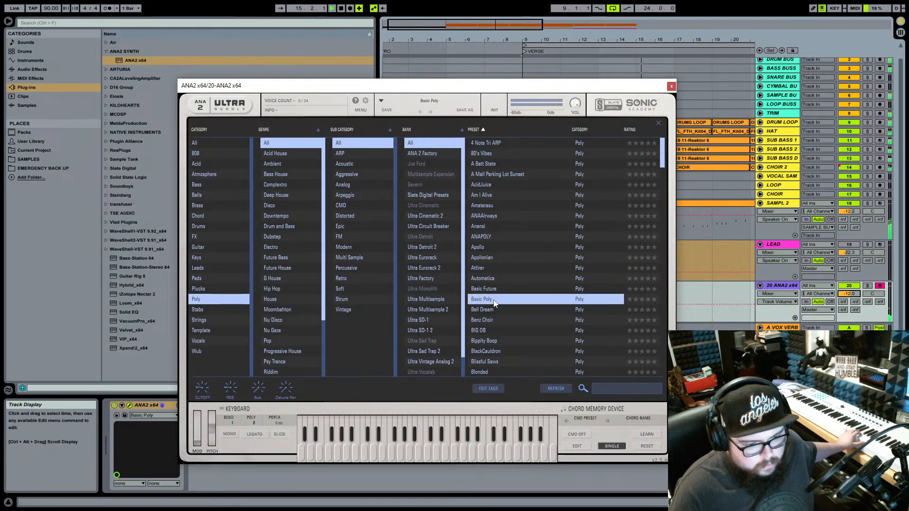
pyautogui.moveTo(849, 294); pyautogui.dragTo(849, 339)
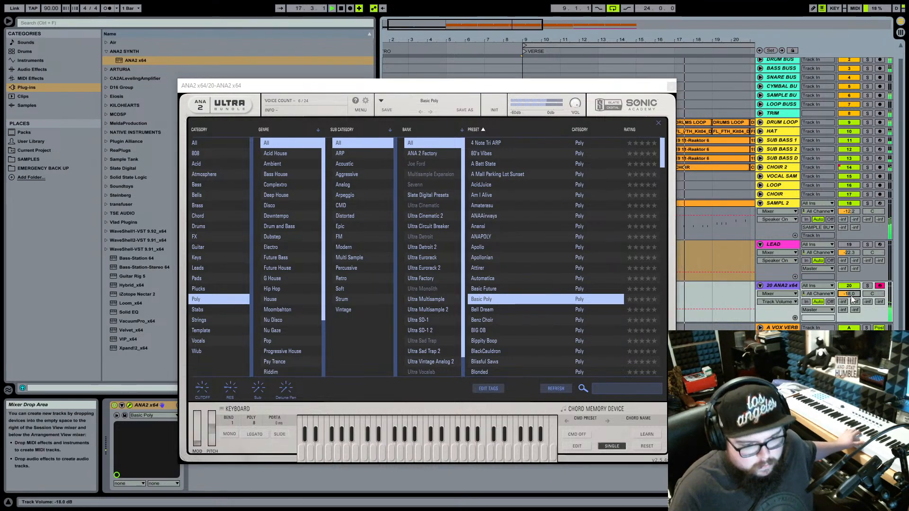
pyautogui.moveTo(848, 295); pyautogui.dragTo(847, 303)
pyautogui.press('Down')
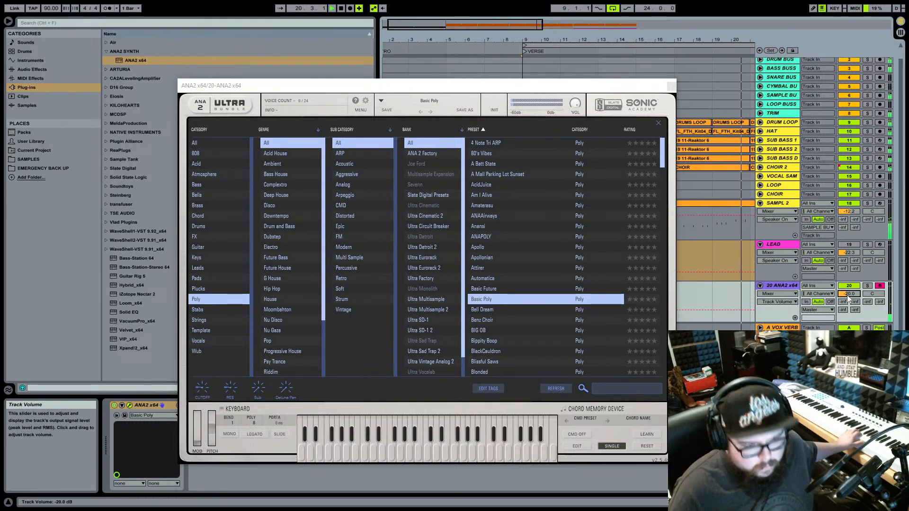
# Move the plug-in window off the LEAD clip, load the Bell Dream preset, and pan track 20 to 14L.
pyautogui.moveTo(658, 43); pyautogui.dragTo(508, 43)
pyautogui.moveTo(604, 84); pyautogui.dragTo(420, 33)
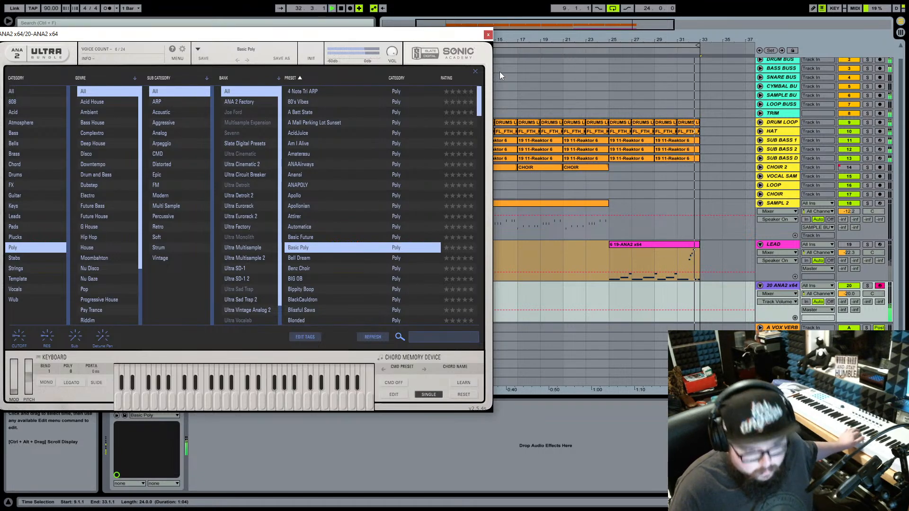
pyautogui.click(315, 258)
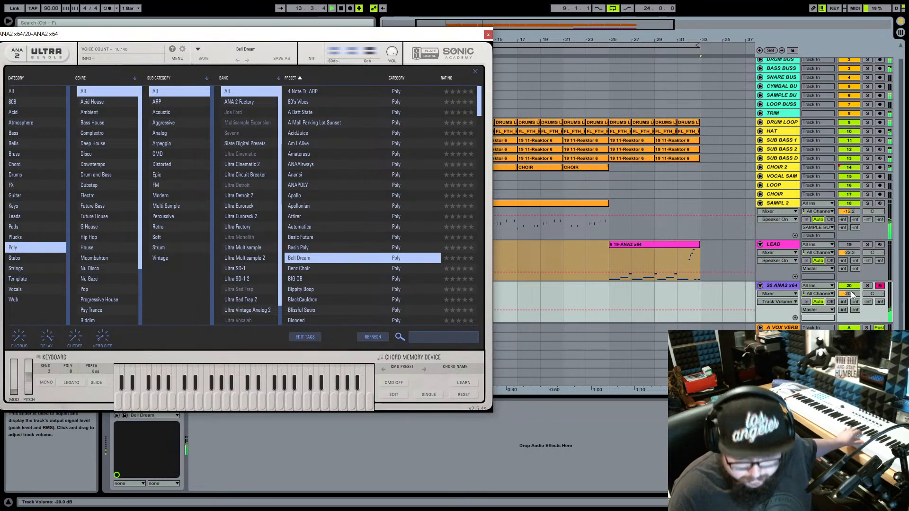
pyautogui.moveTo(871, 294)
pyautogui.mouseDown()
pyautogui.moveTo(872, 282)
pyautogui.moveTo(871, 311)
pyautogui.moveTo(871, 303)
pyautogui.mouseUp()
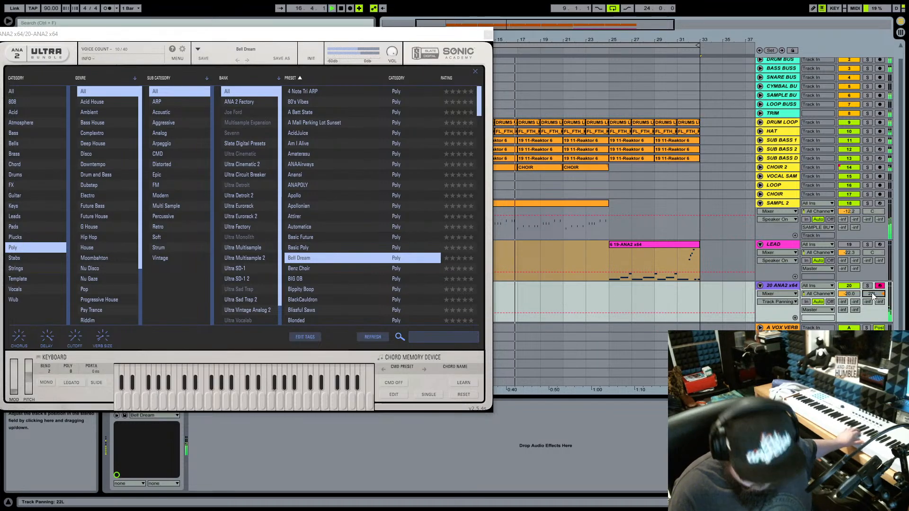
pyautogui.moveTo(873, 298); pyautogui.dragTo(873, 293)
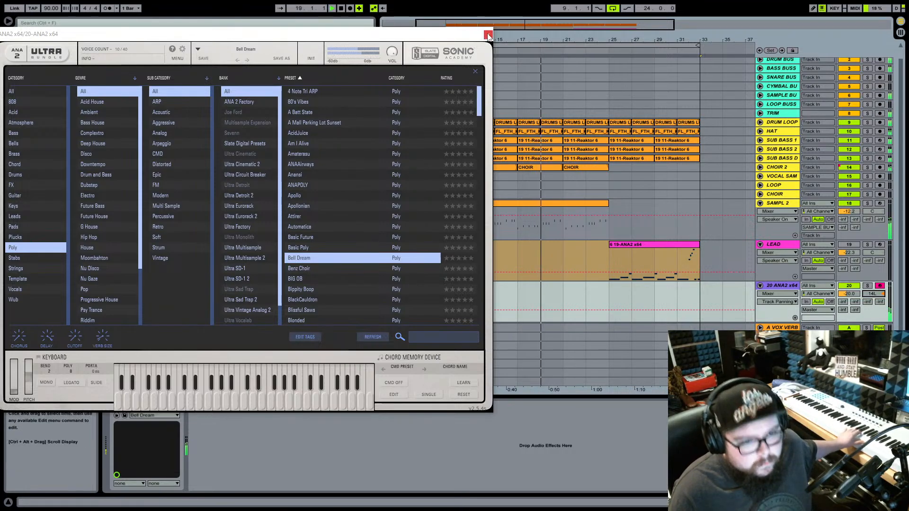
# Clear the plug-in window from the tracks and record a MIDI part on track 20 from bar 17 to about bar 25.
pyautogui.moveTo(467, 38); pyautogui.dragTo(415, 297)
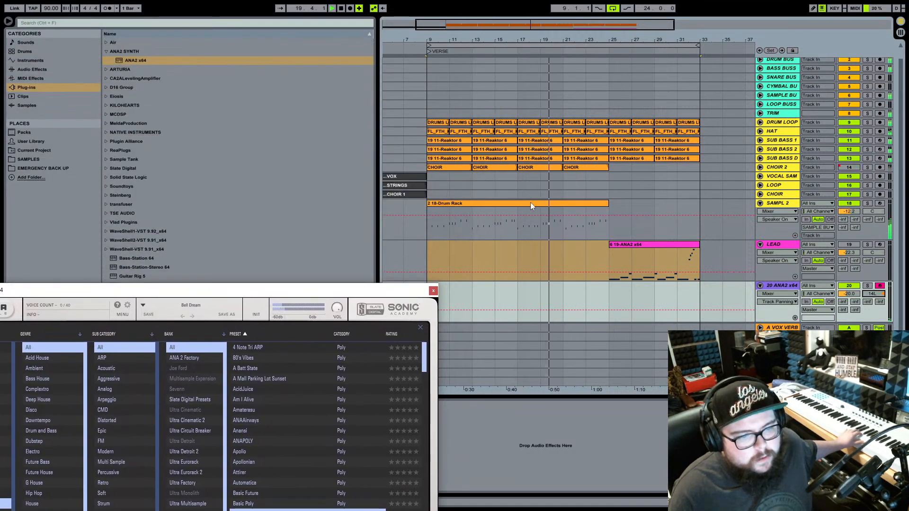
pyautogui.click(343, 10)
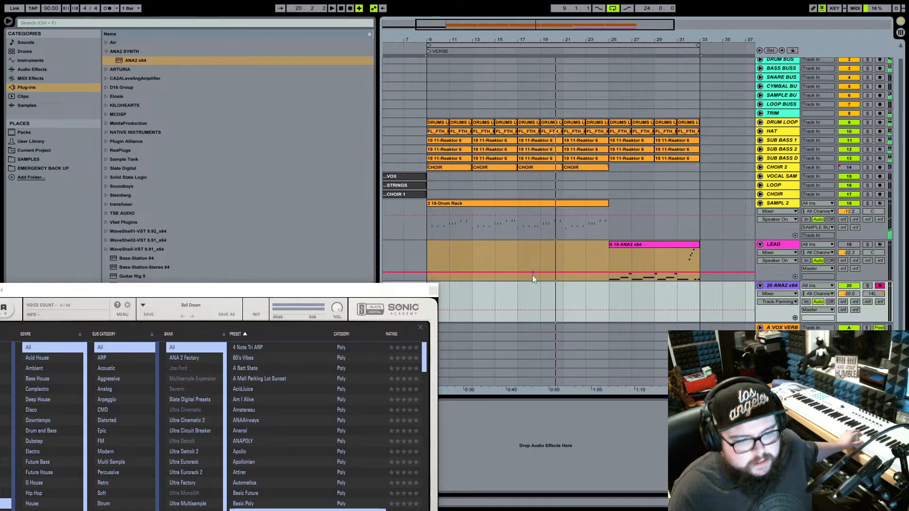
pyautogui.click(517, 288)
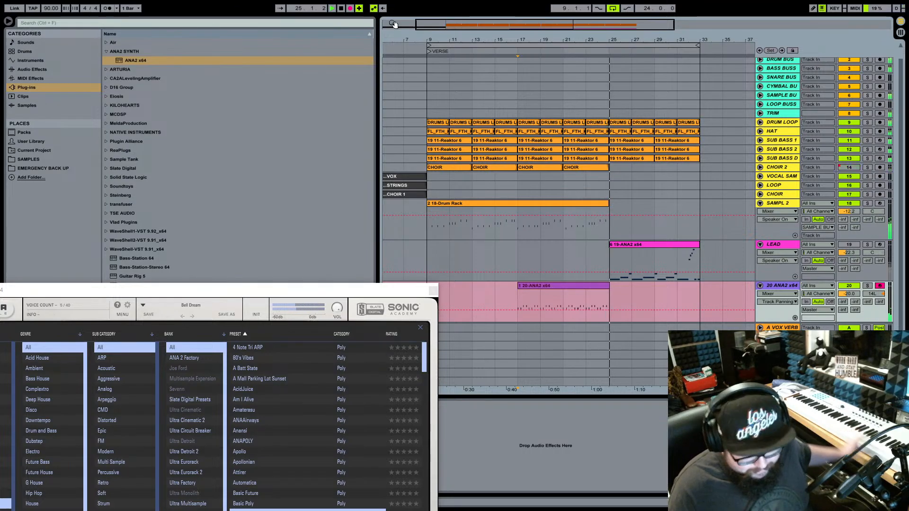
pyautogui.press('space')
# Play from bar 17 and open the newly recorded track 20 clip in the MIDI note editor.
pyautogui.press('space')
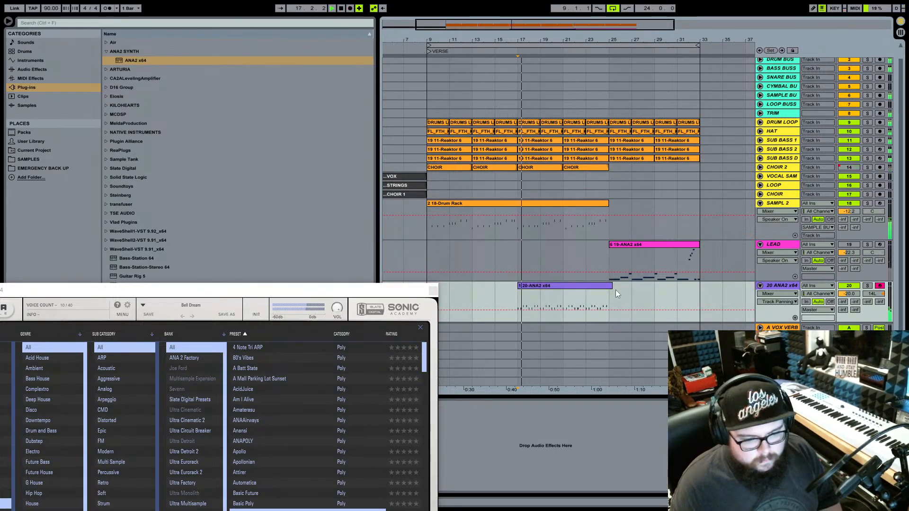
pyautogui.click(598, 287)
pyautogui.doubleClick(595, 287)
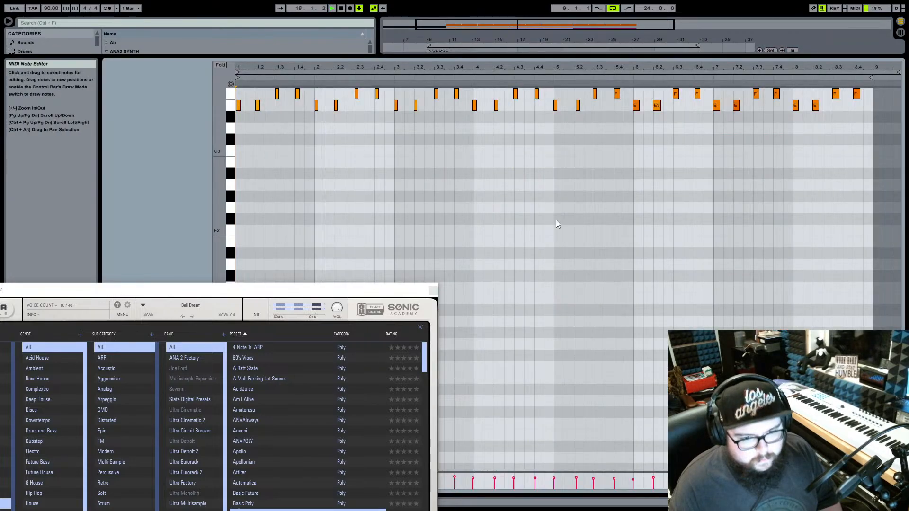
# Quantize all notes in the recorded track 20 clip, nudge them slightly earlier, and leave the note editor.
pyautogui.rightClick(431, 149)
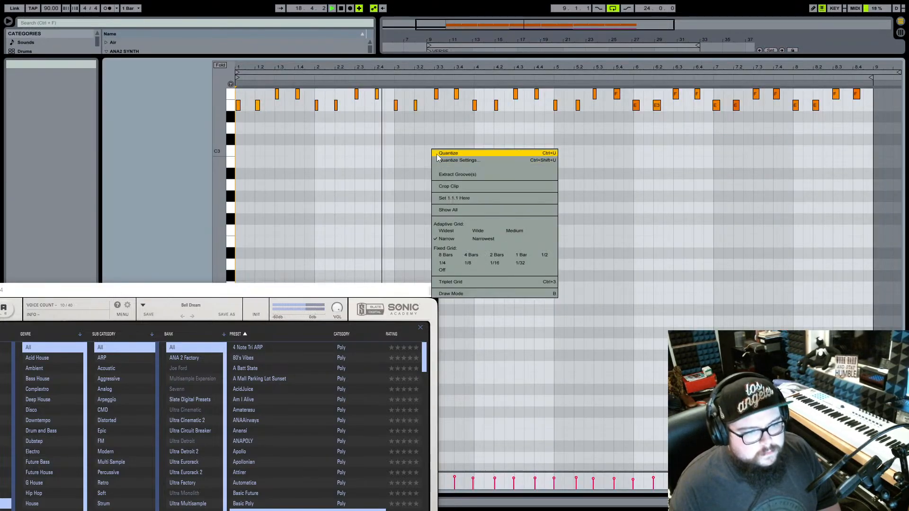
pyautogui.press('Escape')
pyautogui.hotkey('ctrl', 'a')
pyautogui.rightClick(428, 151)
pyautogui.click(434, 166)
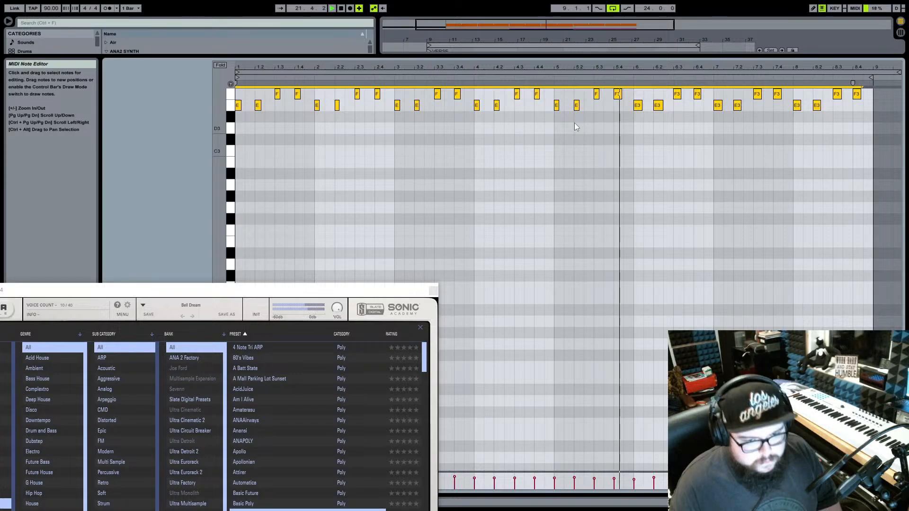
pyautogui.moveTo(642, 108); pyautogui.dragTo(640, 108)
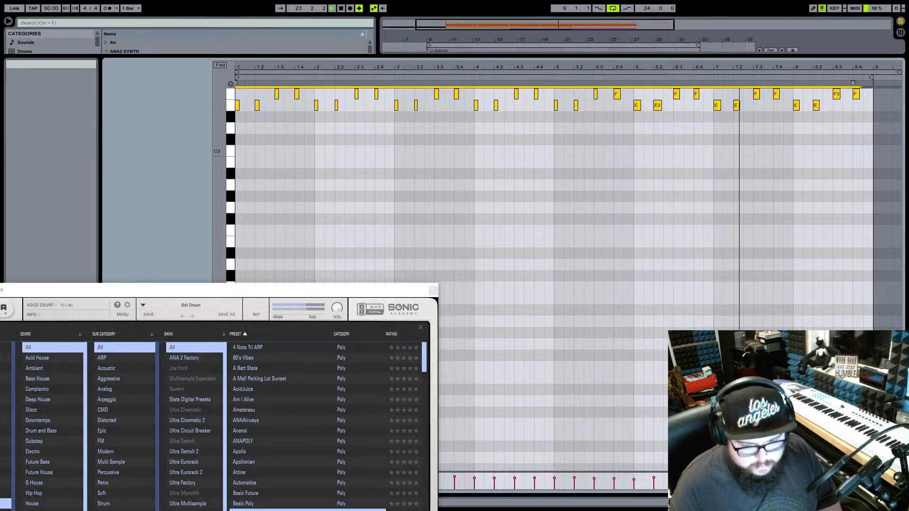
pyautogui.click(850, 502)
# Rename track 20 as BELL and move it above the LEAD track.
pyautogui.click(787, 287)
pyautogui.hotkey('ctrl', 'r')
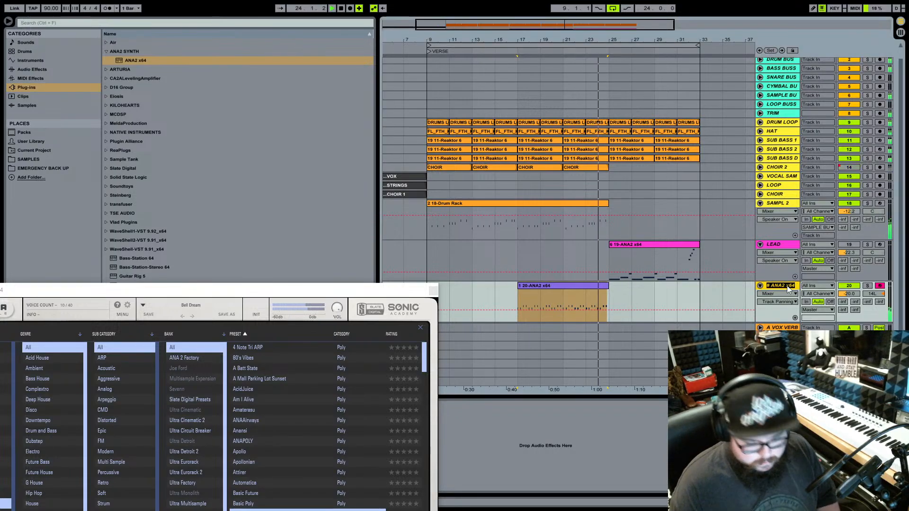
pyautogui.write('BELL')
pyautogui.press('Return')
pyautogui.moveTo(787, 287); pyautogui.dragTo(786, 240)
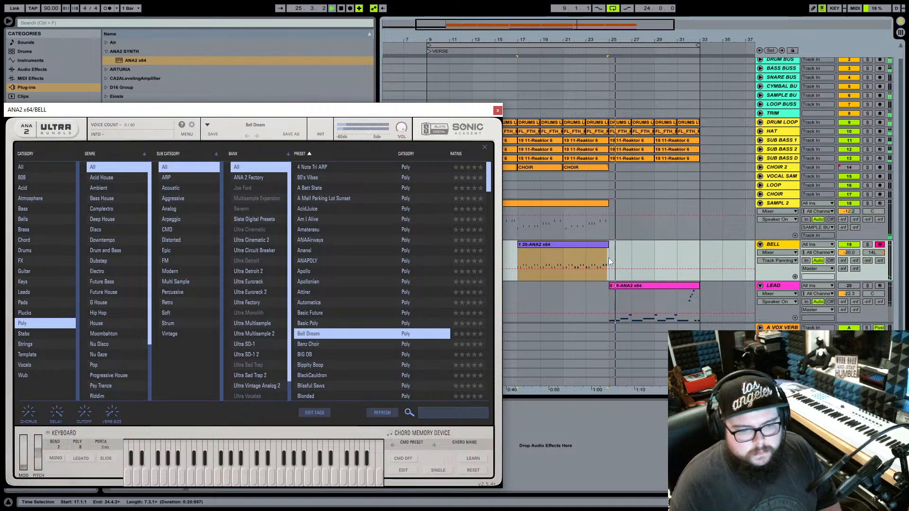
# Color the BELL track's clip orange and the track itself yellow.
pyautogui.click(593, 248)
pyautogui.rightClick(593, 247)
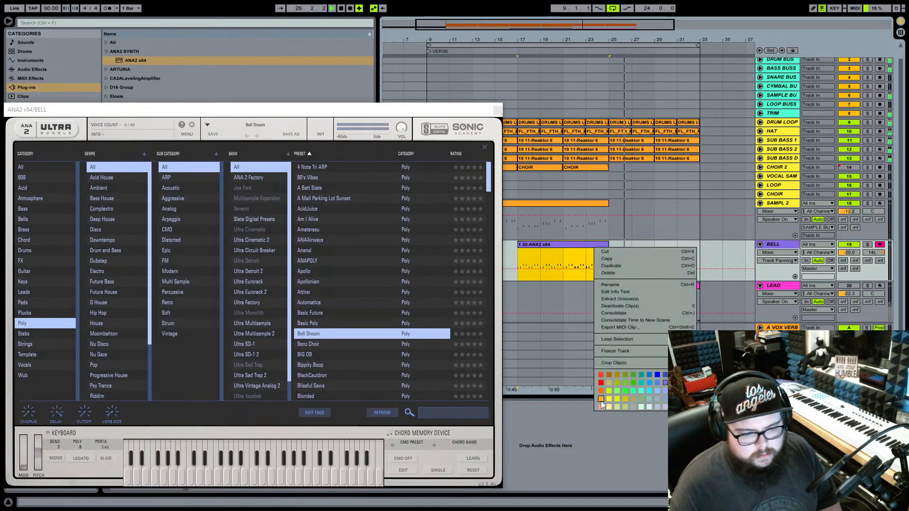
pyautogui.click(607, 374)
pyautogui.rightClick(775, 245)
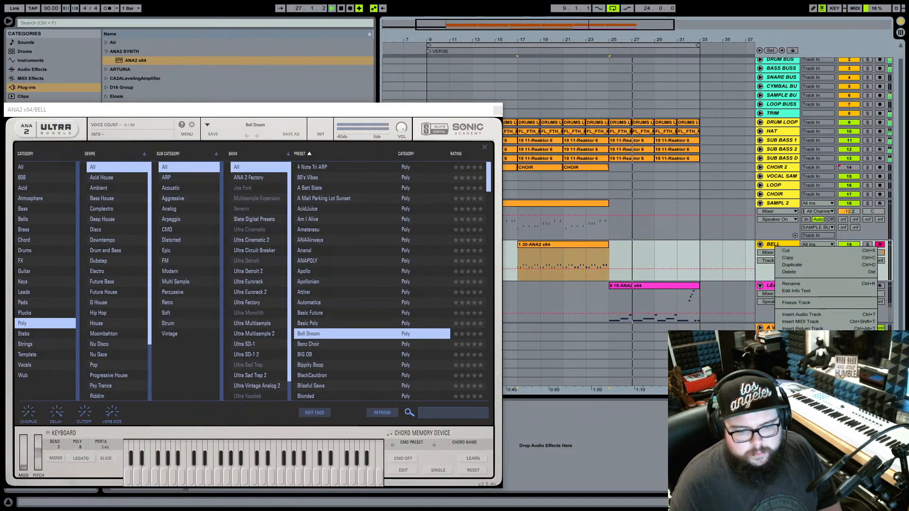
pyautogui.click(800, 402)
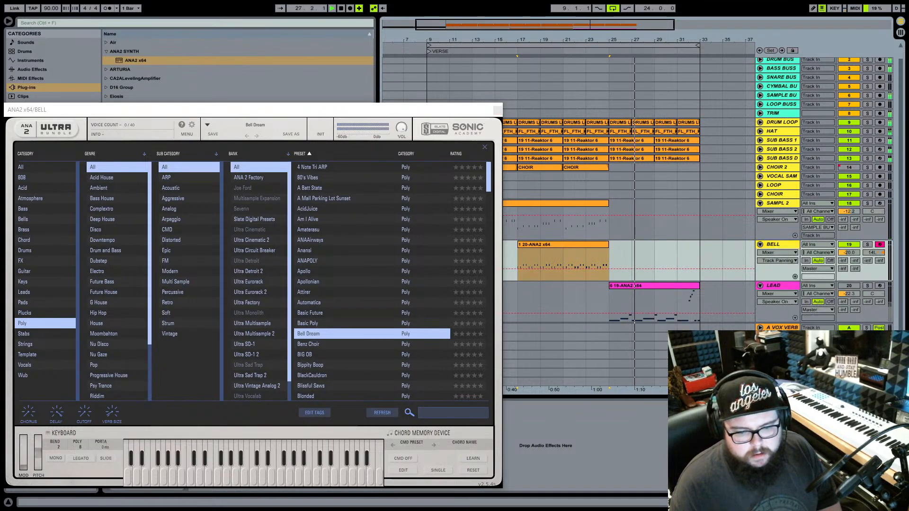
# Delete the LEAD track with its clip at bar 25 and close the ANA2 window.
pyautogui.click(674, 286)
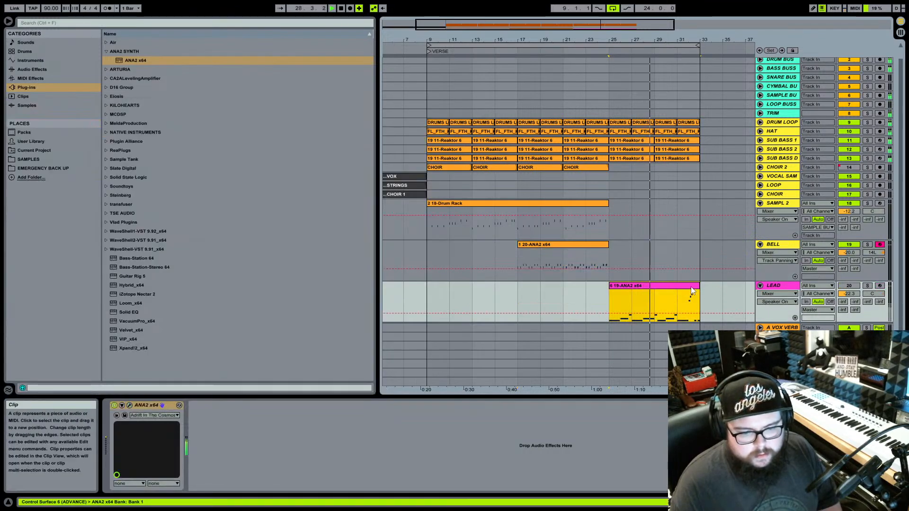
pyautogui.rightClick(771, 286)
pyautogui.click(797, 289)
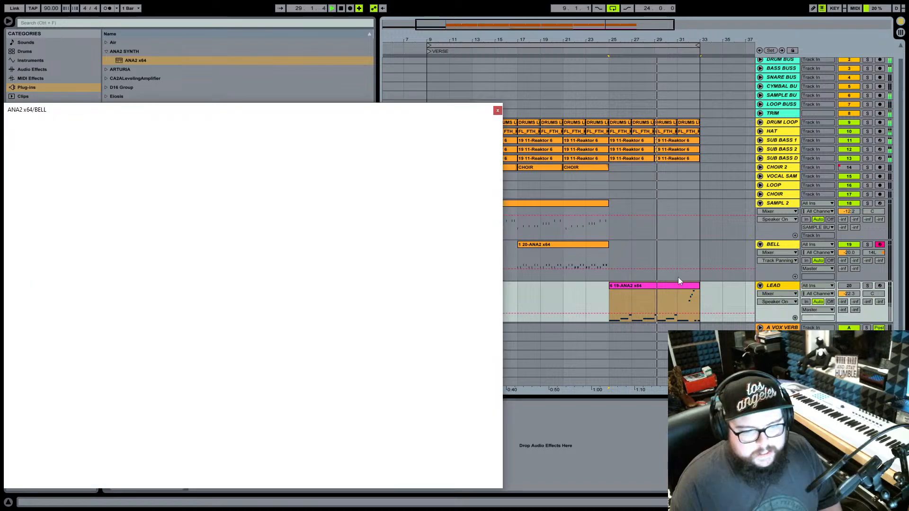
pyautogui.click(498, 111)
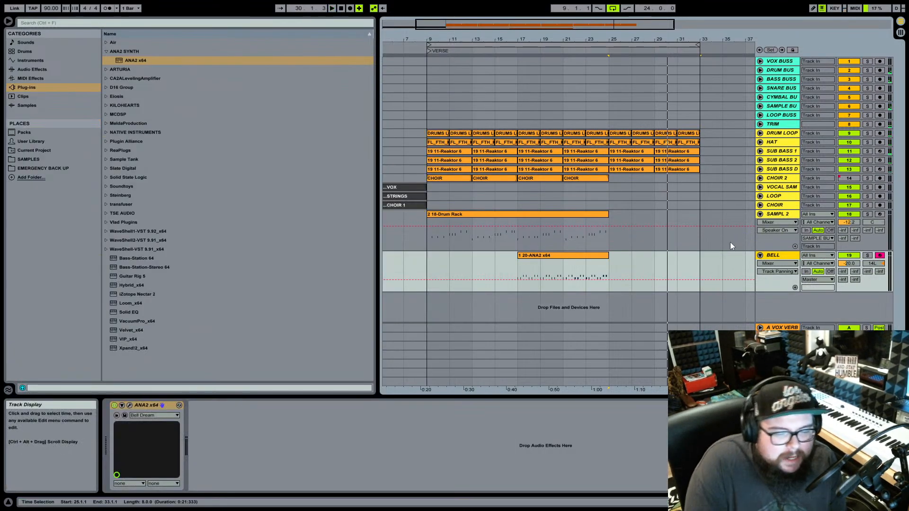
# Collapse the SAMPL 2 and BELL tracks and insert a new MIDI track below BELL.
pyautogui.click(760, 214)
pyautogui.click(760, 224)
pyautogui.rightClick(767, 237)
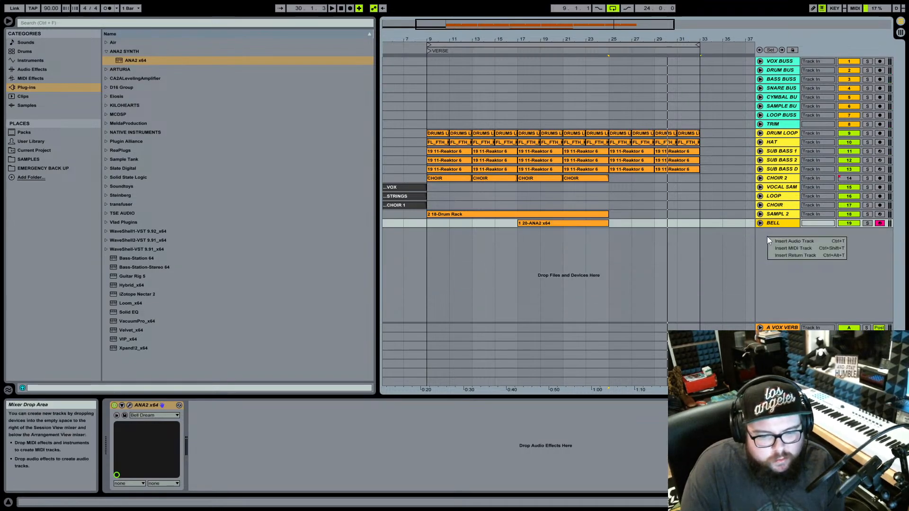
pyautogui.click(771, 249)
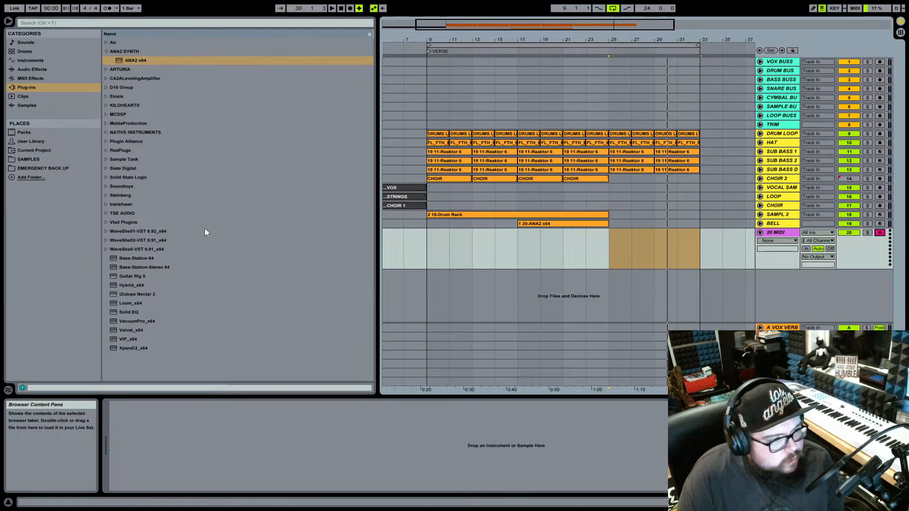
# Color the drum, hat and sub bass clips from bar 25 to 33 turquoise and set the loop to those 8 bars.
pyautogui.click(615, 134)
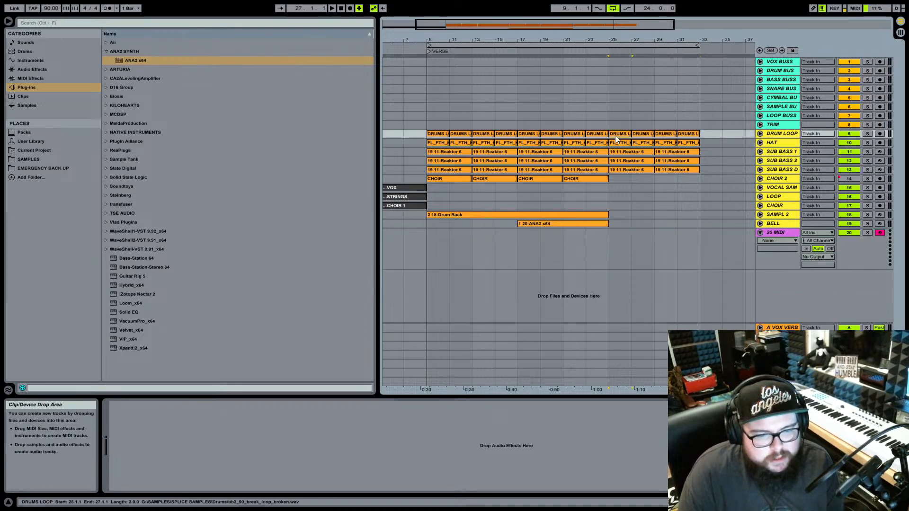
pyautogui.rightClick(678, 171)
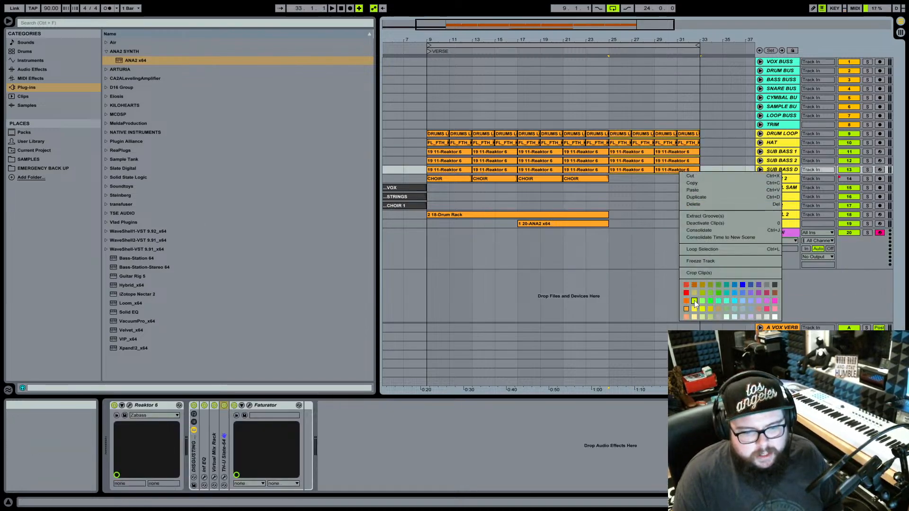
pyautogui.click(726, 302)
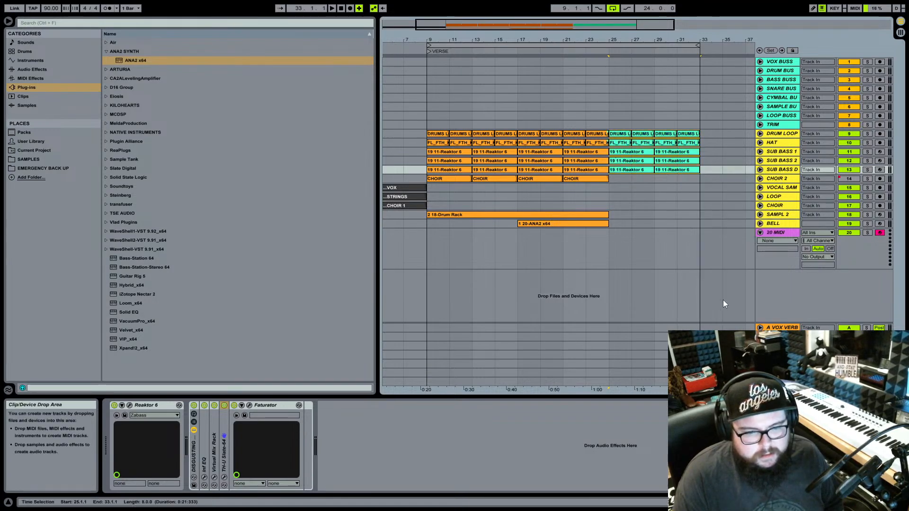
pyautogui.moveTo(429, 45); pyautogui.dragTo(613, 71)
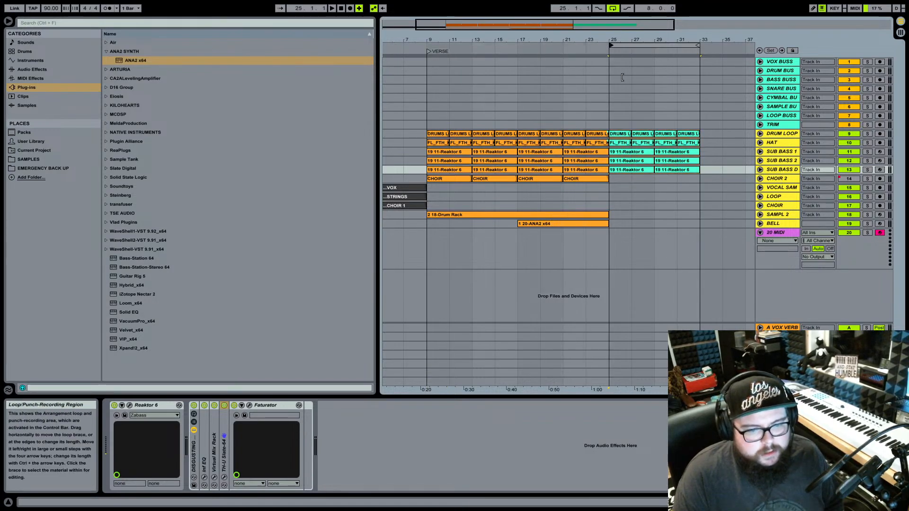
# Rename the clip on the BELL track as BELL and the clip on the SAMPL 2 track as SAMPLE.
pyautogui.click(431, 244)
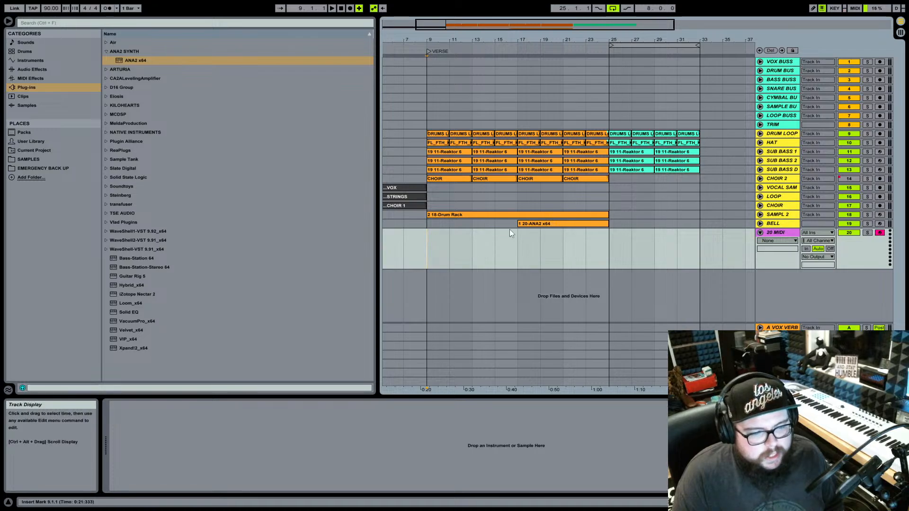
pyautogui.click(559, 226)
pyautogui.hotkey('ctrl', 'r')
pyautogui.write('BELL')
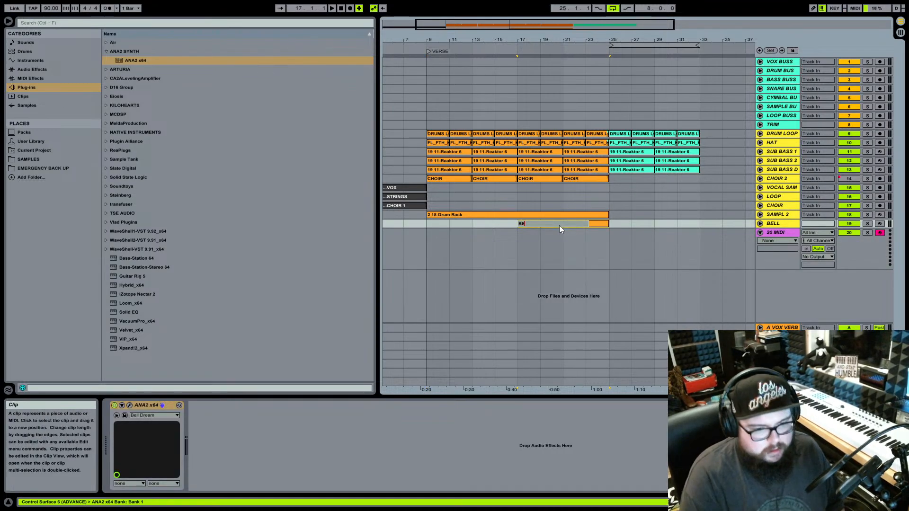
pyautogui.press('Return')
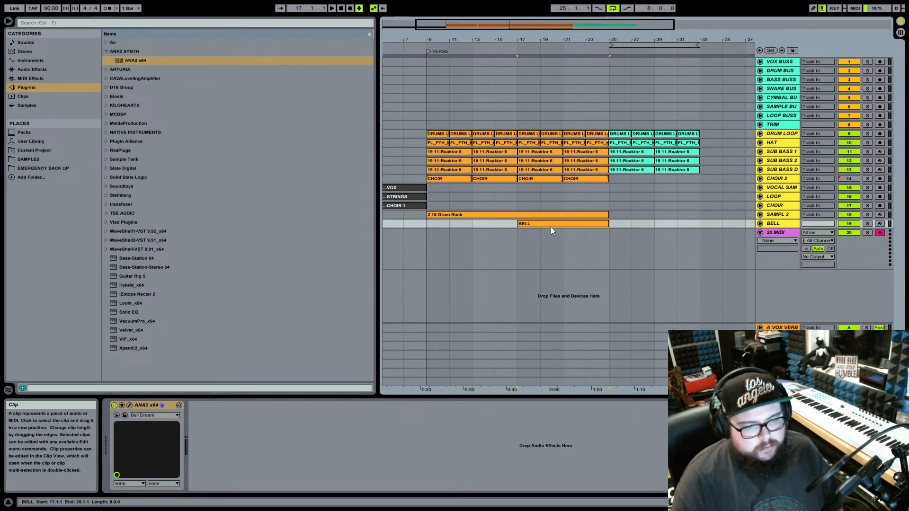
pyautogui.click(550, 217)
pyautogui.hotkey('ctrl', 'r')
pyautogui.write('SAMPLE')
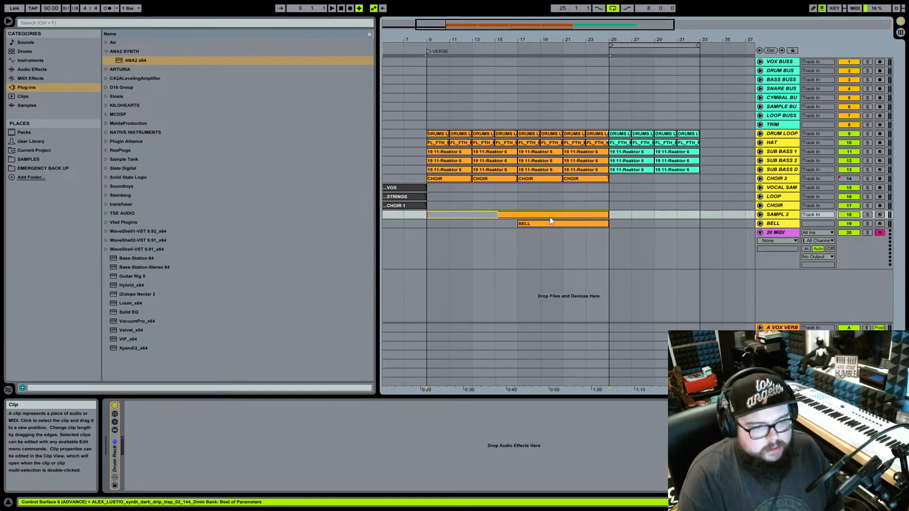
pyautogui.press('Return')
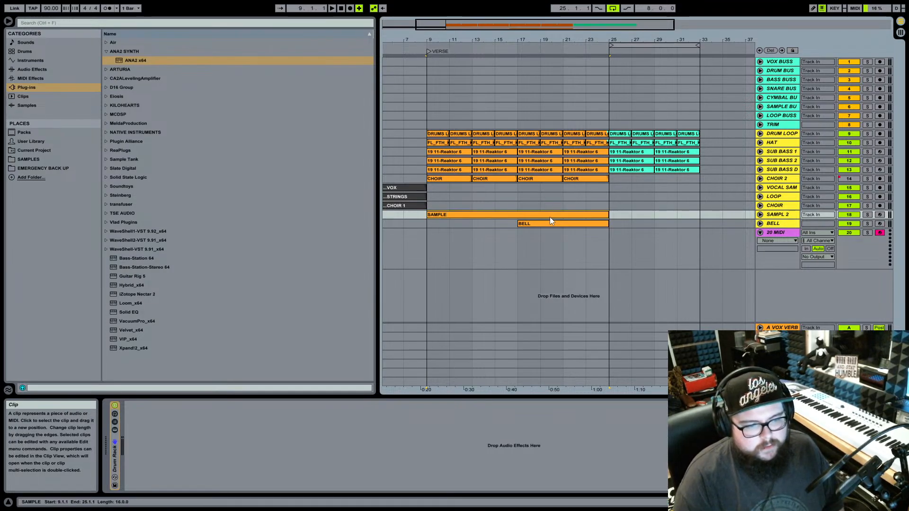
# Play from bar 9, load Arturia's Analog Lab V on the new MIDI track 20, and reposition its window.
pyautogui.press('space')
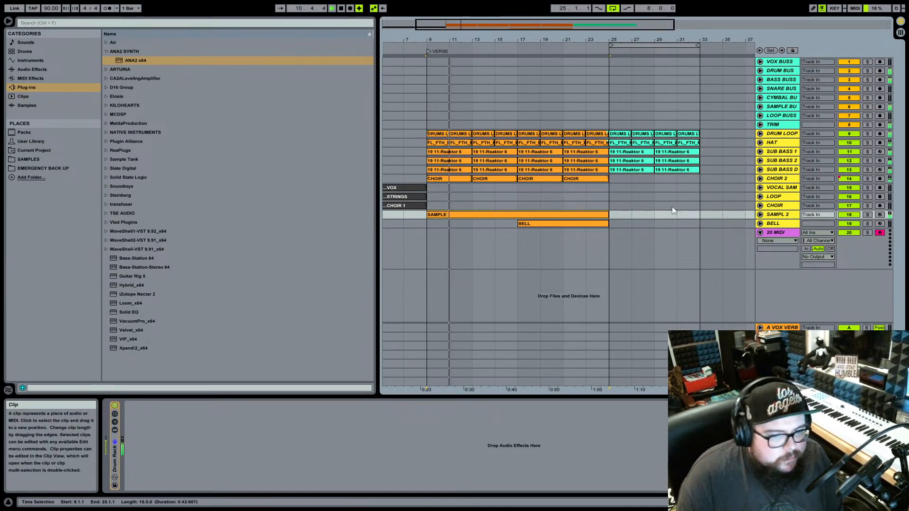
pyautogui.click(610, 247)
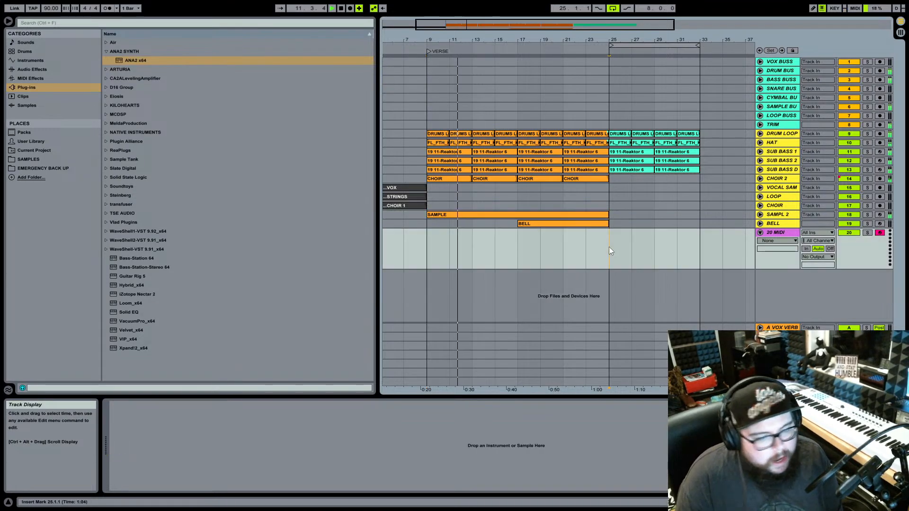
pyautogui.click(108, 64)
pyautogui.click(108, 69)
pyautogui.click(149, 87)
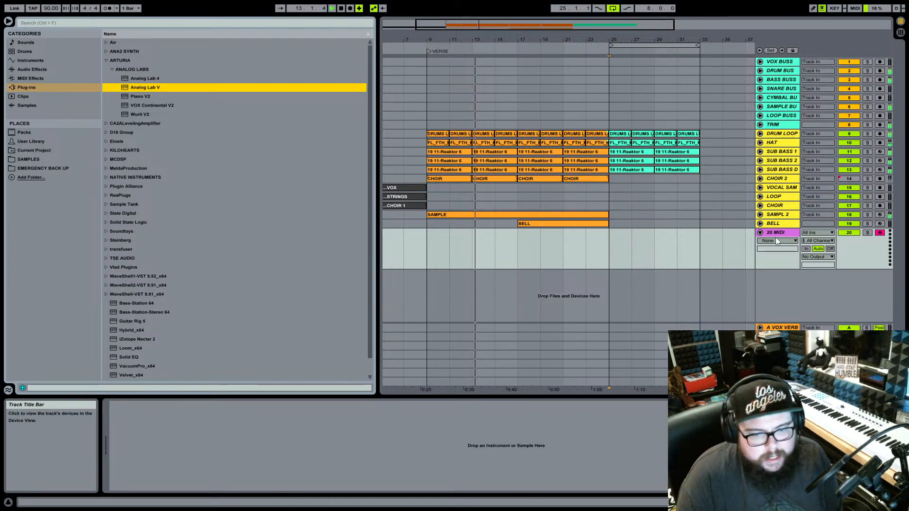
pyautogui.click(777, 233)
pyautogui.doubleClick(163, 88)
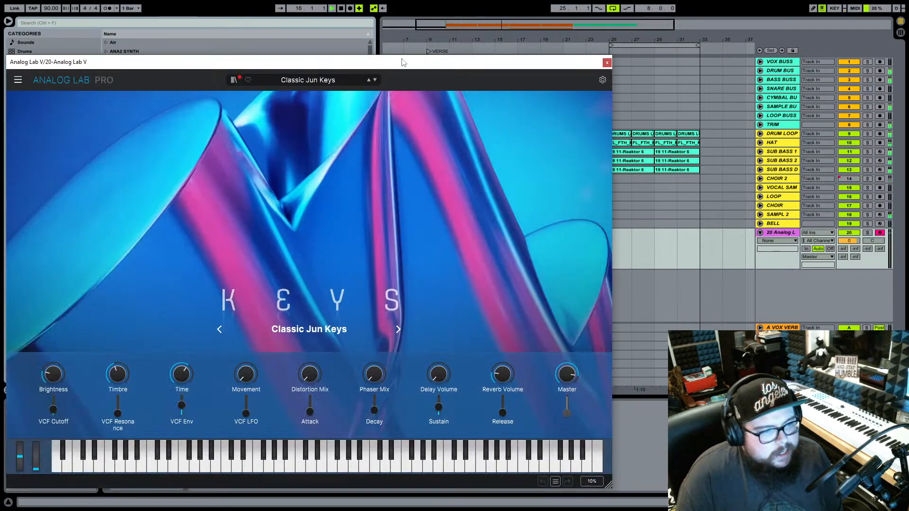
pyautogui.moveTo(399, 62); pyautogui.dragTo(563, 35)
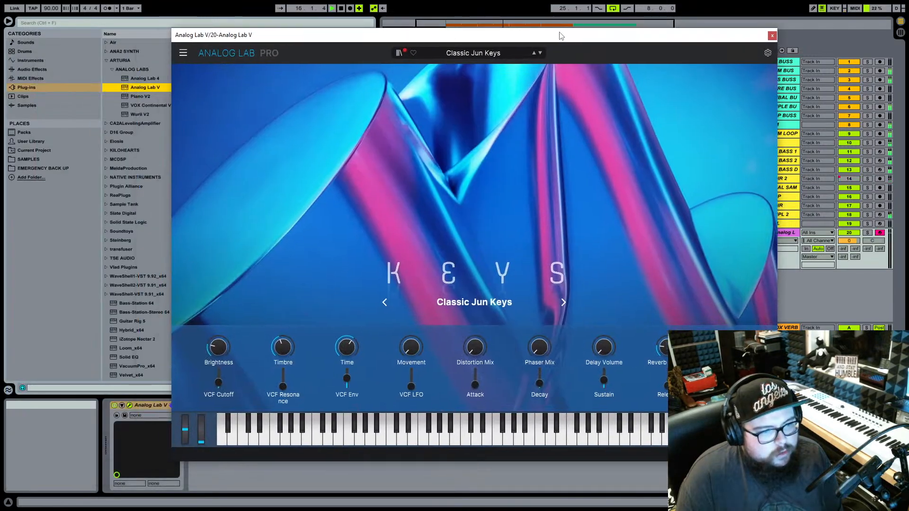
# Open Analog Lab's preset browser and look through its sound types, Explore and Sound Banks pages before returning to Home.
pyautogui.click(399, 53)
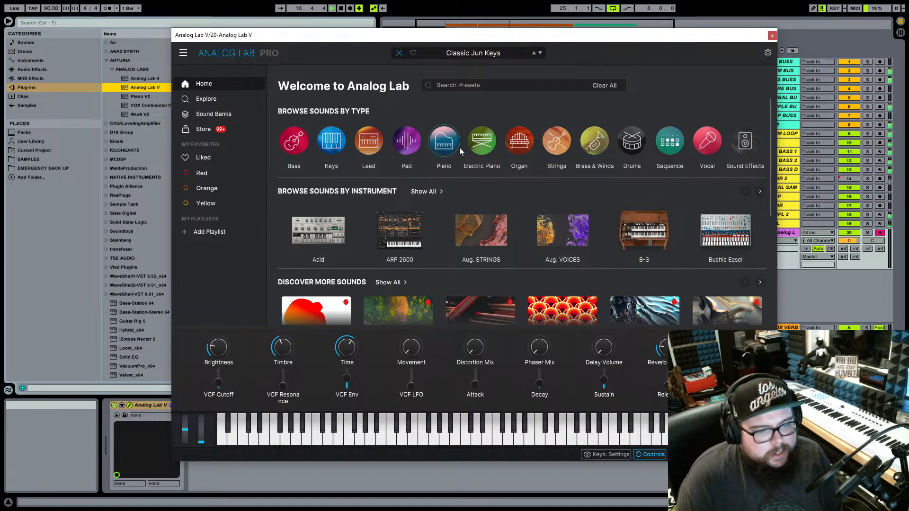
pyautogui.moveTo(470, 150)
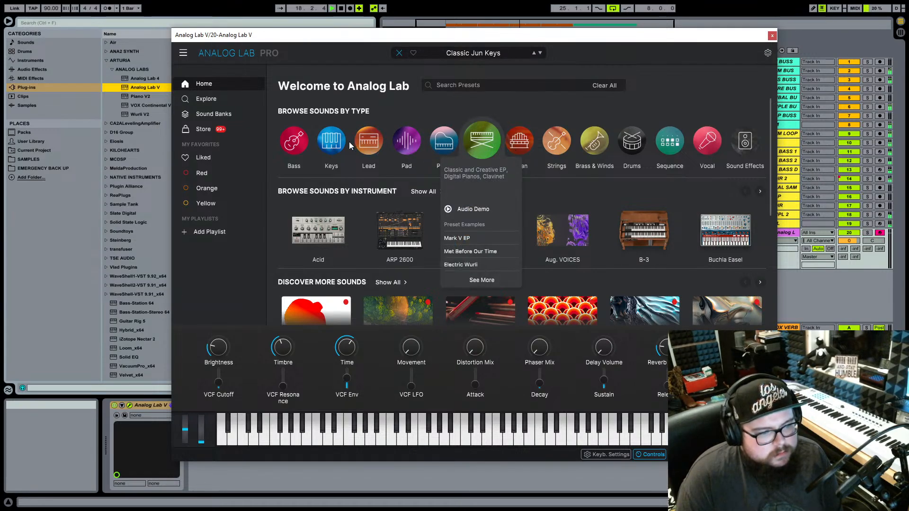
pyautogui.moveTo(339, 147)
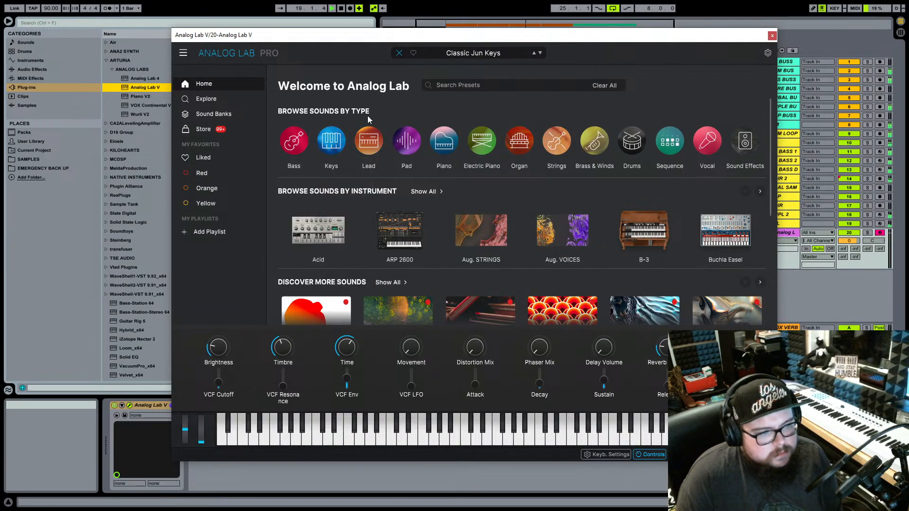
pyautogui.click(225, 100)
pyautogui.click(215, 116)
pyautogui.click(213, 100)
pyautogui.click(204, 84)
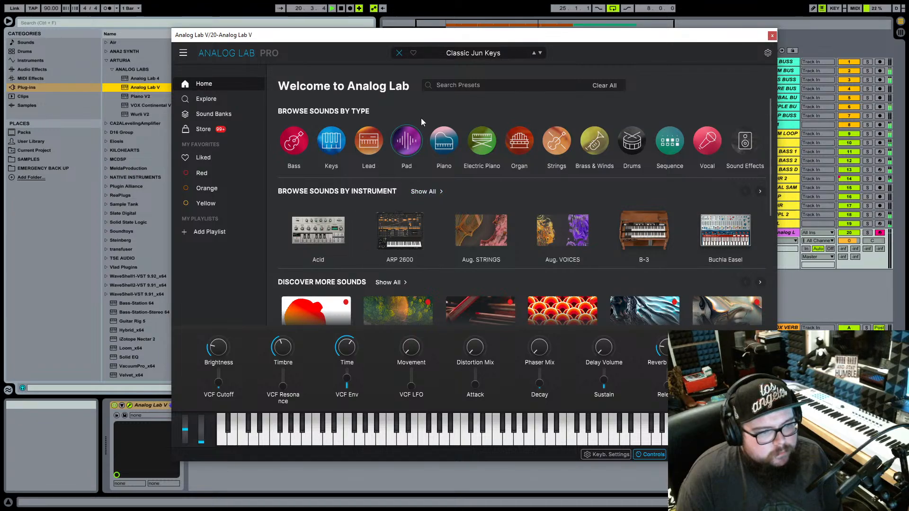
# Expand Analog Lab's list of sounds by instrument and open the full preset list of the Modular synthesizer.
pyautogui.click(430, 192)
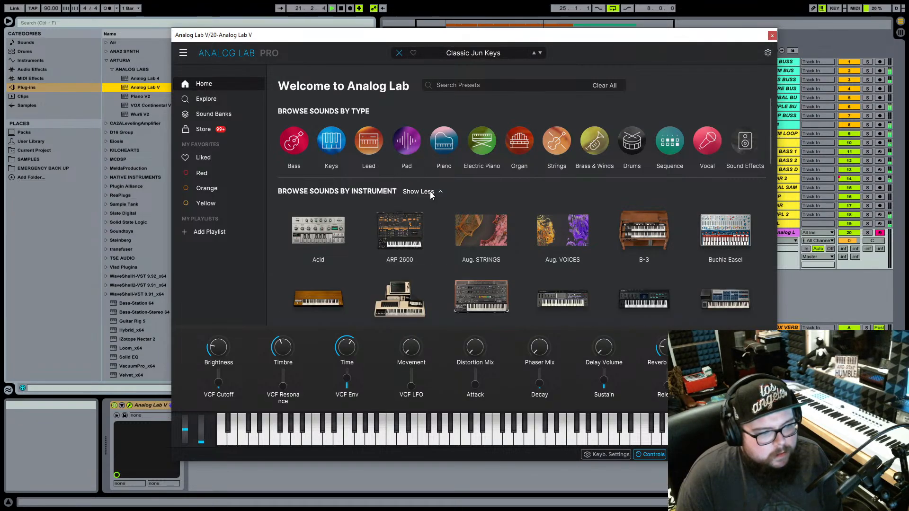
pyautogui.scroll(-5, 521, 189)
pyautogui.scroll(1, 616, 184)
pyautogui.scroll(-3, 598, 192)
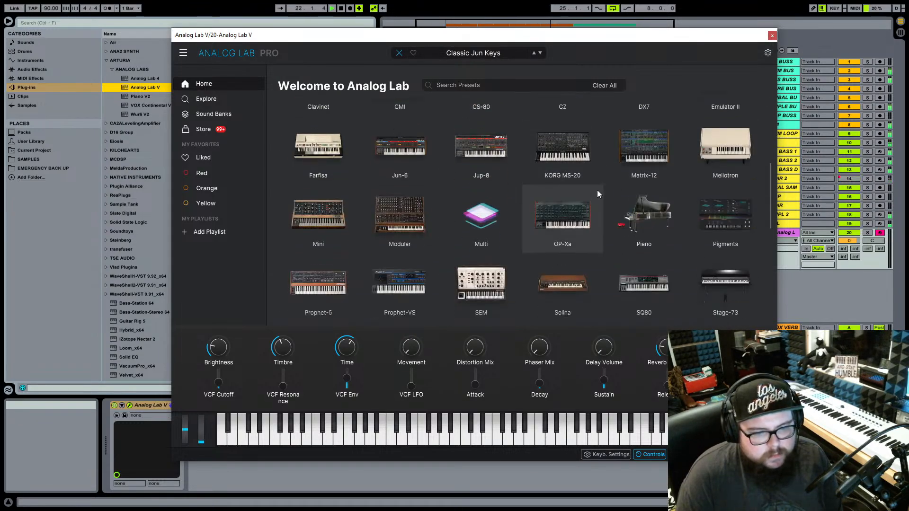
pyautogui.scroll(1, 598, 191)
pyautogui.scroll(-3, 567, 203)
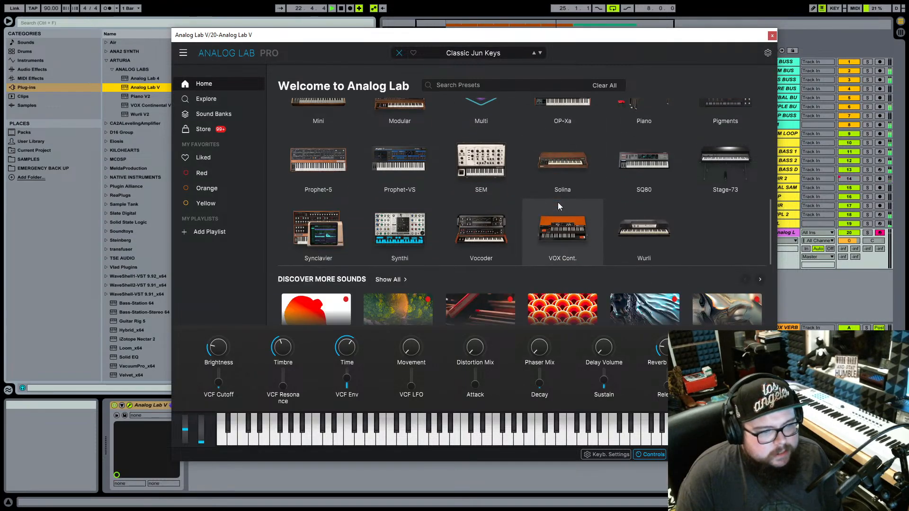
pyautogui.scroll(2, 558, 203)
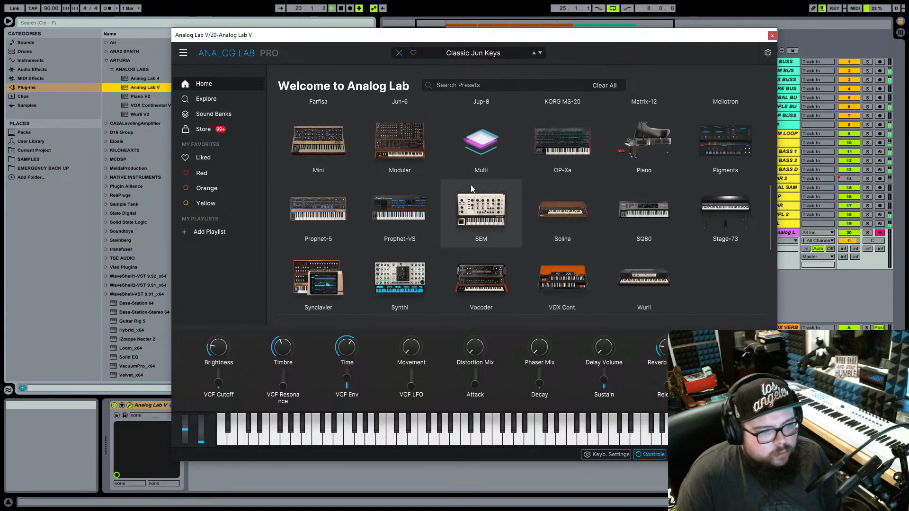
pyautogui.click(420, 170)
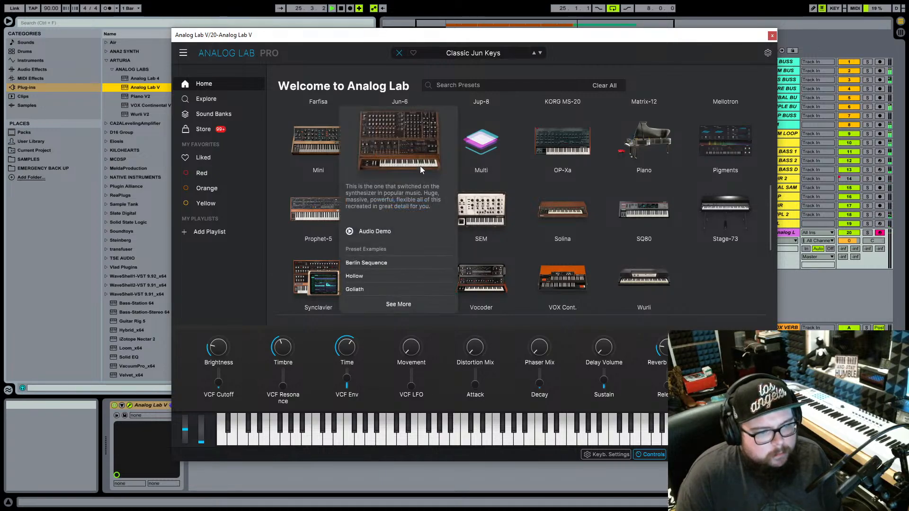
pyautogui.click(405, 308)
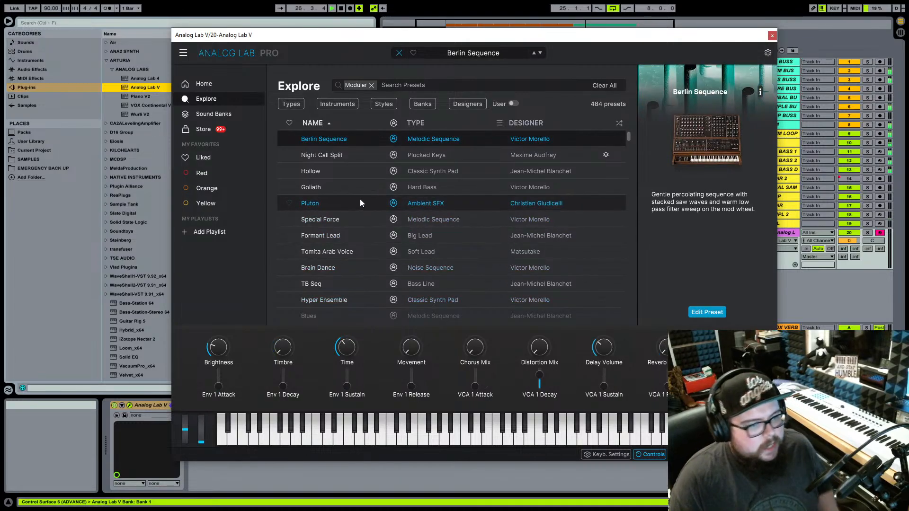
# Audition the Night Call Split preset, lowering track 20's volume to -12.3 and moving the plug-in window clear of the arrangement.
pyautogui.click(437, 157)
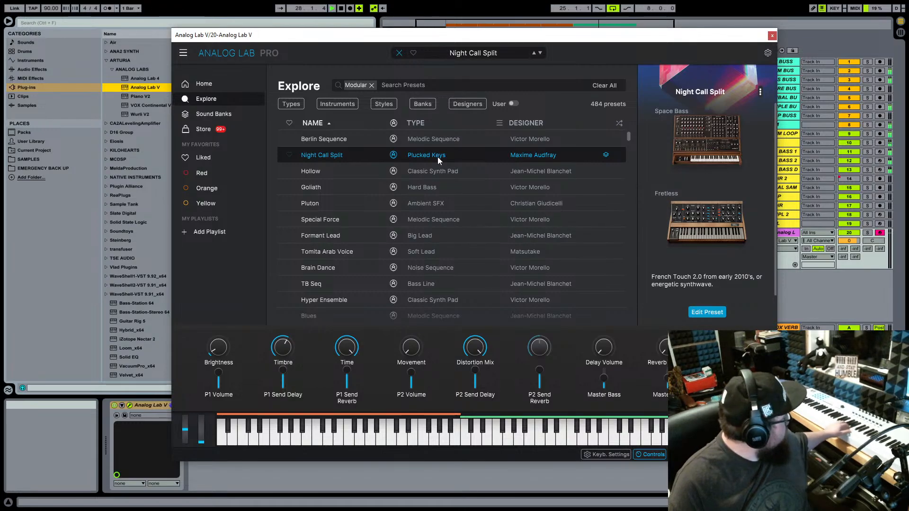
pyautogui.moveTo(848, 241); pyautogui.dragTo(848, 275)
pyautogui.moveTo(753, 35); pyautogui.dragTo(711, 238)
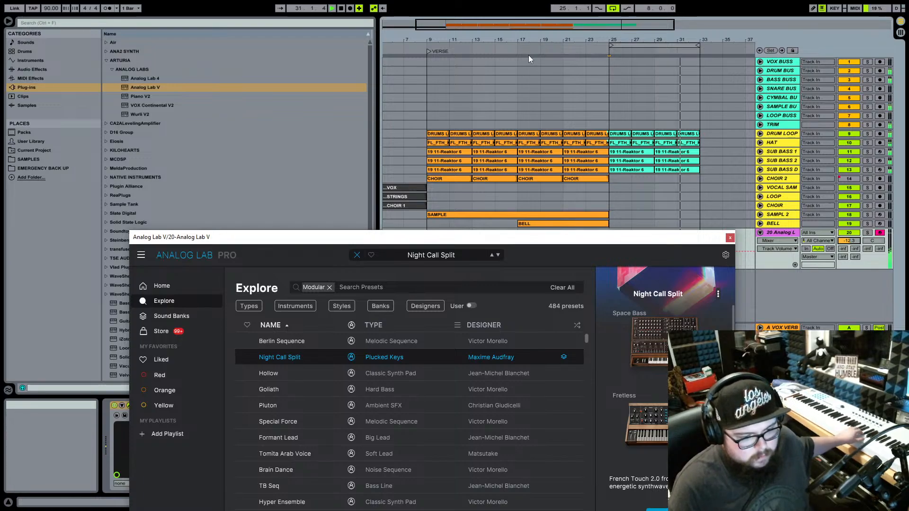
# Load the Hollow classic synth pad preset, close the Analog Lab V window, and stop playback.
pyautogui.click(385, 377)
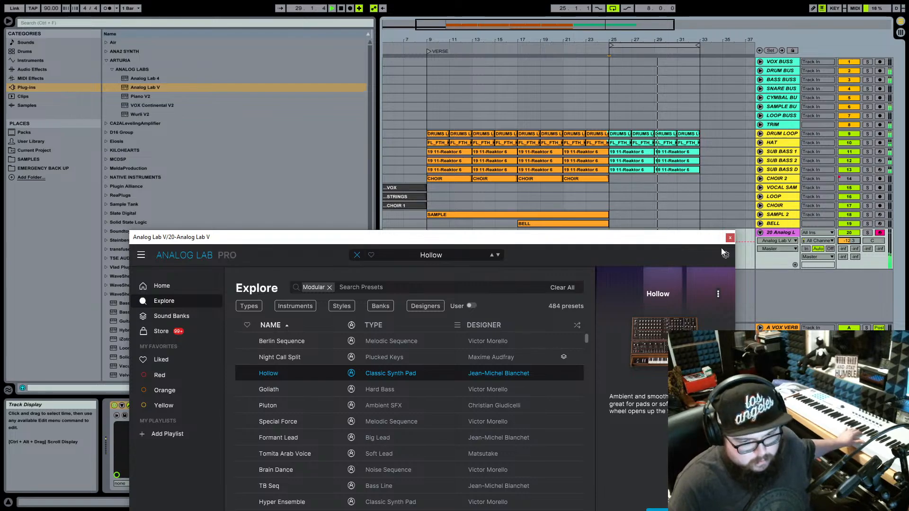
pyautogui.click(731, 238)
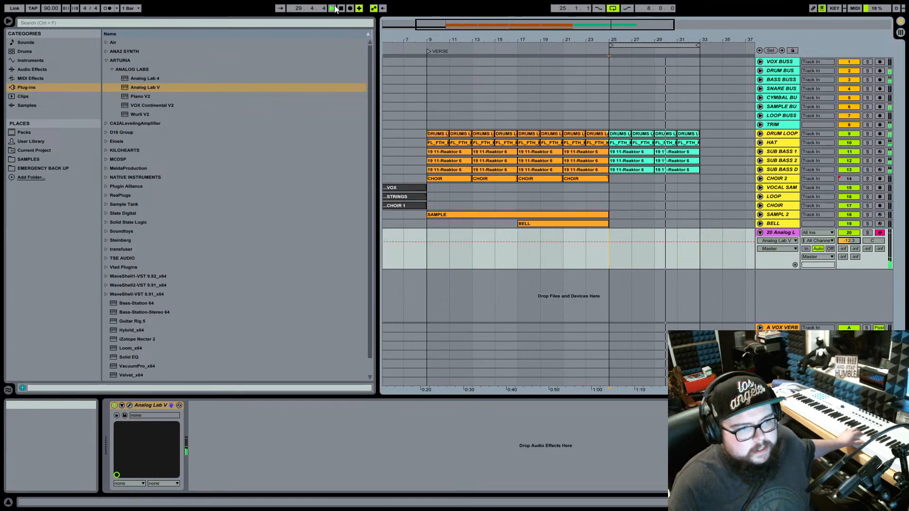
pyautogui.press('space')
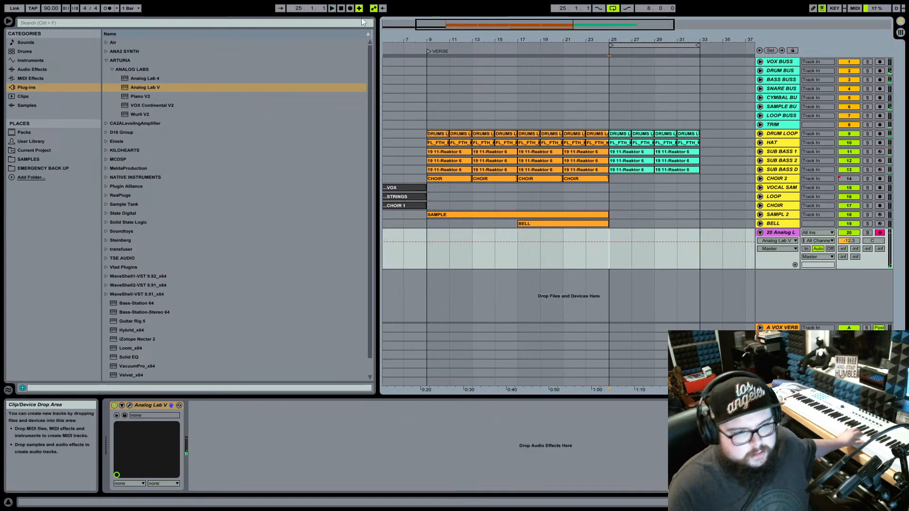
# Record an 8-bar MIDI part on track 20 from bar 25 to 33, play it back and open the clip's notes.
pyautogui.click(350, 9)
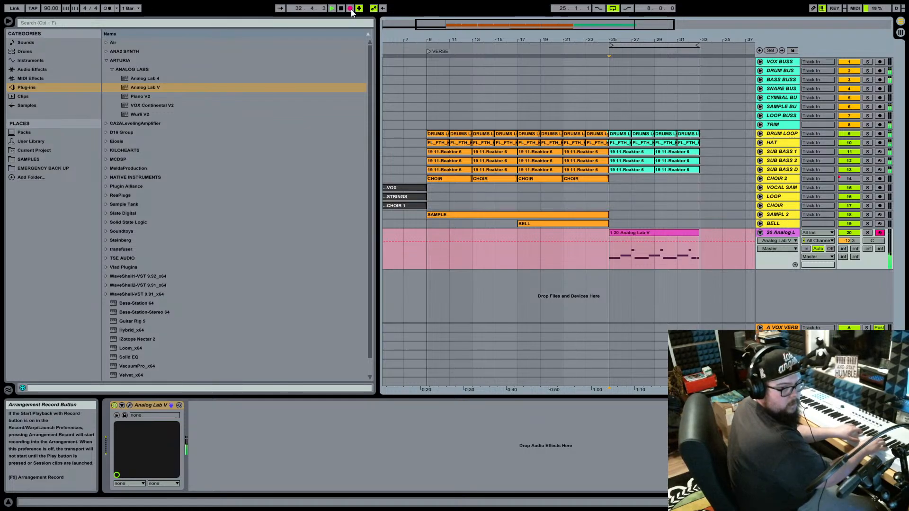
pyautogui.press('space')
pyautogui.press('space')
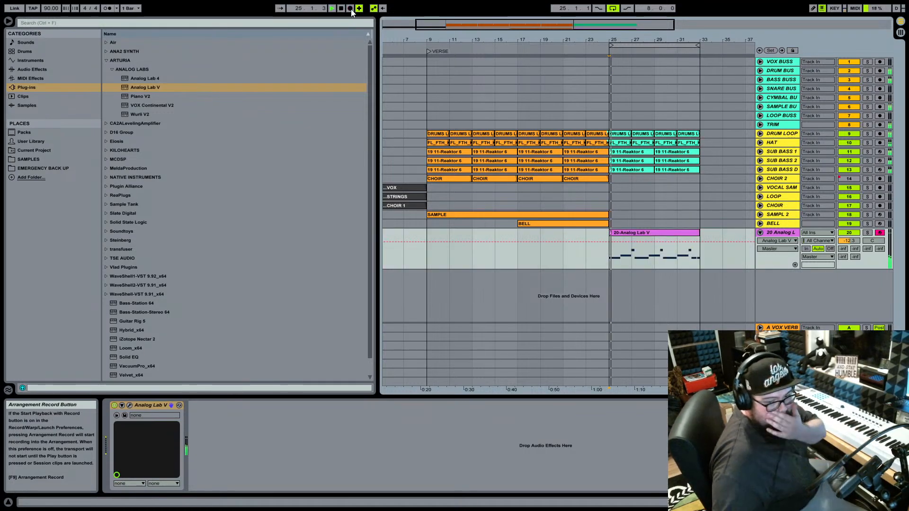
pyautogui.doubleClick(638, 232)
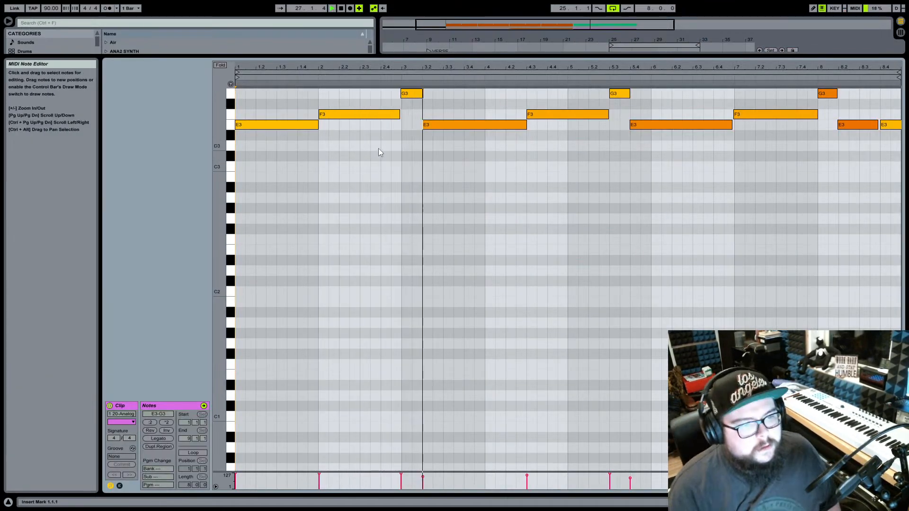
# Trim the E3 note starting in bar 3 to end at bar 4, move the following F3, G3 and E3 notes earlier, and end that E3 at bar 6.
pyautogui.scroll(4, 596, 139)
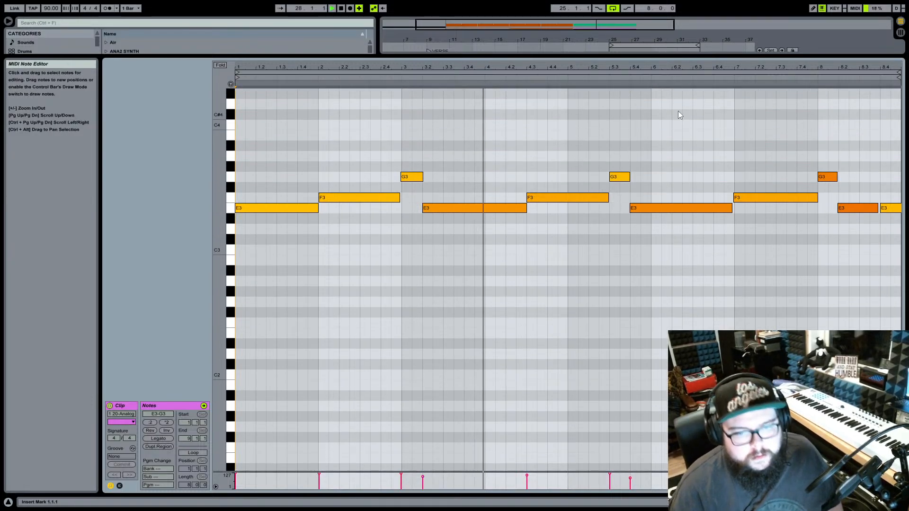
pyautogui.moveTo(655, 65); pyautogui.dragTo(654, 69)
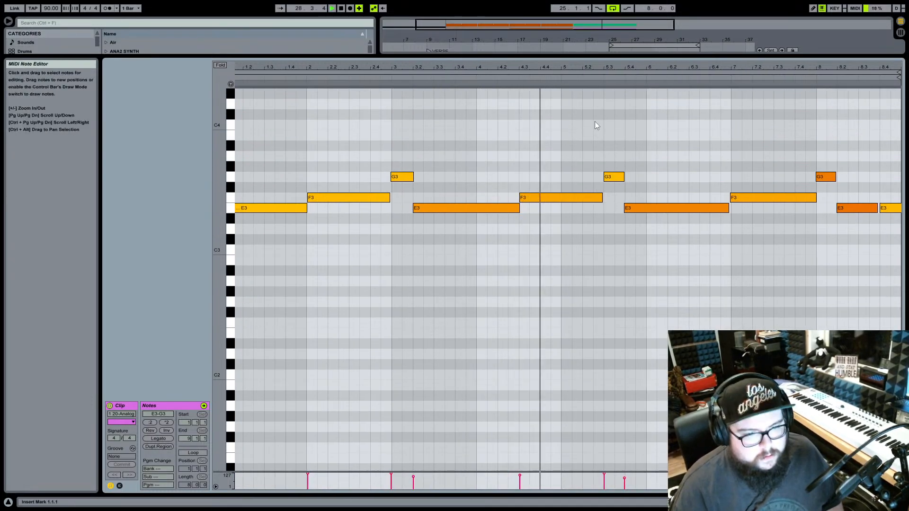
pyautogui.click(484, 72)
pyautogui.moveTo(490, 68); pyautogui.dragTo(490, 61)
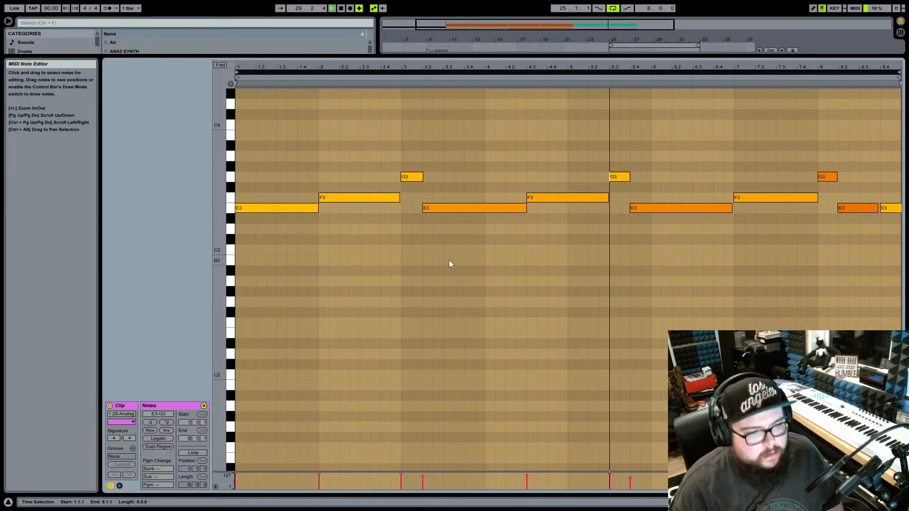
pyautogui.click(515, 222)
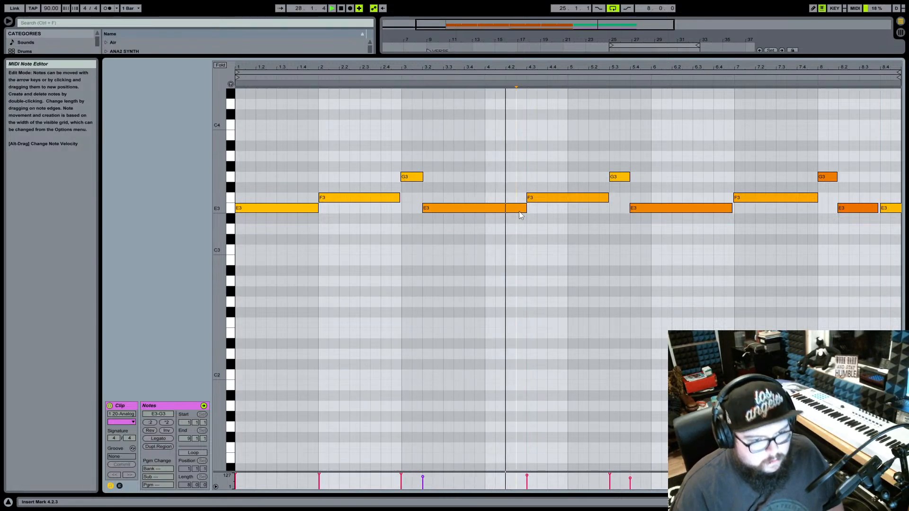
pyautogui.press('space')
pyautogui.moveTo(525, 208); pyautogui.dragTo(485, 209)
pyautogui.moveTo(554, 160); pyautogui.dragTo(519, 201)
pyautogui.press('space')
pyautogui.moveTo(639, 208); pyautogui.dragTo(597, 208)
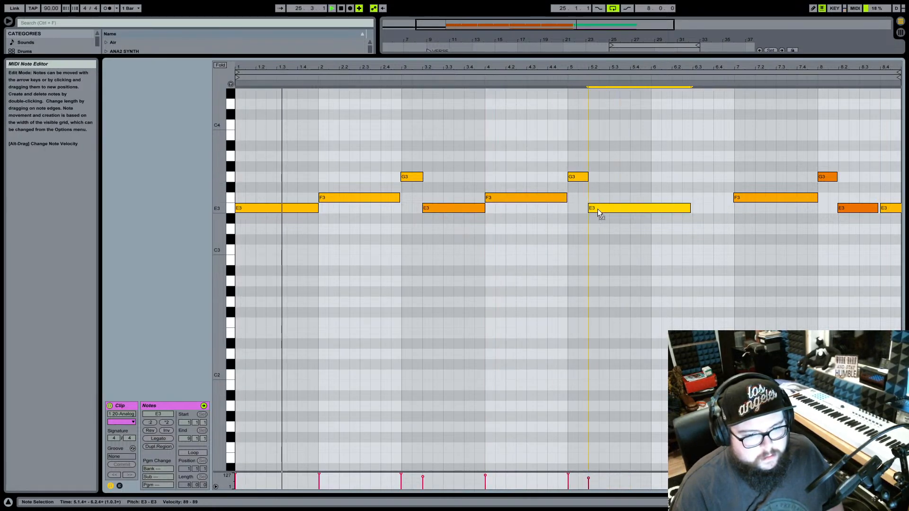
pyautogui.moveTo(690, 210); pyautogui.dragTo(651, 212)
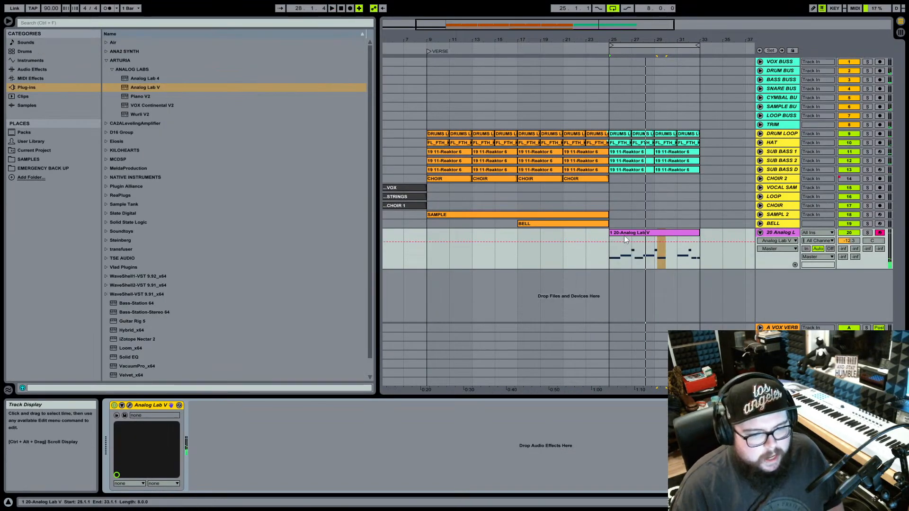
# Delete the Analog Lab V clip spanning bars 25 to 33 and place the insert marker at bar 25.
pyautogui.rightClick(626, 235)
pyautogui.press('Escape')
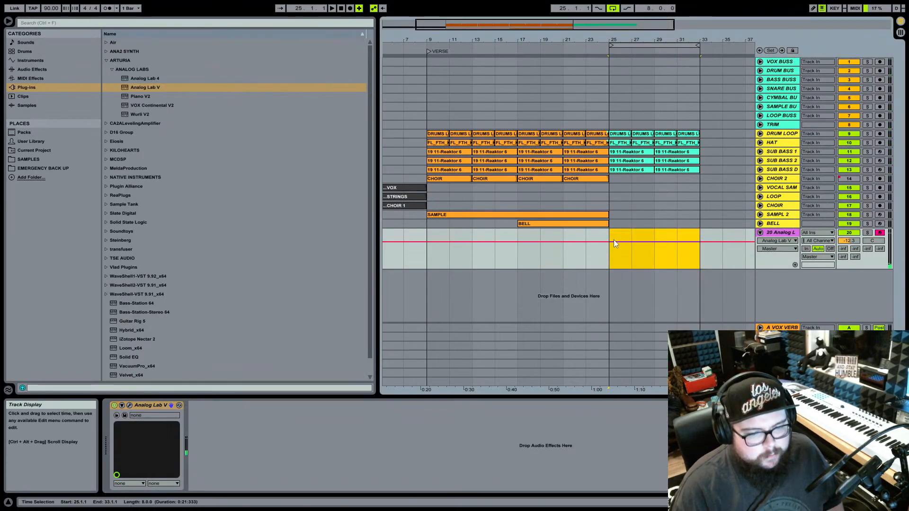
pyautogui.click(609, 238)
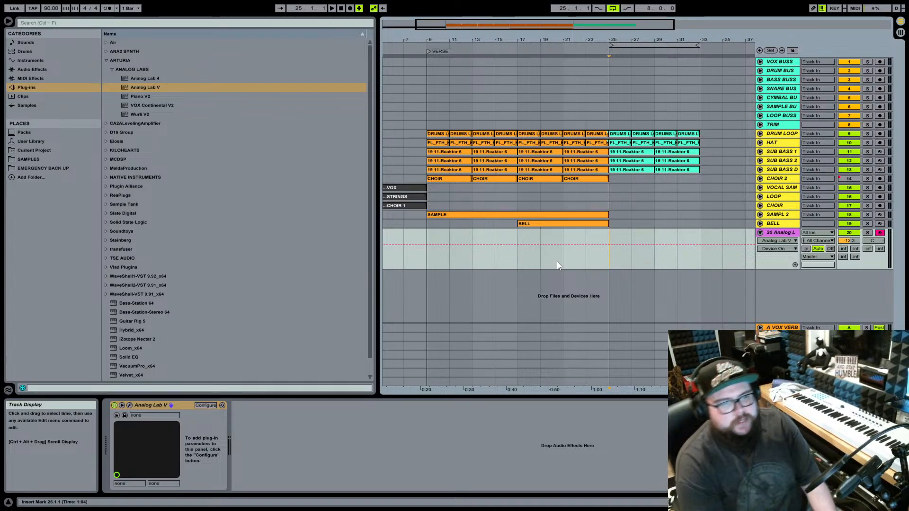
# Record a new MIDI take on the Analog Lab V track from bar 25 and trim the clip to end at bar 29.
pyautogui.press('F9')
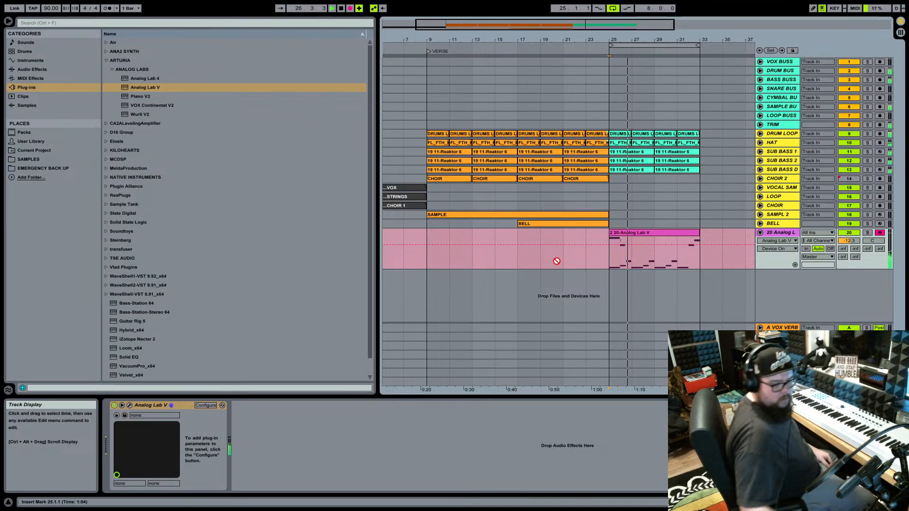
pyautogui.press('space')
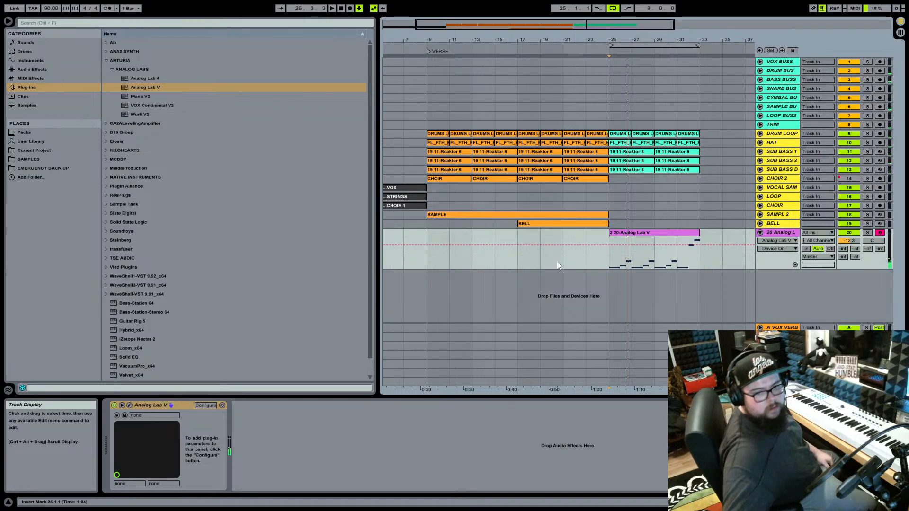
pyautogui.click(699, 234)
pyautogui.moveTo(698, 234); pyautogui.dragTo(655, 234)
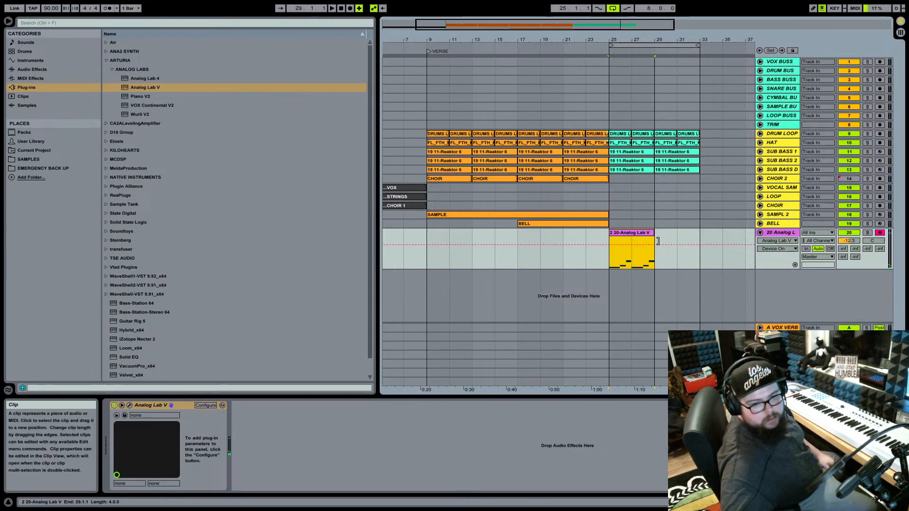
# Record a second take on the Analog Lab V track from bar 29 and undo it.
pyautogui.click(657, 244)
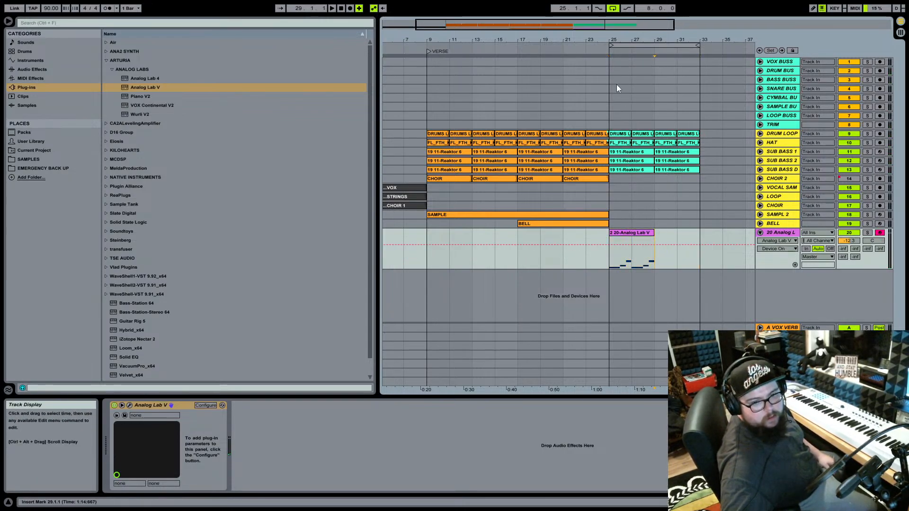
pyautogui.click(351, 9)
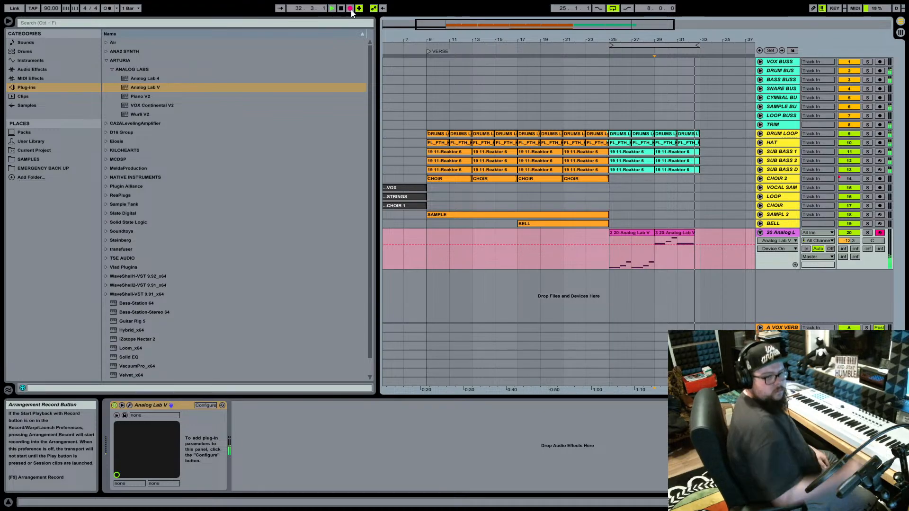
pyautogui.press('space')
pyautogui.hotkey('ctrl', 'z')
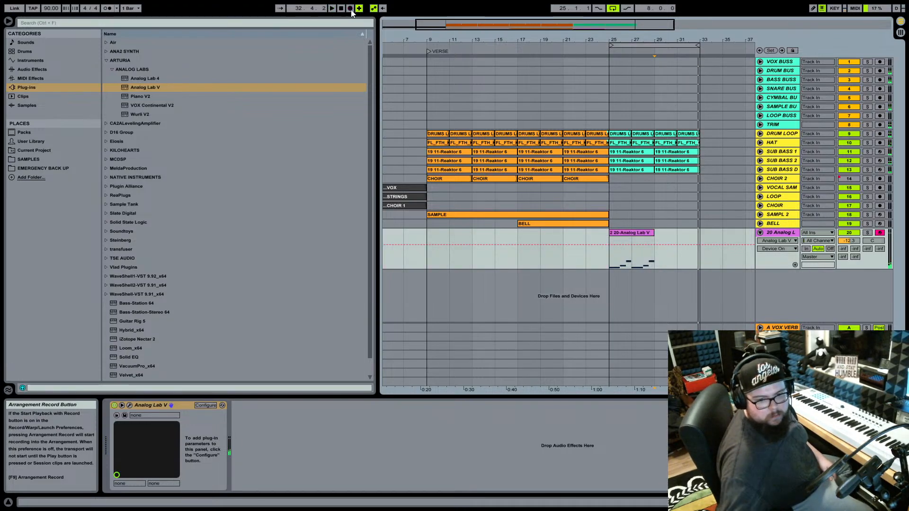
# Duplicate the four-bar Analog Lab V clip so a copy starts at bar 29.
pyautogui.click(627, 232)
pyautogui.press('space')
pyautogui.hotkey('ctrl', 'd')
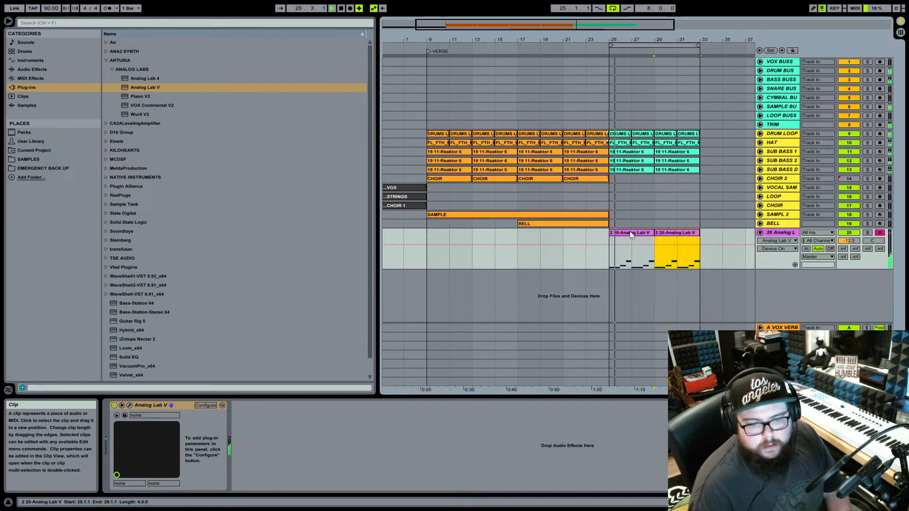
# Transpose all notes in the duplicated clip at bar 29 up one octave, to the range E4–F5.
pyautogui.doubleClick(681, 233)
pyautogui.hotkey('ctrl', 'a')
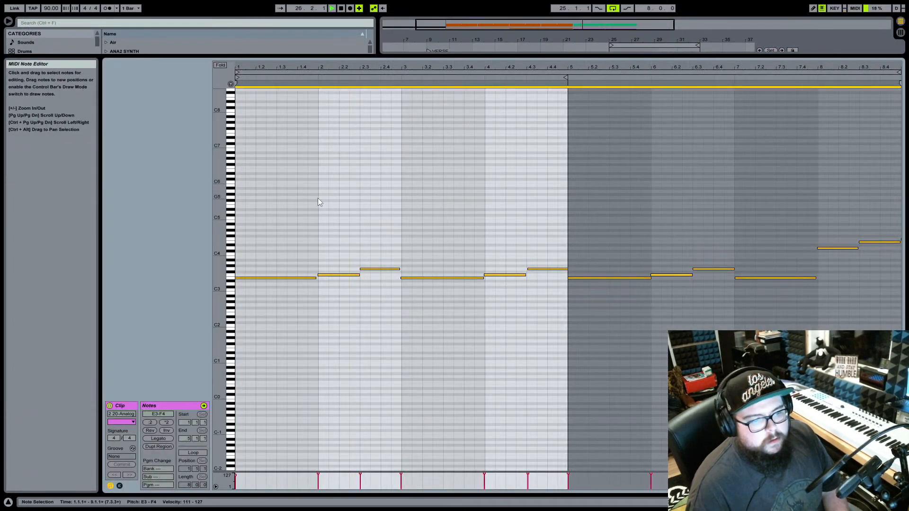
pyautogui.press('Up')
pyautogui.press('Up')
pyautogui.press('Up')
pyautogui.press('Up')
pyautogui.press('Up')
pyautogui.press('Up')
pyautogui.press('Up')
pyautogui.press('Up')
pyautogui.press('Up')
pyautogui.press('Up')
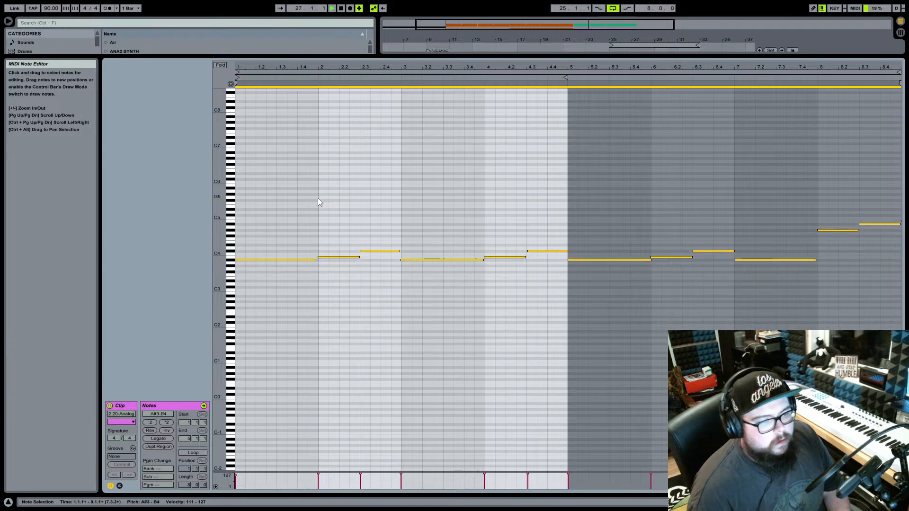
pyautogui.press('Up')
pyautogui.press('Up')
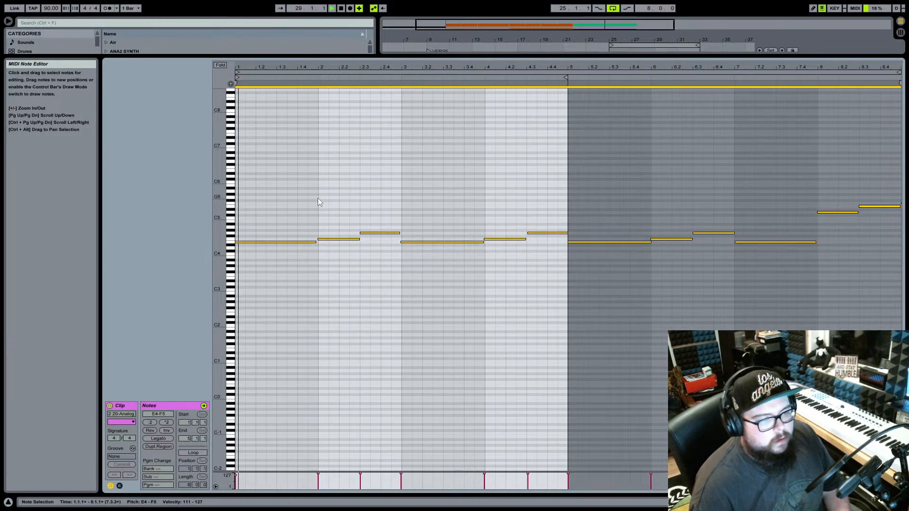
pyautogui.hotkey('shift', 'Tab')
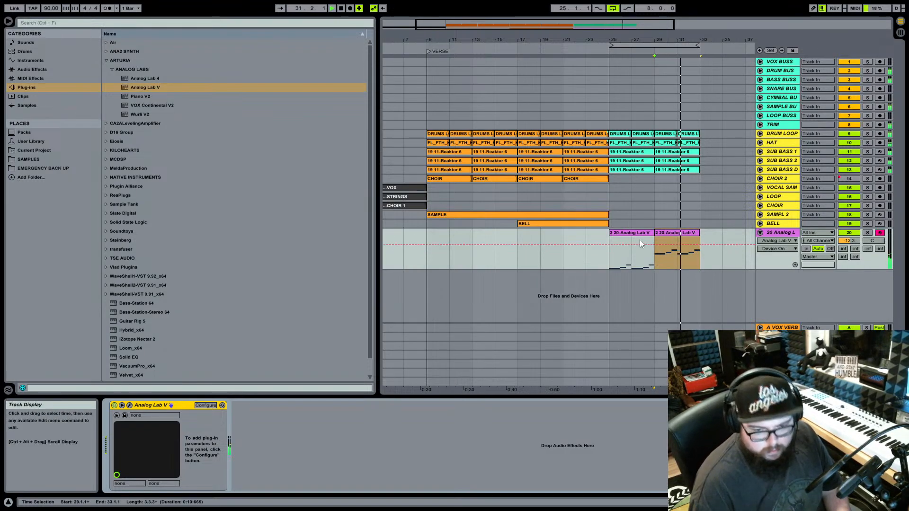
# Rename the Analog Lab V track as PAD.
pyautogui.click(780, 235)
pyautogui.hotkey('ctrl', 'r')
pyautogui.write('PAD')
pyautogui.press('Return')
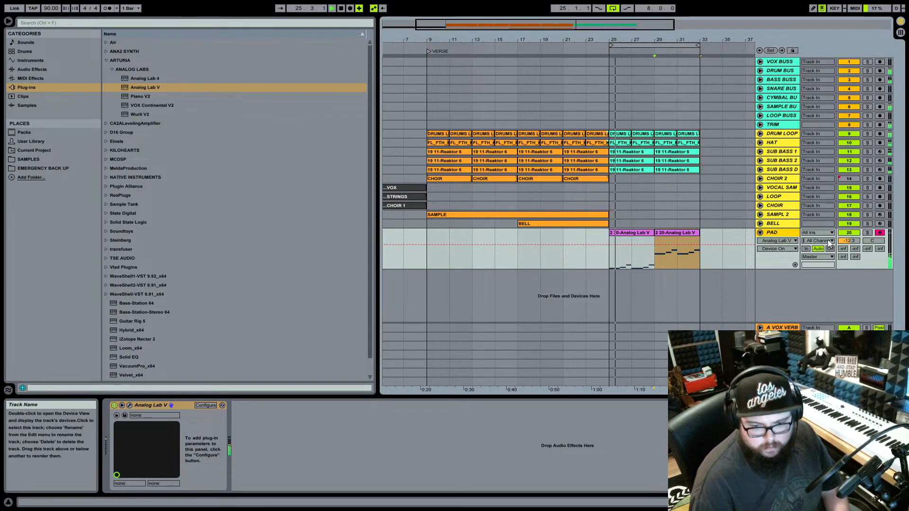
# Check the PAD track's output destinations, and add a new bus track directly below LOOP BUSS named PAD BUSS.
pyautogui.click(819, 259)
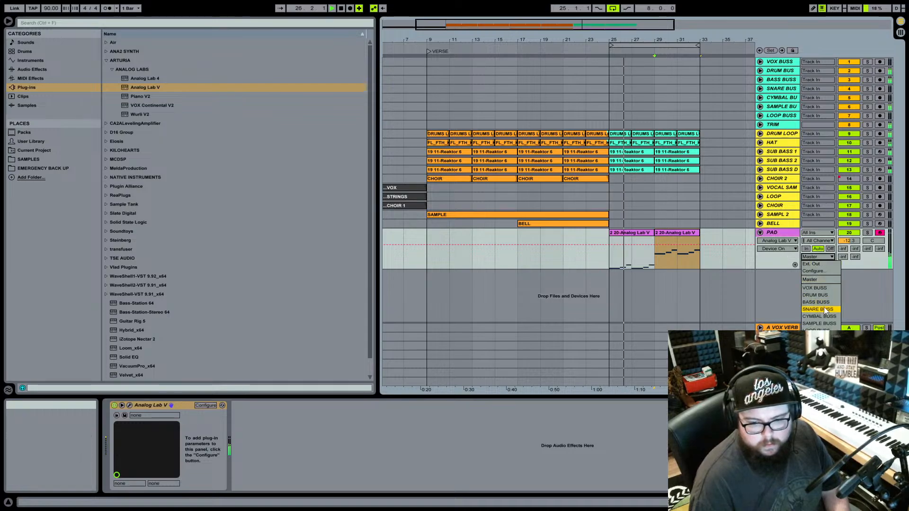
pyautogui.click(788, 235)
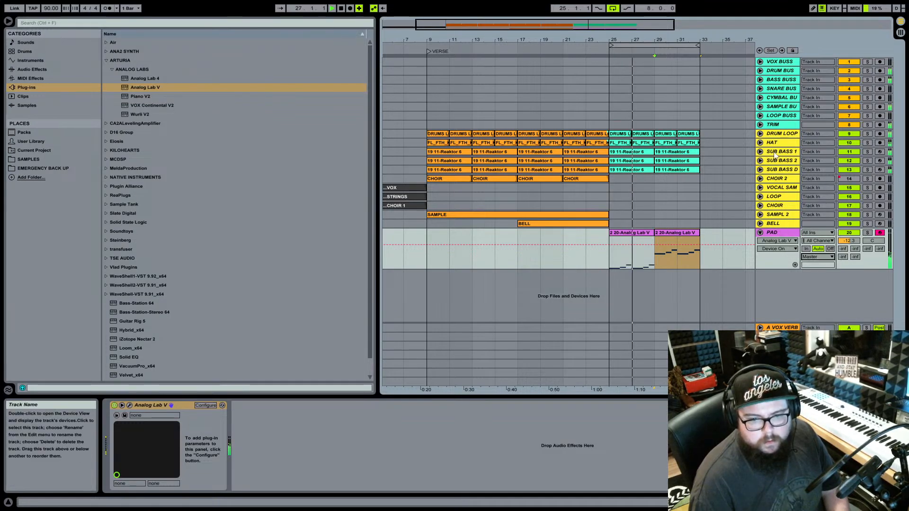
pyautogui.click(777, 117)
pyautogui.hotkey('ctrl', 't')
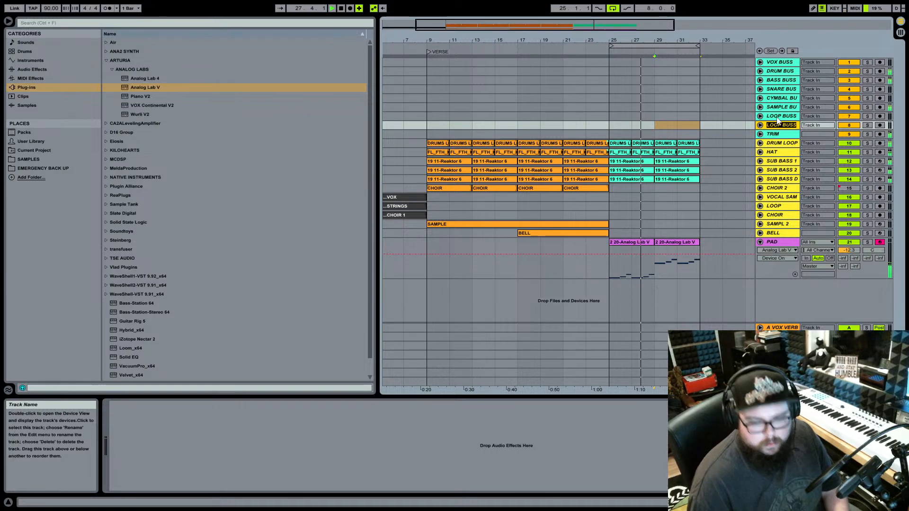
pyautogui.write('PAD BUSS')
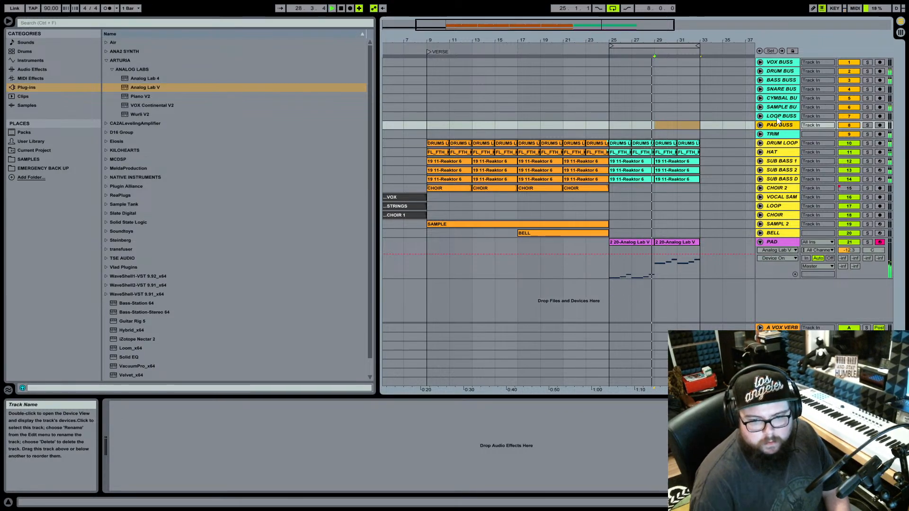
pyautogui.press('Return')
# Route the PAD track's output to PAD BUSS and raise its track volume to -10.3 dB.
pyautogui.click(787, 245)
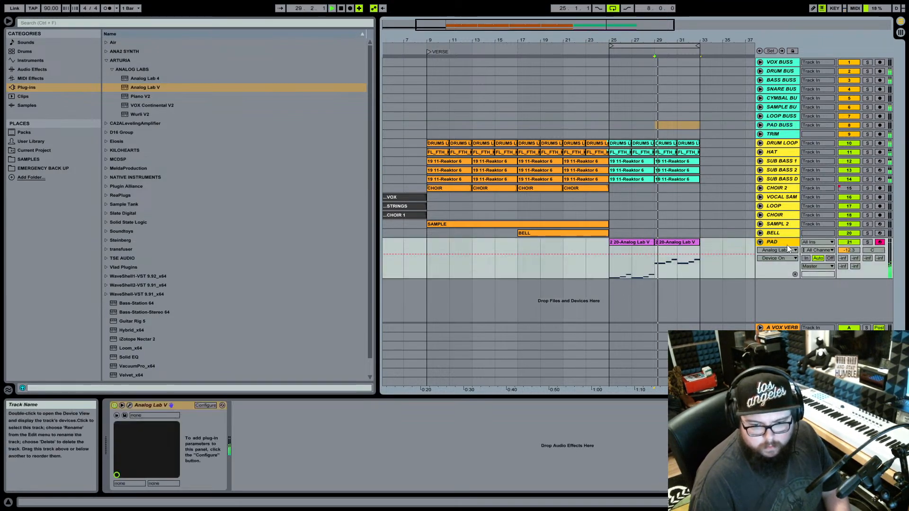
pyautogui.click(816, 267)
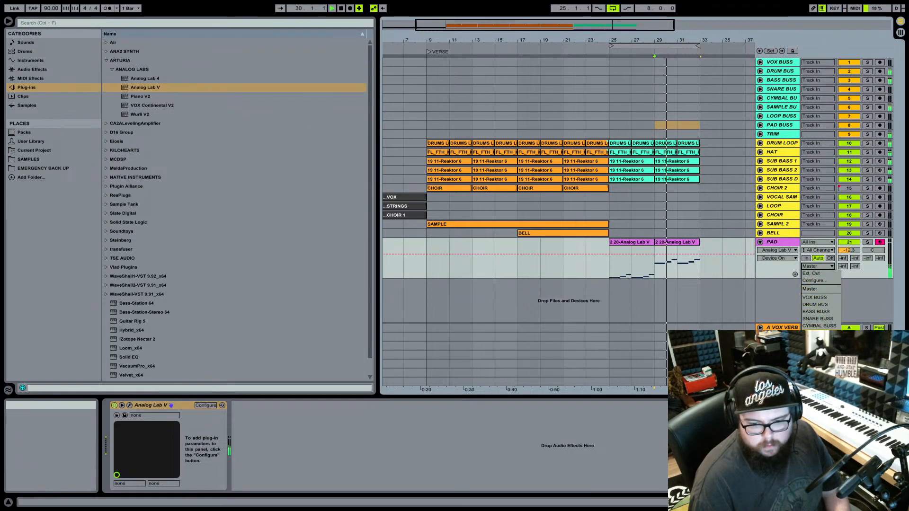
pyautogui.click(819, 314)
pyautogui.moveTo(850, 251); pyautogui.dragTo(855, 252)
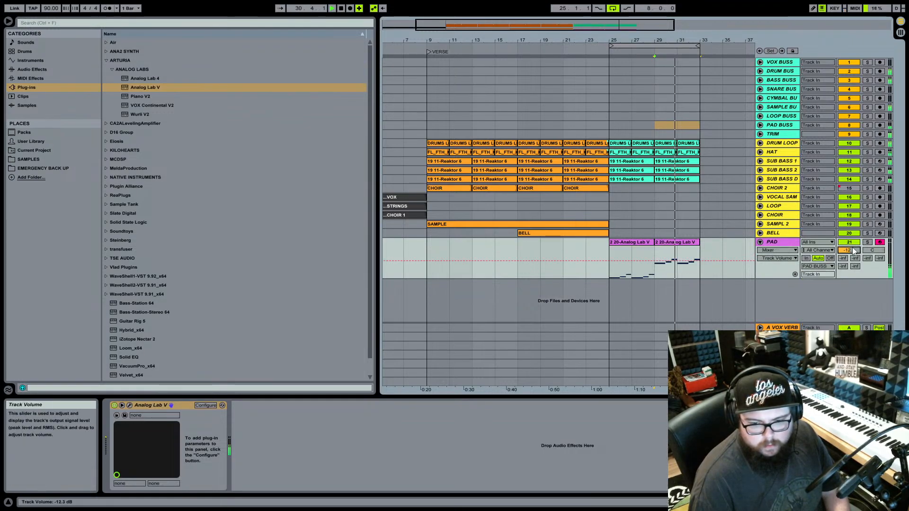
# Insert a new MIDI track below PAD and load the Analog Lab V instrument onto it.
pyautogui.rightClick(768, 293)
pyautogui.click(813, 305)
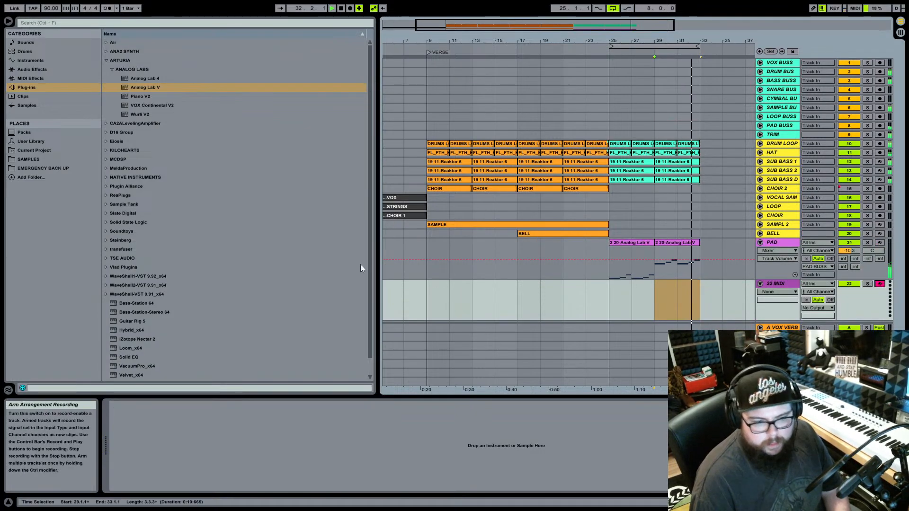
pyautogui.click(153, 88)
pyautogui.doubleClick(152, 88)
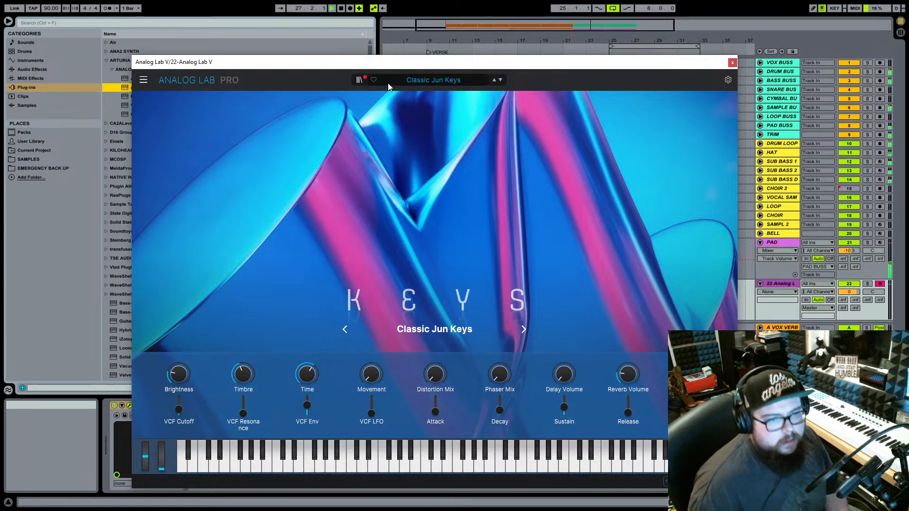
# List the Solina presets in Analog Lab V's instrument browser, and set the new track's volume to -12.3 dB.
pyautogui.click(419, 82)
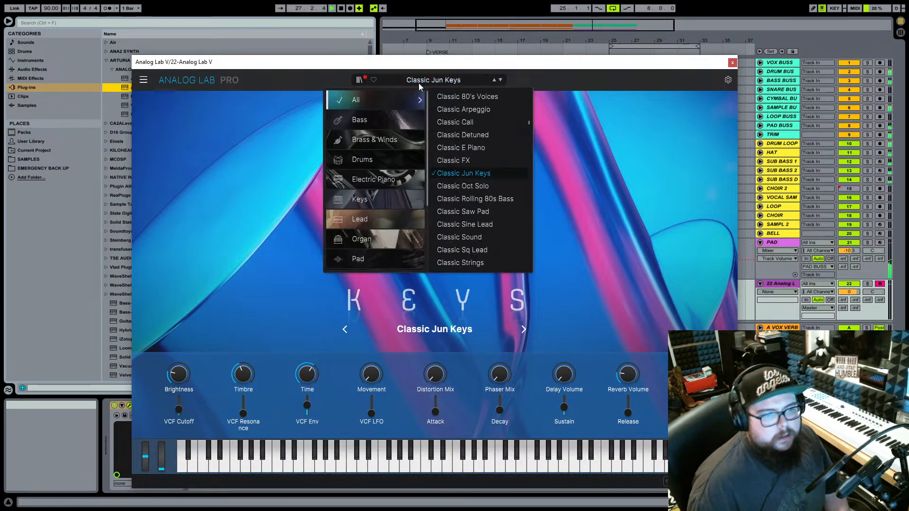
pyautogui.click(360, 81)
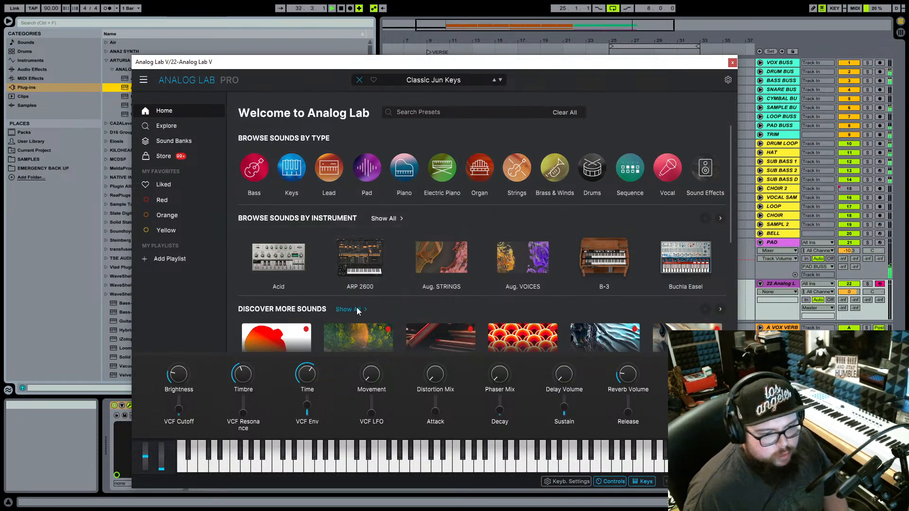
pyautogui.click(393, 219)
pyautogui.scroll(-5, 397, 236)
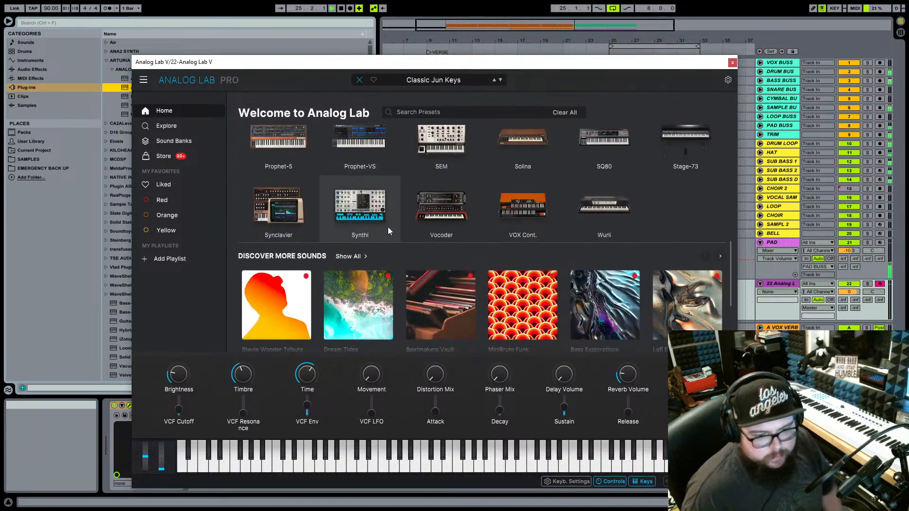
pyautogui.scroll(8, 448, 197)
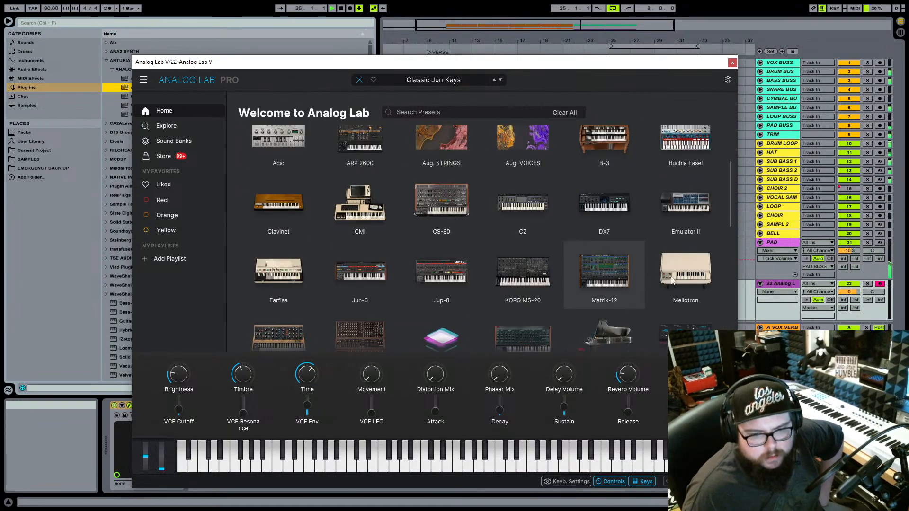
pyautogui.scroll(-2, 406, 243)
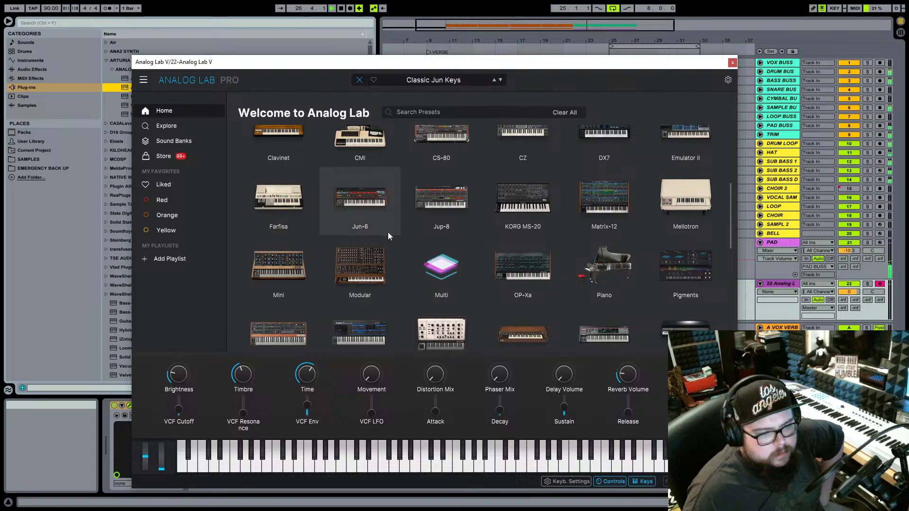
pyautogui.scroll(-1, 379, 232)
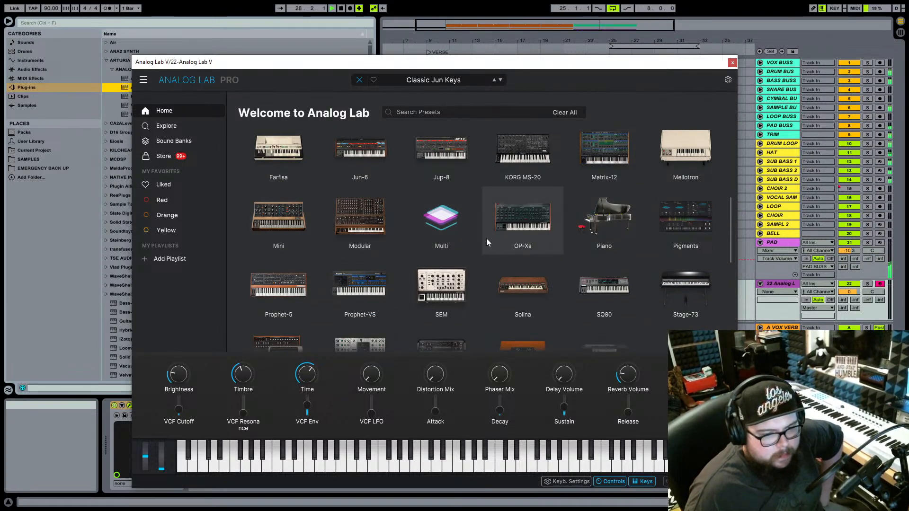
pyautogui.scroll(-1, 440, 237)
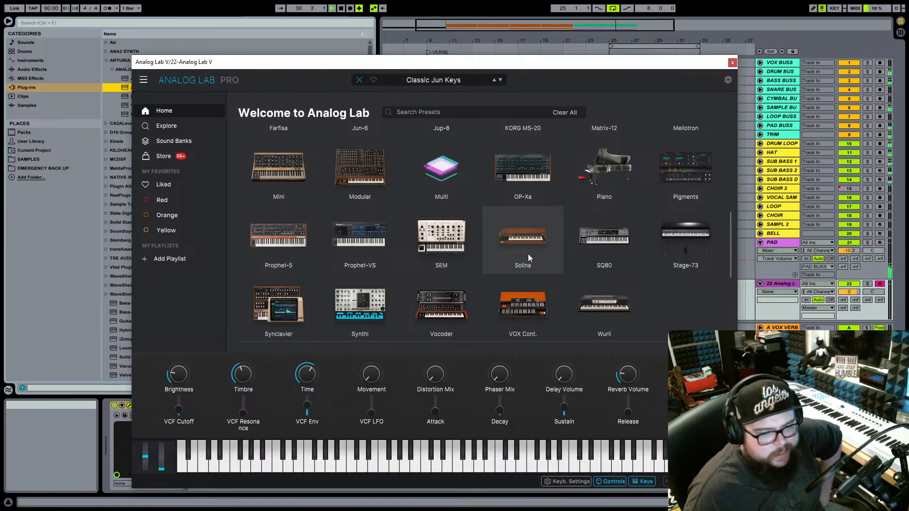
pyautogui.moveTo(528, 253)
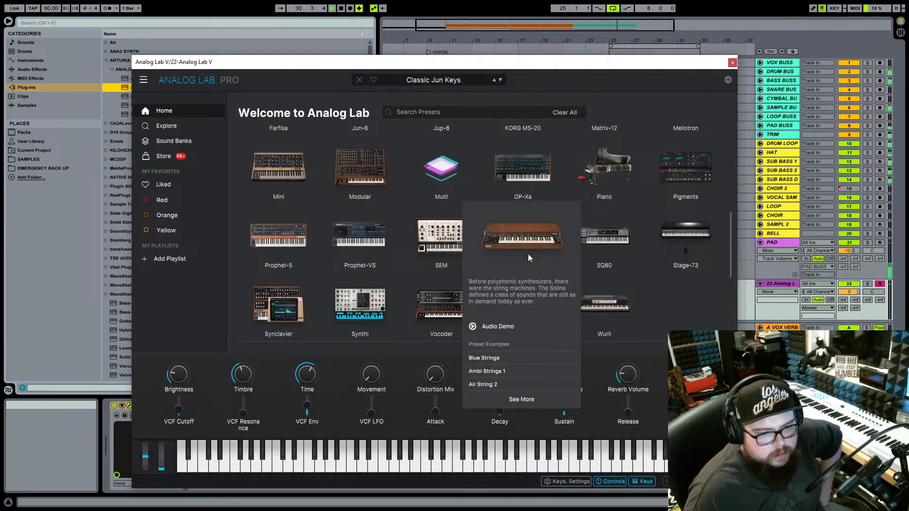
pyautogui.click(527, 401)
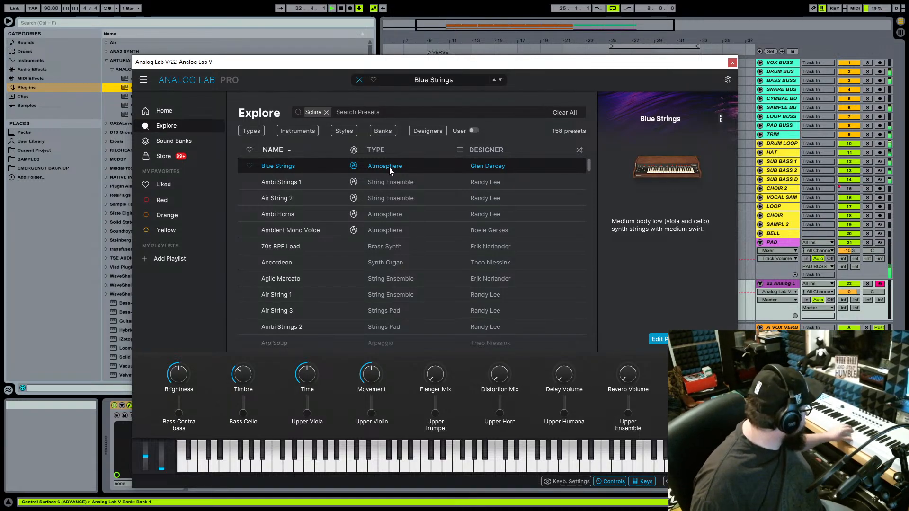
pyautogui.moveTo(849, 292); pyautogui.dragTo(850, 310)
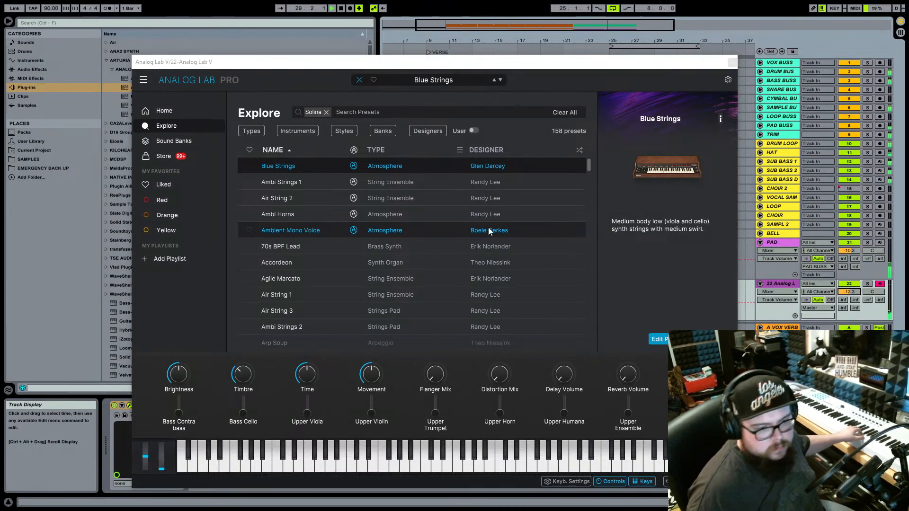
# Duplicate the SAMPLE clip on the SAMPL 2 track to bar 25 and shorten the copy to end at bar 33.
pyautogui.moveTo(718, 65); pyautogui.dragTo(689, 306)
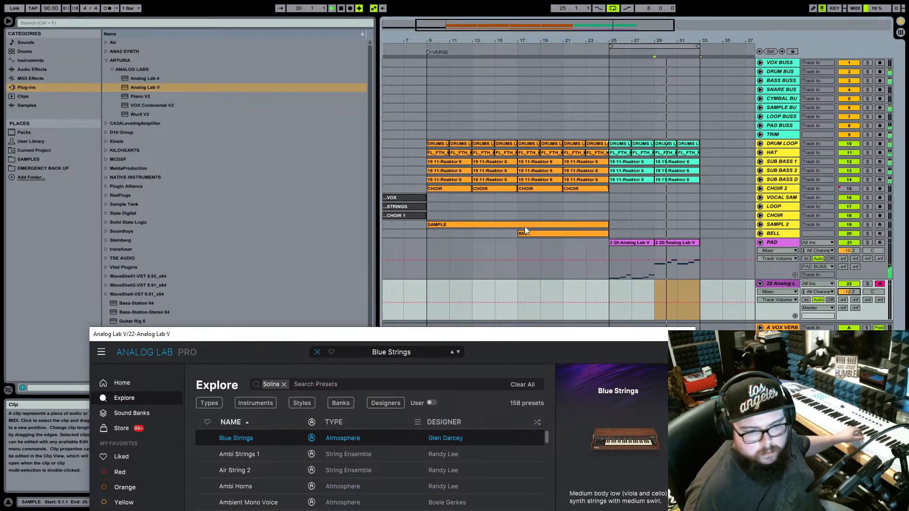
pyautogui.click(525, 226)
pyautogui.rightClick(525, 227)
pyautogui.click(552, 253)
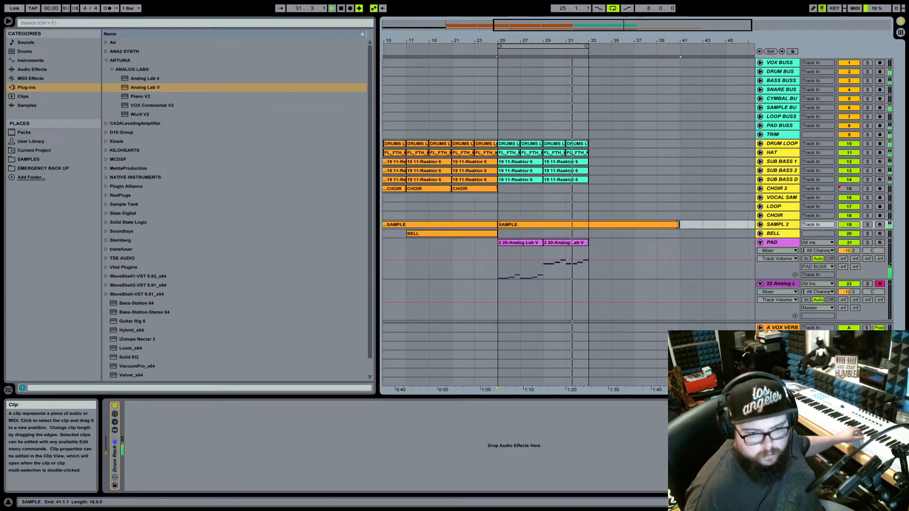
pyautogui.moveTo(679, 225); pyautogui.dragTo(595, 224)
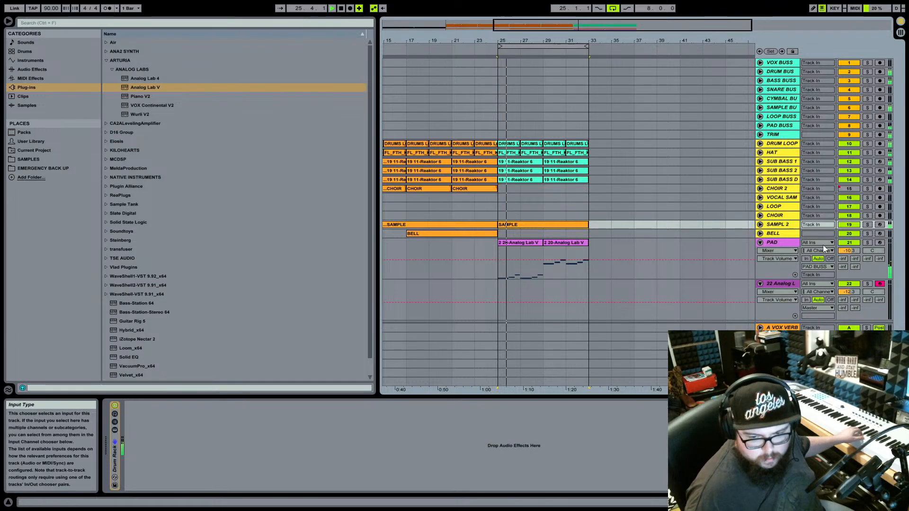
# Audition the Solina presets Air String 2 and Ambi Horns on the new synth track, and set its volume to -9.2 dB.
pyautogui.click(501, 291)
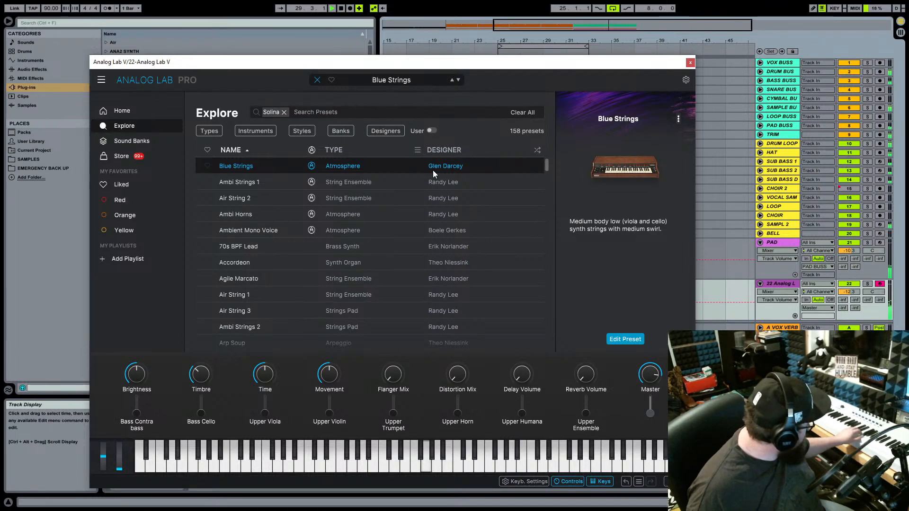
pyautogui.click(350, 202)
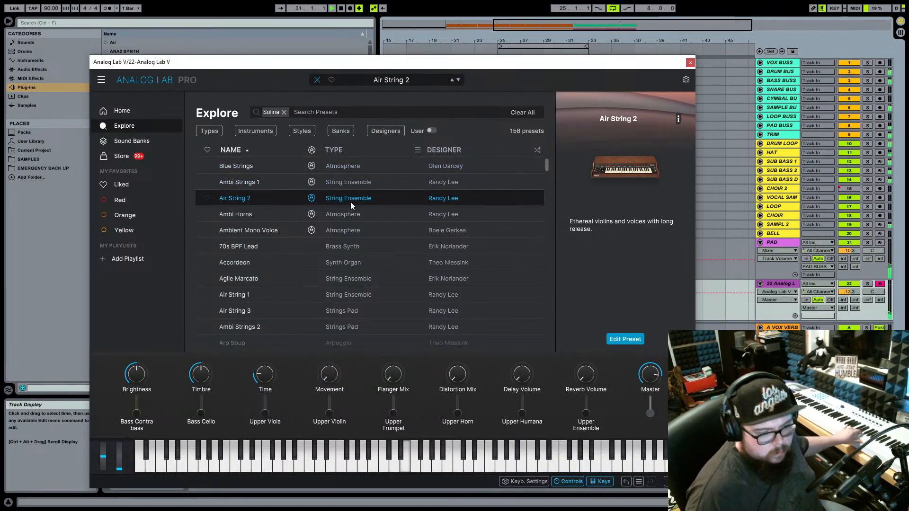
pyautogui.click(357, 217)
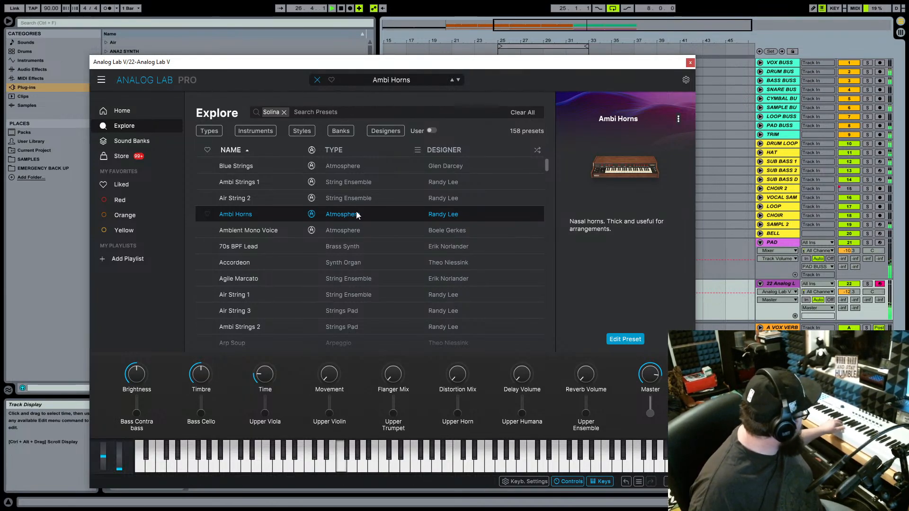
pyautogui.moveTo(847, 292); pyautogui.dragTo(847, 287)
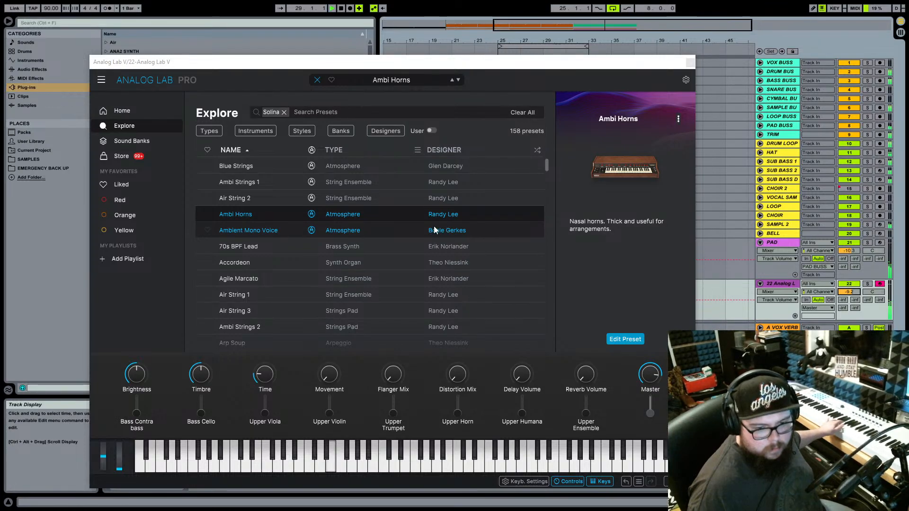
# Audition the 70s BPF Lead preset, load Accordeon instead, and close the instrument window.
pyautogui.click(348, 246)
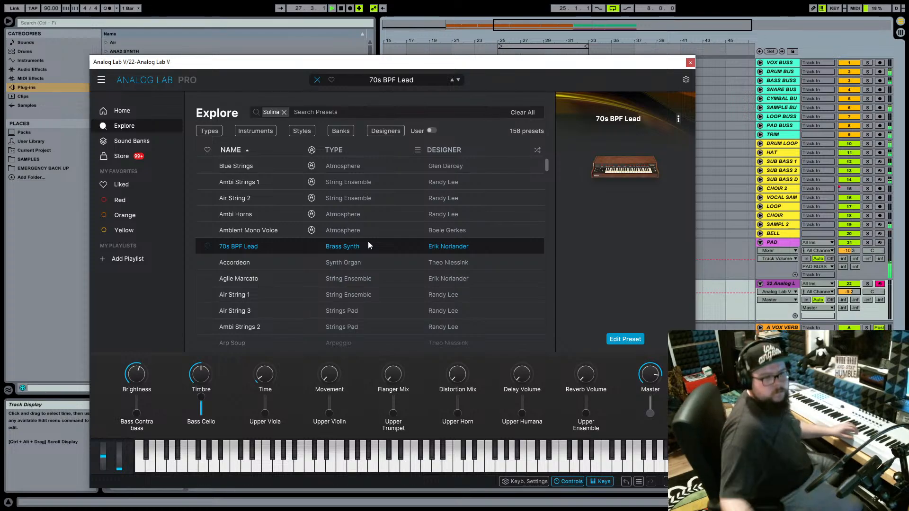
pyautogui.click(337, 262)
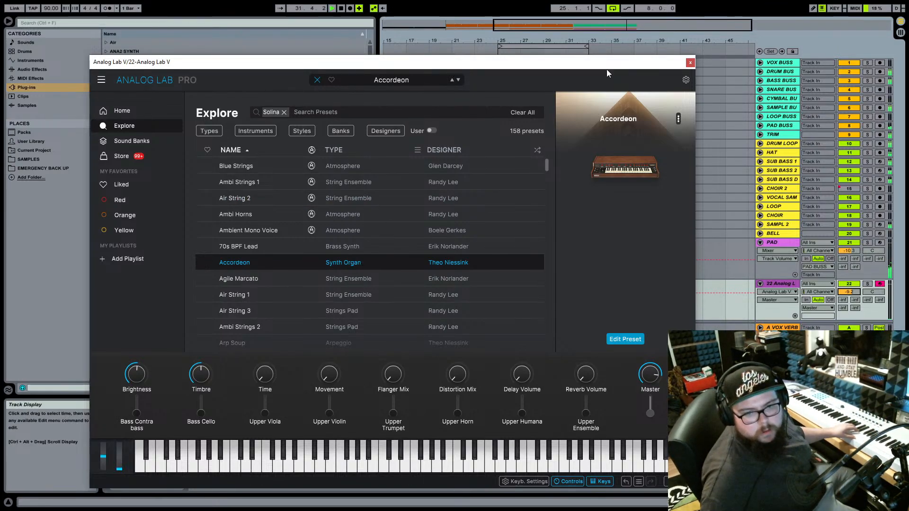
pyautogui.click(689, 64)
# Record an Accordeon part from bar 25 to bar 33 on the new Analog Lab V track.
pyautogui.click(350, 9)
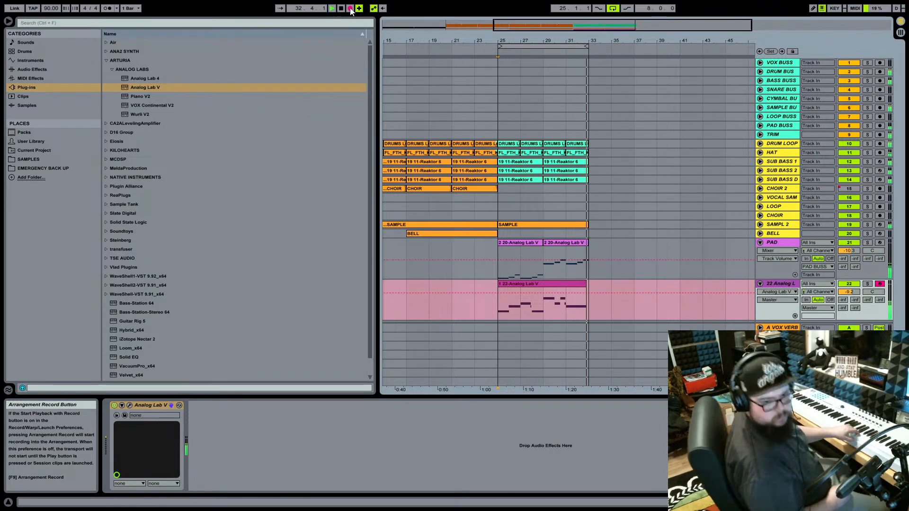
pyautogui.press('space')
pyautogui.click(351, 10)
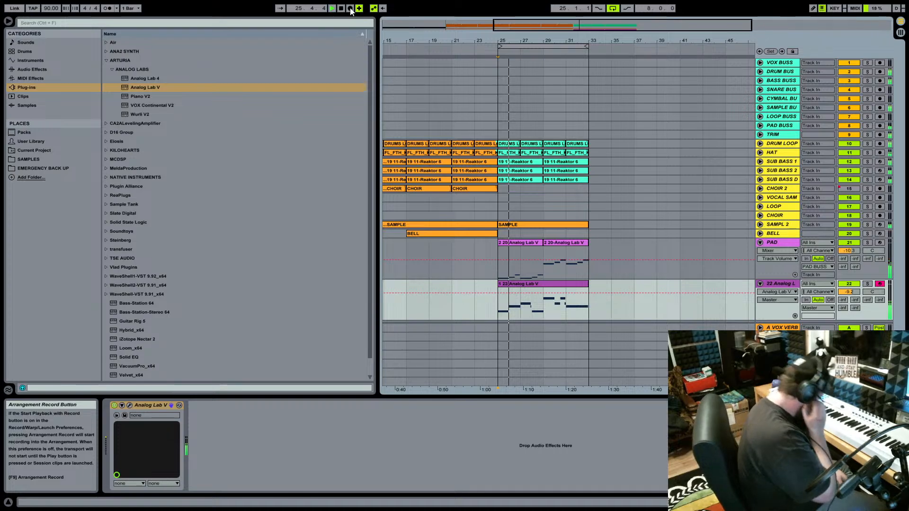
# Try to adjust the short E3 note before bar 4 of the recorded clip, and undo the change.
pyautogui.doubleClick(544, 286)
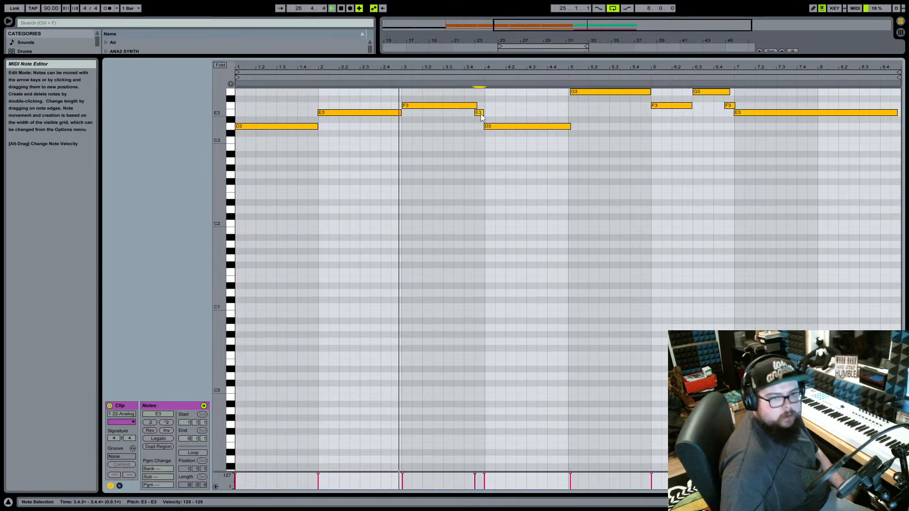
pyautogui.moveTo(477, 115); pyautogui.dragTo(481, 117)
pyautogui.hotkey('ctrl', 'z')
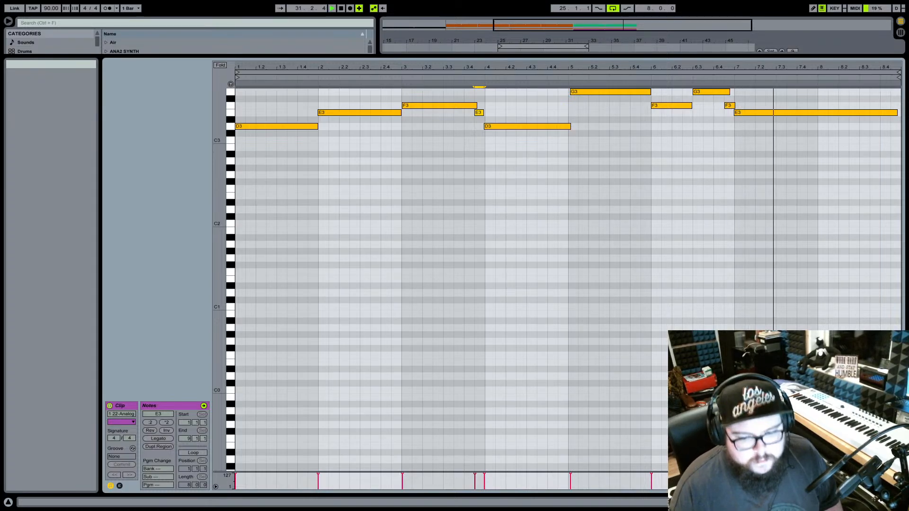
pyautogui.click(859, 503)
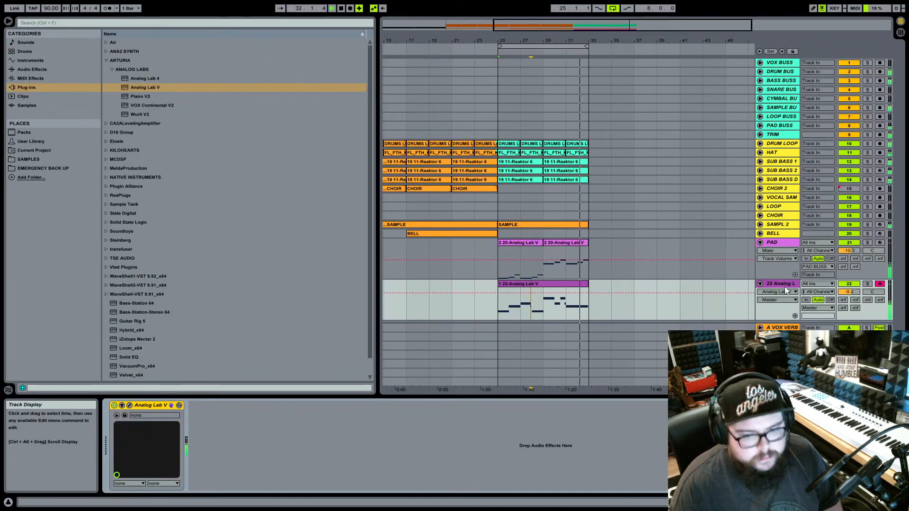
# Rename the Accordeon track as SYNTH ORG and duplicate the track.
pyautogui.click(130, 406)
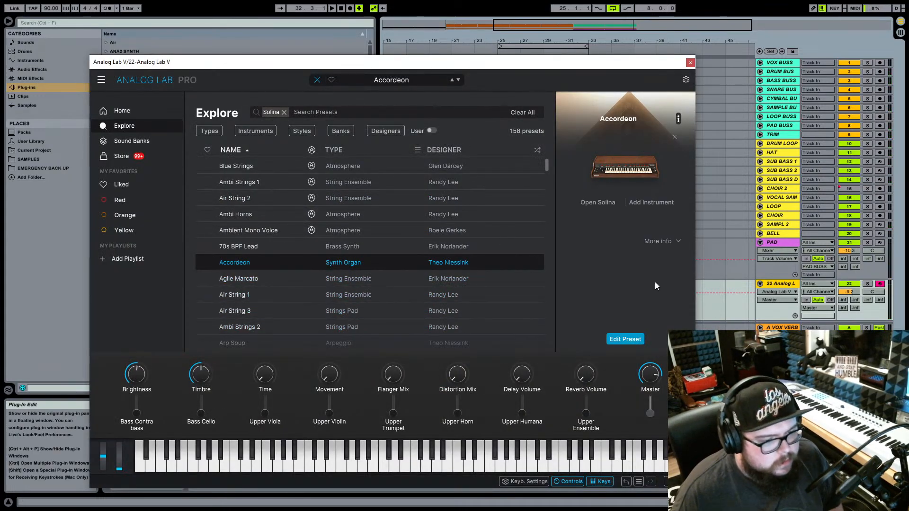
pyautogui.click(790, 286)
pyautogui.write('SYNTH ORG')
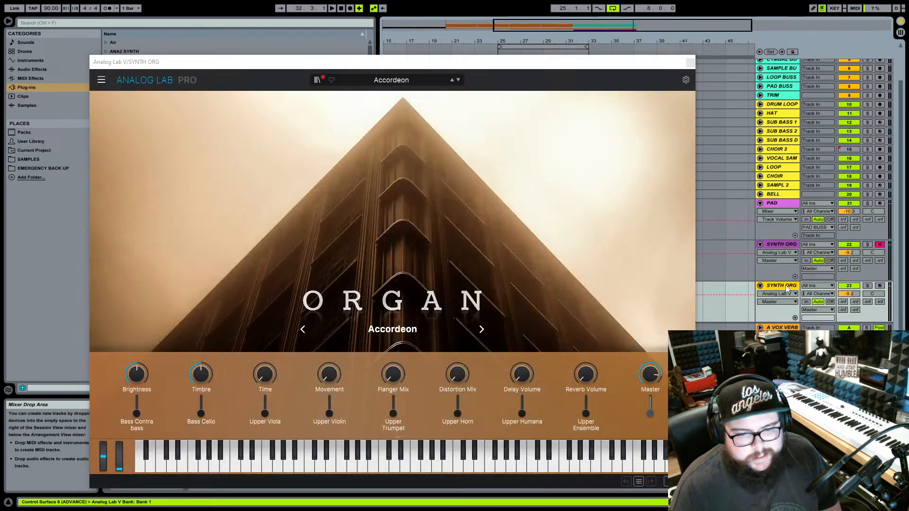
# Arm the duplicated SYNTH ORG track for recording and delete its copied clip.
pyautogui.click(788, 244)
pyautogui.click(783, 285)
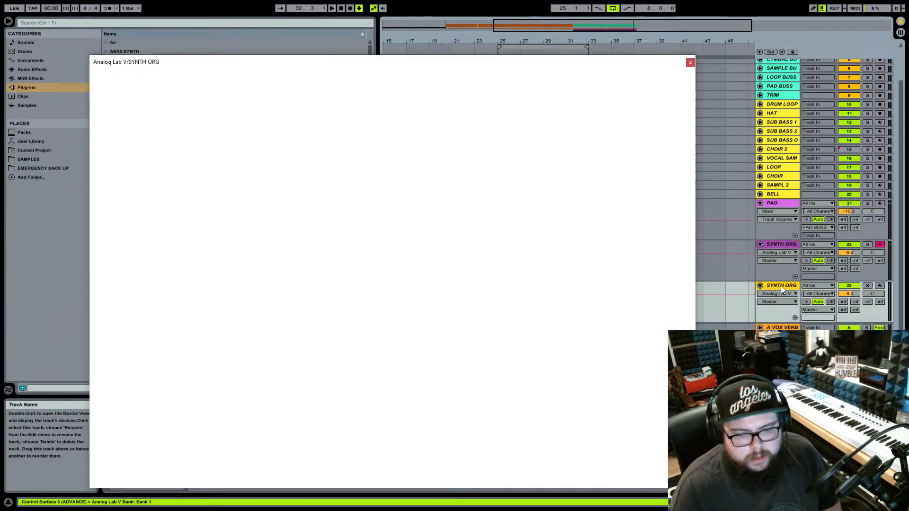
pyautogui.click(785, 256)
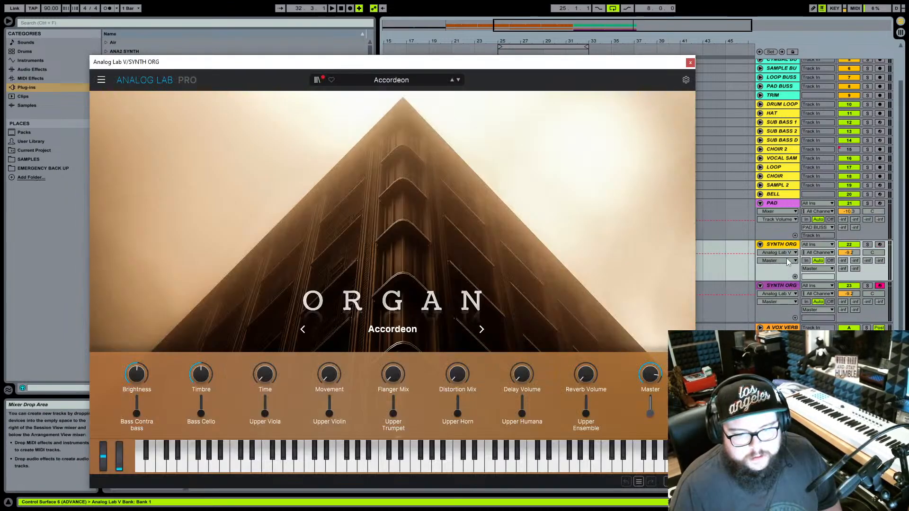
pyautogui.click(780, 284)
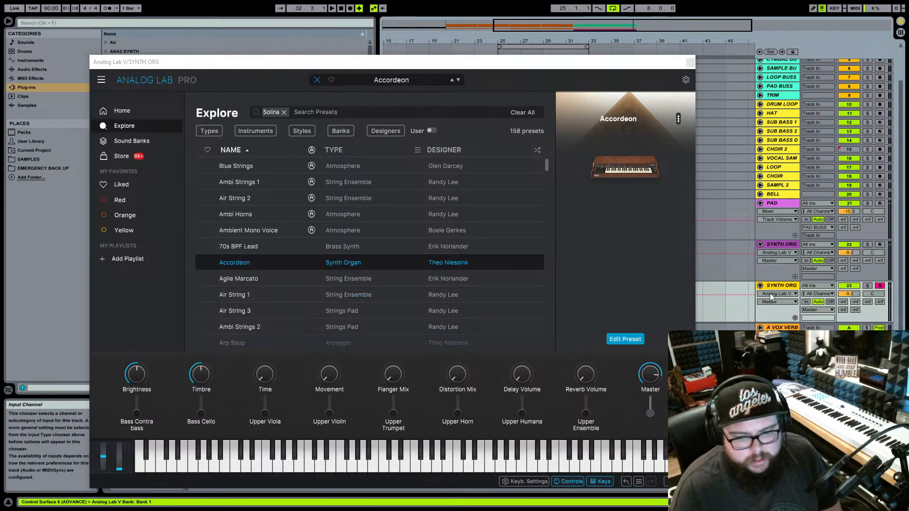
pyautogui.moveTo(660, 62); pyautogui.dragTo(649, 341)
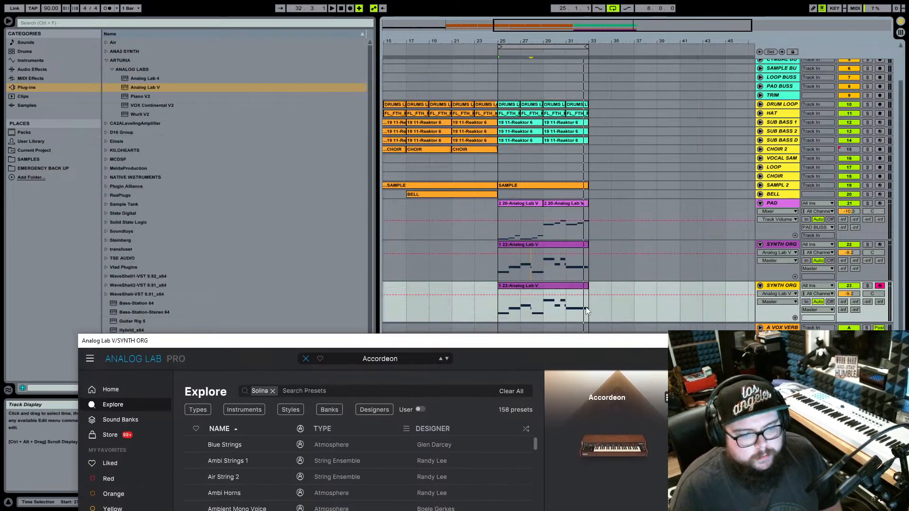
pyautogui.click(556, 285)
pyautogui.press('Delete')
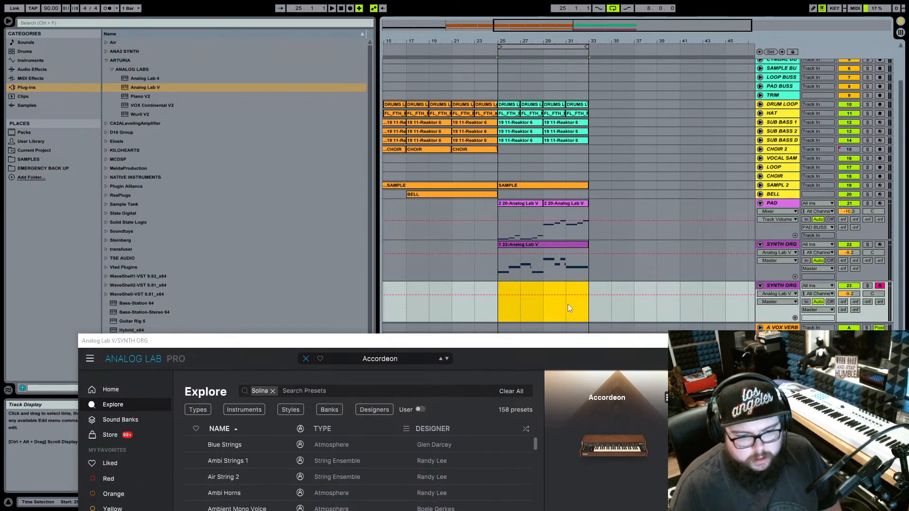
pyautogui.moveTo(591, 338); pyautogui.dragTo(595, 24)
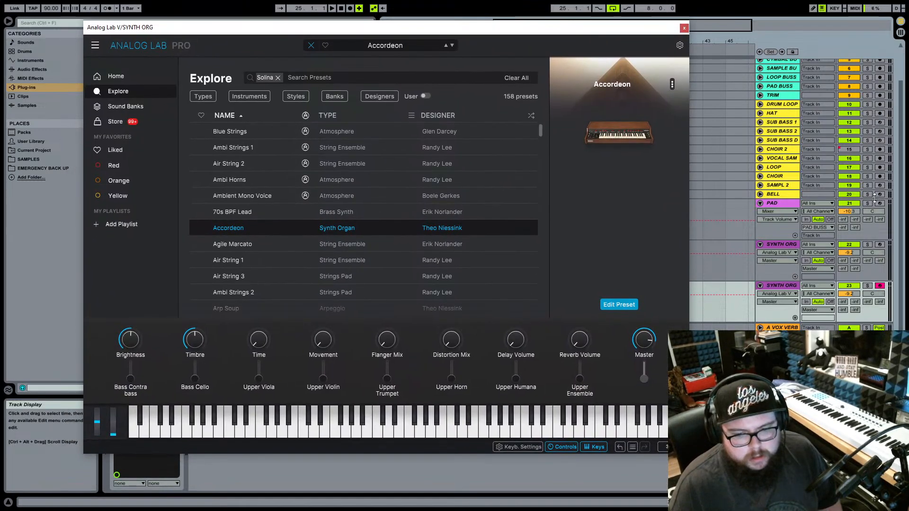
# Lower the original SYNTH ORG track's volume to -12.2 dB, and audition the Agile Marcato preset on the duplicate during playback.
pyautogui.click(851, 253)
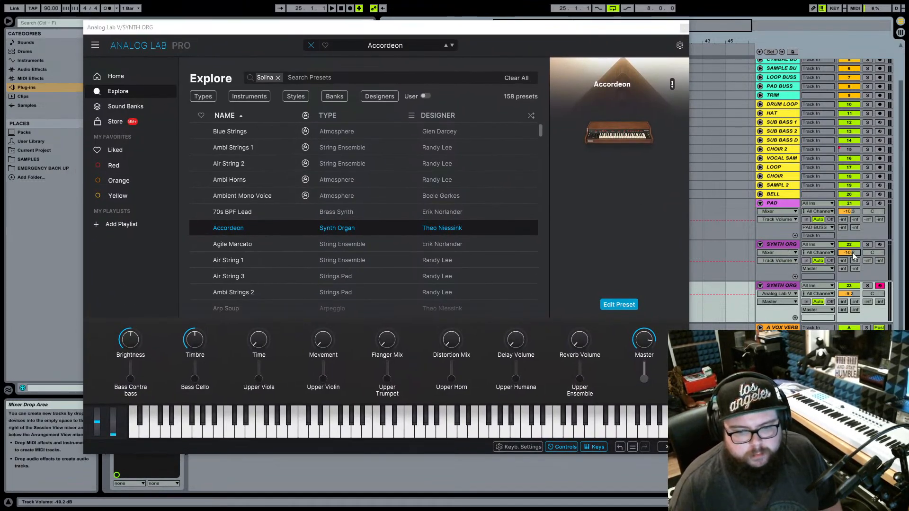
pyautogui.scroll(-1, 853, 252)
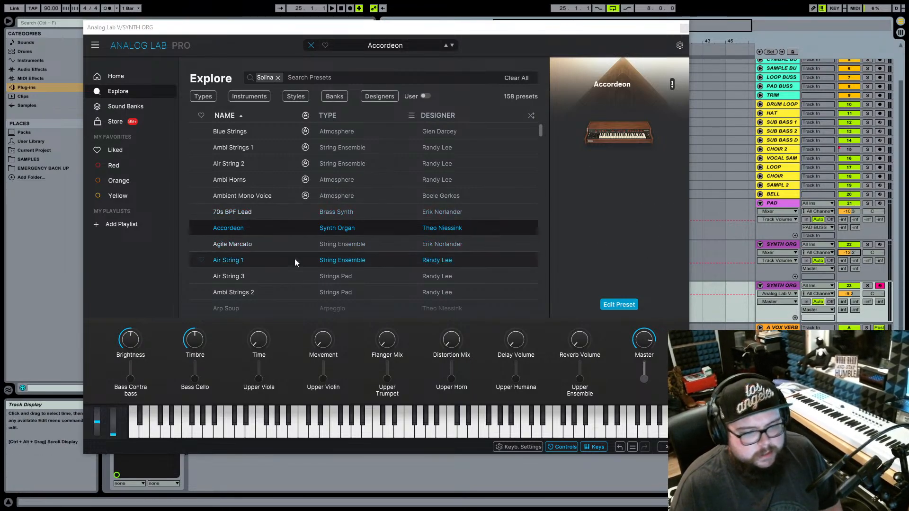
pyautogui.click(330, 244)
pyautogui.press('space')
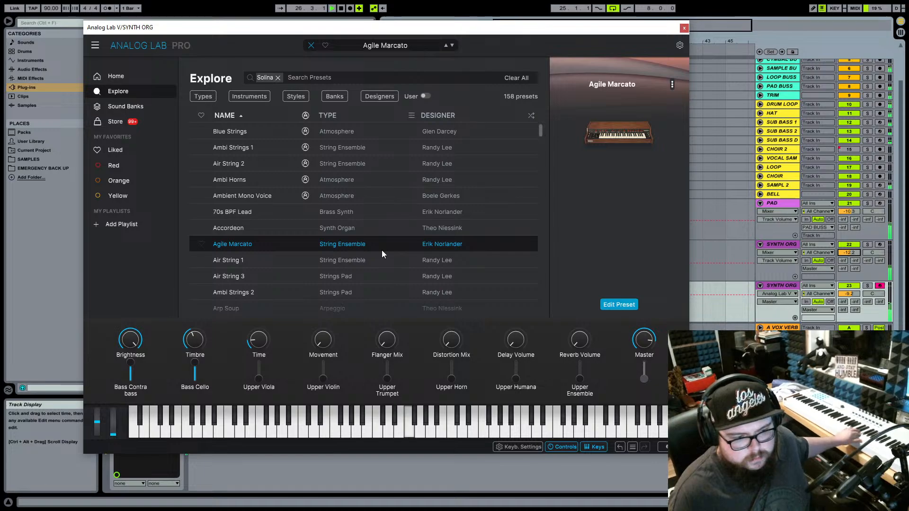
# Audition the Atmos of Atoms strings pad preset on the armed duplicate SYNTH ORG track.
pyautogui.scroll(-3, 325, 266)
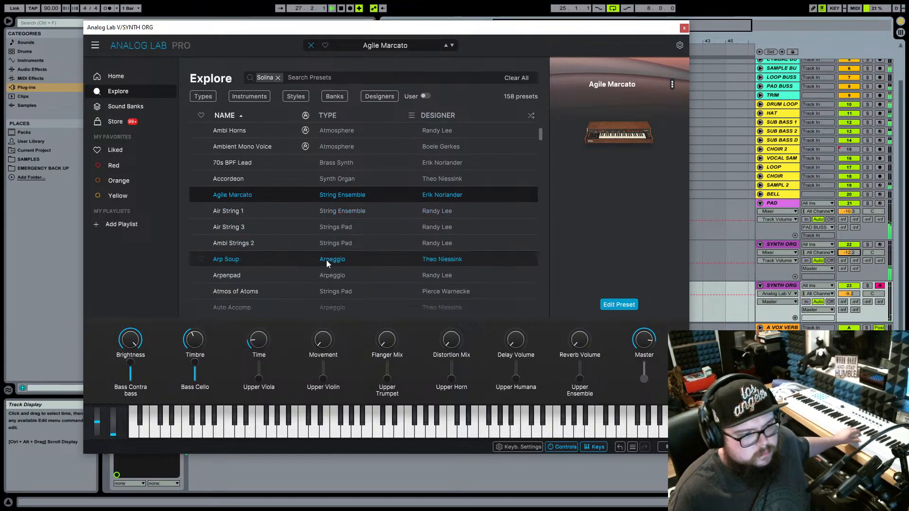
pyautogui.click(344, 275)
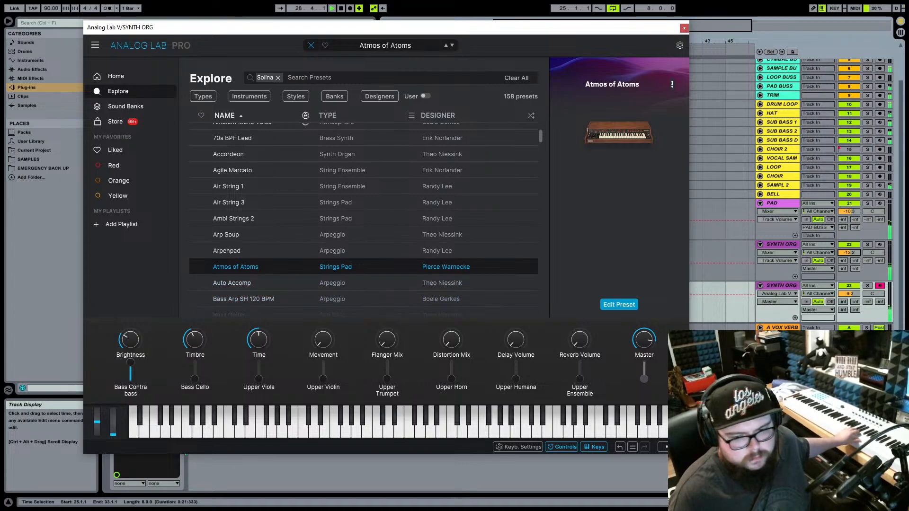
# Lower the PAD and original SYNTH ORG tracks to -11.3 dB and -13.2 dB, and raise the duplicate SYNTH ORG track to -7.2 dB.
pyautogui.click(772, 206)
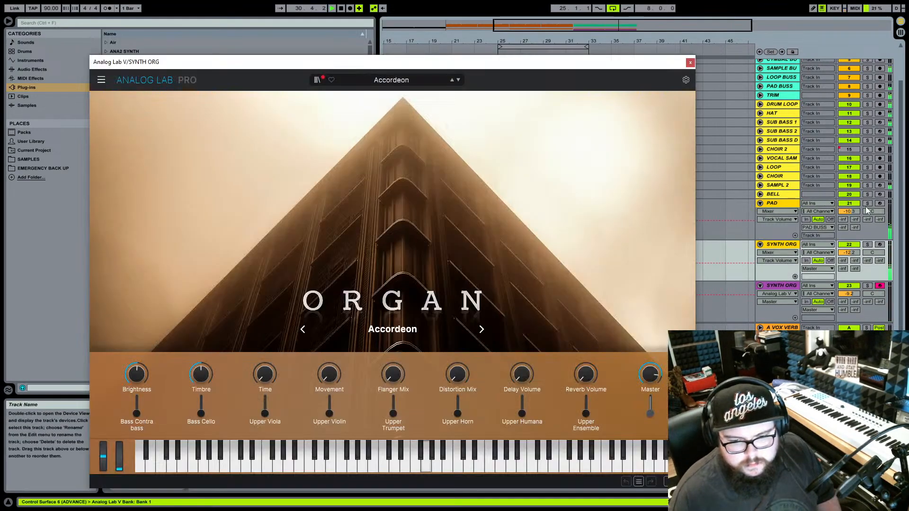
pyautogui.click(852, 211)
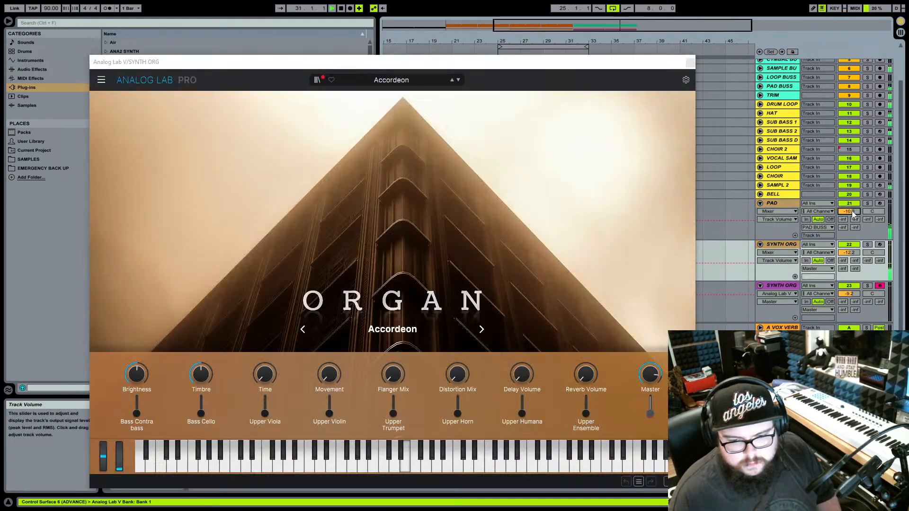
pyautogui.press('Down')
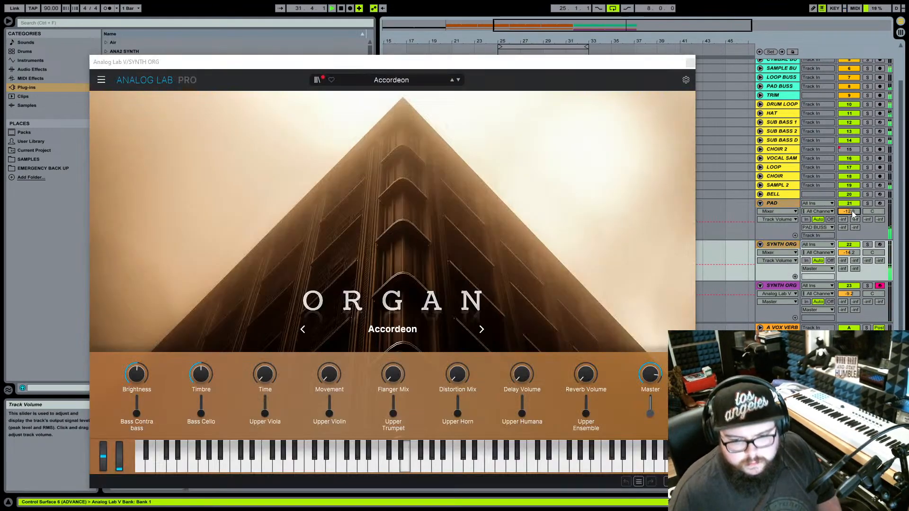
pyautogui.press('Up')
pyautogui.click(858, 296)
pyautogui.press('Up')
pyautogui.press('Up')
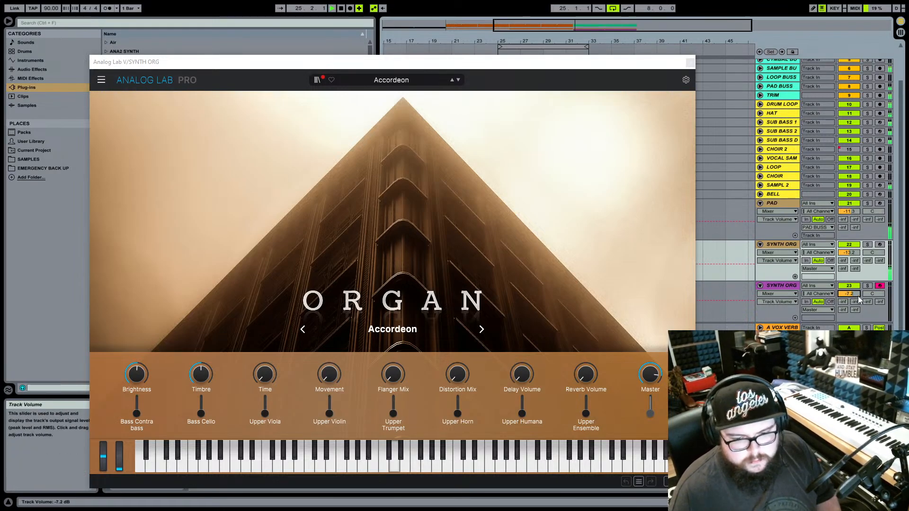
# Audition Auto Accomp, Bass Arp SH 120 BPM and Bass Pudding on the duplicate SYNTH ORG track, and settle on the Berlin School strings pad.
pyautogui.click(772, 286)
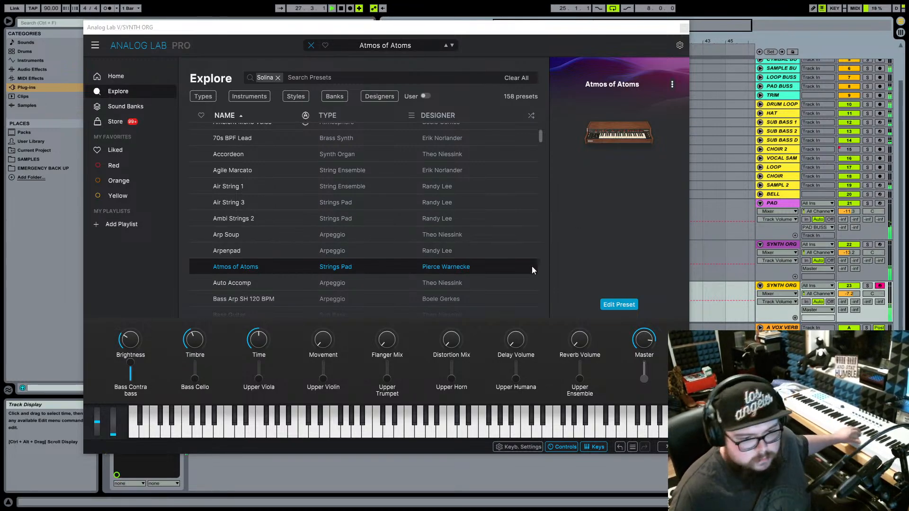
pyautogui.click(341, 284)
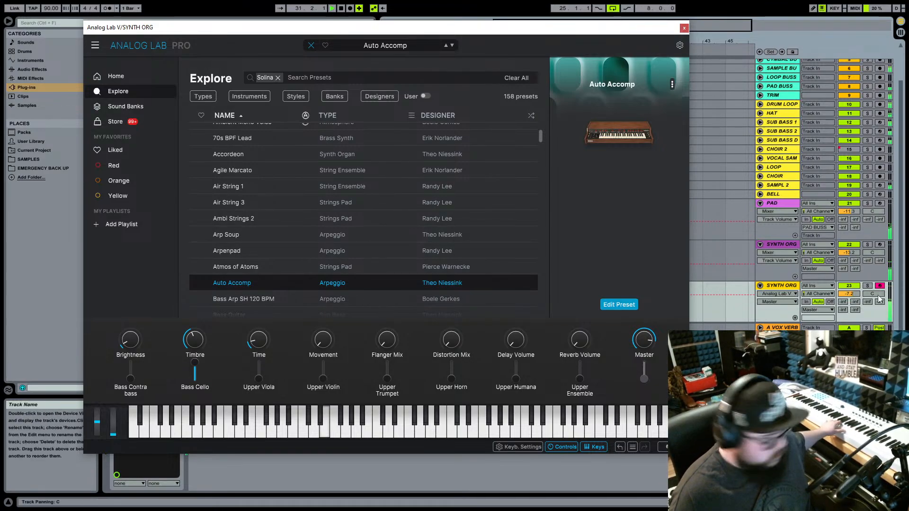
pyautogui.click(321, 297)
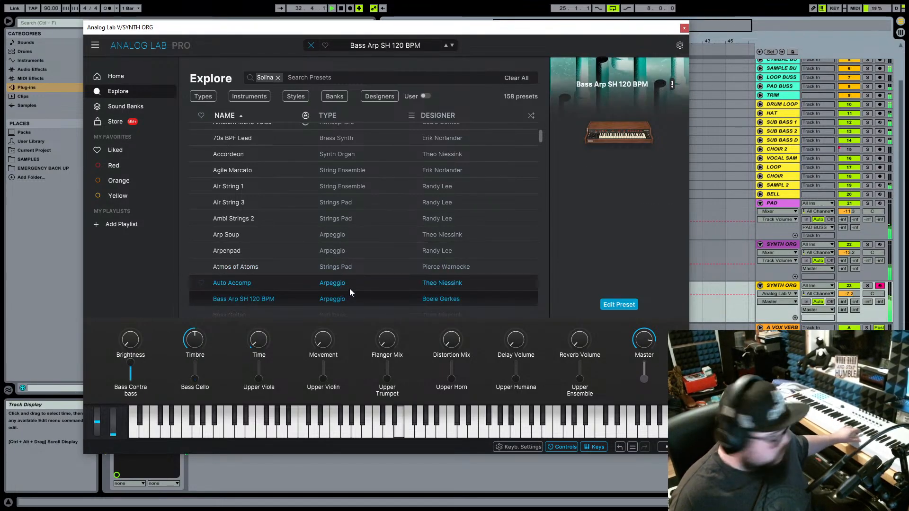
pyautogui.scroll(-3, 350, 289)
pyautogui.click(348, 186)
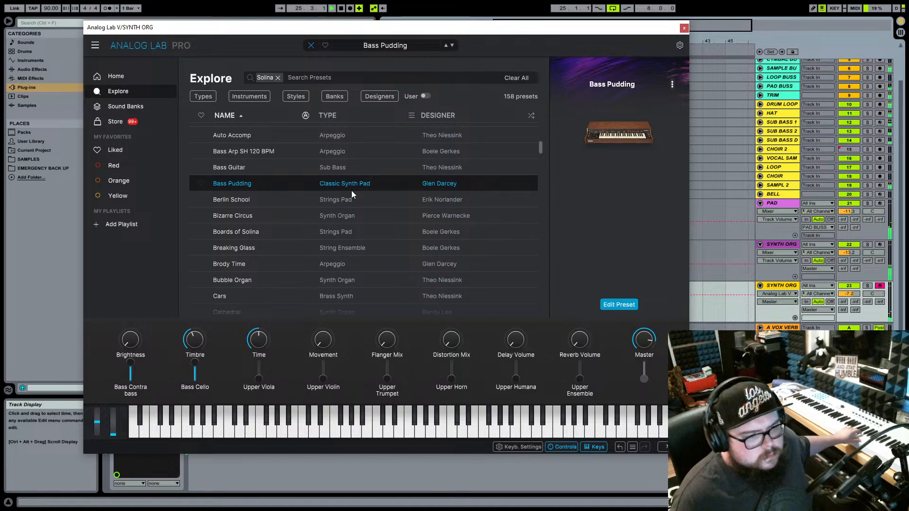
pyautogui.click(342, 202)
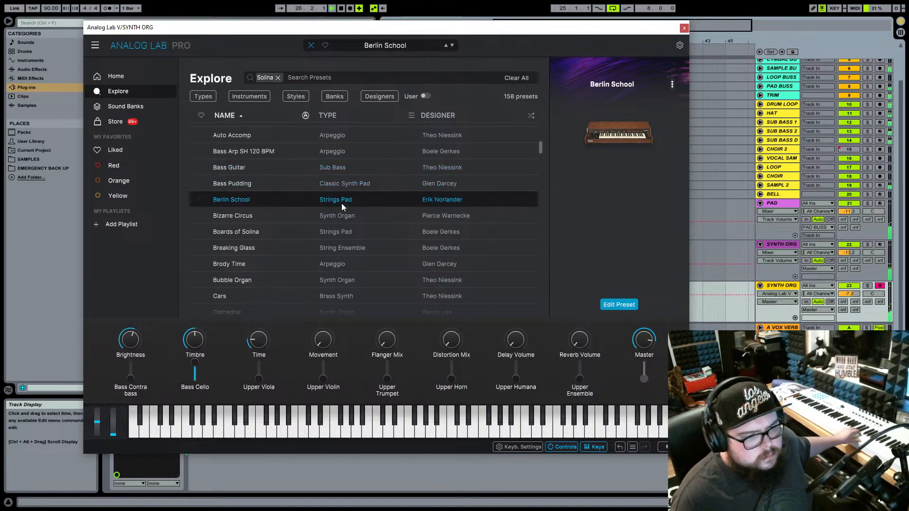
pyautogui.click(362, 220)
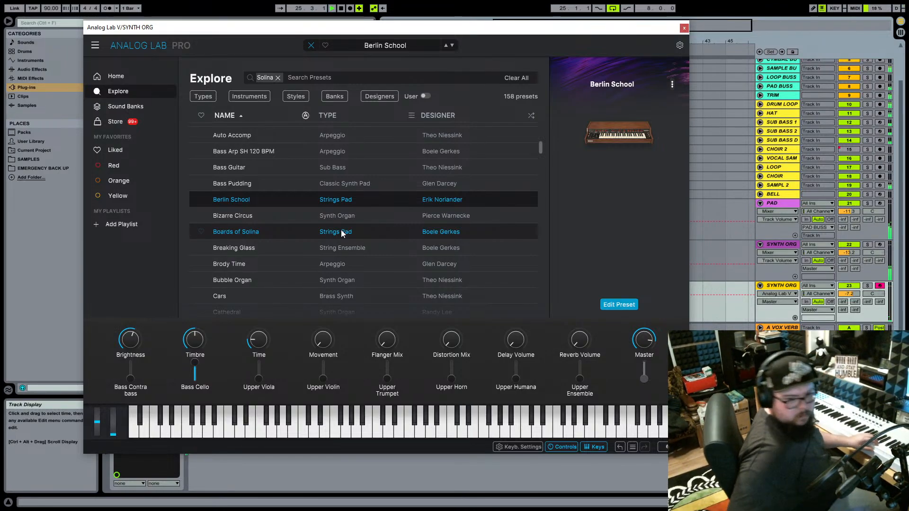
pyautogui.click(684, 28)
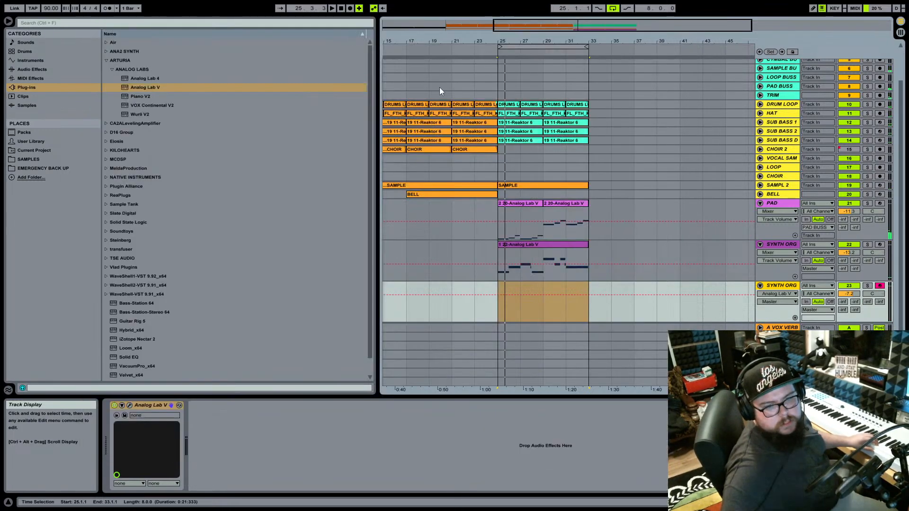
# Record an eight-bar Berlin School melody on the armed duplicate SYNTH ORG track, starting at bar 25.
pyautogui.click(500, 302)
pyautogui.doubleClick(341, 8)
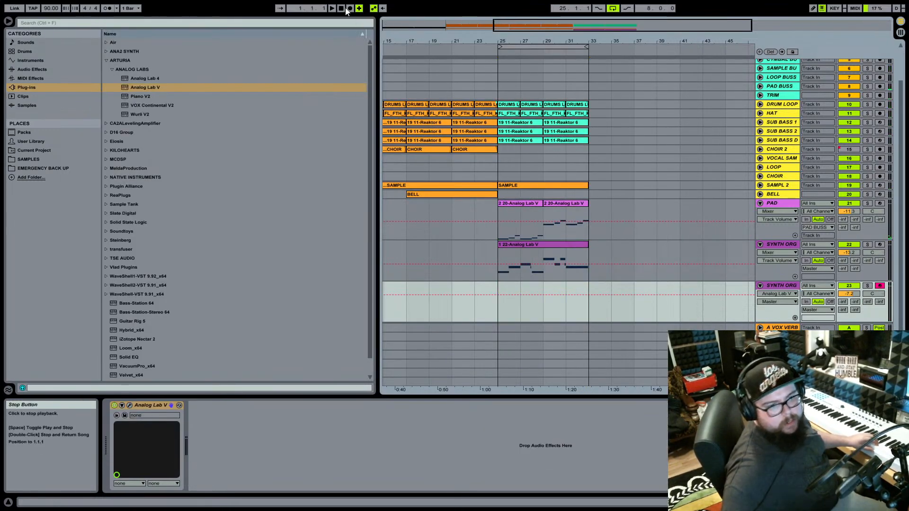
pyautogui.click(499, 315)
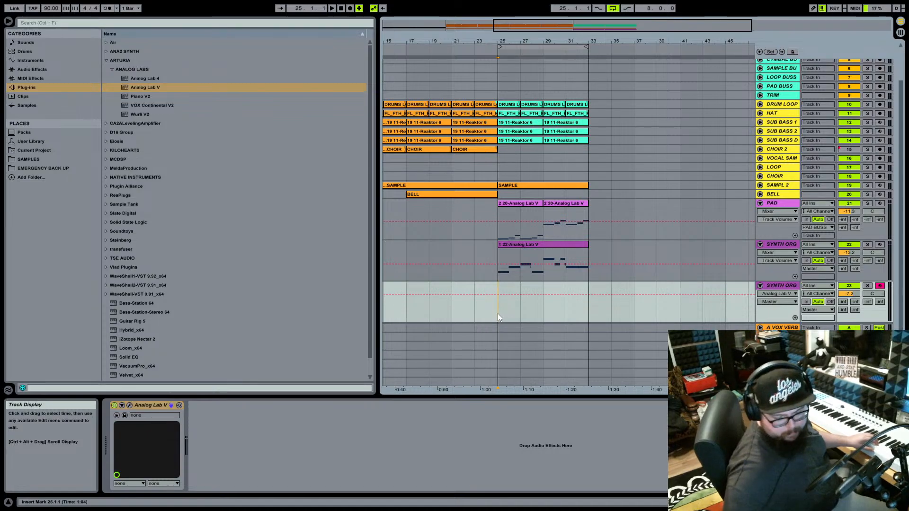
pyautogui.press('F9')
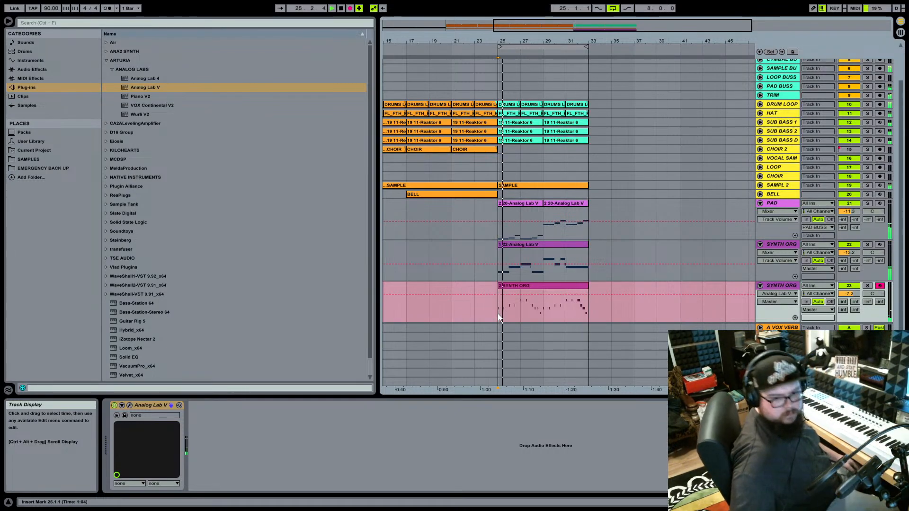
pyautogui.press('F9')
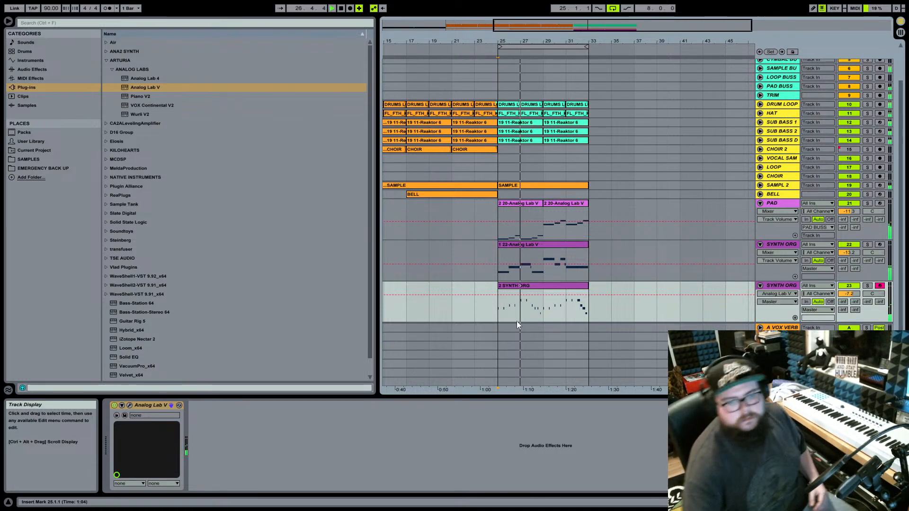
# Rename the duplicate SYNTH ORG track as STRINGS.
pyautogui.click(783, 284)
pyautogui.hotkey('ctrl', 'r')
pyautogui.write('STRINGS')
pyautogui.press('Return')
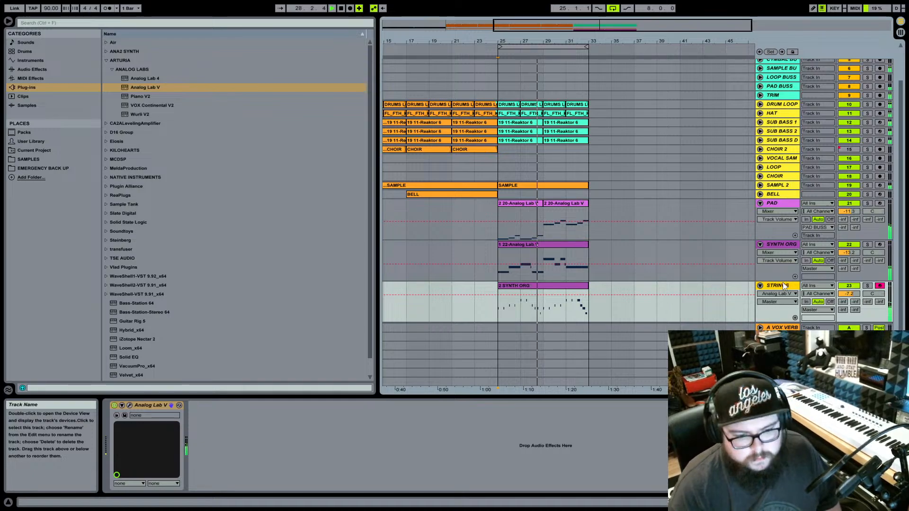
# Lower the velocity of the four notes in bar 4 of the recorded STRINGS clip to 122.
pyautogui.doubleClick(532, 289)
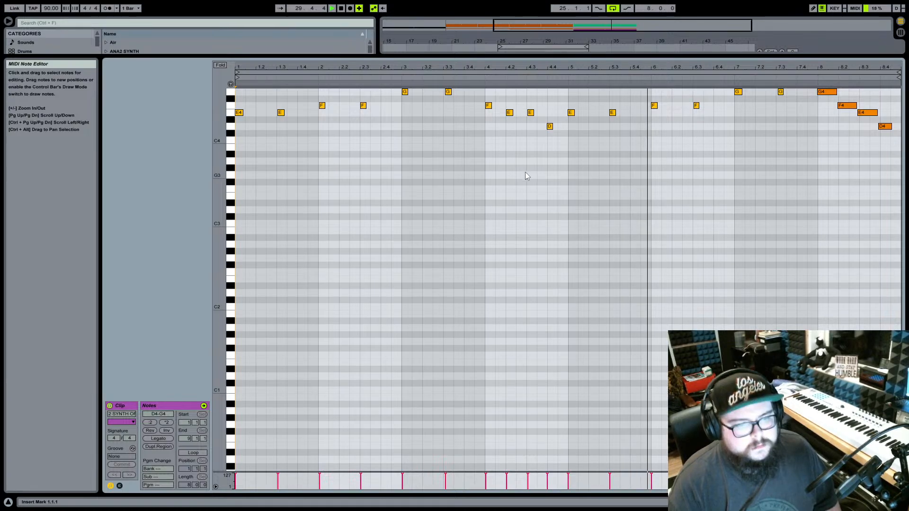
pyautogui.moveTo(561, 473); pyautogui.dragTo(568, 288)
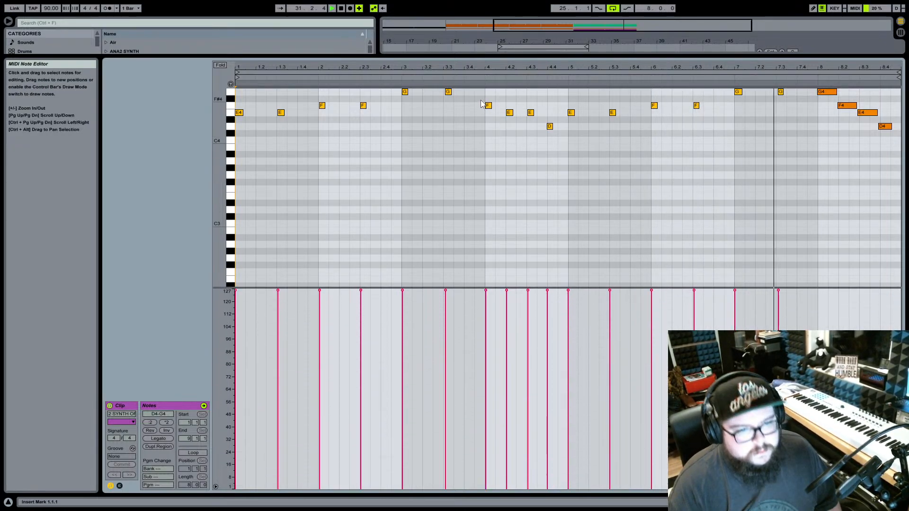
pyautogui.moveTo(484, 102); pyautogui.dragTo(555, 144)
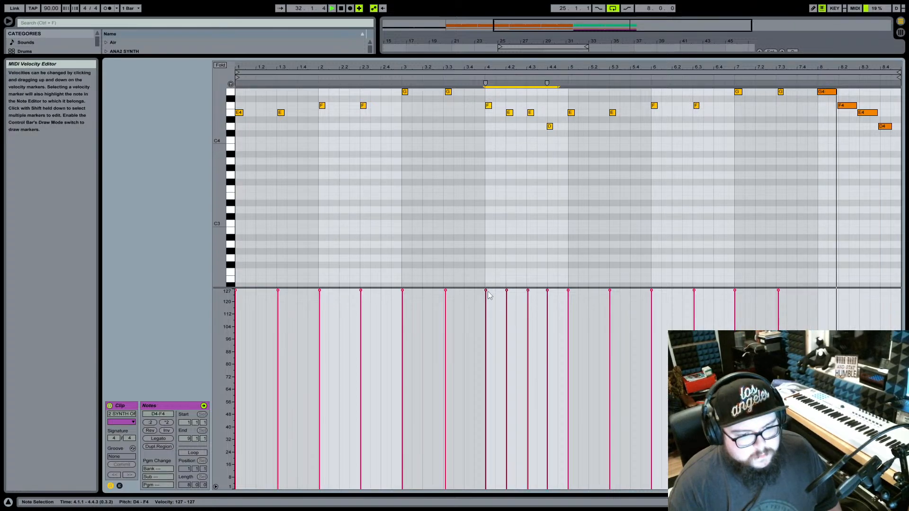
pyautogui.moveTo(486, 290); pyautogui.dragTo(486, 298)
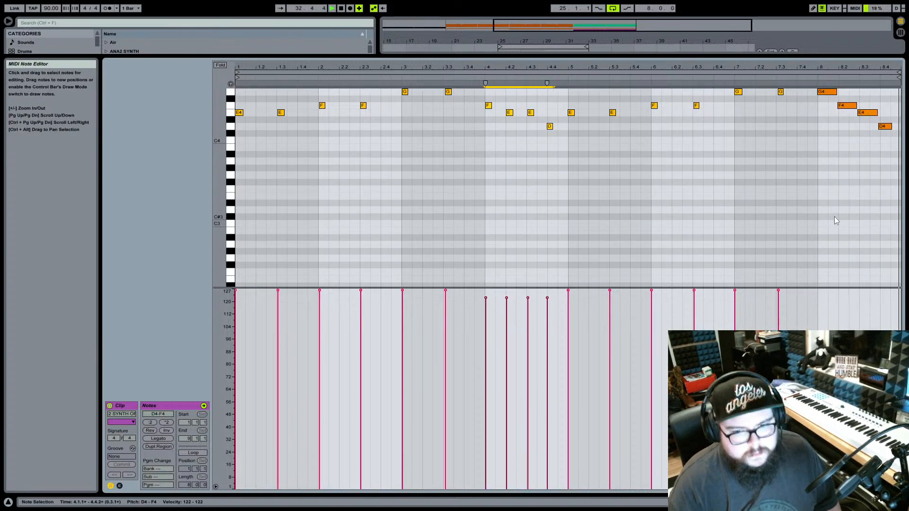
pyautogui.click(848, 502)
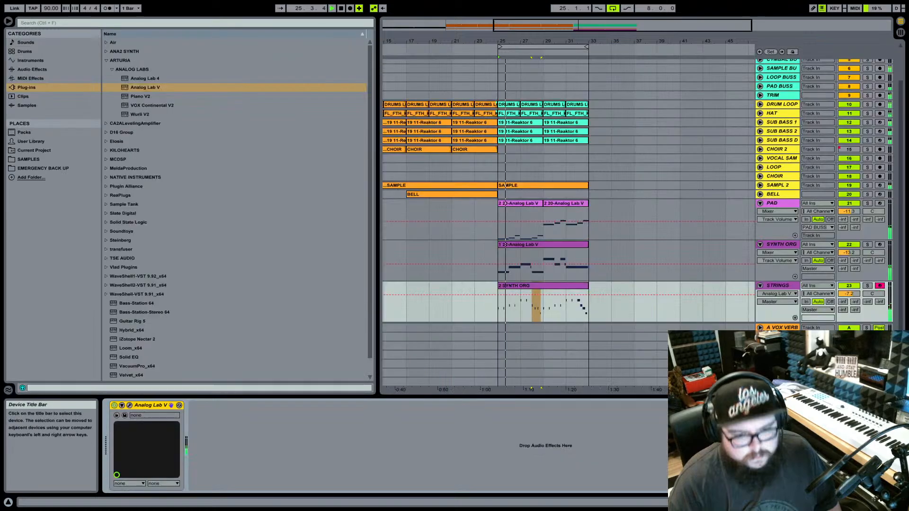
pyautogui.click(564, 287)
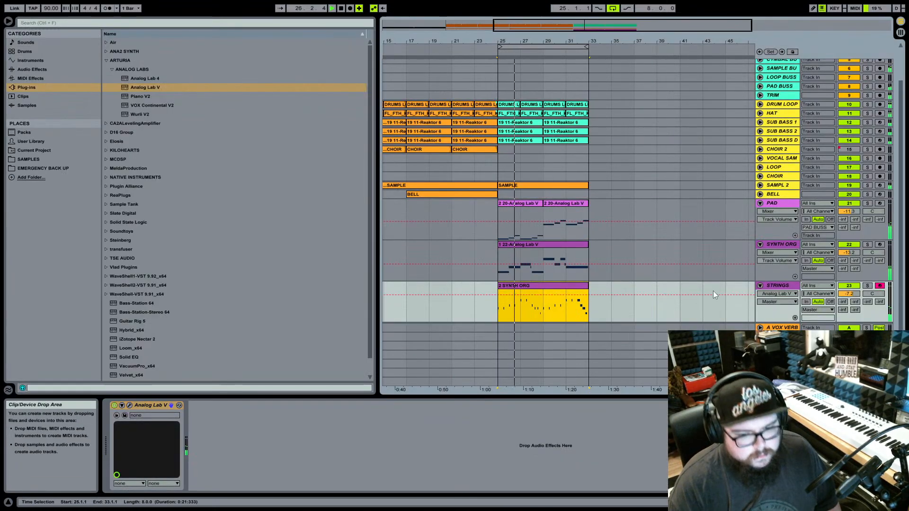
pyautogui.click(130, 406)
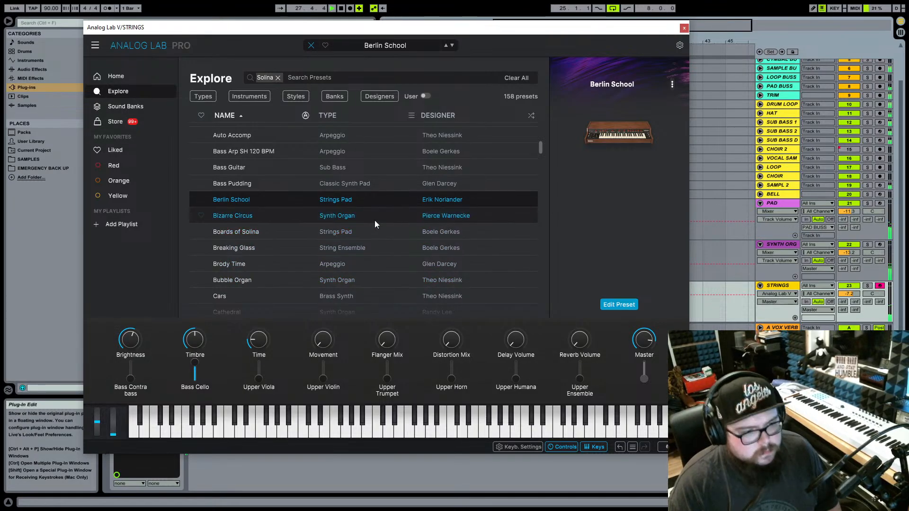
pyautogui.click(684, 28)
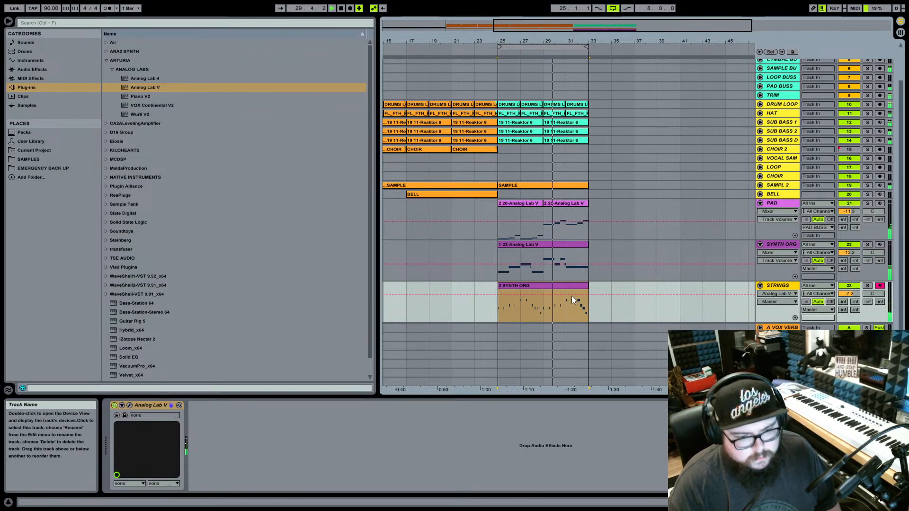
# Duplicate the STRINGS track as an empty track without the copied clip, armed for recording.
pyautogui.hotkey('ctrl', 'd')
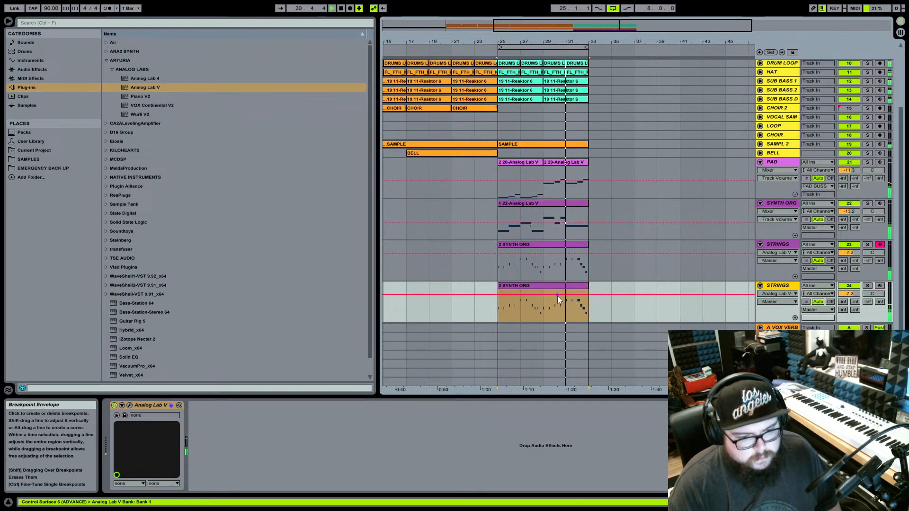
pyautogui.click(555, 286)
pyautogui.press('Delete')
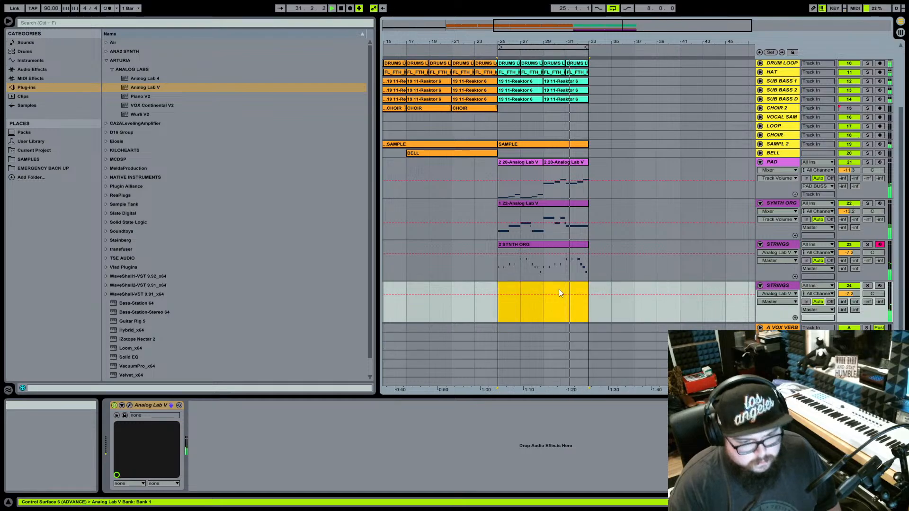
pyautogui.click(880, 286)
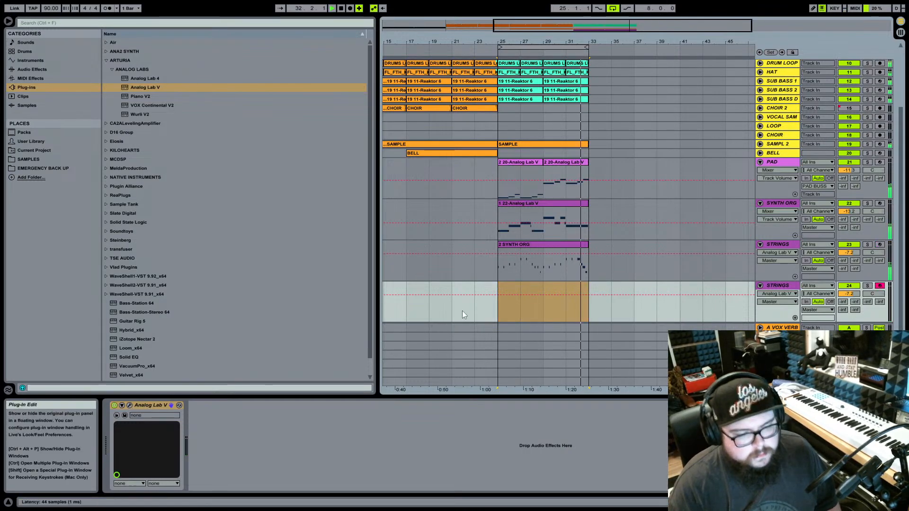
# Browse the Analog Lab V instruments for the duplicate STRINGS track and load the Blue Strings preset from the Solina sounds.
pyautogui.hotkey('ctrl', 'alt', 'p')
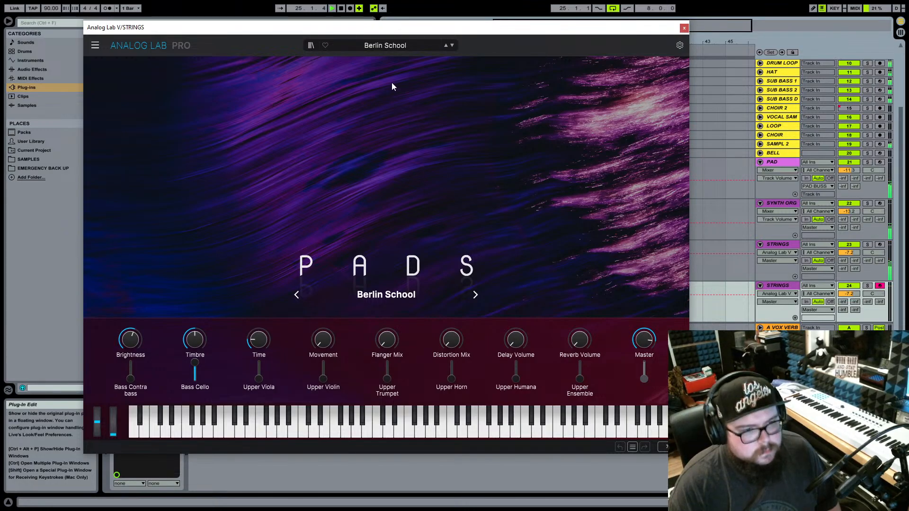
pyautogui.click(385, 49)
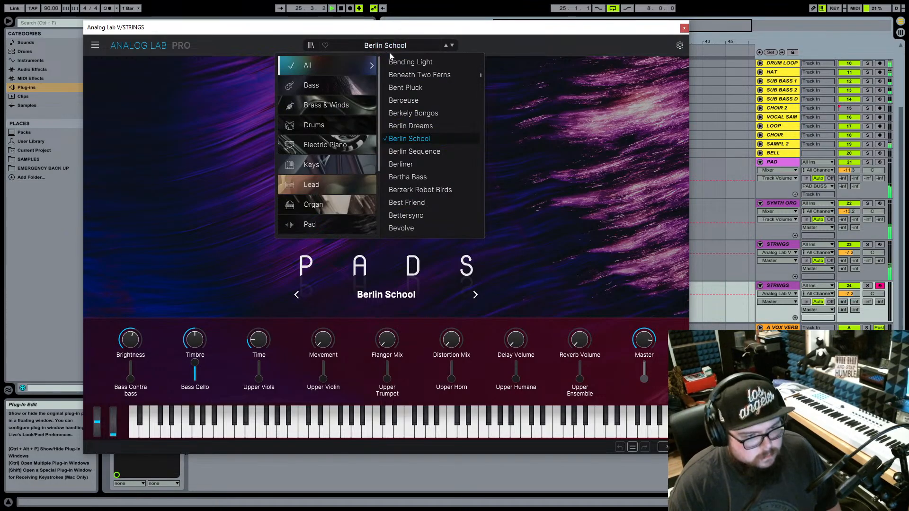
pyautogui.click(312, 48)
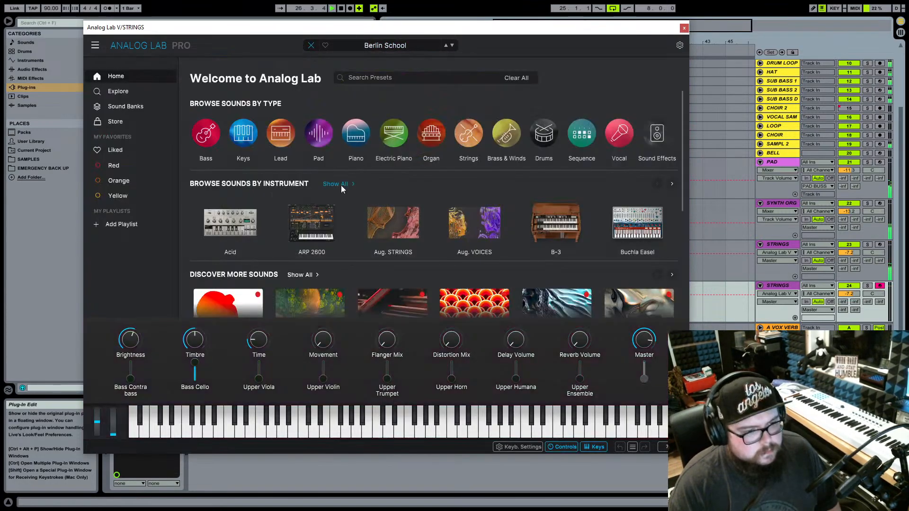
pyautogui.click(342, 187)
pyautogui.scroll(-5, 493, 270)
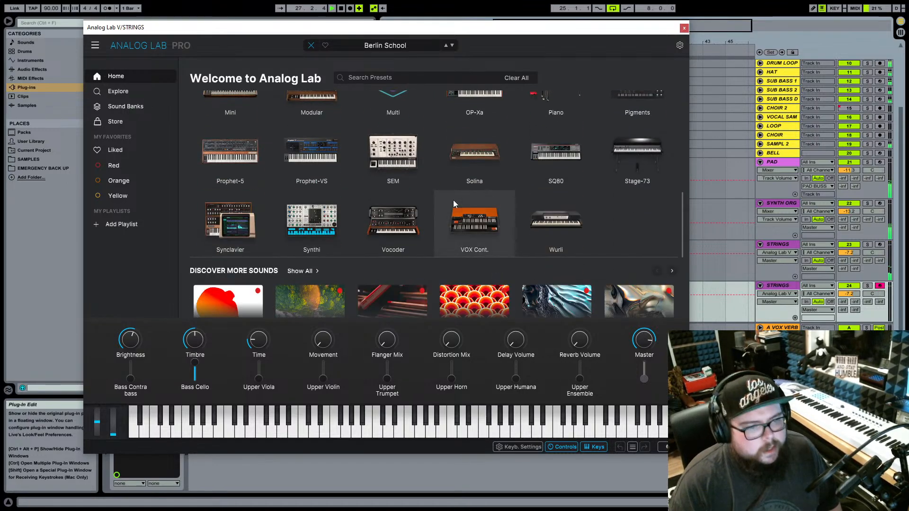
pyautogui.scroll(5, 429, 203)
pyautogui.scroll(-3, 430, 207)
pyautogui.scroll(1, 419, 204)
pyautogui.scroll(-2, 379, 199)
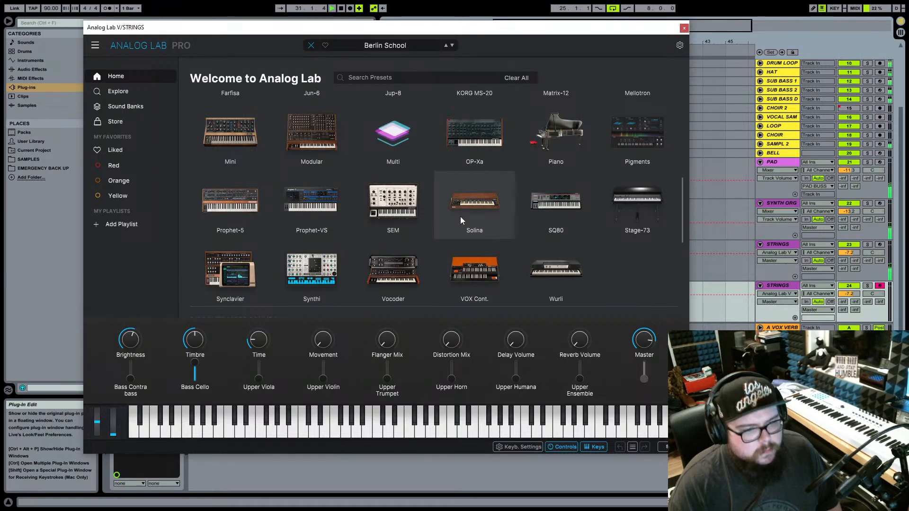
pyautogui.moveTo(461, 221)
pyautogui.click(470, 365)
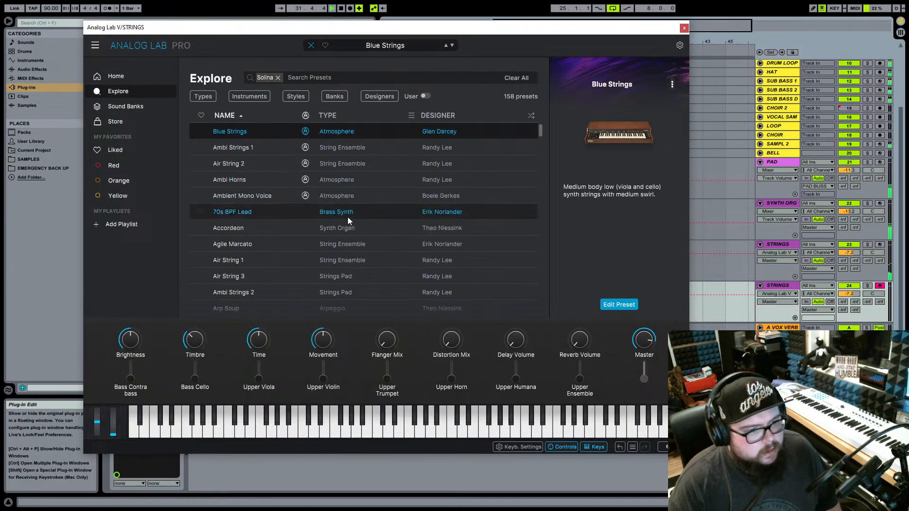
# Audition the Deep Breathing, Deep Space Humana and Diamond Strings presets from the Solina sounds on the duplicate STRINGS track.
pyautogui.scroll(-10, 359, 219)
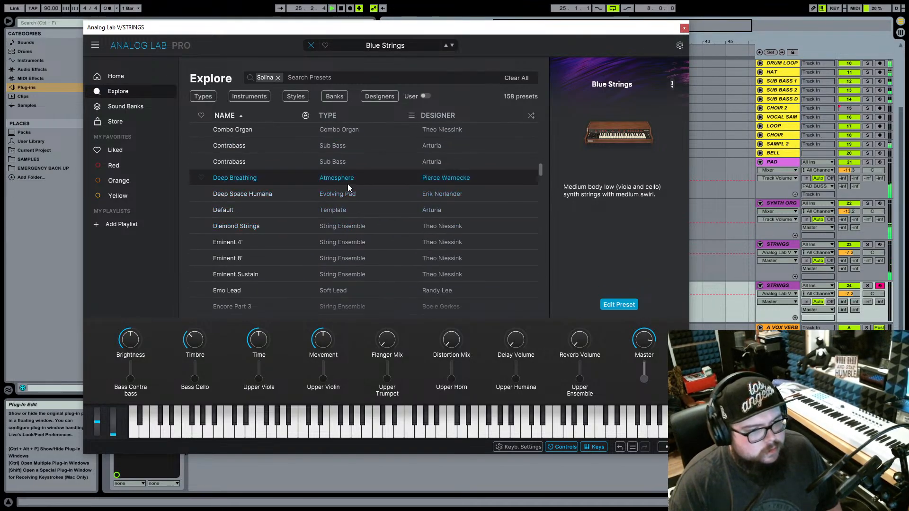
pyautogui.click(348, 183)
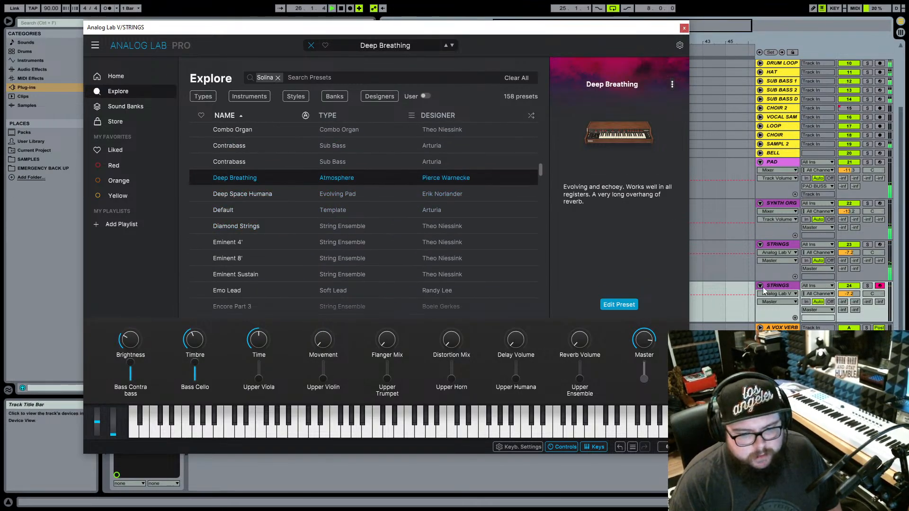
pyautogui.click(777, 286)
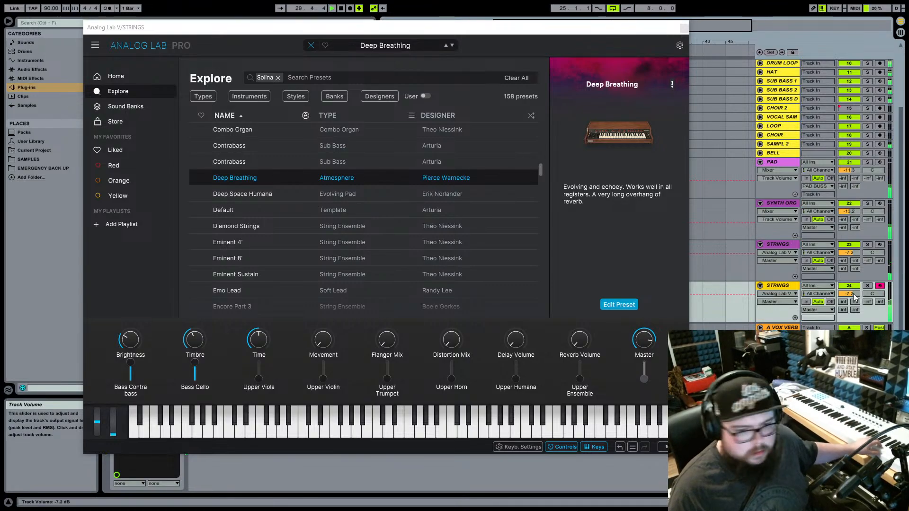
pyautogui.click(343, 200)
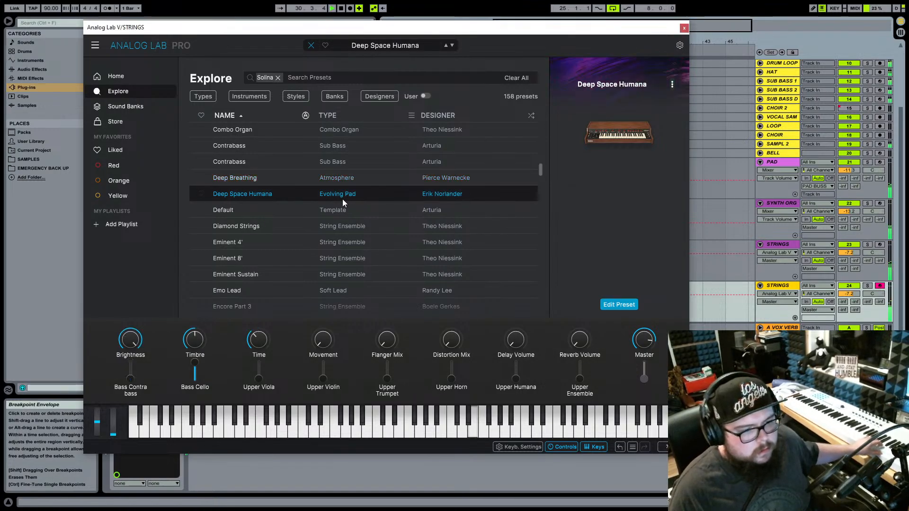
pyautogui.click(357, 228)
pyautogui.scroll(-1, 369, 232)
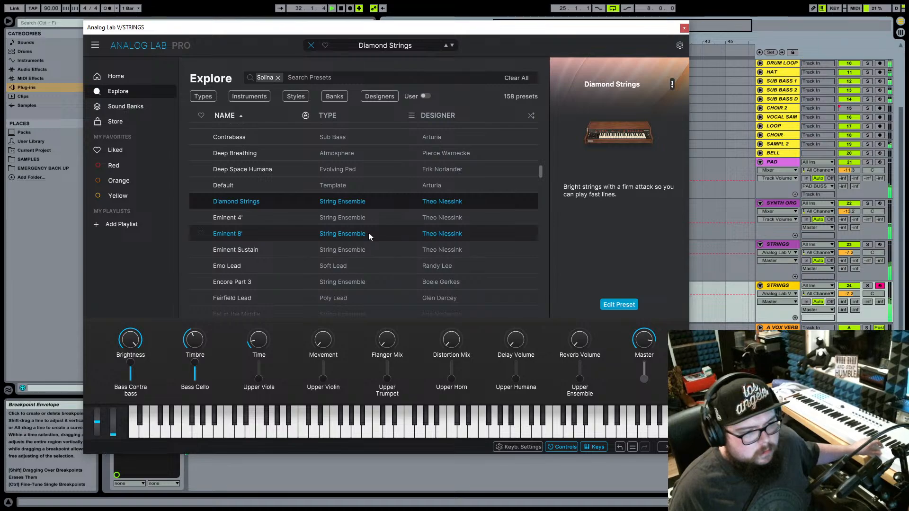
# Lower the duplicate STRINGS track's volume to about -13 dB.
pyautogui.moveTo(673, 283)
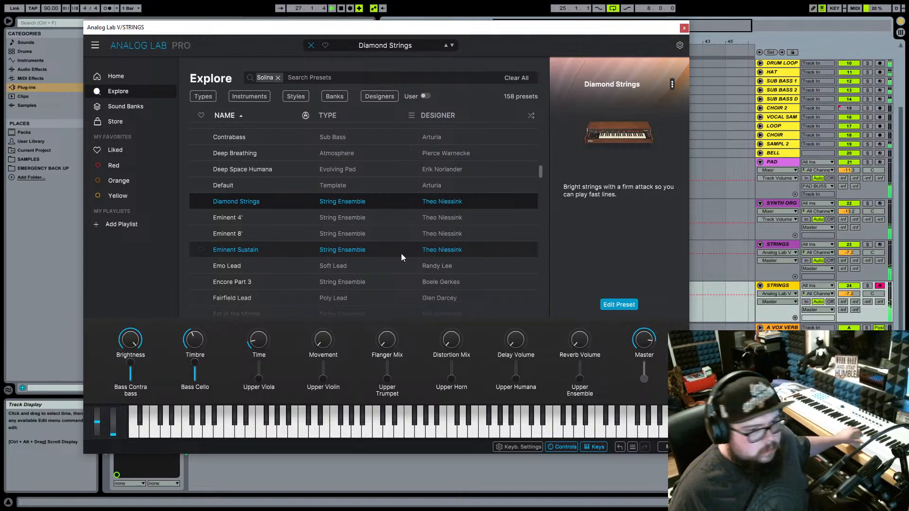
pyautogui.click(684, 28)
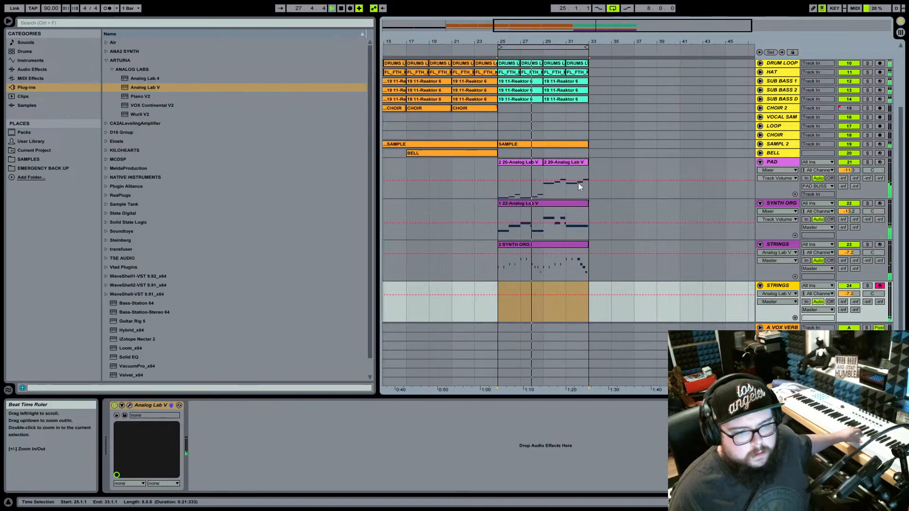
pyautogui.click(130, 405)
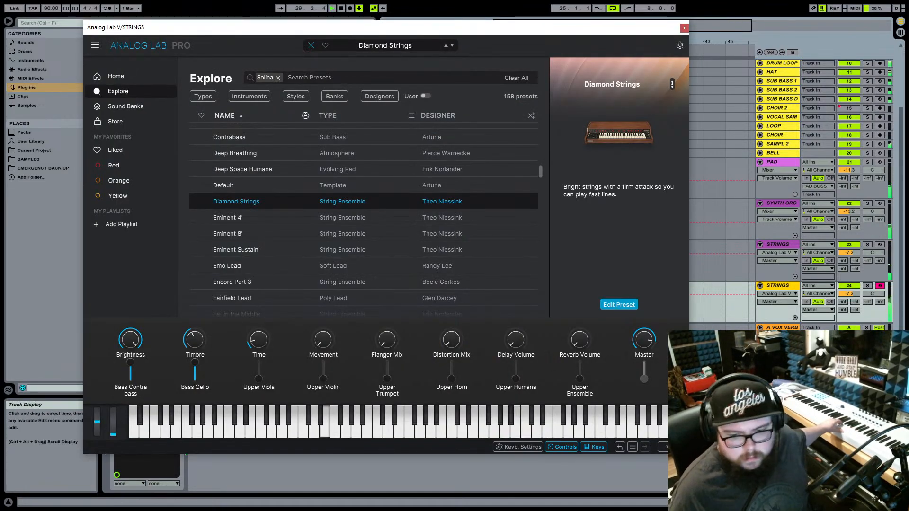
pyautogui.moveTo(849, 294); pyautogui.dragTo(849, 305)
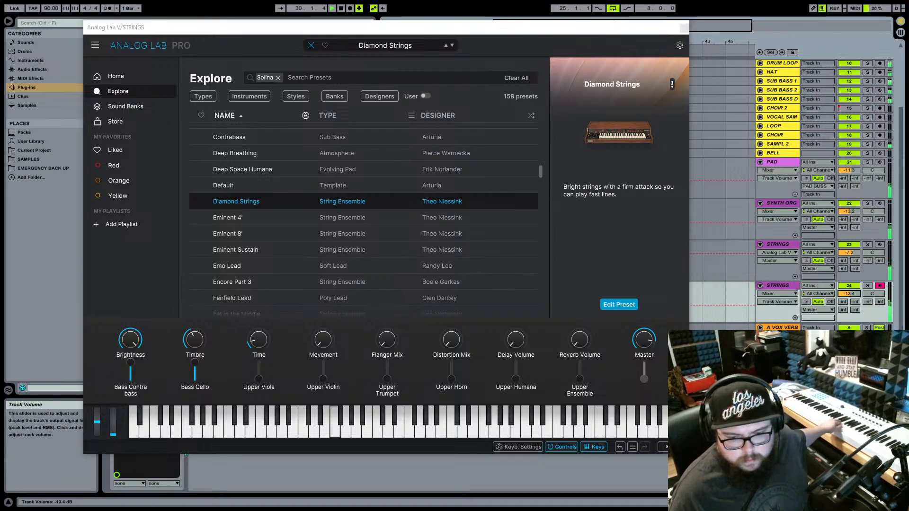
# Audition the Eminent 4', Eminent Sustain, Eminent 8' and Emo Lead presets from the Solina sounds.
pyautogui.click(351, 217)
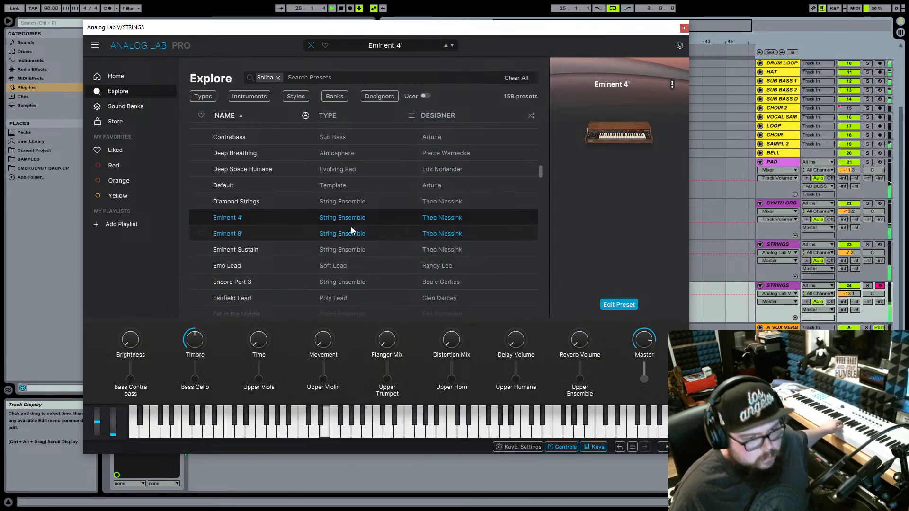
pyautogui.click(352, 255)
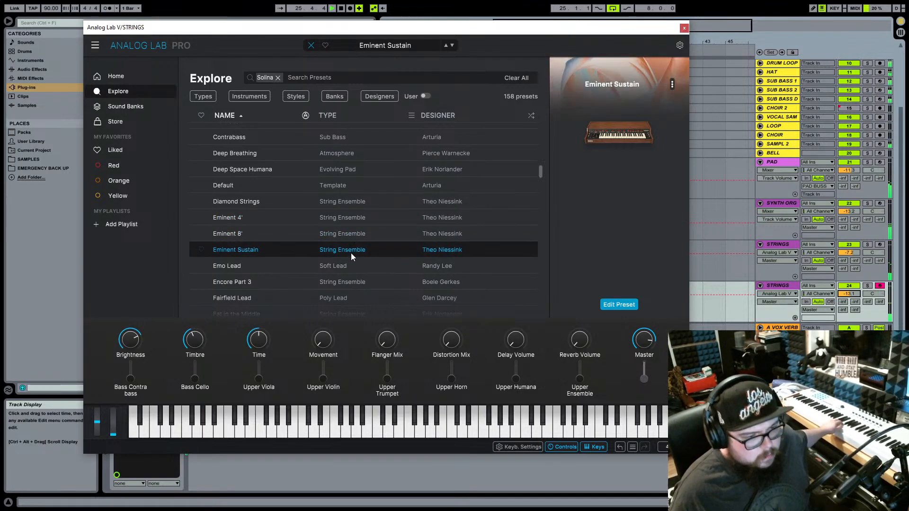
pyautogui.click(356, 236)
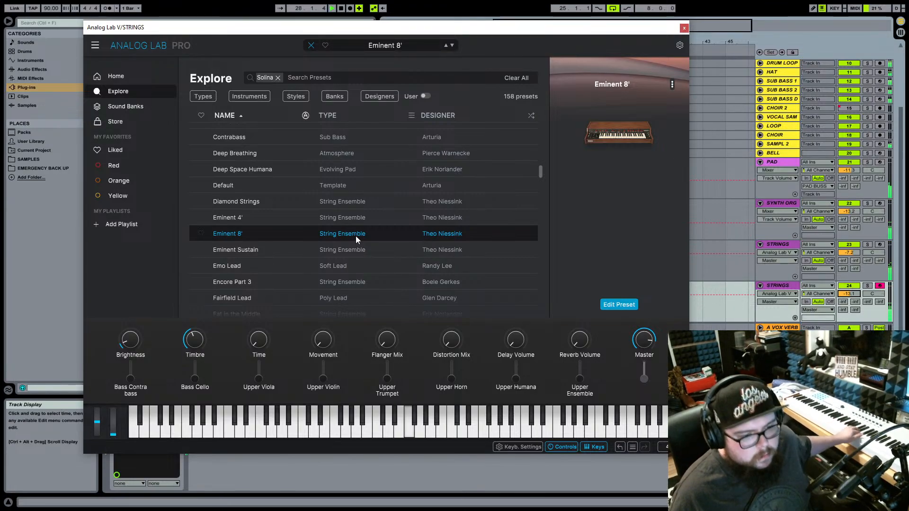
pyautogui.click(342, 266)
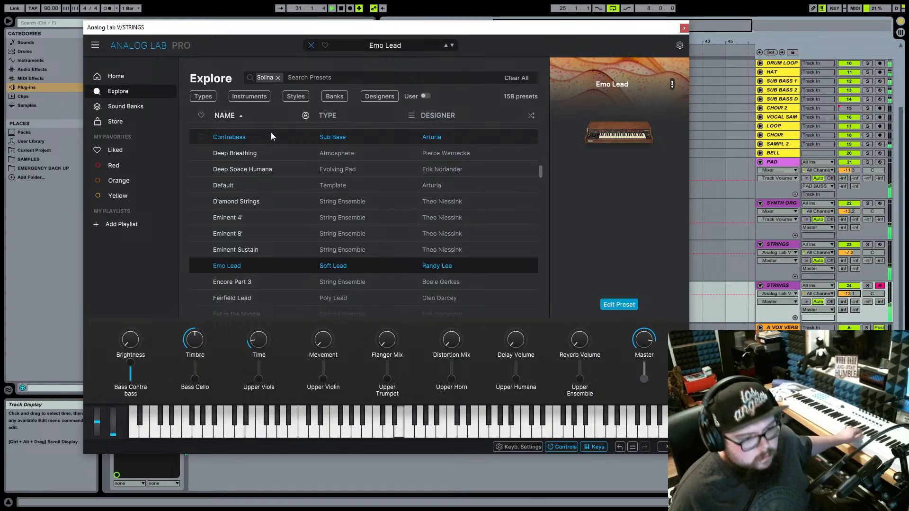
# Try Encore Part 3, load the Fairfield Lead preset, and set the duplicate STRINGS track's volume to -10.1 dB.
pyautogui.scroll(-3, 267, 234)
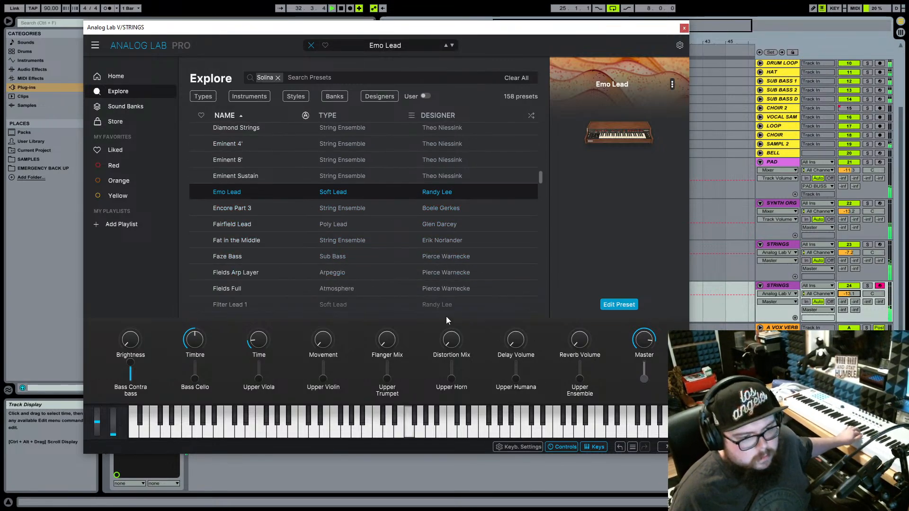
pyautogui.click(358, 208)
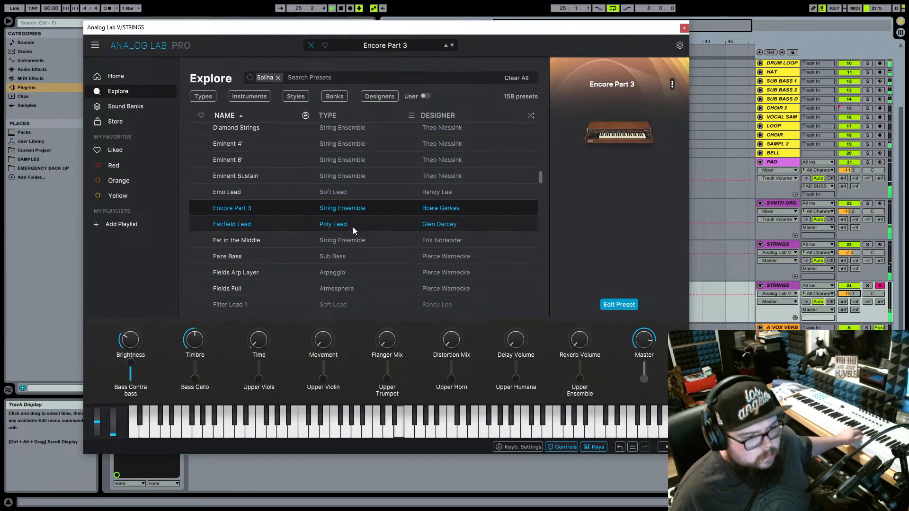
pyautogui.click(354, 226)
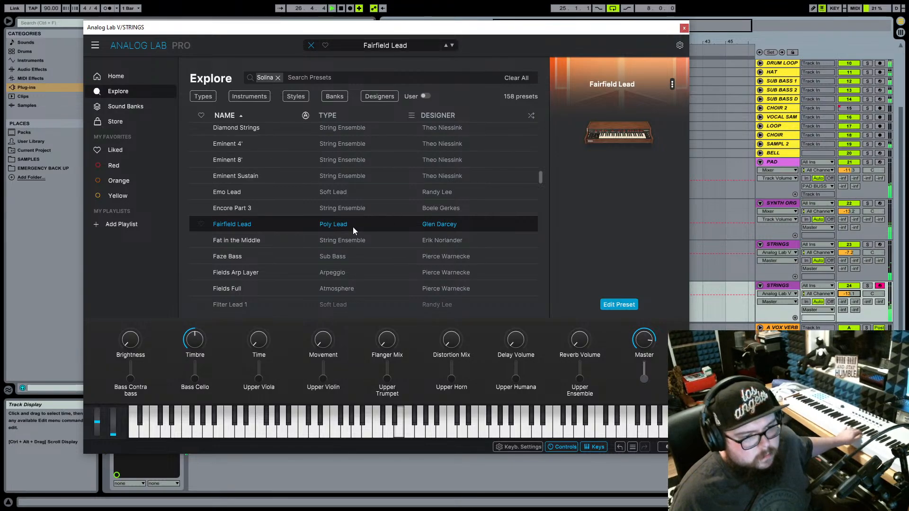
pyautogui.moveTo(849, 294); pyautogui.dragTo(849, 285)
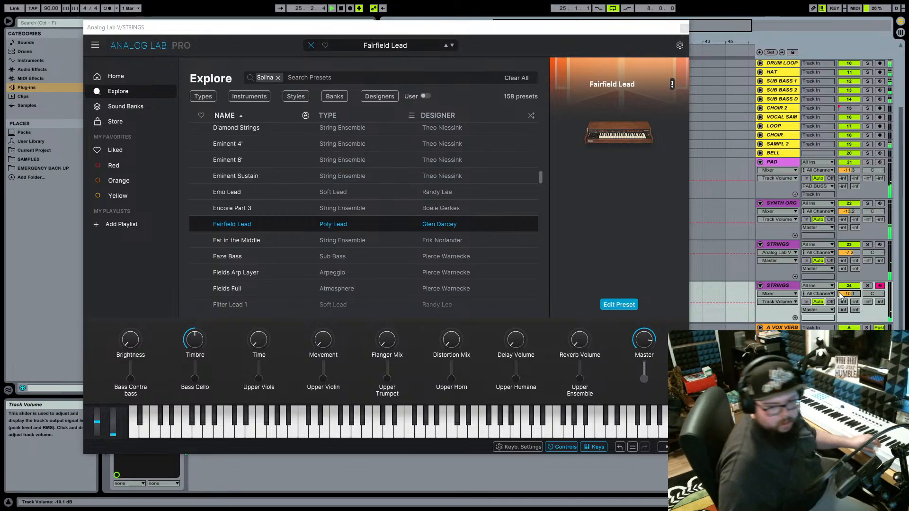
# Record a lead melody into the armed duplicate STRINGS track over the looped section from bar 25 to bar 33.
pyautogui.click(684, 27)
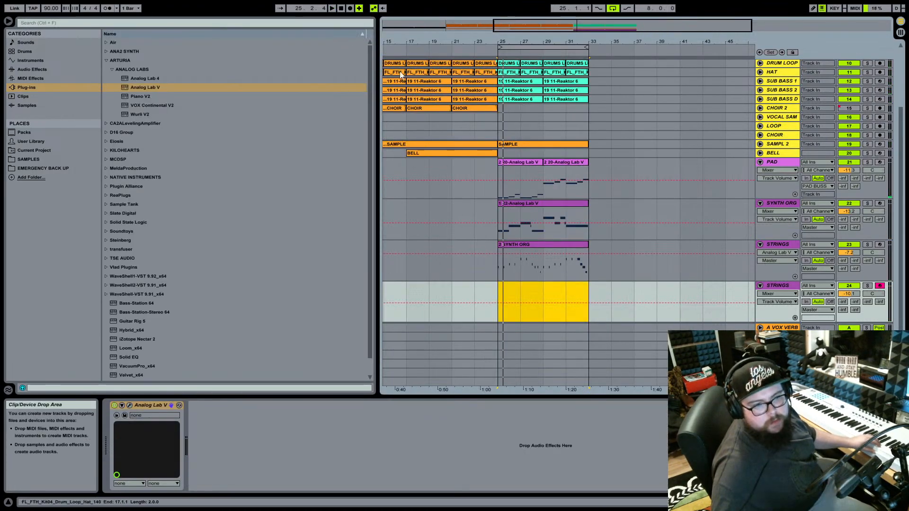
pyautogui.click(350, 8)
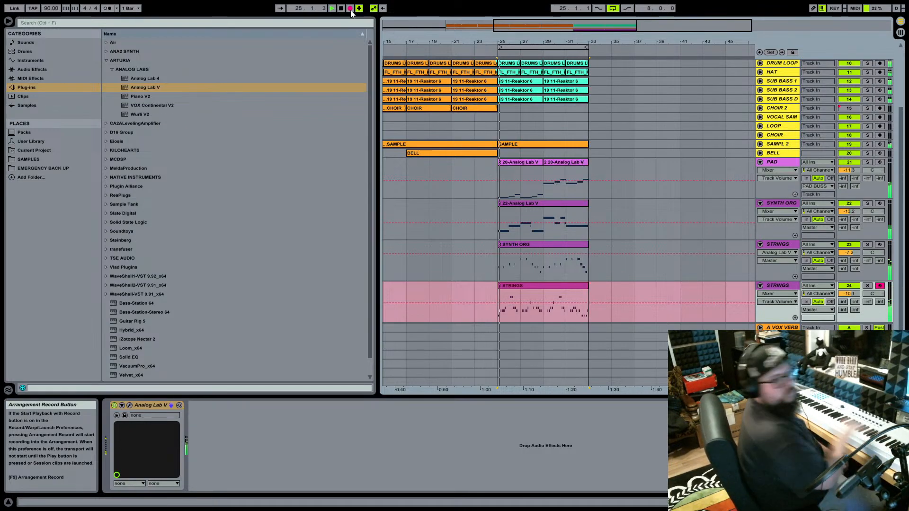
pyautogui.click(350, 9)
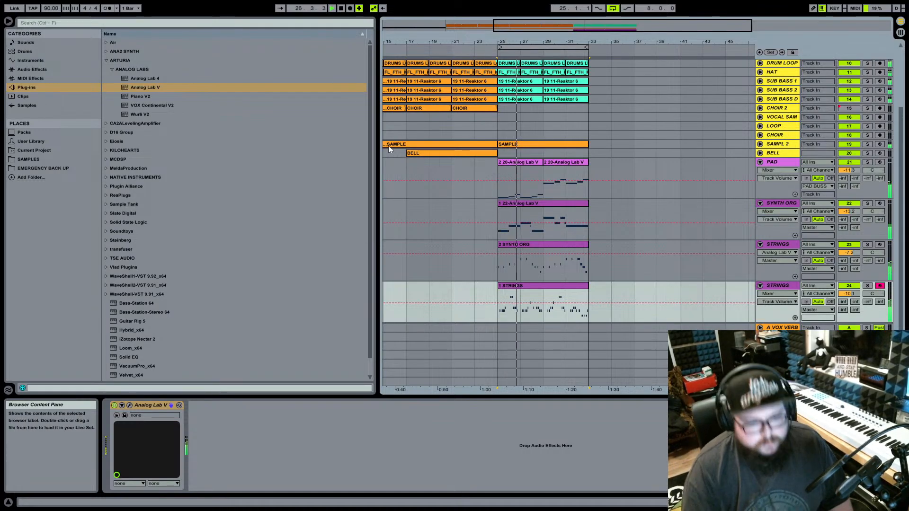
# Rename the newly recorded track as LEAD and fold the PAD, SYNTH ORG and STRINGS tracks.
pyautogui.hotkey('ctrl', 'r')
pyautogui.write('LEAD')
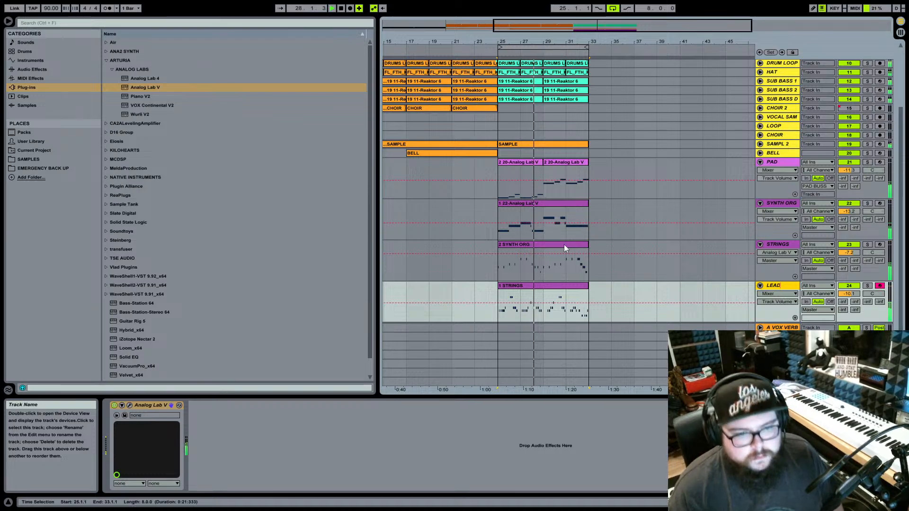
pyautogui.click(761, 162)
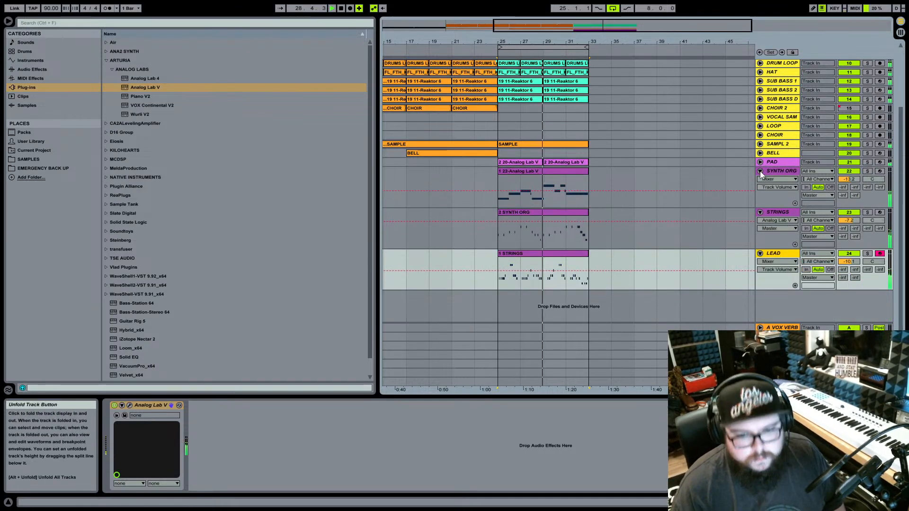
pyautogui.click(760, 171)
pyautogui.click(760, 180)
pyautogui.scroll(3, 556, 224)
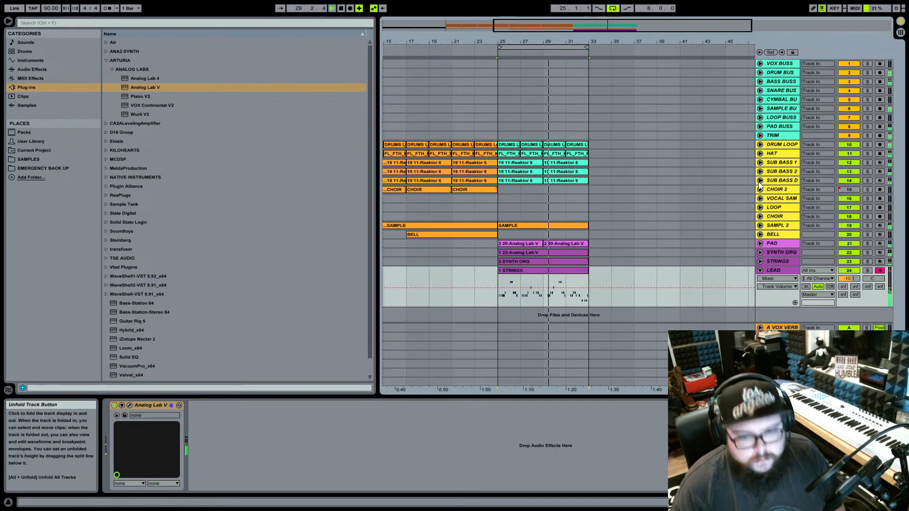
# In the recorded LEAD clip, move the final E4 note earlier to 8.4.1 and the last D4 note after it to about 8.4.2.
pyautogui.doubleClick(573, 271)
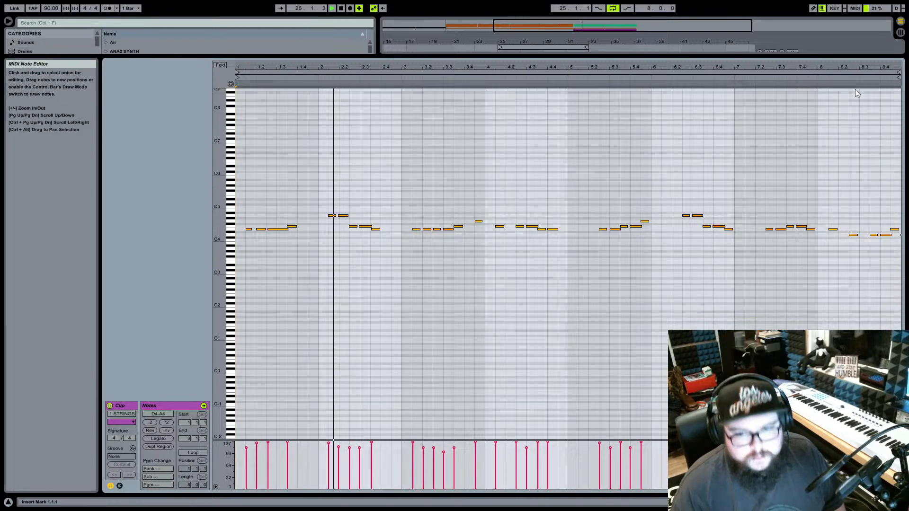
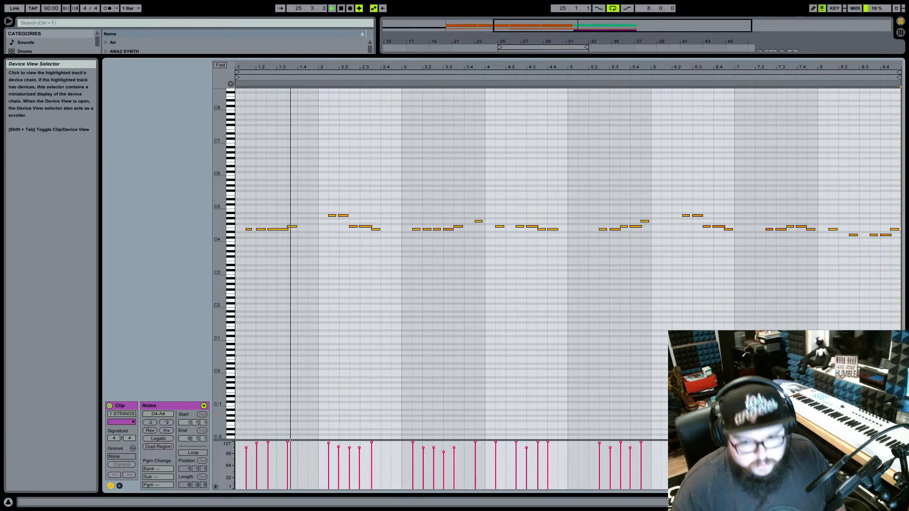
pyautogui.click(894, 230)
pyautogui.press('Left')
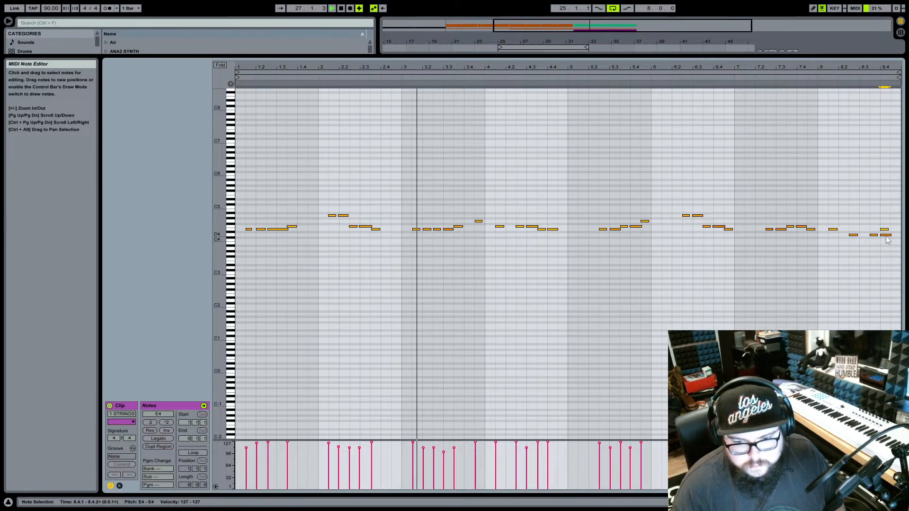
pyautogui.click(889, 235)
pyautogui.press('Right')
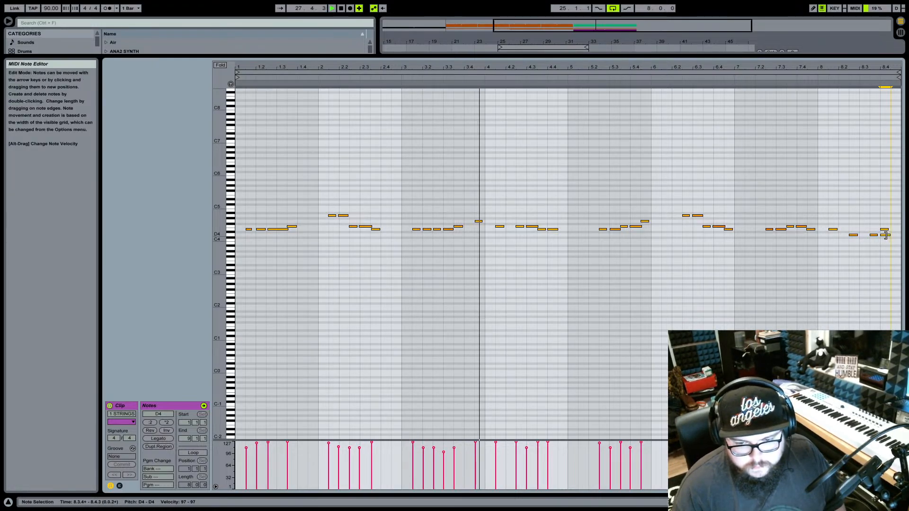
pyautogui.press('Right')
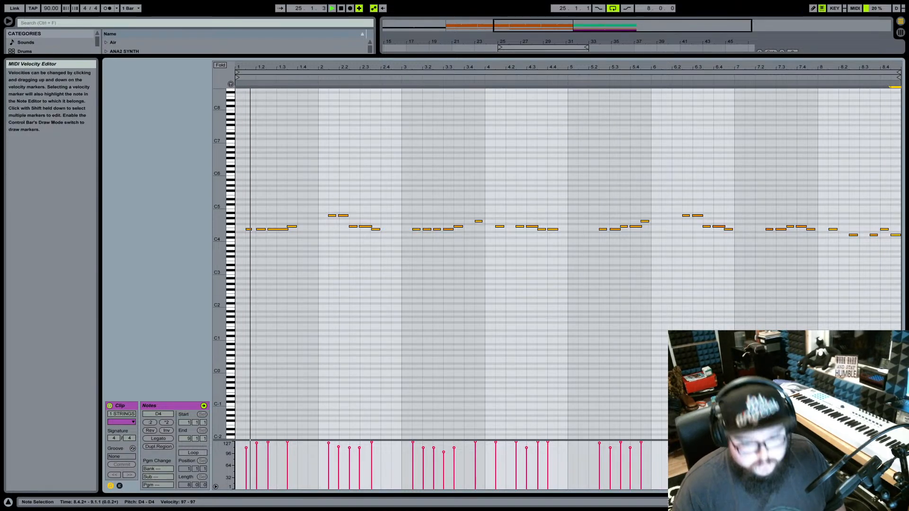
pyautogui.click(852, 502)
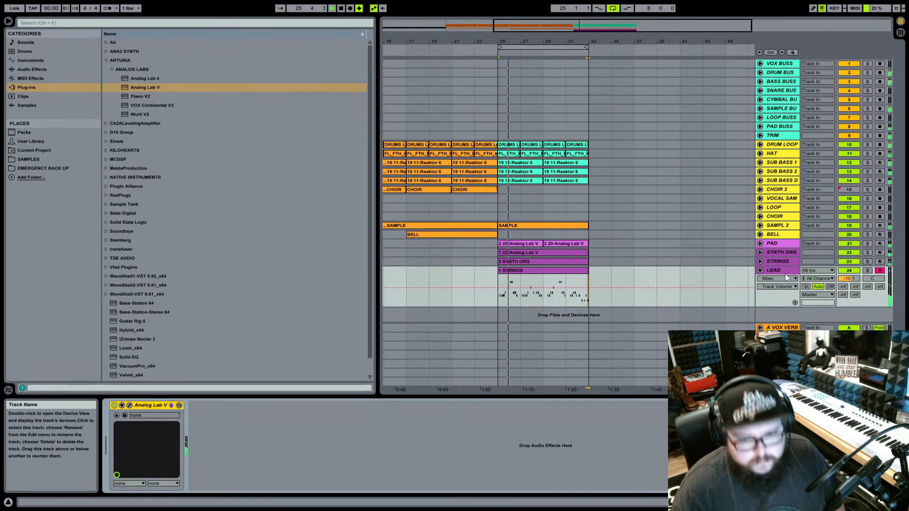
# In the Session View mixer, toggle the PAD track's solo to check it and pan the track to 8R.
pyautogui.press('Tab')
pyautogui.hscroll(10, 677, 226)
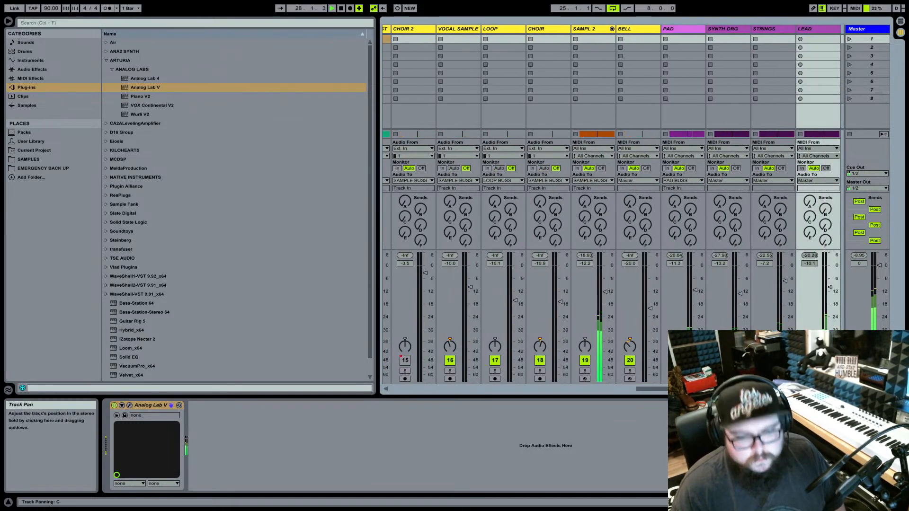
pyautogui.click(675, 30)
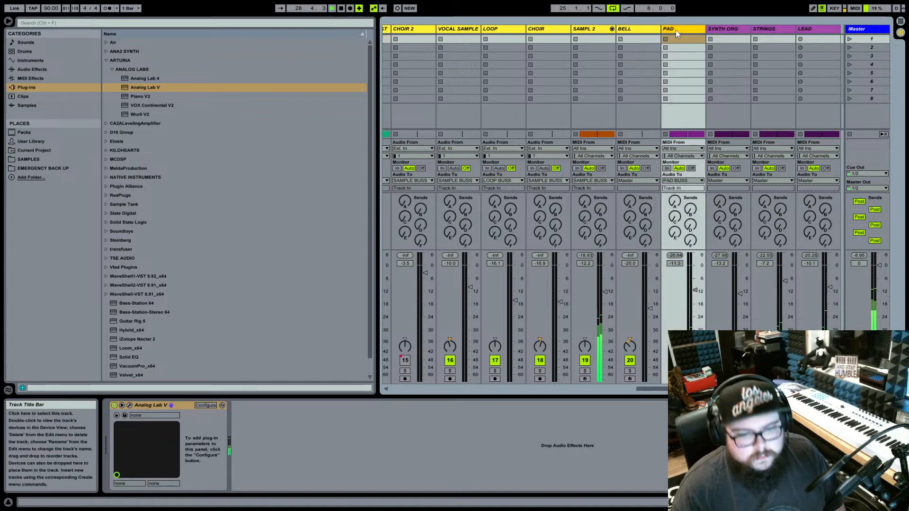
pyautogui.click(675, 371)
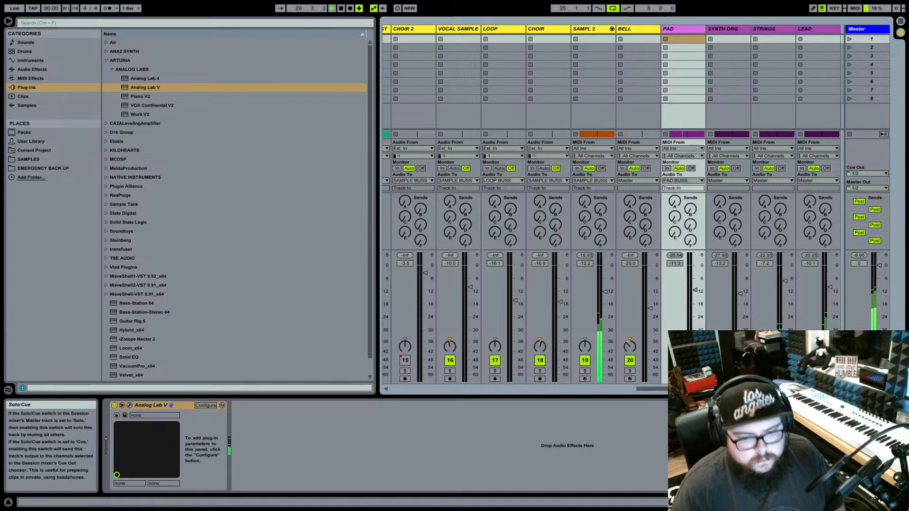
pyautogui.click(675, 372)
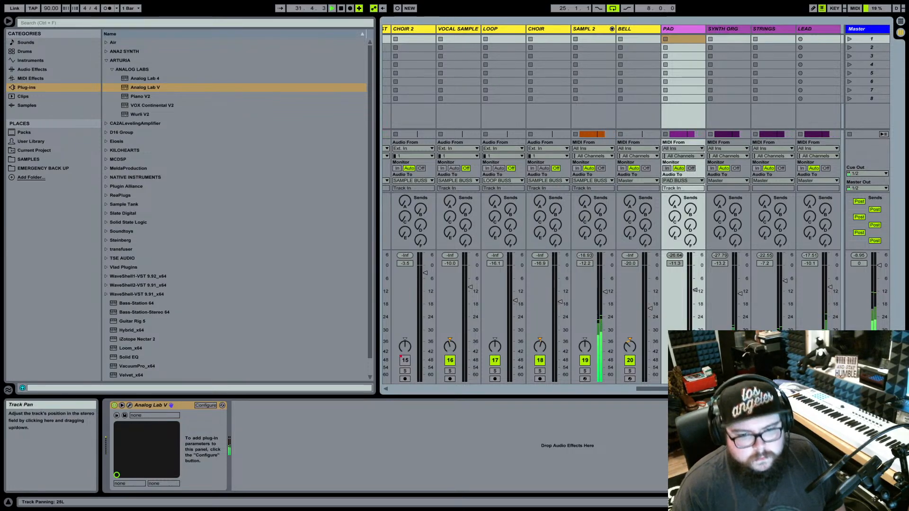
pyautogui.click(675, 371)
pyautogui.click(675, 371)
pyautogui.moveTo(675, 346); pyautogui.dragTo(675, 348)
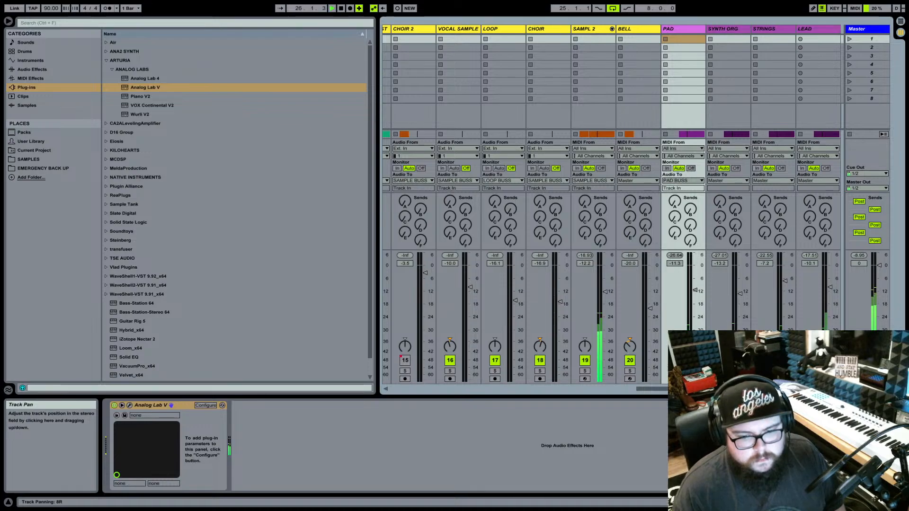
pyautogui.click(672, 29)
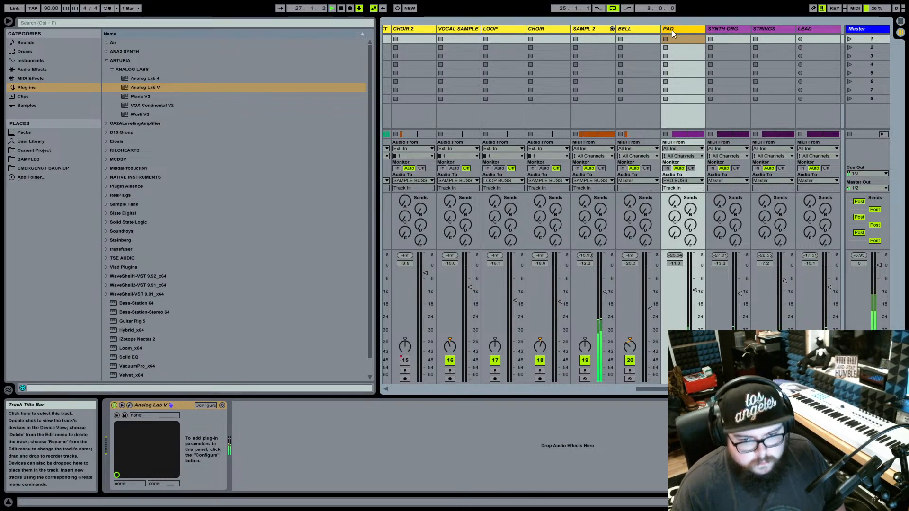
# Recolor the PAD, SYNTH ORG, STRINGS and LEAD tracks yellow to match the other instrument tracks.
pyautogui.keyDown('shift'); pyautogui.click(802, 29); pyautogui.keyUp('shift')
pyautogui.rightClick(803, 30)
pyautogui.click(820, 147)
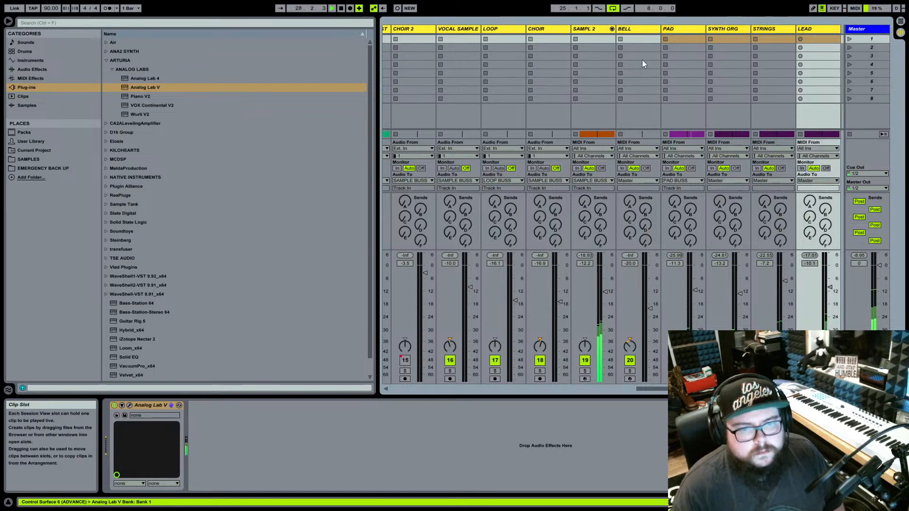
pyautogui.press('Tab')
pyautogui.moveTo(532, 42); pyautogui.dragTo(600, 42)
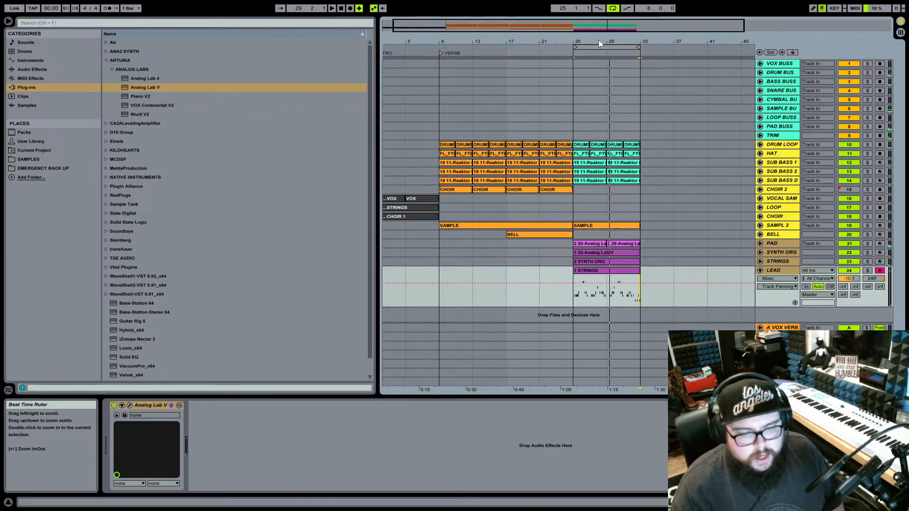
# Lower the PAD, SYNTH ORG, STRINGS and LEAD volumes together to -17.0, -18.9, -12.9 and -15.8 dB, and raise SAMPL 2 to -10.2 dB.
pyautogui.press('Tab')
pyautogui.click(687, 32)
pyautogui.click(800, 27)
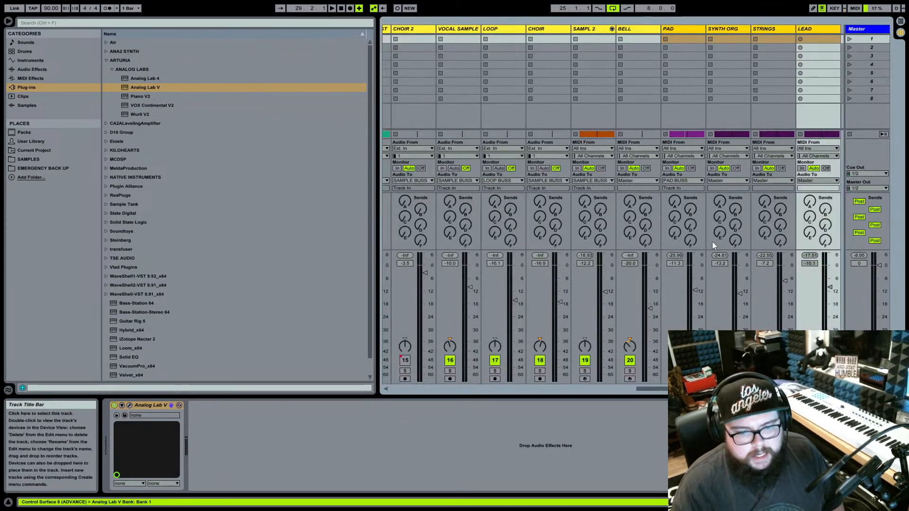
pyautogui.click(786, 280)
pyautogui.press('space')
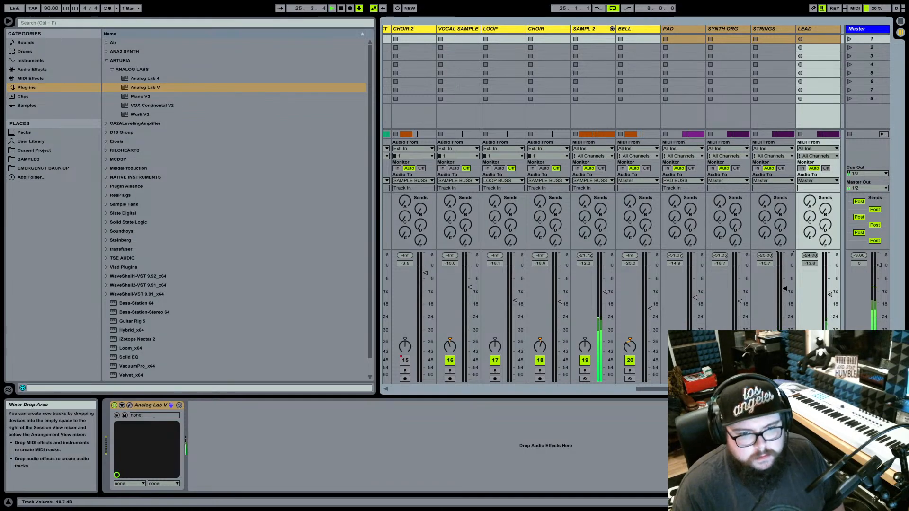
pyautogui.moveTo(785, 293); pyautogui.dragTo(782, 293)
pyautogui.press('Up')
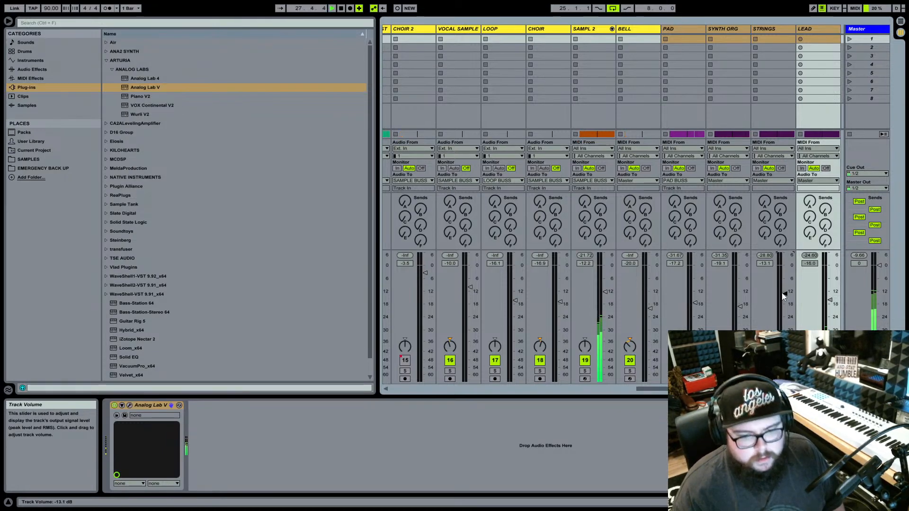
pyautogui.press('Up')
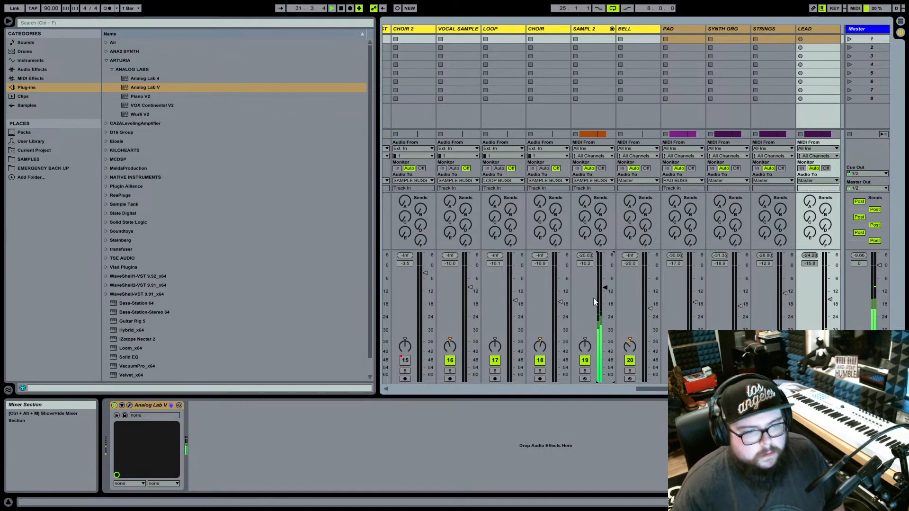
# Extend the arrangement loop to cover bars 9 to 33 for playback and fold the LEAD track.
pyautogui.press('Tab')
pyautogui.moveTo(575, 48); pyautogui.dragTo(433, 49)
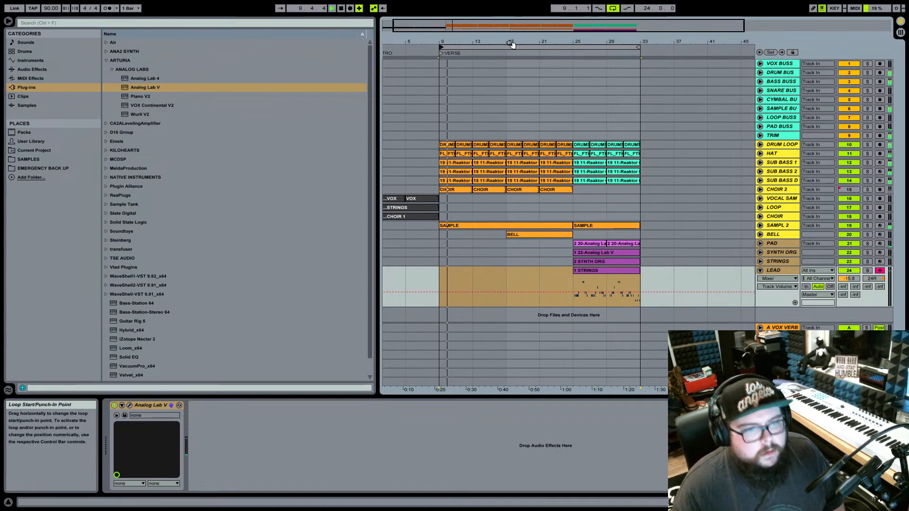
pyautogui.moveTo(510, 46); pyautogui.dragTo(491, 48)
pyautogui.click(491, 47)
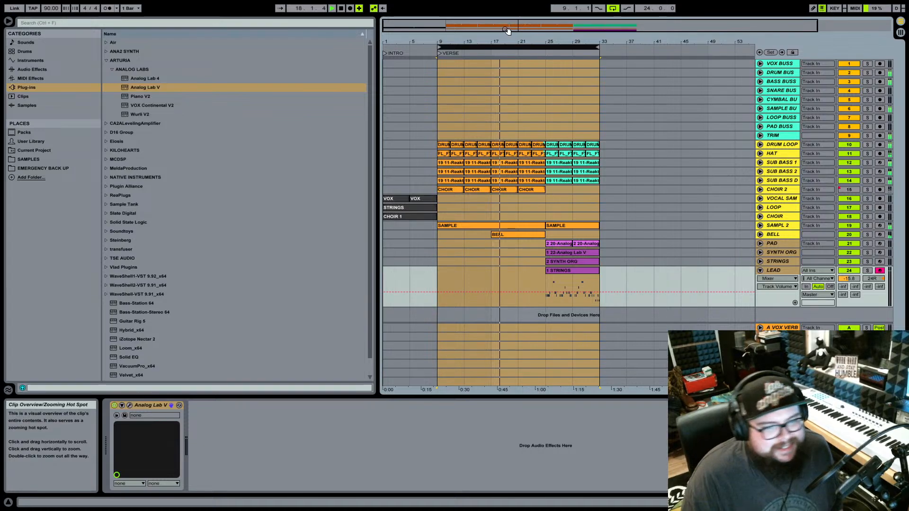
pyautogui.moveTo(453, 45); pyautogui.dragTo(453, 43)
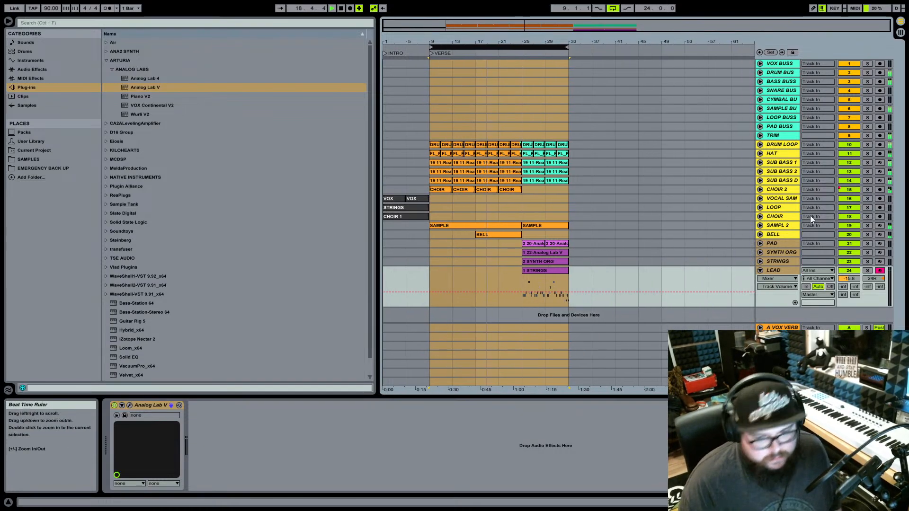
pyautogui.click(761, 272)
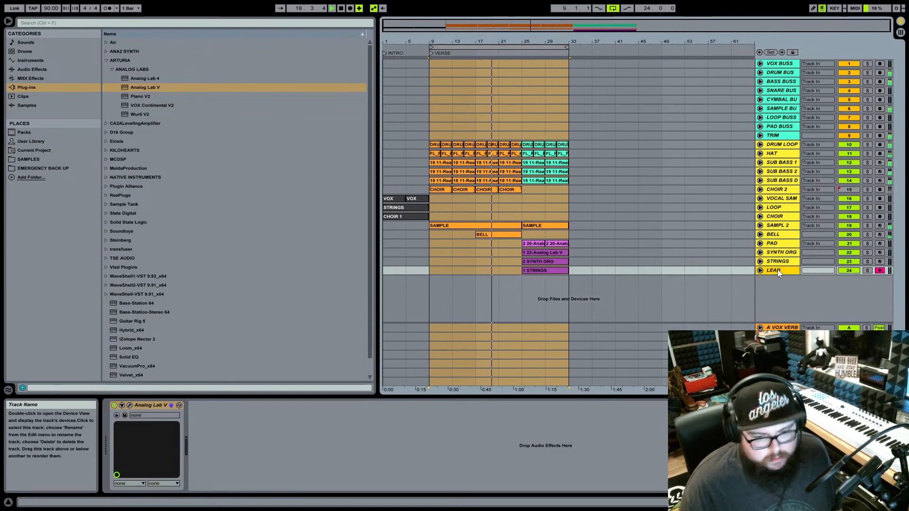
pyautogui.moveTo(491, 41); pyautogui.dragTo(492, 44)
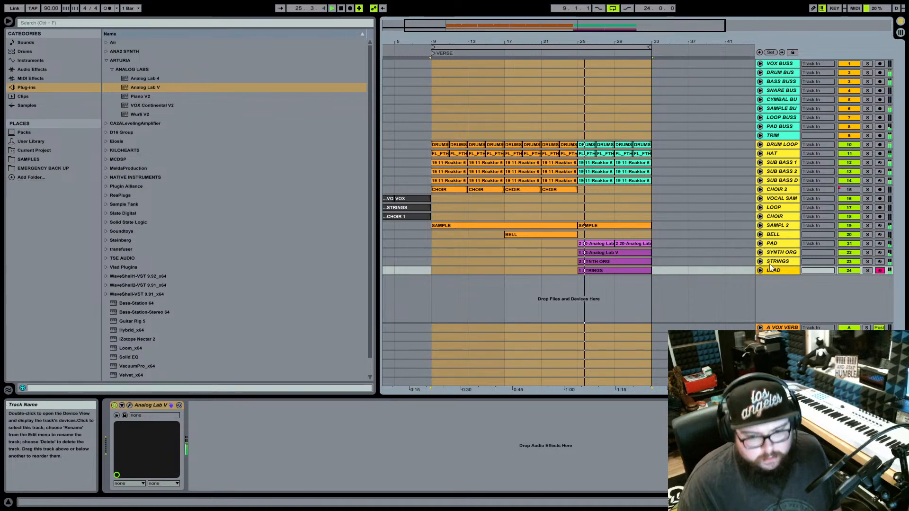
# Raise the LEAD track's volume to -13.8 dB in the Session View mixer and return to the arrangement.
pyautogui.press('Tab')
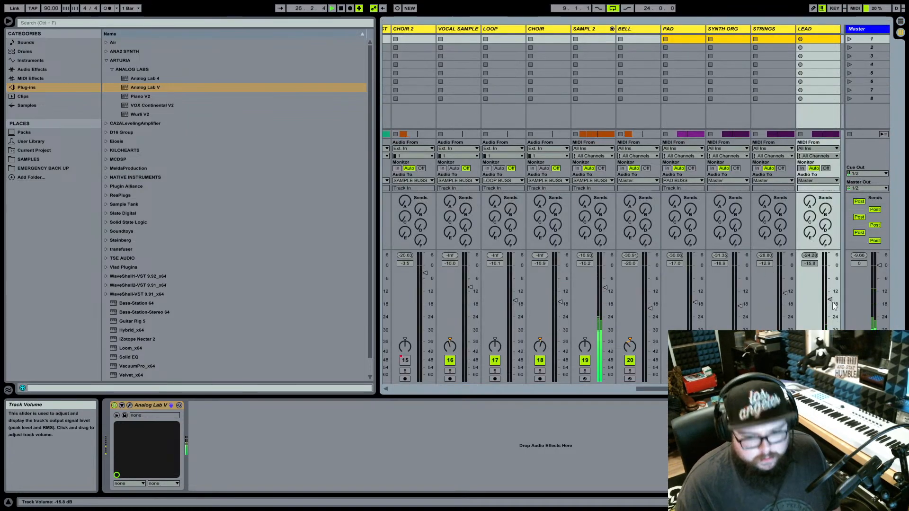
pyautogui.moveTo(833, 302); pyautogui.dragTo(833, 297)
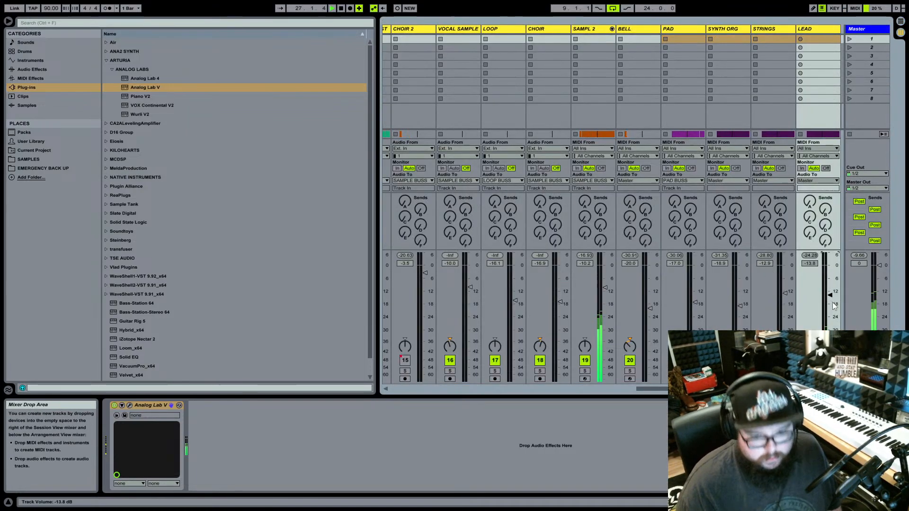
pyautogui.press('Tab')
# Deactivate the DRUM LOOP clips from bar 25 to 29 and split the sample and synth clips from bar 25 to 33 into two-bar pieces.
pyautogui.click(591, 146)
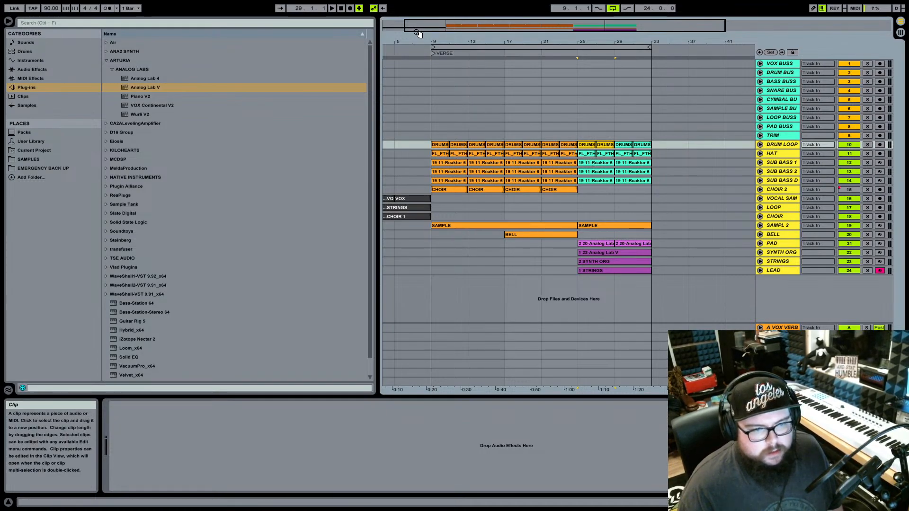
pyautogui.moveTo(432, 47); pyautogui.dragTo(578, 46)
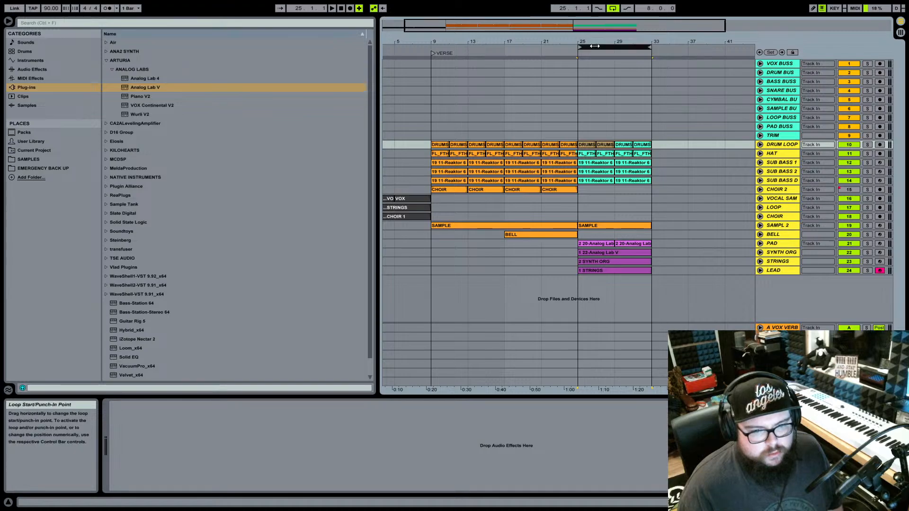
pyautogui.moveTo(651, 47)
pyautogui.mouseDown()
pyautogui.moveTo(589, 54)
pyautogui.moveTo(669, 48)
pyautogui.moveTo(582, 47)
pyautogui.moveTo(583, 38)
pyautogui.moveTo(408, 52)
pyautogui.moveTo(392, 42)
pyautogui.moveTo(588, 42)
pyautogui.moveTo(423, 48)
pyautogui.mouseUp()
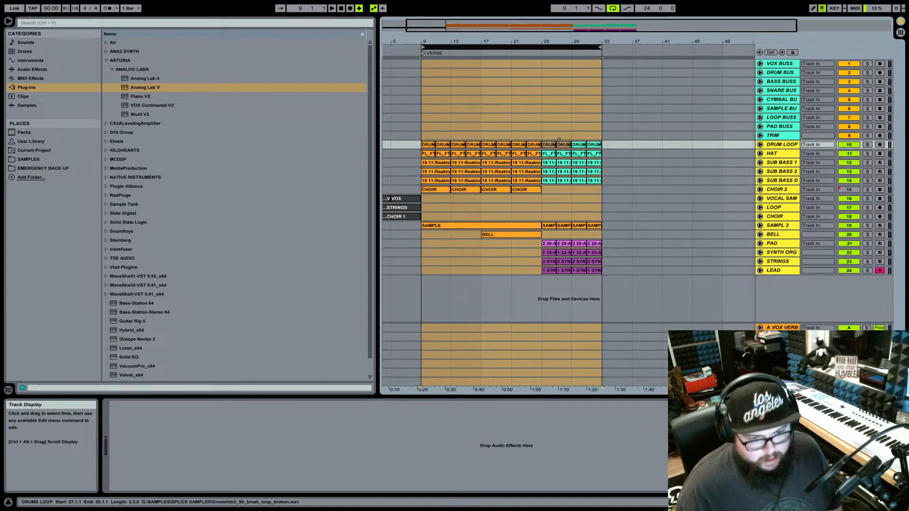
# Play the arrangement from bar 17 and add a locator named CHORUS 1 at bar 25.
pyautogui.click(511, 137)
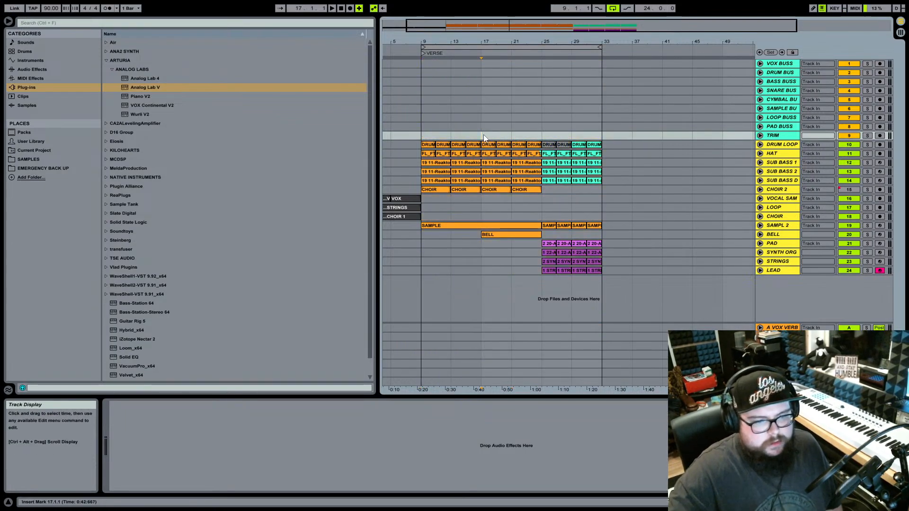
pyautogui.press('space')
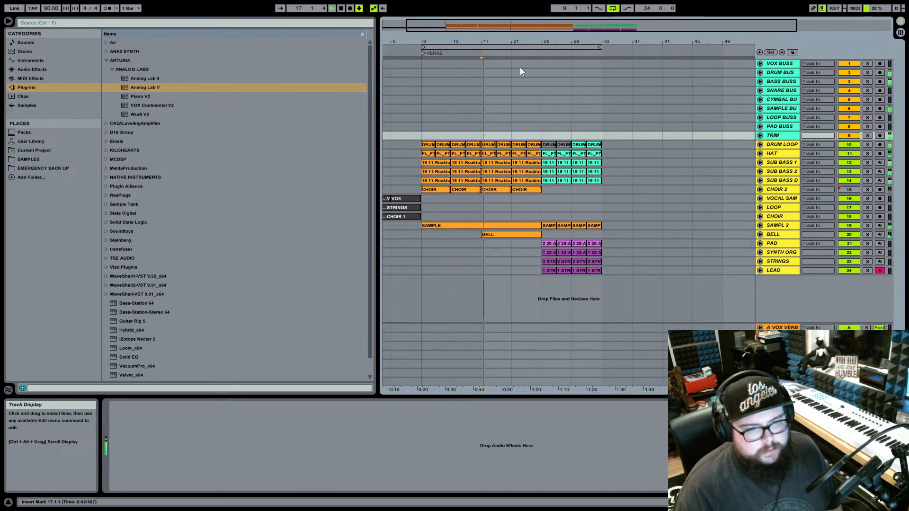
pyautogui.rightClick(543, 53)
pyautogui.click(553, 76)
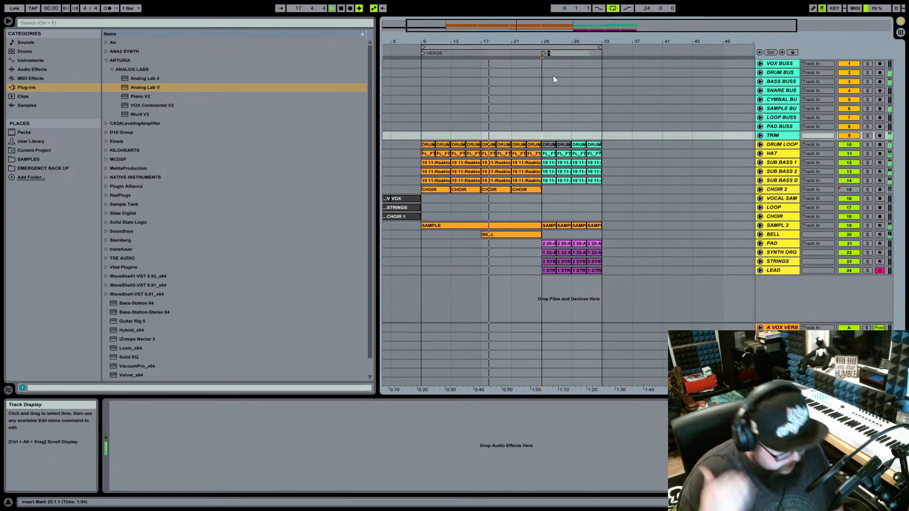
pyautogui.write('CHORUS 1')
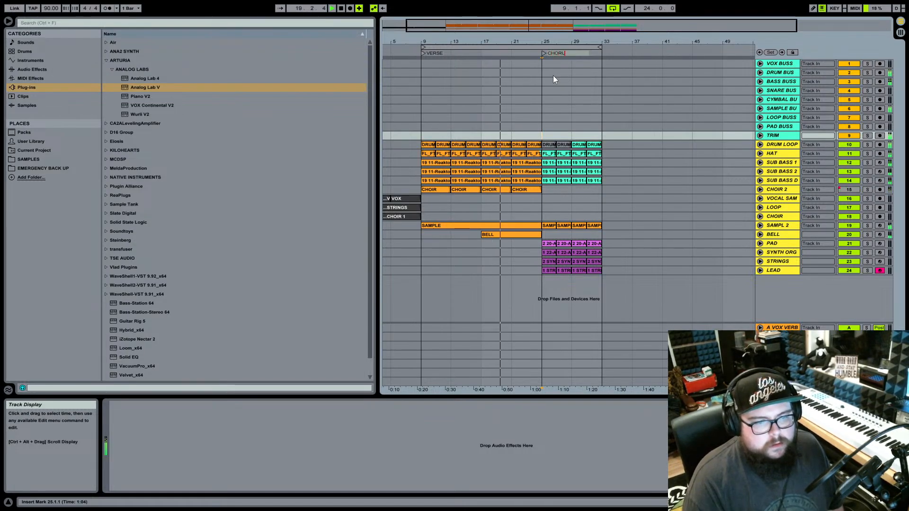
pyautogui.press('Return')
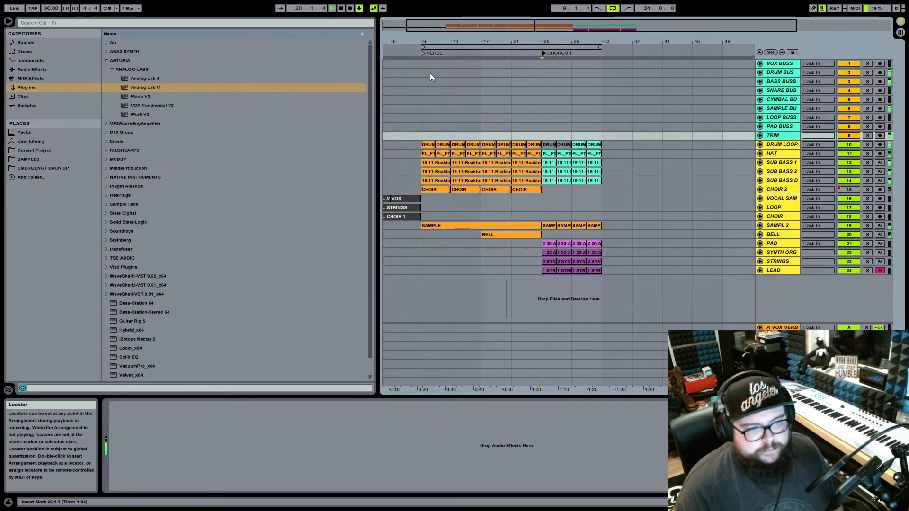
# Duplicate the looped section of bars 9 to 33 directly after itself and add a locator named VERSE 2 at bar 33.
pyautogui.click(579, 48)
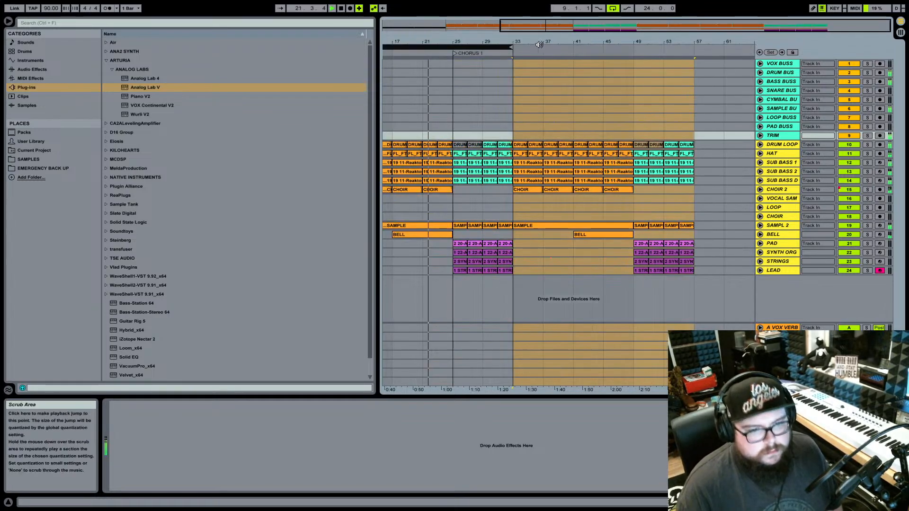
pyautogui.rightClick(517, 49)
pyautogui.click(525, 72)
pyautogui.write('VERSE 2')
pyautogui.press('Return')
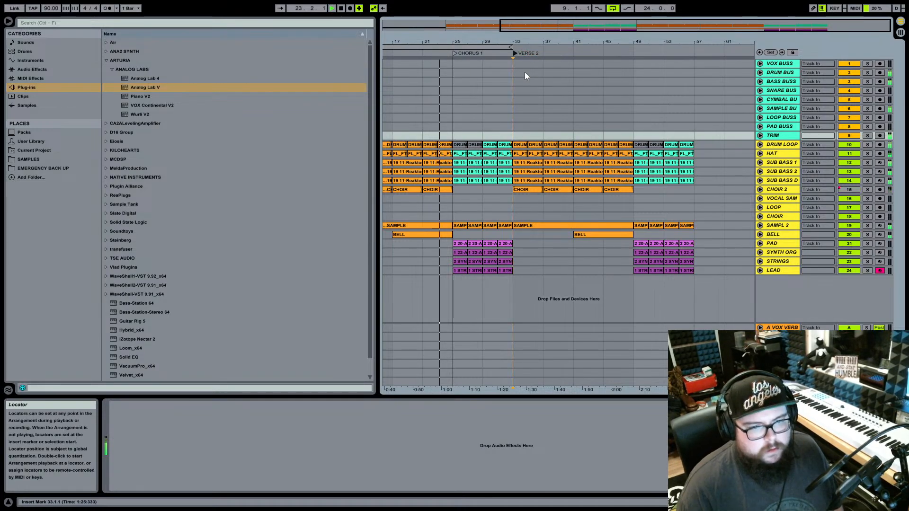
# Add a locator named HOOK 2 at bar 49, where the duplicated chorus starts.
pyautogui.rightClick(635, 54)
pyautogui.click(641, 77)
pyautogui.write('HOOK 2')
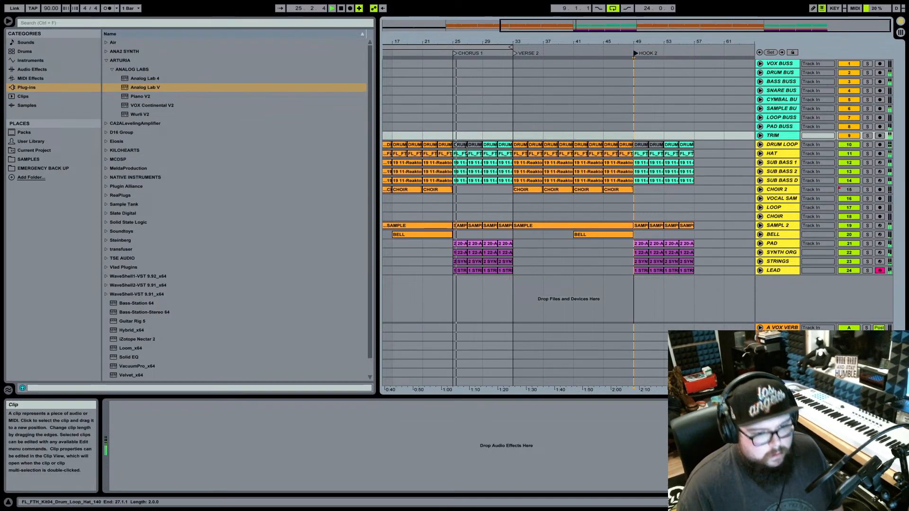
# Deactivate the two SAMPLE clips from bar 25 to bar 29 and play the transition from bar 21.
pyautogui.moveTo(459, 41); pyautogui.dragTo(490, 76)
pyautogui.click(494, 225)
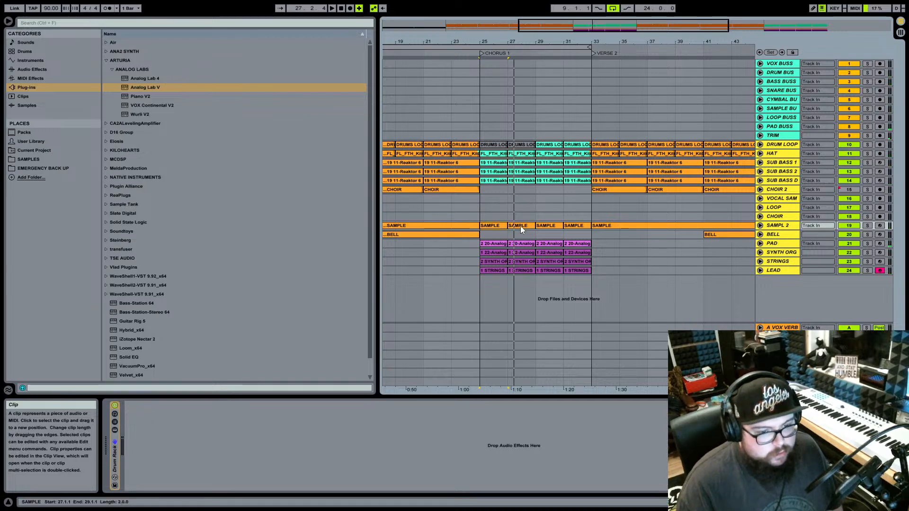
pyautogui.keyDown('shift'); pyautogui.click(517, 226); pyautogui.keyUp('shift')
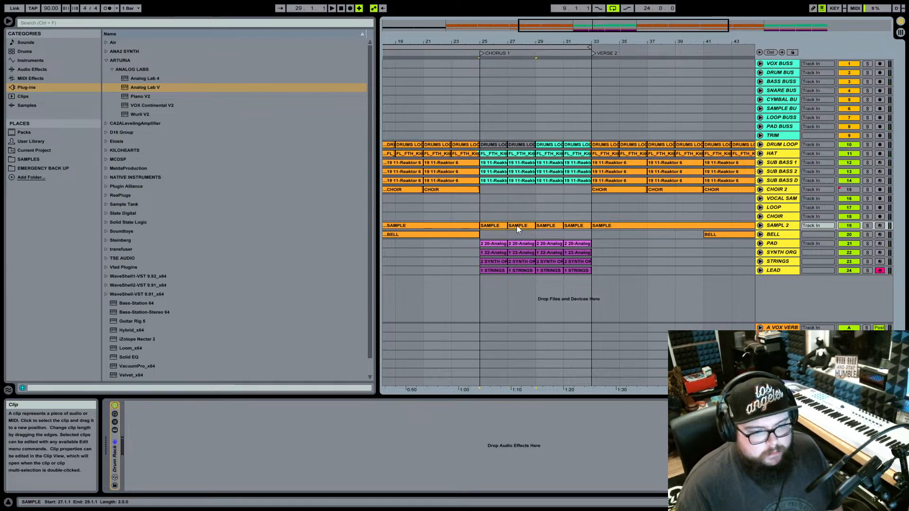
pyautogui.click(488, 217)
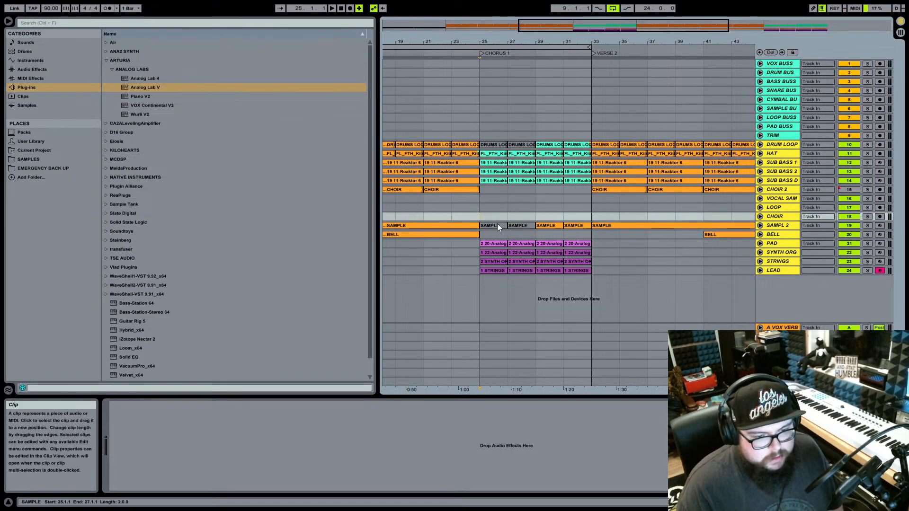
pyautogui.click(523, 225)
pyautogui.click(499, 226)
pyautogui.moveTo(464, 57); pyautogui.dragTo(473, 55)
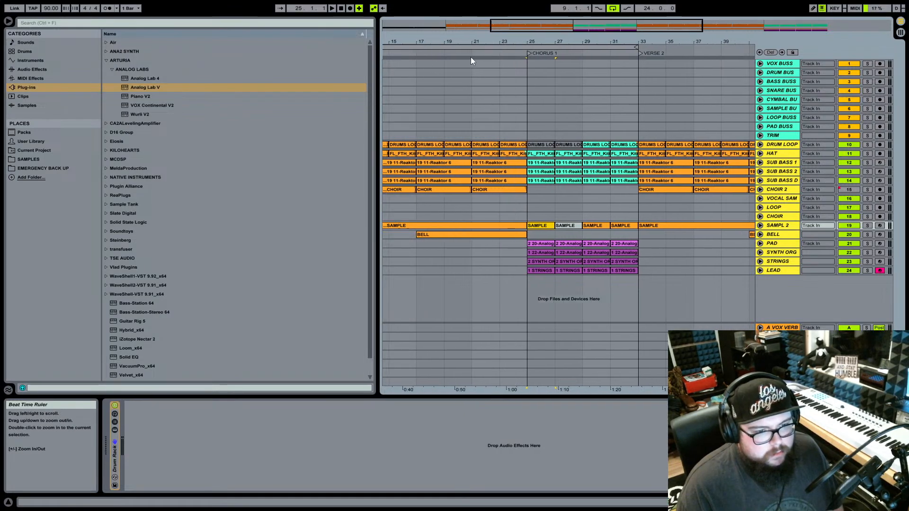
pyautogui.click(473, 58)
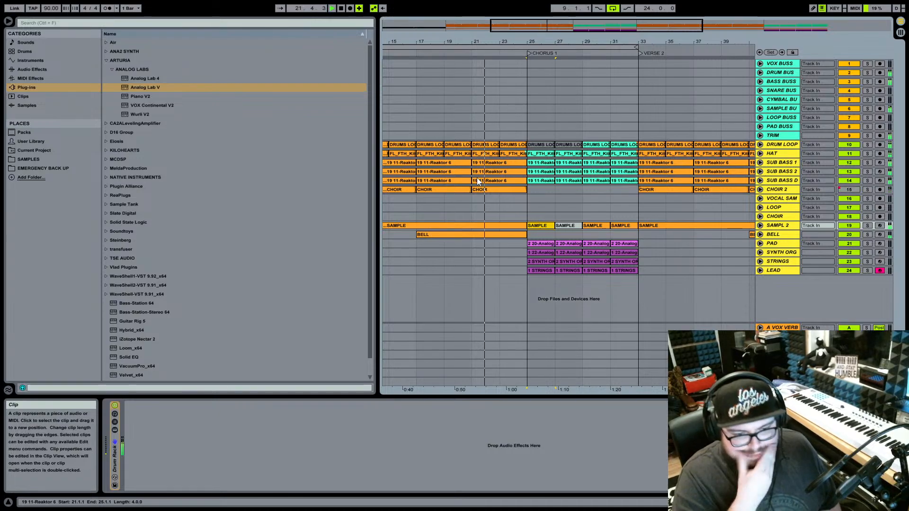
# Try the chorus with the HAT clips from bar 25 to 29 deactivated, and reactivate them.
pyautogui.click(540, 155)
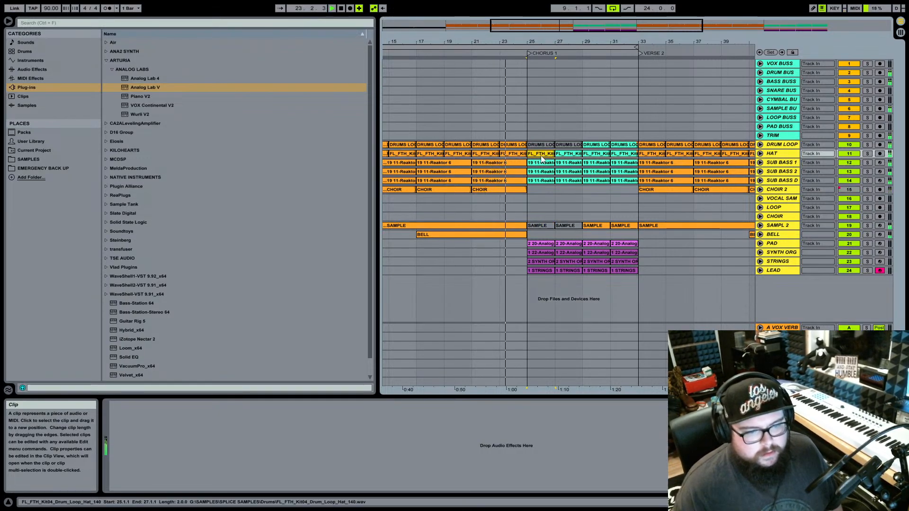
pyautogui.click(569, 156)
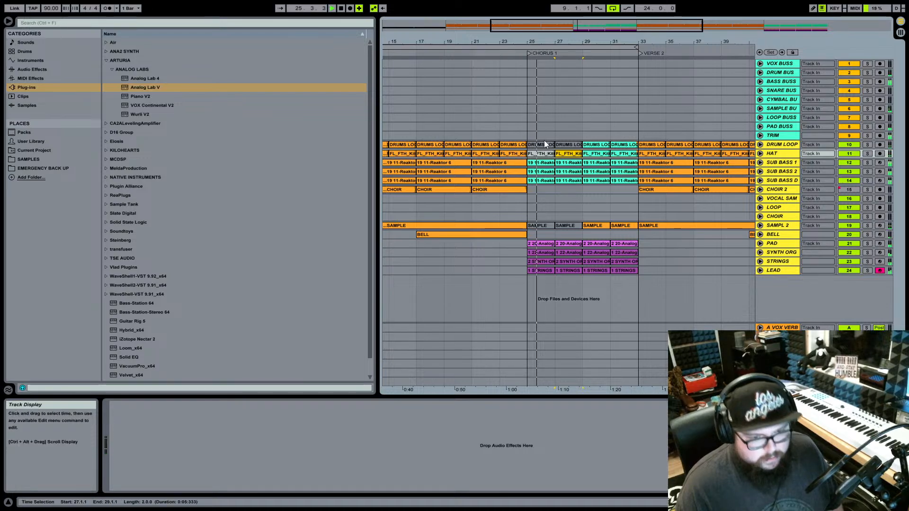
pyautogui.click(569, 155)
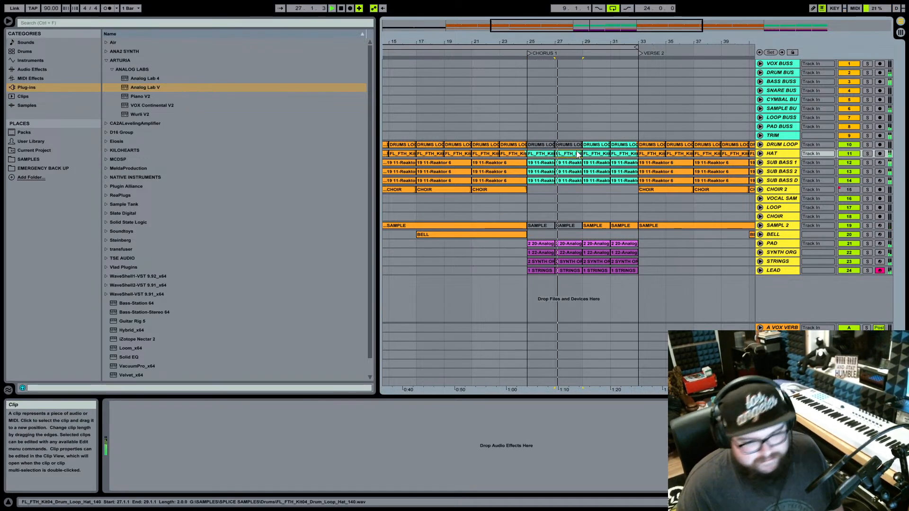
# Reactivate the two DRUM LOOP clips from bar 25 to bar 29 and play from the CHORUS 1 locator.
pyautogui.click(550, 146)
pyautogui.press('space')
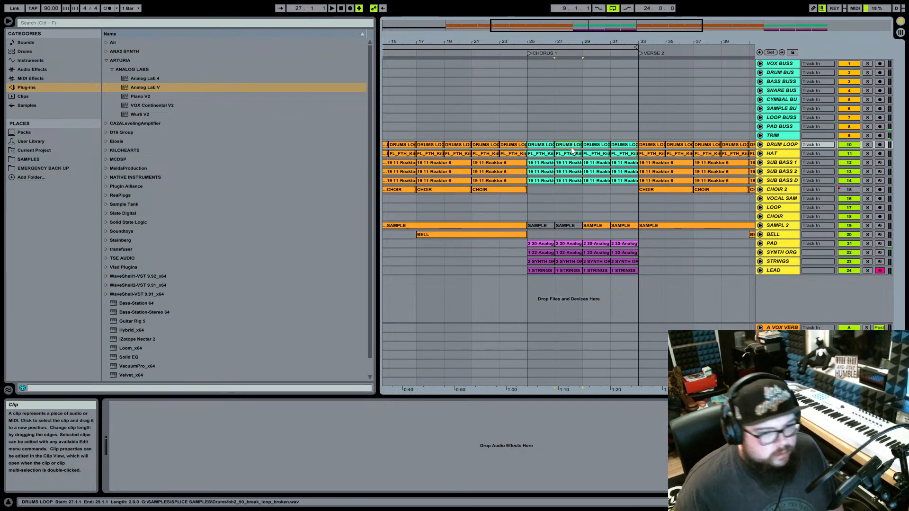
pyautogui.click(529, 57)
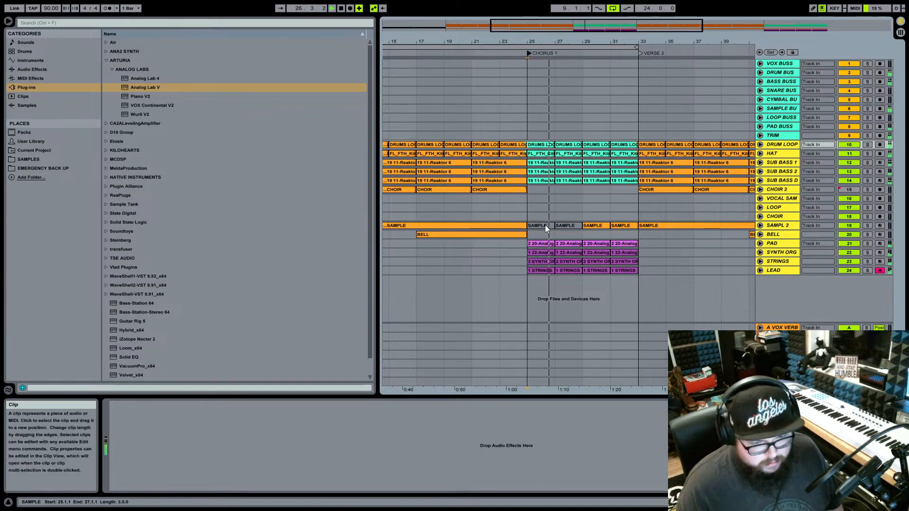
# Stop playback and reactivate the two SAMPLE clips from bar 25 to bar 29.
pyautogui.press('space')
pyautogui.click(571, 227)
pyautogui.hotkey('ctrl', 'z')
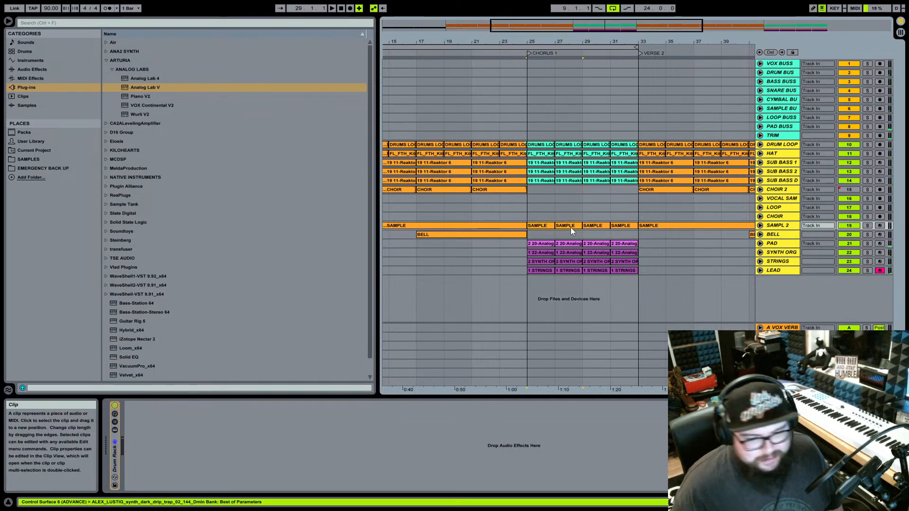
# Unfold the HAT track and deactivate the DRUM LOOP and HAT clips from bar 25 to bar 29 during playback.
pyautogui.press('space')
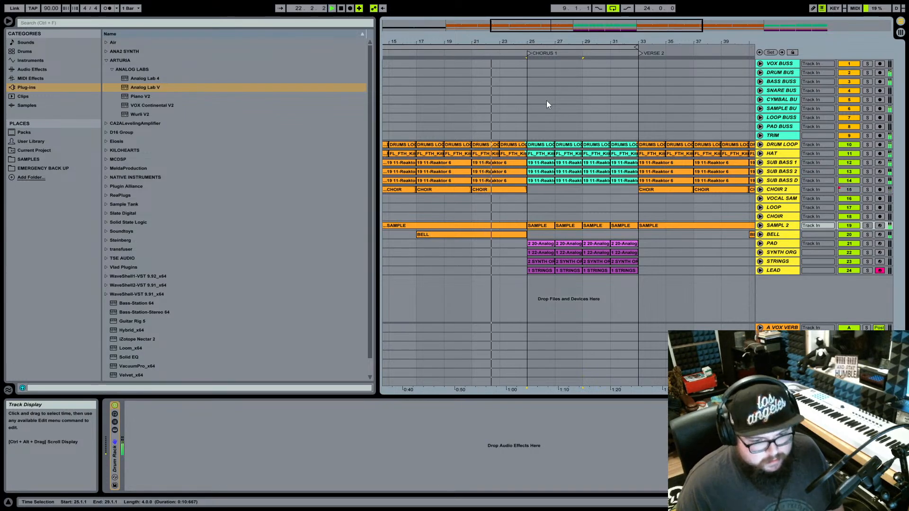
pyautogui.click(565, 155)
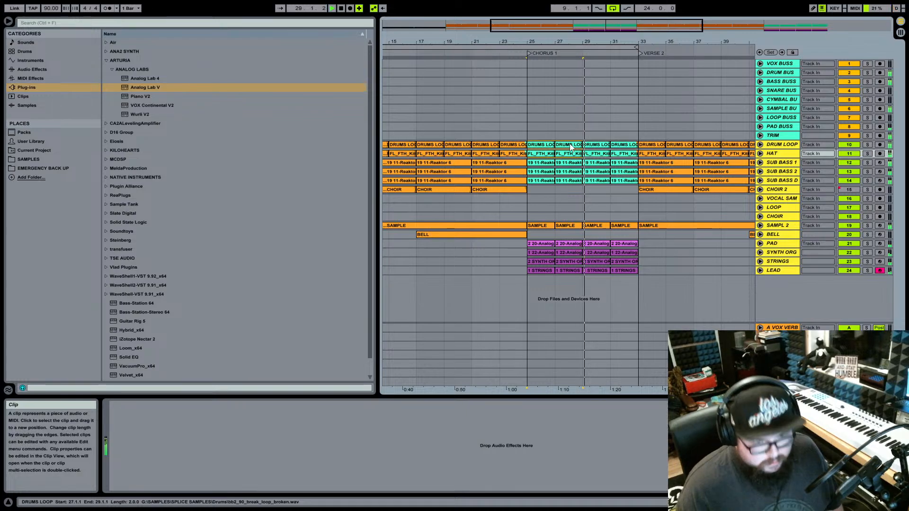
pyautogui.moveTo(574, 46); pyautogui.dragTo(578, 61)
pyautogui.click(760, 154)
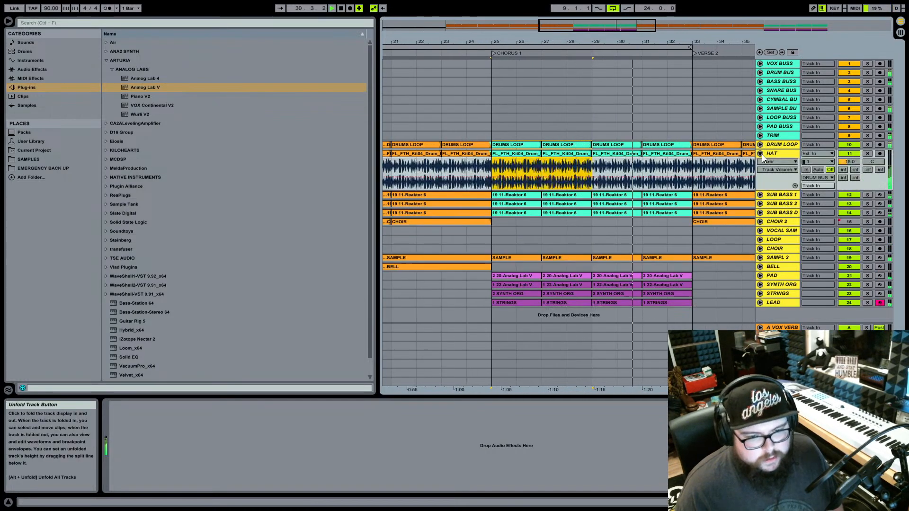
pyautogui.click(525, 150)
pyautogui.press('0')
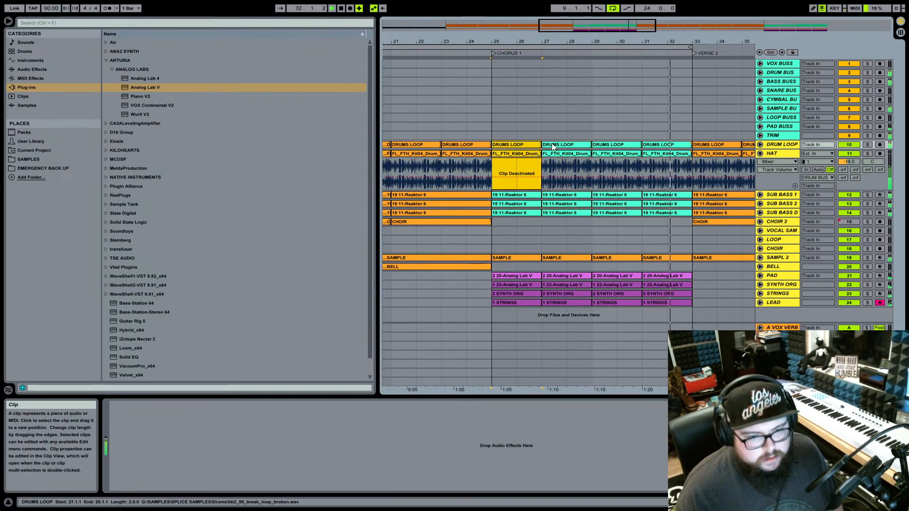
pyautogui.moveTo(546, 138); pyautogui.dragTo(570, 158)
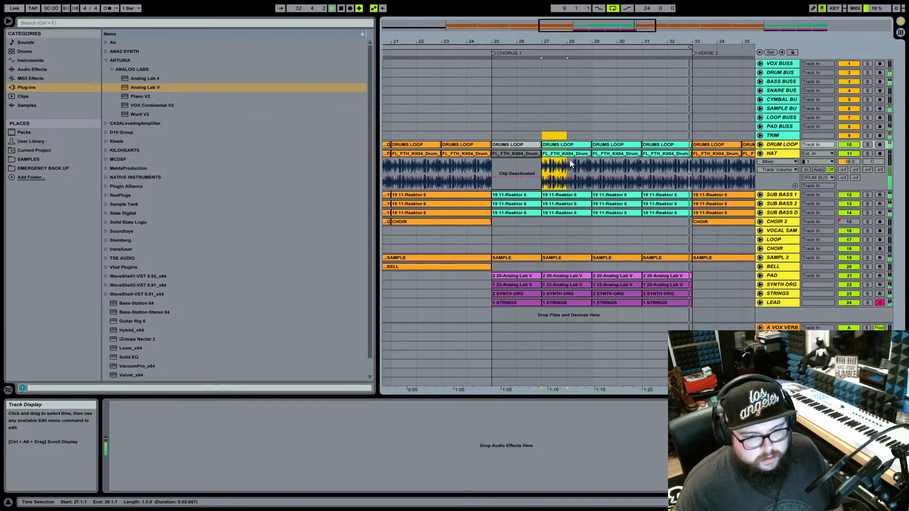
pyautogui.press('0')
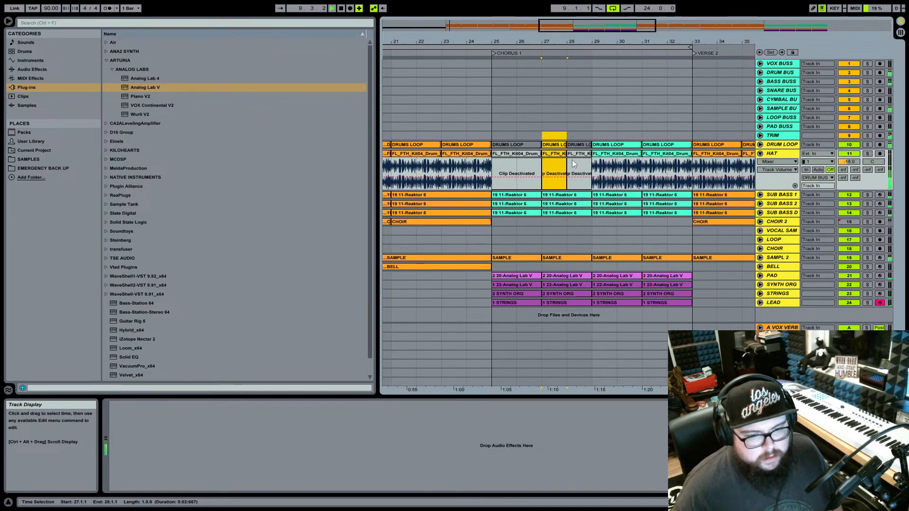
# Split the deactivated HAT clip at 28.4 and reactivate its last beat leading into bar 29.
pyautogui.click(558, 133)
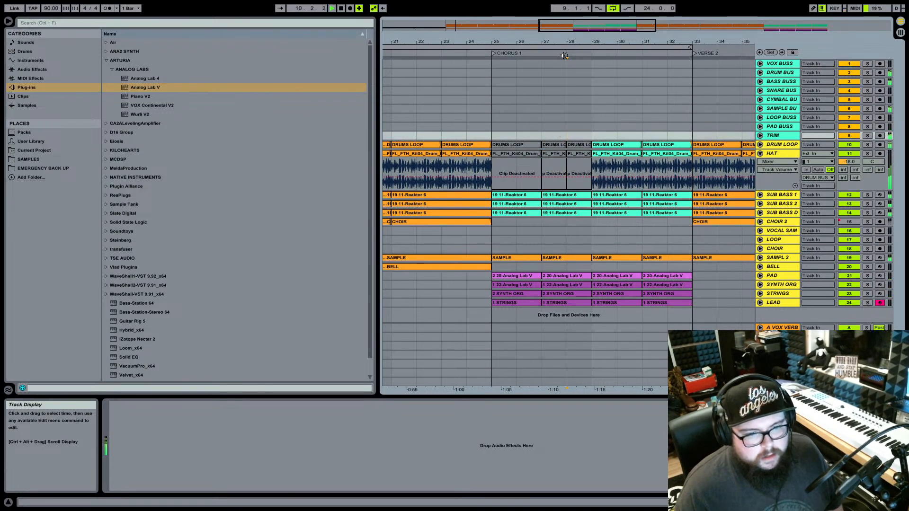
pyautogui.moveTo(568, 42); pyautogui.dragTo(569, 87)
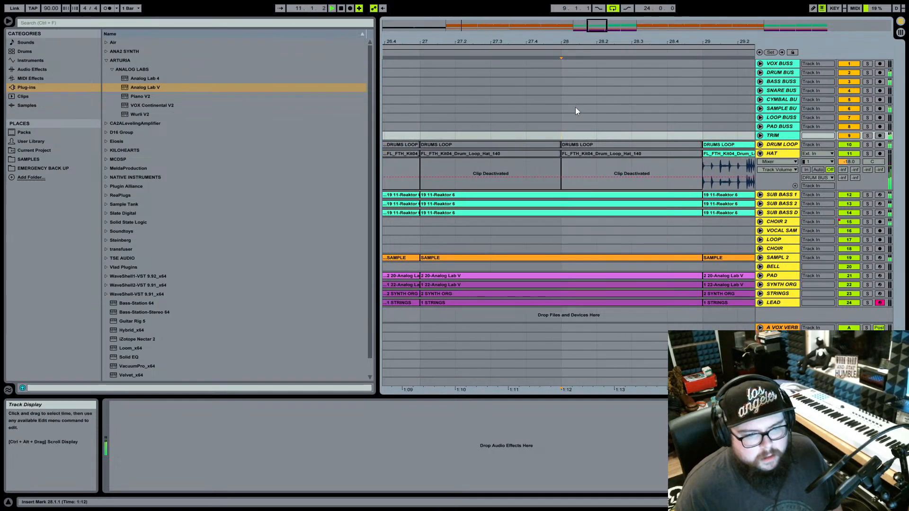
pyautogui.click(667, 164)
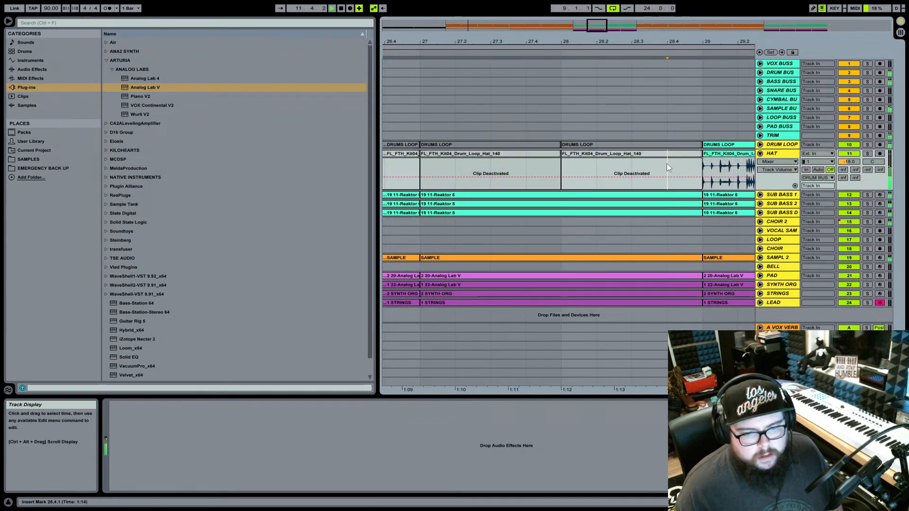
pyautogui.hotkey('ctrl', 'e')
pyautogui.click(670, 166)
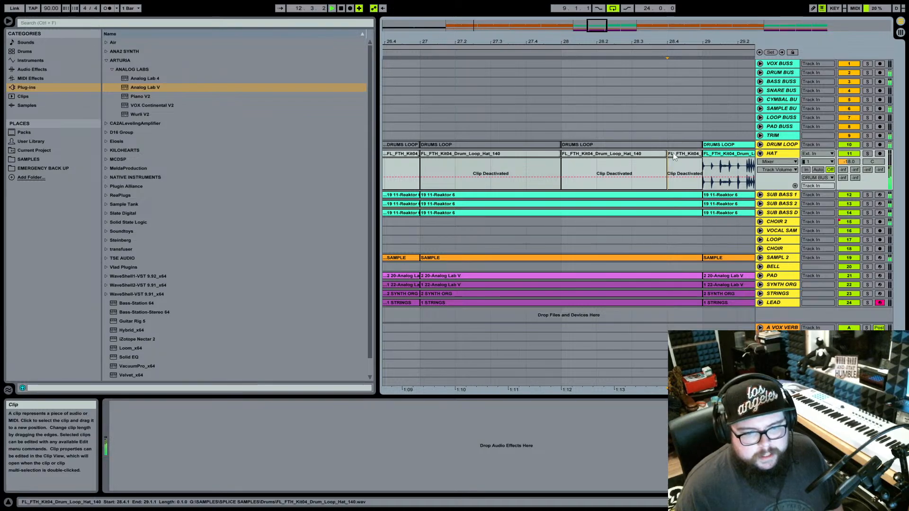
pyautogui.press('0')
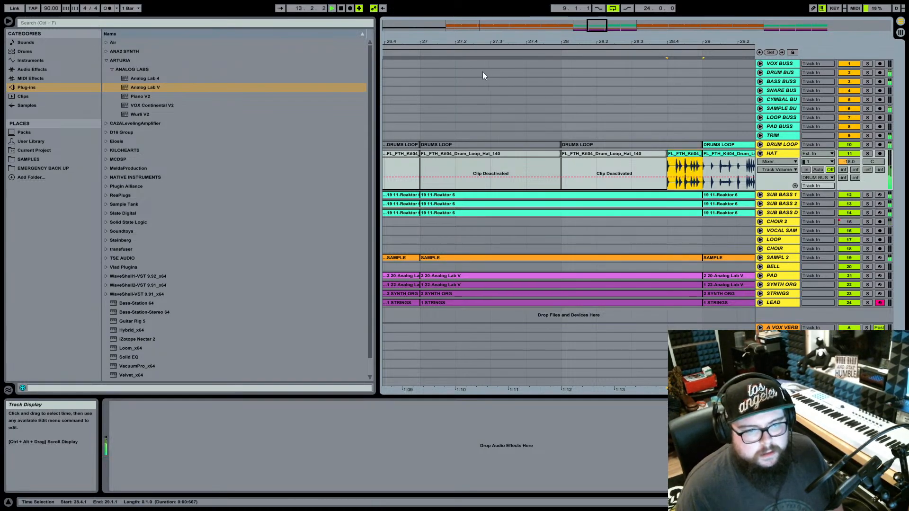
# Trim the start of the one-beat HAT clip to slightly after 28.4 and play from bar 27.
pyautogui.click(560, 53)
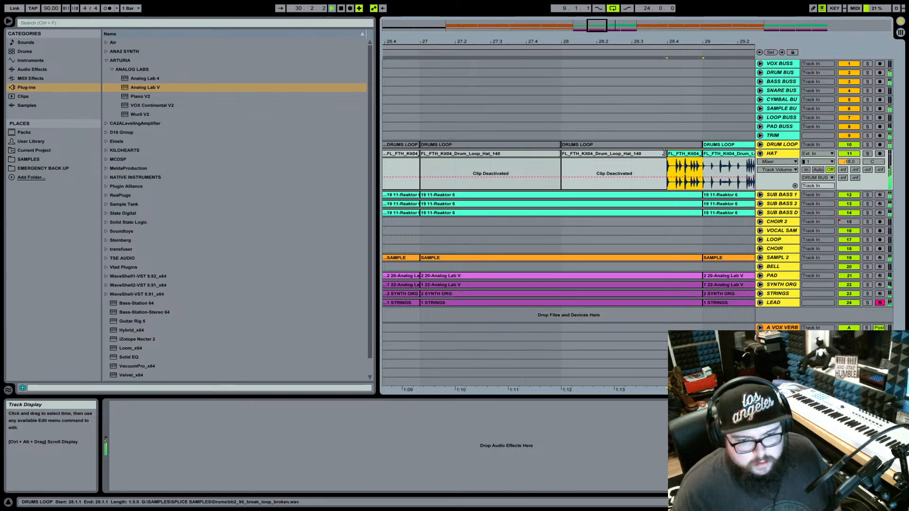
pyautogui.moveTo(673, 154); pyautogui.dragTo(672, 154)
pyautogui.click(419, 54)
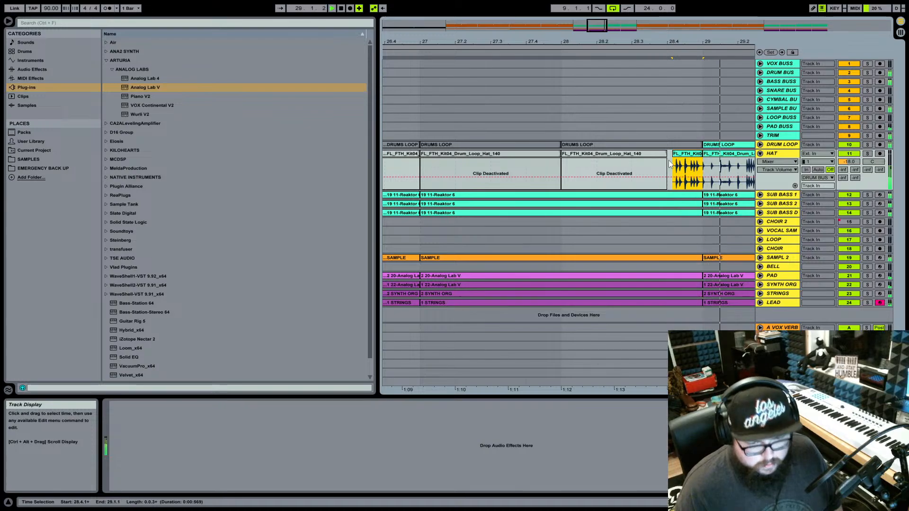
pyautogui.moveTo(627, 41); pyautogui.dragTo(618, 2)
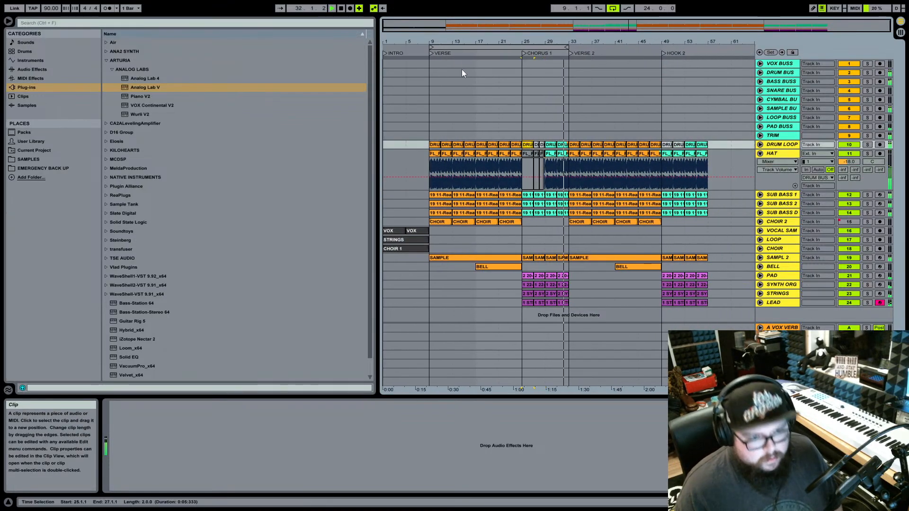
pyautogui.click(461, 47)
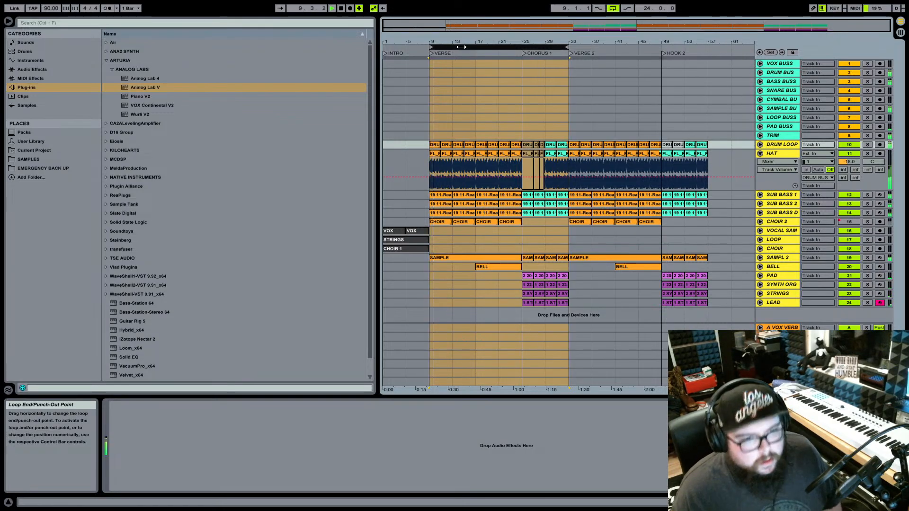
pyautogui.press('Left')
pyautogui.hotkey('ctrl', 'd')
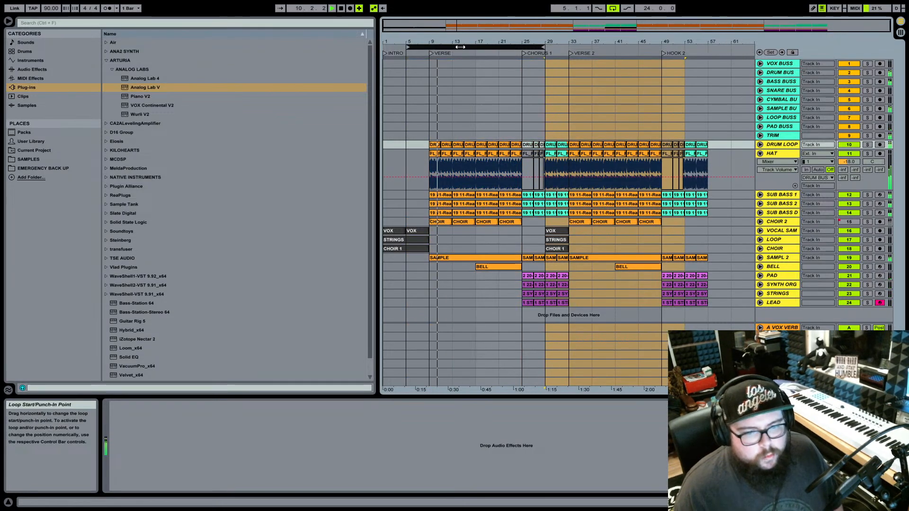
pyautogui.click(460, 46)
pyautogui.moveTo(545, 48); pyautogui.dragTo(569, 48)
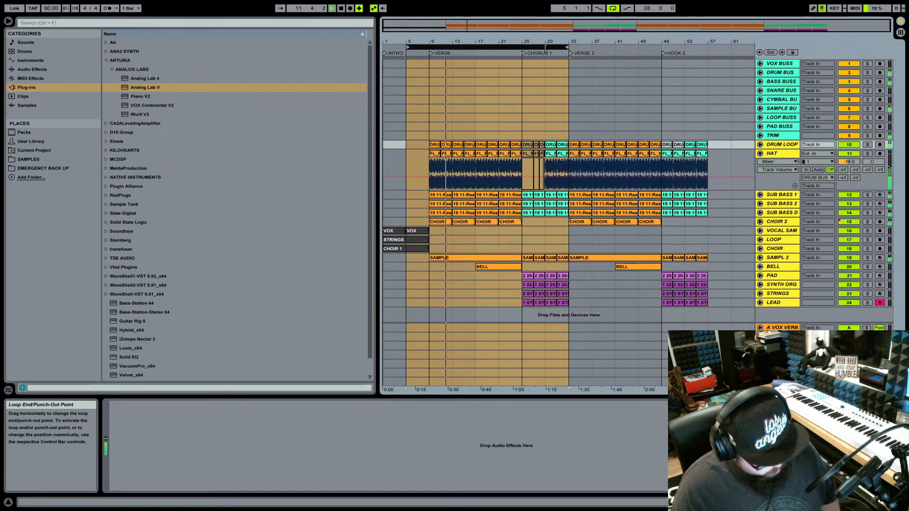
pyautogui.hotkey('ctrl', 'd')
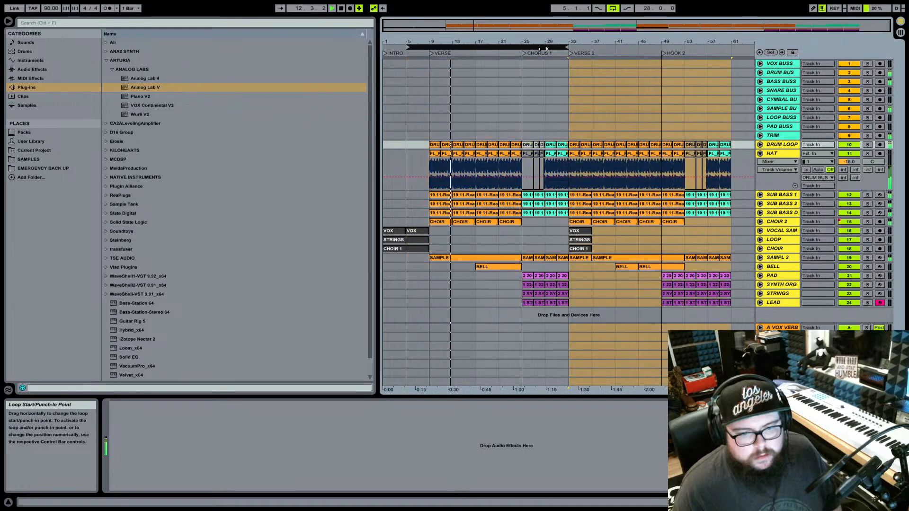
pyautogui.hotkey('ctrl', 'z')
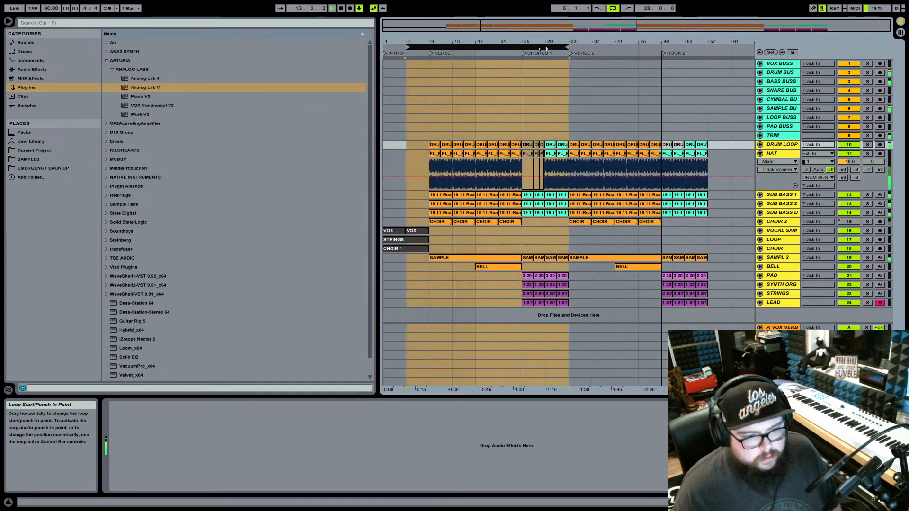
# Set the loop start to bar 9 and duplicate the section from bar 9 to bar 33 over bars 33 to 57.
pyautogui.moveTo(406, 47); pyautogui.dragTo(429, 47)
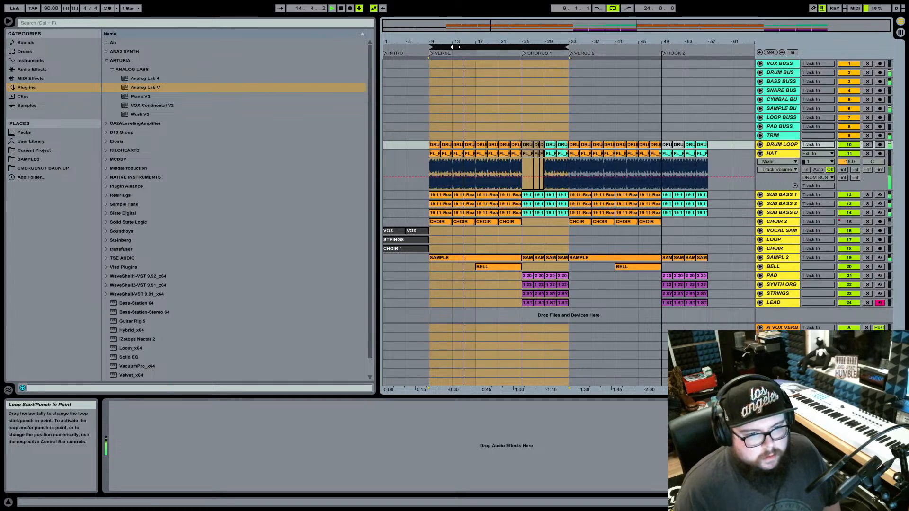
pyautogui.hotkey('ctrl', 'd')
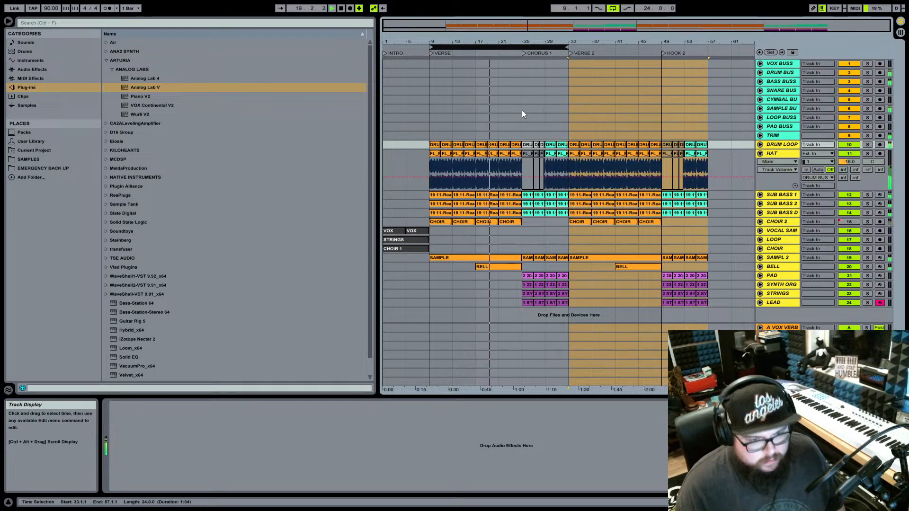
# Deactivate the DRUM LOOP and HAT clips from bar 21 to bar 23 and from bar 33 to bar 35.
pyautogui.click(506, 158)
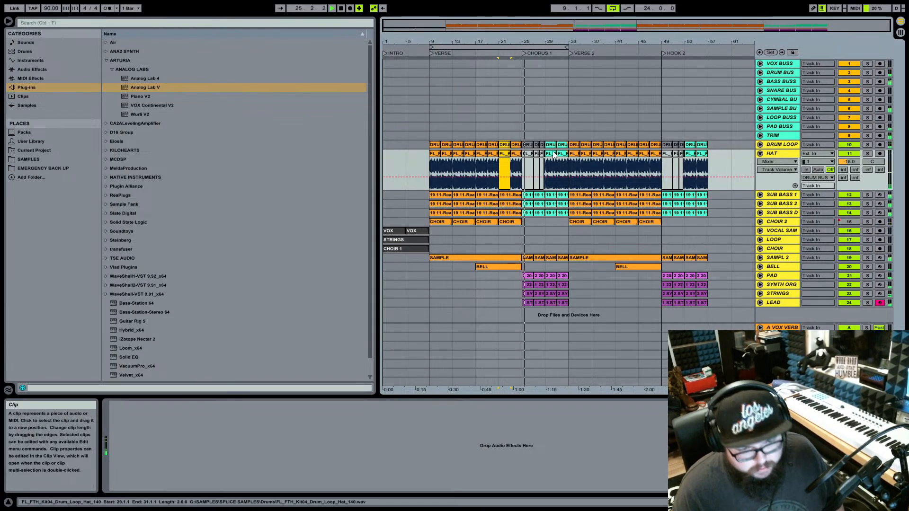
pyautogui.click(579, 178)
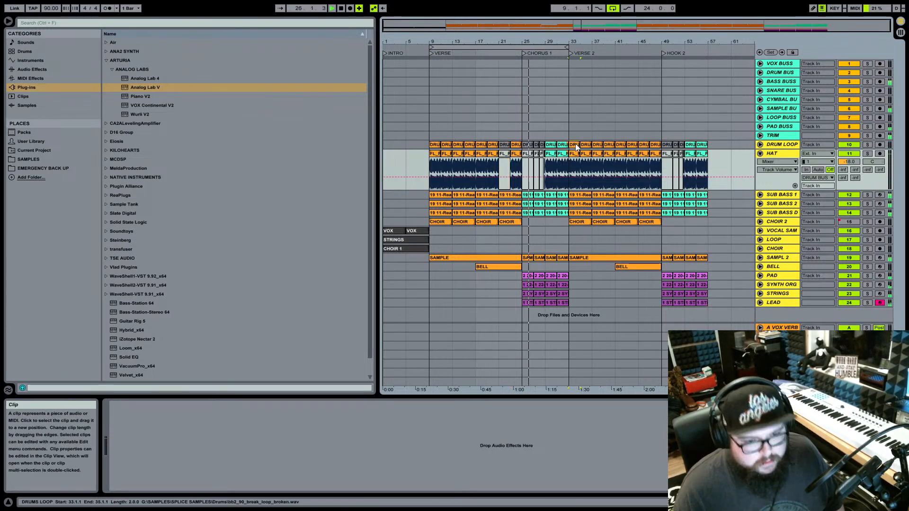
pyautogui.click(574, 154)
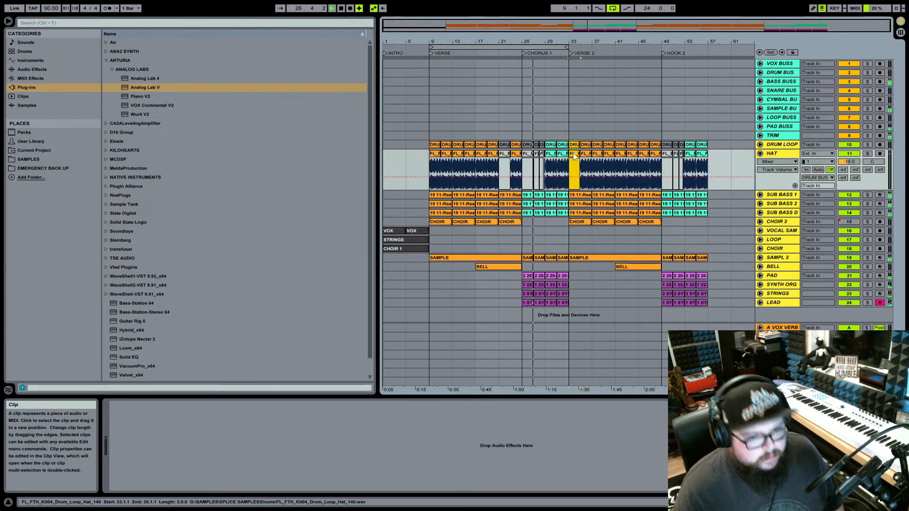
# Duplicate the verse and hook section from bar 33 to bar 57 directly after itself, and set the loop from bar 9 to bar 81.
pyautogui.click(562, 47)
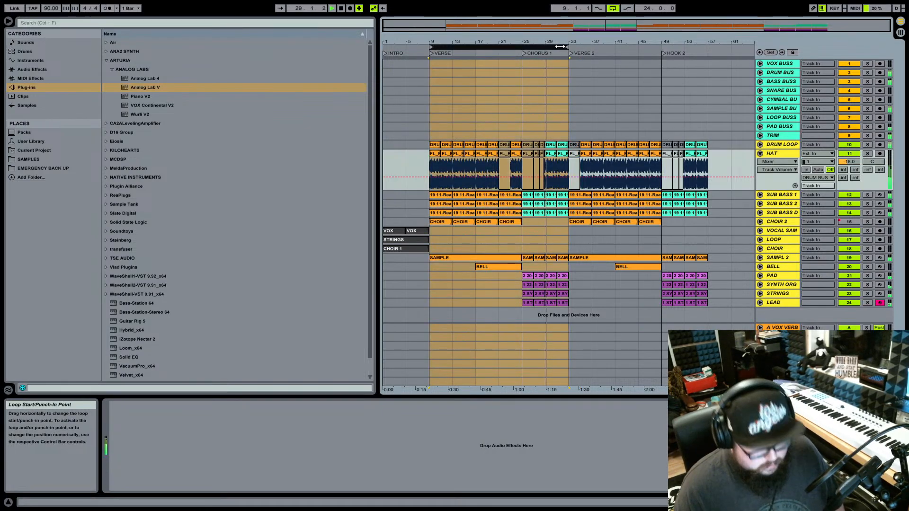
pyautogui.moveTo(561, 42); pyautogui.dragTo(623, 52)
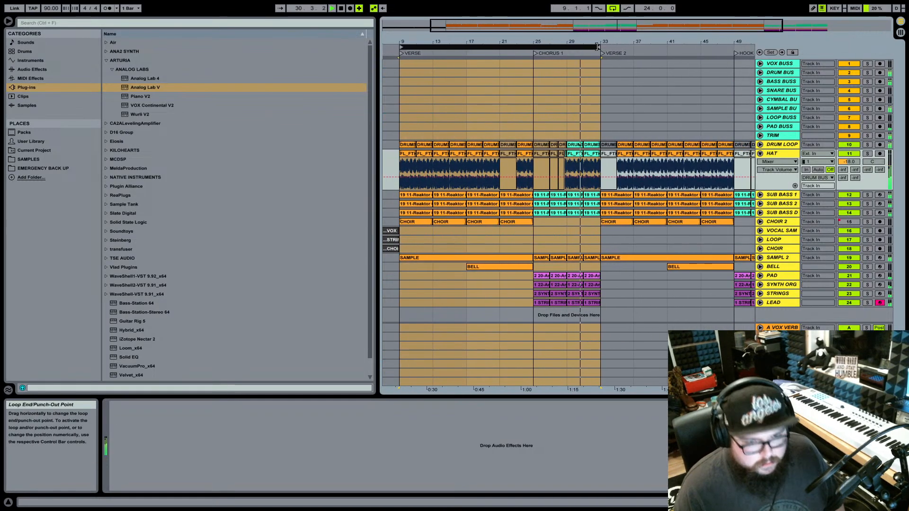
pyautogui.moveTo(569, 44); pyautogui.dragTo(701, 53)
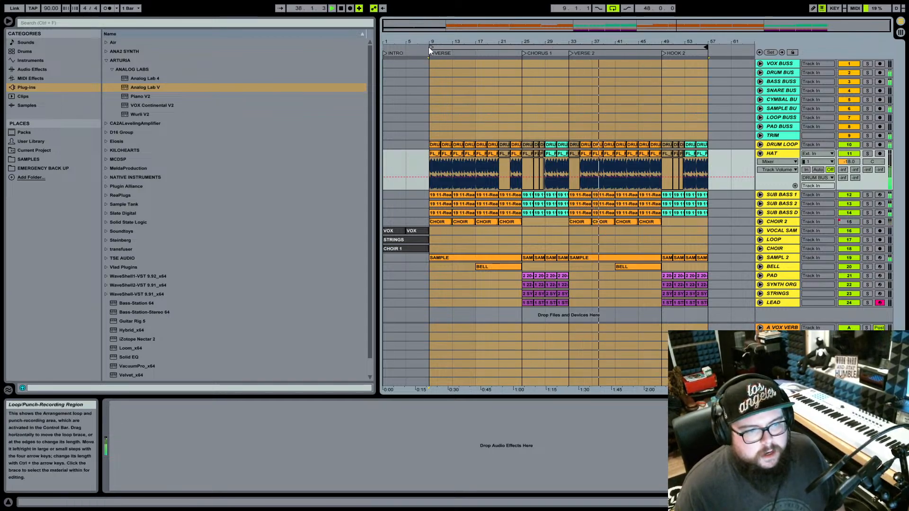
pyautogui.moveTo(429, 48); pyautogui.dragTo(571, 47)
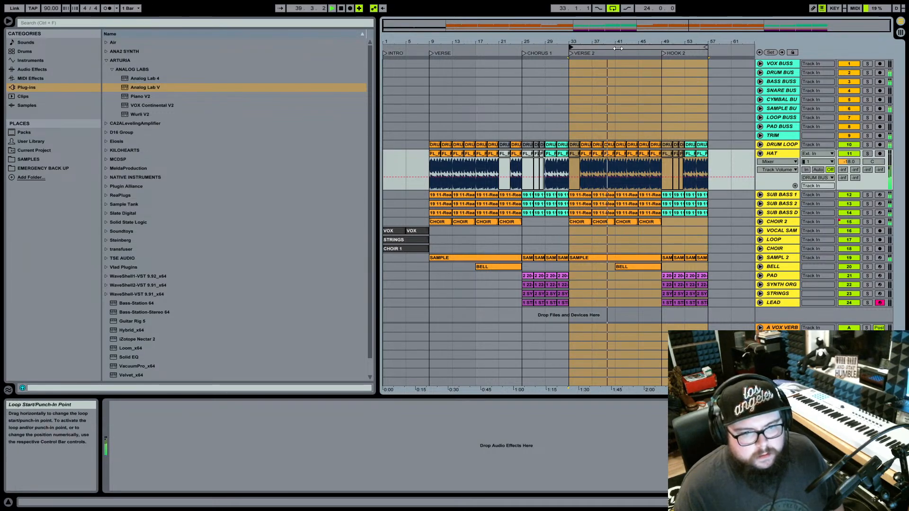
pyautogui.hotkey('ctrl', 'd')
pyautogui.moveTo(617, 42); pyautogui.dragTo(720, 45)
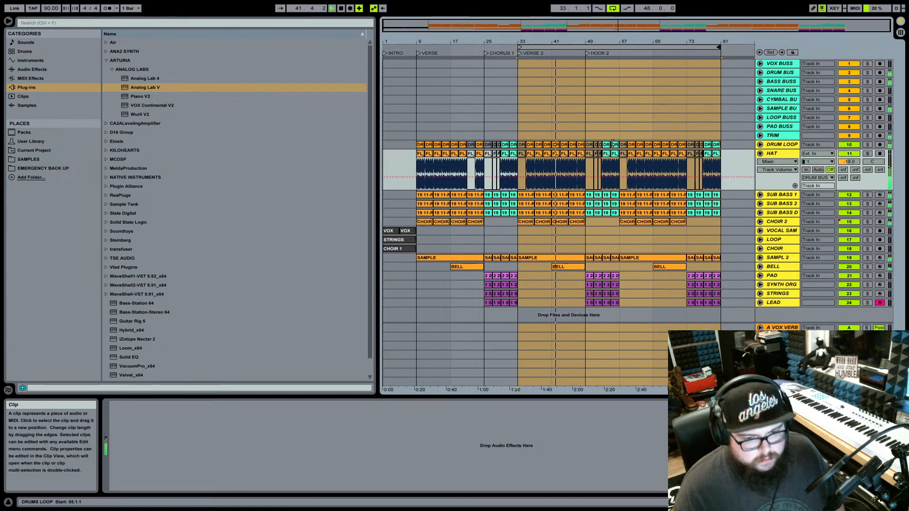
pyautogui.moveTo(520, 46); pyautogui.dragTo(419, 47)
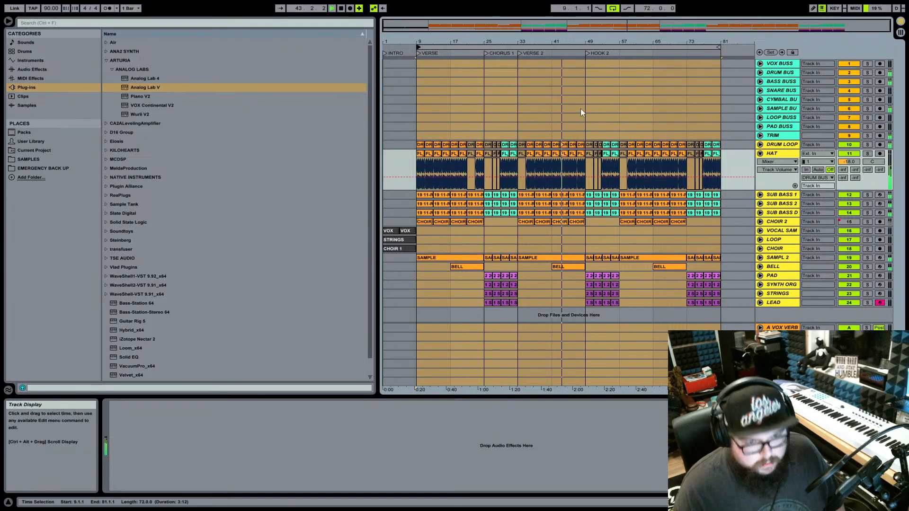
# Add a locator named VERSE 3 at bar 57.
pyautogui.rightClick(619, 55)
pyautogui.click(623, 78)
pyautogui.write('V')
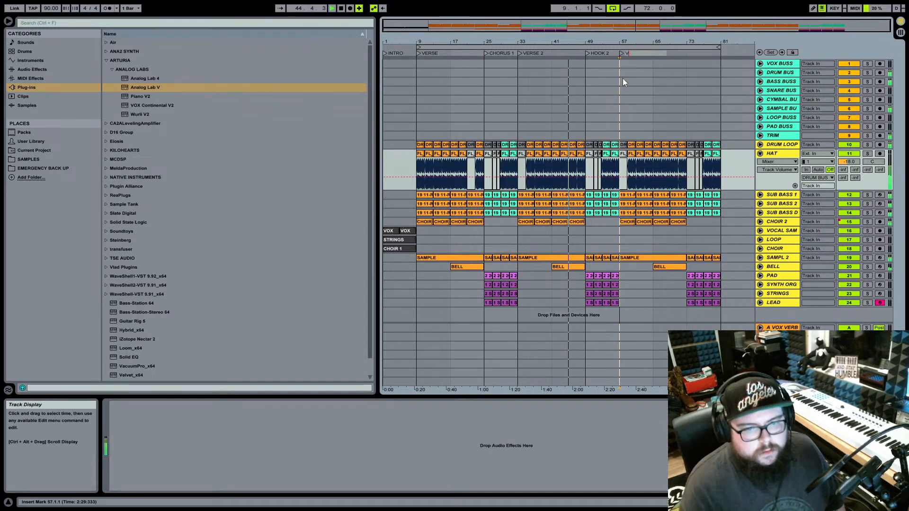
pyautogui.write('ERSE 3')
pyautogui.press('Return')
# Add a locator named HOOK 3 at bar 73.
pyautogui.rightClick(687, 55)
pyautogui.click(695, 77)
pyautogui.write('HOOK 3')
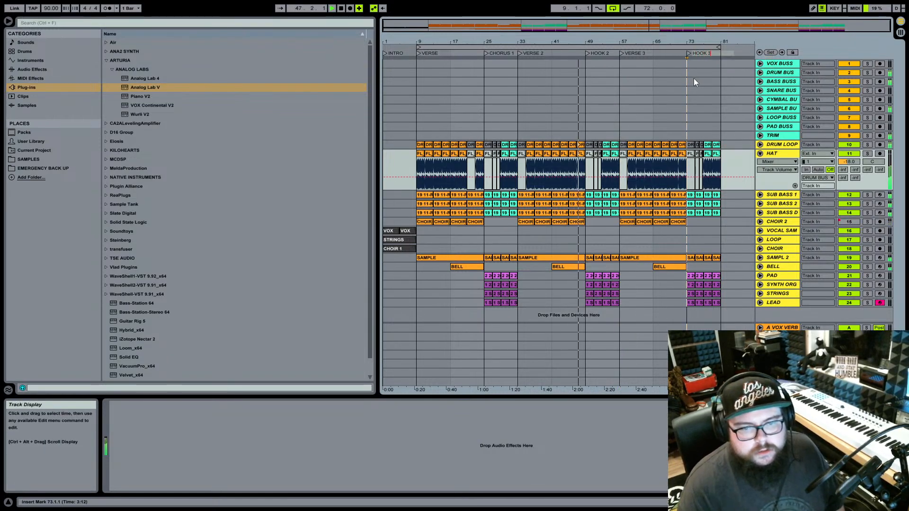
pyautogui.press('Return')
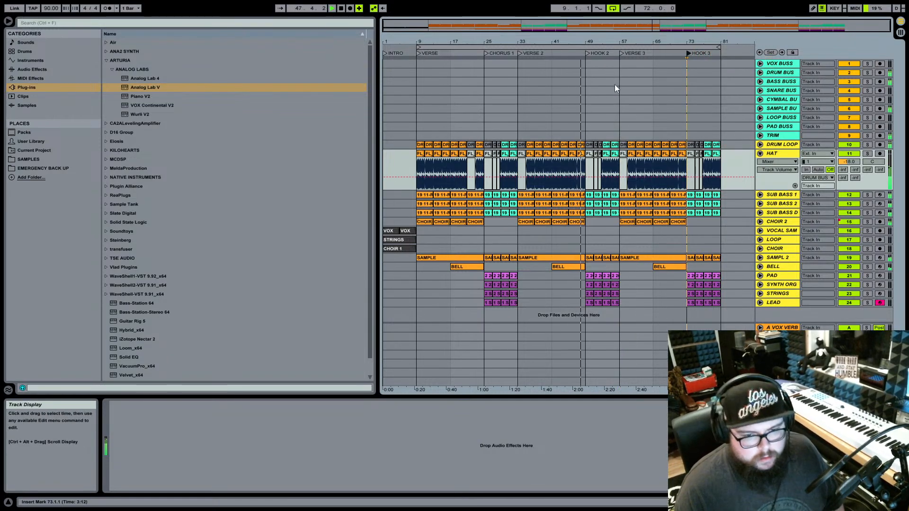
# Reactivate the HAT clip from bar 57 to bar 59 at the start of VERSE 3 and unfold the CHOIR 2 track.
pyautogui.moveTo(636, 42); pyautogui.dragTo(612, 104)
pyautogui.click(579, 155)
pyautogui.click(582, 198)
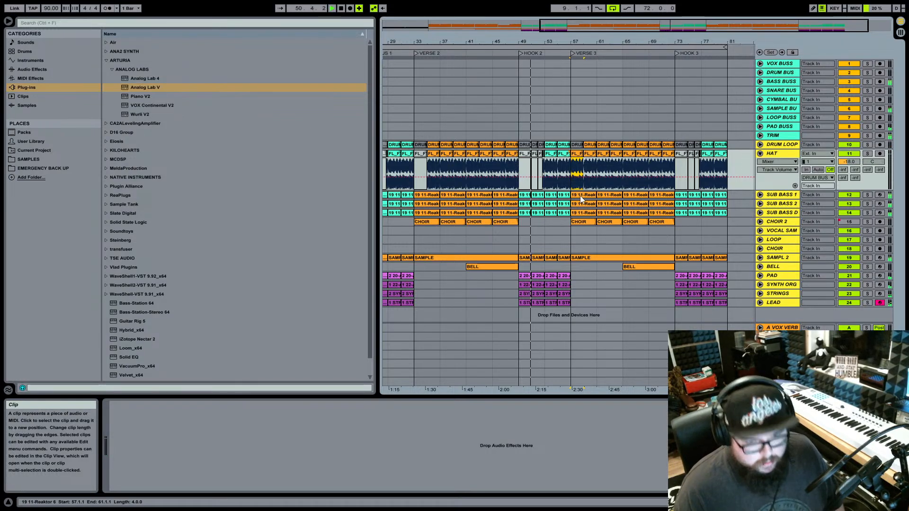
pyautogui.click(760, 222)
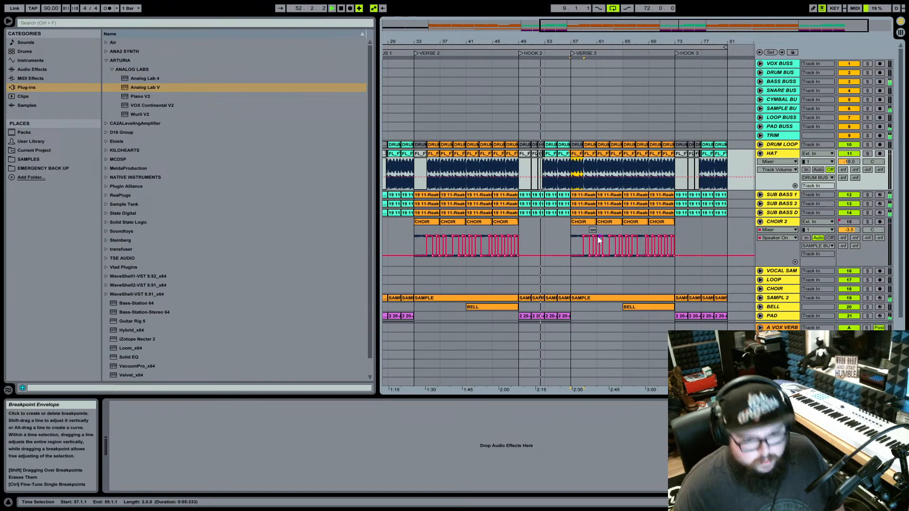
# Clear CHOIR 2's Speaker On automation from bar 57 to bar 73 in its own lane and switch it on from bar 57.
pyautogui.click(575, 222)
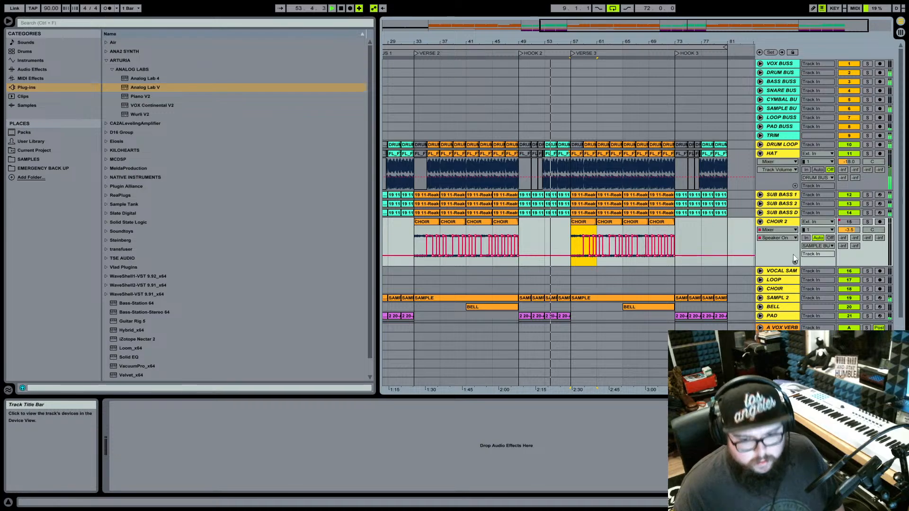
pyautogui.click(796, 262)
pyautogui.moveTo(569, 271); pyautogui.dragTo(671, 284)
pyautogui.press('Delete')
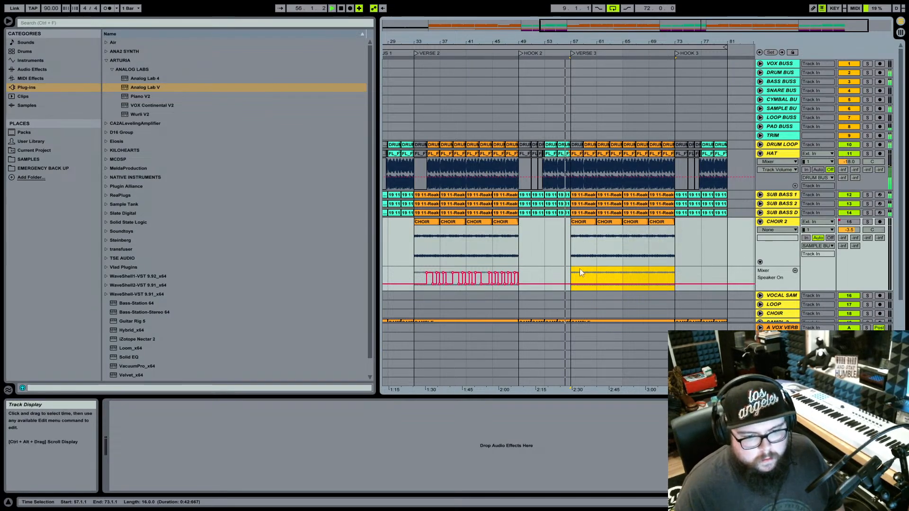
pyautogui.moveTo(576, 284); pyautogui.dragTo(576, 273)
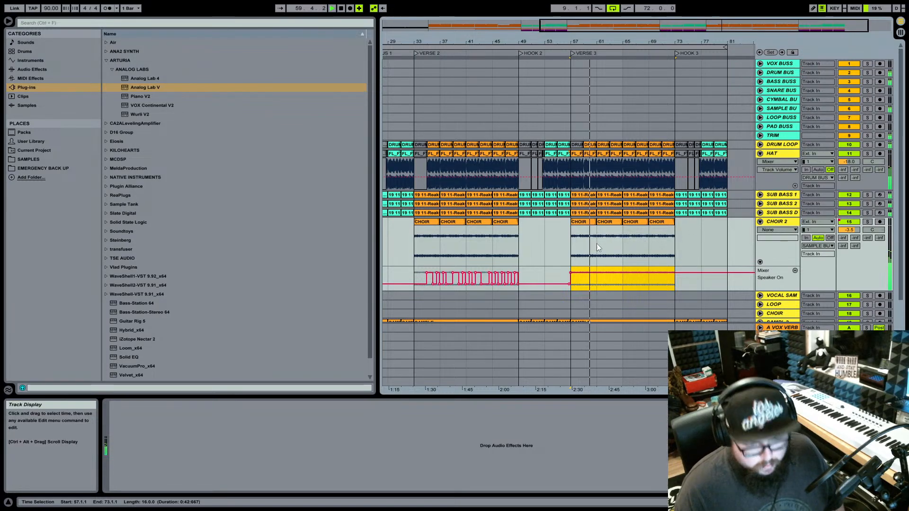
# Split the VERSE 3 SAMPLE clip on the SAMPL 2 track at bar 65 and deactivate its part from bar 65 to bar 73.
pyautogui.scroll(-2, 599, 243)
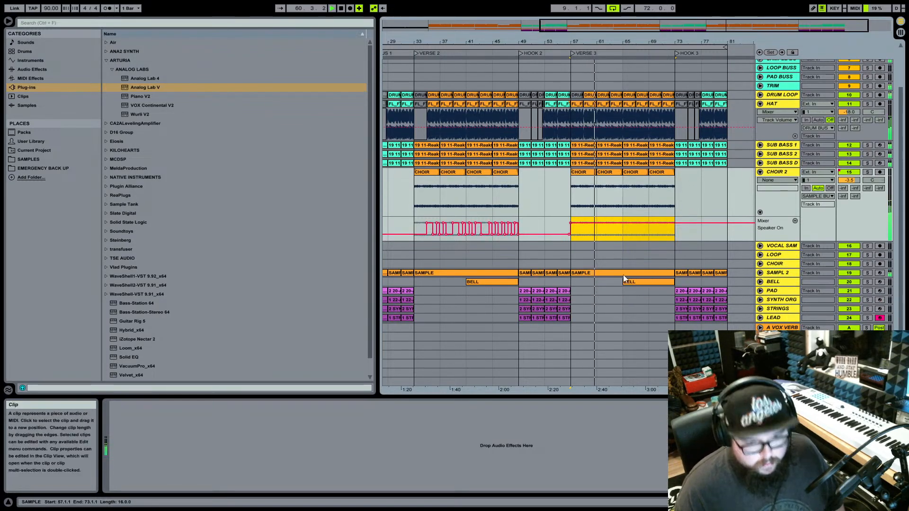
pyautogui.click(760, 273)
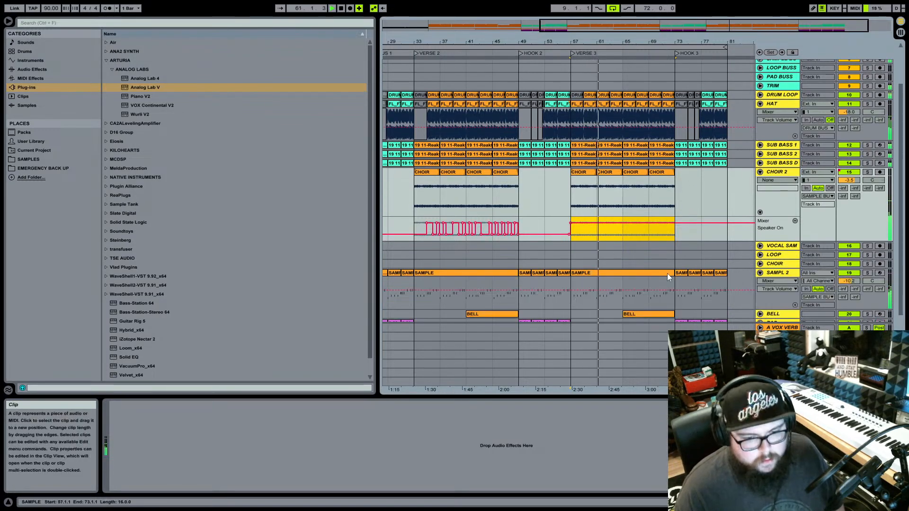
pyautogui.click(622, 277)
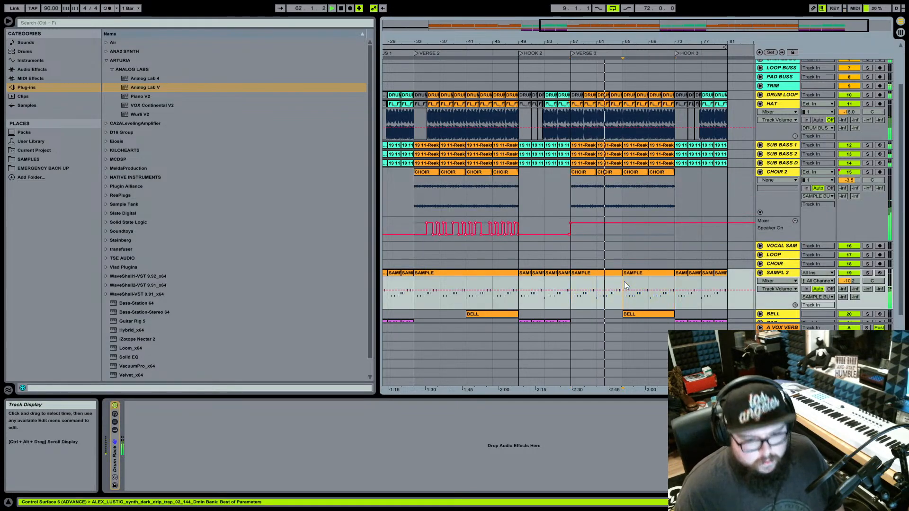
pyautogui.hotkey('ctrl', 'e')
pyautogui.click(628, 275)
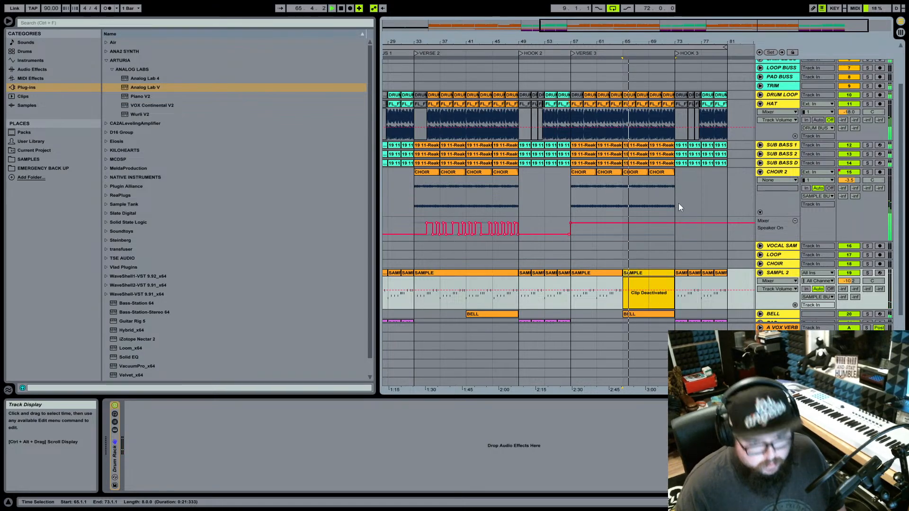
# Split the deactivated SAMPLE clip at bar 69 and reactivate the part from bar 69 to bar 73.
pyautogui.click(649, 286)
pyautogui.hotkey('ctrl', 'e')
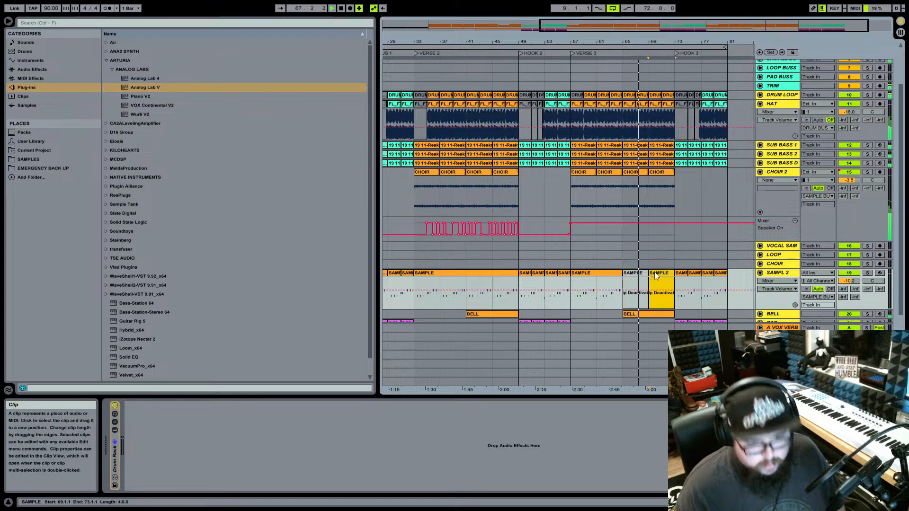
pyautogui.click(650, 286)
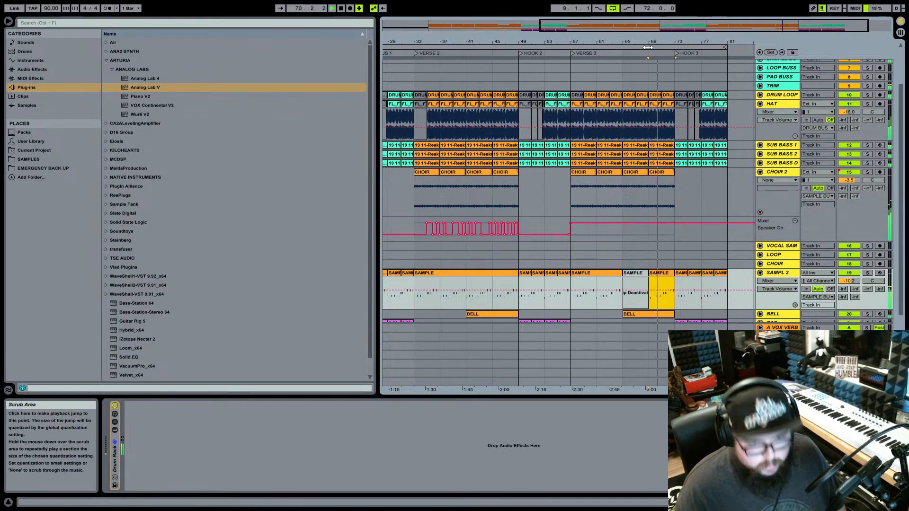
# Reactivate the HAT clips from bar 75 to bar 76.4 in HOOK 3.
pyautogui.moveTo(659, 41); pyautogui.dragTo(659, 67)
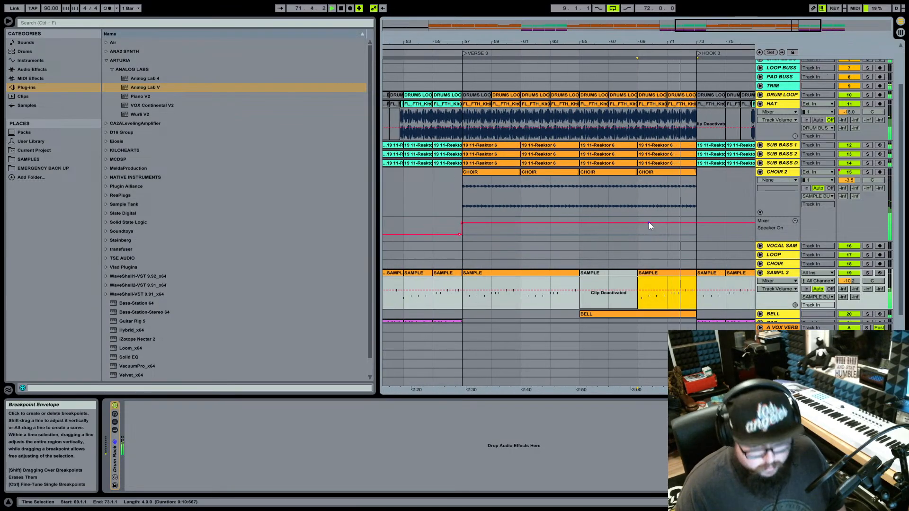
pyautogui.moveTo(674, 42); pyautogui.dragTo(674, 18)
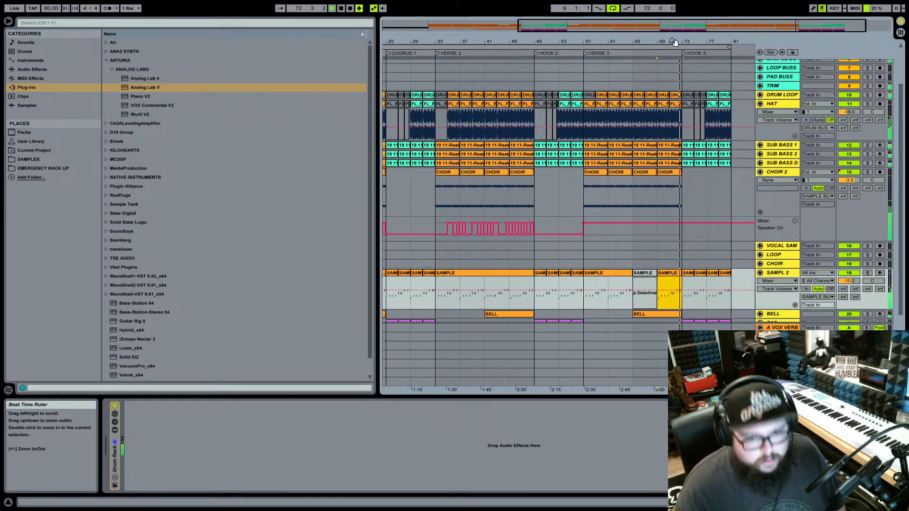
pyautogui.click(698, 104)
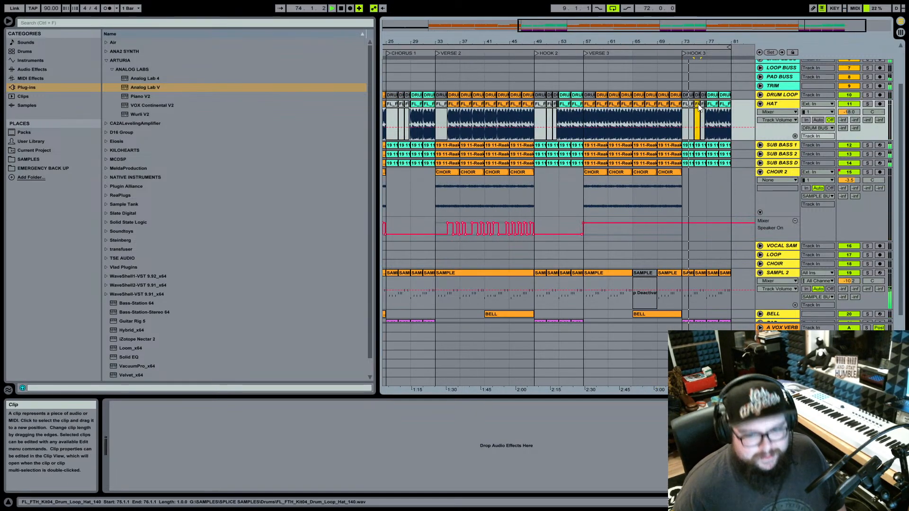
pyautogui.moveTo(695, 41); pyautogui.dragTo(696, 42)
pyautogui.click(711, 109)
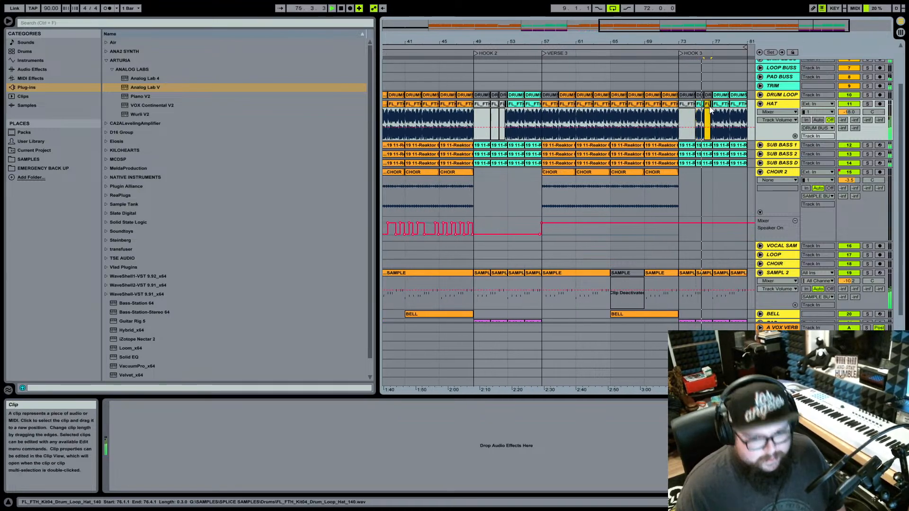
pyautogui.click(709, 95)
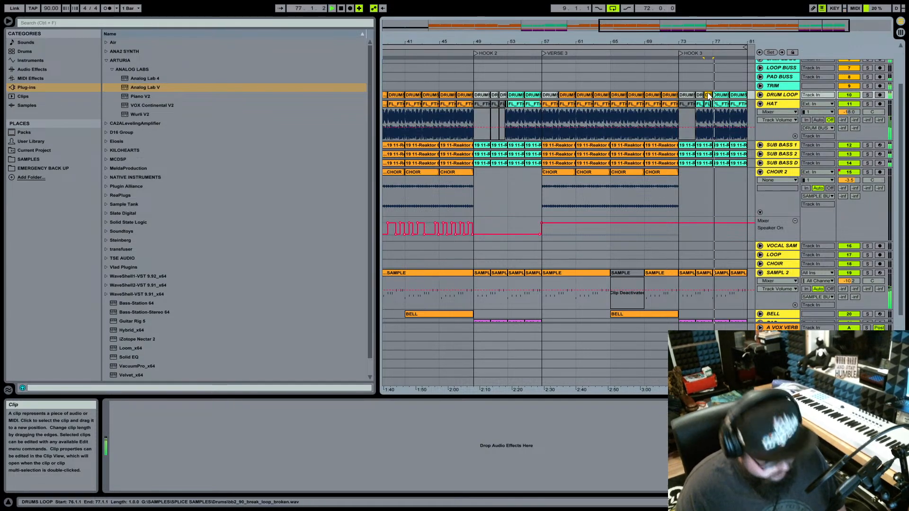
# Fold the HAT, CHOIR 2 and SAMPL 2 tracks to show the whole arrangement compactly.
pyautogui.moveTo(706, 45); pyautogui.dragTo(706, 43)
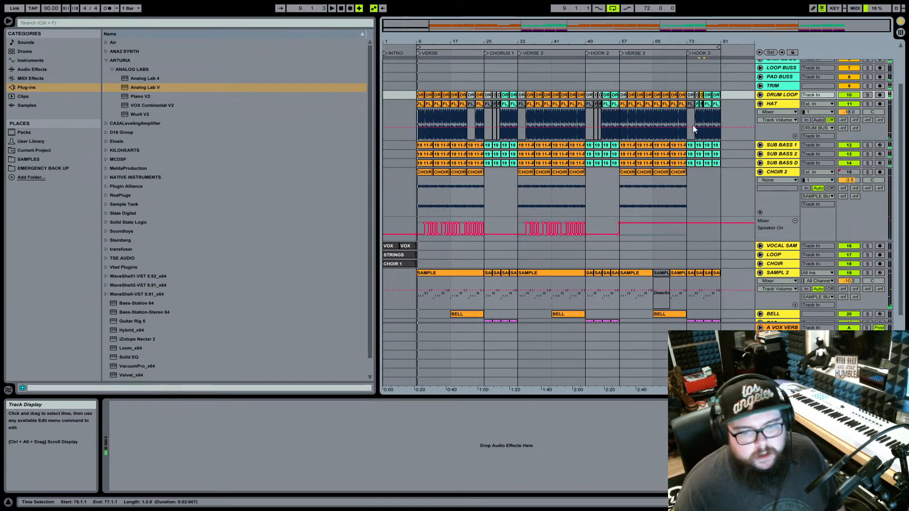
pyautogui.click(760, 103)
pyautogui.click(760, 140)
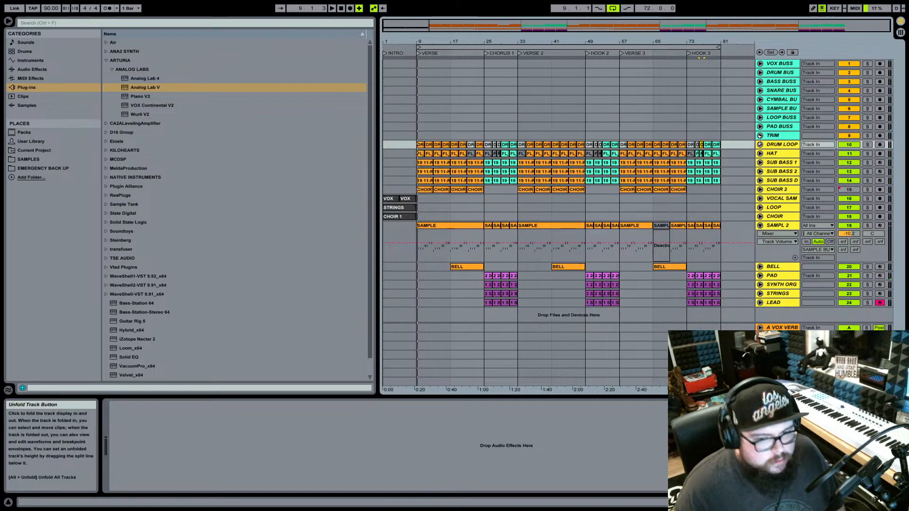
pyautogui.click(760, 225)
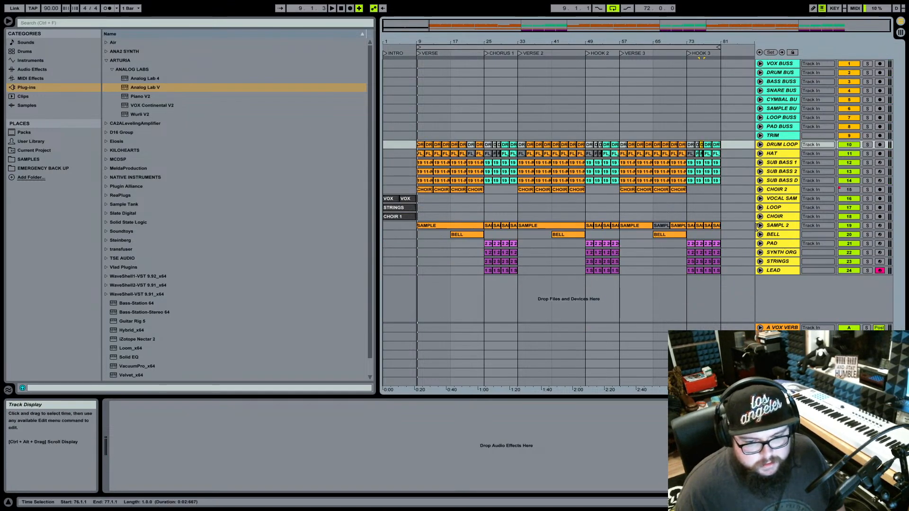
pyautogui.click(442, 45)
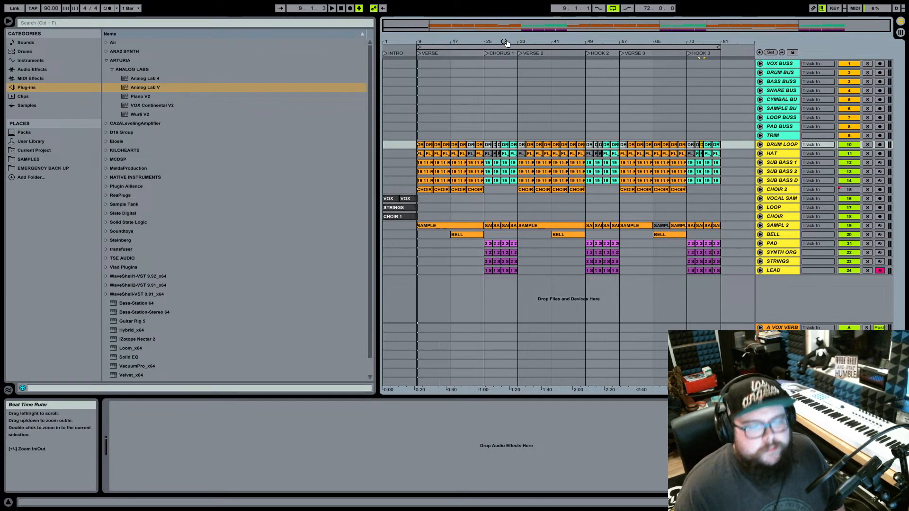
# Set the loop from bar 81 to bar 89 and add a locator named OUTRO at bar 81.
pyautogui.click(773, 270)
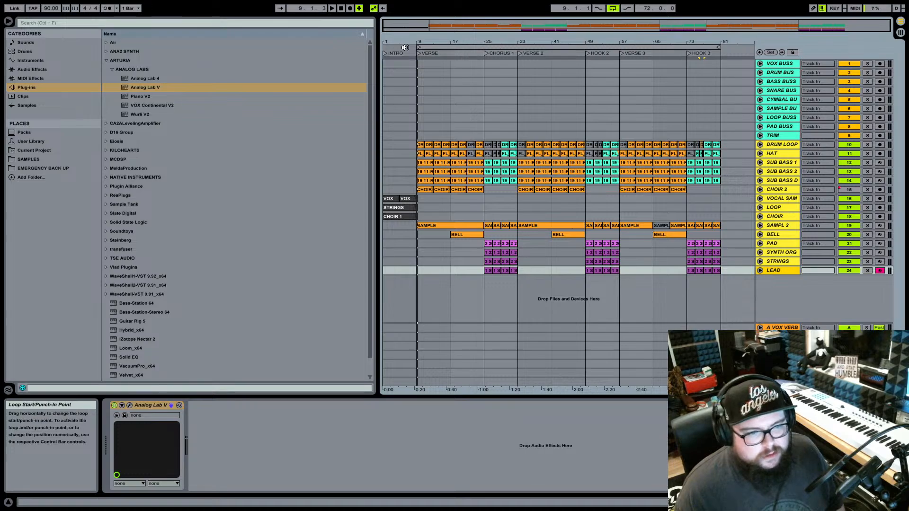
pyautogui.moveTo(405, 47); pyautogui.dragTo(736, 62)
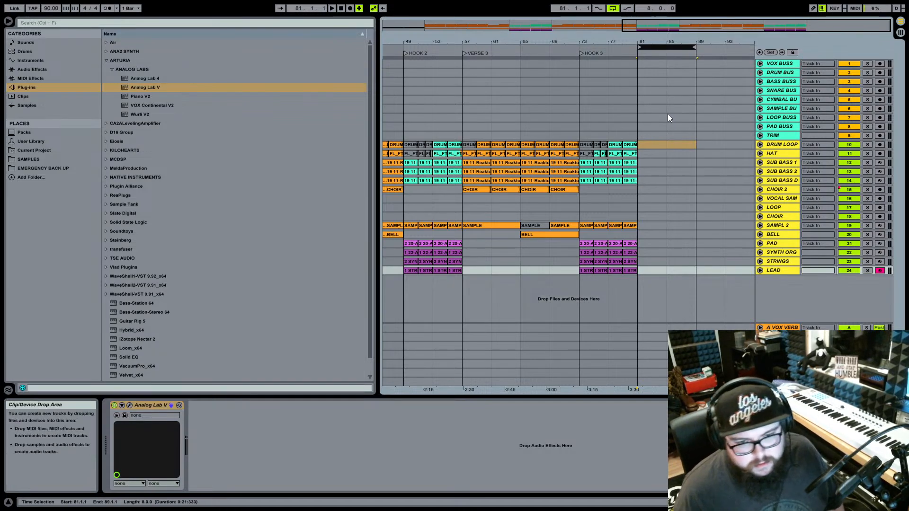
pyautogui.click(665, 56)
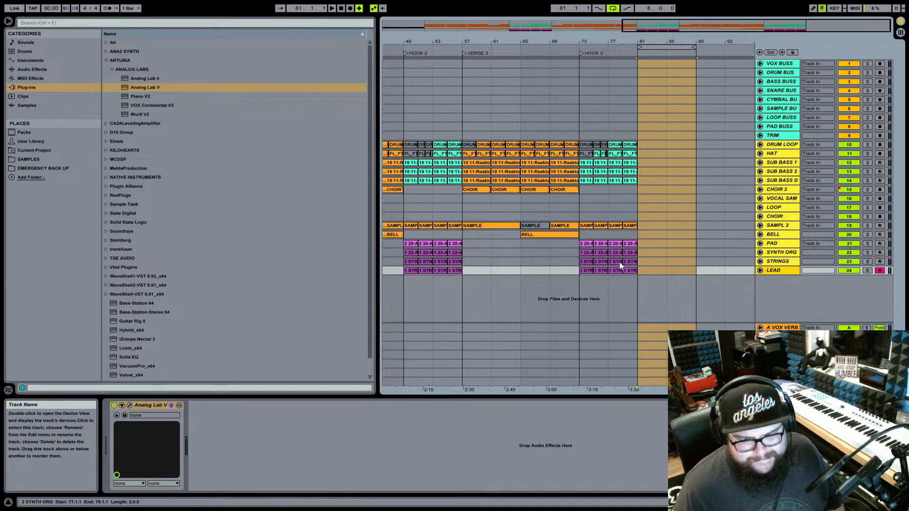
pyautogui.rightClick(644, 55)
pyautogui.click(649, 77)
pyautogui.write('OUTRO')
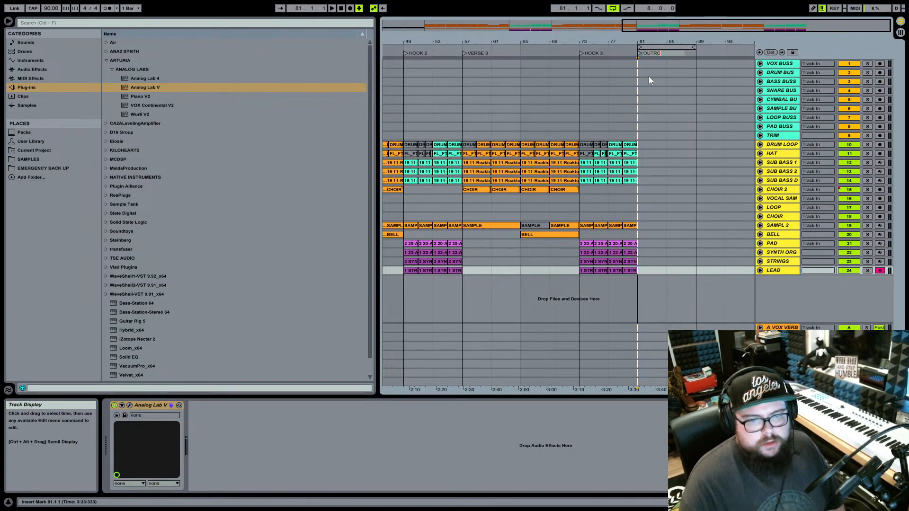
pyautogui.press('Return')
# Duplicate the LEAD clips of HOOK 3 into the OUTRO from bar 81 to bar 89, unfold the track and audition the result.
pyautogui.click(587, 271)
pyautogui.keyDown('shift'); pyautogui.click(629, 271); pyautogui.keyUp('shift')
pyautogui.hotkey('ctrl', 'd')
pyautogui.press('space')
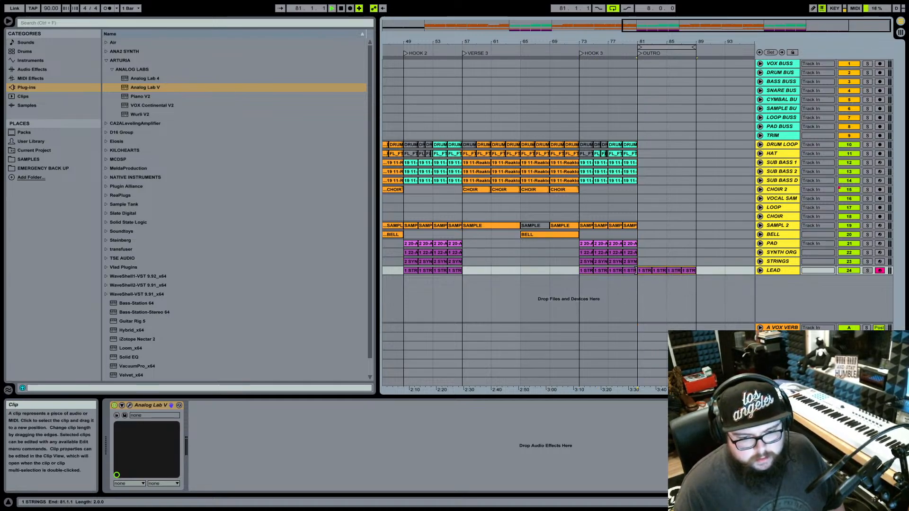
pyautogui.click(760, 270)
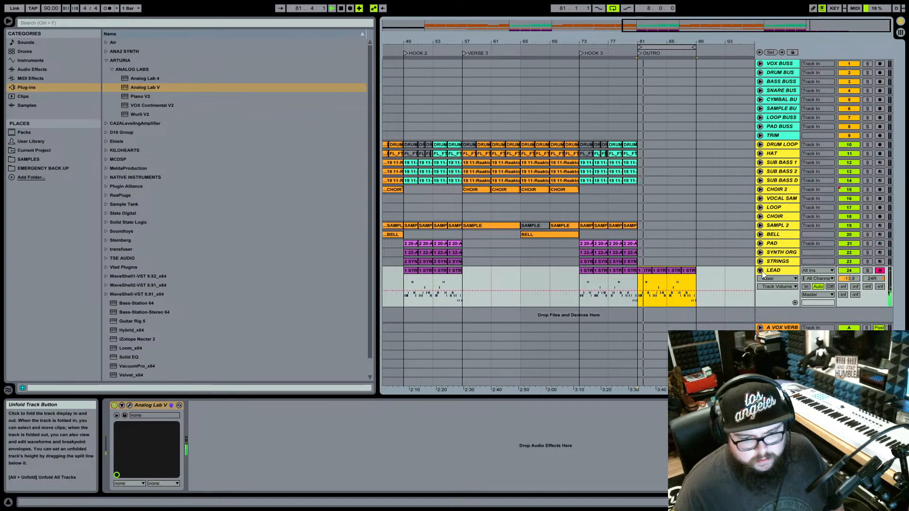
pyautogui.click(763, 271)
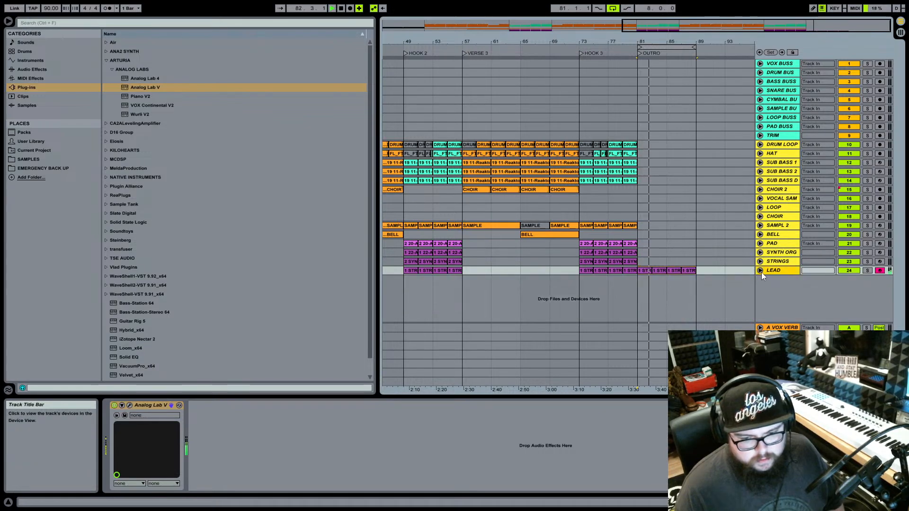
pyautogui.click(763, 272)
pyautogui.moveTo(657, 41)
pyautogui.mouseDown()
pyautogui.moveTo(657, 85)
pyautogui.moveTo(657, 55)
pyautogui.mouseUp()
pyautogui.press('space')
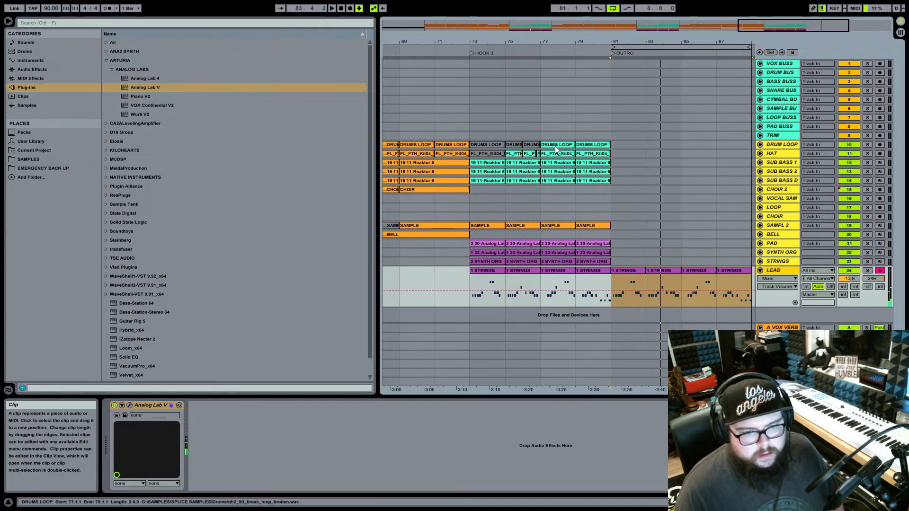
# Copy the last four DRUM LOOP clips of VERSE 3 into the OUTRO at bar 81 and start playback.
pyautogui.click(516, 146)
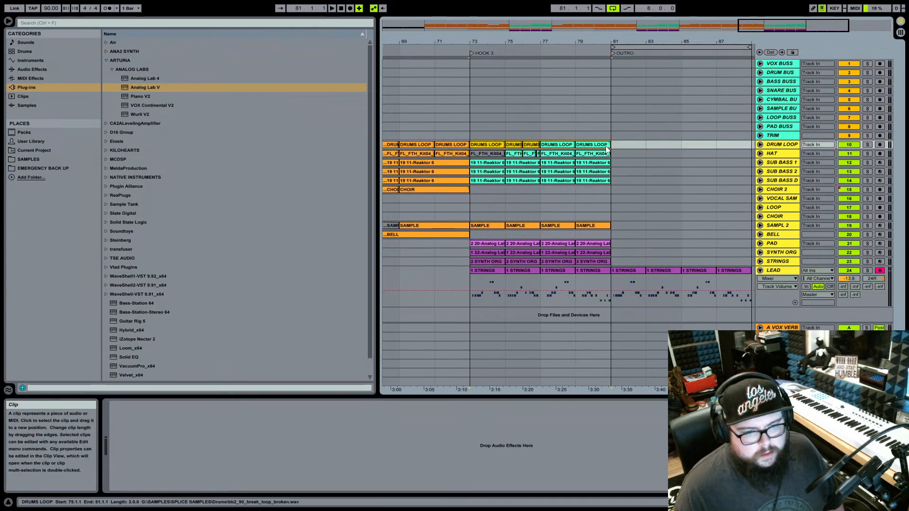
pyautogui.moveTo(590, 43); pyautogui.dragTo(590, 35)
pyautogui.click(452, 145)
pyautogui.click(502, 143)
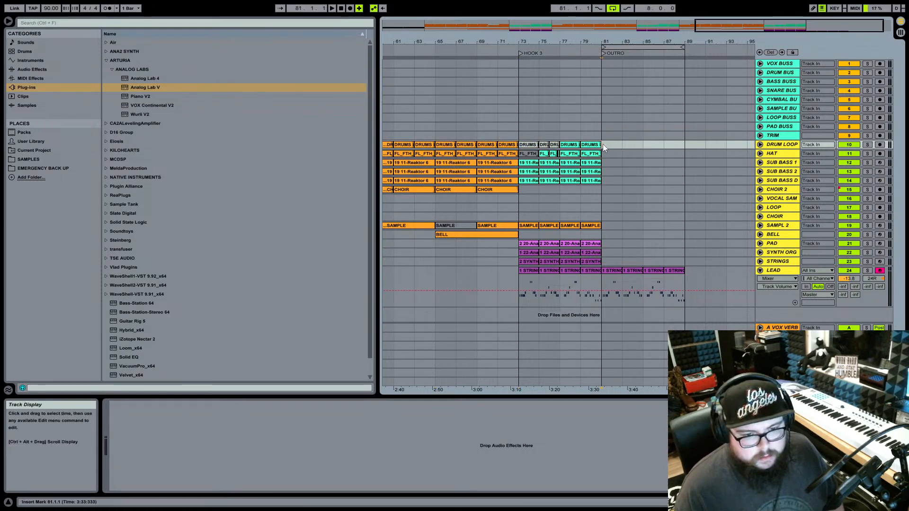
pyautogui.hotkey('ctrl', 'v')
pyautogui.press('space')
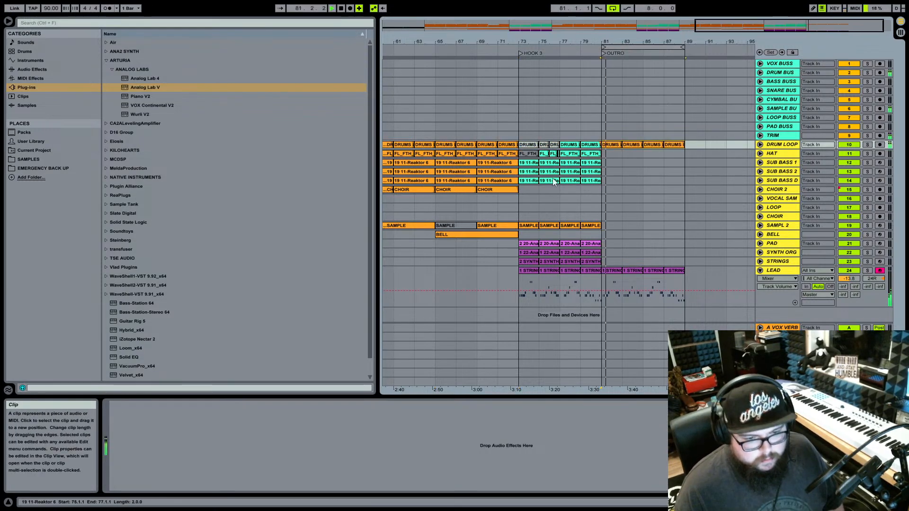
# Duplicate the STRINGS and PAD clips of HOOK 3 into the OUTRO from bar 81 to bar 89.
pyautogui.click(583, 262)
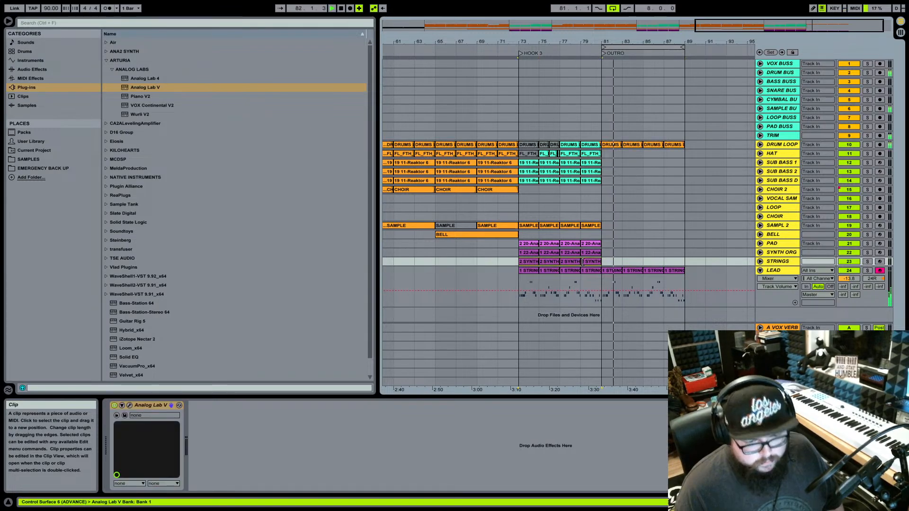
pyautogui.hotkey('ctrl', 'd')
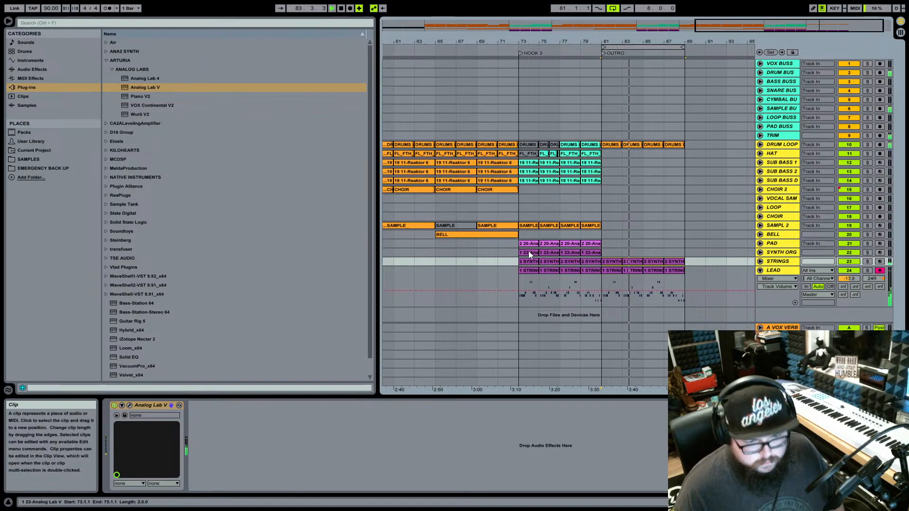
pyautogui.click(587, 250)
pyautogui.keyDown('shift'); pyautogui.click(589, 245); pyautogui.keyUp('shift')
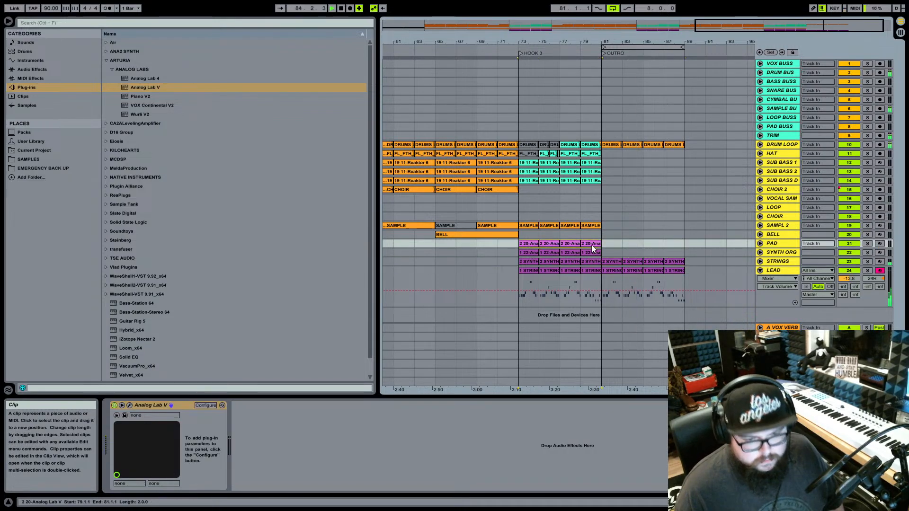
pyautogui.hotkey('ctrl', 'd')
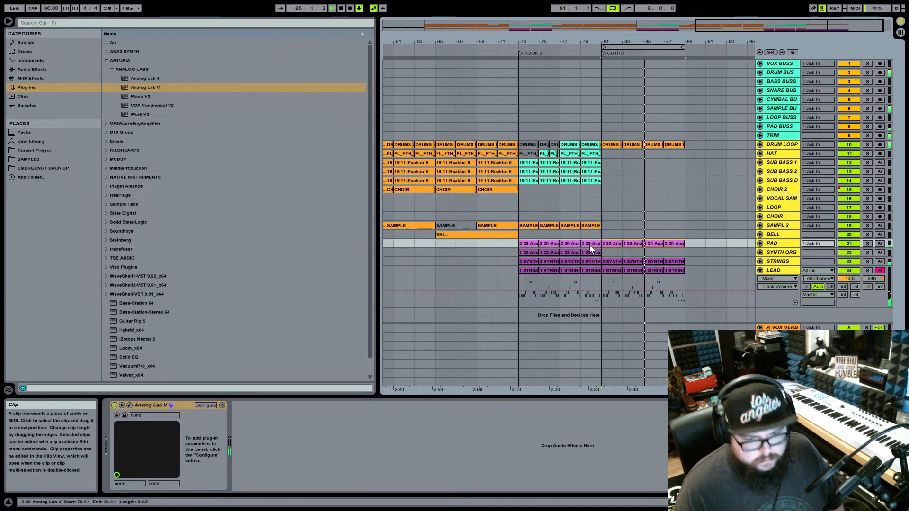
pyautogui.click(614, 244)
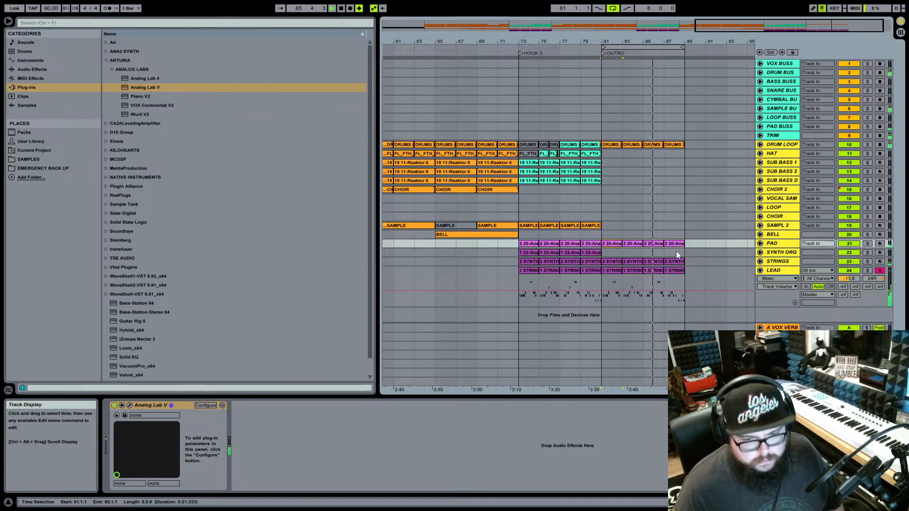
# Duplicate the HOOK 3 clips of SYNTH ORG and the three SUB BASS tracks into the OUTRO from bar 81 to bar 89.
pyautogui.click(534, 251)
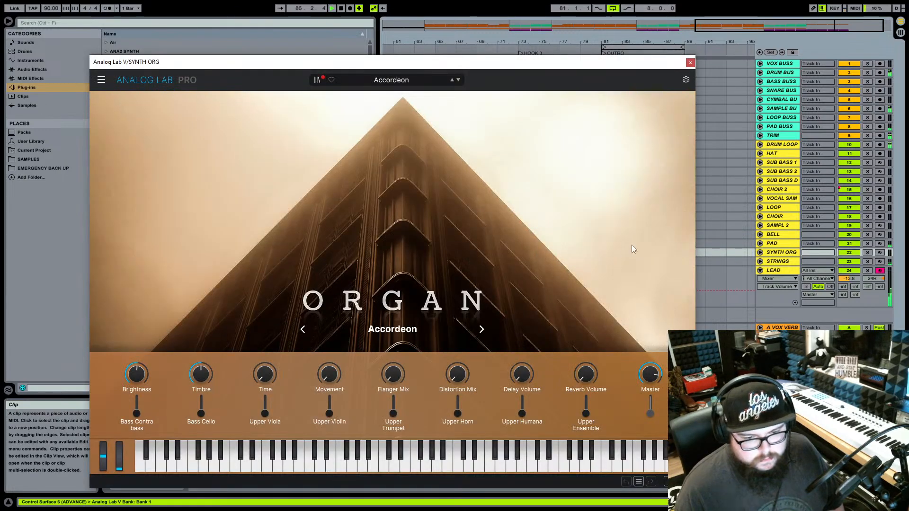
pyautogui.click(691, 62)
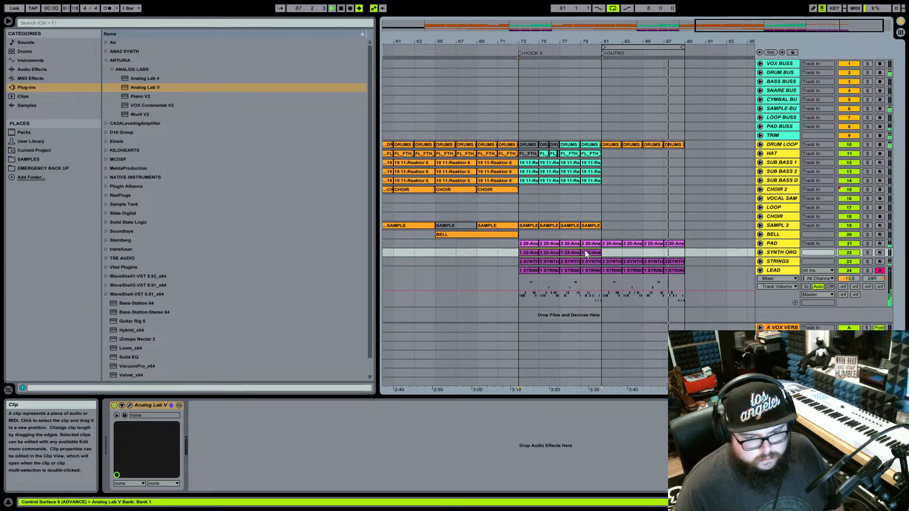
pyautogui.hotkey('ctrl', 'd')
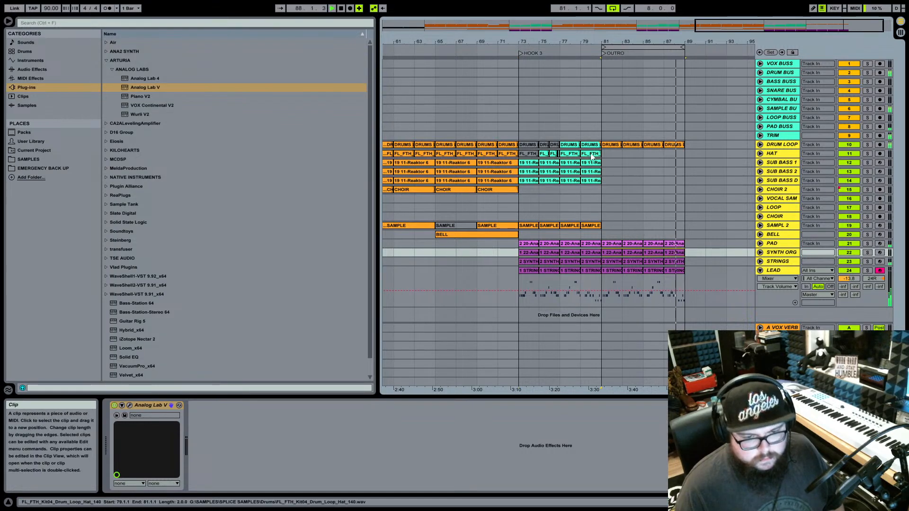
pyautogui.click(532, 163)
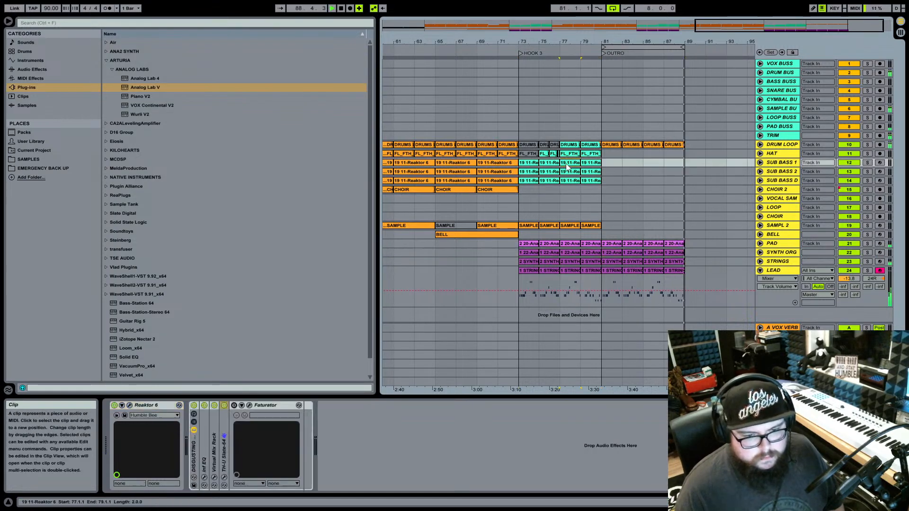
pyautogui.keyDown('shift'); pyautogui.click(597, 182); pyautogui.keyUp('shift')
pyautogui.hotkey('ctrl', 'd')
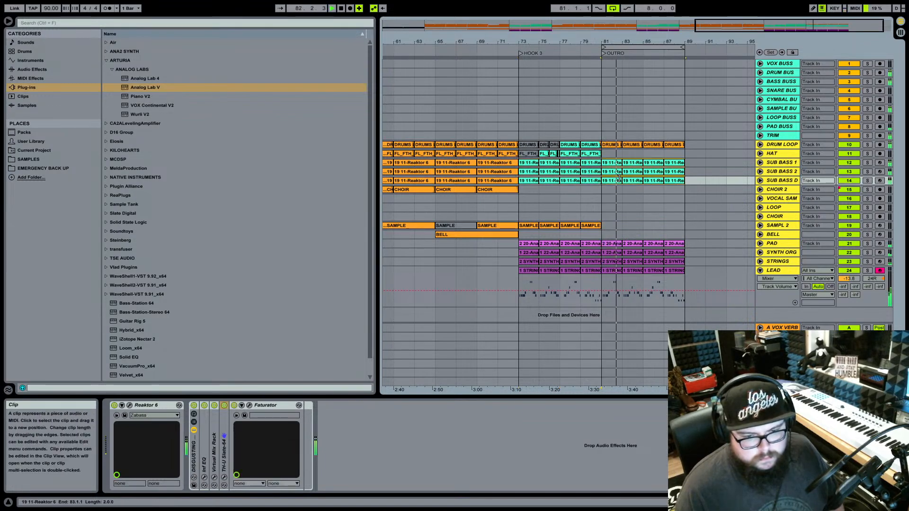
# Recolour all OUTRO clips from DRUM LOOP down to LEAD between bars 81 and 89 to black.
pyautogui.moveTo(649, 43); pyautogui.dragTo(675, 43)
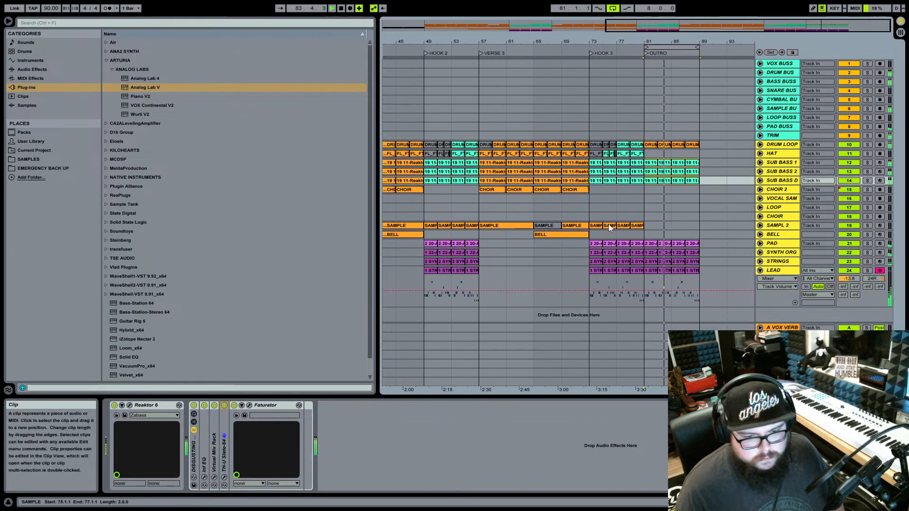
pyautogui.click(655, 143)
pyautogui.keyDown('shift'); pyautogui.click(694, 271); pyautogui.keyUp('shift')
pyautogui.rightClick(693, 271)
pyautogui.click(791, 464)
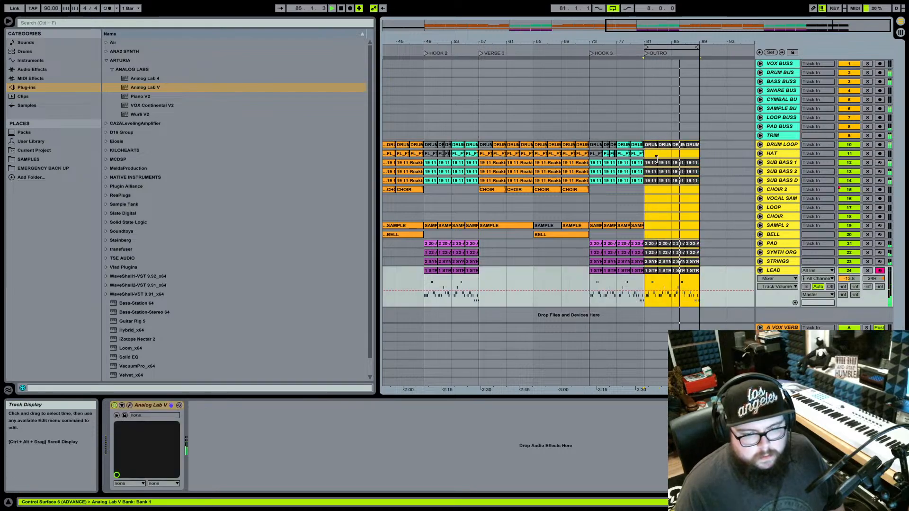
# Duplicate the four SAMPL 2 clips of HOOK 3 into the OUTRO from bar 81 to bar 89.
pyautogui.moveTo(674, 42); pyautogui.dragTo(640, 66)
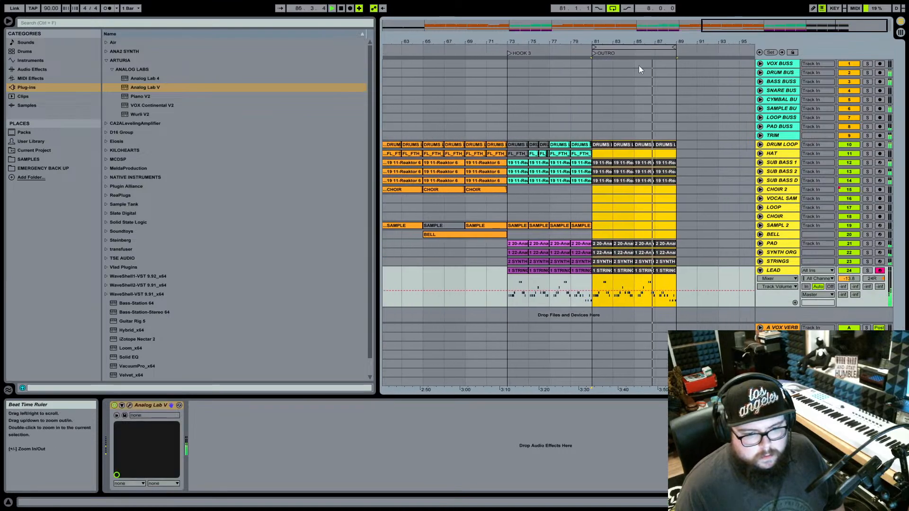
pyautogui.click(523, 226)
pyautogui.keyDown('shift'); pyautogui.click(585, 225); pyautogui.keyUp('shift')
pyautogui.hotkey('ctrl', 'd')
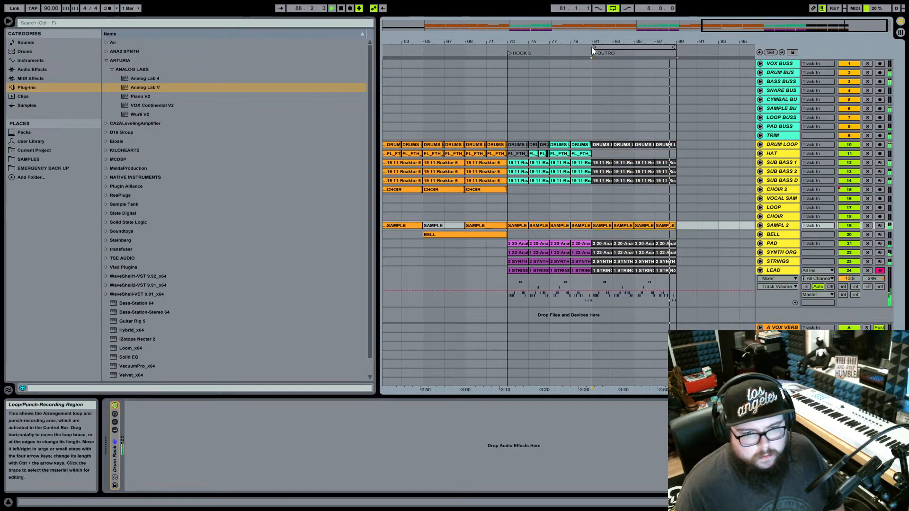
# Fold the LEAD track, insert a new MIDI track below it and arm the new track for recording.
pyautogui.click(760, 271)
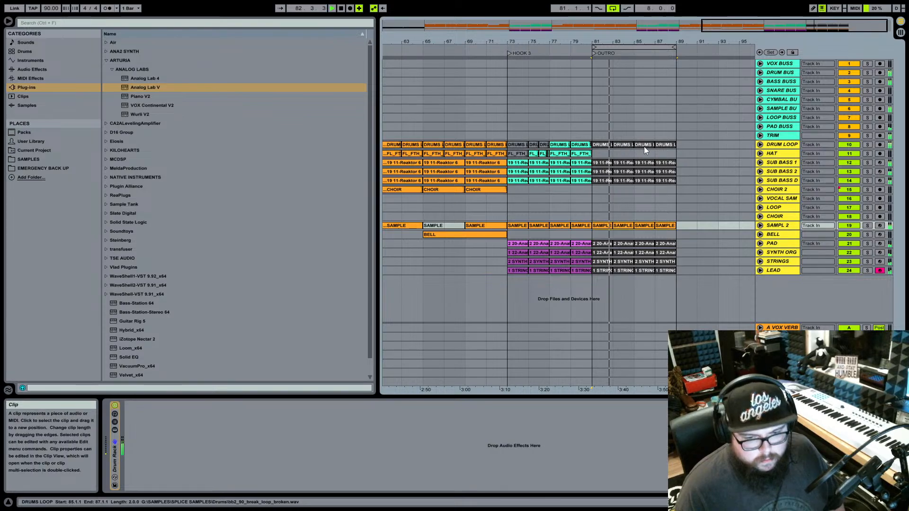
pyautogui.click(881, 273)
pyautogui.rightClick(805, 289)
pyautogui.click(833, 301)
pyautogui.click(881, 280)
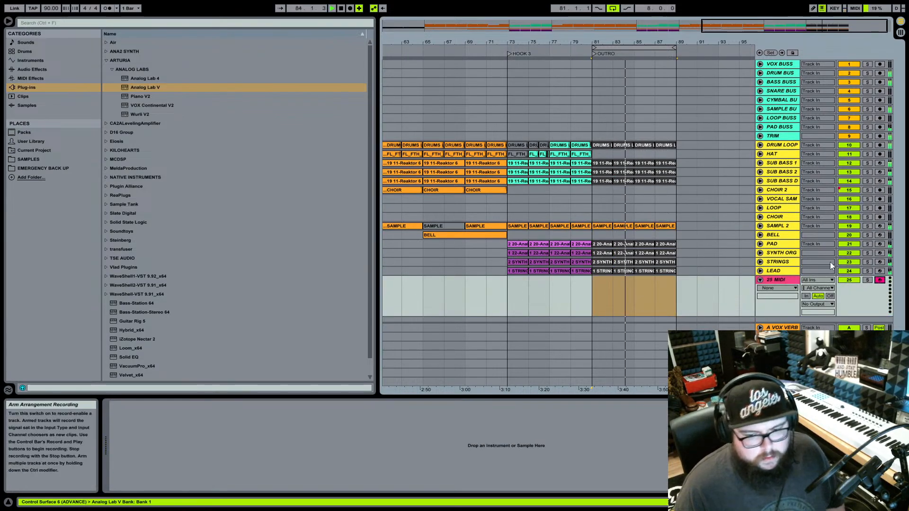
# Load Analog Lab V on the new MIDI track and choose the Smooth Lead preset from the liked presets.
pyautogui.click(142, 87)
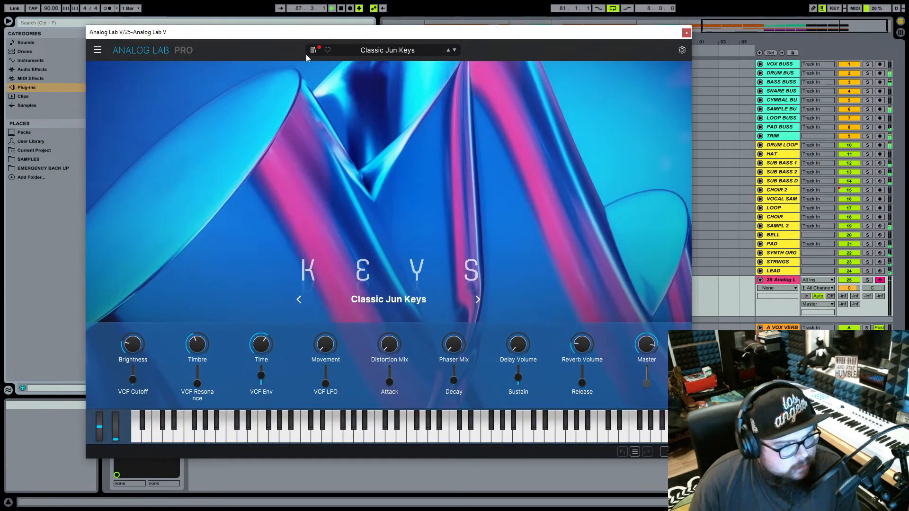
pyautogui.click(311, 51)
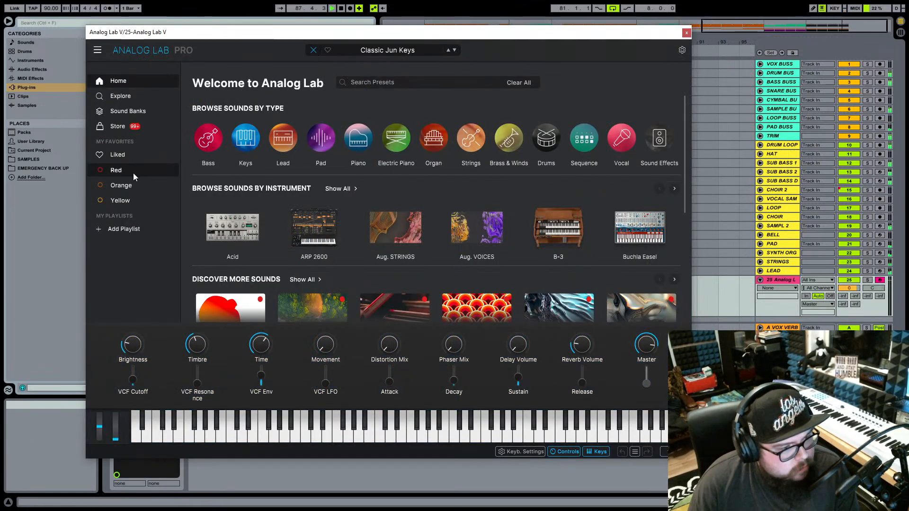
pyautogui.click(123, 155)
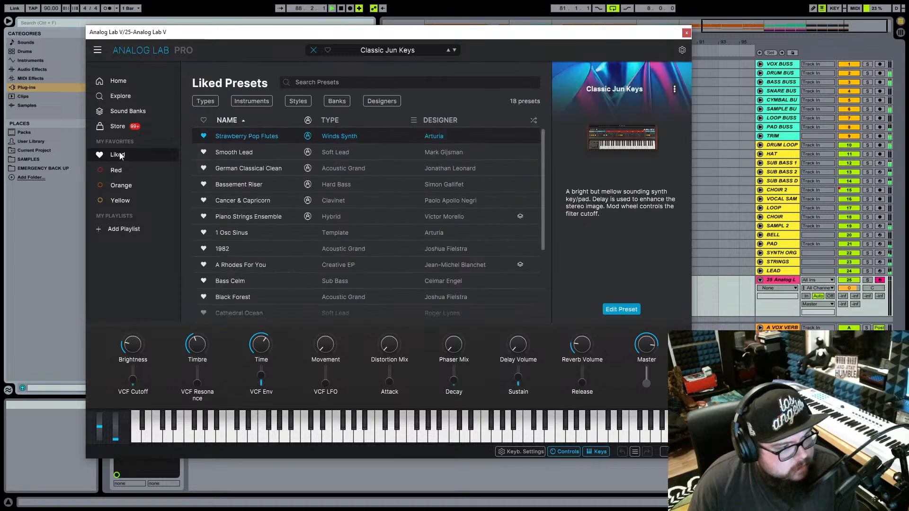
pyautogui.click(253, 158)
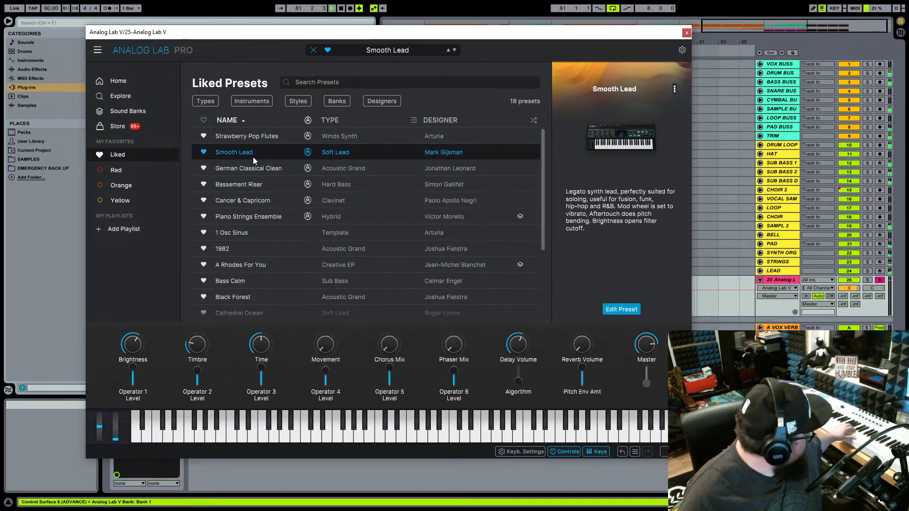
# Set the new track's volume to -12.8 dB and raise the Smooth Lead preset's Reverb Volume, closing the plug-in window.
pyautogui.moveTo(849, 289); pyautogui.dragTo(849, 297)
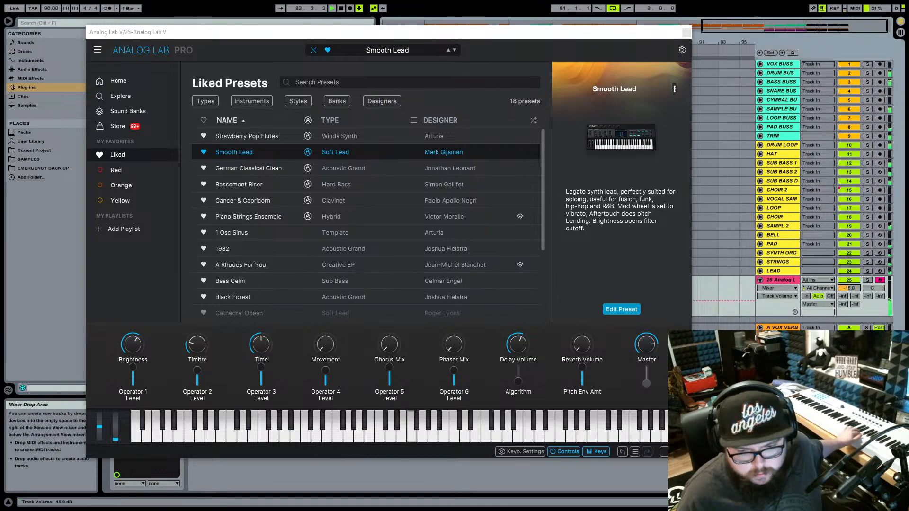
pyautogui.moveTo(582, 344); pyautogui.dragTo(582, 337)
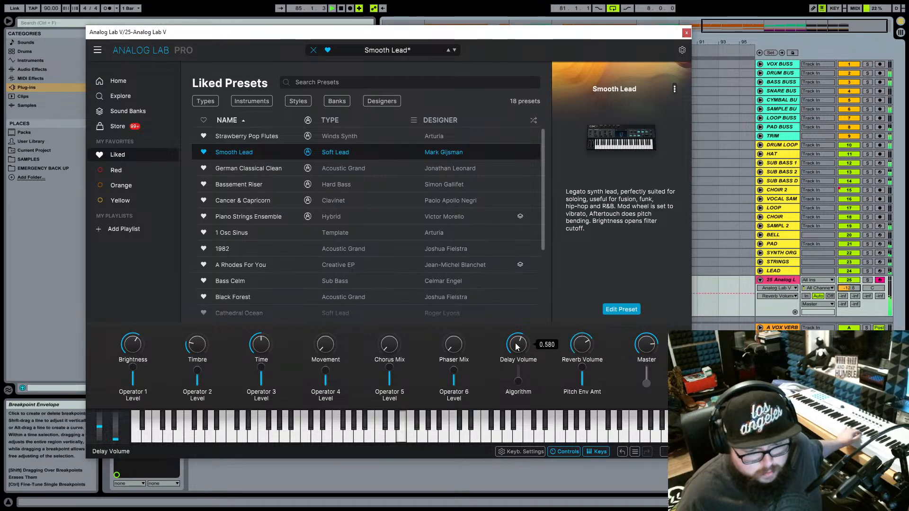
pyautogui.click(520, 279)
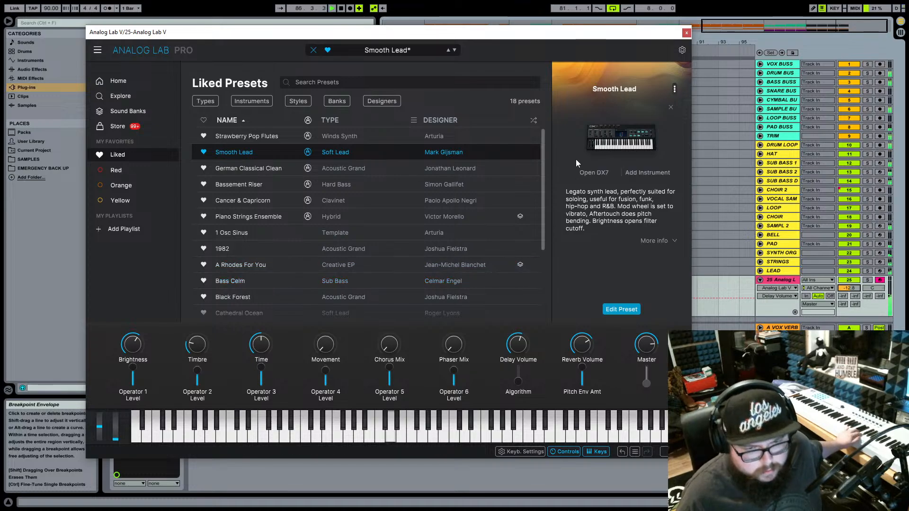
pyautogui.click(686, 33)
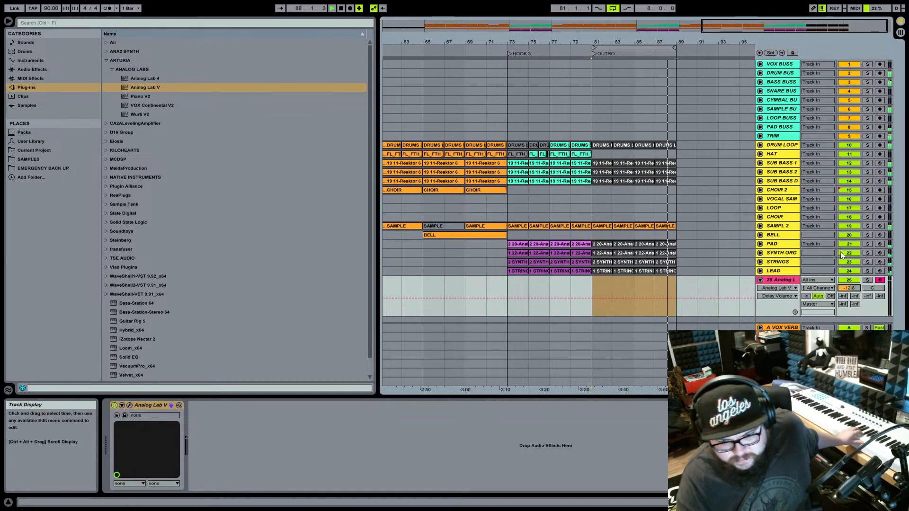
# Record a Smooth Lead melody over the OUTRO from bar 81 to bar 89, discarding the unwanted take and recording it again.
pyautogui.click(850, 289)
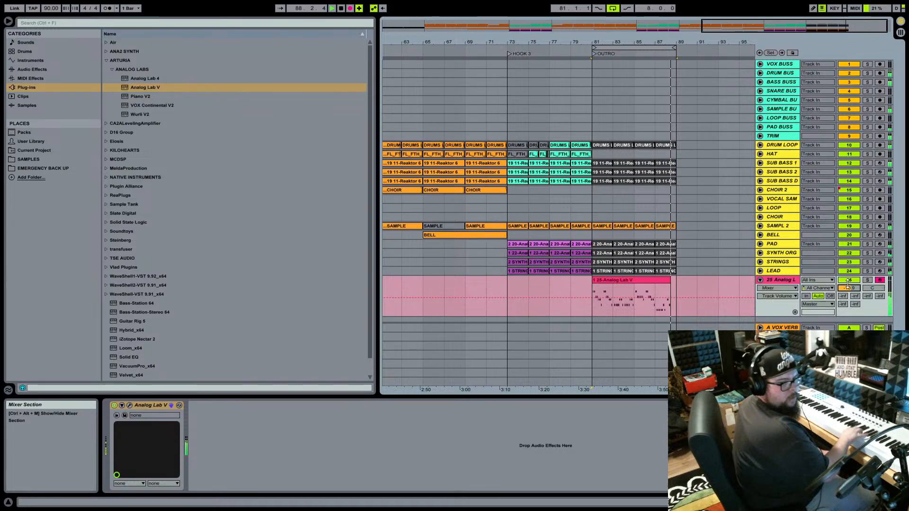
pyautogui.press('space')
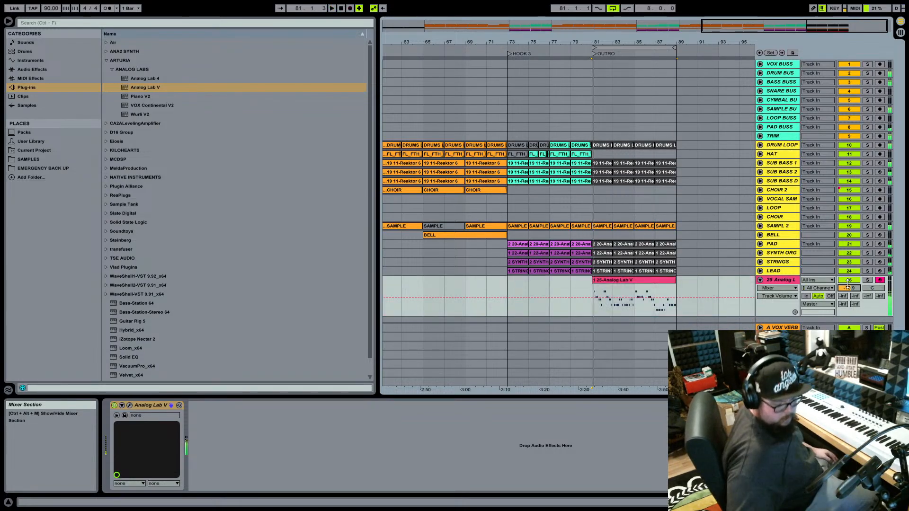
pyautogui.hotkey('ctrl', 'z')
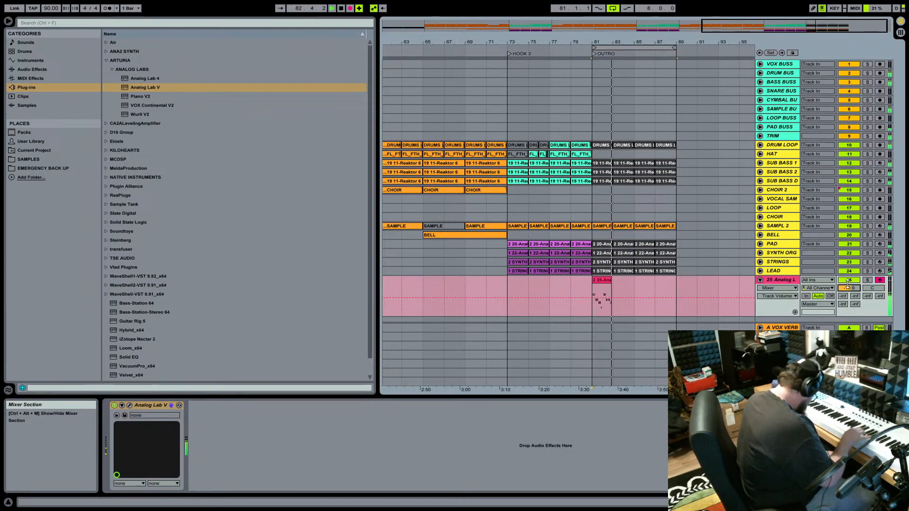
pyautogui.press('space')
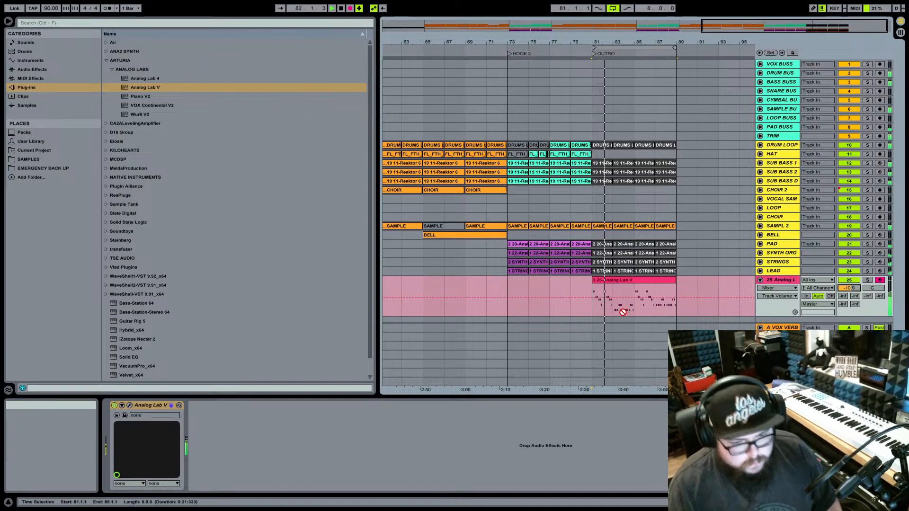
pyautogui.press('F9')
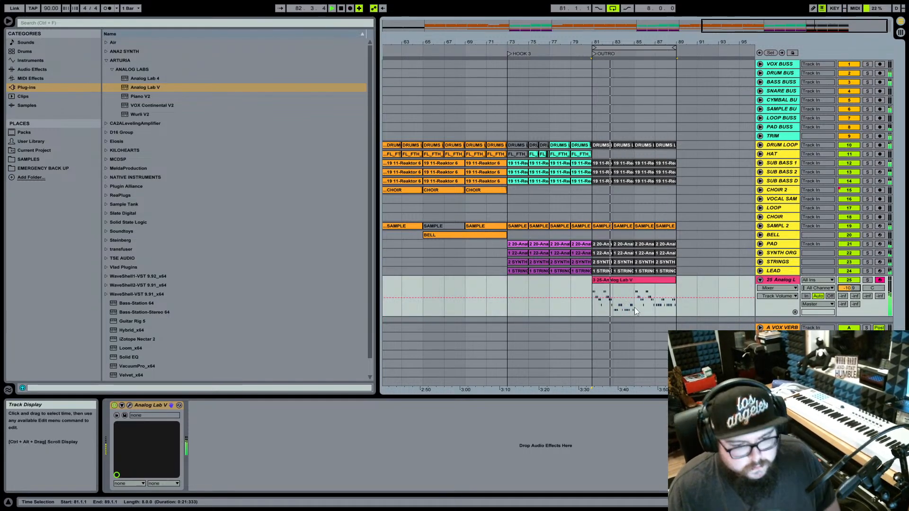
# Check the notes of the recorded Analog Lab V clip and split the clip at bar 85.
pyautogui.doubleClick(638, 281)
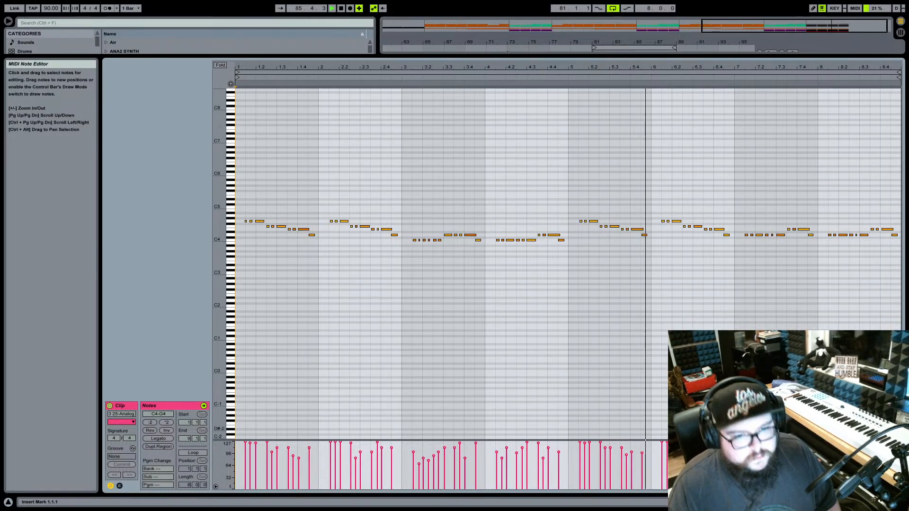
pyautogui.hotkey('shift', 'Tab')
pyautogui.click(633, 280)
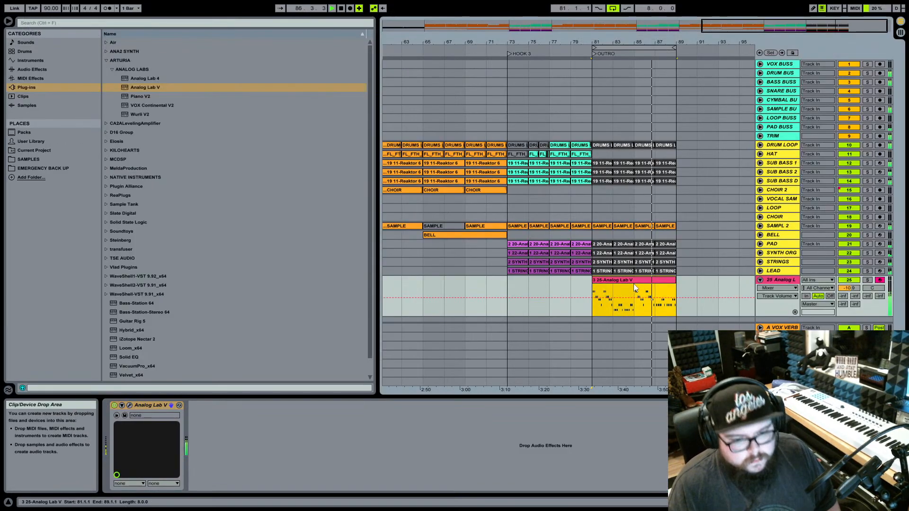
pyautogui.hotkey('ctrl', 'z')
pyautogui.click(636, 287)
pyautogui.hotkey('ctrl', 'e')
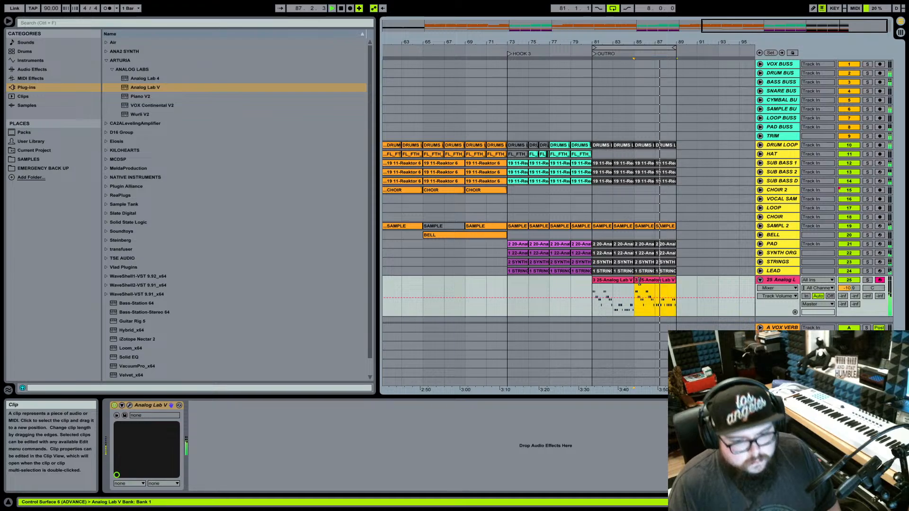
# Replace the melody's first half with its other half's clip, consolidate both from bar 81 to bar 89 and check the notes.
pyautogui.click(616, 282)
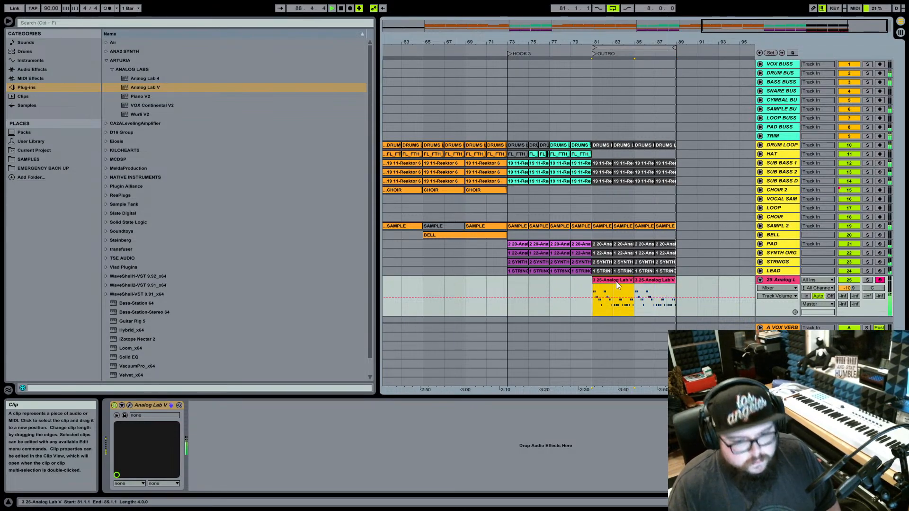
pyautogui.doubleClick(616, 284)
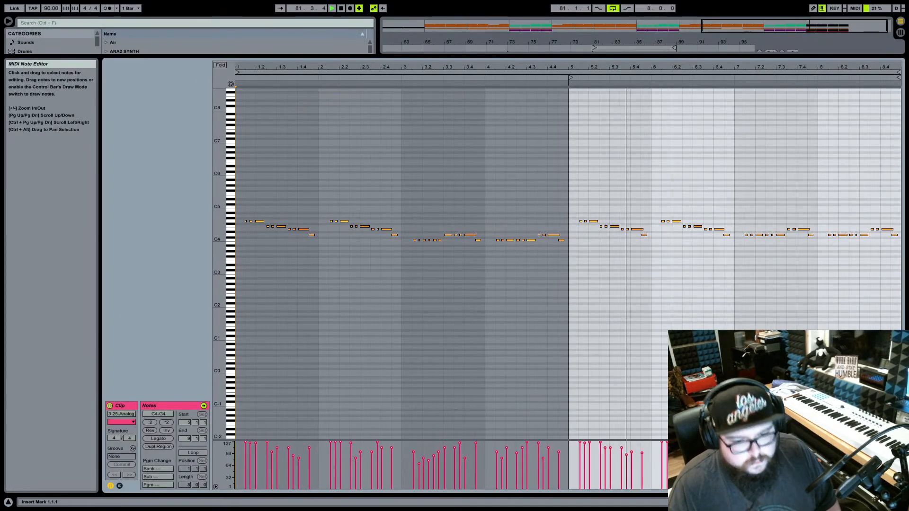
pyautogui.click(860, 502)
pyautogui.keyDown('shift'); pyautogui.click(655, 281); pyautogui.keyUp('shift')
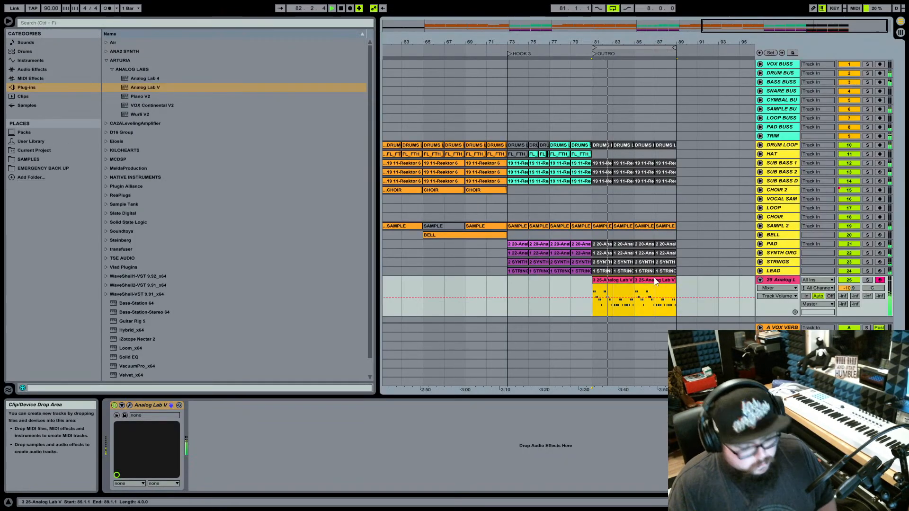
pyautogui.doubleClick(656, 281)
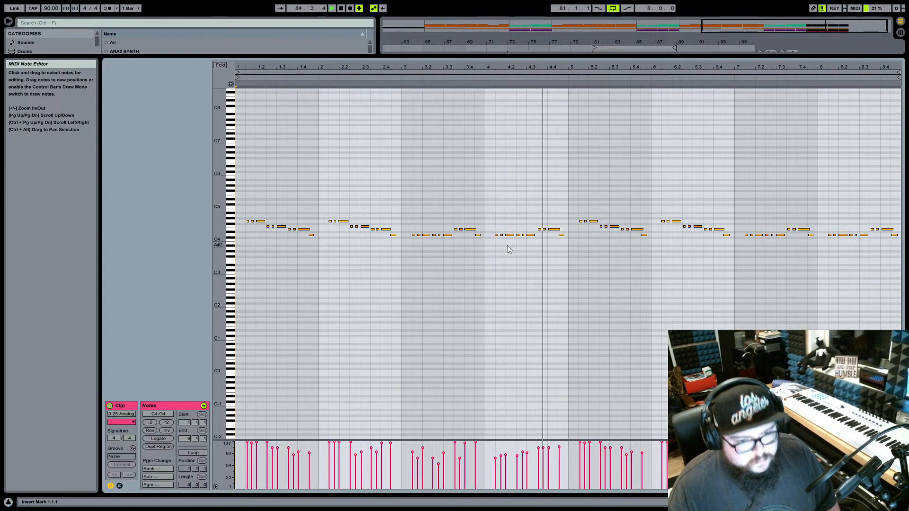
pyautogui.click(859, 503)
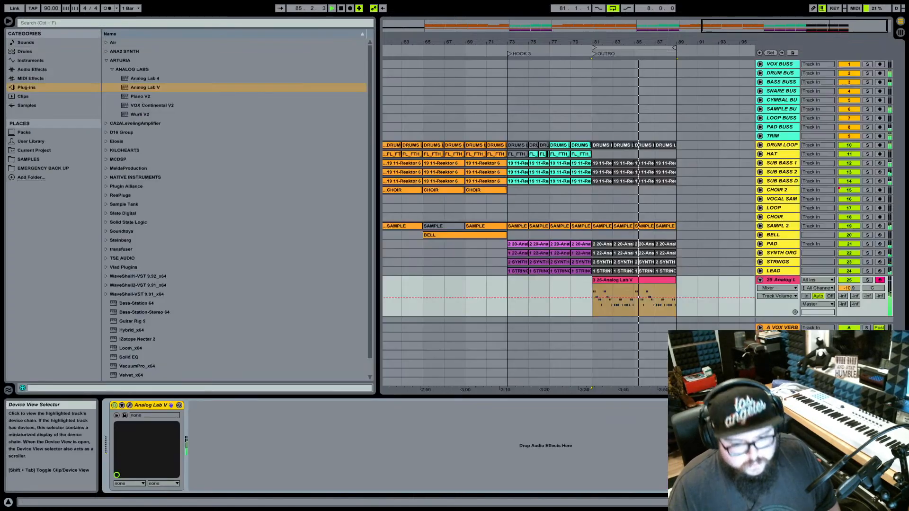
# Lower the new synth lead track's volume to -15.8 dB and check the notes of its OUTRO clip.
pyautogui.moveTo(849, 288); pyautogui.dragTo(849, 308)
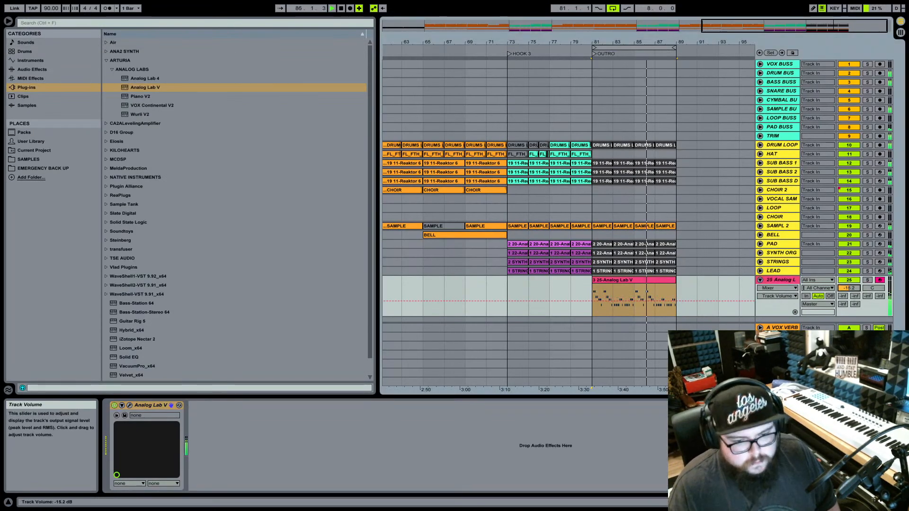
pyautogui.click(618, 283)
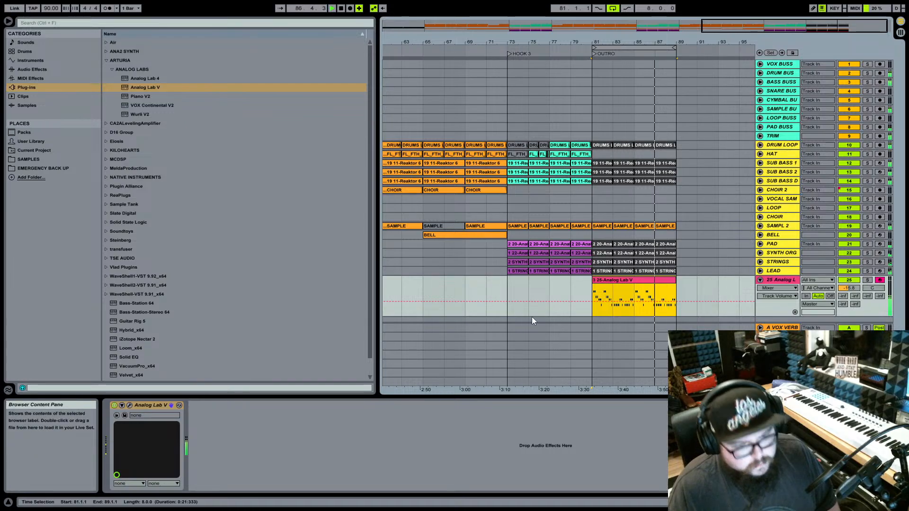
pyautogui.doubleClick(618, 283)
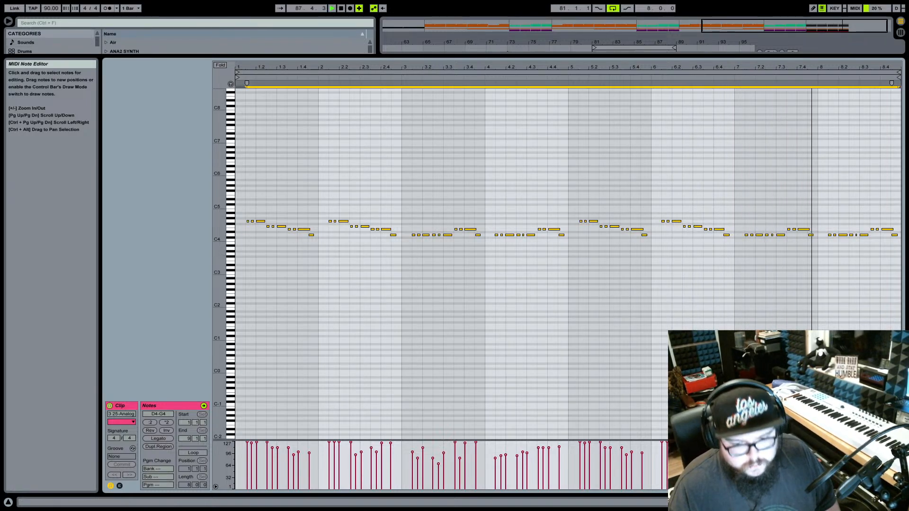
pyautogui.click(860, 502)
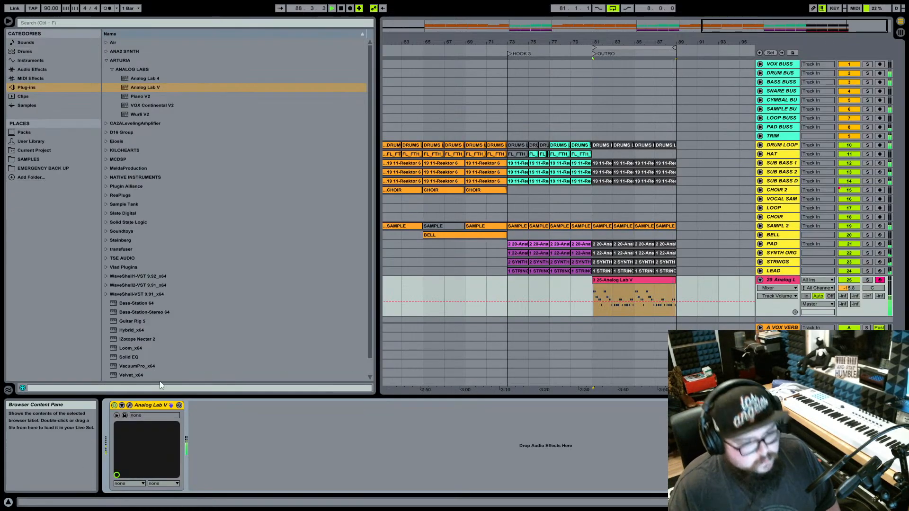
# Transpose all notes of the outro lead clip down one octave, to the range D3-G3.
pyautogui.doubleClick(620, 282)
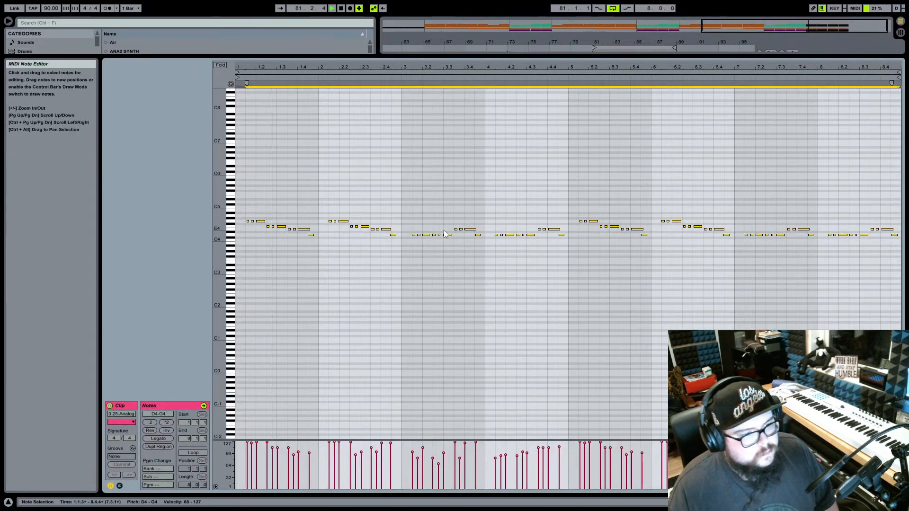
pyautogui.press('Down')
pyautogui.press('Down')
pyautogui.press('Down')
pyautogui.press('Down')
pyautogui.press('Down')
pyautogui.press('Down')
pyautogui.press('Down')
pyautogui.press('Down')
pyautogui.press('Down')
pyautogui.press('Down')
pyautogui.press('Down')
pyautogui.press('Down')
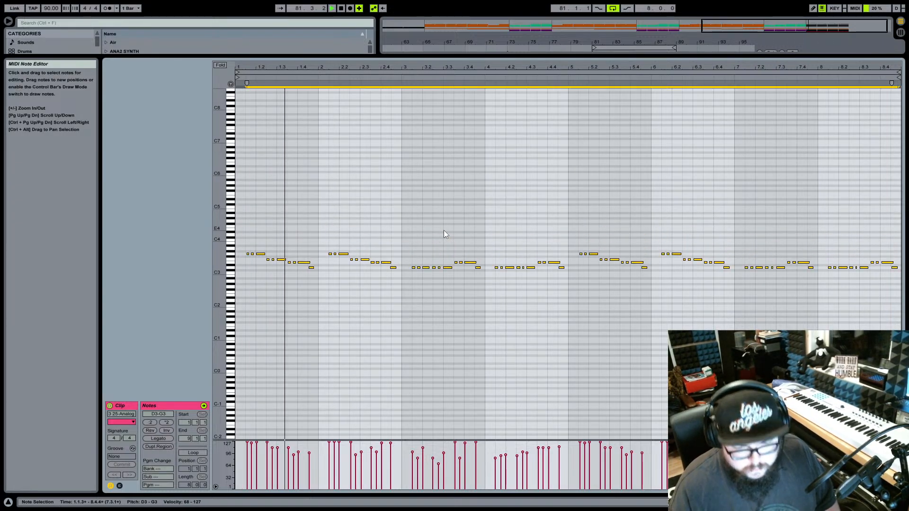
# Transpose the lead clip's second-half notes, from its bar 5 to the end, up one octave to D4-G4.
pyautogui.moveTo(577, 235); pyautogui.dragTo(905, 301)
pyautogui.press('Up')
pyautogui.press('Up')
pyautogui.press('Up')
pyautogui.press('Up')
pyautogui.press('Up')
pyautogui.press('Up')
pyautogui.press('Up')
pyautogui.press('Up')
pyautogui.press('Up')
pyautogui.press('Up')
pyautogui.press('Up')
pyautogui.press('Up')
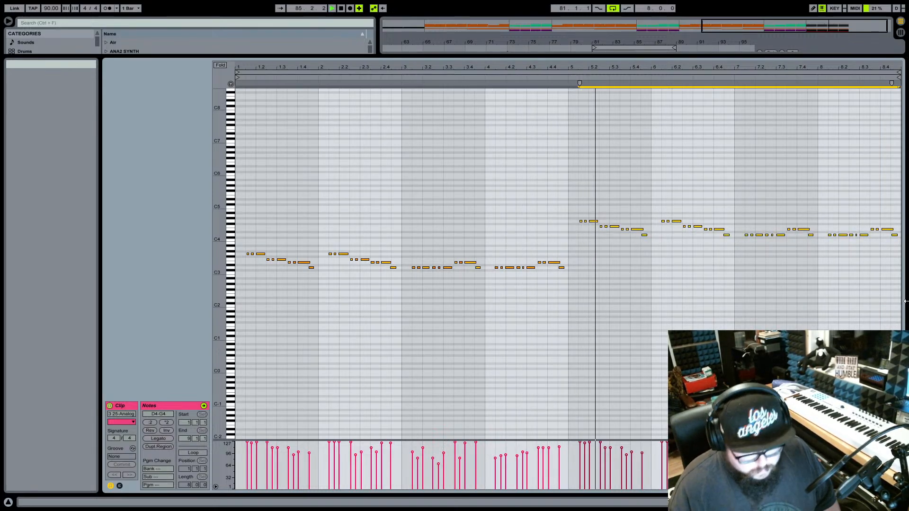
pyautogui.click(862, 502)
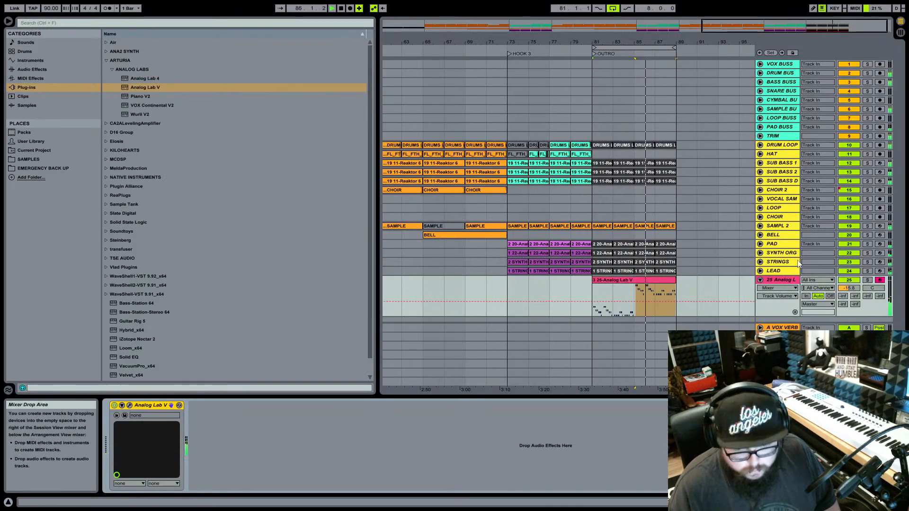
# Lower the synth lead track's volume to -20.8 dB.
pyautogui.moveTo(849, 288); pyautogui.dragTo(849, 294)
pyautogui.press('Down')
pyautogui.press('Down')
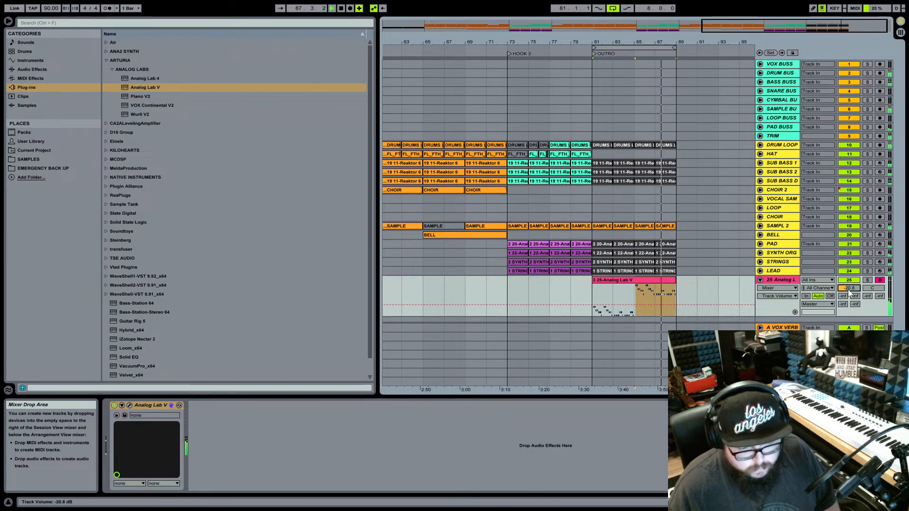
# Rename the outro melody clip as LEAD and its track as LEAD 2.
pyautogui.click(638, 281)
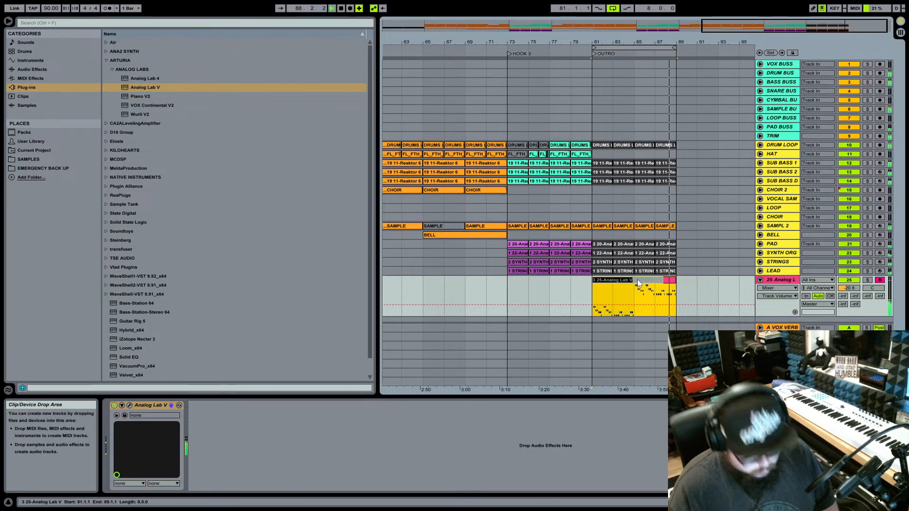
pyautogui.write('LEAD')
pyautogui.press('Return')
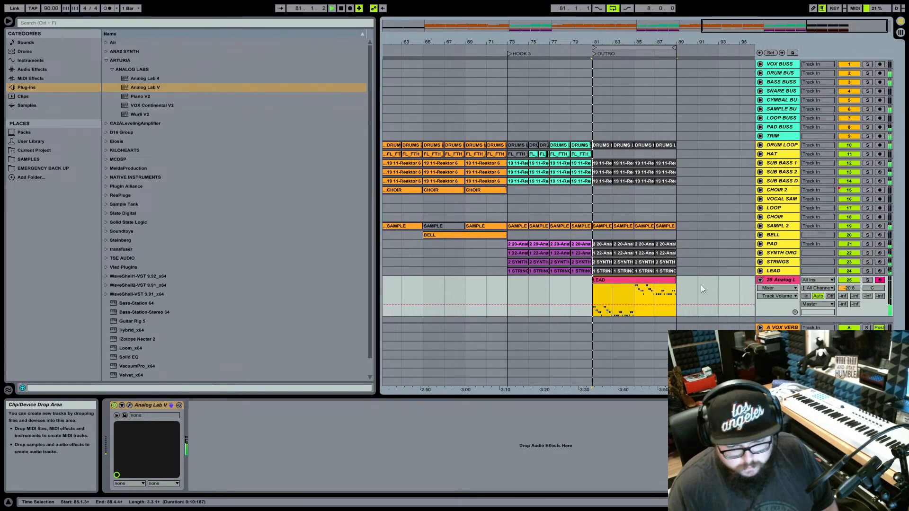
pyautogui.click(792, 282)
pyautogui.write('LEAD 2')
pyautogui.press('Return')
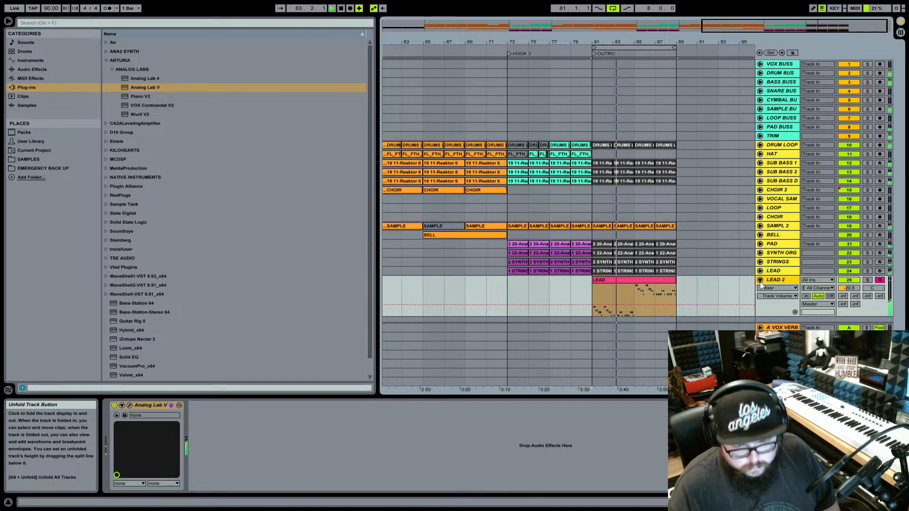
# Fold the LEAD 2 track, insert a new MIDI track below it and load Analog Lab V on it.
pyautogui.click(761, 280)
pyautogui.rightClick(769, 291)
pyautogui.click(795, 304)
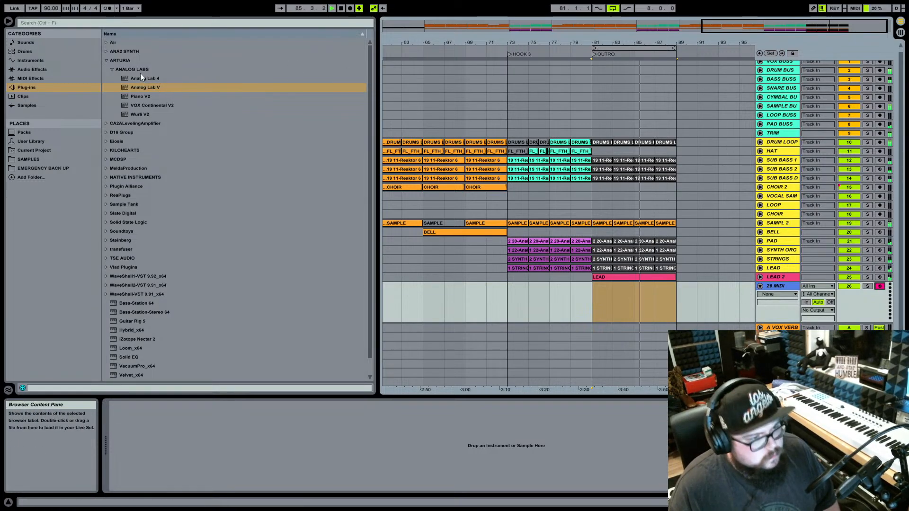
pyautogui.click(146, 87)
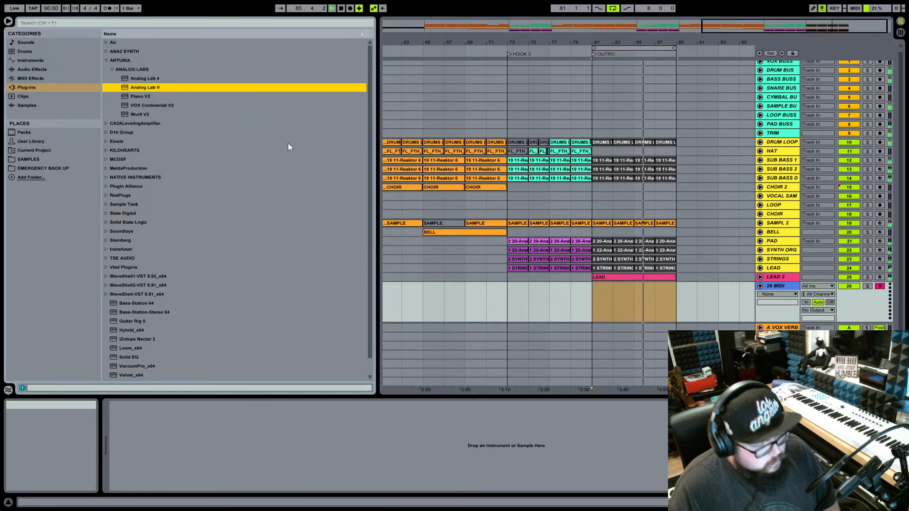
pyautogui.press('Return')
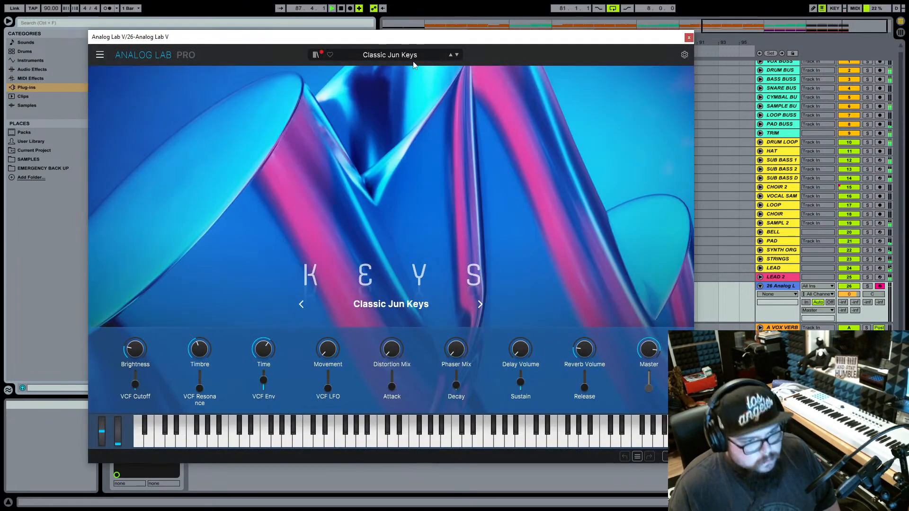
# Load the LA Studio Pop EP 2 preset from the Electric Piano sounds and set the track's volume to -2.3 dB.
pyautogui.click(316, 55)
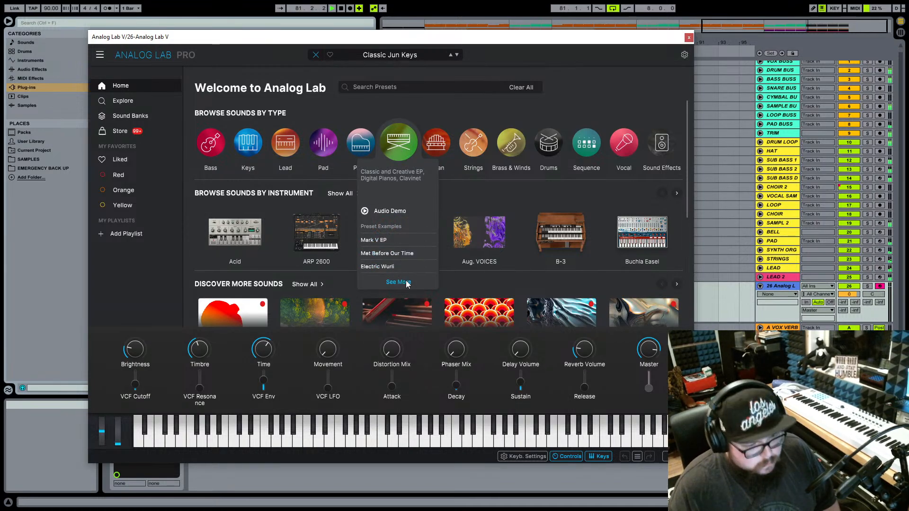
pyautogui.click(405, 283)
pyautogui.scroll(-5, 355, 189)
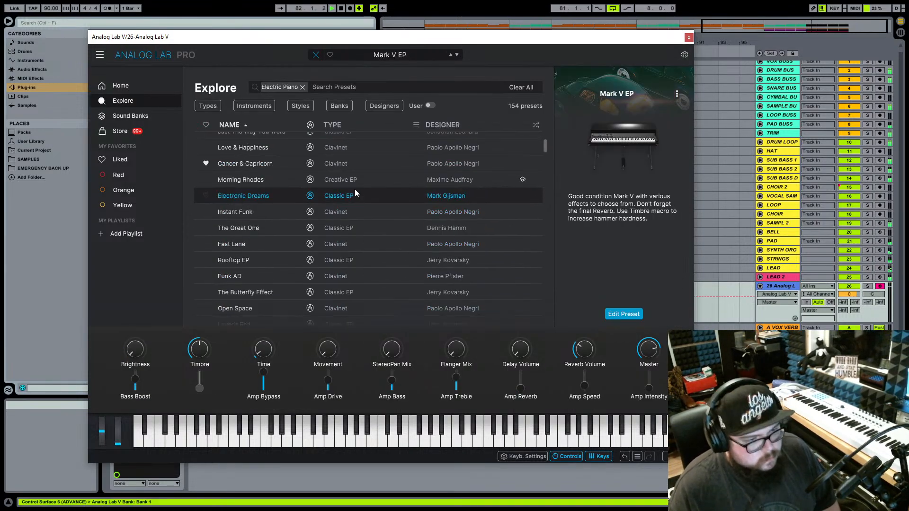
pyautogui.scroll(-3, 354, 189)
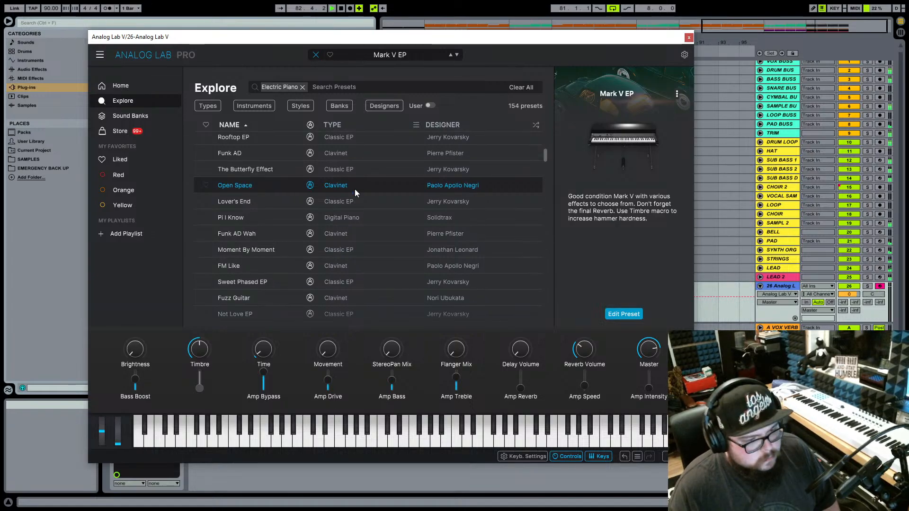
pyautogui.scroll(-2, 354, 189)
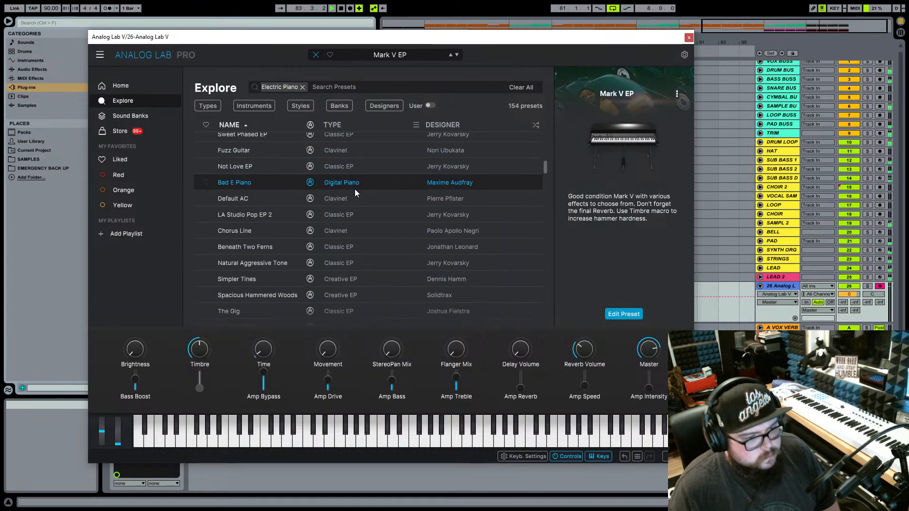
pyautogui.click(345, 215)
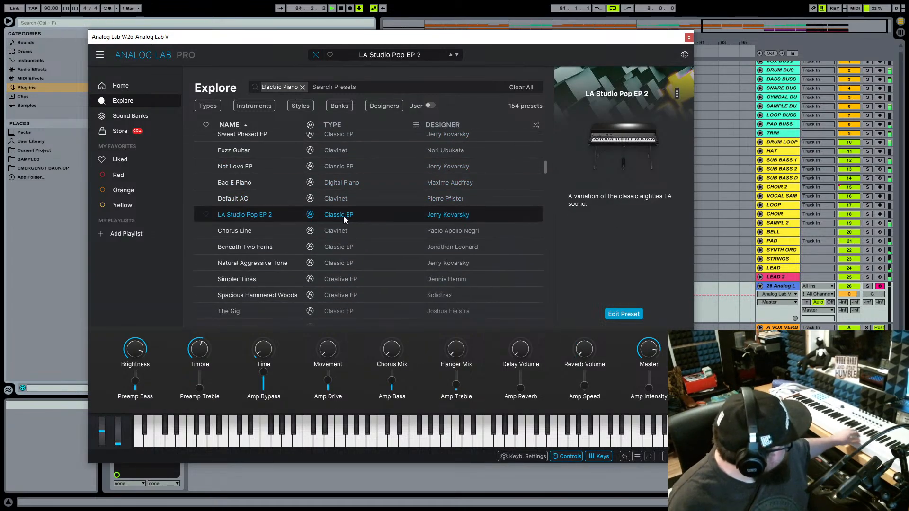
pyautogui.moveTo(849, 295); pyautogui.dragTo(849, 304)
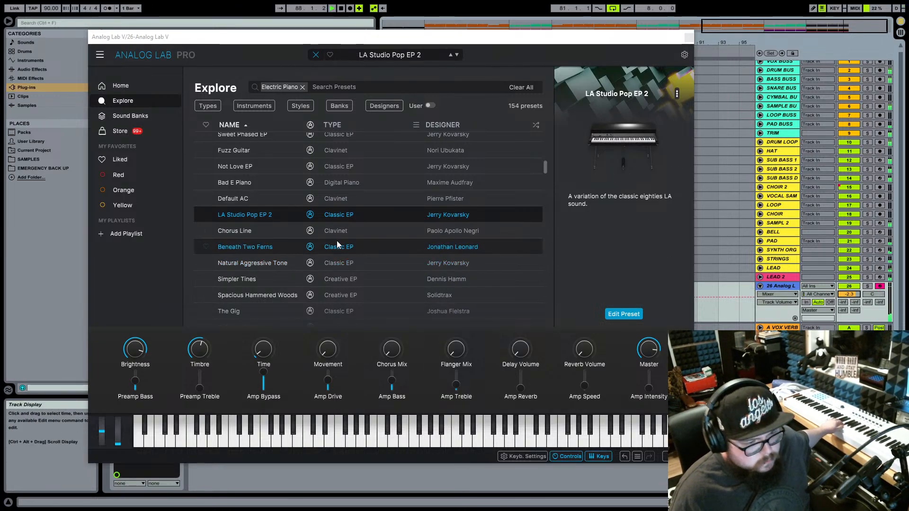
# Try the Beneath Two Ferns and Natural Aggressive Tone electric piano presets.
pyautogui.click(351, 244)
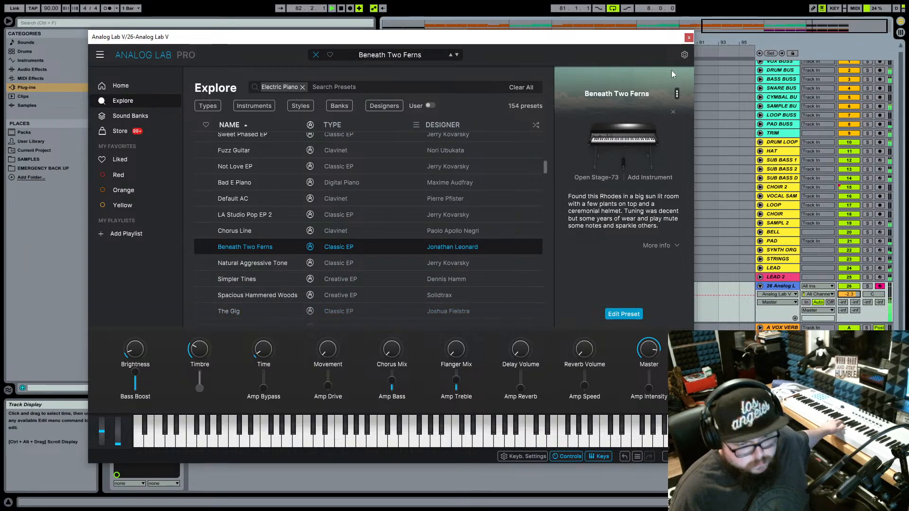
pyautogui.click(690, 38)
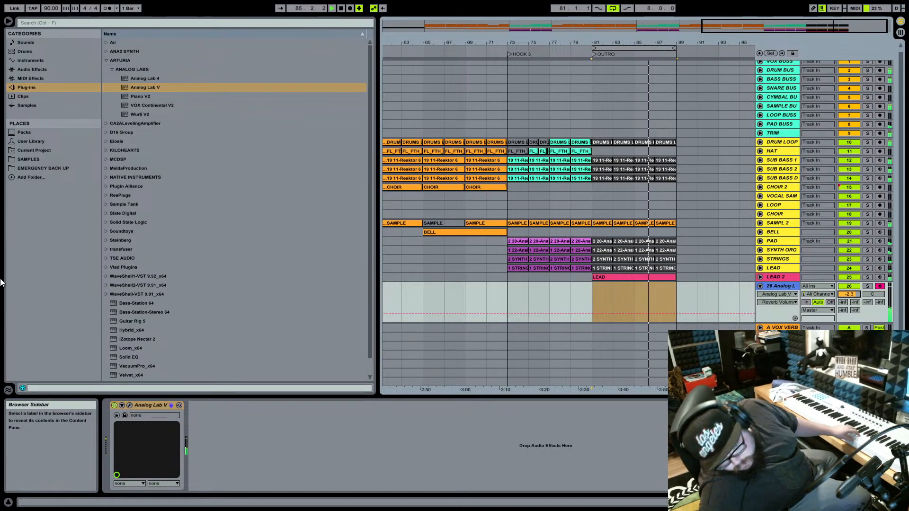
pyautogui.click(129, 406)
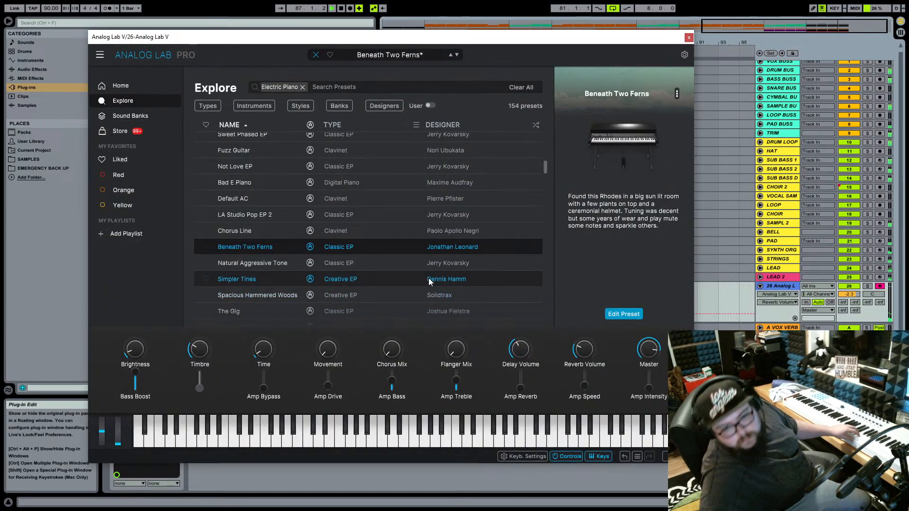
pyautogui.click(326, 263)
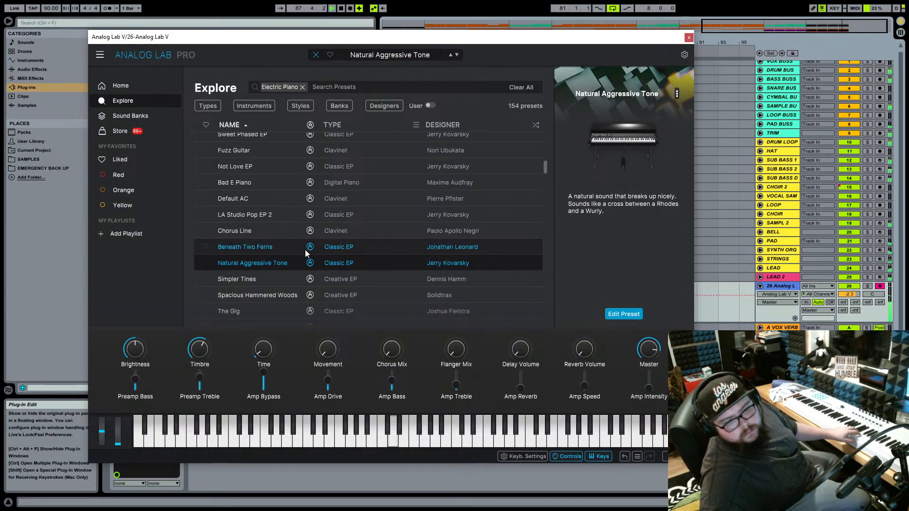
# Reload the LA Studio Pop EP 2 preset, raise its Delay Volume and Reverb Volume, and close the plug-in window.
pyautogui.click(256, 216)
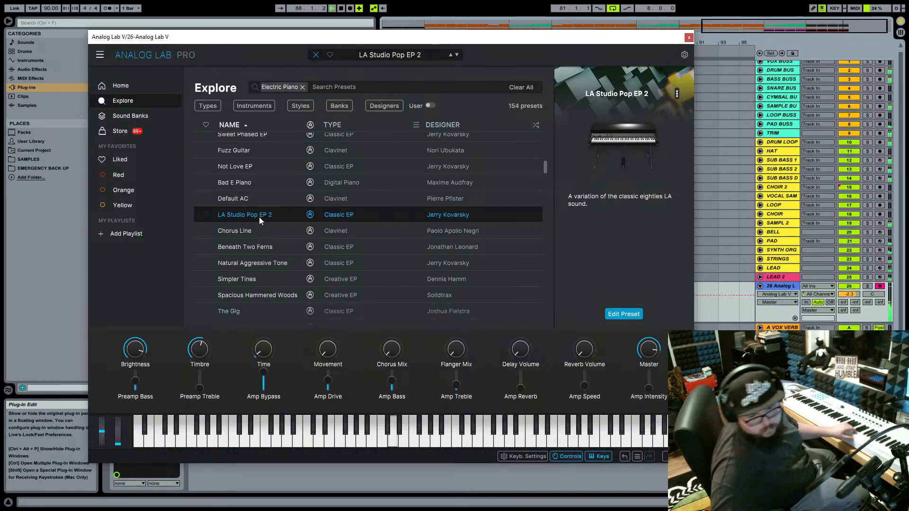
pyautogui.moveTo(521, 350); pyautogui.dragTo(521, 353)
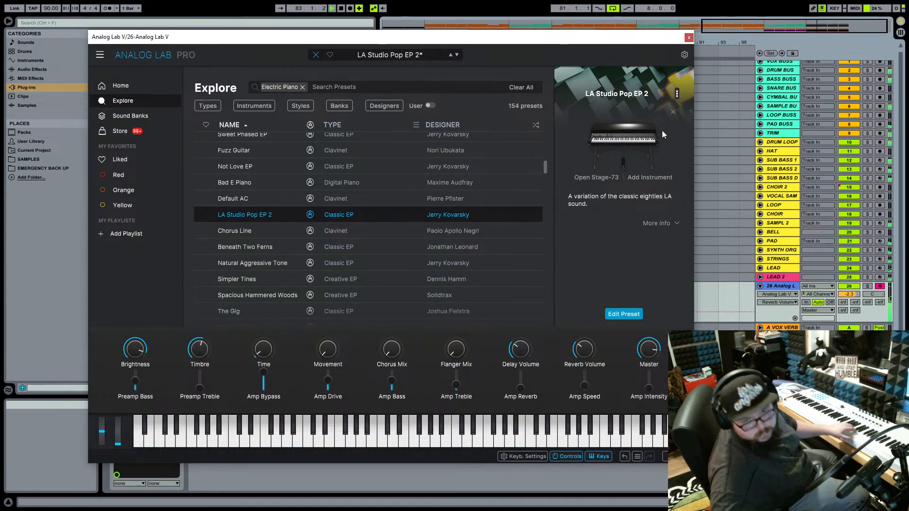
pyautogui.click(689, 37)
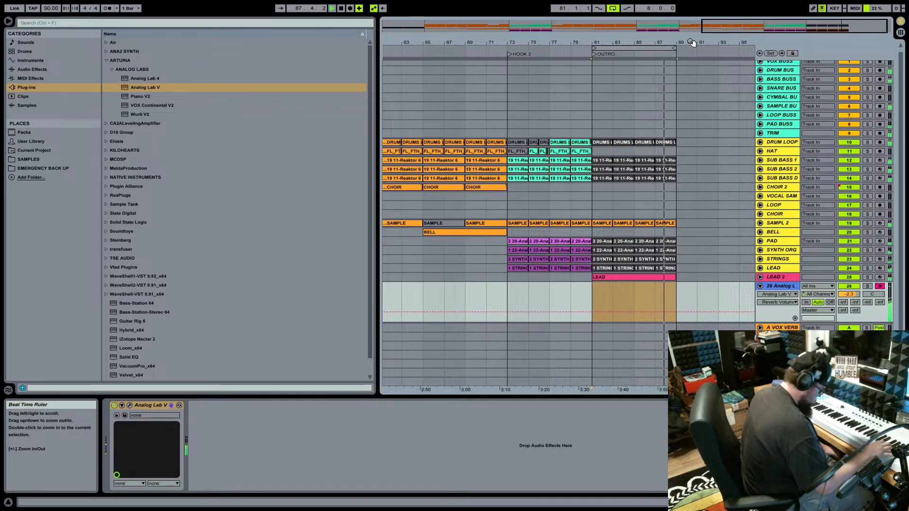
# Record an electric piano part over the OUTRO from bar 81 to bar 89, ending the recording and resuming playback.
pyautogui.press('F9')
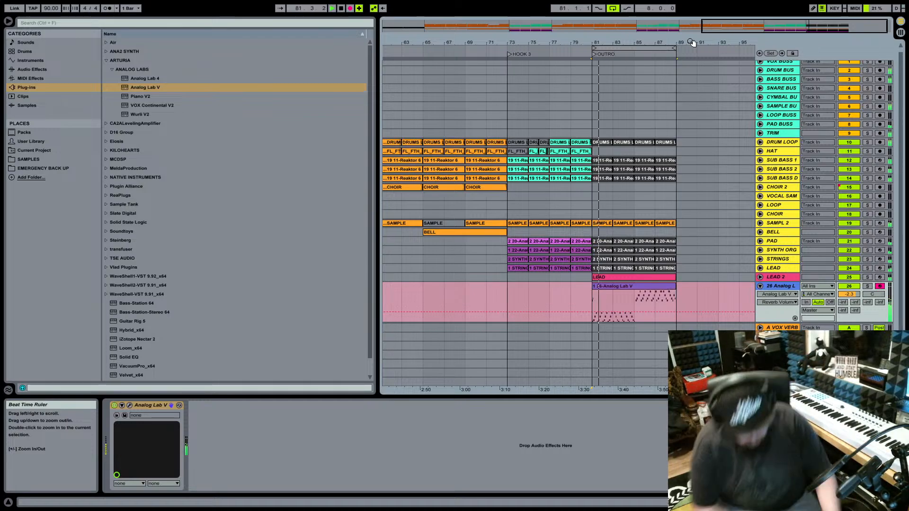
pyautogui.press('space')
pyautogui.press('space')
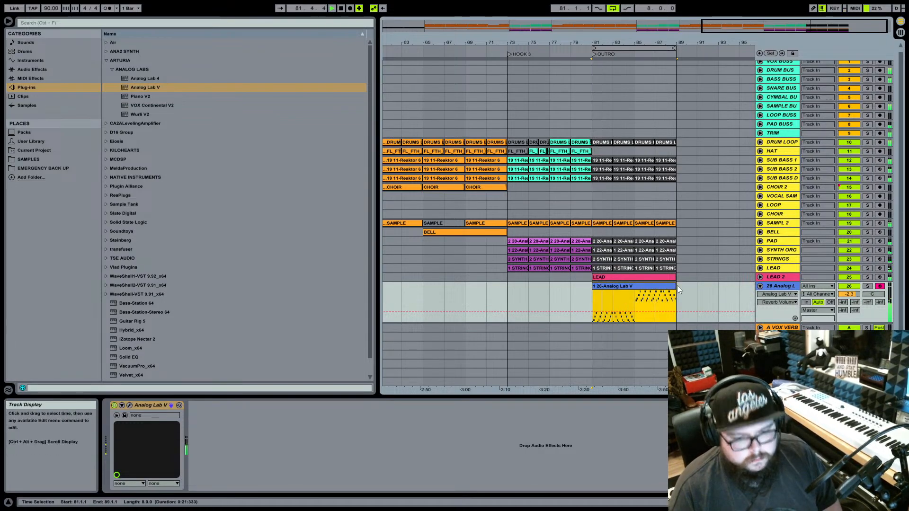
# Shorten the recorded electric piano clip to end at bar 85 and duplicate it to fill bars 85 to 89.
pyautogui.moveTo(671, 286); pyautogui.dragTo(635, 291)
pyautogui.click(628, 287)
pyautogui.hotkey('ctrl', 'd')
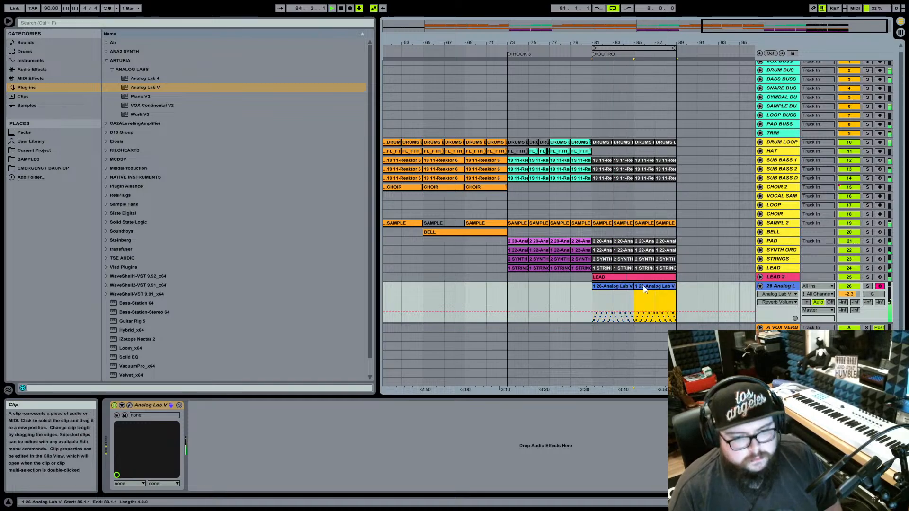
# Transpose all notes of the duplicated electric piano clip at bar 85 up one octave, to the range E4-A5.
pyautogui.doubleClick(643, 290)
pyautogui.hotkey('ctrl', 'a')
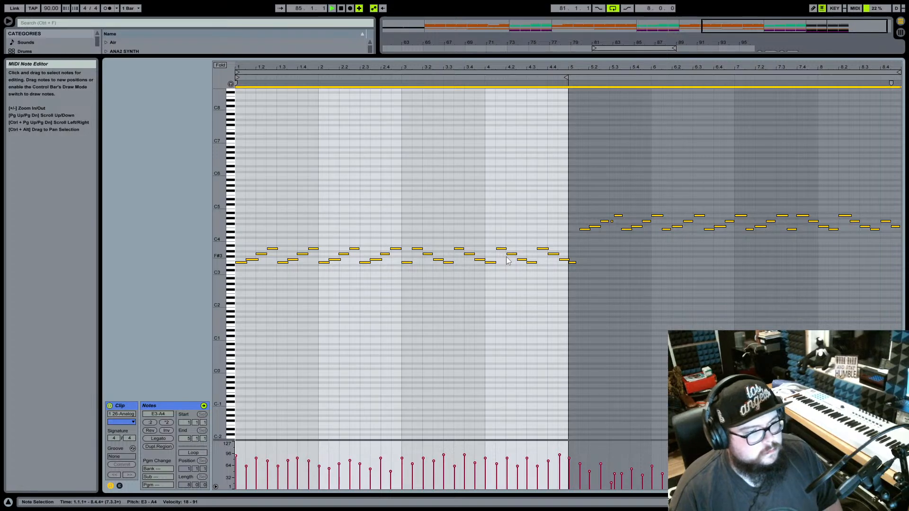
pyautogui.hotkey('shift', 'Up')
pyautogui.press('space')
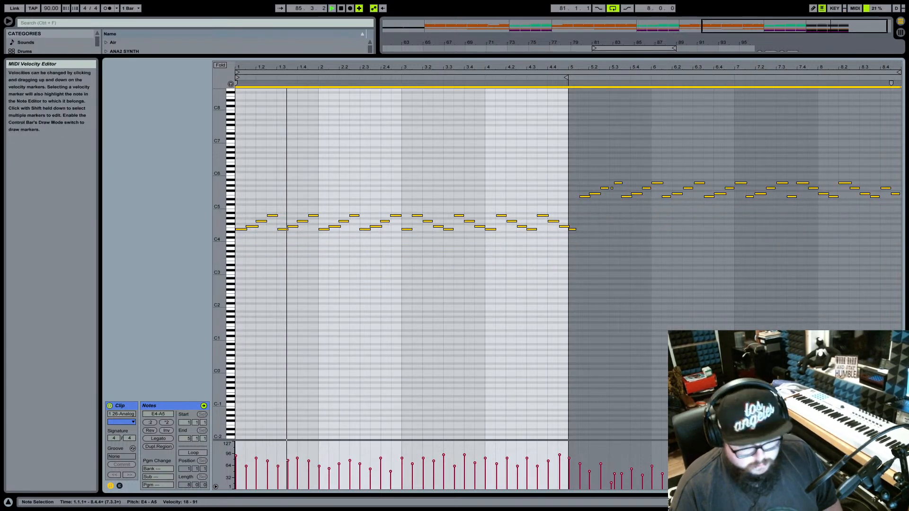
# Close the note editor, lower the electric piano track's volume to -8.0 dB and select its clip at bar 81.
pyautogui.click(860, 503)
pyautogui.moveTo(849, 294); pyautogui.dragTo(849, 324)
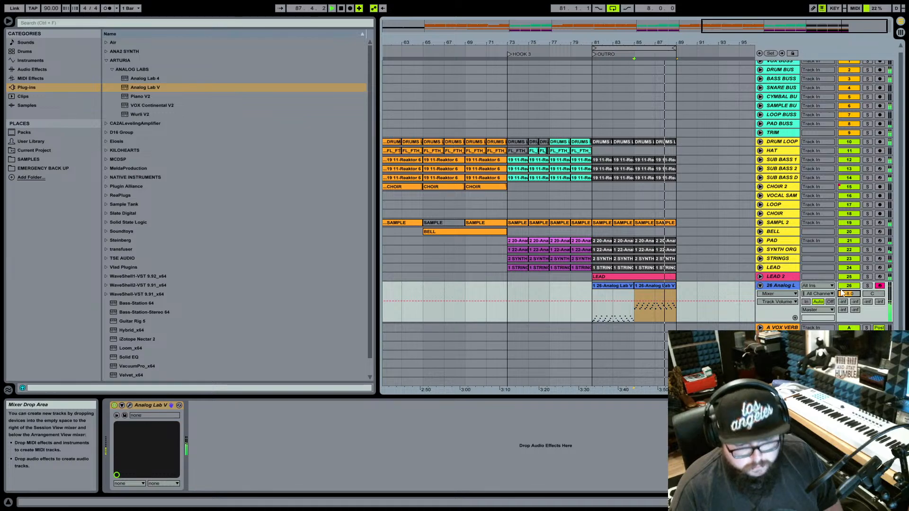
pyautogui.click(623, 289)
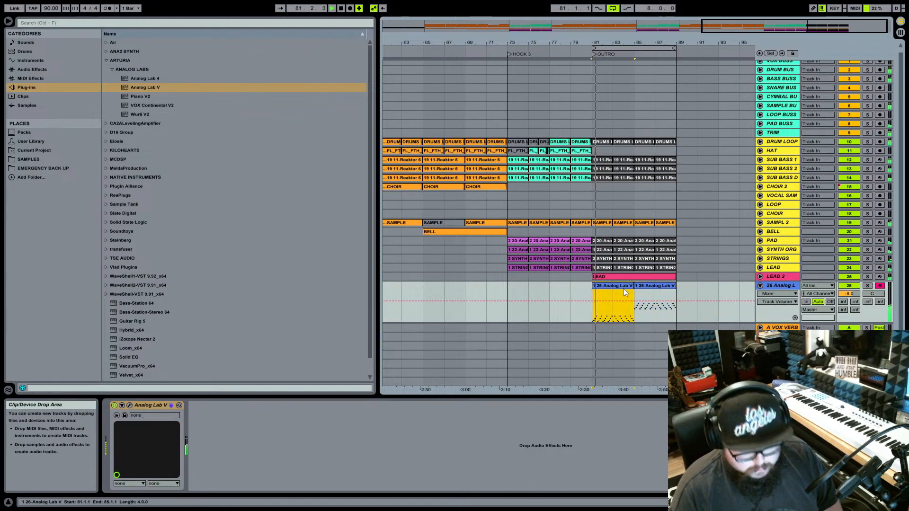
# Rename the electric piano track as KEYS.
pyautogui.click(780, 286)
pyautogui.write('KEYL')
pyautogui.press('BackSpace')
pyautogui.write('S')
pyautogui.press('Return')
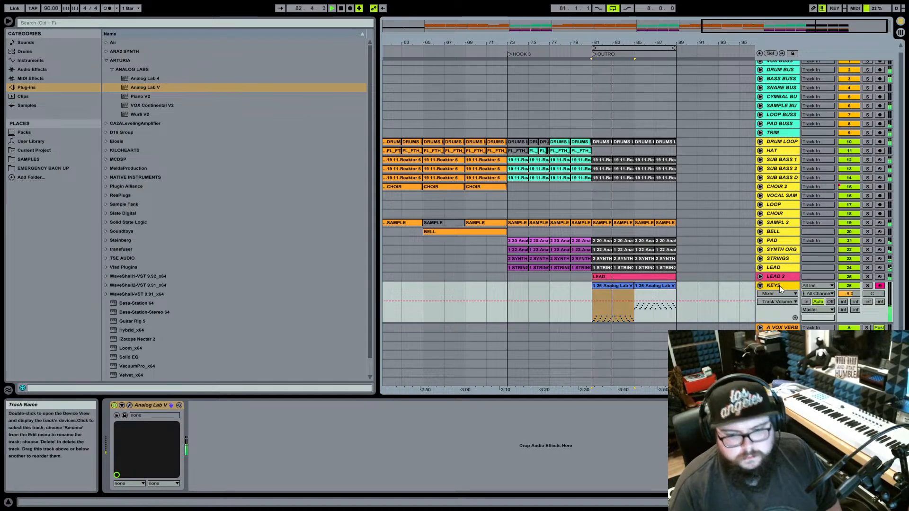
# Duplicate the LOOP BUSS track, name the copy LEAD BUSS and route the LEAD track's output to it.
pyautogui.click(761, 268)
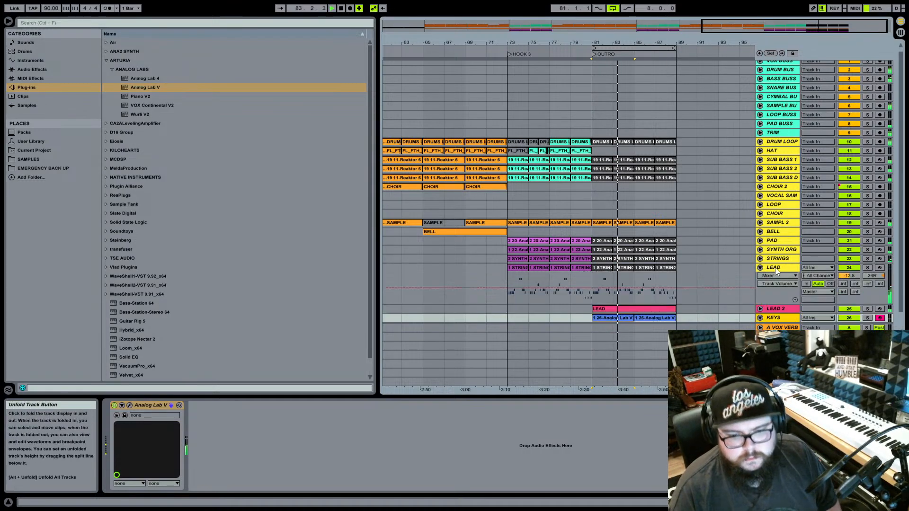
pyautogui.click(813, 291)
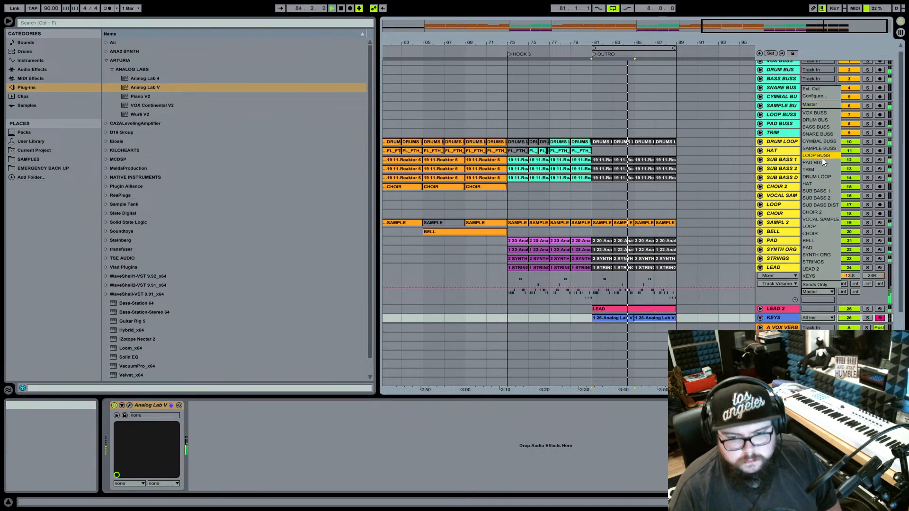
pyautogui.click(781, 119)
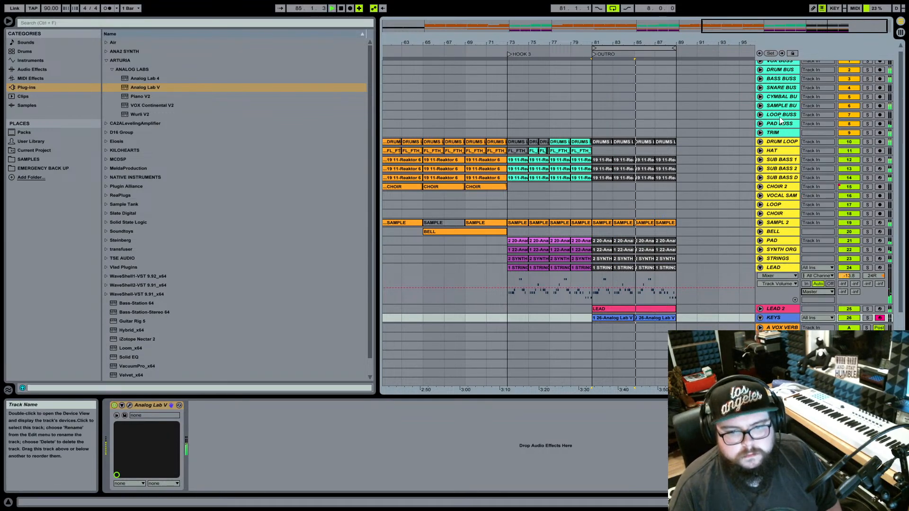
pyautogui.click(781, 119)
pyautogui.hotkey('ctrl', 't')
pyautogui.hotkey('ctrl', 'r')
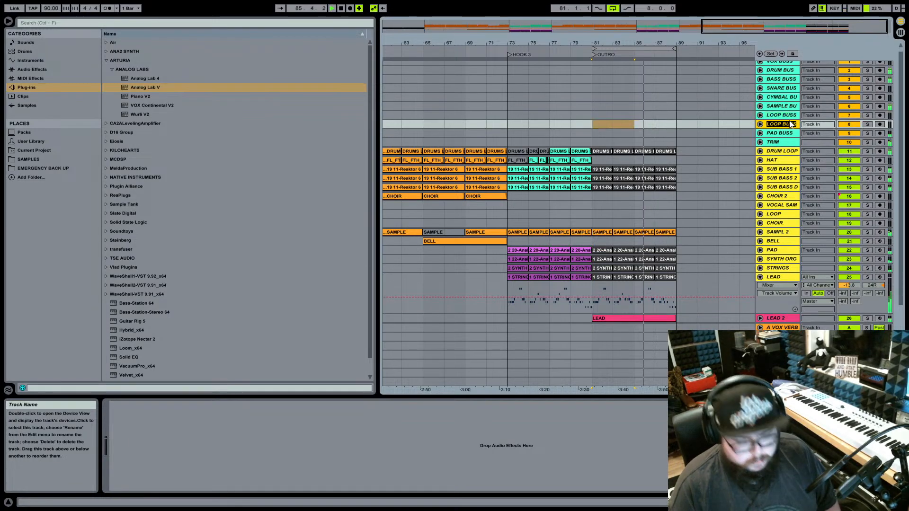
pyautogui.write('LEAD BUSS')
pyautogui.press('Return')
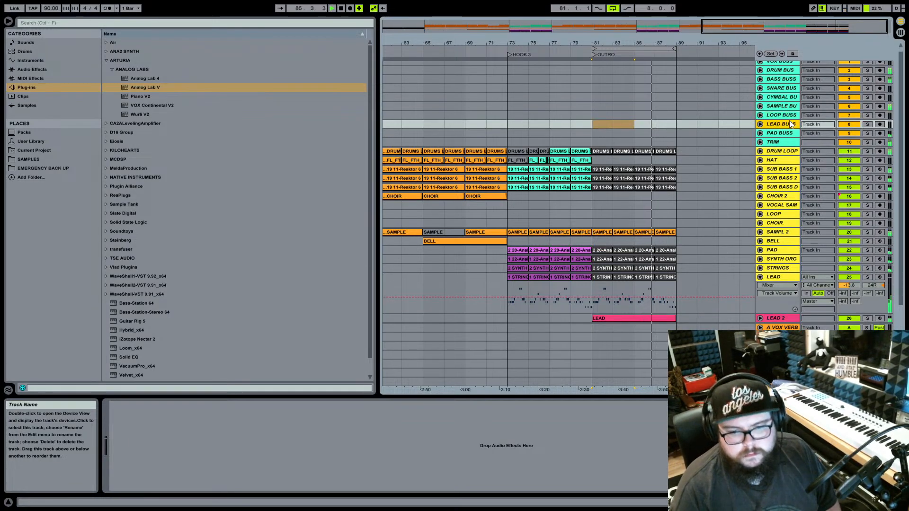
pyautogui.click(820, 303)
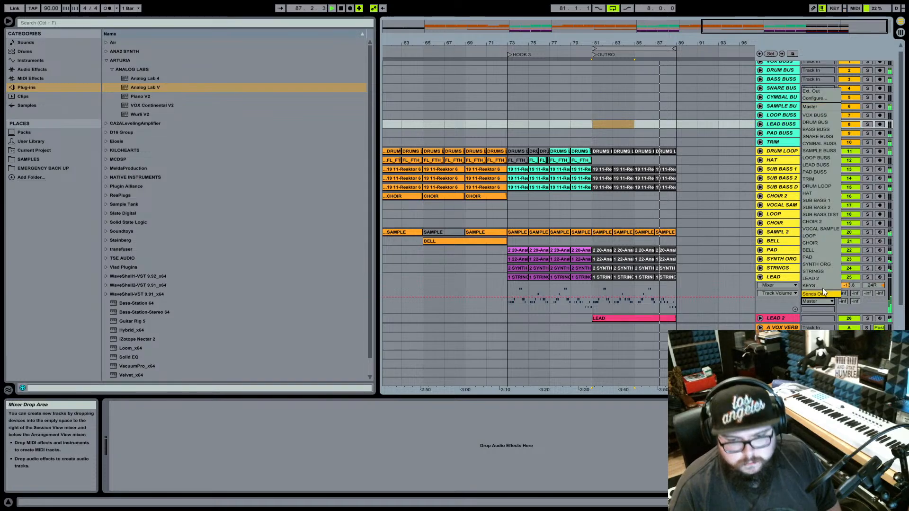
pyautogui.click(828, 165)
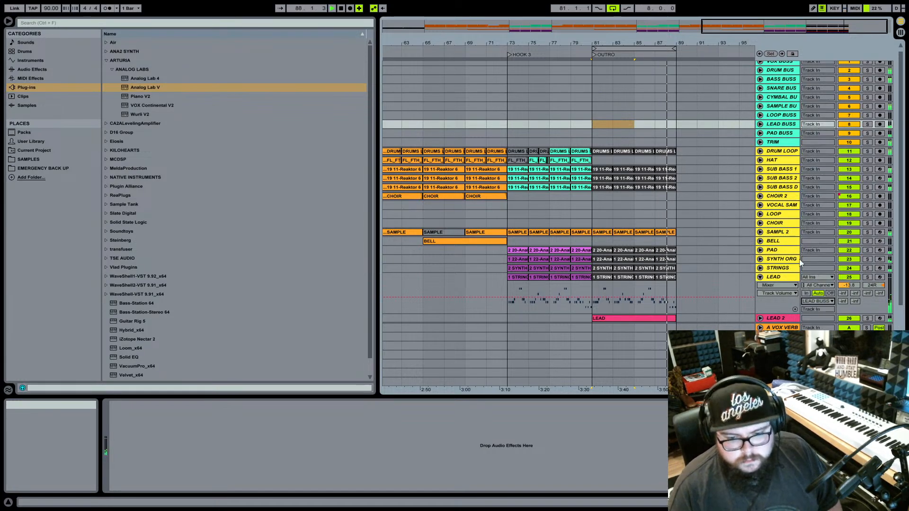
# Duplicate the PAD BUSS track, name the copy STRINGS BUSS and route the STRINGS track's output to it.
pyautogui.click(778, 270)
pyautogui.click(760, 269)
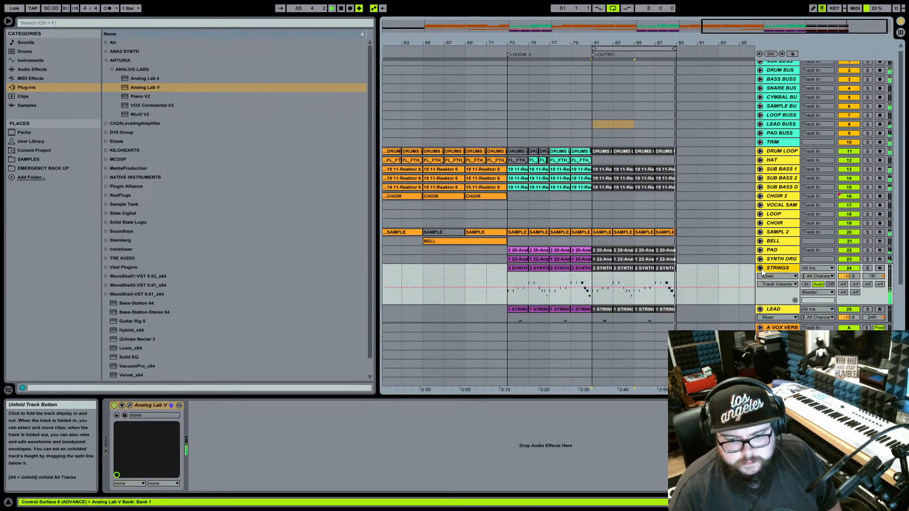
pyautogui.click(779, 135)
pyautogui.hotkey('ctrl', 'd')
pyautogui.hotkey('ctrl', 'r')
pyautogui.write('STRINGS')
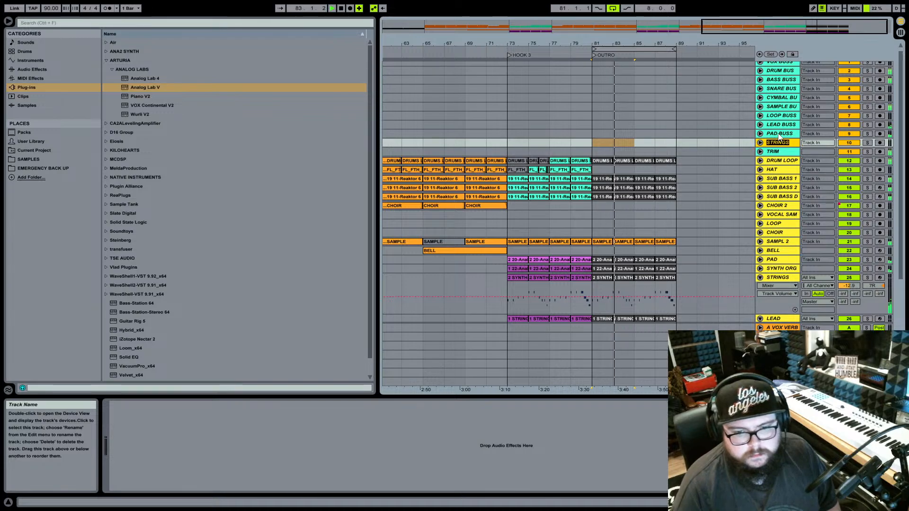
pyautogui.write(' B')
pyautogui.press('Return')
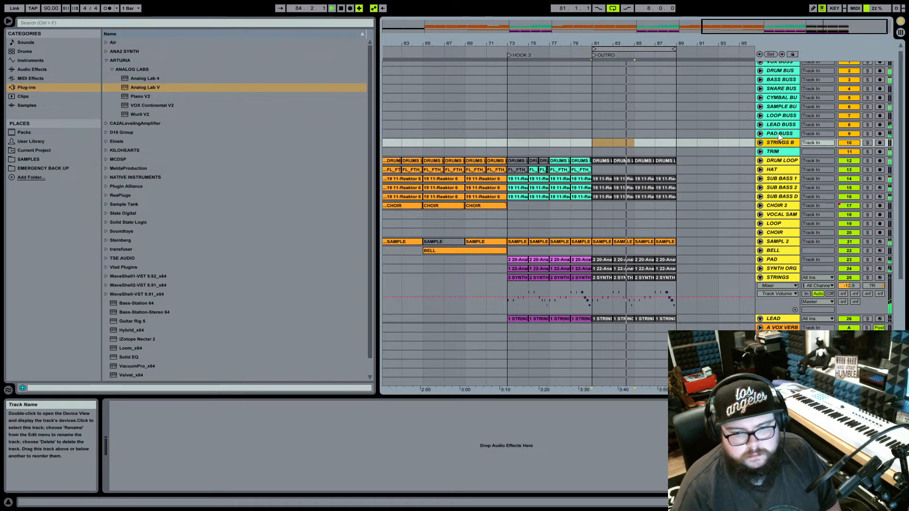
pyautogui.click(820, 302)
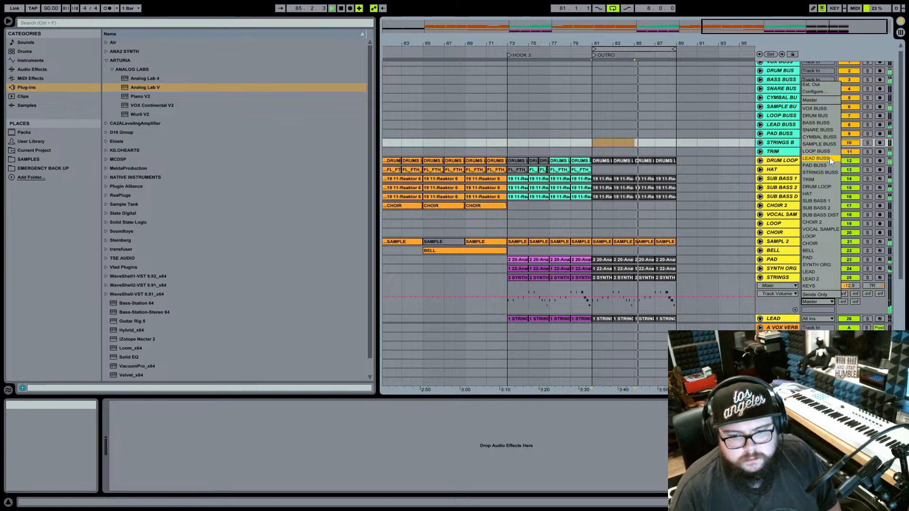
pyautogui.click(827, 173)
# Route the SYNTH ORG track's output to LEAD BUSS and unfold the PAD track to check its routing.
pyautogui.scroll(-3, 798, 214)
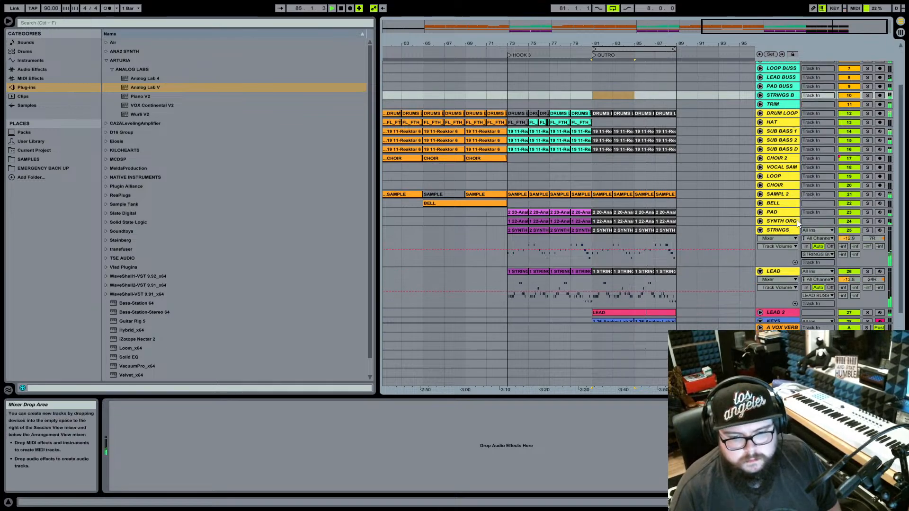
pyautogui.scroll(-3, 786, 297)
pyautogui.scroll(5, 787, 172)
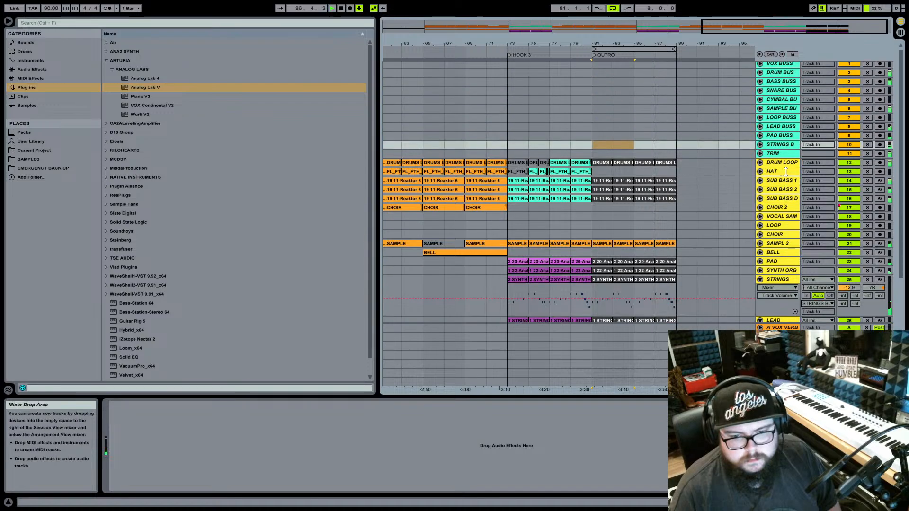
pyautogui.scroll(-5, 763, 202)
pyautogui.click(761, 185)
pyautogui.click(823, 209)
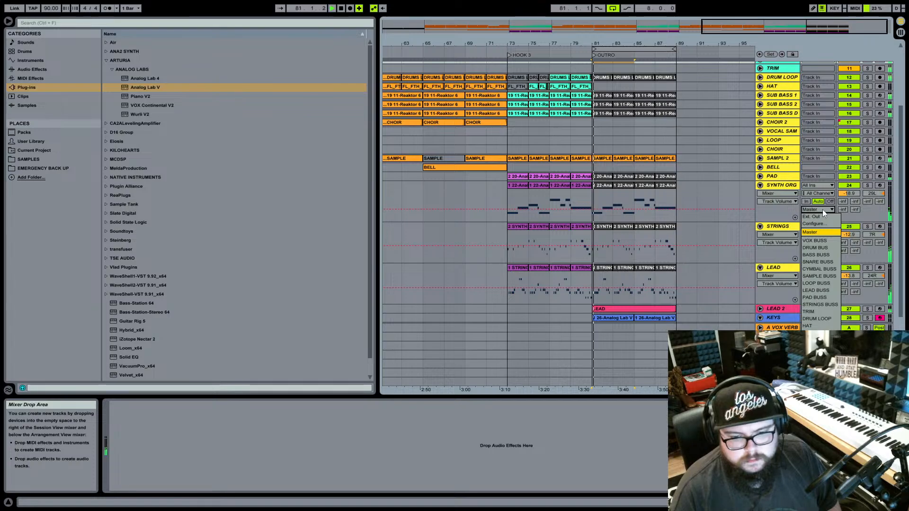
pyautogui.click(817, 290)
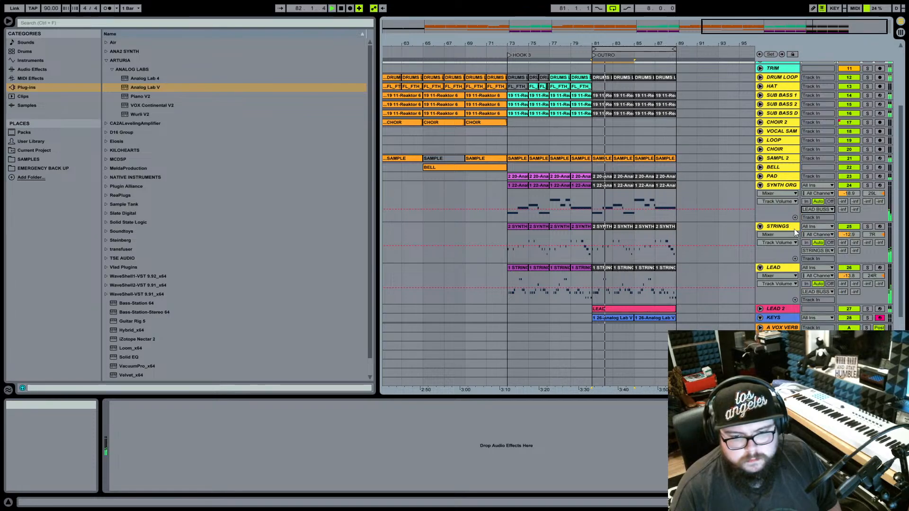
pyautogui.click(760, 176)
pyautogui.scroll(-1, 762, 171)
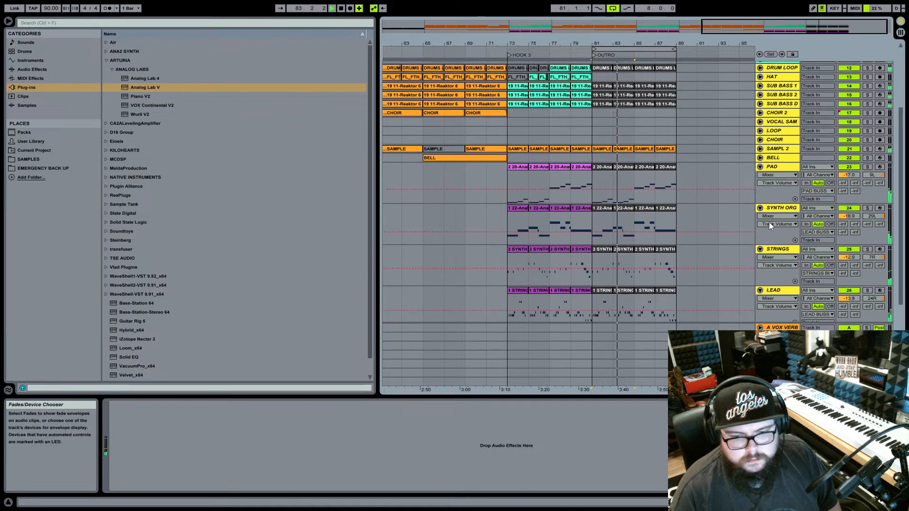
# Duplicate the STRINGS BUSS track, name the copy BELL BUSS and route the BELL track's output to it.
pyautogui.click(761, 158)
pyautogui.click(775, 159)
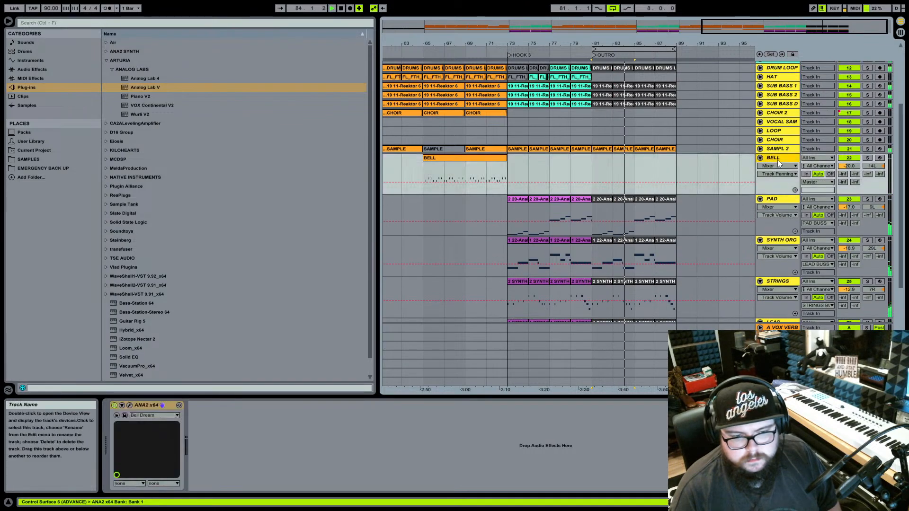
pyautogui.scroll(2, 780, 164)
pyautogui.scroll(2, 780, 163)
pyautogui.click(781, 147)
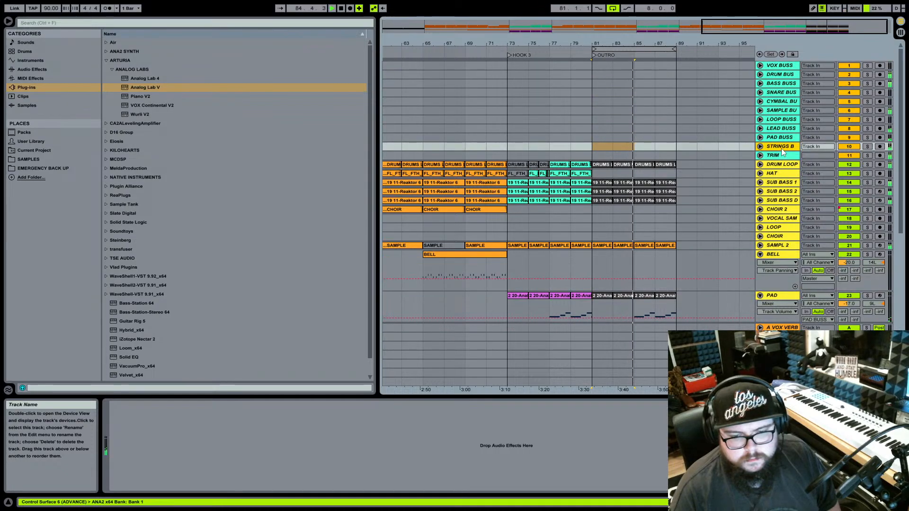
pyautogui.hotkey('ctrl', 'd')
pyautogui.hotkey('ctrl', 'r')
pyautogui.write('BELL B')
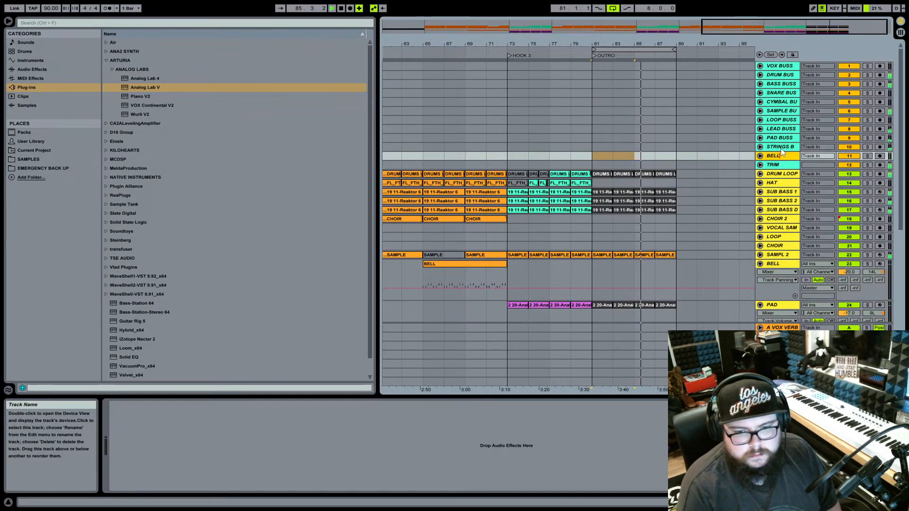
pyautogui.write('USS')
pyautogui.press('Return')
pyautogui.scroll(-2, 828, 263)
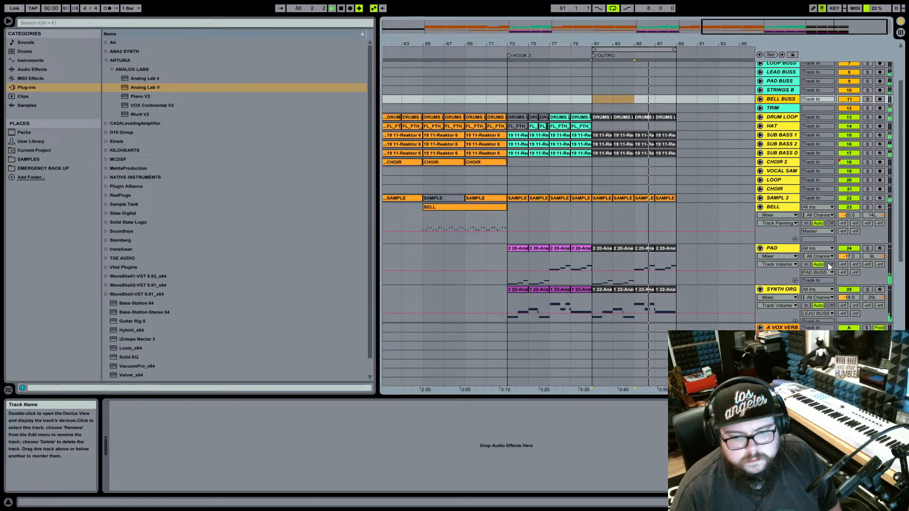
pyautogui.click(818, 232)
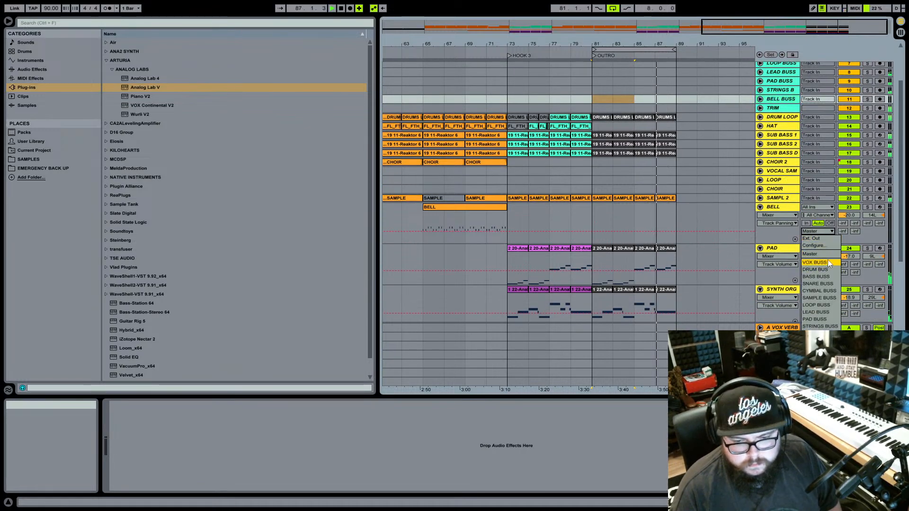
pyautogui.click(824, 326)
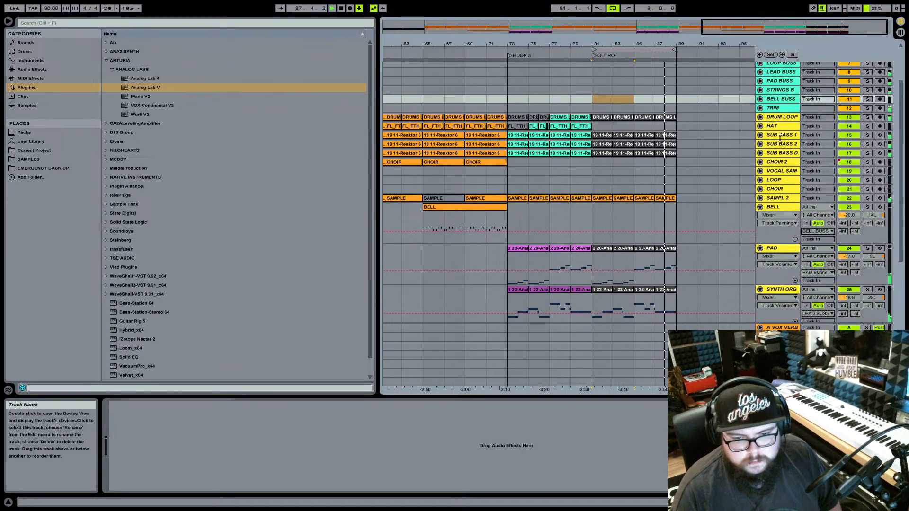
# Unfold the LEAD 2 track and route its output to LEAD BUSS.
pyautogui.scroll(2, 780, 138)
pyautogui.scroll(-2, 782, 140)
pyautogui.click(760, 189)
pyautogui.click(761, 189)
pyautogui.scroll(-4, 778, 198)
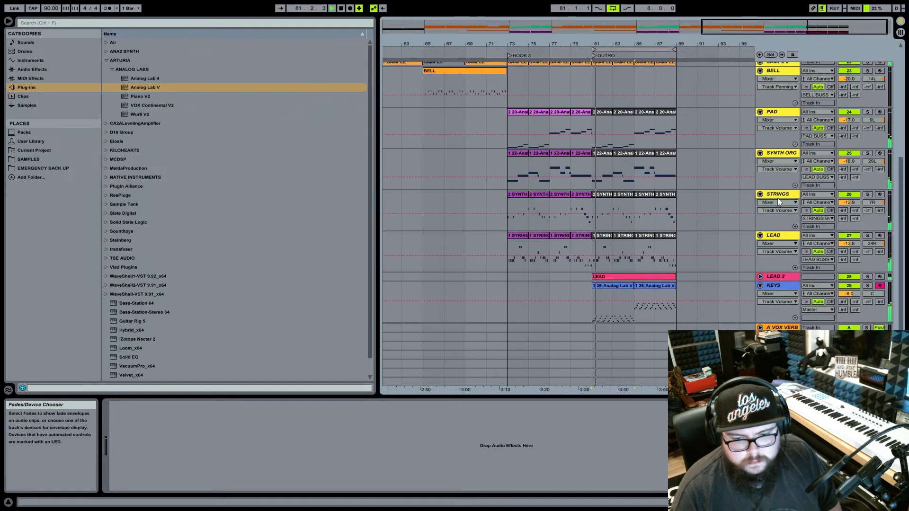
pyautogui.click(786, 286)
pyautogui.click(767, 276)
pyautogui.click(760, 277)
pyautogui.click(811, 303)
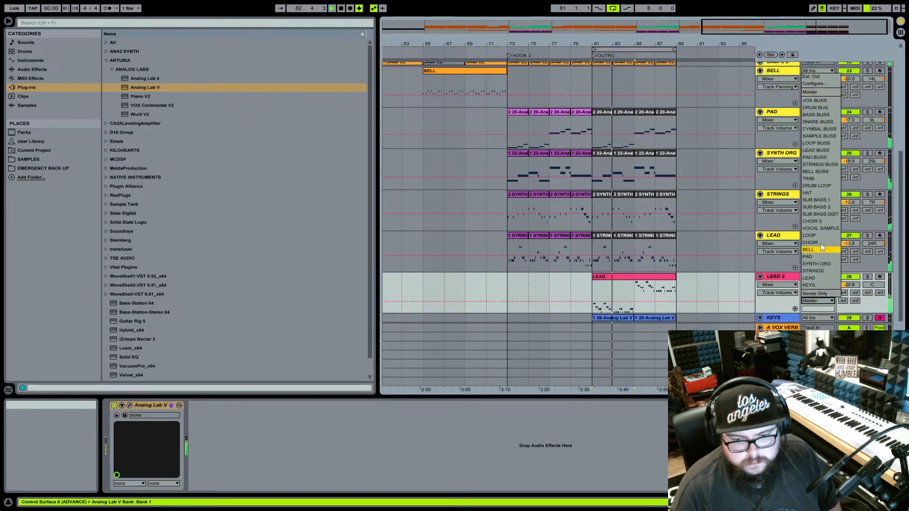
pyautogui.click(817, 150)
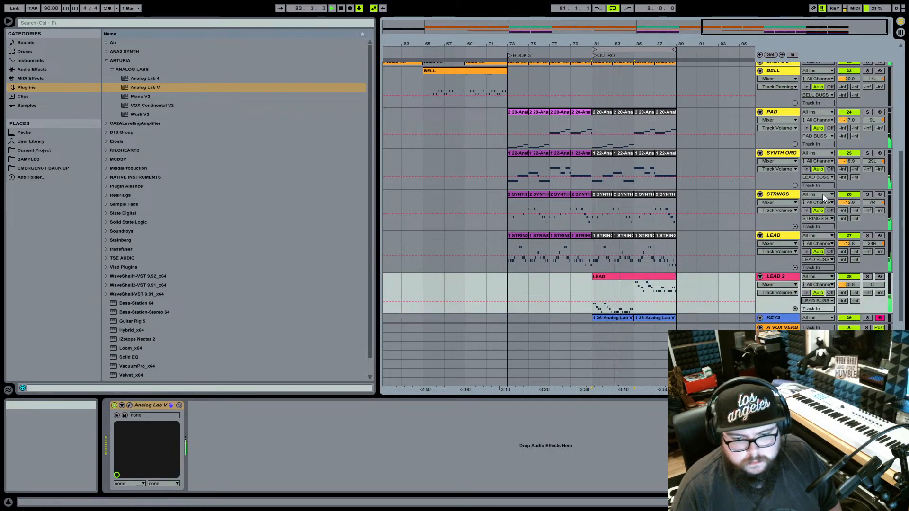
# Lower the KEYS track's volume to -14.0 dB.
pyautogui.scroll(-2, 795, 235)
pyautogui.scroll(2, 776, 259)
pyautogui.scroll(-2, 786, 265)
pyautogui.click(848, 294)
pyautogui.press('Down')
pyautogui.press('Down')
pyautogui.press('Down')
pyautogui.press('Down')
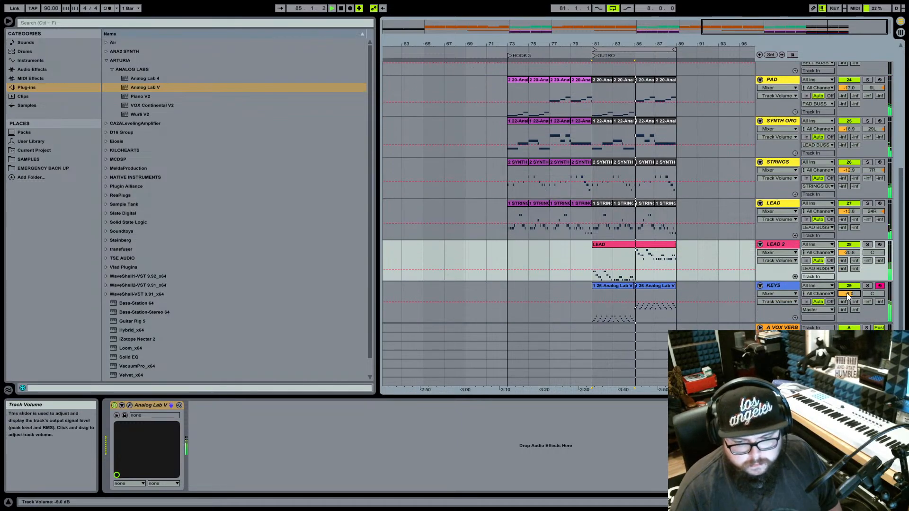
pyautogui.press('Down')
pyautogui.press('Down')
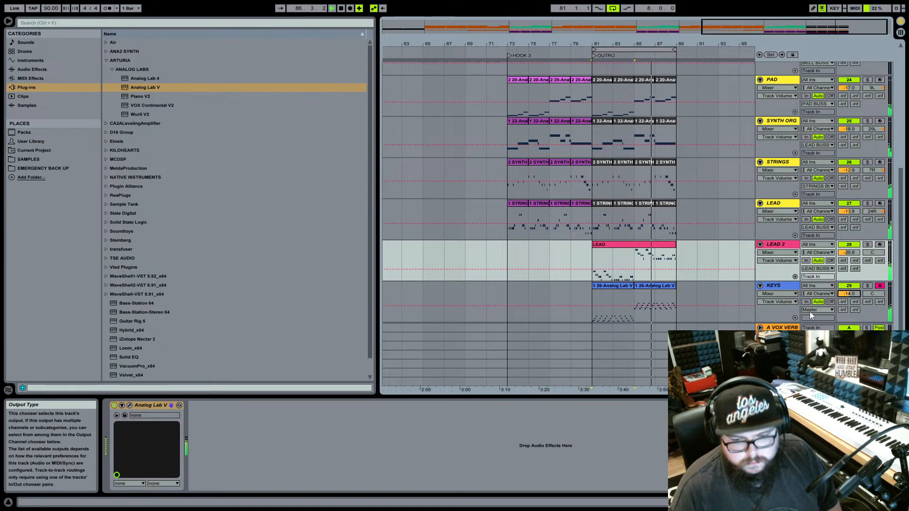
# Duplicate the BELL BUSS track, name the copy KEYS BUSS and route the KEYS track's output to it.
pyautogui.scroll(10, 776, 285)
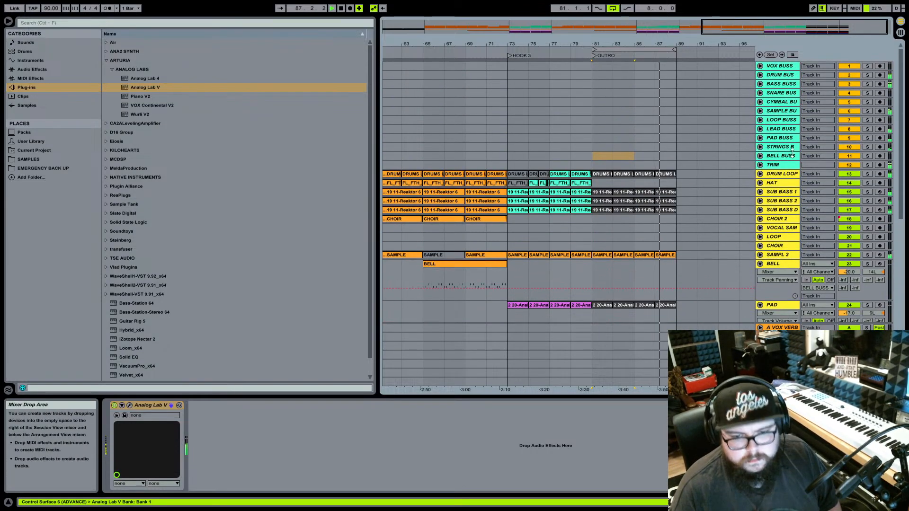
pyautogui.click(784, 155)
pyautogui.hotkey('ctrl', 'd')
pyautogui.hotkey('ctrl', 'r')
pyautogui.write('KEYS BUSS')
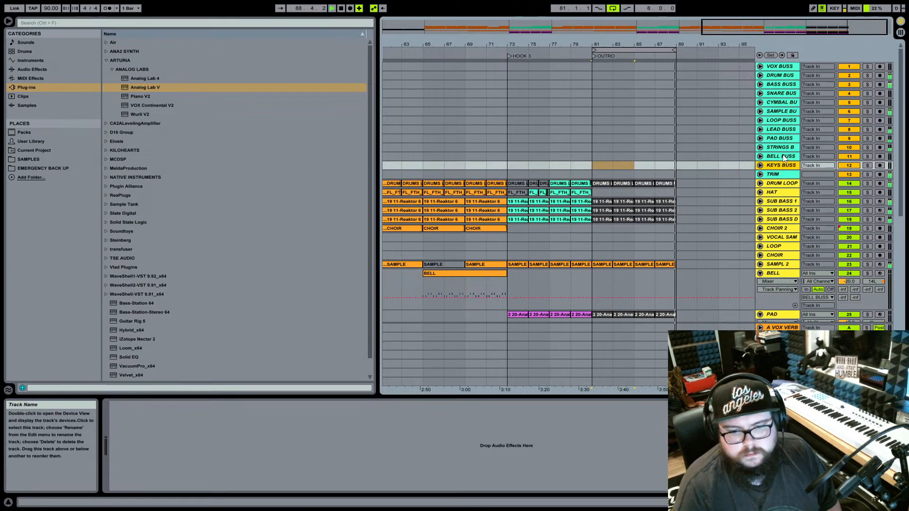
pyautogui.scroll(-10, 787, 170)
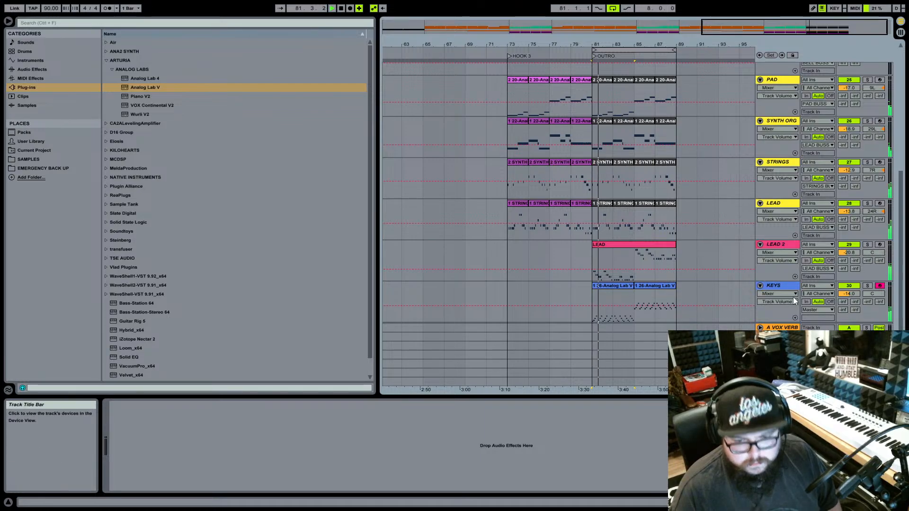
pyautogui.click(817, 312)
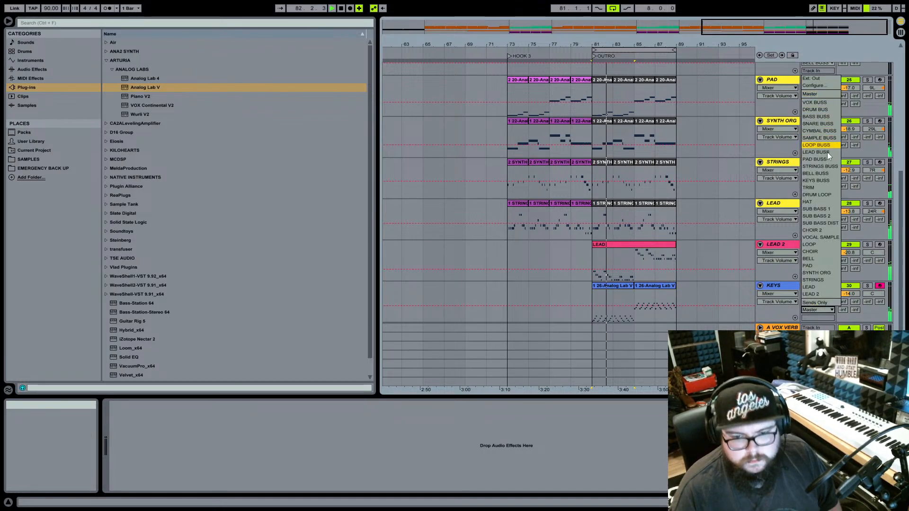
pyautogui.click(826, 181)
# Colour the KEYS and LEAD 2 tracks yellow like the other instrument tracks, and pan LEAD 2 to the left.
pyautogui.click(776, 286)
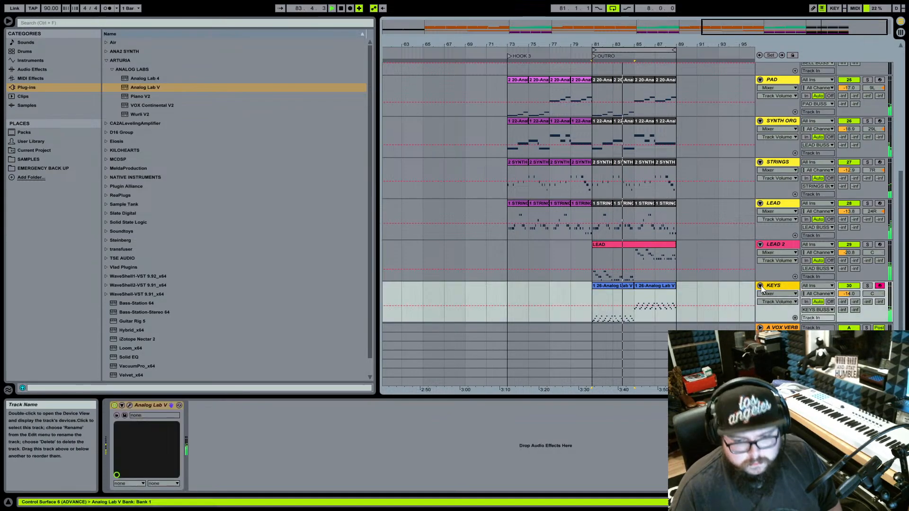
pyautogui.press('Tab')
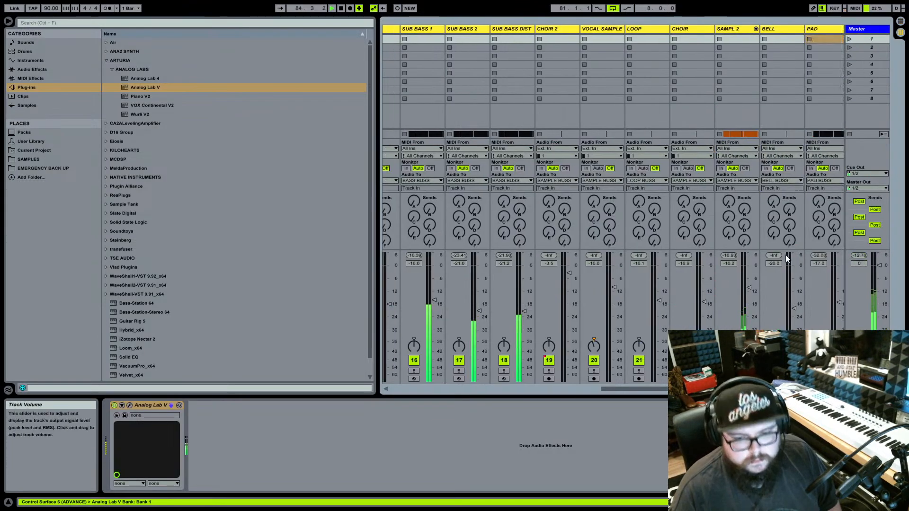
pyautogui.rightClick(780, 27)
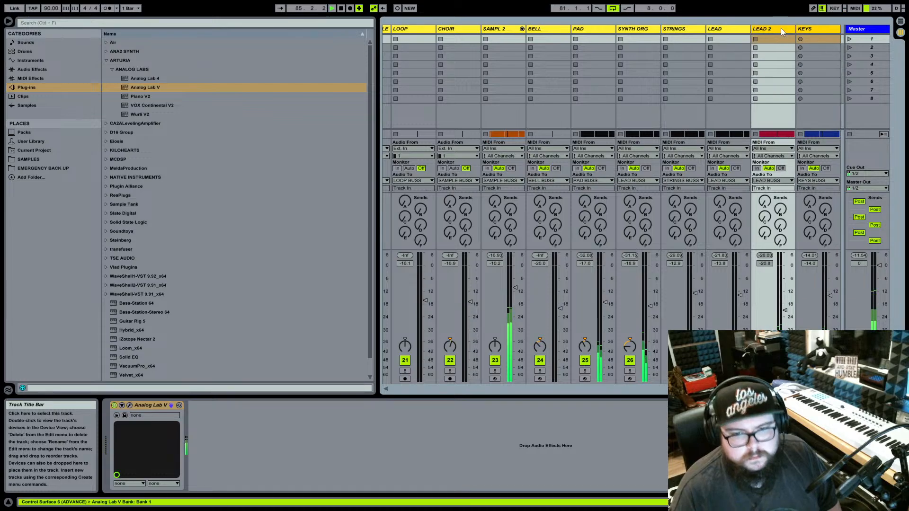
pyautogui.click(790, 146)
pyautogui.rightClick(789, 29)
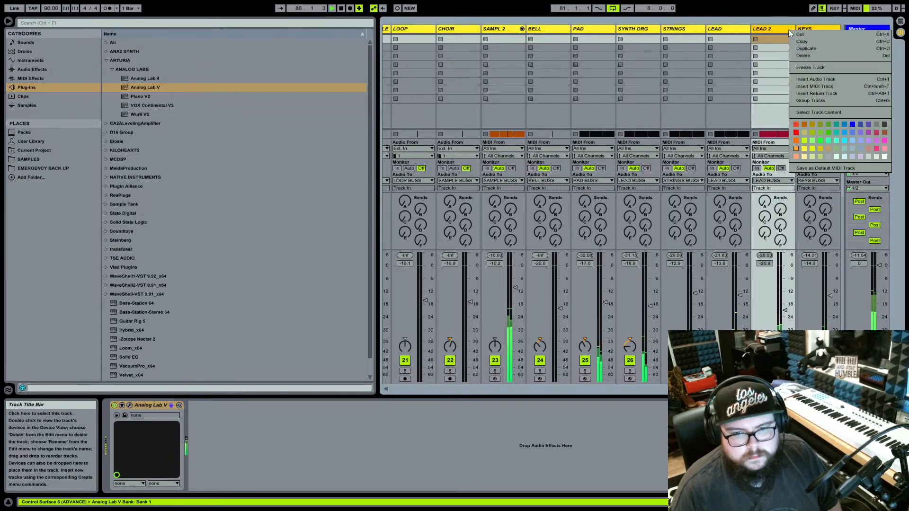
pyautogui.click(805, 147)
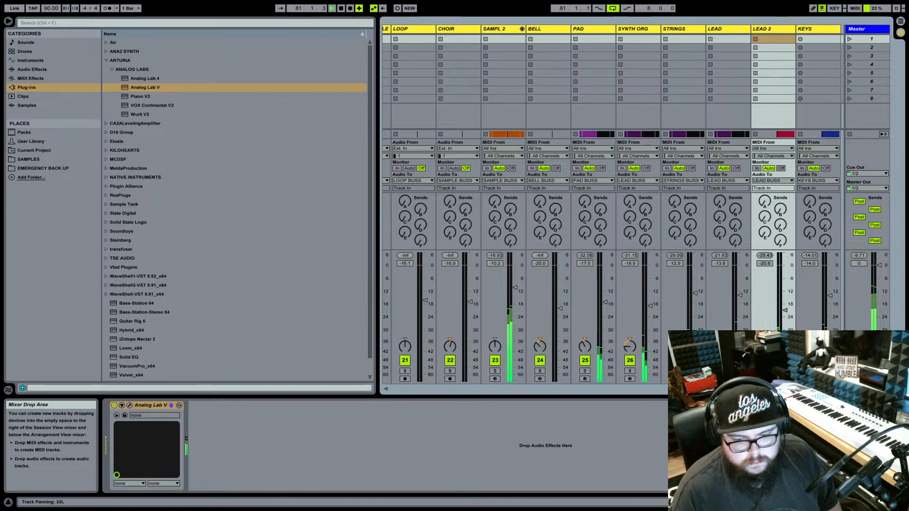
pyautogui.moveTo(765, 389); pyautogui.dragTo(764, 347)
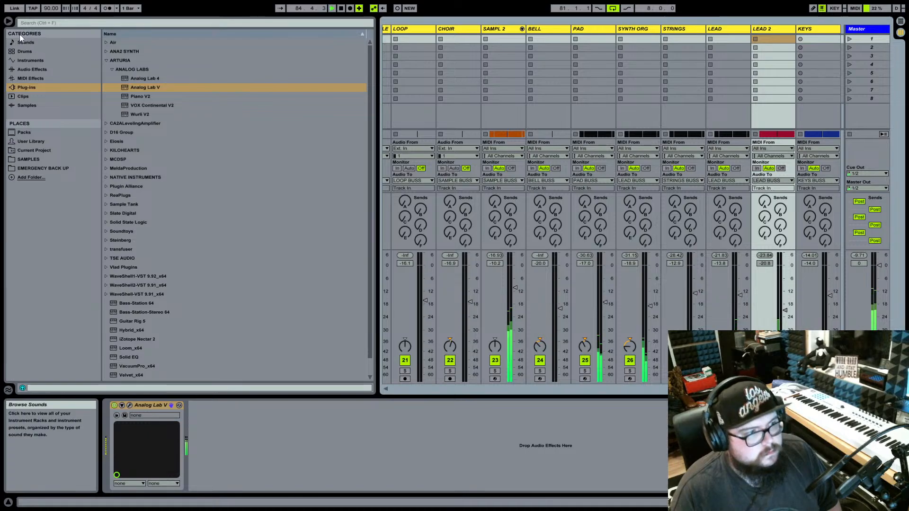
# Return to the arrangement and fold the PAD, SYNTH ORG, STRINGS, LEAD, LEAD 2 and KEYS tracks.
pyautogui.click(8, 21)
pyautogui.hscroll(-2, 450, 103)
pyautogui.press('Tab')
pyautogui.scroll(10, 654, 135)
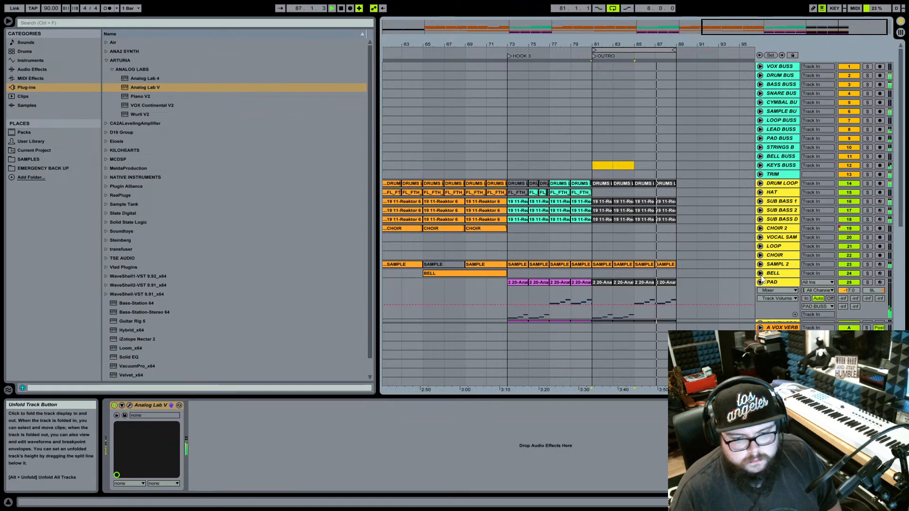
pyautogui.scroll(-6, 644, 195)
pyautogui.click(761, 150)
pyautogui.click(760, 158)
pyautogui.click(760, 167)
pyautogui.click(760, 177)
pyautogui.click(760, 186)
pyautogui.click(760, 194)
pyautogui.scroll(4, 738, 188)
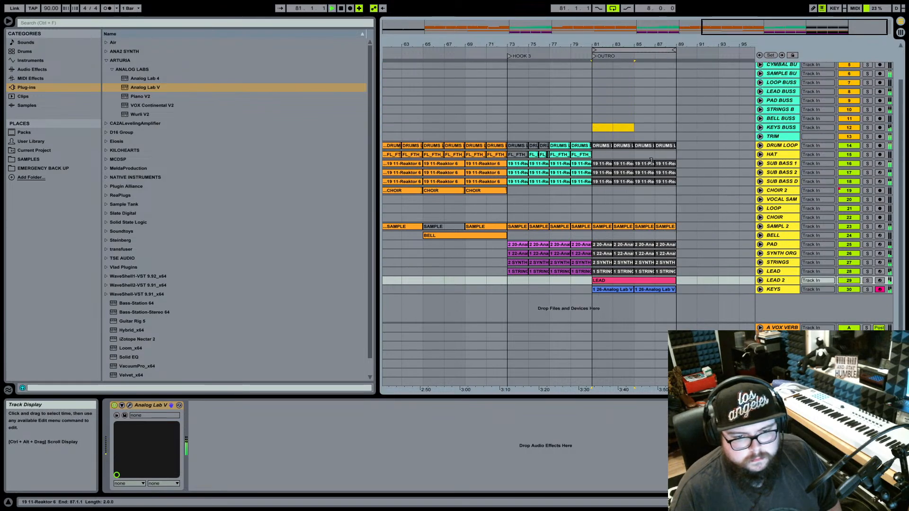
# Give the LEAD 2 and KEYS clips in the outro the same dark colour as the section's other clips.
pyautogui.keyDown('shift'); pyautogui.click(665, 290); pyautogui.keyUp('shift')
pyautogui.rightClick(665, 290)
pyautogui.click(758, 473)
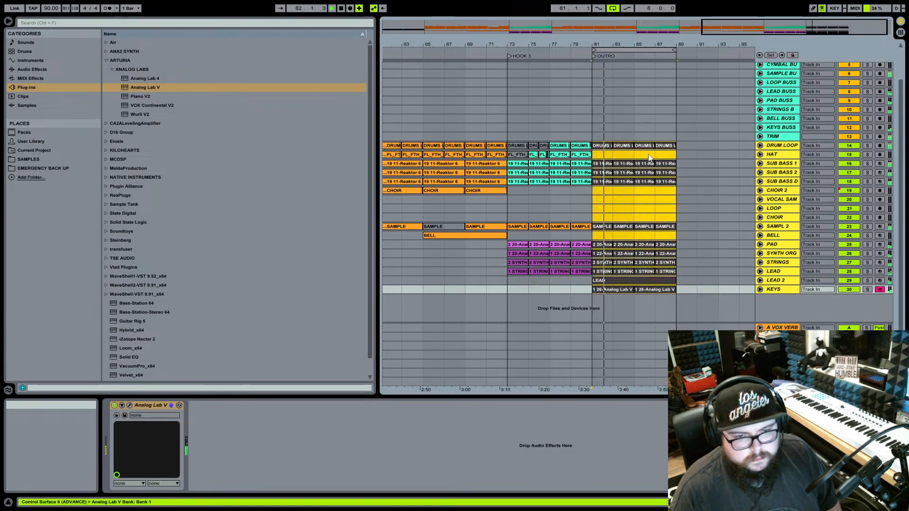
# Unfold the TRIM track, try a volume fade from about bar 85.5 to -inf dB just past bar 89, and delete its end breakpoint.
pyautogui.click(761, 137)
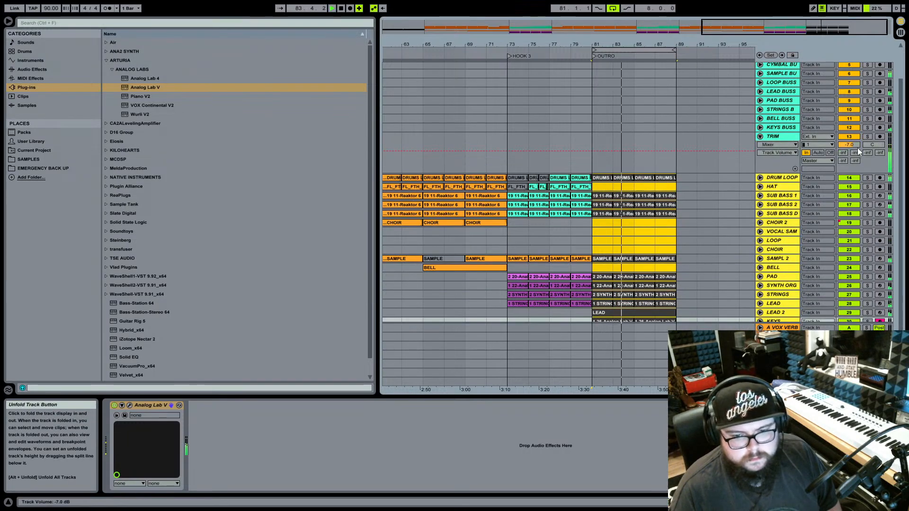
pyautogui.click(641, 151)
pyautogui.moveTo(677, 151); pyautogui.dragTo(680, 172)
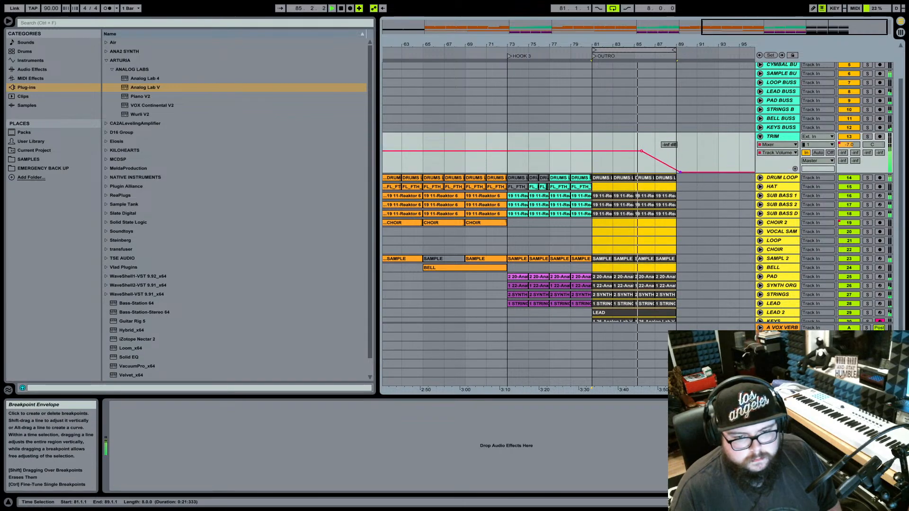
pyautogui.click(680, 173)
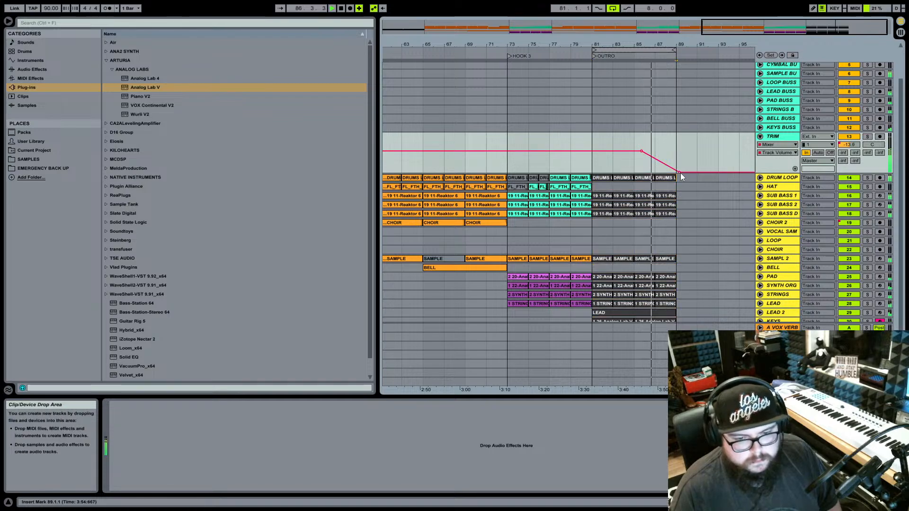
pyautogui.click(681, 174)
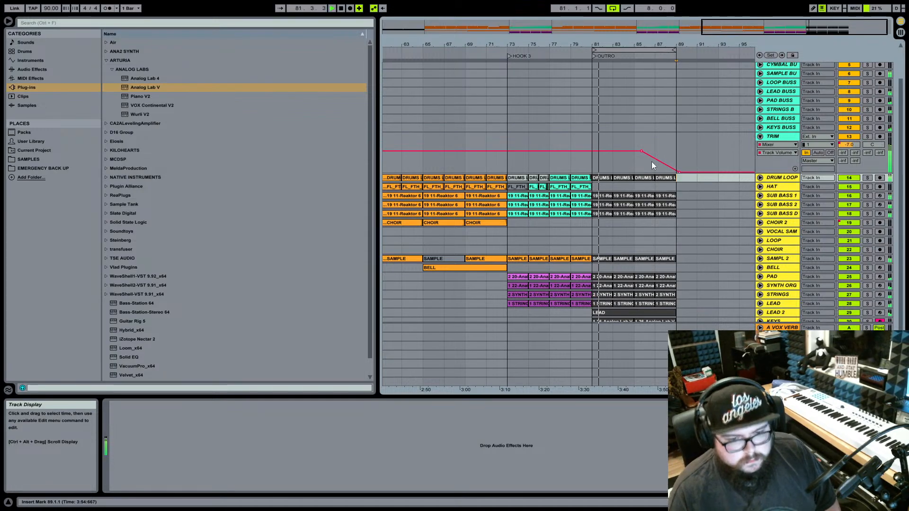
pyautogui.click(679, 172)
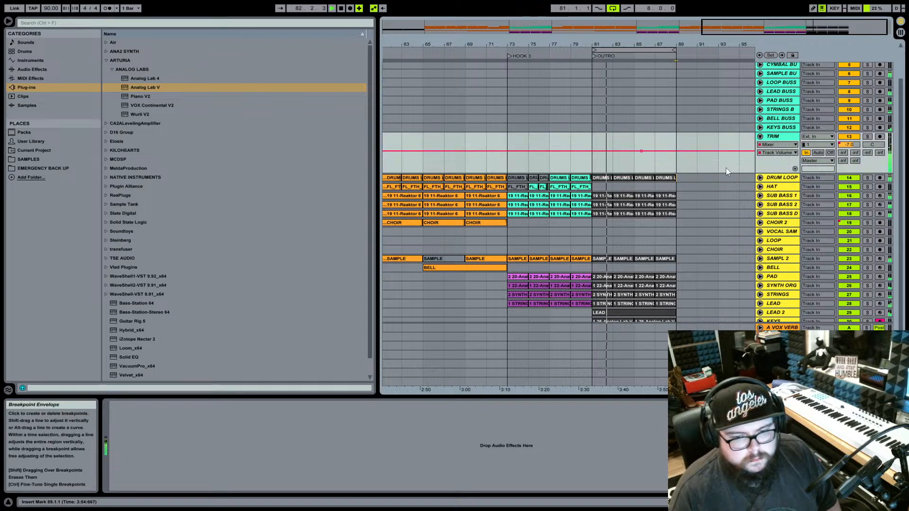
# Unfold the DRUM LOOP track, add a second TRIM volume breakpoint at bar 86 and stop playback.
pyautogui.click(760, 178)
pyautogui.moveTo(649, 44); pyautogui.dragTo(633, 82)
pyautogui.click(613, 151)
pyautogui.click(601, 152)
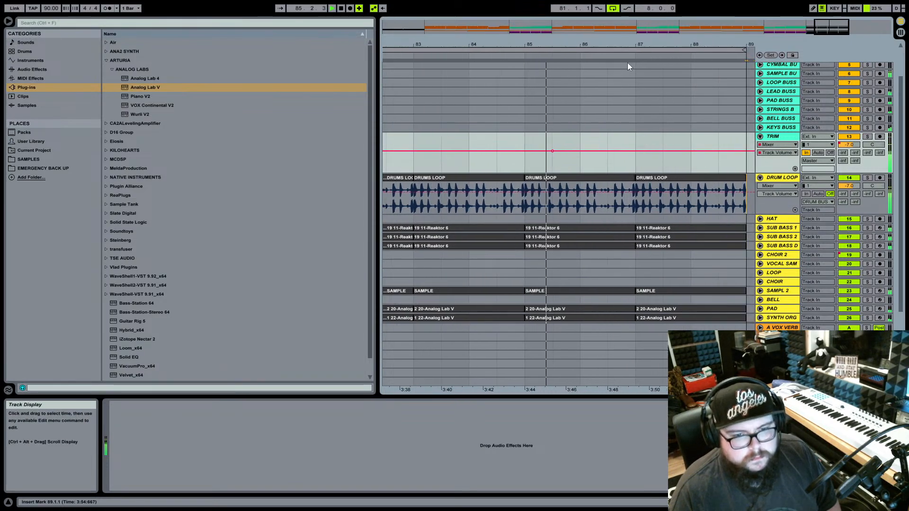
pyautogui.click(548, 152)
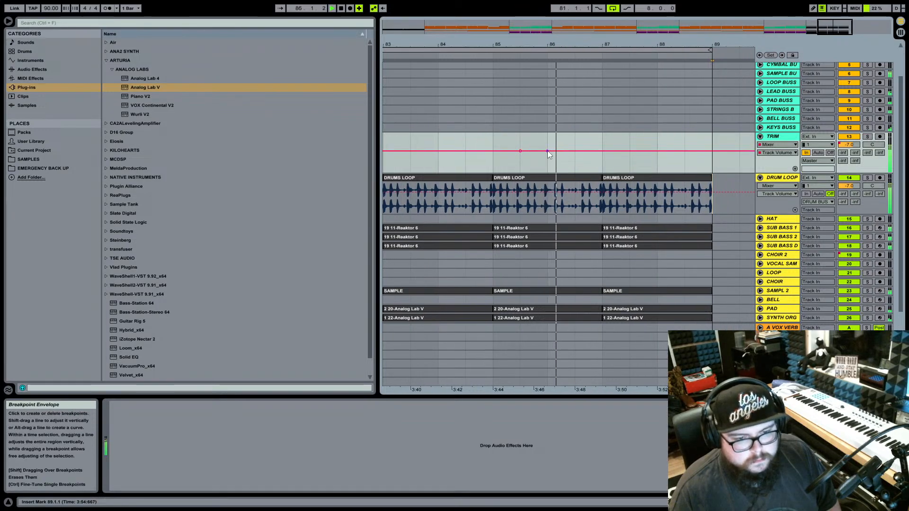
pyautogui.press('space')
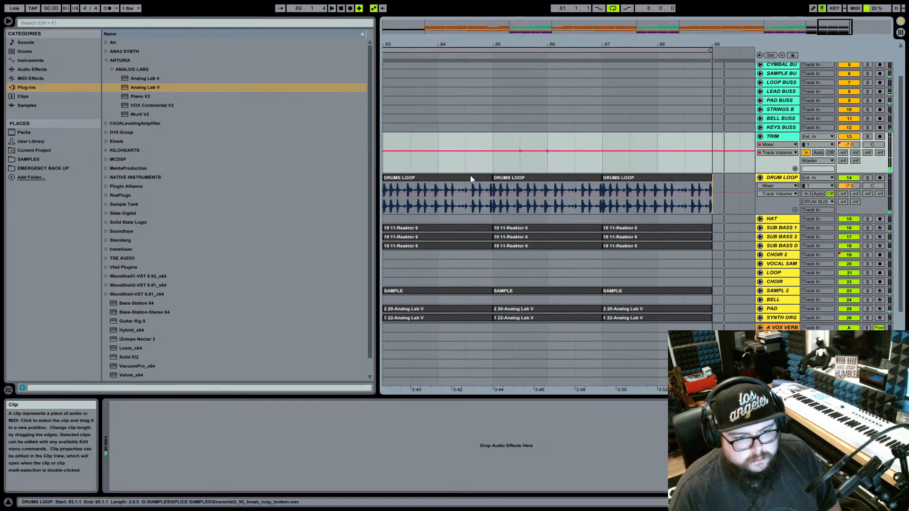
pyautogui.moveTo(498, 44); pyautogui.dragTo(566, 45)
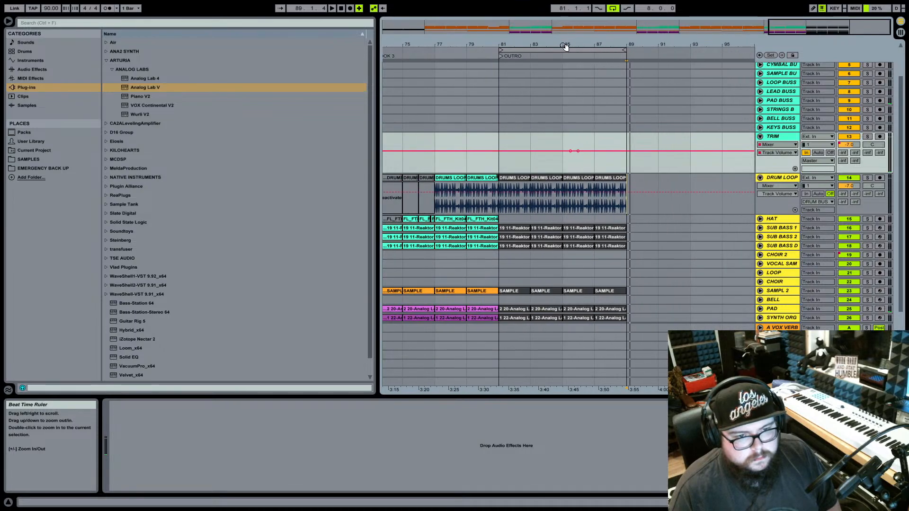
# Draw a volume fade-out on the TRIM track's automation from about bar 86 down to silence at bar 89.
pyautogui.click(564, 50)
pyautogui.press('space')
pyautogui.click(571, 151)
pyautogui.click(620, 160)
pyautogui.moveTo(629, 151); pyautogui.dragTo(629, 172)
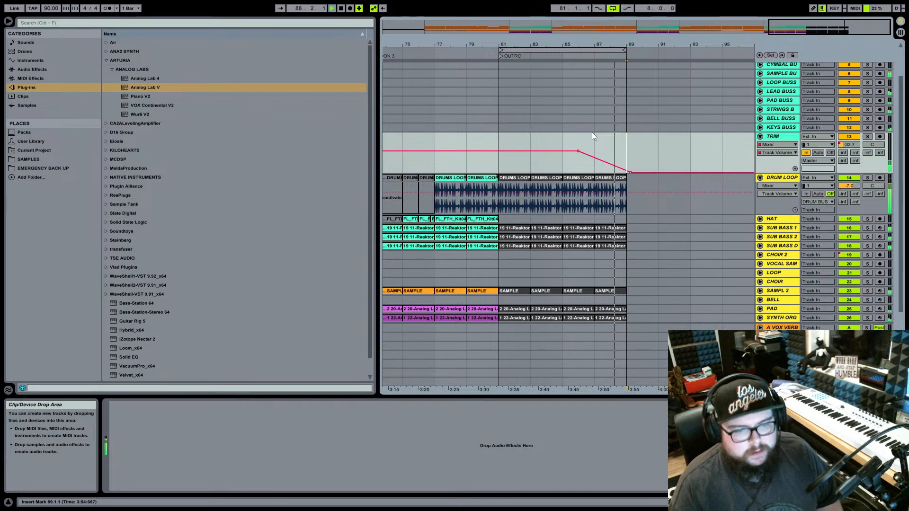
pyautogui.press('space')
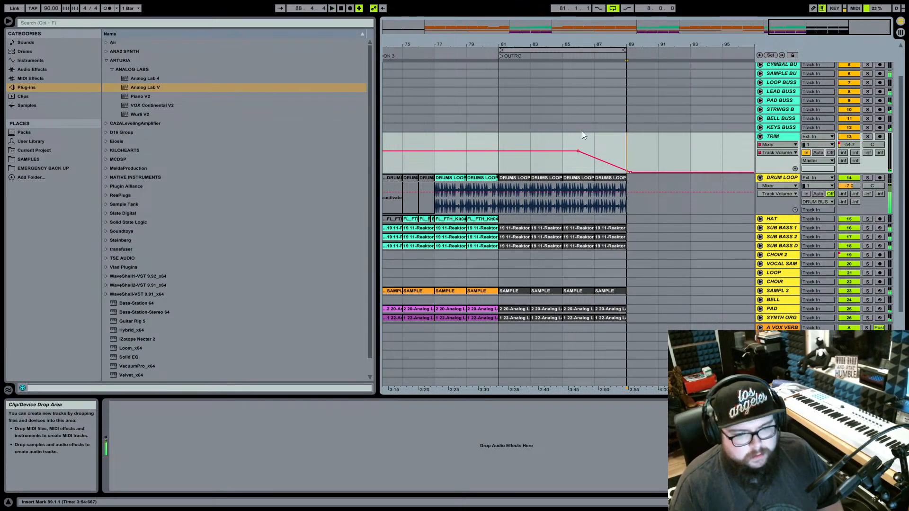
# Extend the loop to the whole arrangement, starting at bar 1 with a length of 88 bars.
pyautogui.moveTo(532, 42); pyautogui.dragTo(386, 47)
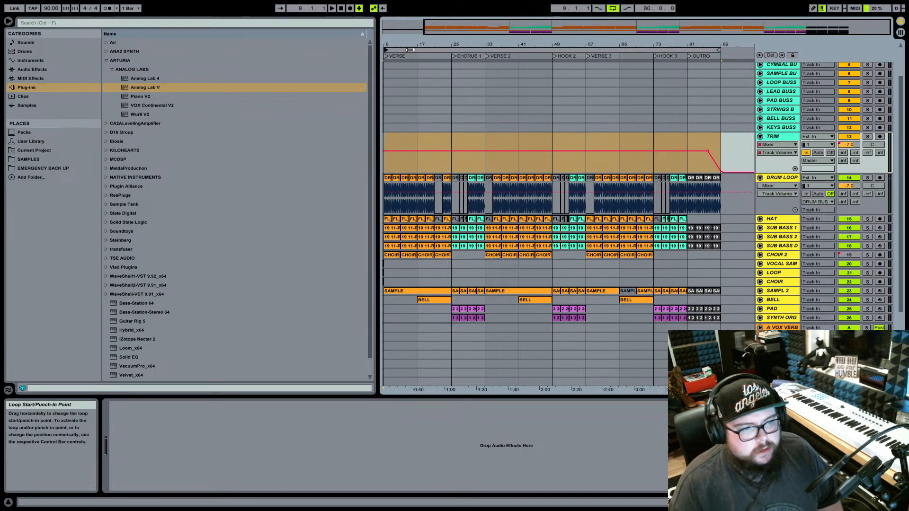
pyautogui.moveTo(390, 44); pyautogui.dragTo(412, 42)
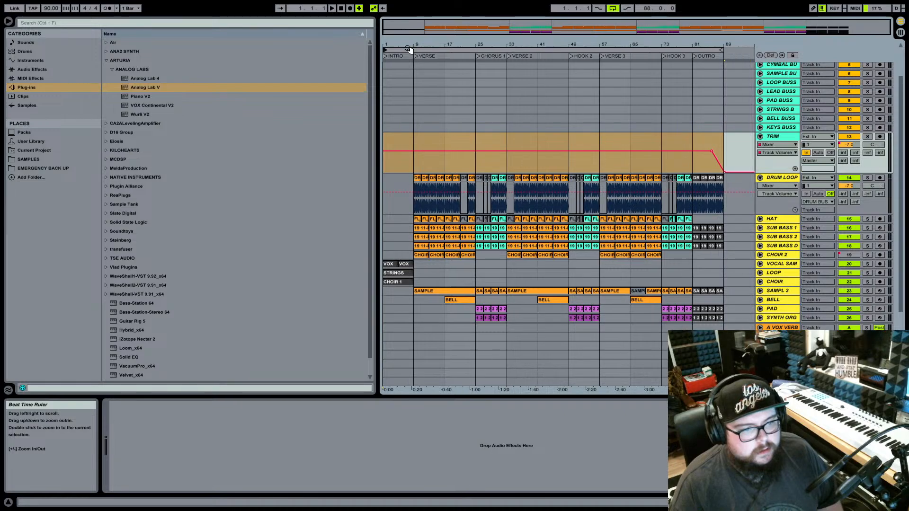
pyautogui.click(408, 47)
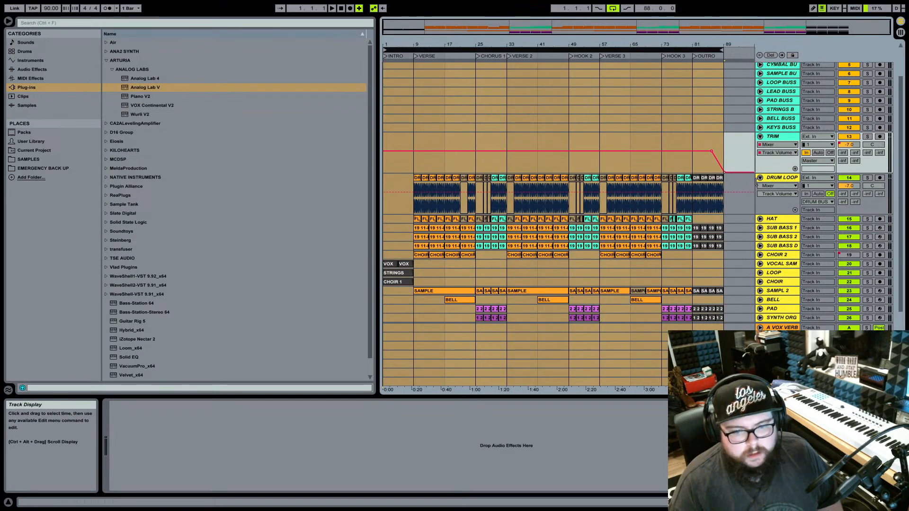
# Fold the DRUM LOOP track and disarm the KEYS track, then select the A VOX VERB return track.
pyautogui.click(760, 178)
pyautogui.scroll(-2, 773, 208)
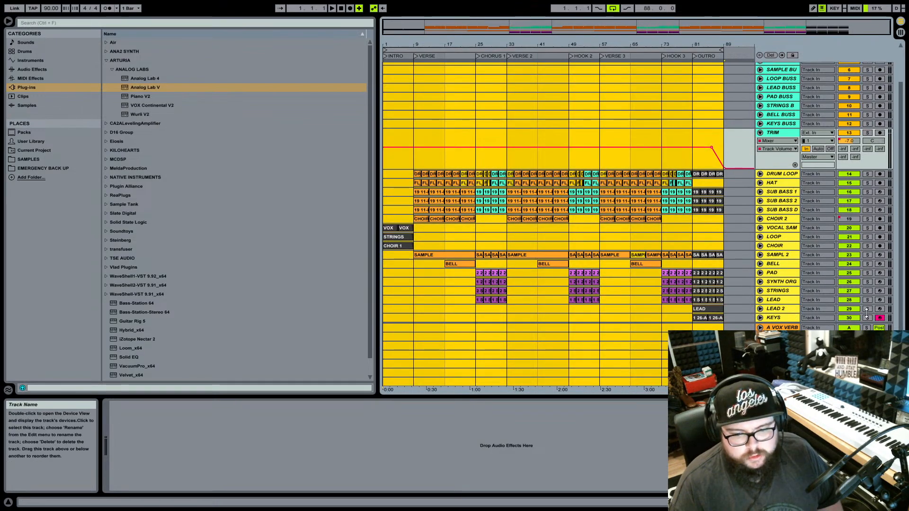
pyautogui.click(880, 319)
pyautogui.click(761, 318)
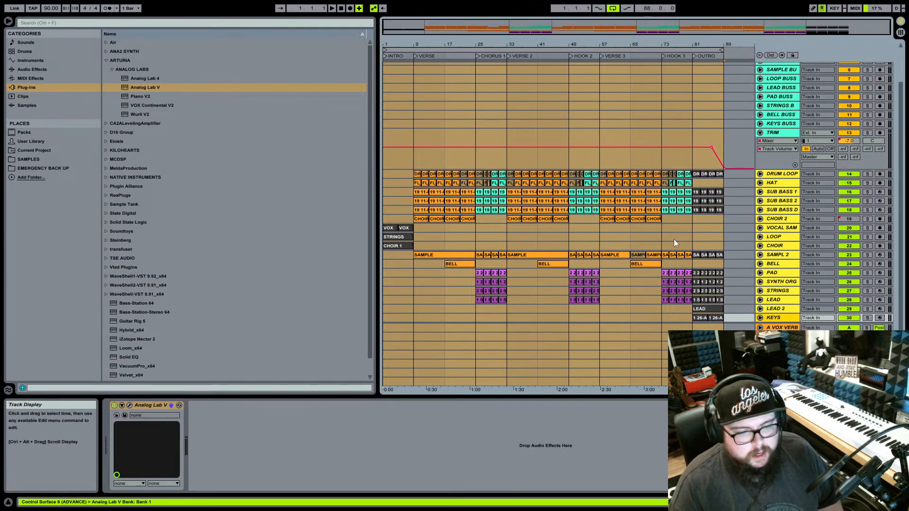
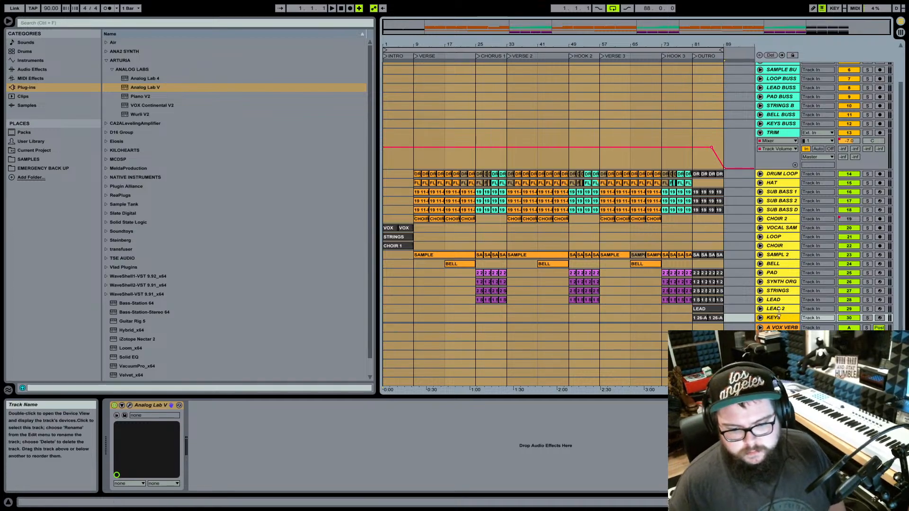
pyautogui.click(786, 328)
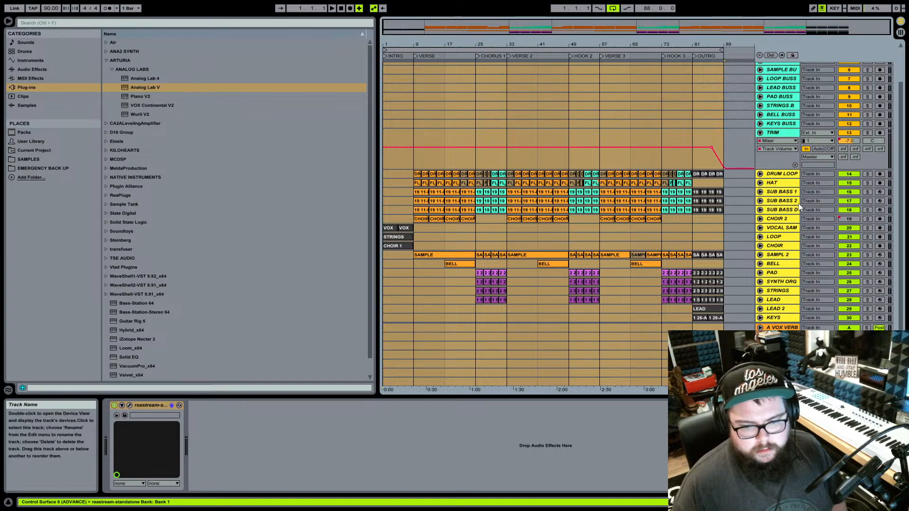
# Play from the start, raise the VOCAL SAMPLE, LOOP and CHOIR volumes together by 3 dB, and move the three tracks below KEYS.
pyautogui.click(341, 8)
pyautogui.press('space')
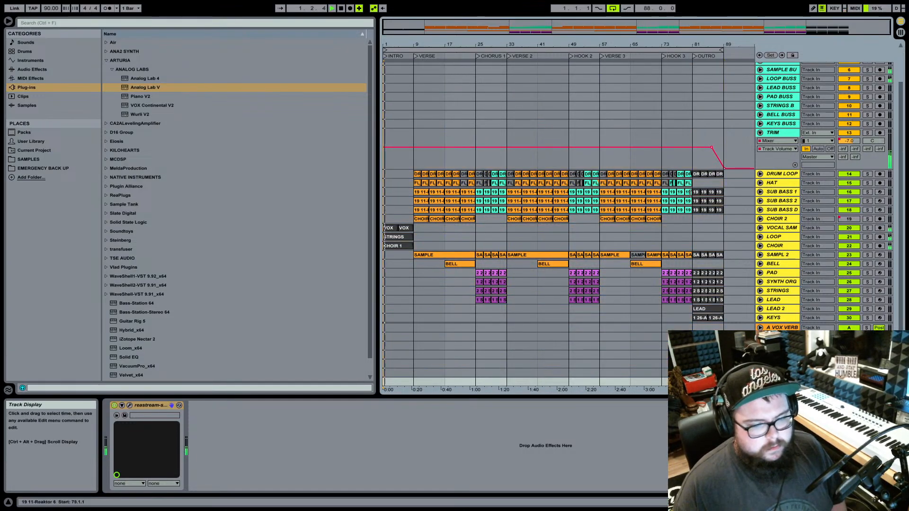
pyautogui.press('Tab')
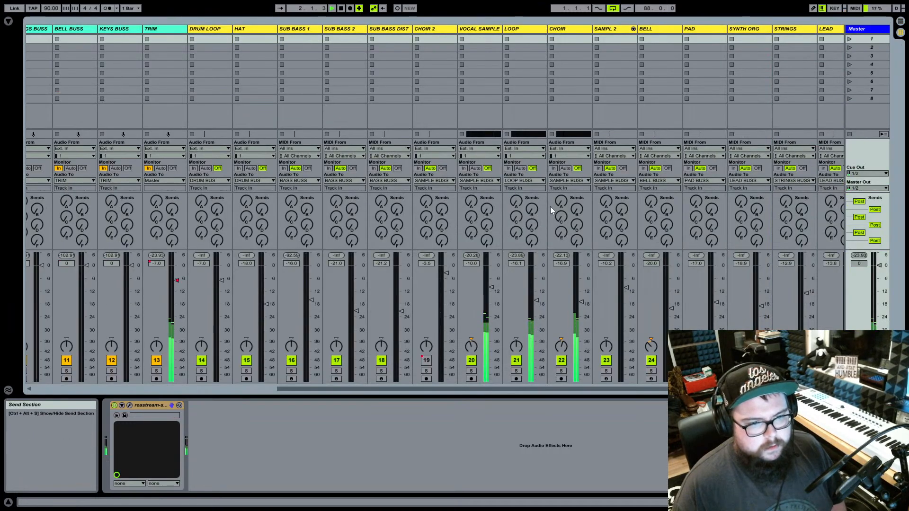
pyautogui.click(485, 32)
pyautogui.keyDown('shift'); pyautogui.click(550, 28); pyautogui.keyUp('shift')
pyautogui.click(493, 287)
pyautogui.press('Up')
pyautogui.press('Up')
pyautogui.press('Up')
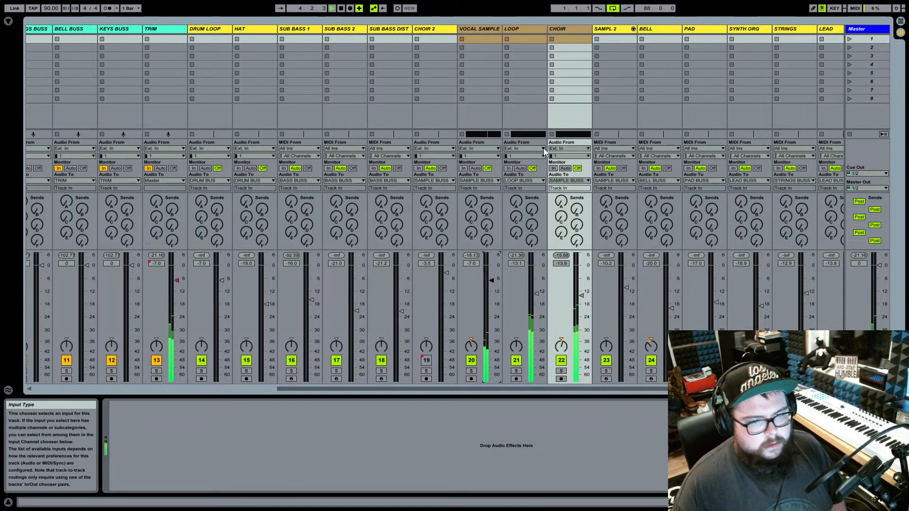
pyautogui.press('Tab')
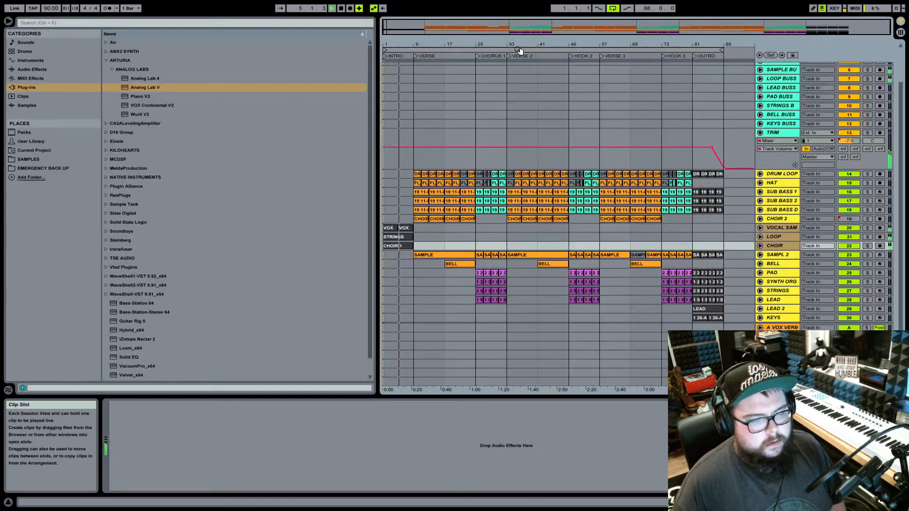
pyautogui.moveTo(780, 227); pyautogui.dragTo(789, 323)
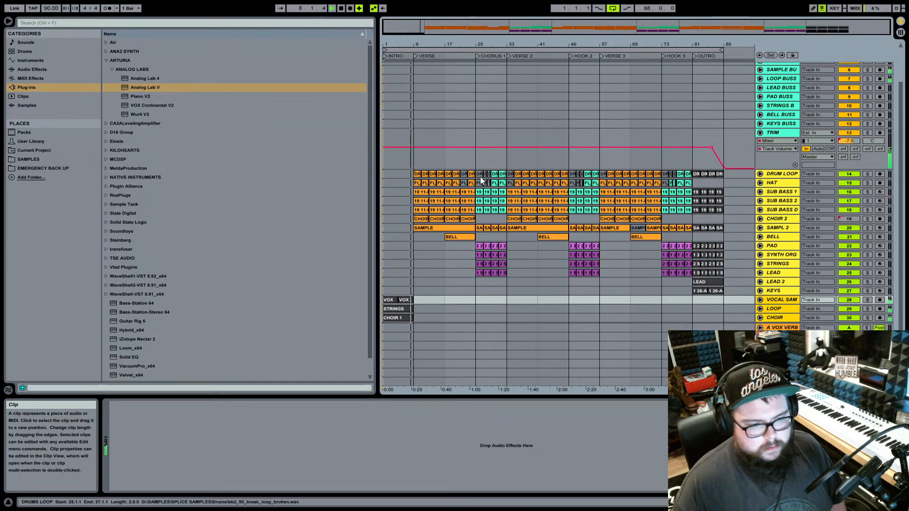
# Set the DRUM LOOP track's volume to -6.0 dB in the mixer.
pyautogui.press('Tab')
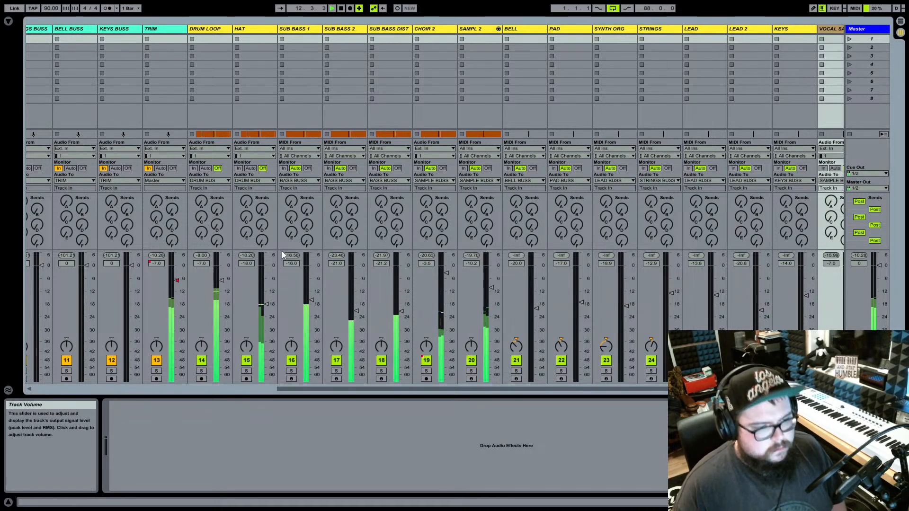
pyautogui.scroll(1, 220, 280)
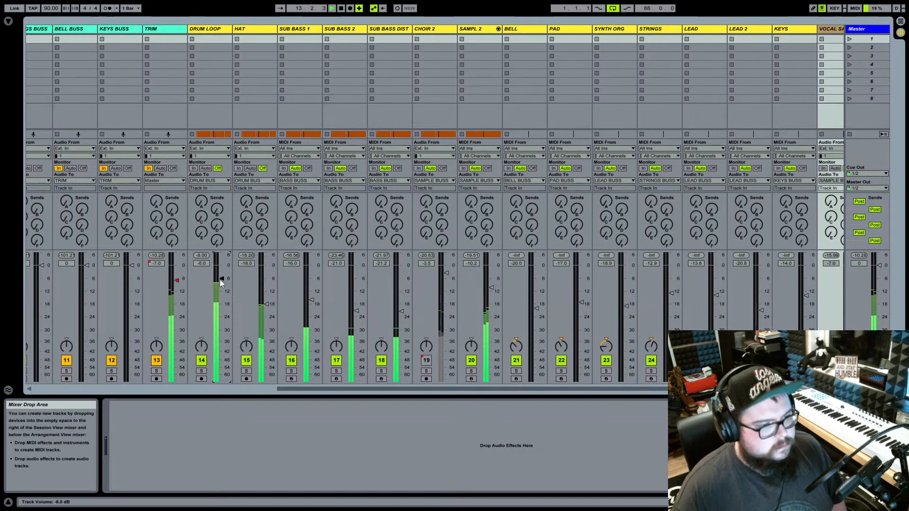
# Move the SUB BASS 1, SUB BASS 2 and SUB BASS DIST tracks together between DRUM LOOP and HAT.
pyautogui.click(315, 29)
pyautogui.keyDown('shift'); pyautogui.click(388, 30); pyautogui.keyUp('shift')
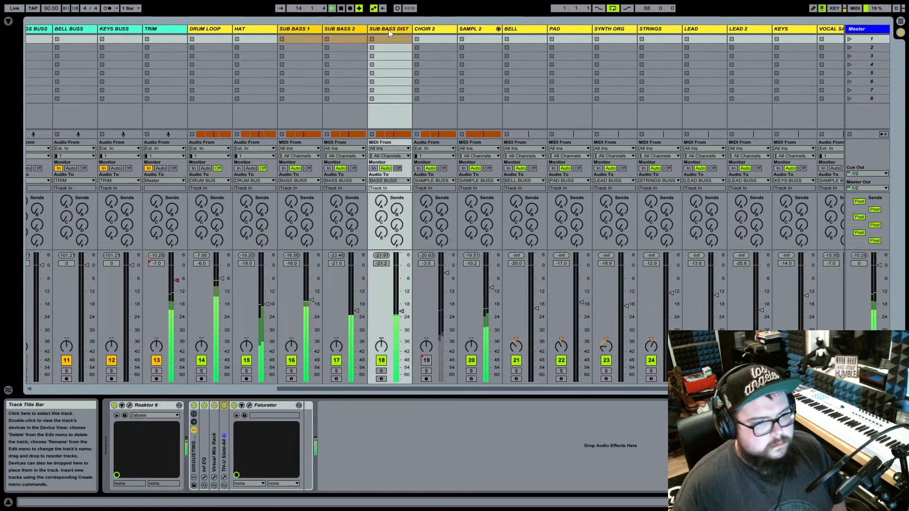
pyautogui.moveTo(311, 30); pyautogui.dragTo(246, 30)
pyautogui.hscroll(3, 441, 32)
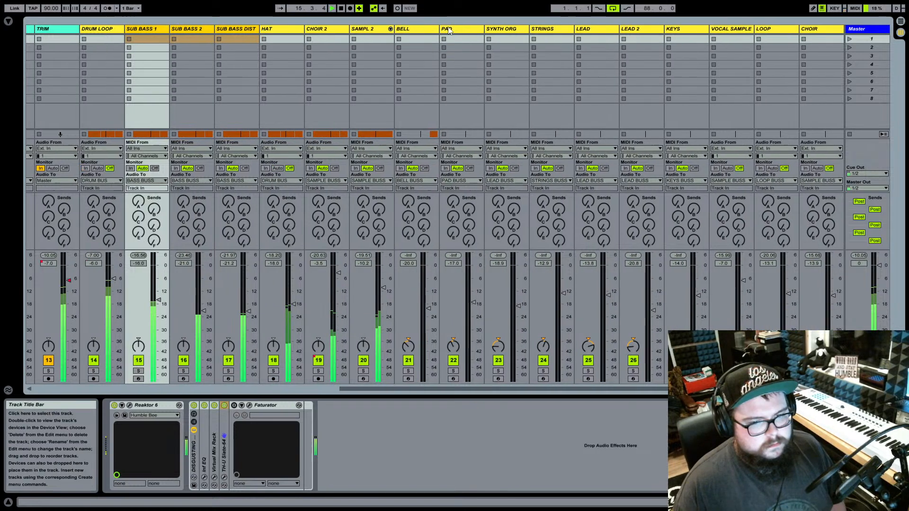
# Review the levels and routing of the buss tracks in the mixer, ending on the DRUM LOOP track.
pyautogui.hscroll(-2, 450, 30)
pyautogui.hscroll(-5, 450, 29)
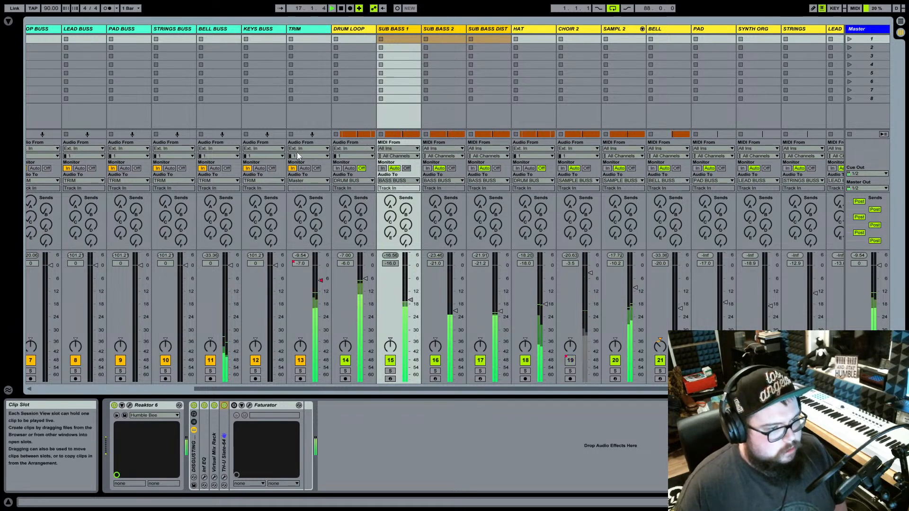
pyautogui.hscroll(-6, 115, 50)
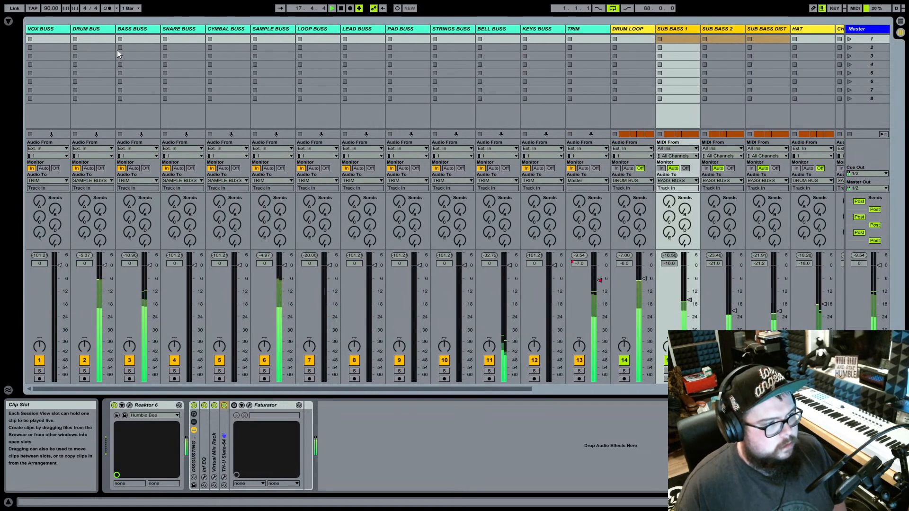
pyautogui.hscroll(8, 116, 50)
pyautogui.click(289, 29)
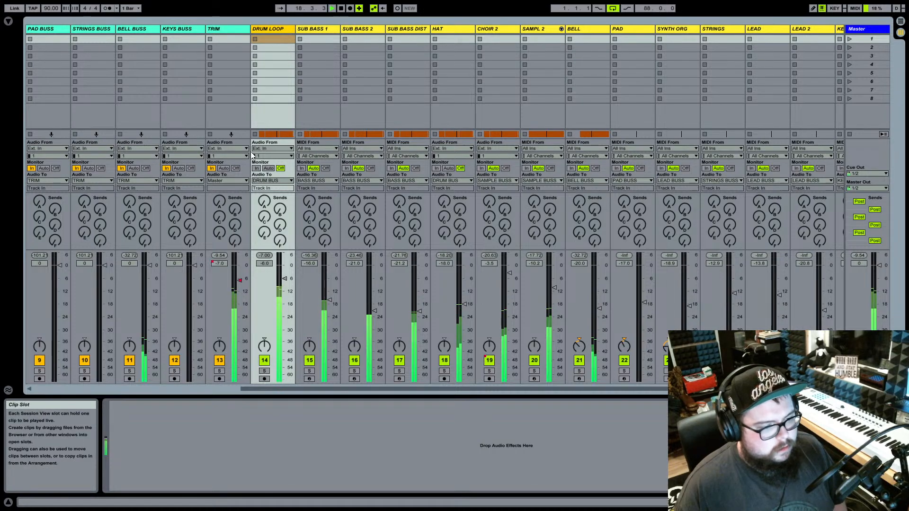
# Show the browser beside the mixer and collapse the ANALOG LABS and ARTURIA plug-in folders.
pyautogui.click(9, 21)
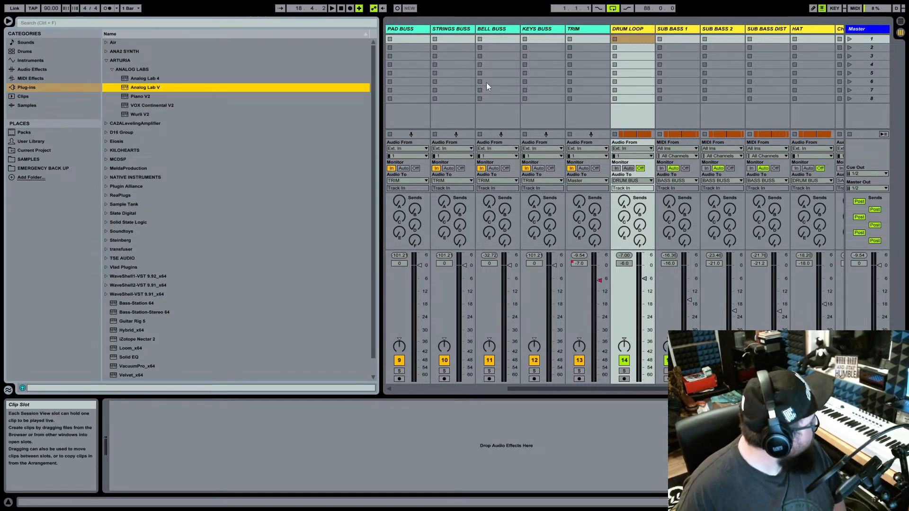
pyautogui.press('Tab')
pyautogui.moveTo(502, 49); pyautogui.dragTo(502, 46)
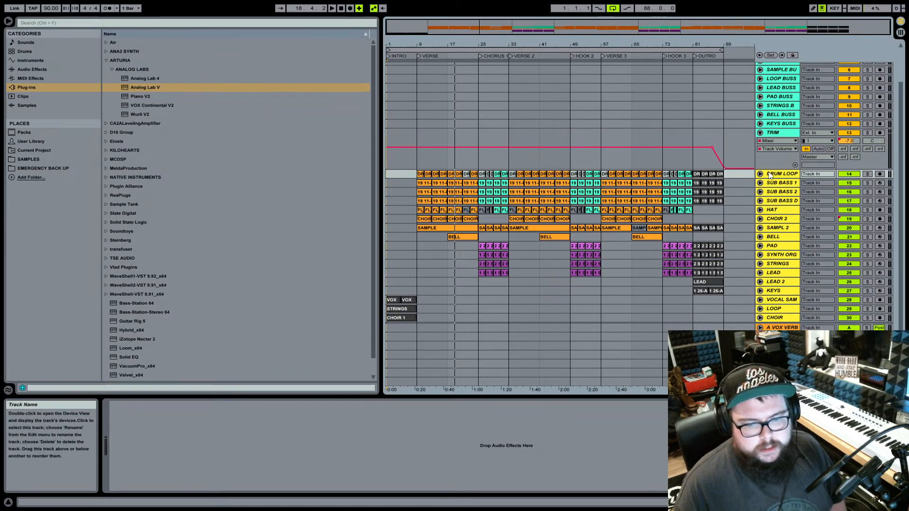
pyautogui.press('Tab')
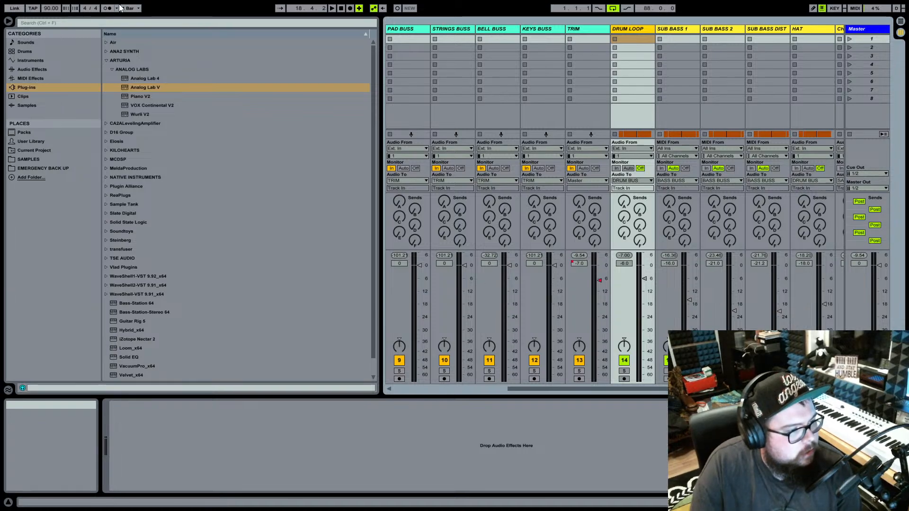
pyautogui.click(112, 71)
pyautogui.click(106, 62)
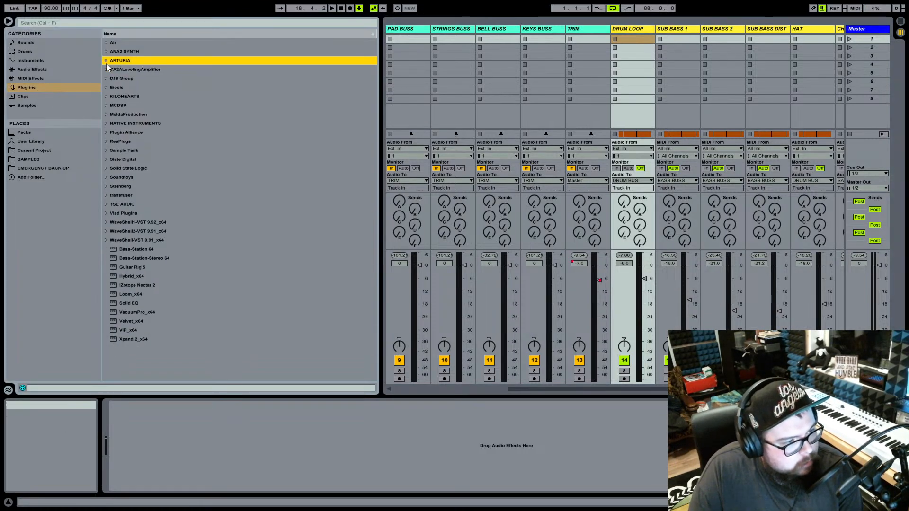
pyautogui.click(105, 96)
pyautogui.click(105, 96)
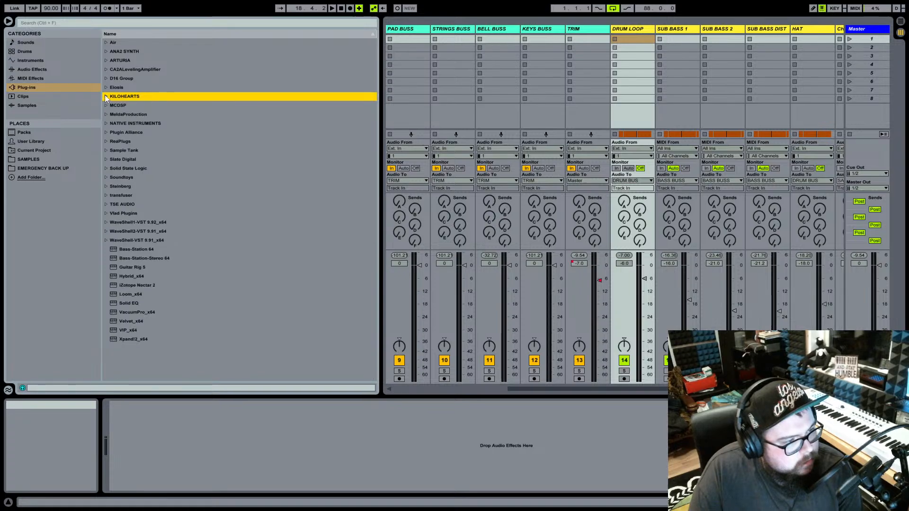
# Duplicate the DRUM BUS track and rename the copy SMASHER.
pyautogui.hscroll(-5, 427, 33)
pyautogui.click(441, 30)
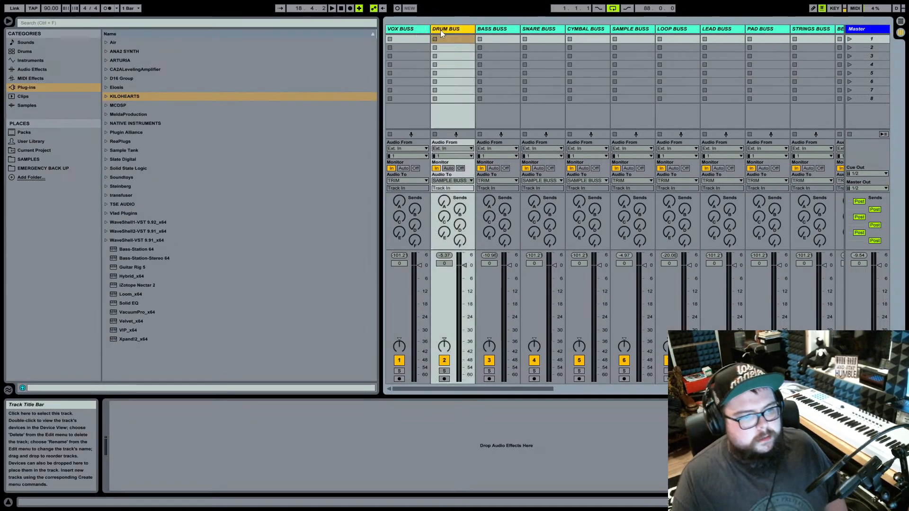
pyautogui.hotkey('ctrl', 'd')
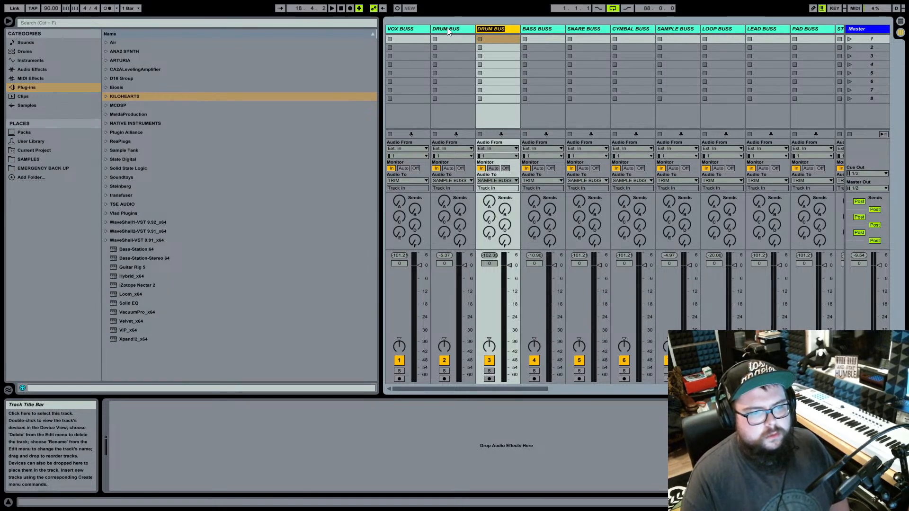
pyautogui.write('R')
pyautogui.press('Return')
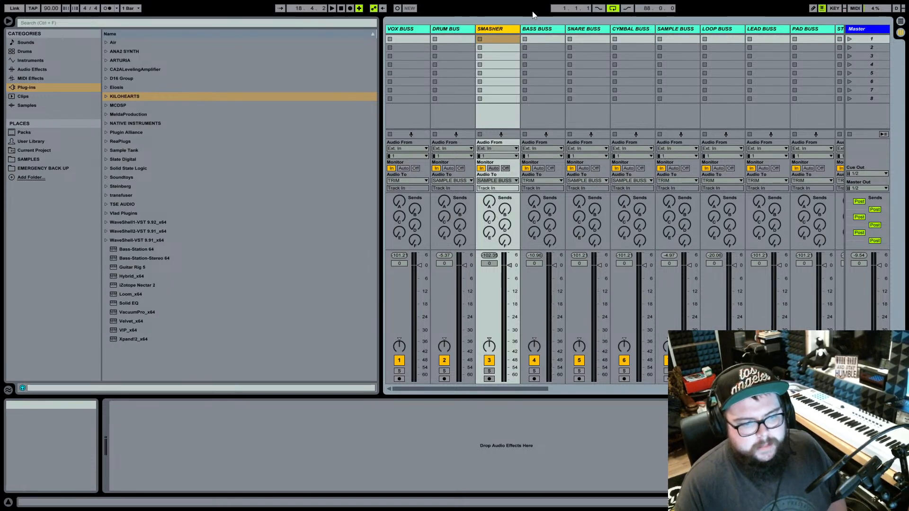
# Route the SMASHER track's output to DRUM BUS and the DRUM BUS output to TRIM.
pyautogui.click(450, 31)
pyautogui.click(495, 30)
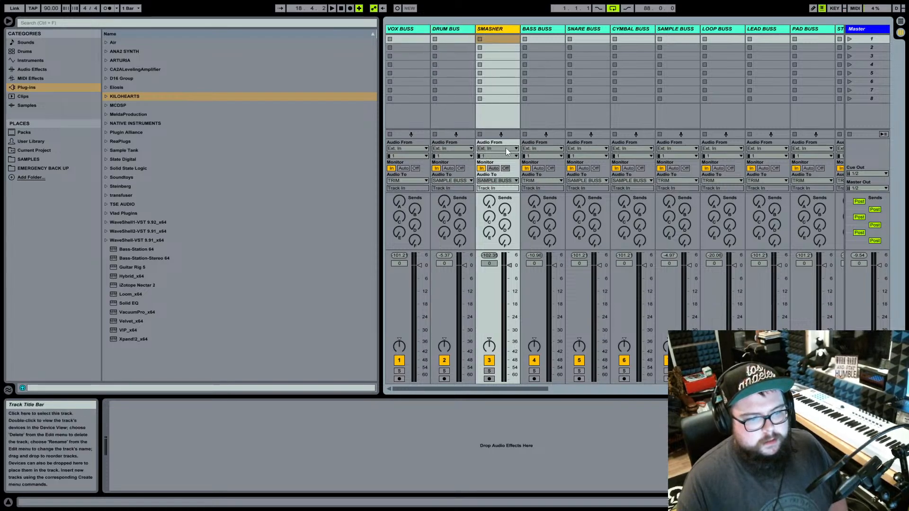
pyautogui.click(500, 184)
pyautogui.click(492, 219)
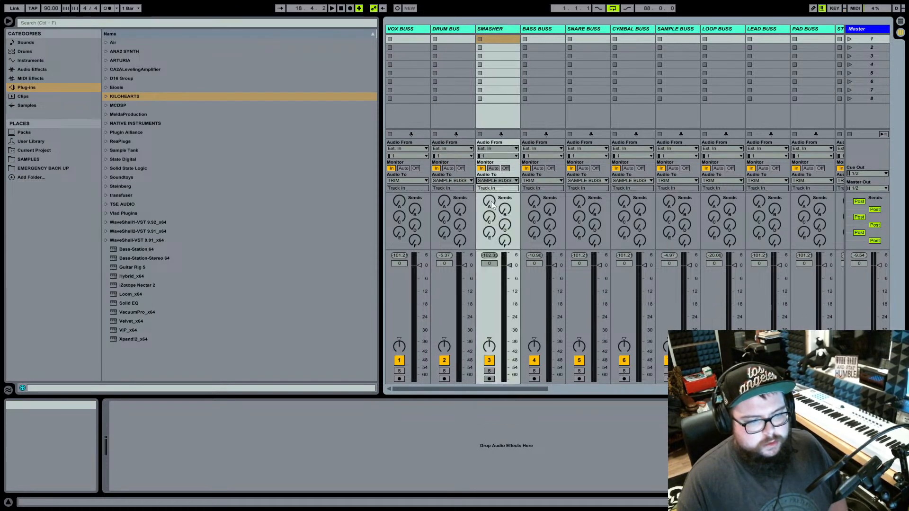
pyautogui.click(458, 182)
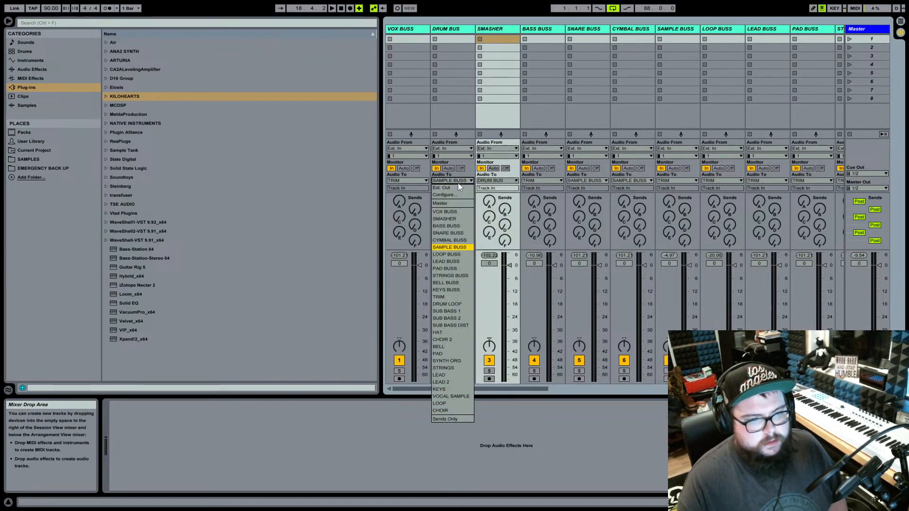
pyautogui.click(448, 296)
# Route the outputs of all buss tracks from SNARE BUSS through KEYS BUSS to TRIM.
pyautogui.click(545, 31)
pyautogui.hscroll(3, 544, 30)
pyautogui.click(448, 32)
pyautogui.hscroll(-3, 448, 31)
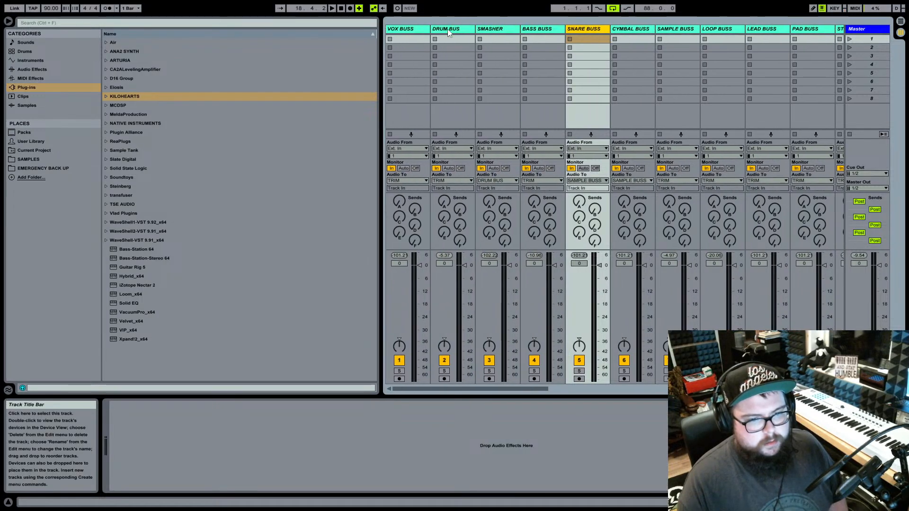
pyautogui.click(447, 29)
pyautogui.hscroll(5, 448, 29)
pyautogui.keyDown('shift'); pyautogui.click(637, 33); pyautogui.keyUp('shift')
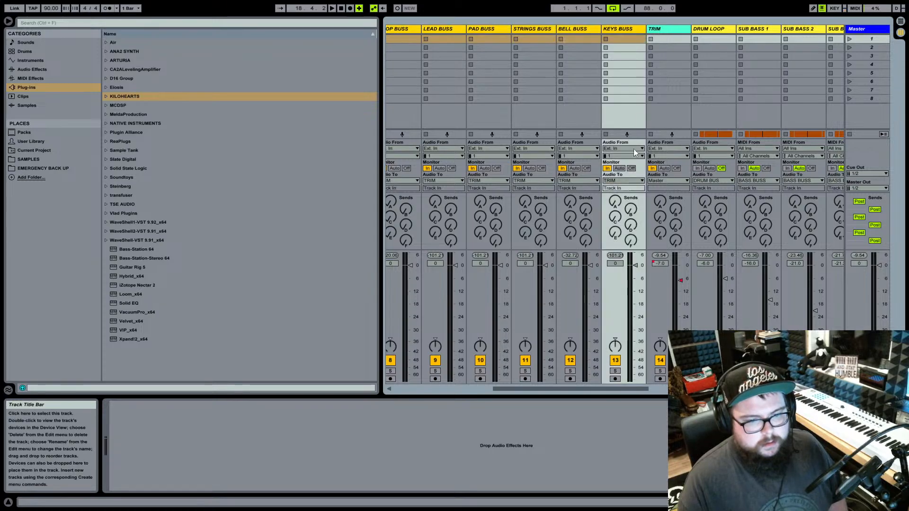
pyautogui.hscroll(-5, 479, 185)
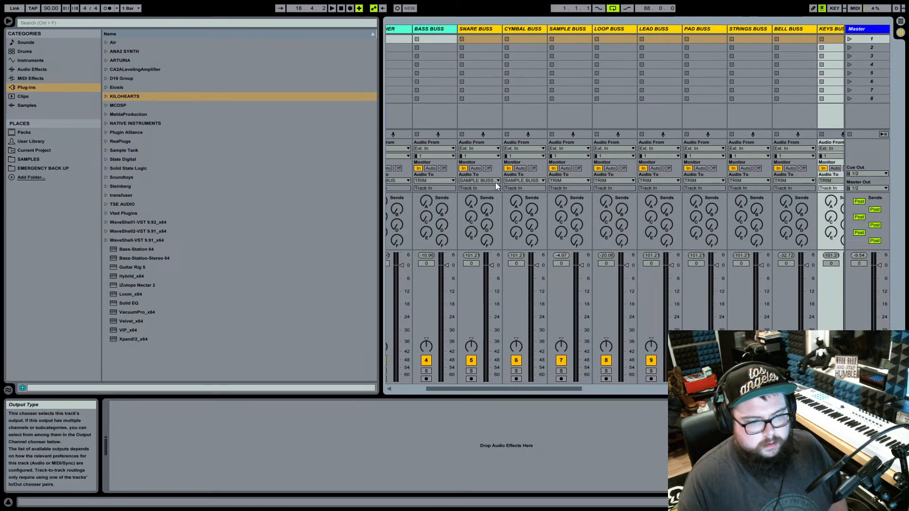
pyautogui.click(496, 181)
pyautogui.click(471, 296)
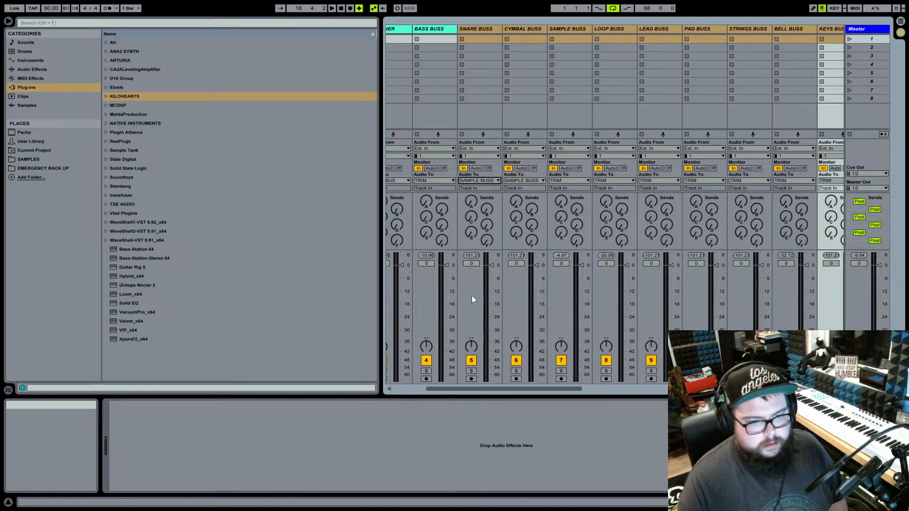
pyautogui.hscroll(-3, 610, 162)
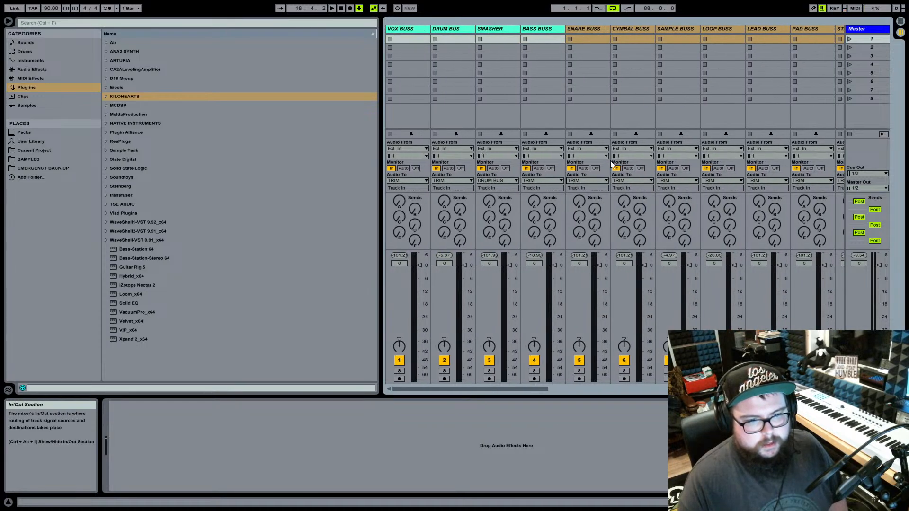
# Delete the SNARE BUSS and CYMBAL BUSS tracks from the mixer.
pyautogui.click(583, 27)
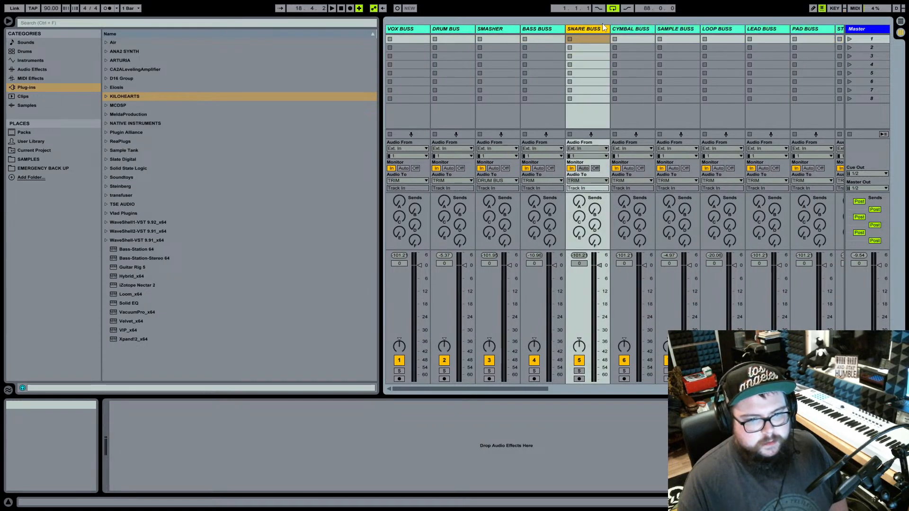
pyautogui.click(637, 30)
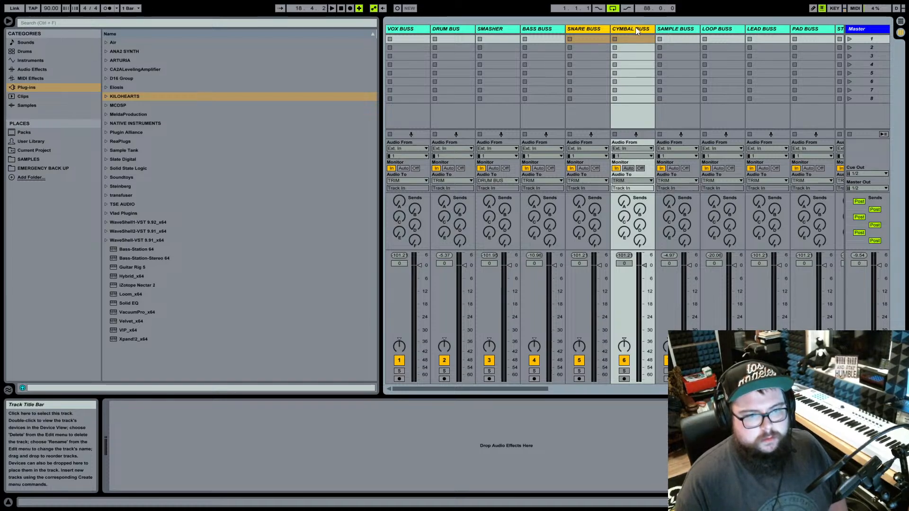
pyautogui.press('Delete')
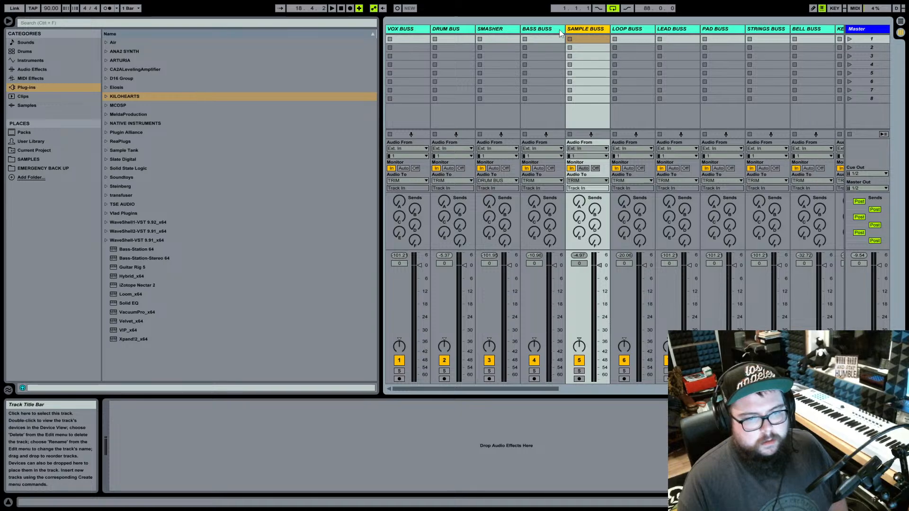
pyautogui.hscroll(10, 574, 28)
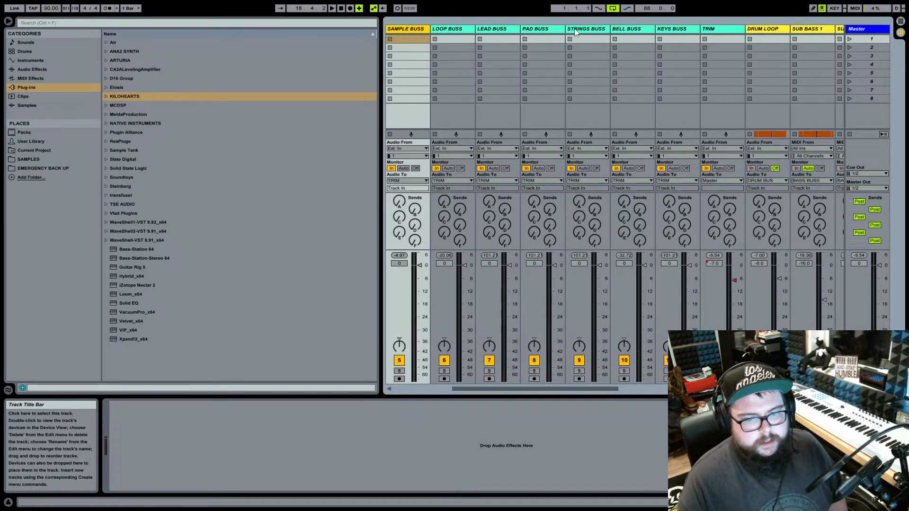
pyautogui.hscroll(-10, 574, 29)
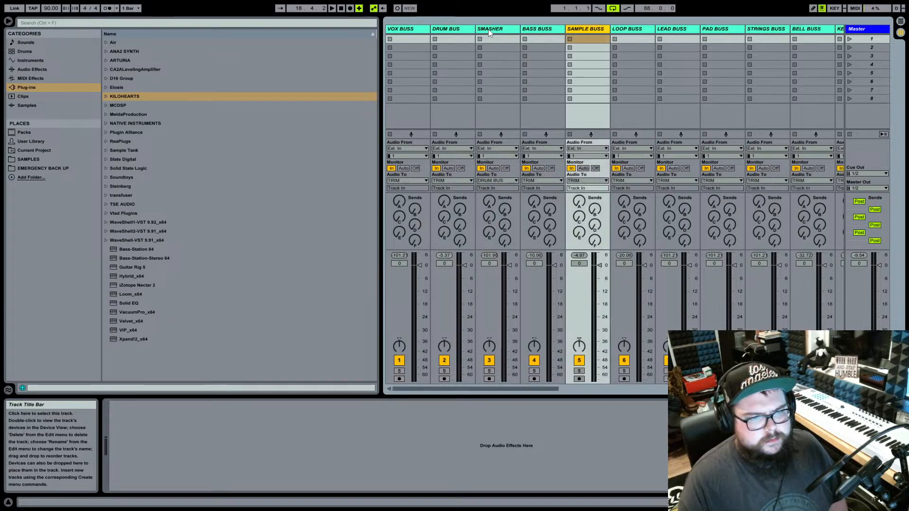
# Load the KILOHEARTS Multipass plug-in onto the SMASHER track.
pyautogui.click(489, 31)
pyautogui.click(118, 97)
pyautogui.scroll(-5, 142, 106)
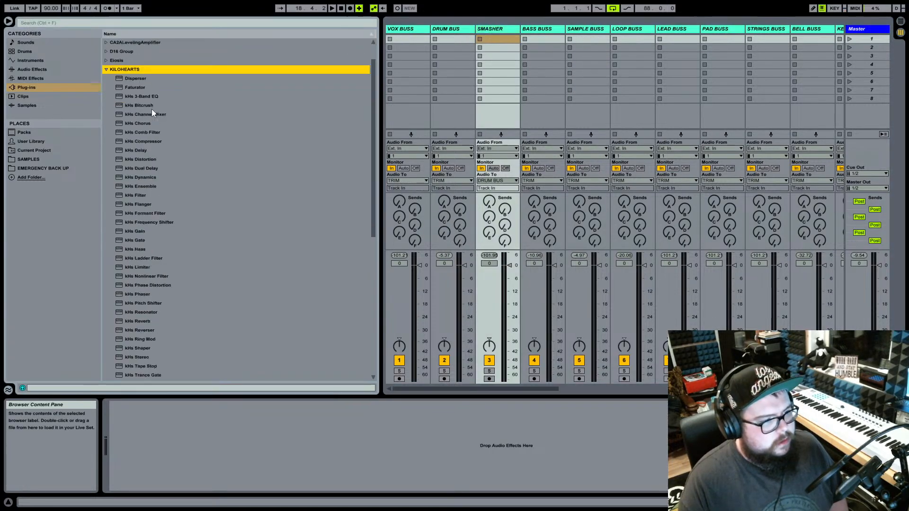
pyautogui.doubleClick(142, 286)
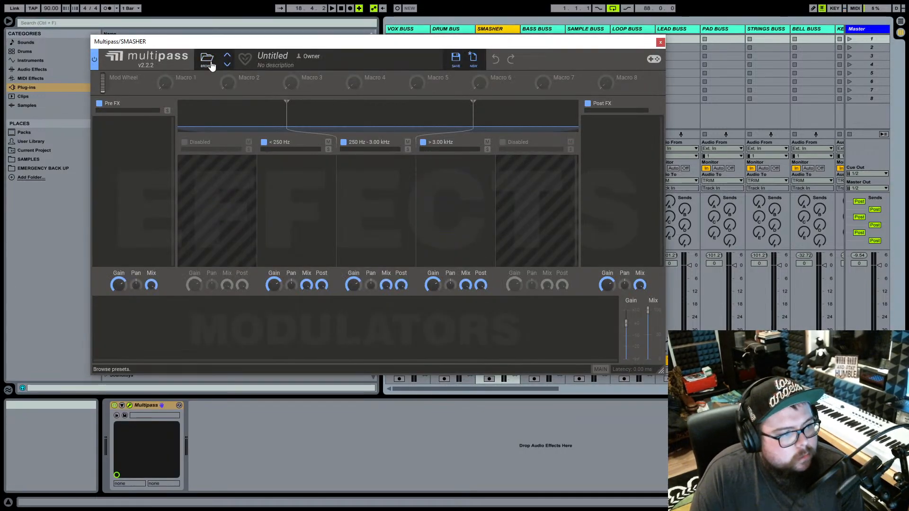
# Load the Destructo preset from the Slate Digital factory folder in Multipass.
pyautogui.click(208, 65)
pyautogui.click(122, 245)
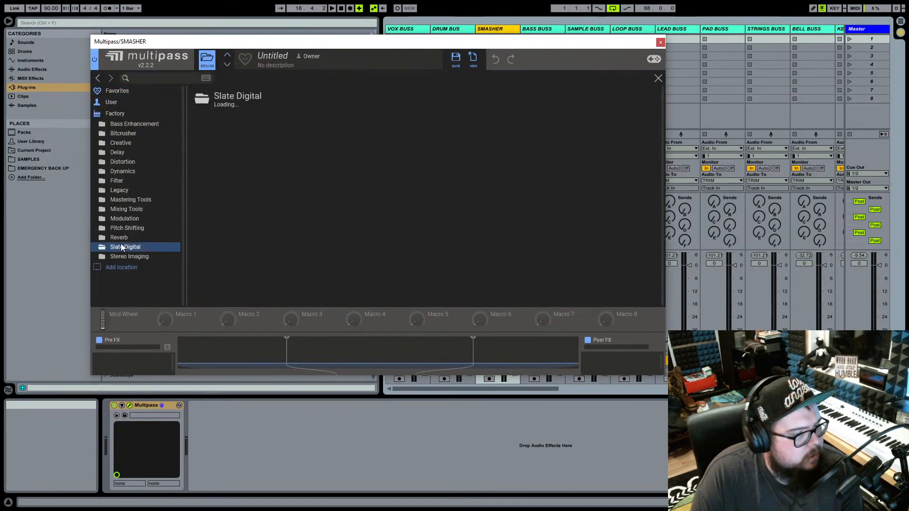
pyautogui.scroll(-1, 229, 184)
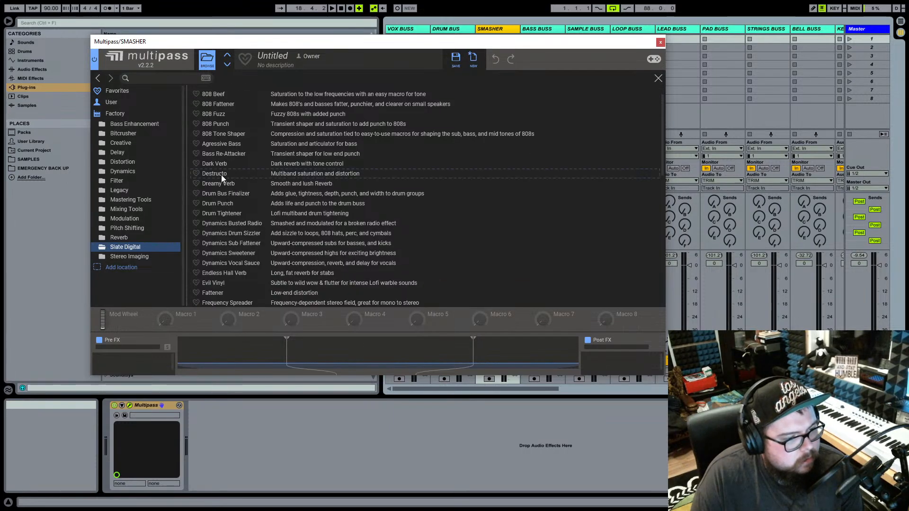
pyautogui.doubleClick(216, 174)
# Route the DRUM LOOP track's output to SMASHER, moving the Multipass window out of the way.
pyautogui.moveTo(563, 51); pyautogui.dragTo(571, 436)
pyautogui.moveTo(514, 389); pyautogui.dragTo(630, 381)
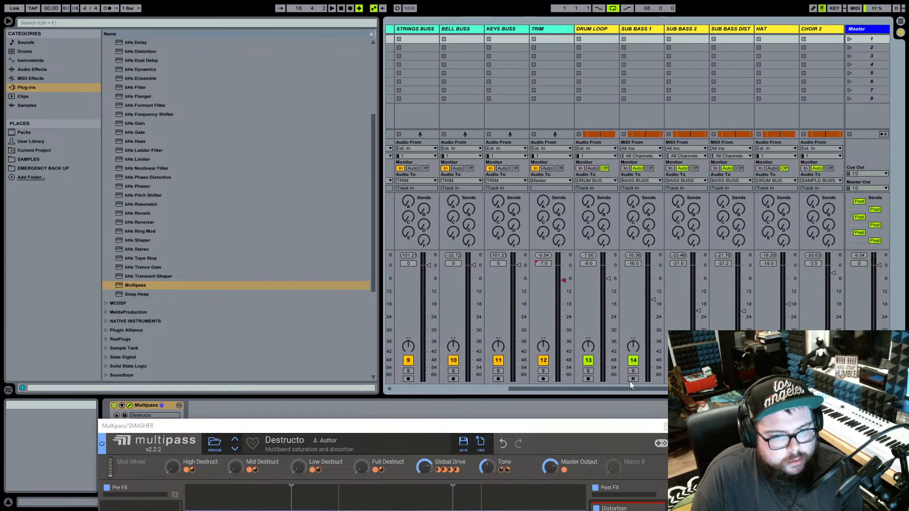
pyautogui.click(597, 181)
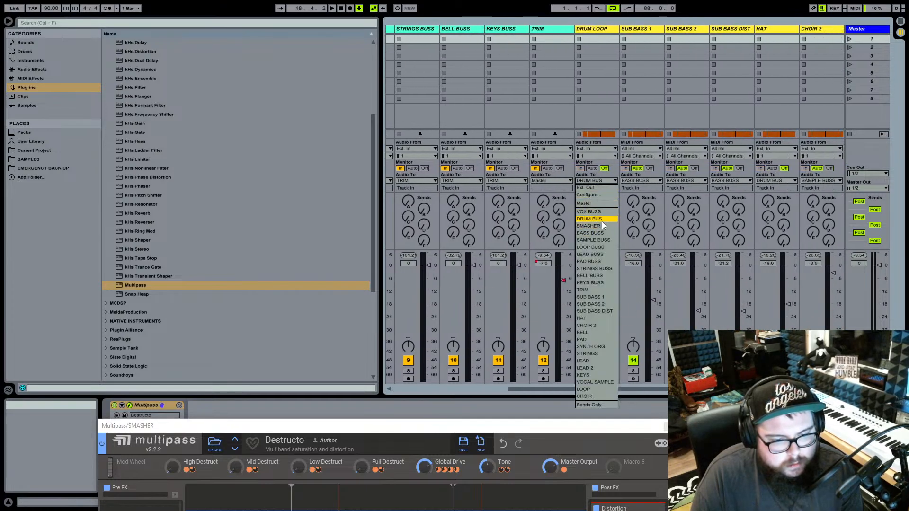
pyautogui.click(602, 226)
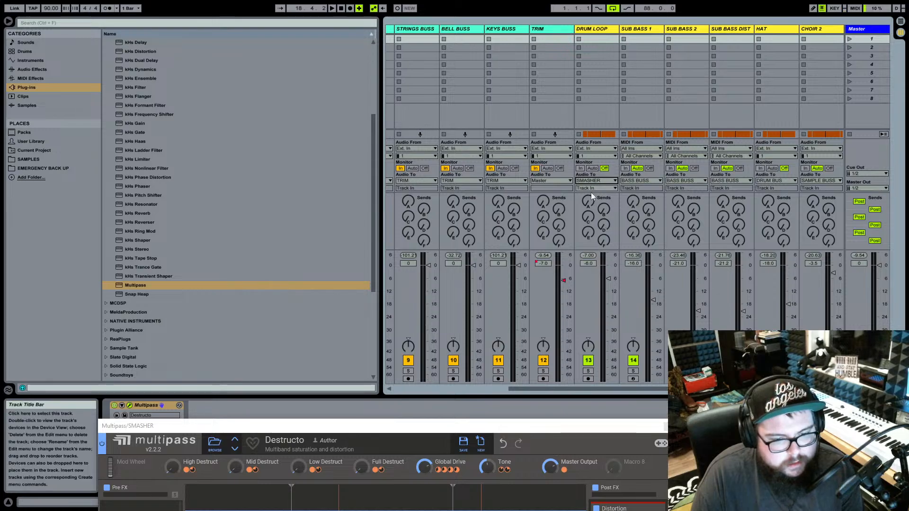
pyautogui.moveTo(601, 389); pyautogui.dragTo(358, 371)
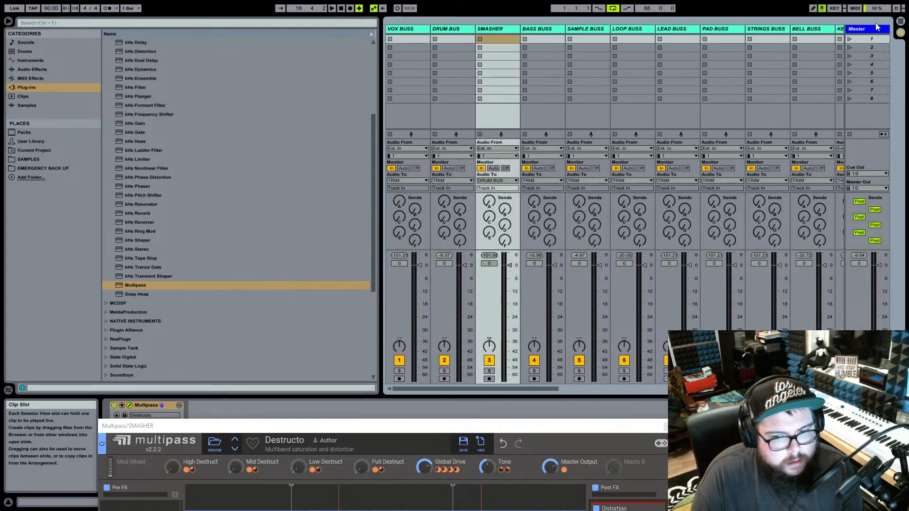
# Set the arrangement loop to start at bar 9 and play the song from there.
pyautogui.press('Tab')
pyautogui.moveTo(388, 49); pyautogui.dragTo(413, 50)
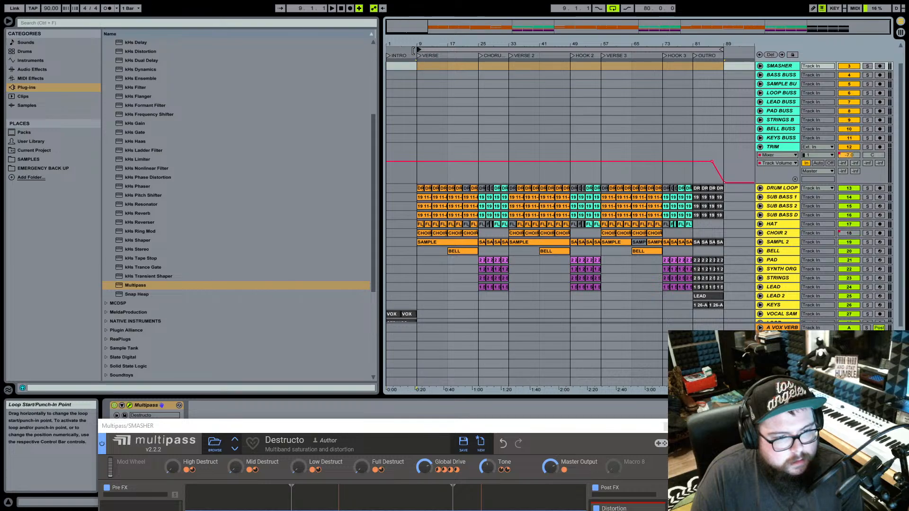
pyautogui.click(334, 11)
# Enlarge the Multipass window and slightly raise its Low Destruct, Tone, Mid Destruct (about 12%) and High Destruct macros.
pyautogui.moveTo(473, 427); pyautogui.dragTo(461, 69)
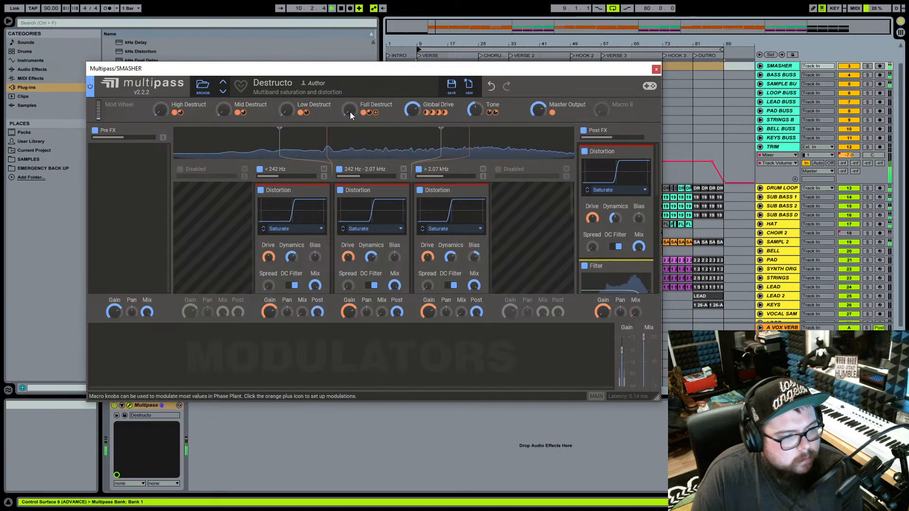
pyautogui.moveTo(657, 398); pyautogui.dragTo(686, 418)
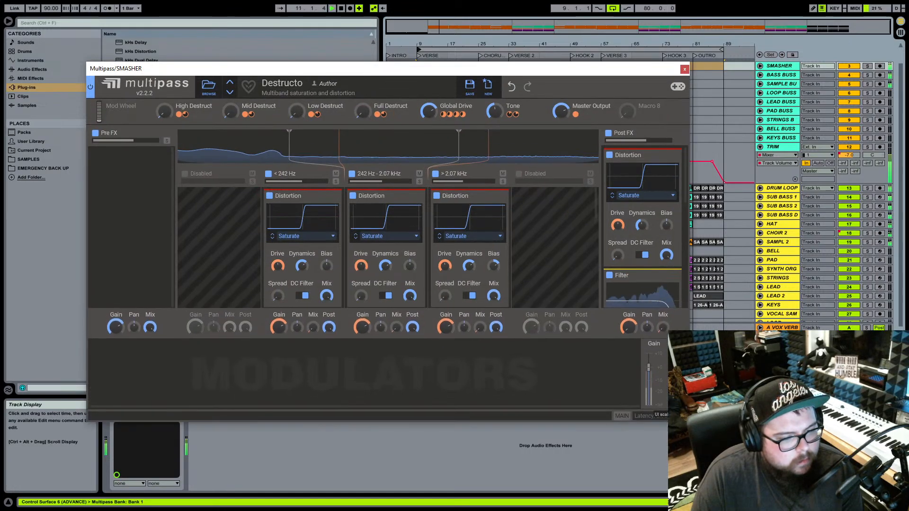
pyautogui.moveTo(423, 71); pyautogui.dragTo(328, 31)
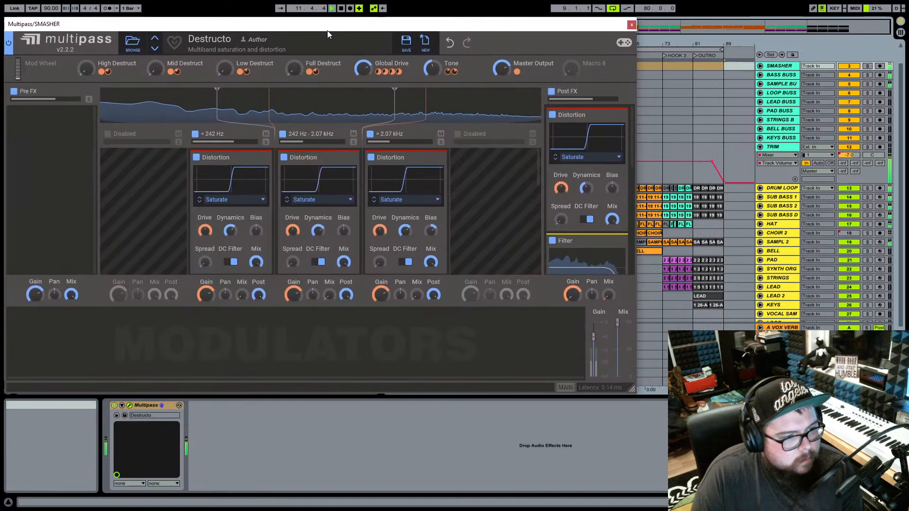
pyautogui.moveTo(224, 71)
pyautogui.moveTo(224, 70); pyautogui.dragTo(214, 66)
pyautogui.moveTo(432, 70); pyautogui.dragTo(402, 98)
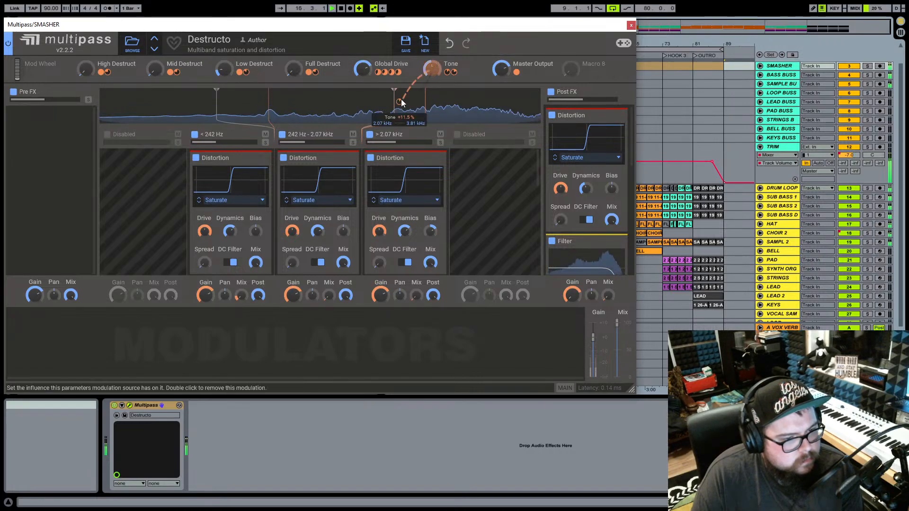
pyautogui.moveTo(430, 70); pyautogui.dragTo(430, 62)
pyautogui.moveTo(155, 70); pyautogui.dragTo(156, 61)
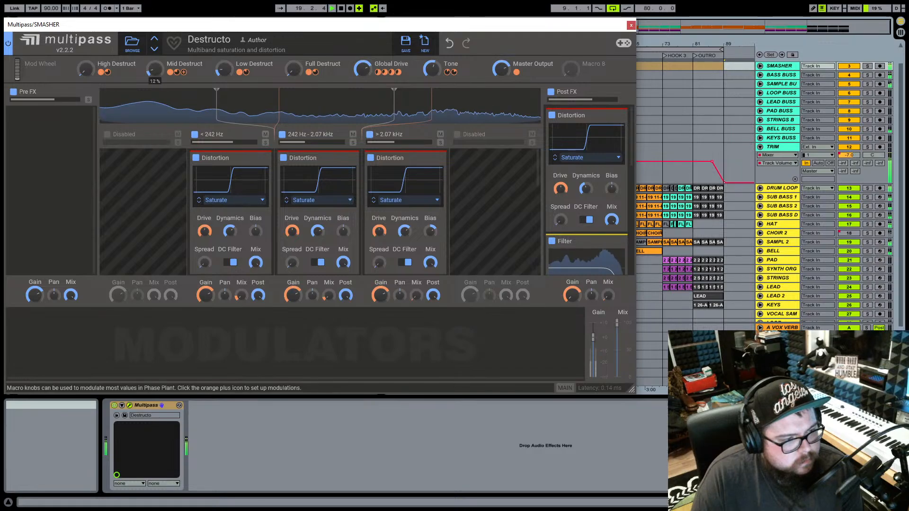
pyautogui.moveTo(87, 69); pyautogui.dragTo(86, 59)
# Pull Multipass's overall Mix fully down to compare with the dry signal, set it to 85% and close the plug-in window.
pyautogui.moveTo(377, 27); pyautogui.dragTo(399, 23)
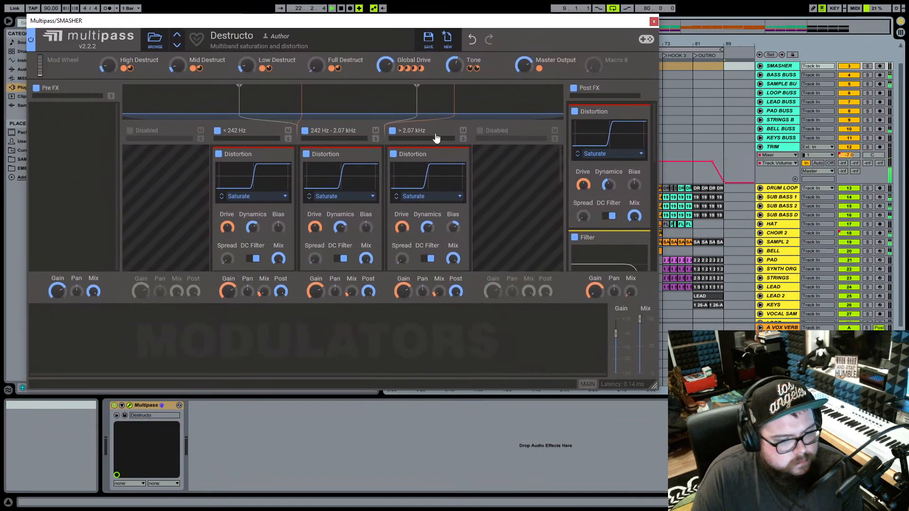
pyautogui.moveTo(641, 318)
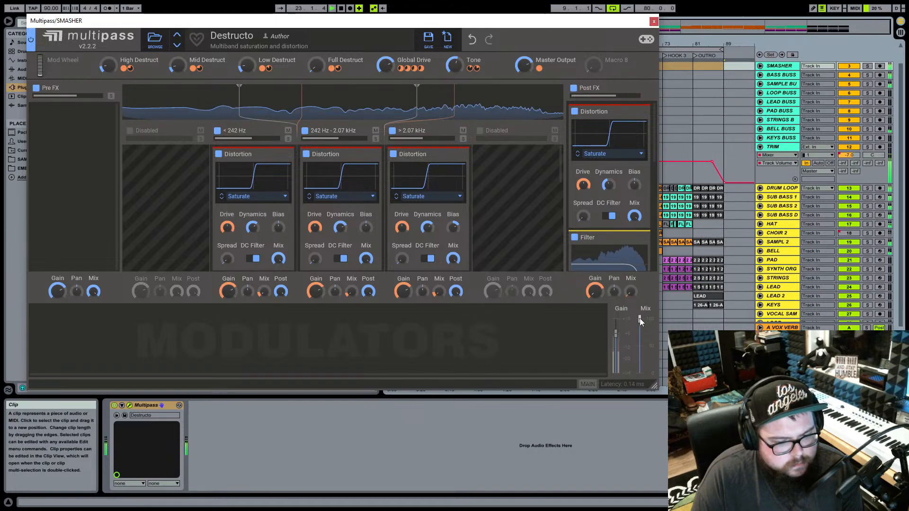
pyautogui.moveTo(640, 318); pyautogui.dragTo(638, 369)
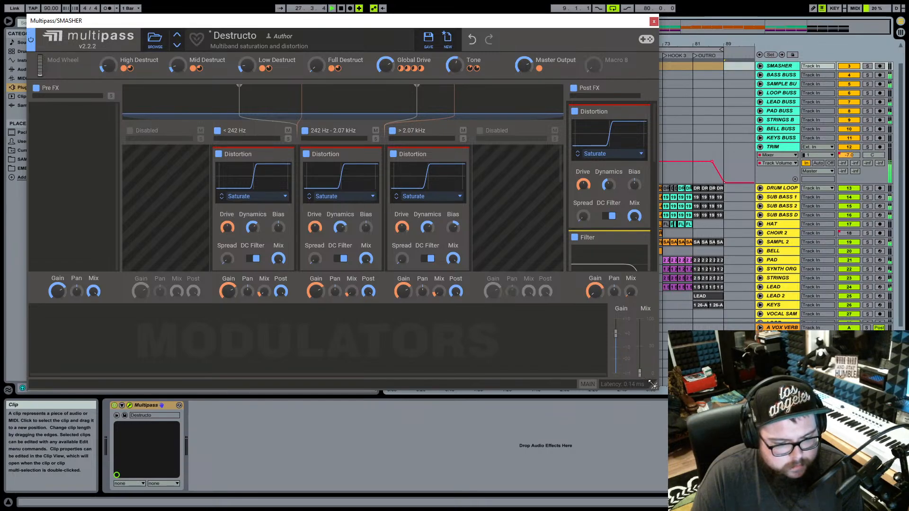
pyautogui.moveTo(652, 387); pyautogui.dragTo(653, 394)
pyautogui.moveTo(554, 24); pyautogui.dragTo(460, 14)
pyautogui.moveTo(547, 368); pyautogui.dragTo(556, 334)
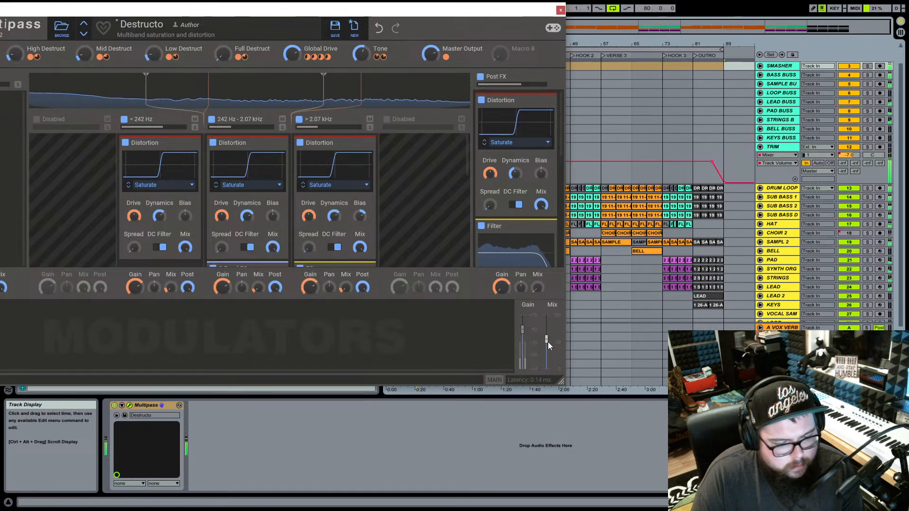
pyautogui.moveTo(548, 341)
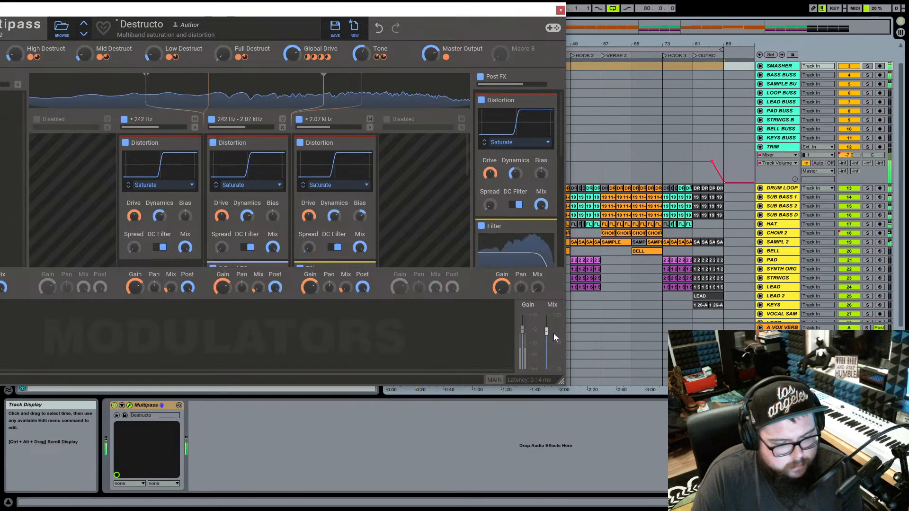
pyautogui.moveTo(547, 334); pyautogui.dragTo(548, 324)
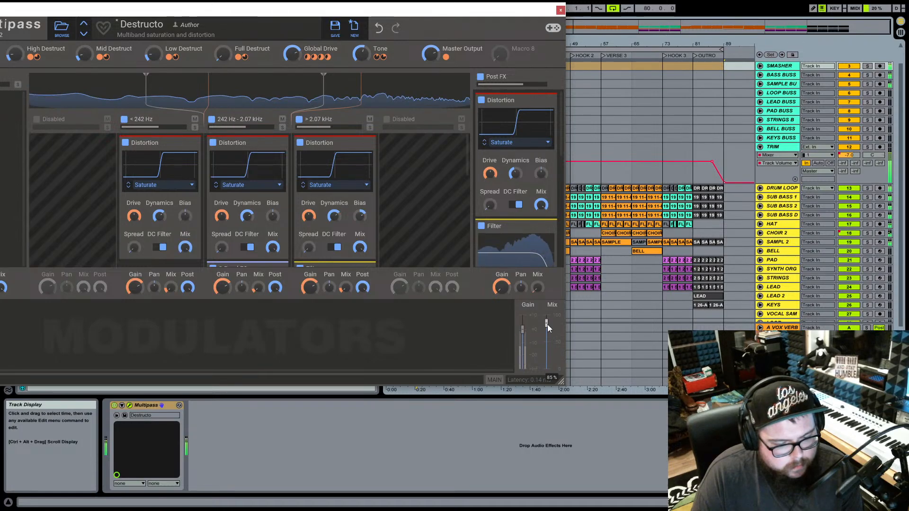
pyautogui.click(561, 9)
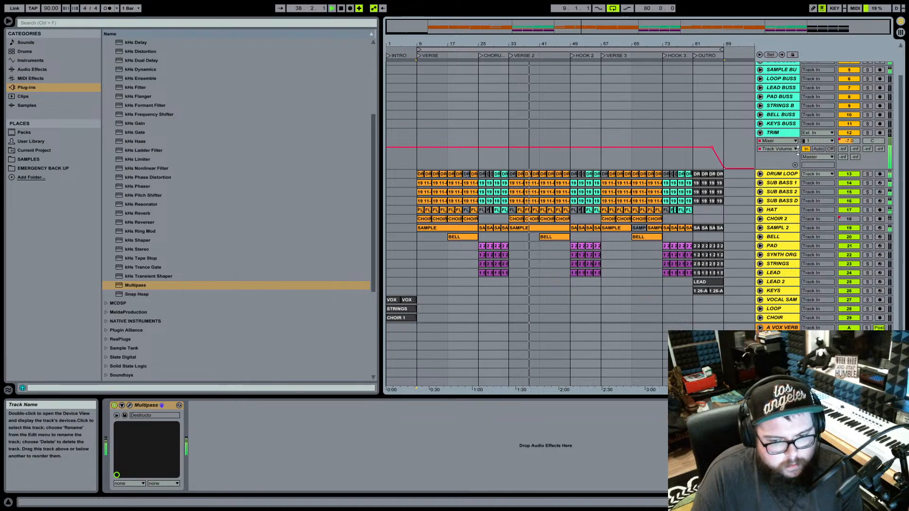
# Show the return tracks in the mixer and delete VOX VERB, VOX DLY, 1/4 NOTE DLY and 1/2 NOTE DLY.
pyautogui.click(900, 33)
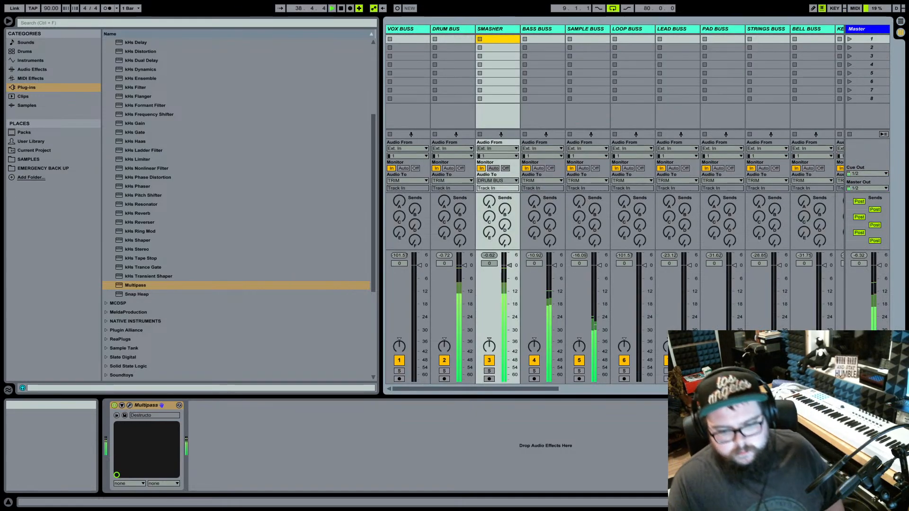
pyautogui.click(901, 358)
pyautogui.click(648, 43)
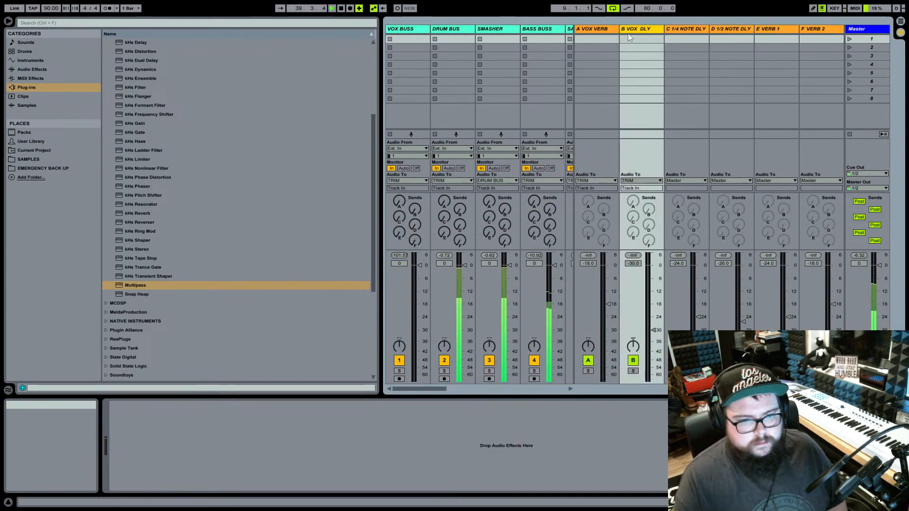
pyautogui.click(608, 33)
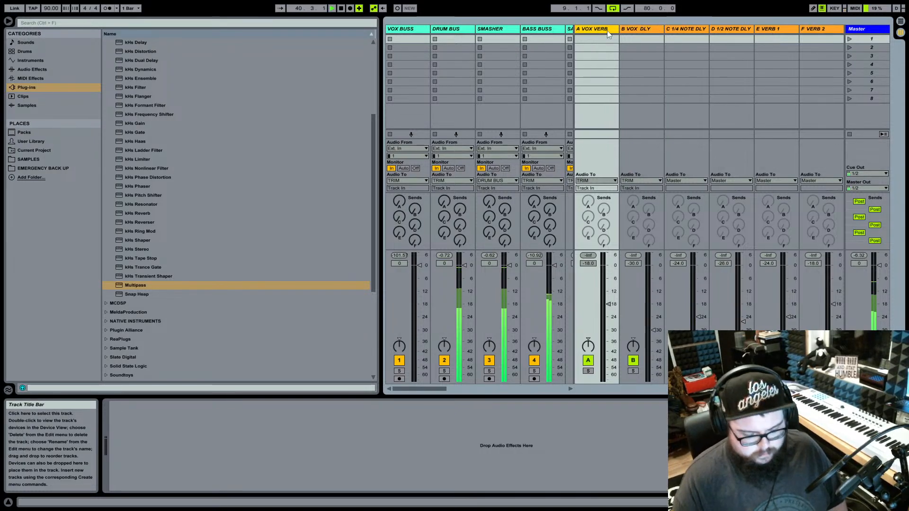
pyautogui.press('Delete')
pyautogui.press('Delete')
pyautogui.press('Delete')
pyautogui.press('Delete')
# Rename return track A to DRUM ROOM and route the audio of both remaining return tracks to TRIM.
pyautogui.hotkey('ctrl', 'r')
pyautogui.write('DRUM ROO')
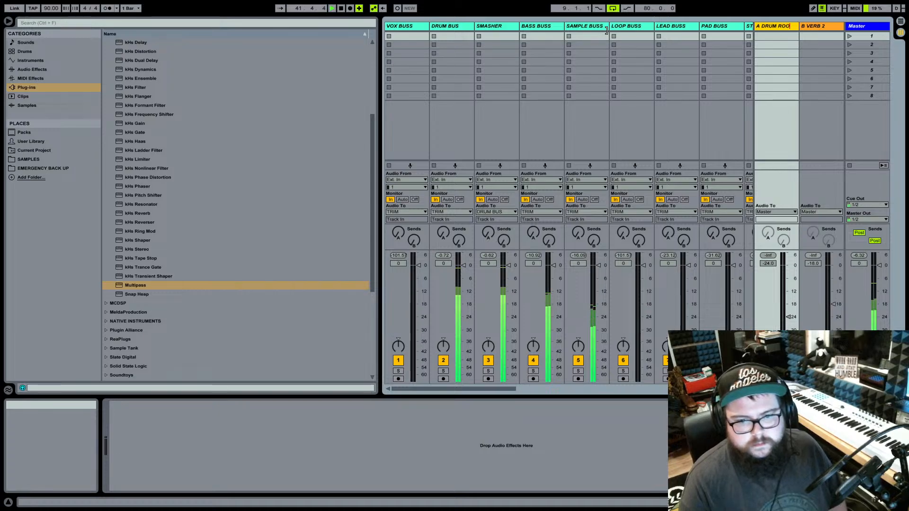
pyautogui.click(772, 212)
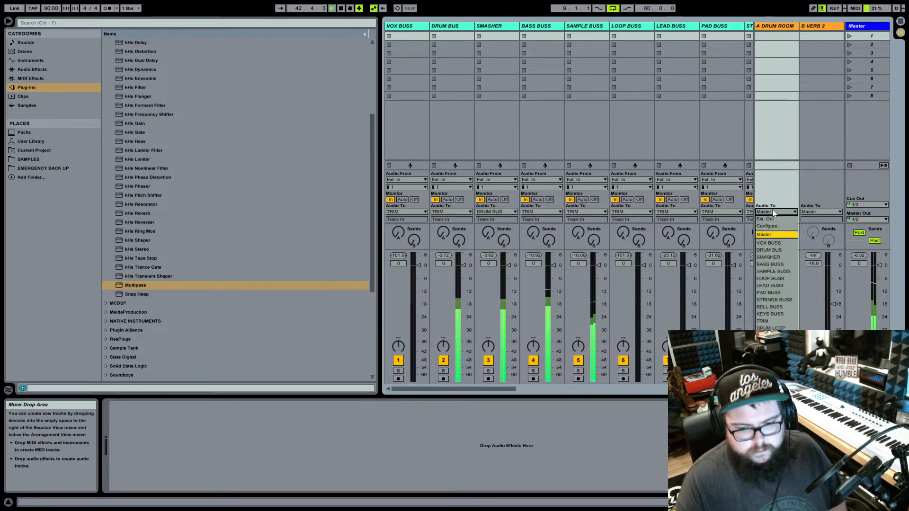
pyautogui.click(780, 322)
pyautogui.click(819, 212)
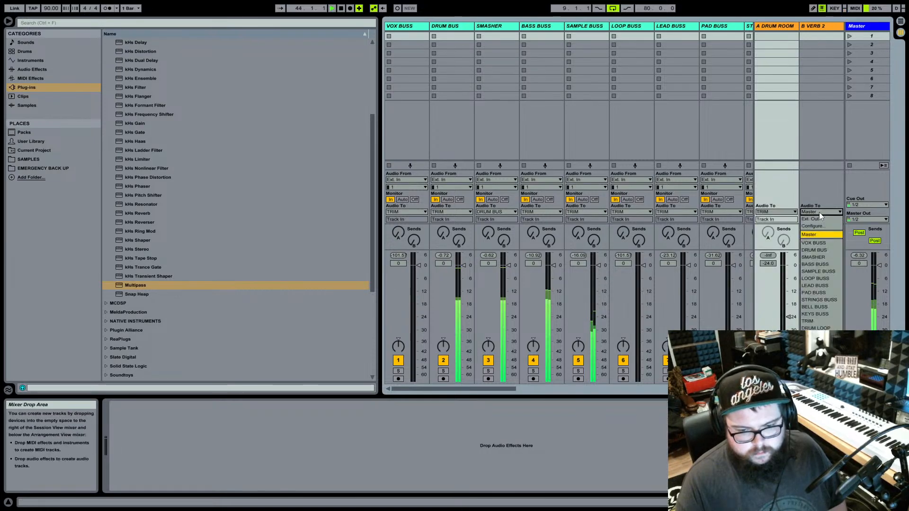
pyautogui.click(822, 316)
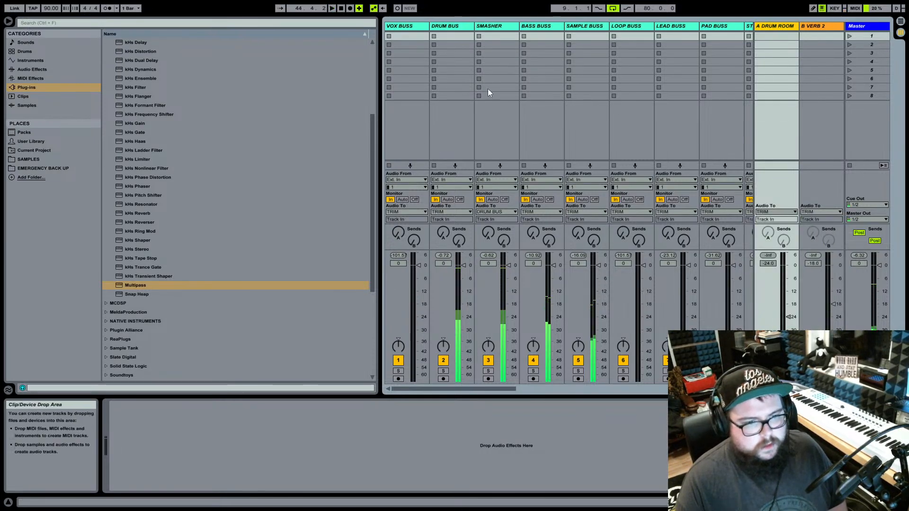
# Find the DRUM LOOP track in the mixer, solo it and start playback.
pyautogui.click(501, 26)
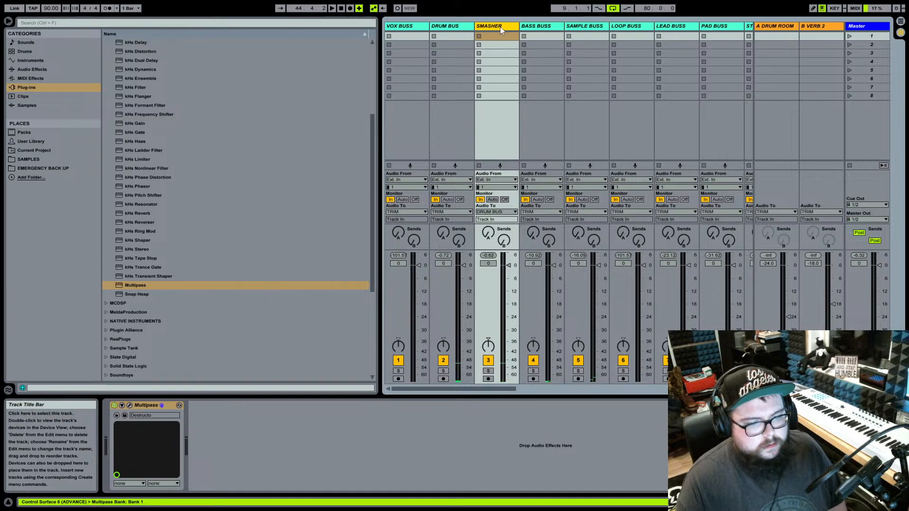
pyautogui.hscroll(5, 610, 45)
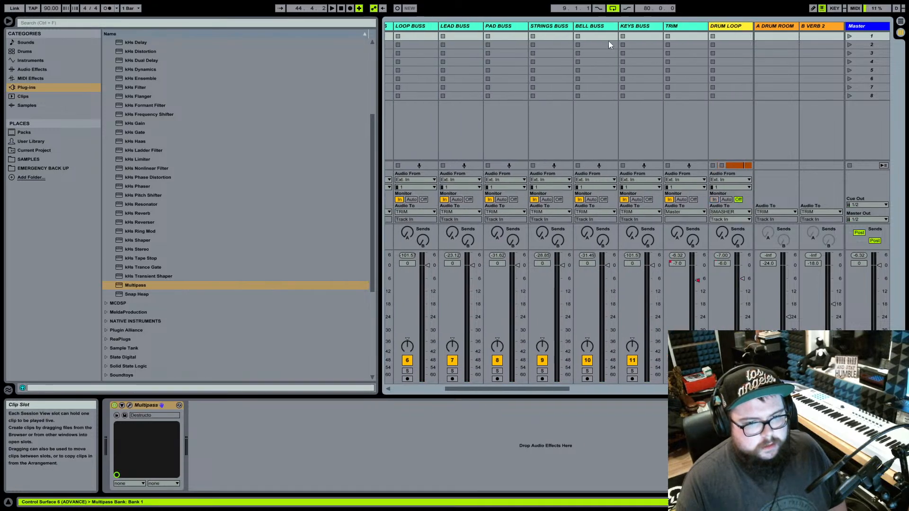
pyautogui.hscroll(3, 610, 45)
pyautogui.click(579, 27)
pyautogui.click(578, 371)
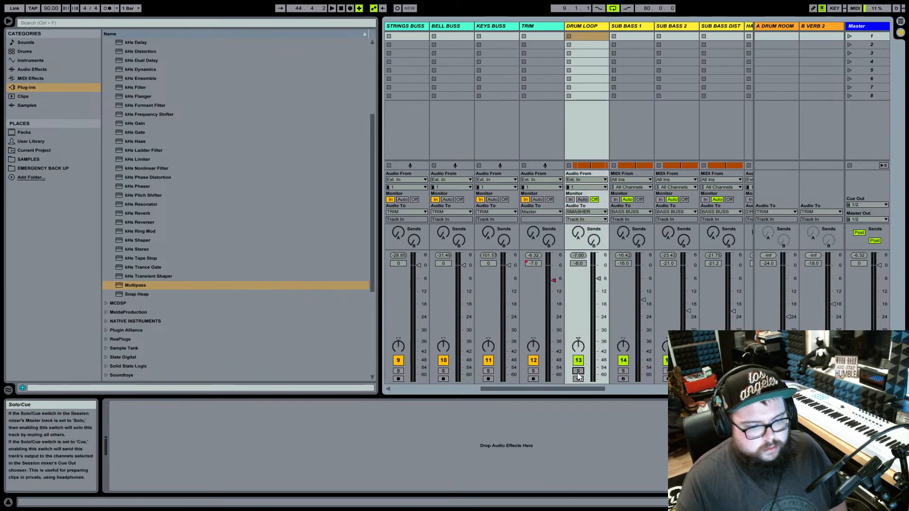
pyautogui.press('space')
pyautogui.click(150, 288)
pyautogui.scroll(2, 141, 187)
pyautogui.scroll(3, 111, 121)
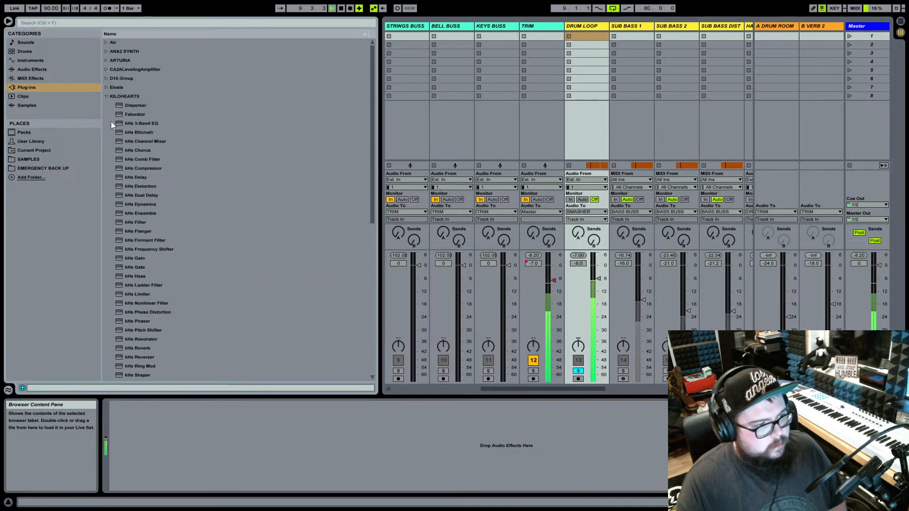
pyautogui.click(107, 98)
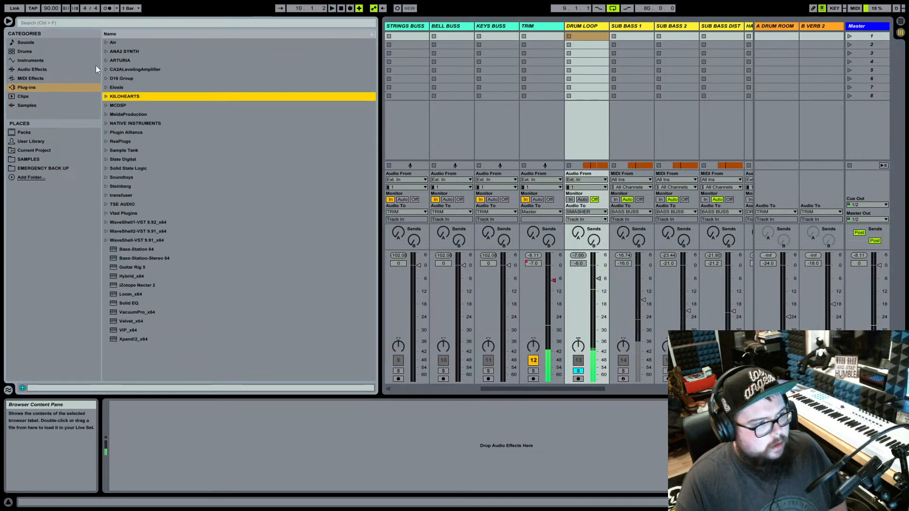
pyautogui.click(108, 123)
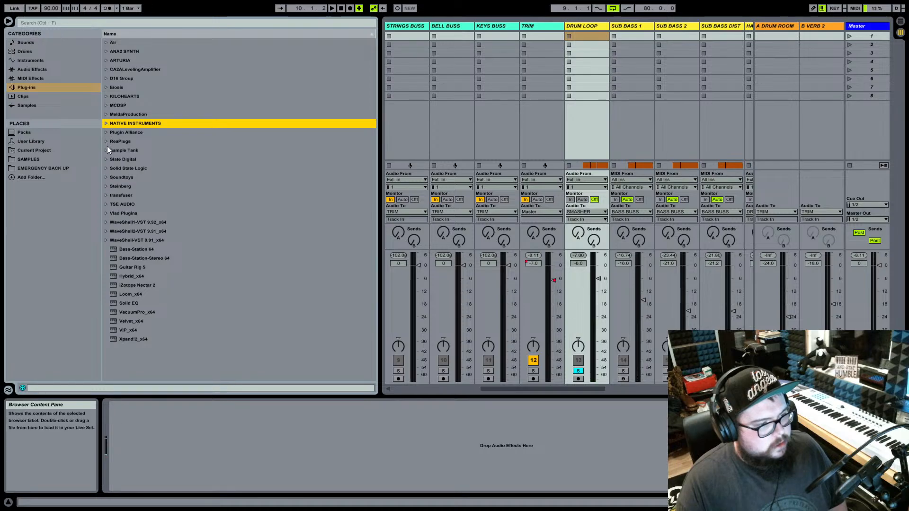
pyautogui.click(106, 160)
pyautogui.click(112, 169)
pyautogui.click(117, 186)
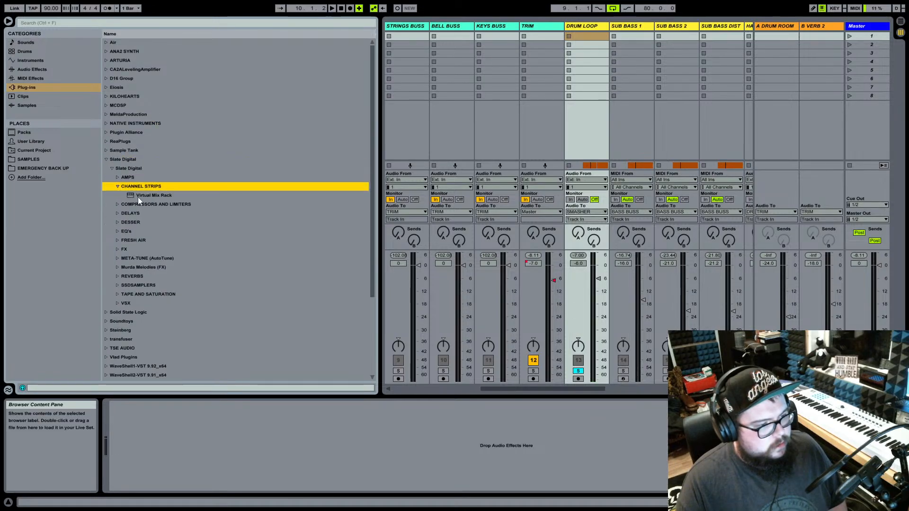
pyautogui.click(137, 197)
pyautogui.click(163, 195)
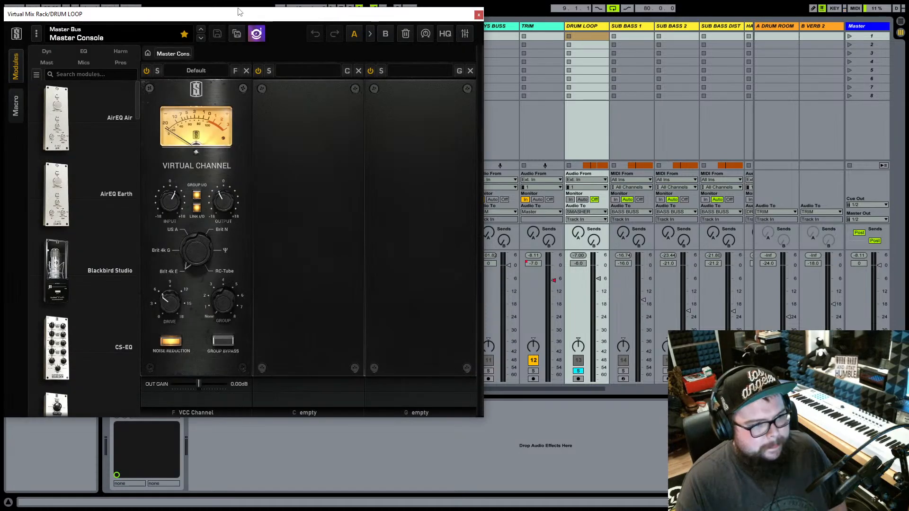
# Replace the rack's Virtual Channel module with the Transient Shaper and load its Warm Breakbeat preset.
pyautogui.moveTo(229, 14); pyautogui.dragTo(423, 56)
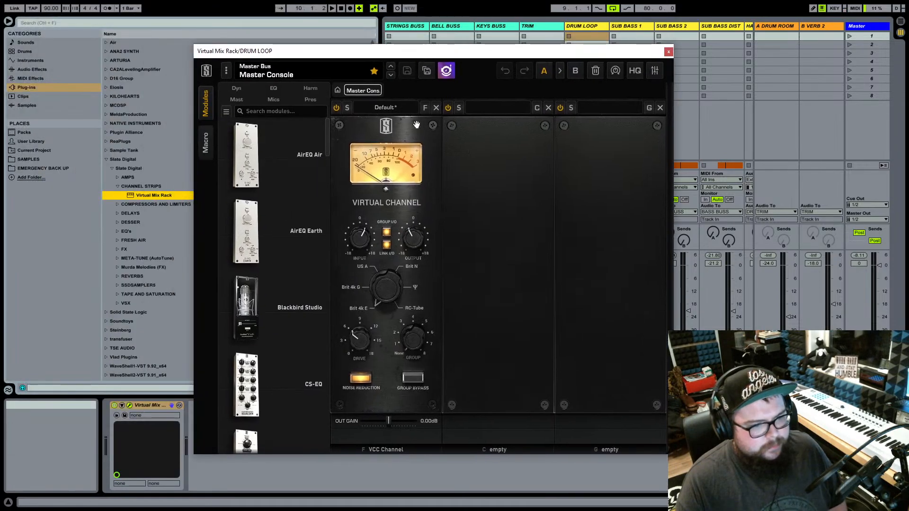
pyautogui.click(436, 109)
pyautogui.moveTo(328, 142); pyautogui.dragTo(370, 211)
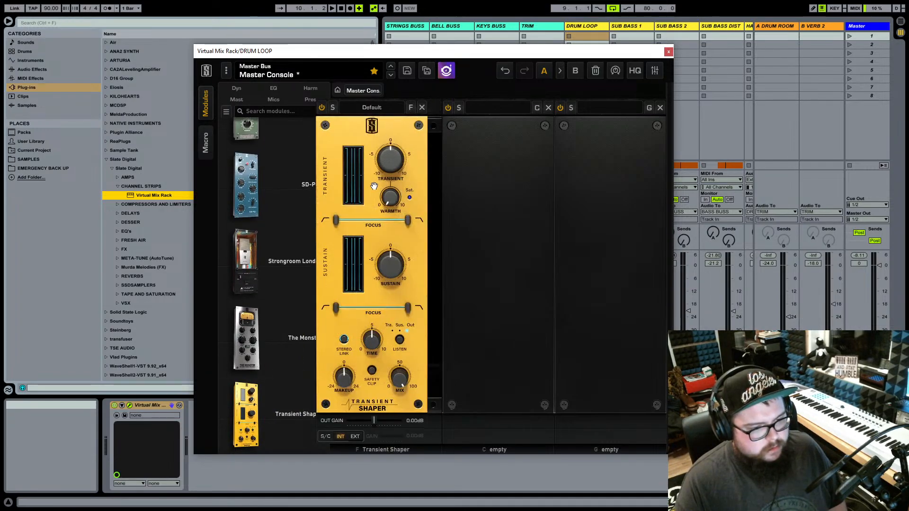
pyautogui.click(362, 110)
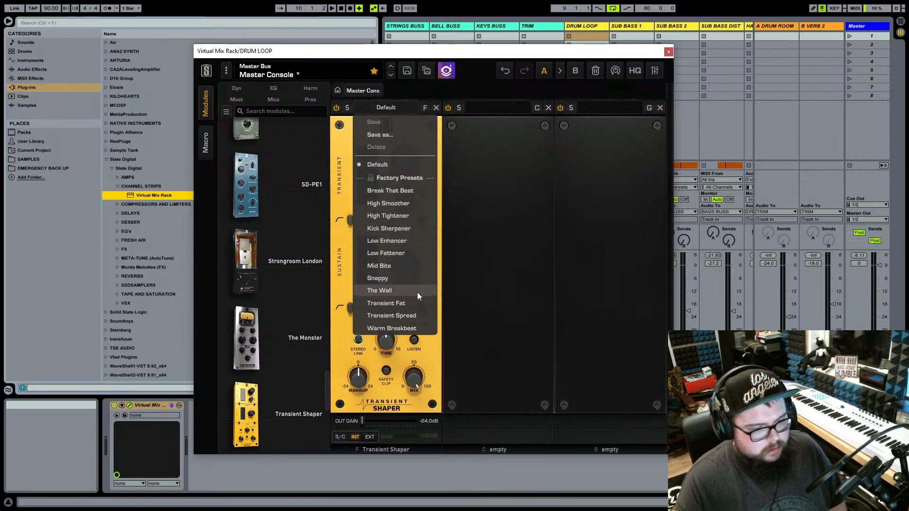
pyautogui.click(422, 329)
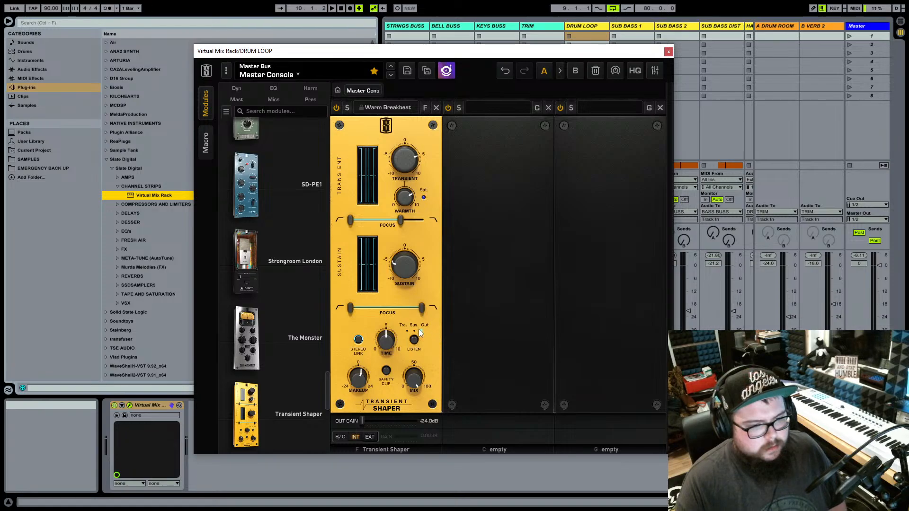
# Add the Trimmer module to the rack directly after the Transient Shaper.
pyautogui.scroll(-5, 309, 186)
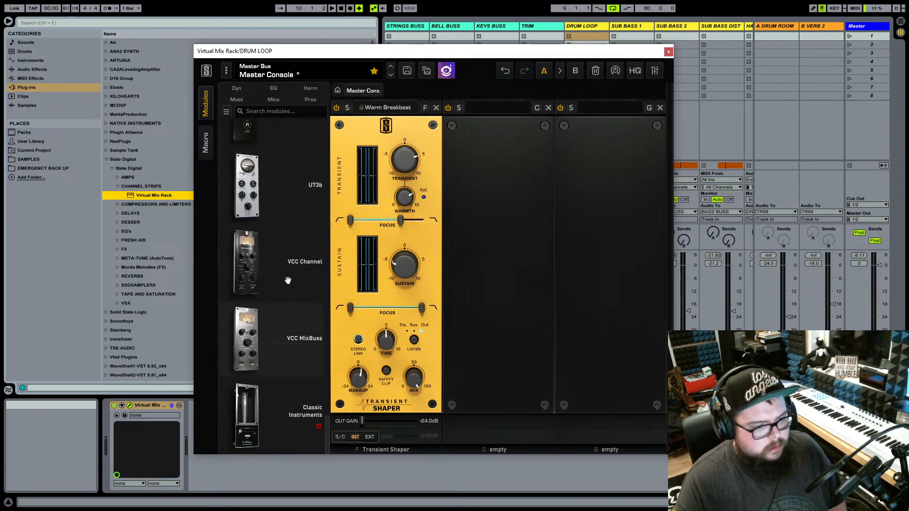
pyautogui.scroll(2, 277, 214)
pyautogui.moveTo(276, 214); pyautogui.dragTo(514, 184)
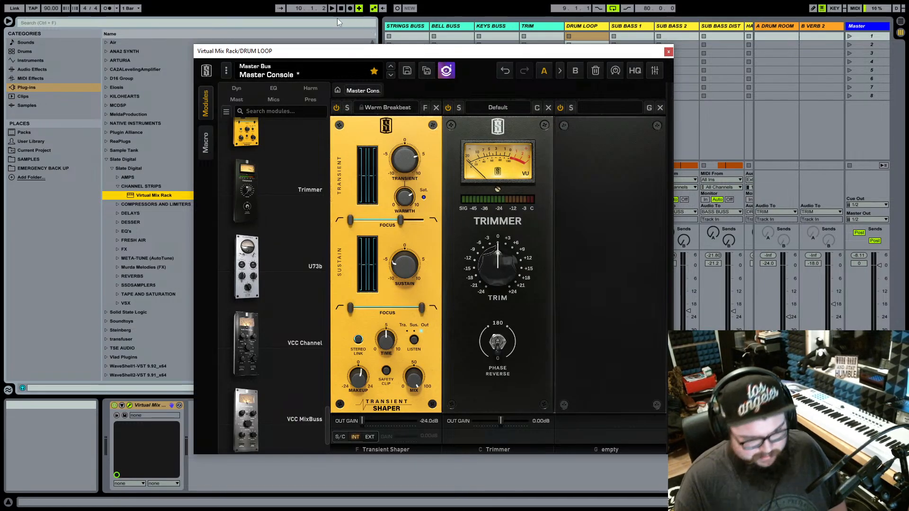
# While the loop plays, reduce the Transient Shaper's Mix to about 34 and lower the DRUM LOOP volume to -12.0 dB.
pyautogui.press('space')
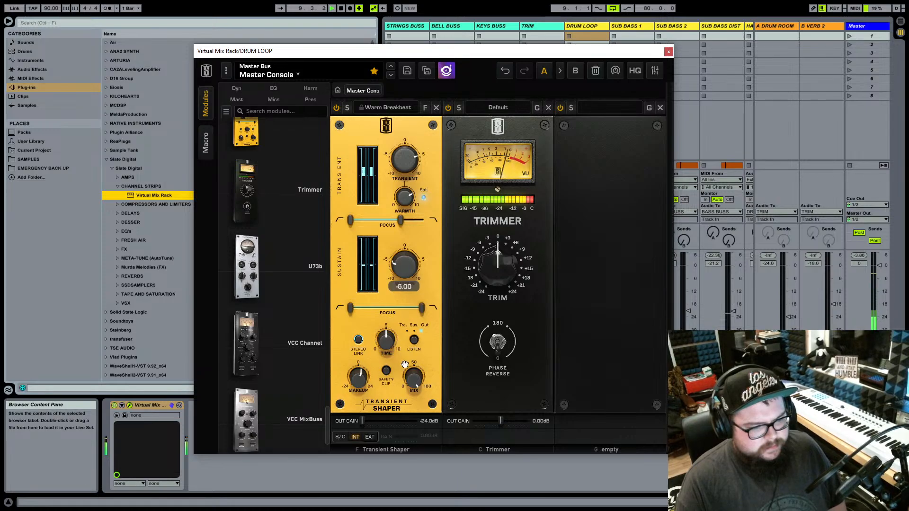
pyautogui.moveTo(415, 378); pyautogui.dragTo(411, 493)
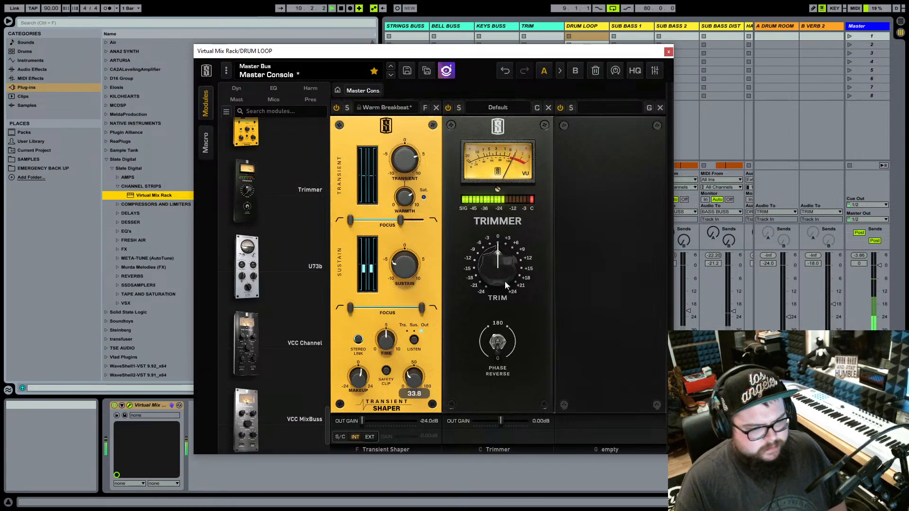
pyautogui.moveTo(557, 52); pyautogui.dragTo(415, 21)
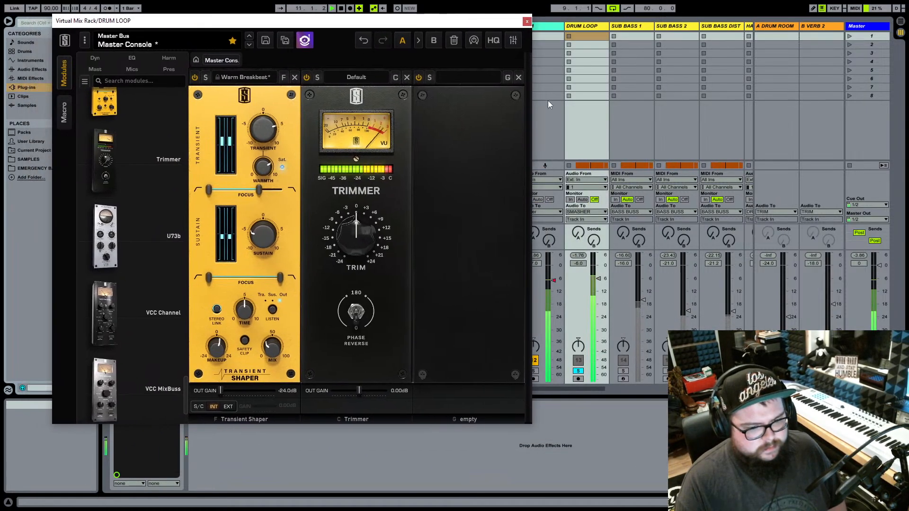
pyautogui.moveTo(579, 263); pyautogui.dragTo(598, 291)
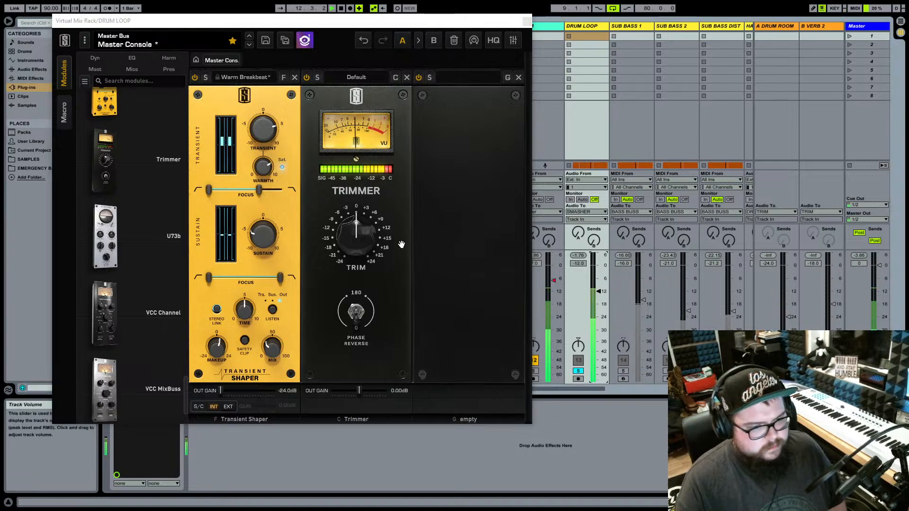
# Try the Transient Shaper's Mix at 37.2 and 52.0, and audition its Break That Beat preset.
pyautogui.moveTo(274, 349); pyautogui.dragTo(271, 363)
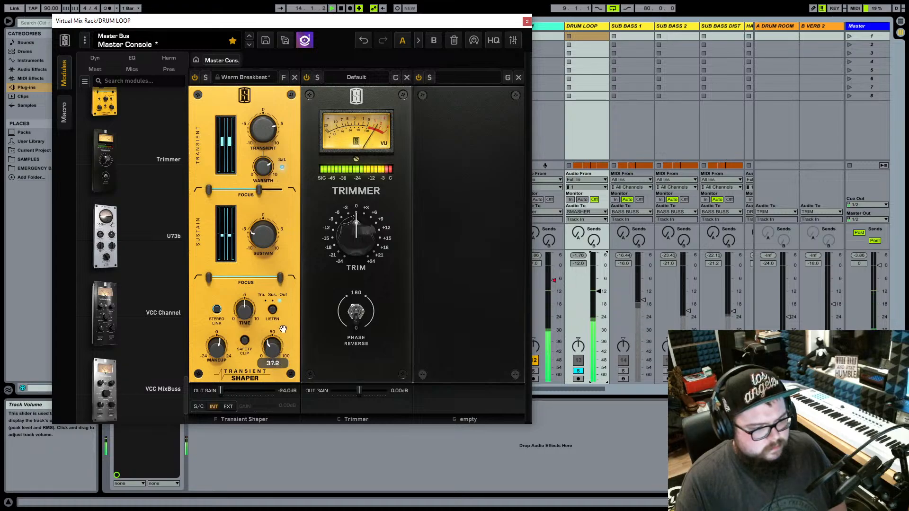
pyautogui.moveTo(290, 323); pyautogui.dragTo(296, 318)
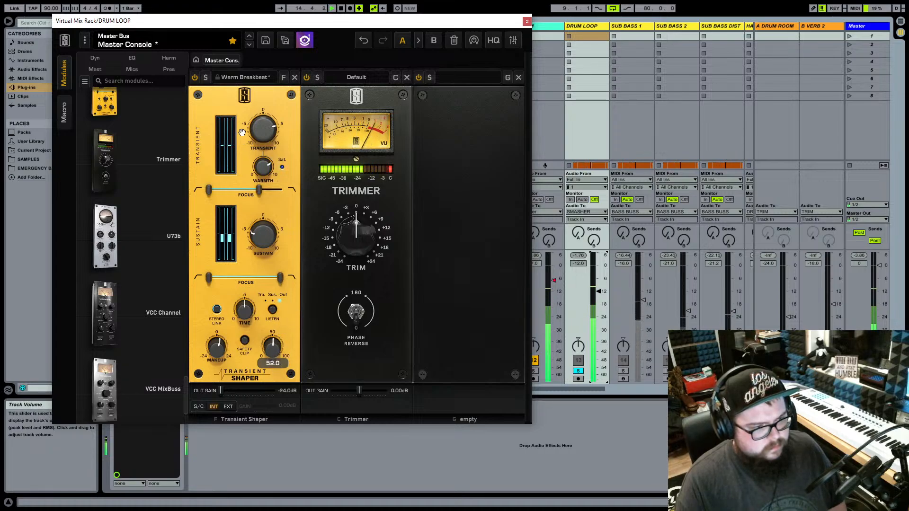
pyautogui.click(241, 80)
pyautogui.click(249, 154)
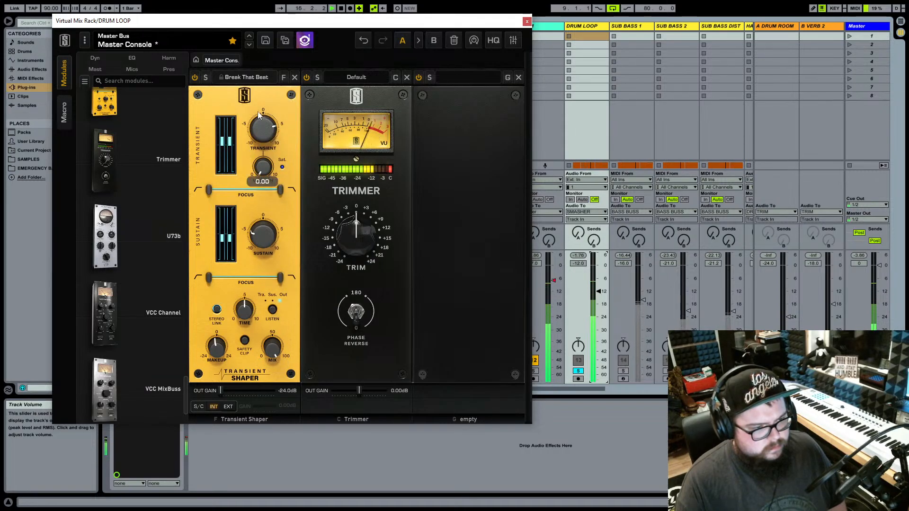
# Unsolo DRUM LOOP, audition the Transient Fat preset and switch the Transient Shaper to The Wall preset.
pyautogui.click(579, 370)
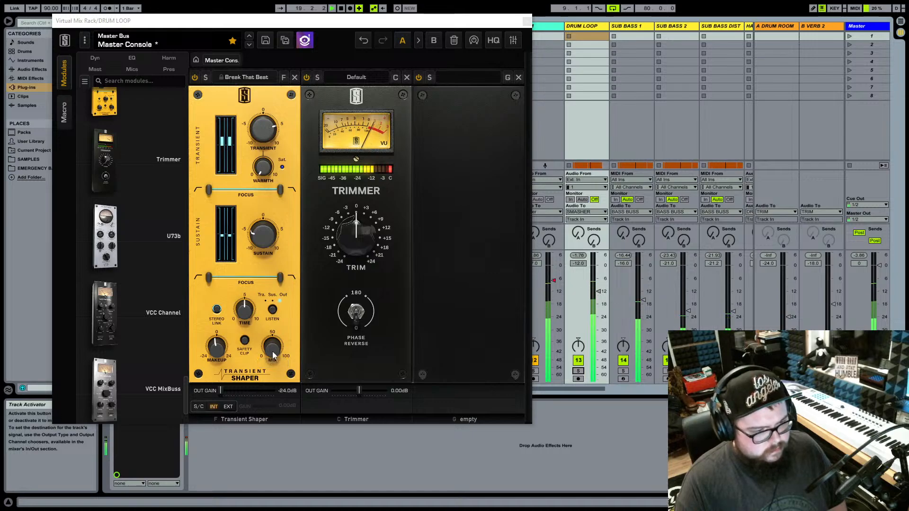
pyautogui.click(258, 77)
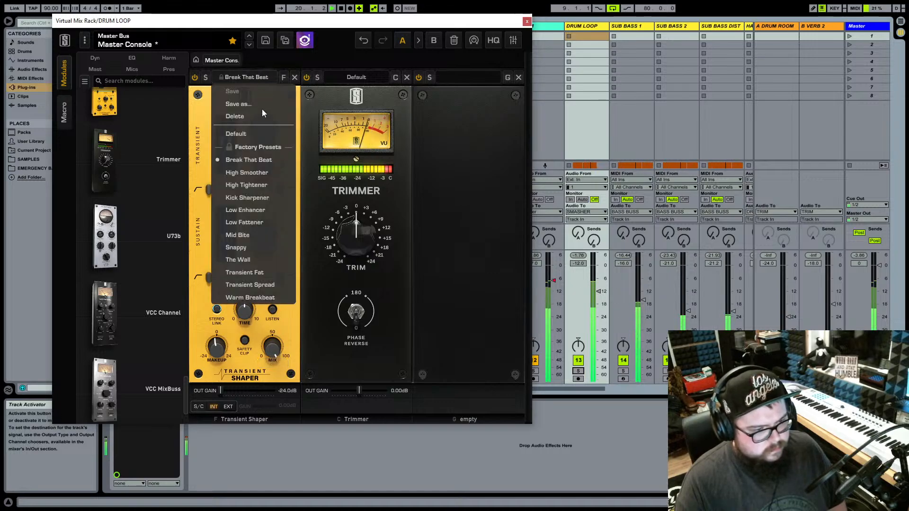
pyautogui.click(250, 274)
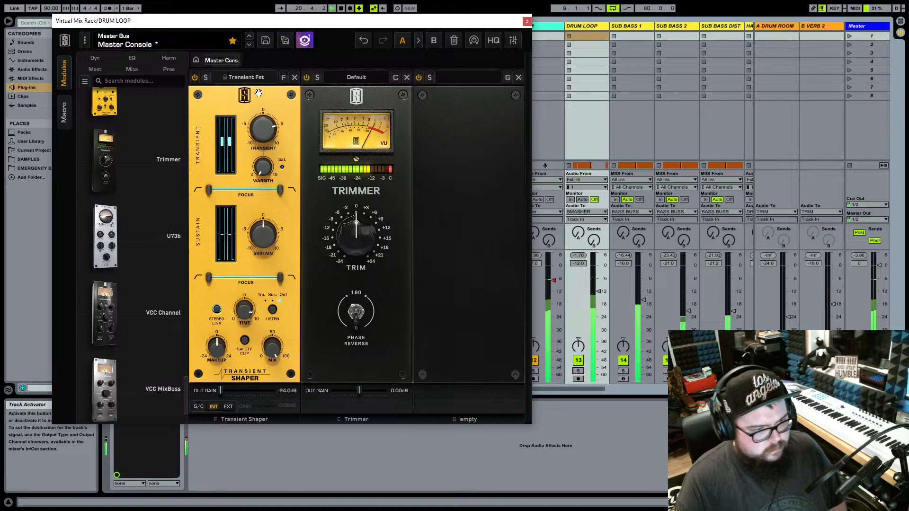
pyautogui.click(255, 78)
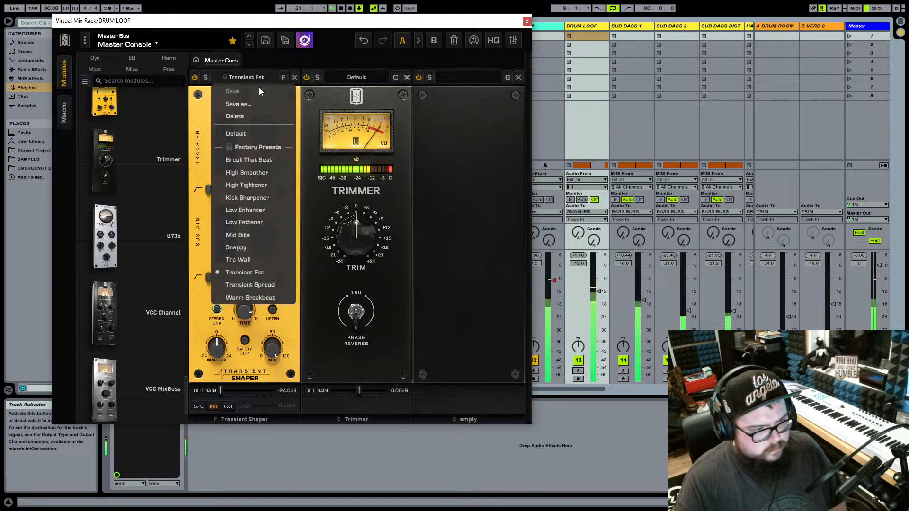
pyautogui.click(253, 263)
pyautogui.press('space')
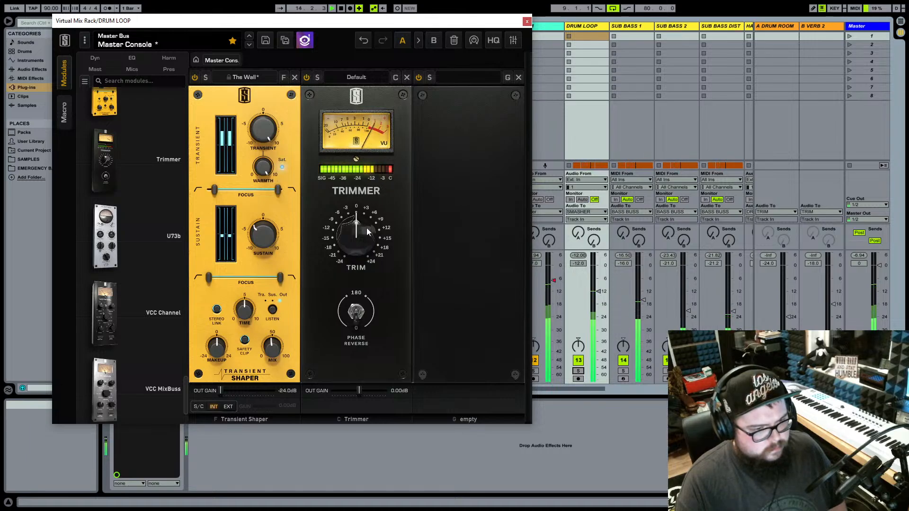
# Turn the Trimmer's Trim down slightly and set the Transient Shaper's Mix to about 87.
pyautogui.moveTo(364, 232)
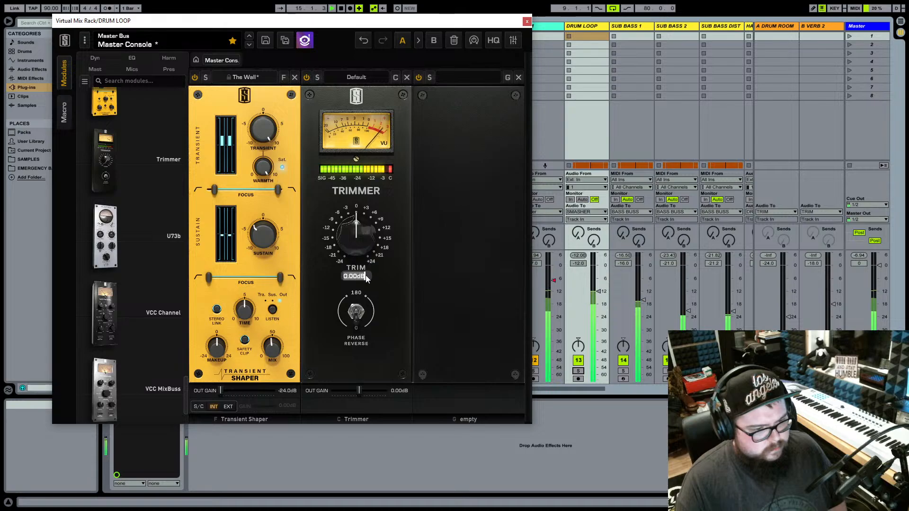
pyautogui.scroll(-1, 366, 279)
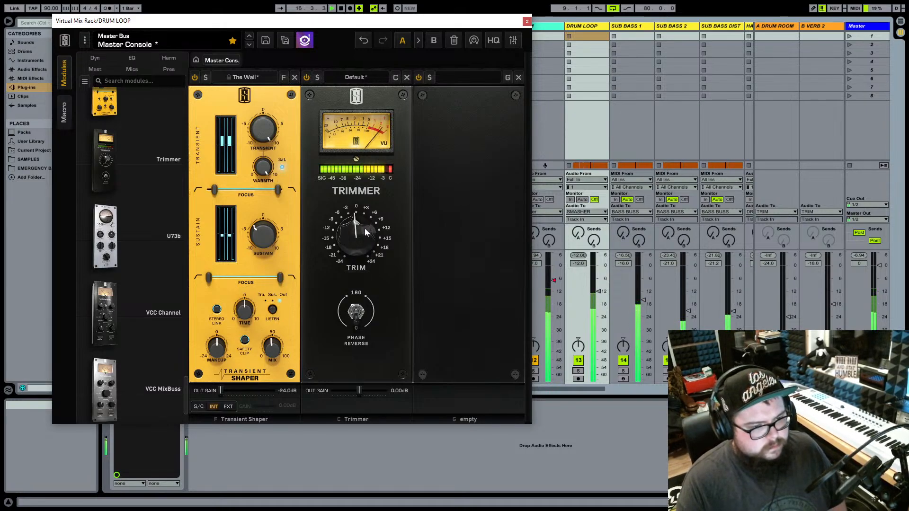
pyautogui.moveTo(365, 228)
pyautogui.moveTo(280, 349)
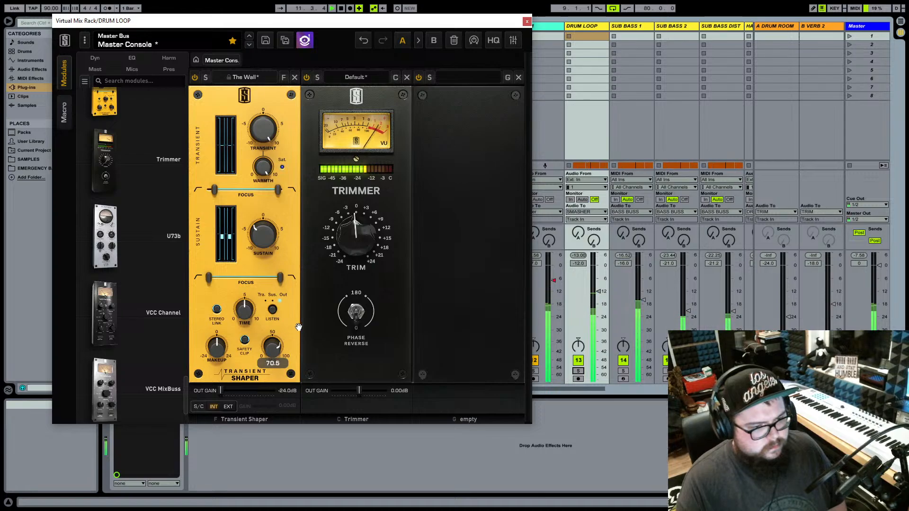
pyautogui.moveTo(280, 348); pyautogui.dragTo(287, 336)
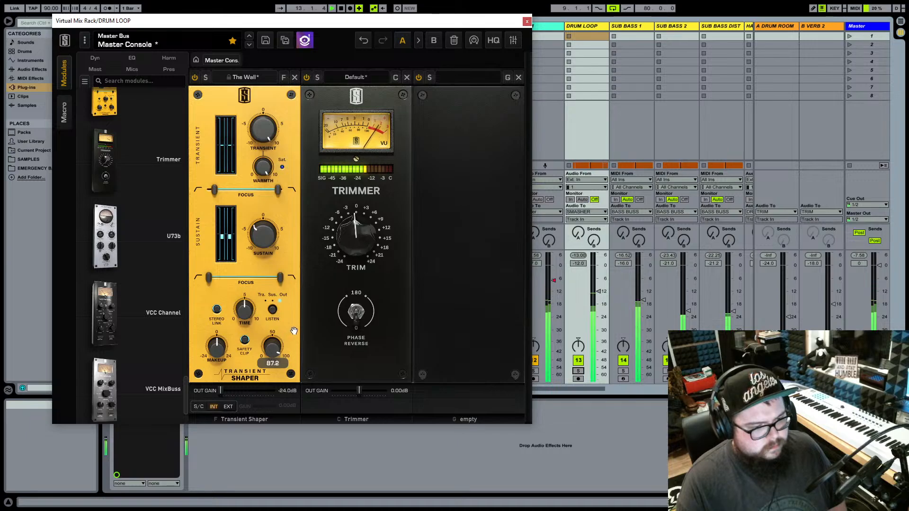
# Insert the AirEQ Earth module between the Transient Shaper and the Trimmer in the DRUM LOOP's Virtual Mix Rack.
pyautogui.scroll(5, 110, 196)
pyautogui.scroll(10, 111, 195)
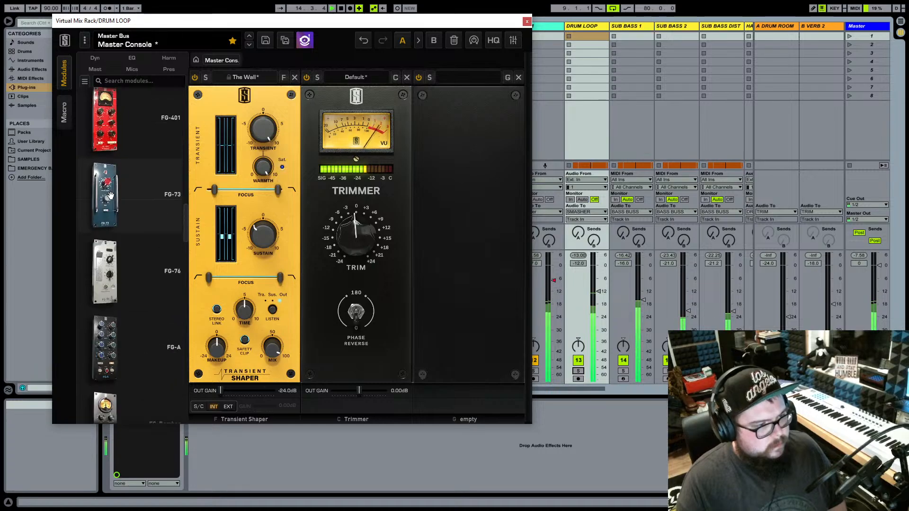
pyautogui.scroll(10, 113, 196)
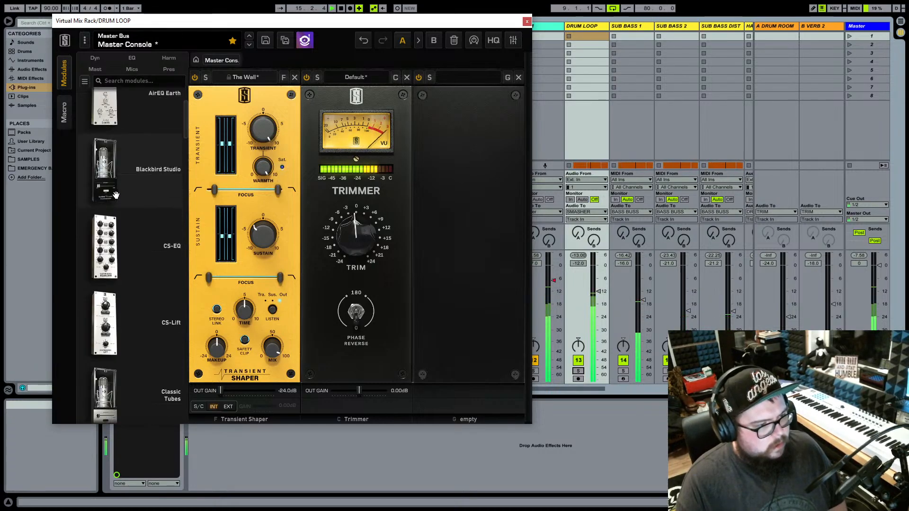
pyautogui.scroll(-5, 118, 196)
pyautogui.scroll(6, 119, 196)
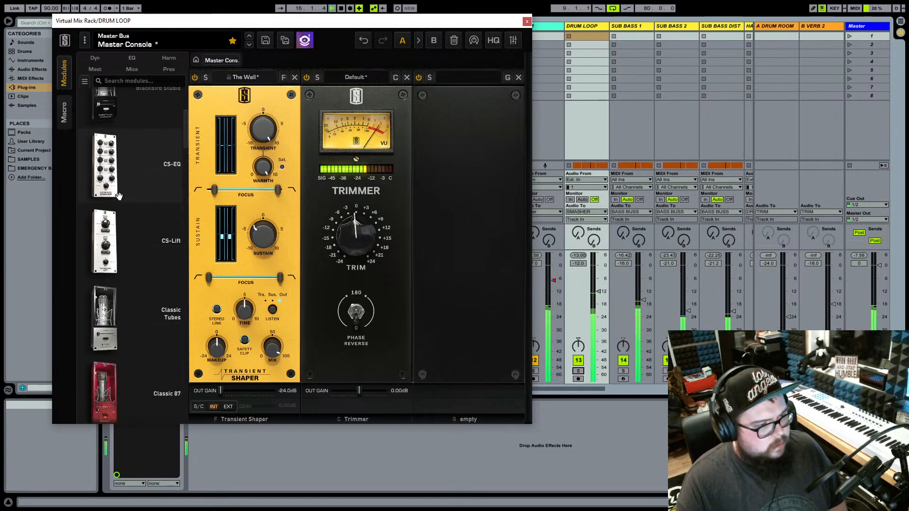
pyautogui.moveTo(135, 200); pyautogui.dragTo(360, 178)
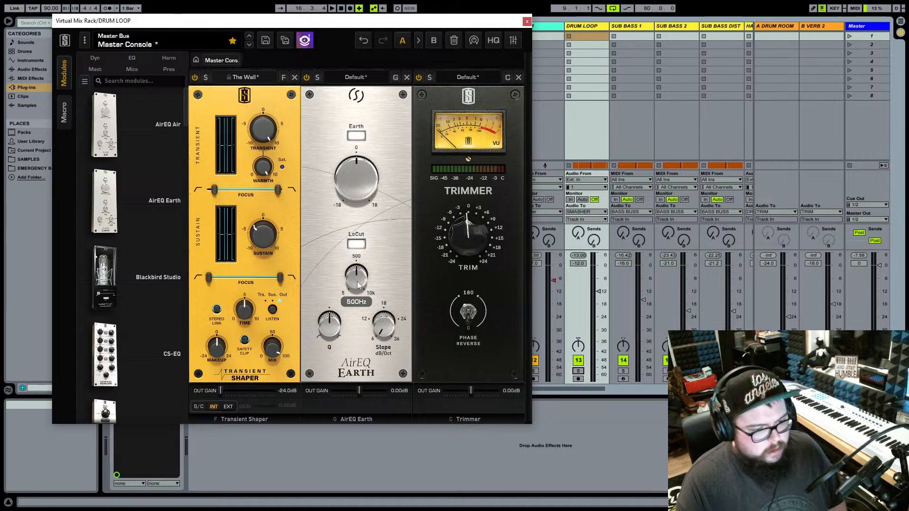
# Set the AirEQ Earth's frequency to 80 Hz, start playback and raise its Q to about 0.93.
pyautogui.write('80')
pyautogui.press('Return')
pyautogui.press('space')
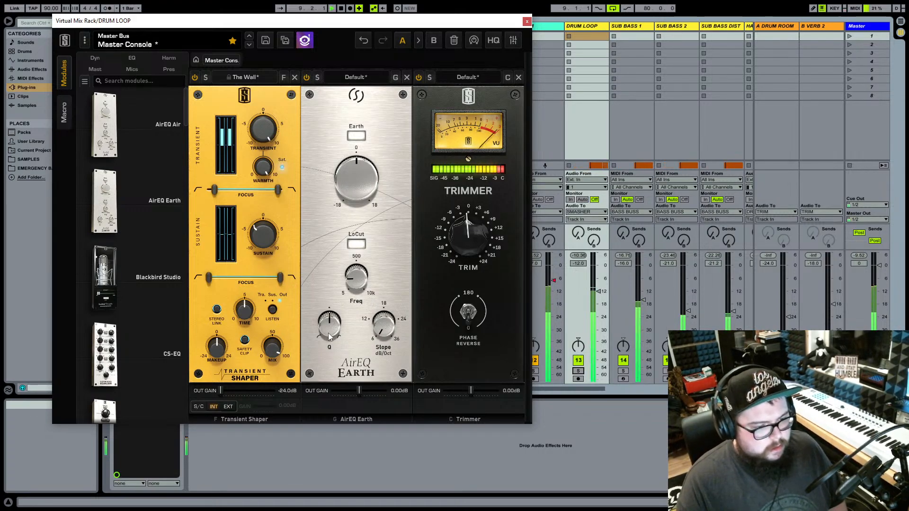
pyautogui.moveTo(337, 335); pyautogui.dragTo(338, 325)
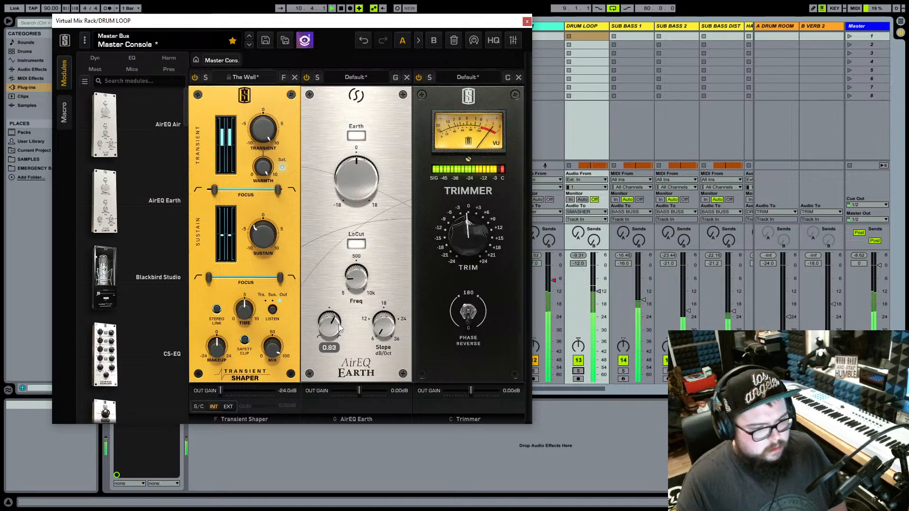
pyautogui.moveTo(475, 240)
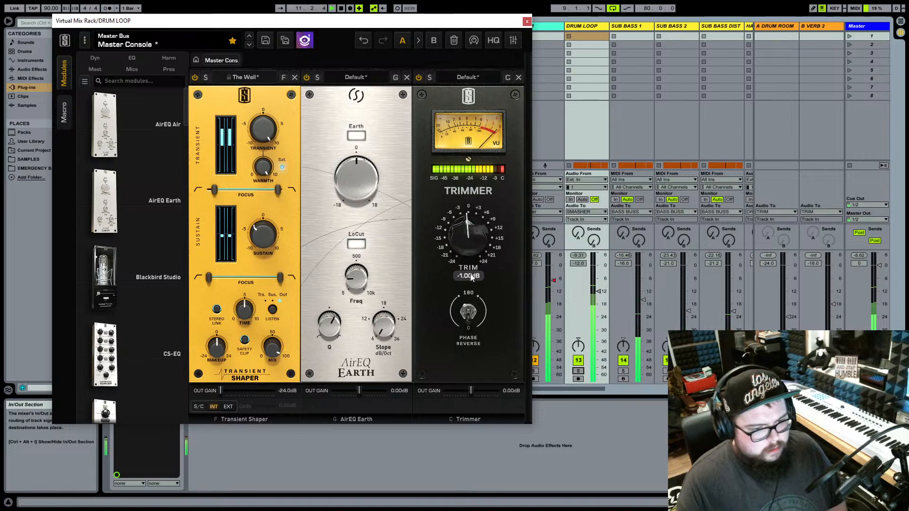
pyautogui.moveTo(360, 120)
pyautogui.mouseDown()
pyautogui.moveTo(251, 123)
pyautogui.moveTo(257, 112)
pyautogui.moveTo(366, 114)
pyautogui.mouseUp()
# Browse the remaining rack modules and set the Trimmer's Trim to -3 dB.
pyautogui.scroll(-10, 157, 126)
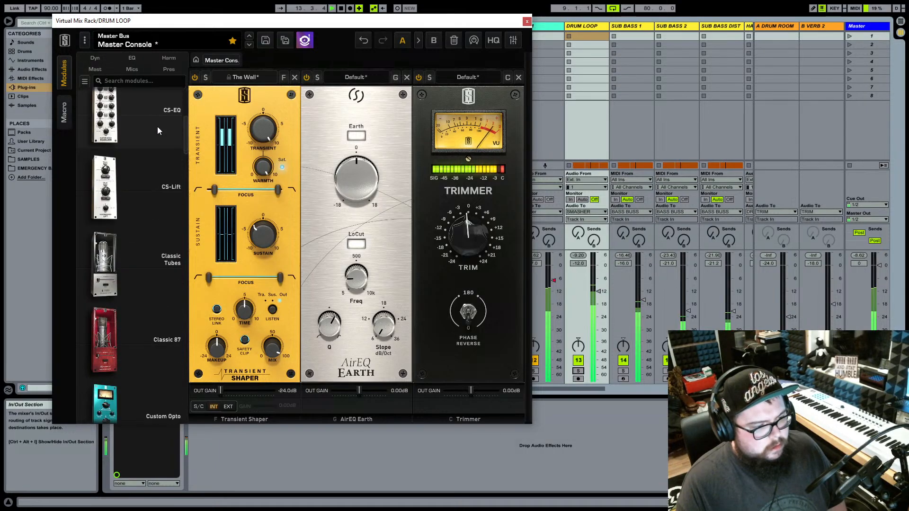
pyautogui.scroll(-10, 157, 127)
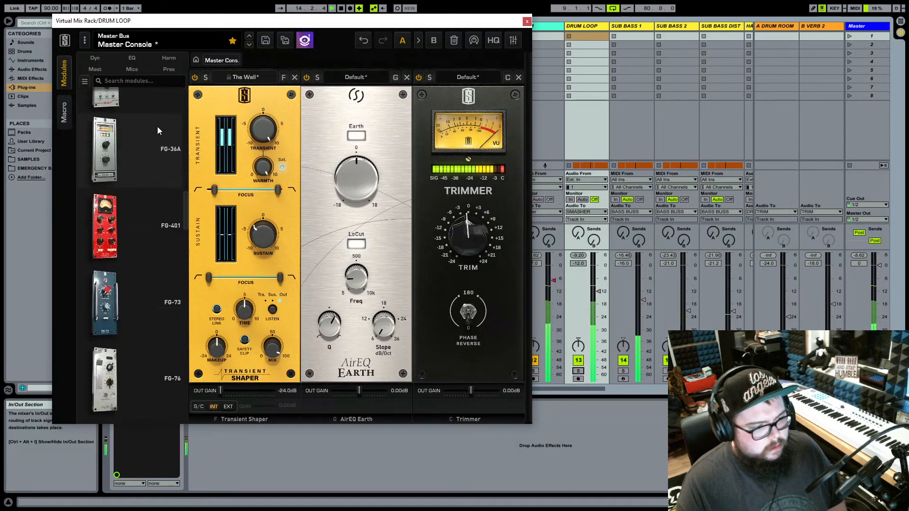
pyautogui.scroll(-10, 126, 151)
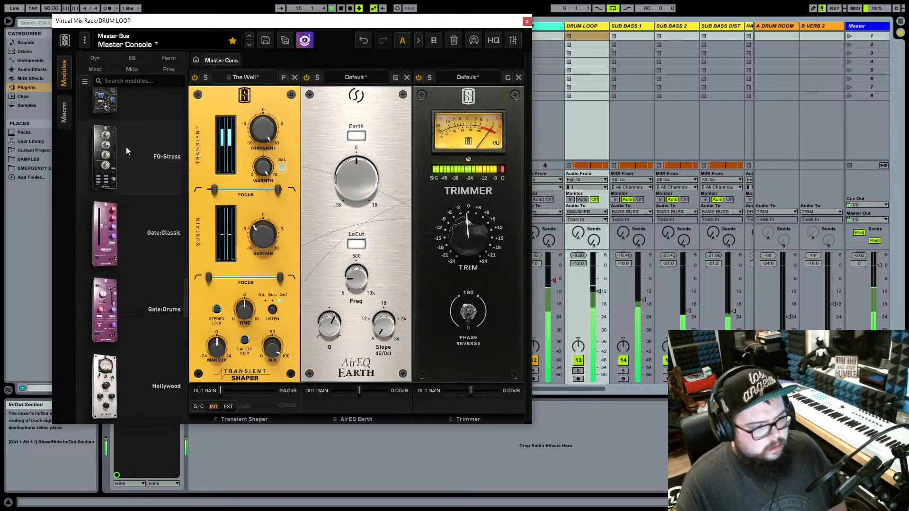
pyautogui.scroll(-3, 126, 151)
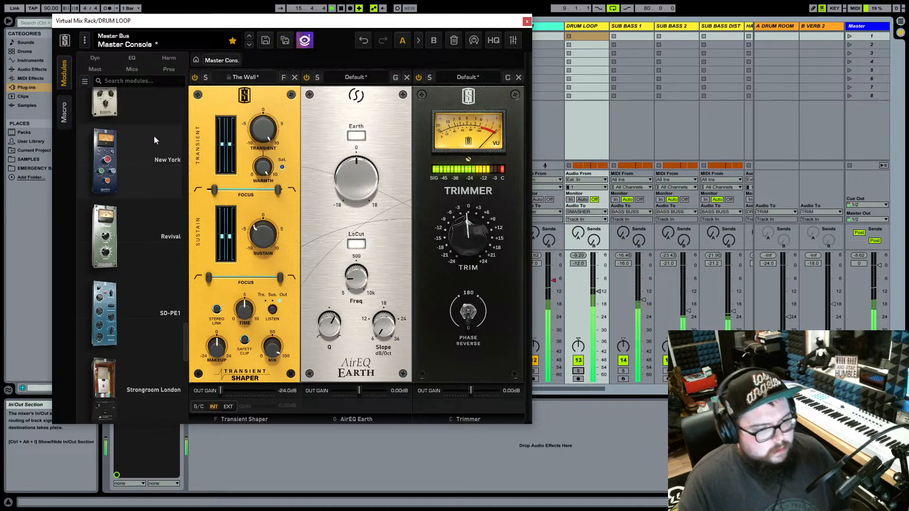
pyautogui.moveTo(460, 242)
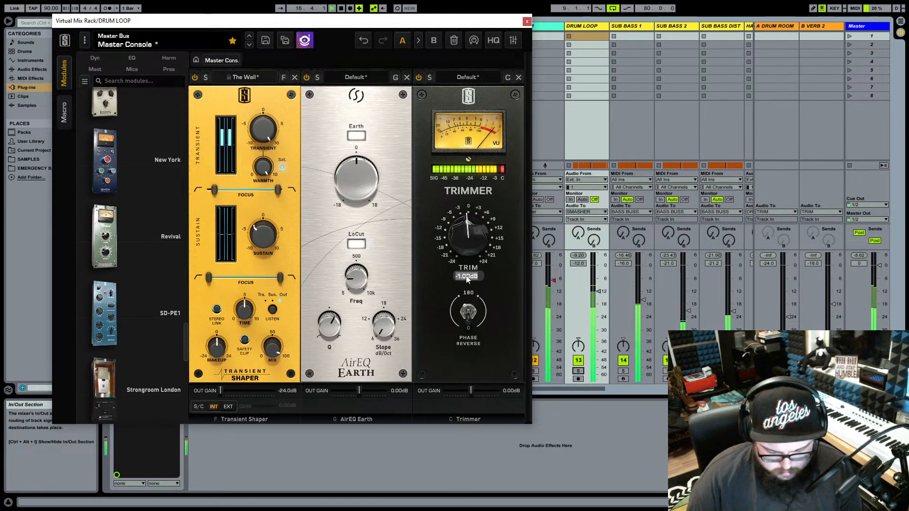
pyautogui.write('-3')
pyautogui.press('Return')
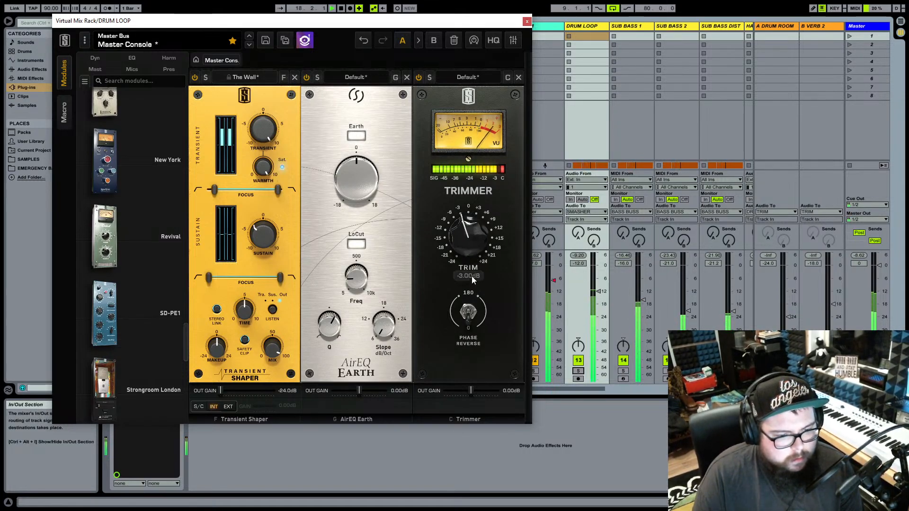
# Try the Trimmer ahead of the Transient Shaper and return it to the end of the rack chain.
pyautogui.scroll(-1, 472, 280)
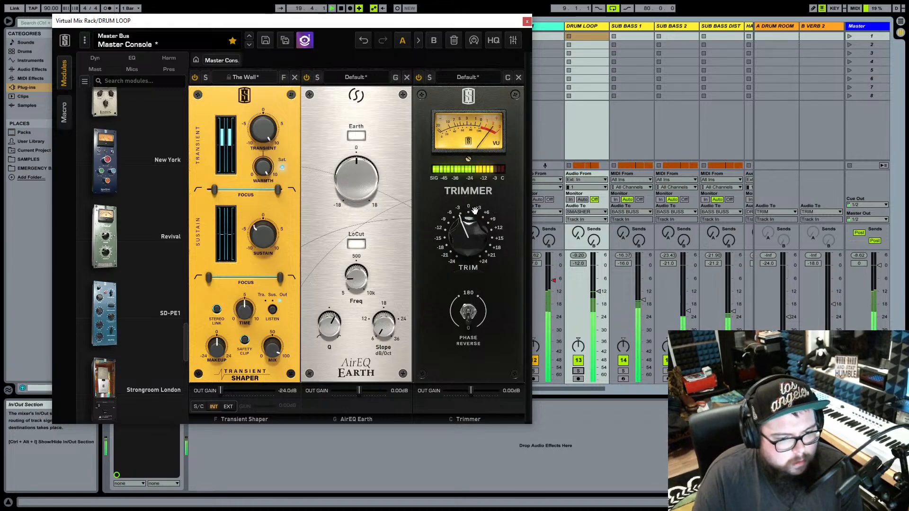
pyautogui.moveTo(472, 103); pyautogui.dragTo(246, 111)
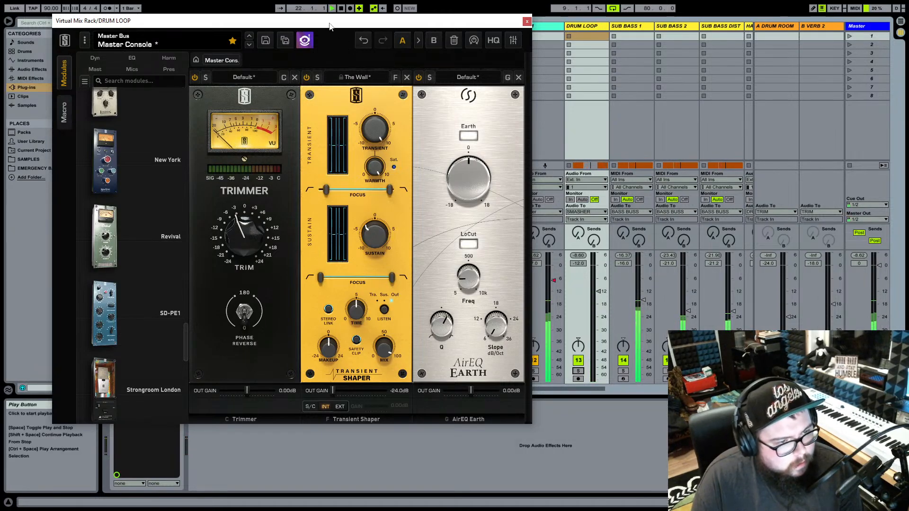
pyautogui.moveTo(330, 23); pyautogui.dragTo(368, 24)
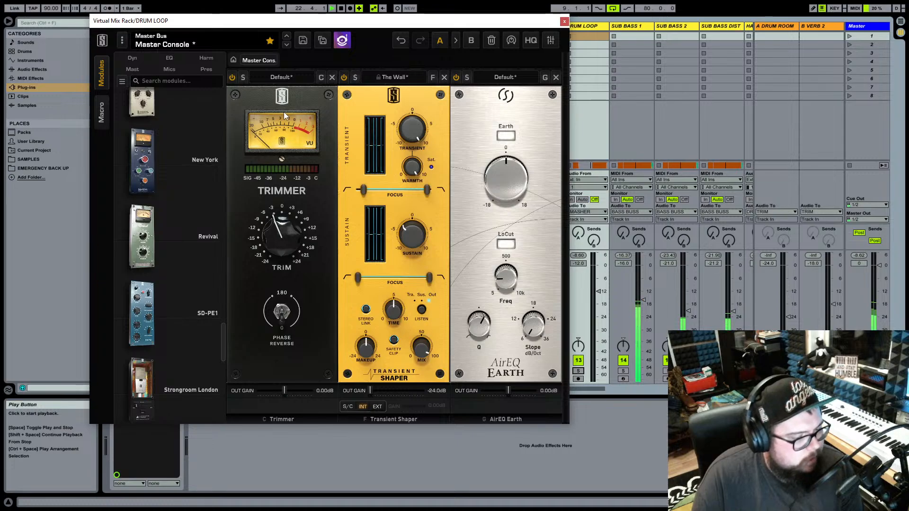
pyautogui.moveTo(274, 107); pyautogui.dragTo(462, 117)
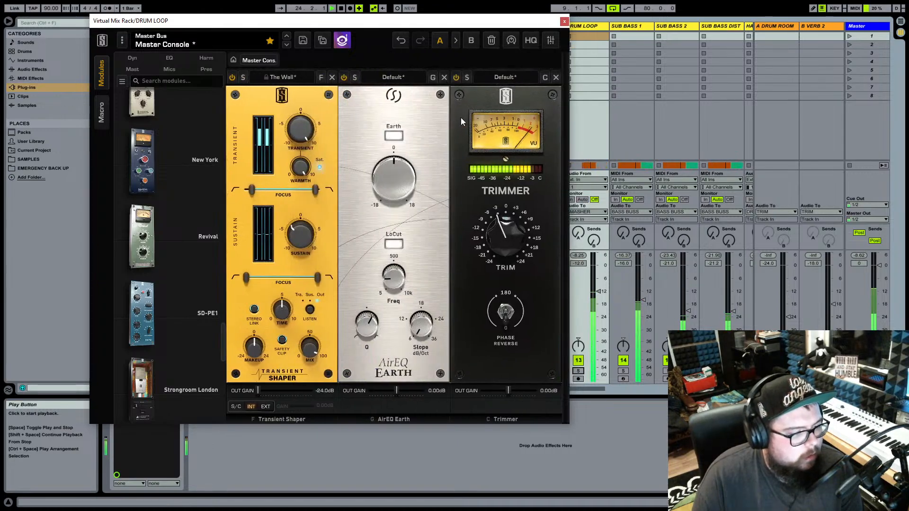
# Close the Virtual Mix Rack and raise the DRUM LOOP volume to -5.0 dB.
pyautogui.click(565, 22)
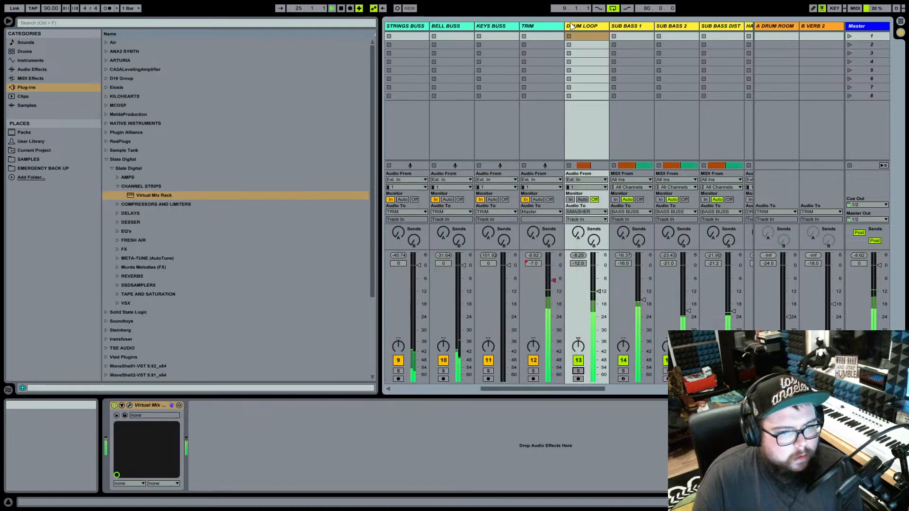
pyautogui.moveTo(599, 291); pyautogui.dragTo(599, 280)
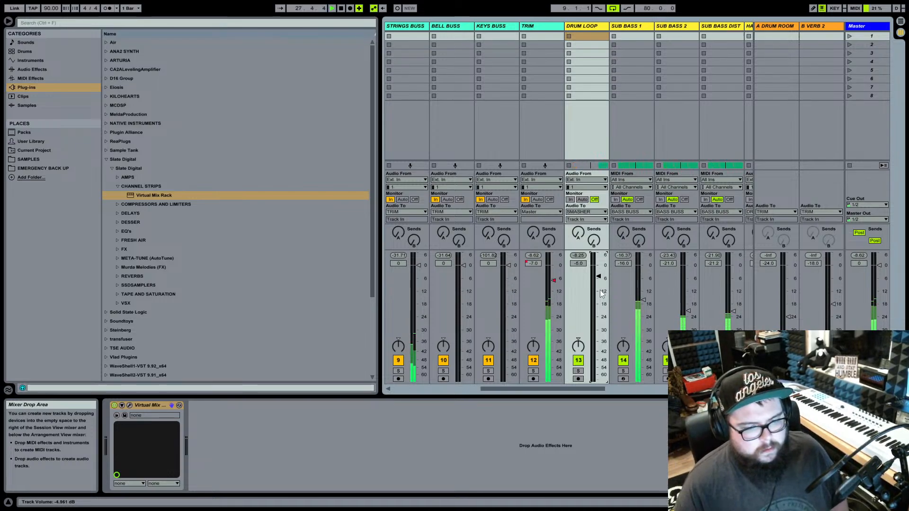
pyautogui.press('Tab')
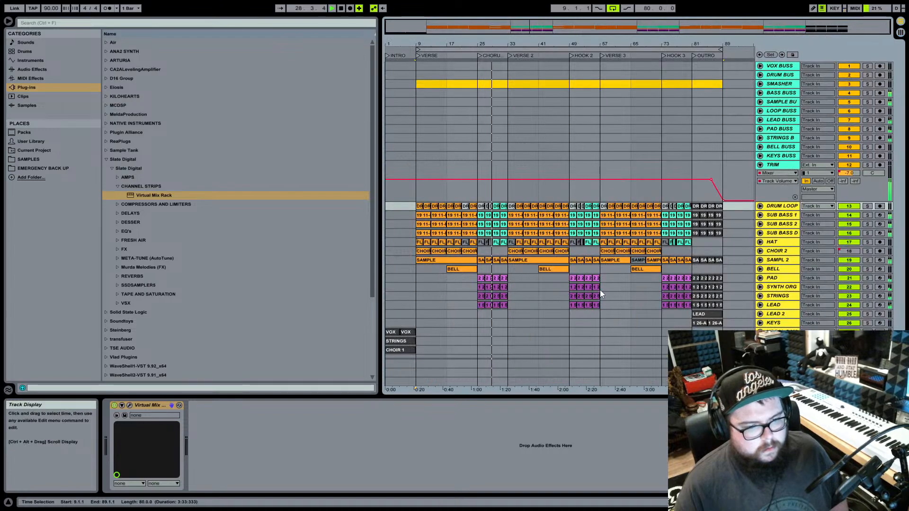
pyautogui.press('Tab')
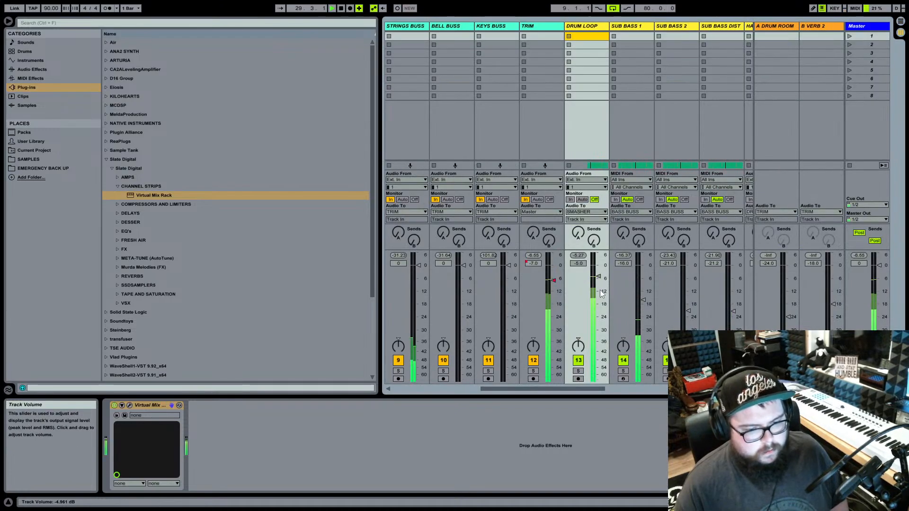
# Load Slate Digital's Inf EQ on DRUM LOOP after the Virtual Mix Rack.
pyautogui.click(118, 231)
pyautogui.click(124, 232)
pyautogui.doubleClick(143, 240)
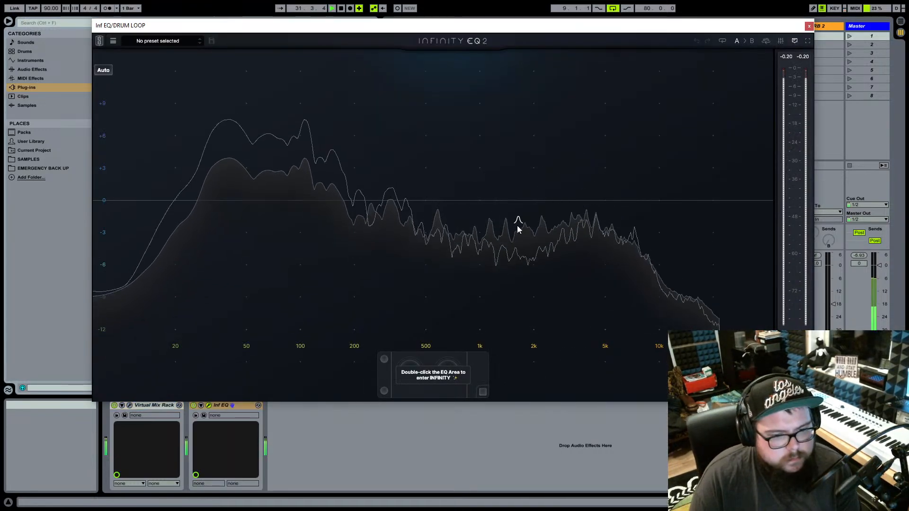
# Add a flat-topped bell band in Infinity EQ and shape it into a wide cut of about -2.55 dB at 4.19 kHz.
pyautogui.click(522, 198)
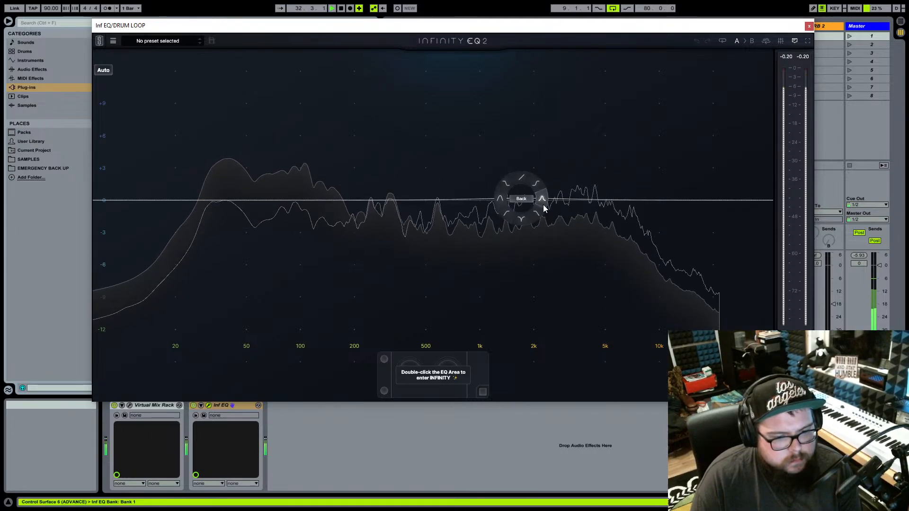
pyautogui.click(542, 198)
pyautogui.moveTo(527, 201); pyautogui.dragTo(525, 139)
pyautogui.moveTo(563, 209); pyautogui.dragTo(561, 217)
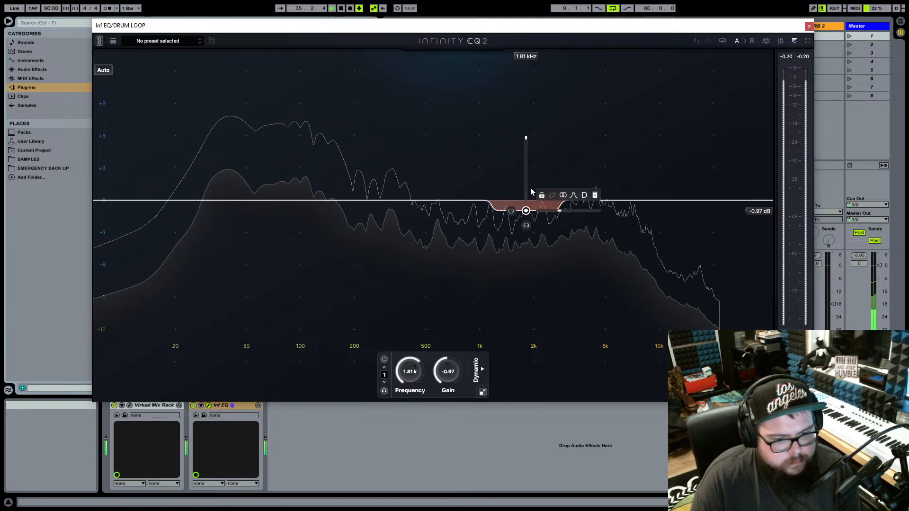
pyautogui.moveTo(530, 187); pyautogui.dragTo(622, 237)
pyautogui.moveTo(585, 211); pyautogui.dragTo(594, 212)
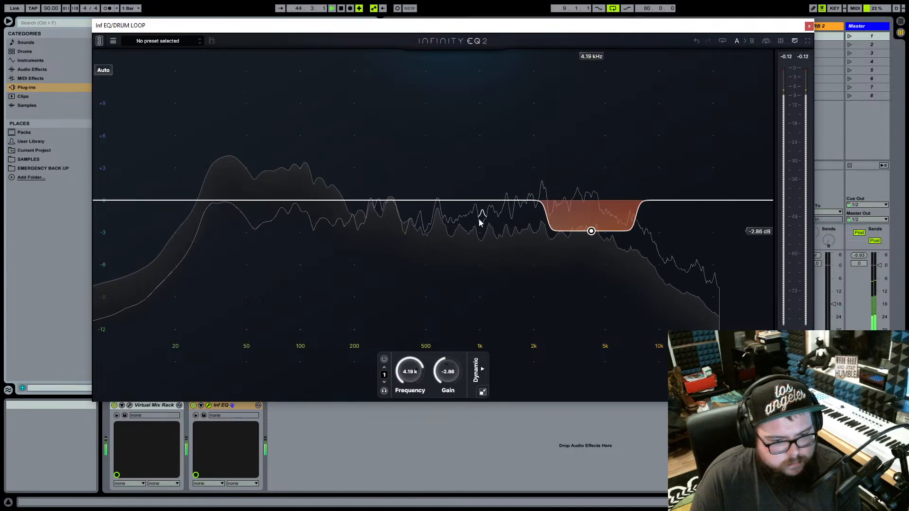
pyautogui.moveTo(594, 234); pyautogui.dragTo(593, 230)
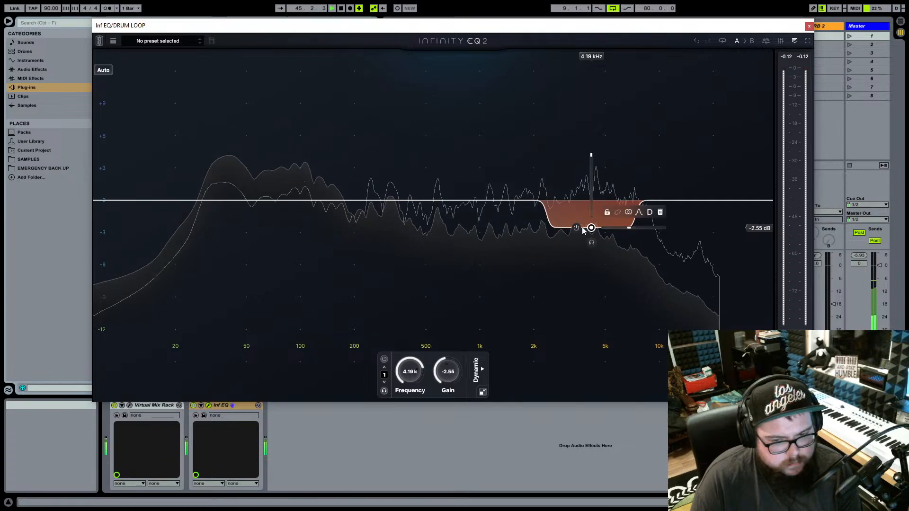
# Close the equalizer window and compare the drum loop with Inf EQ bypassed and re-enabled.
pyautogui.click(810, 26)
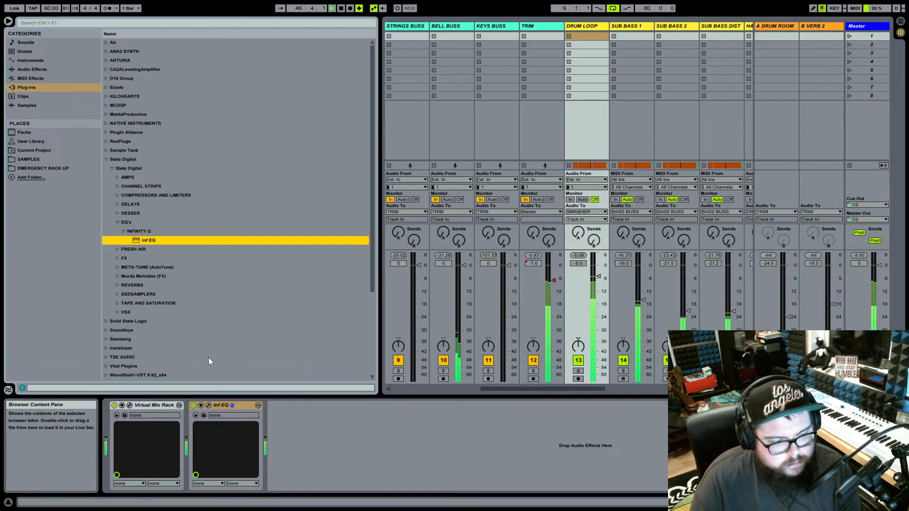
pyautogui.click(193, 406)
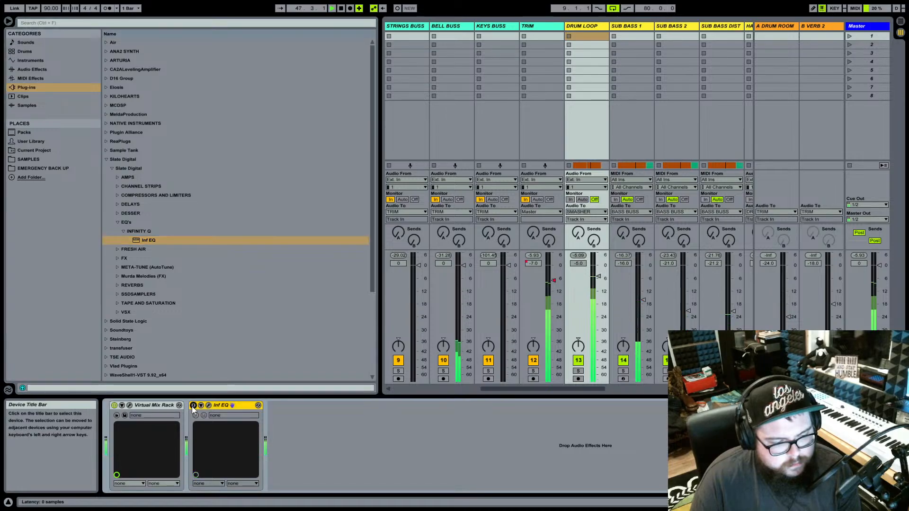
pyautogui.click(193, 406)
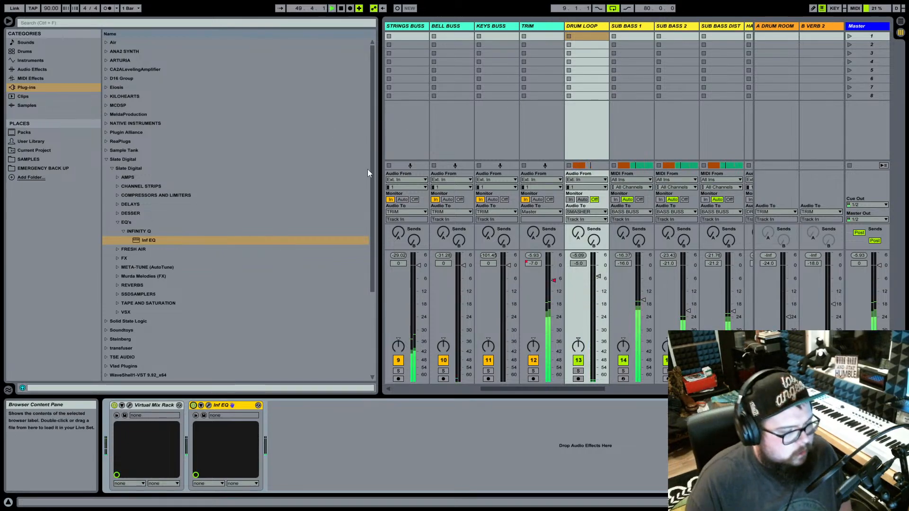
# Select the DRUM BUS track and play the beat briefly from bar 9 to check the buss levels.
pyautogui.click(586, 26)
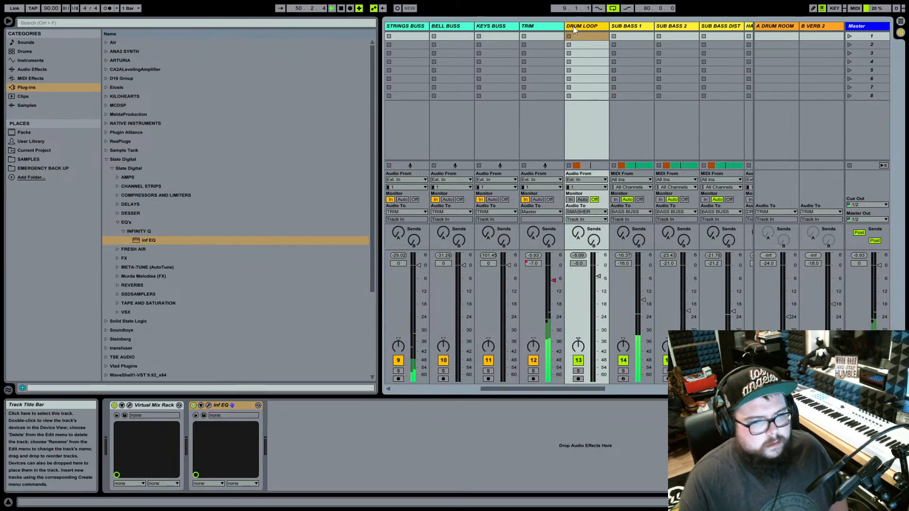
pyautogui.hscroll(-6, 584, 29)
pyautogui.press('space')
pyautogui.click(459, 27)
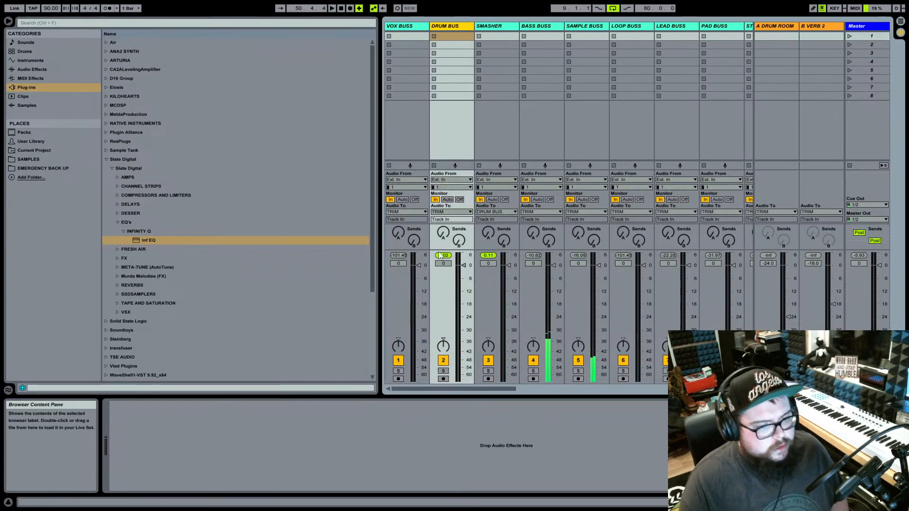
pyautogui.press('space')
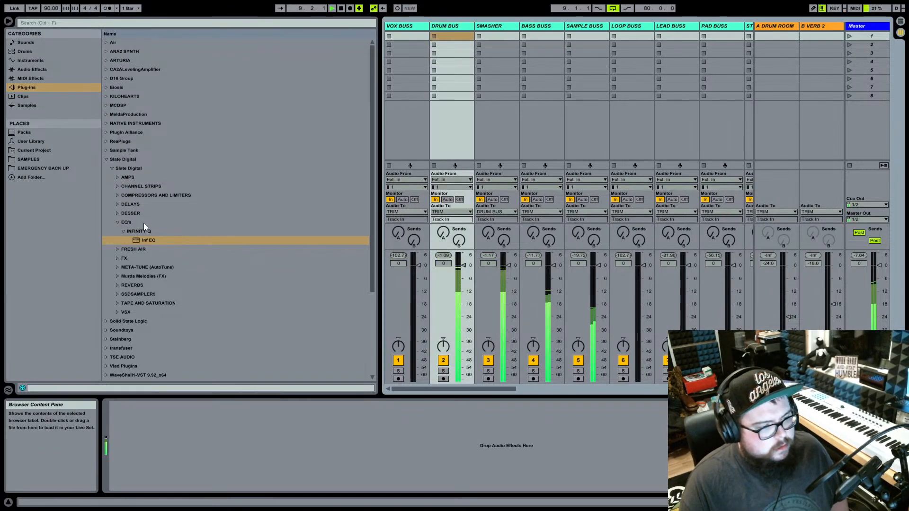
pyautogui.press('space')
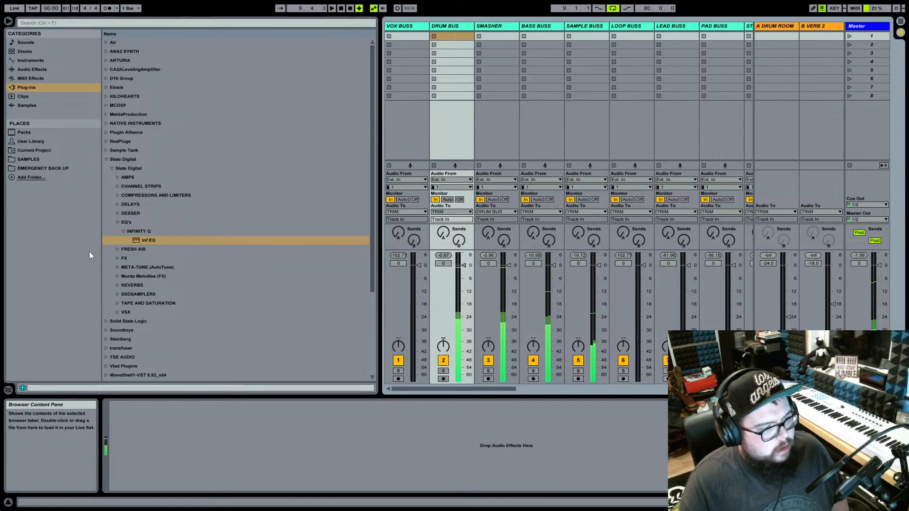
# Load the DRUM BUSS (SECRET SAUCE) rack from the user library's drum presets onto DRUM BUS and close its Virtual Mix Rack window.
pyautogui.click(31, 141)
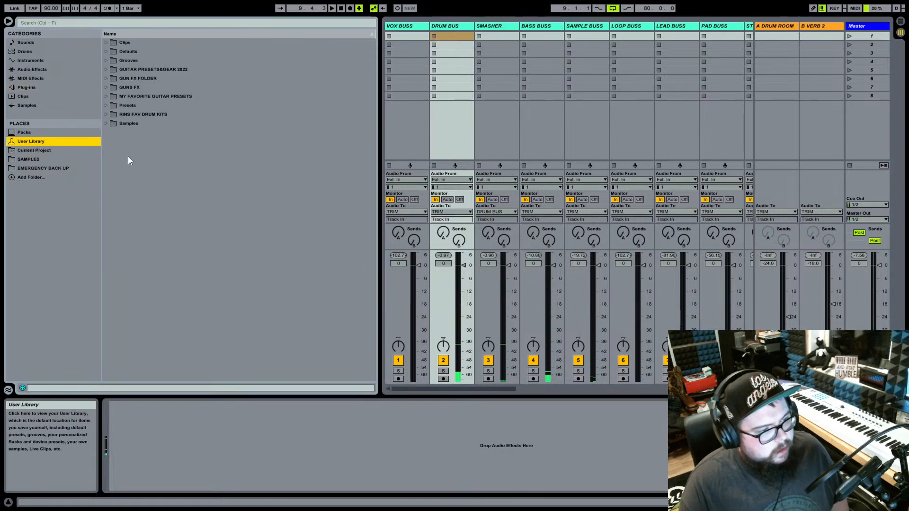
pyautogui.click(107, 115)
pyautogui.click(107, 106)
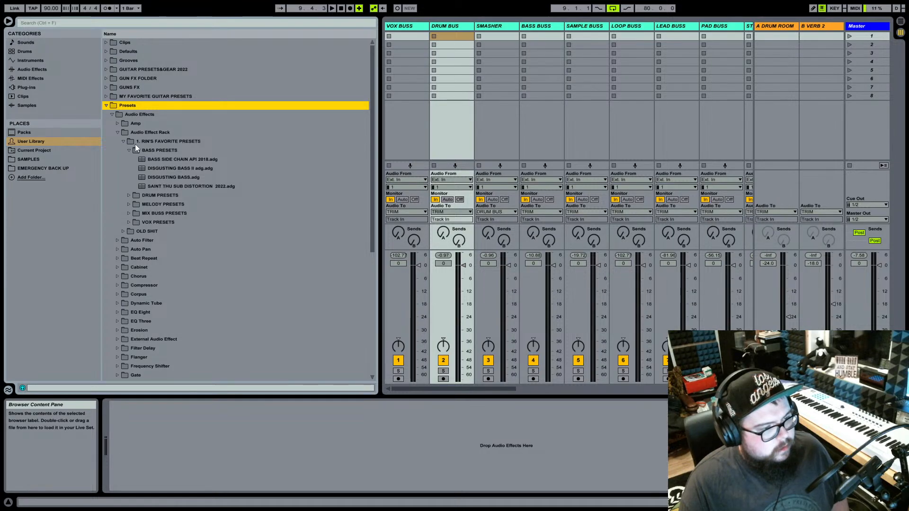
pyautogui.click(137, 196)
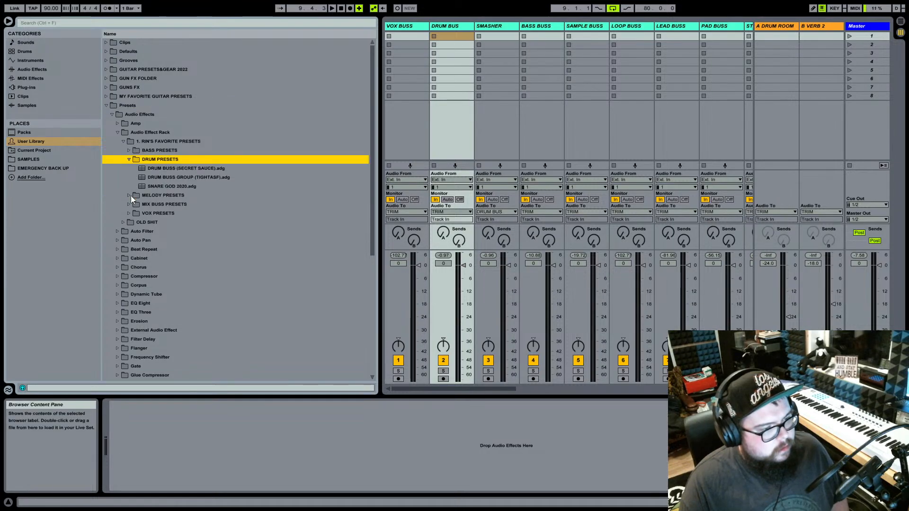
pyautogui.click(163, 171)
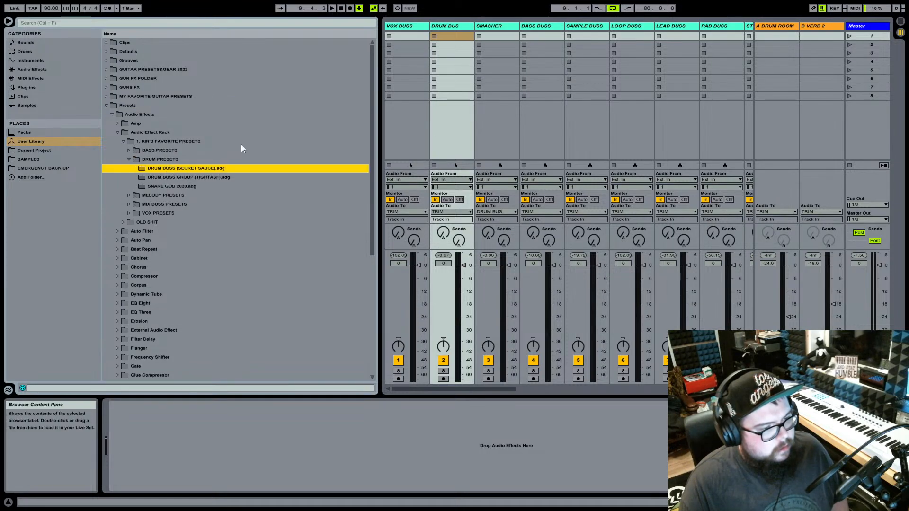
pyautogui.click(436, 29)
pyautogui.doubleClick(206, 164)
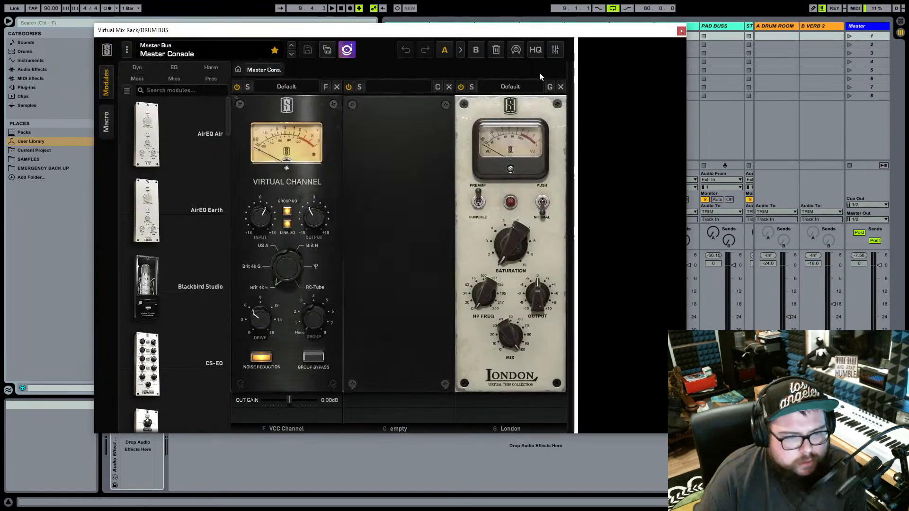
pyautogui.click(682, 31)
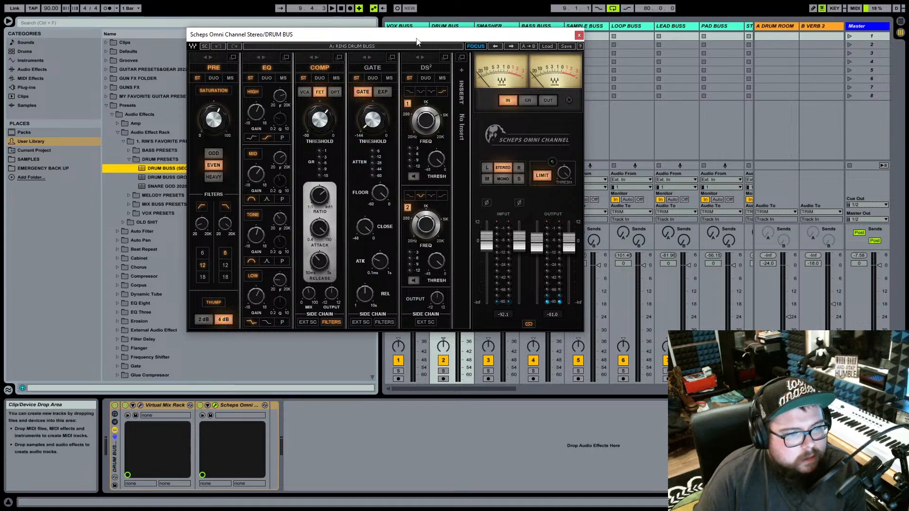
# Hide the browser, move the Scheps Omni Channel window aside and lower the DRUM LOOP track's volume to -17.5 dB.
pyautogui.moveTo(417, 43); pyautogui.dragTo(420, 179)
pyautogui.click(8, 22)
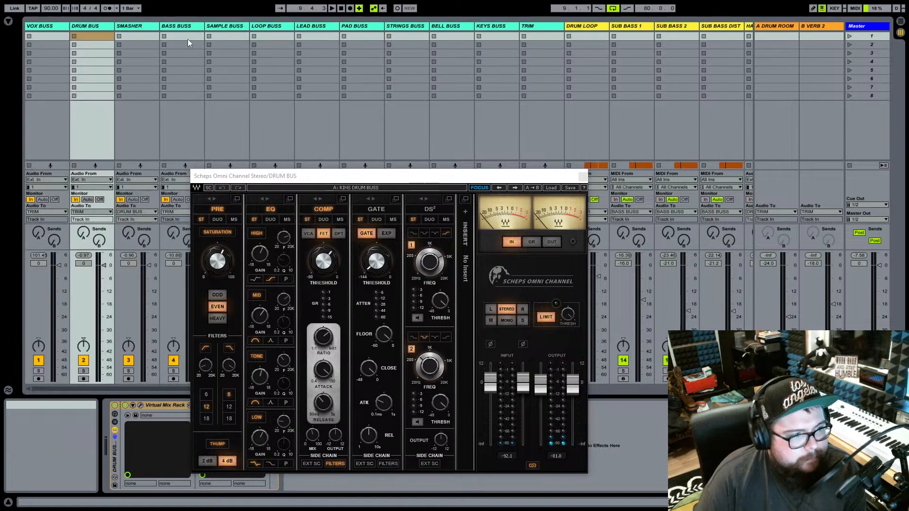
pyautogui.click(52, 28)
pyautogui.click(90, 27)
pyautogui.moveTo(311, 177); pyautogui.dragTo(449, 389)
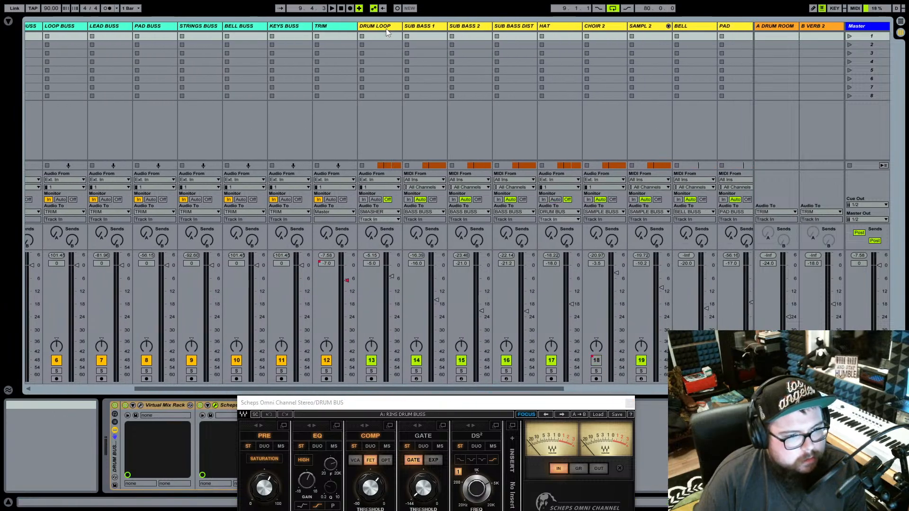
pyautogui.click(386, 29)
pyautogui.moveTo(392, 276); pyautogui.dragTo(391, 295)
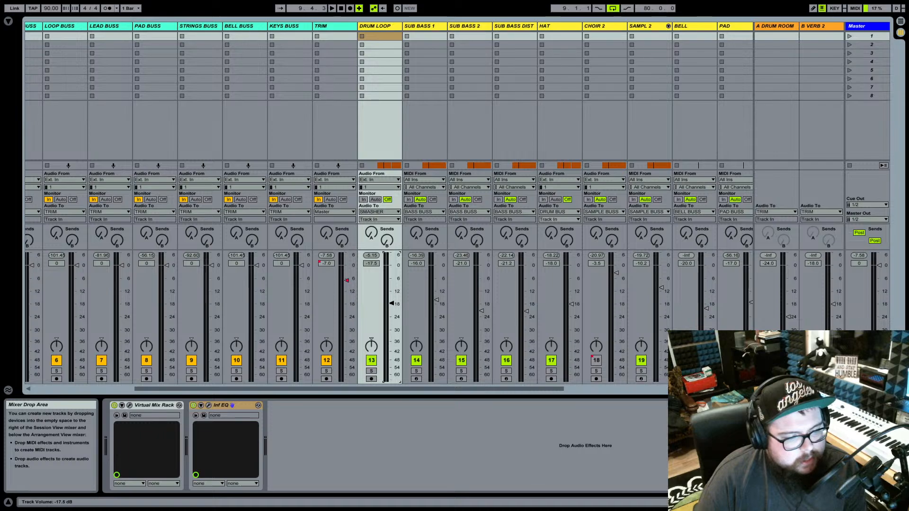
# Delete the VOX BUSS track and reposition the Scheps Omni Channel window over the mixer.
pyautogui.hscroll(-5, 52, 39)
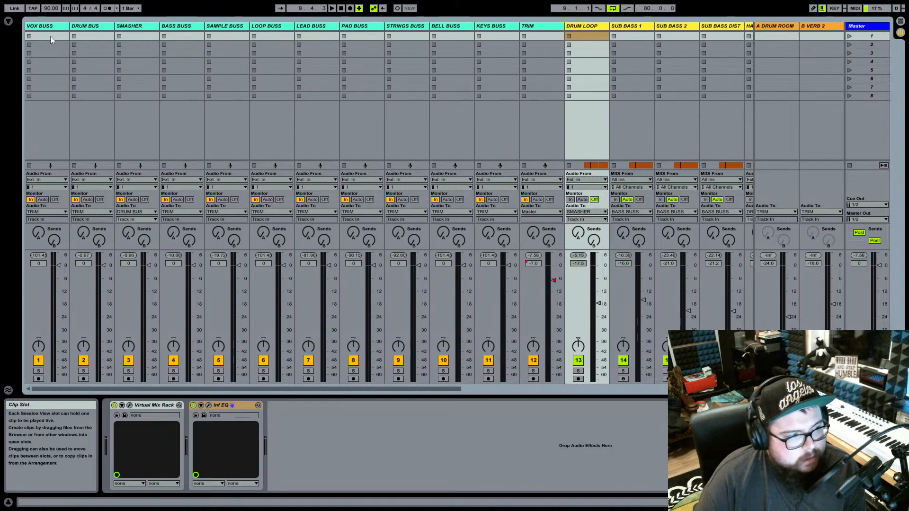
pyautogui.click(76, 26)
pyautogui.click(66, 26)
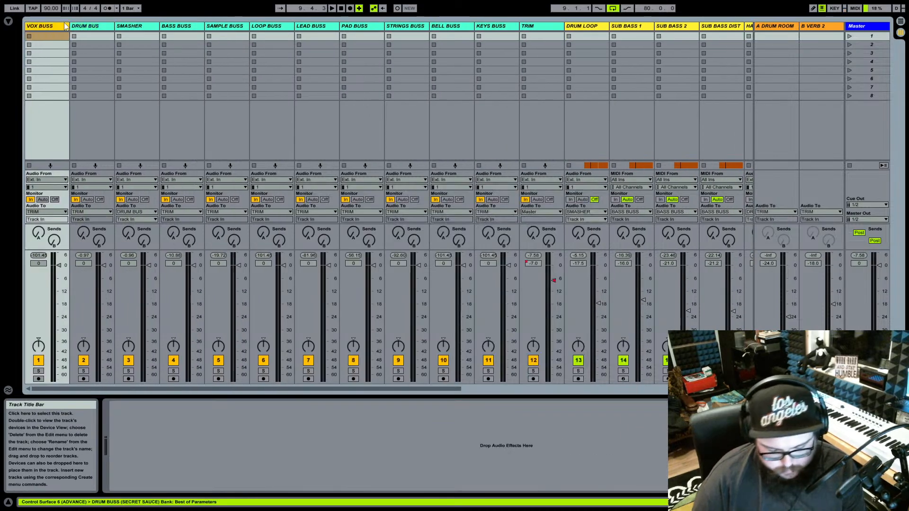
pyautogui.press('Delete')
pyautogui.moveTo(358, 195); pyautogui.dragTo(241, 81)
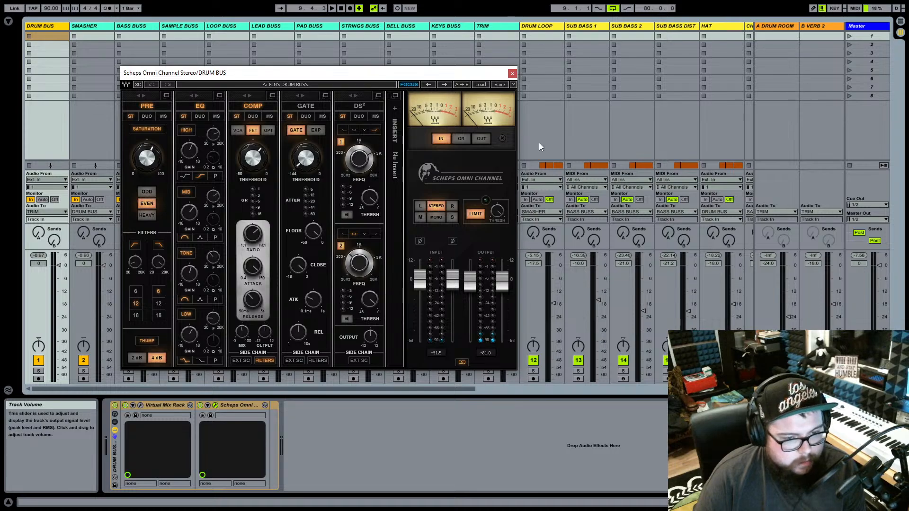
pyautogui.moveTo(490, 81); pyautogui.dragTo(486, 78)
# Play the beat while auditioning Scheps Omni Channel's saturation modes, settling on HEAVY with THUMP at 4 dB.
pyautogui.click(333, 8)
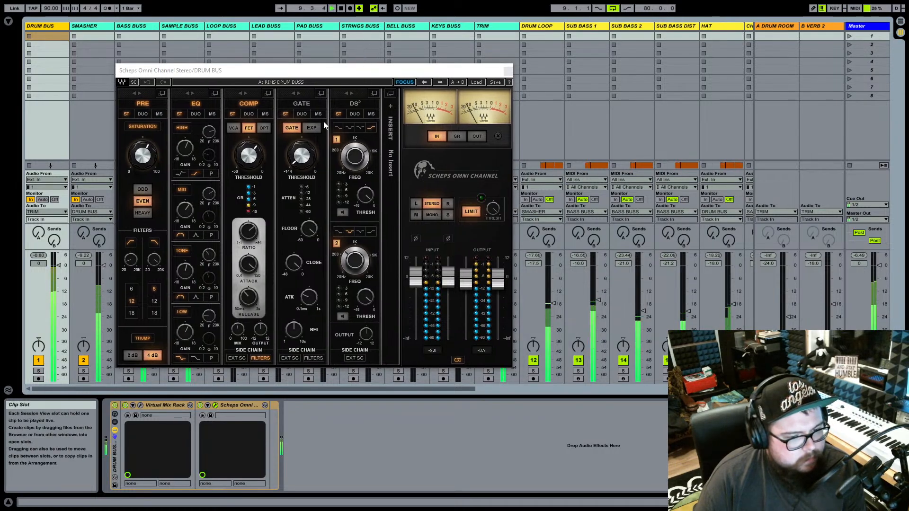
pyautogui.click(116, 408)
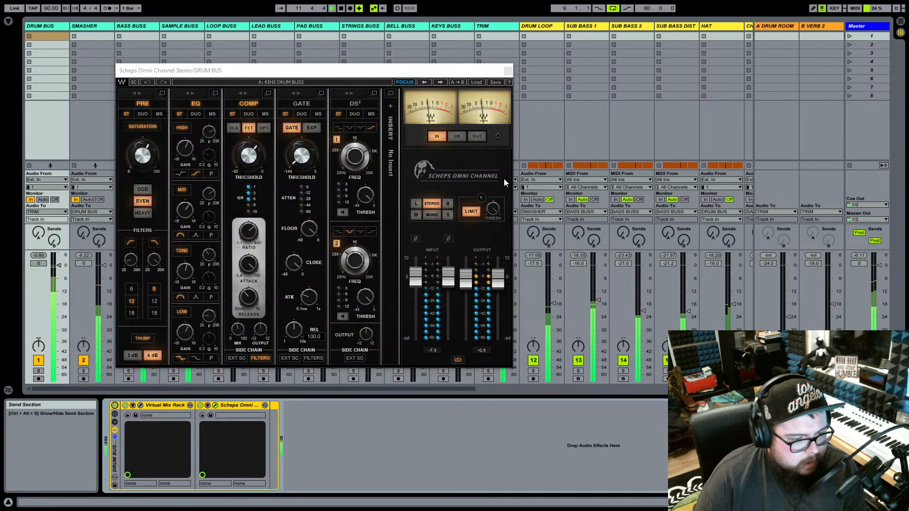
pyautogui.click(148, 190)
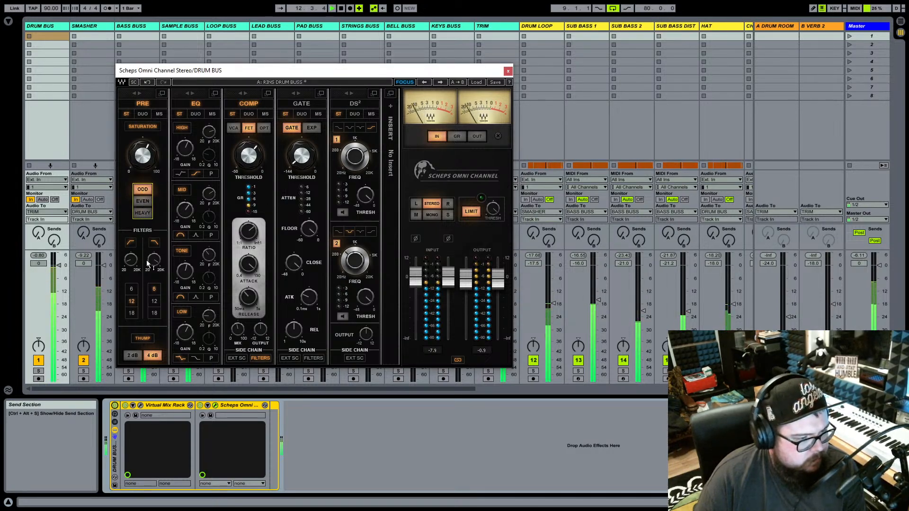
pyautogui.click(150, 354)
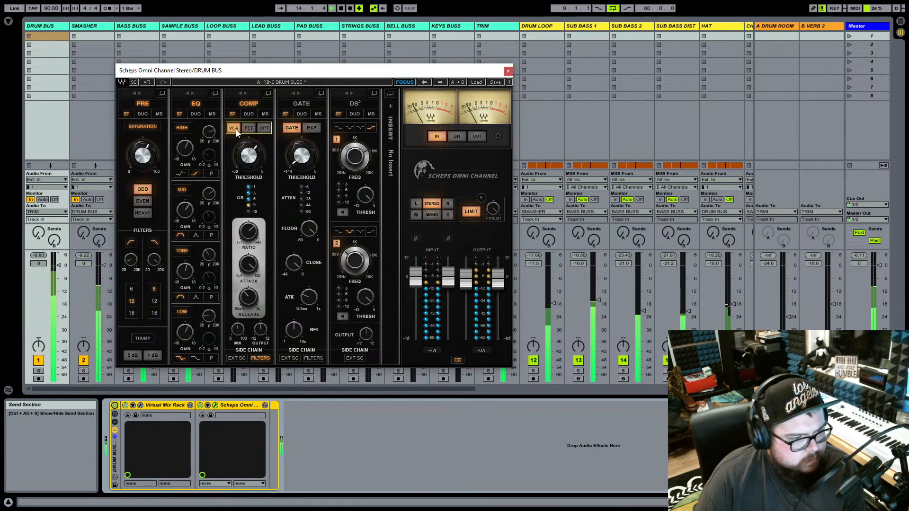
pyautogui.click(143, 202)
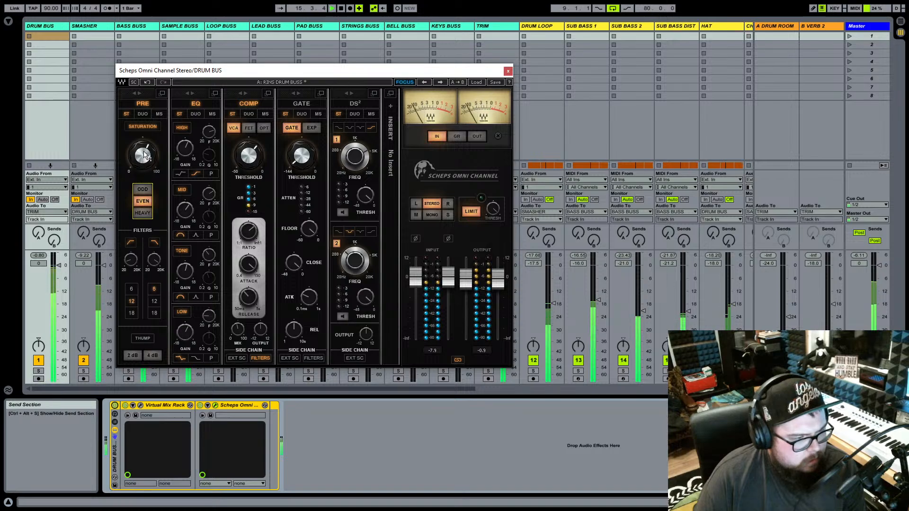
pyautogui.click(142, 213)
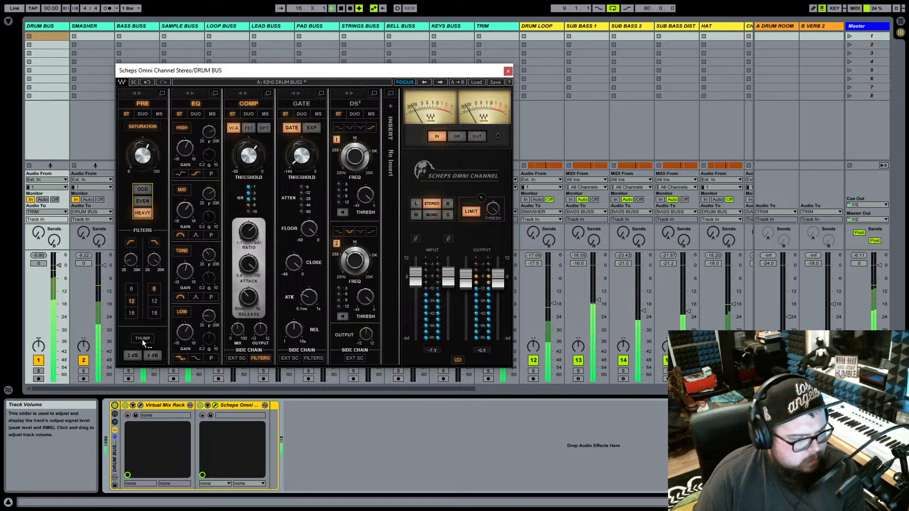
pyautogui.click(153, 355)
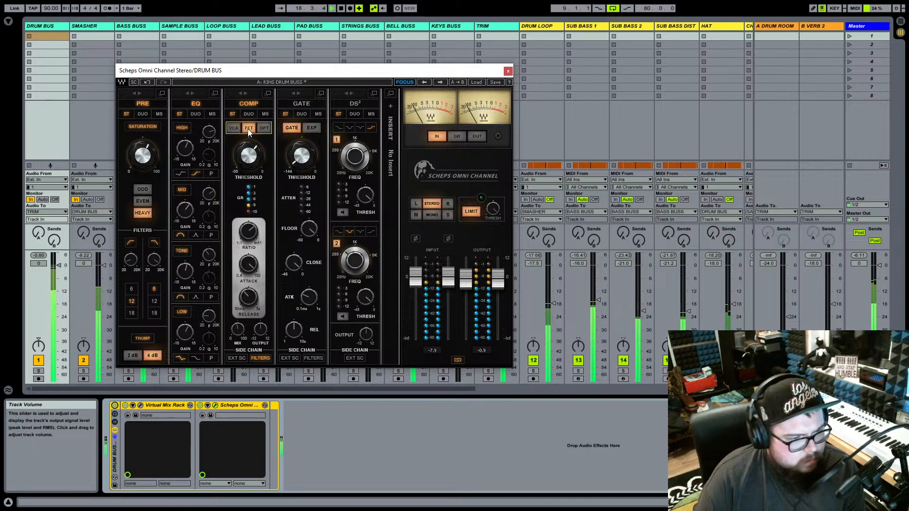
# Audition the compressor's OPT mode, return it to FET and close the Scheps Omni Channel window.
pyautogui.click(264, 129)
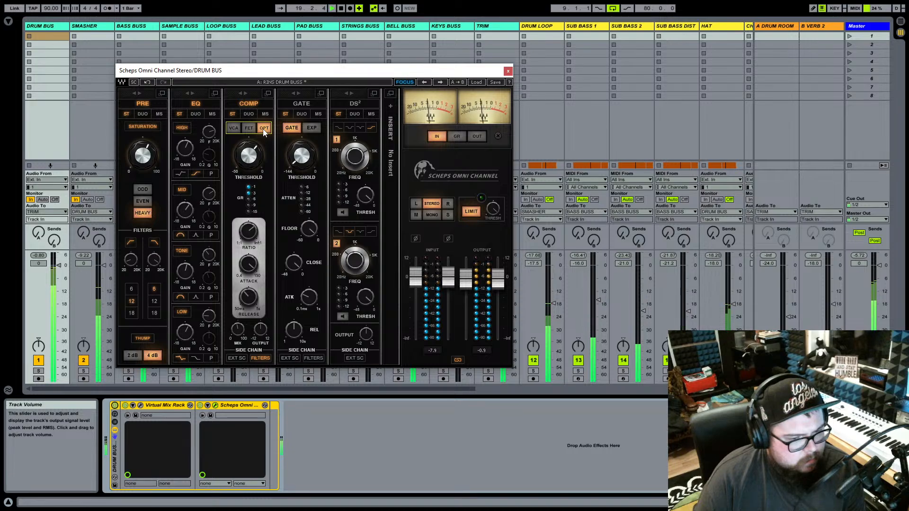
pyautogui.click(249, 129)
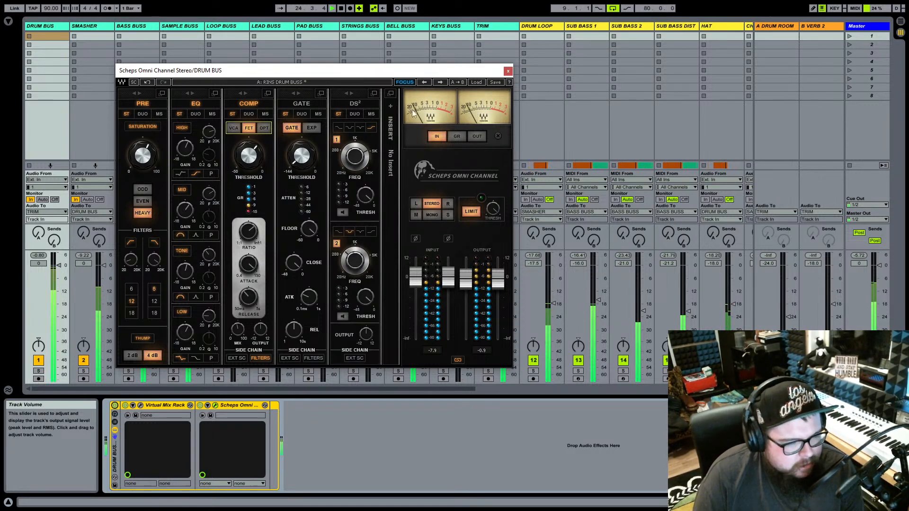
pyautogui.click(508, 72)
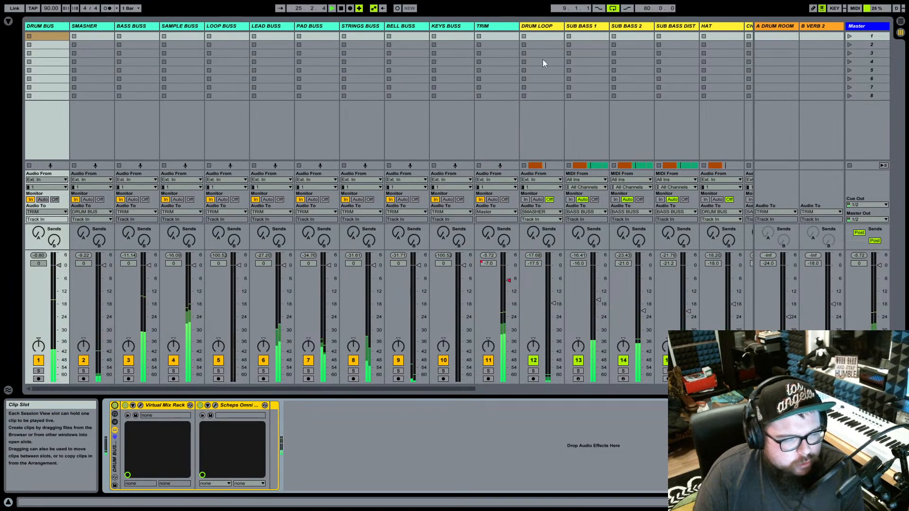
# Group the SUB BASS 1, SUB BASS 2 and SUB BASS DIST tracks as SUB GROUP and widen the group's column.
pyautogui.click(547, 27)
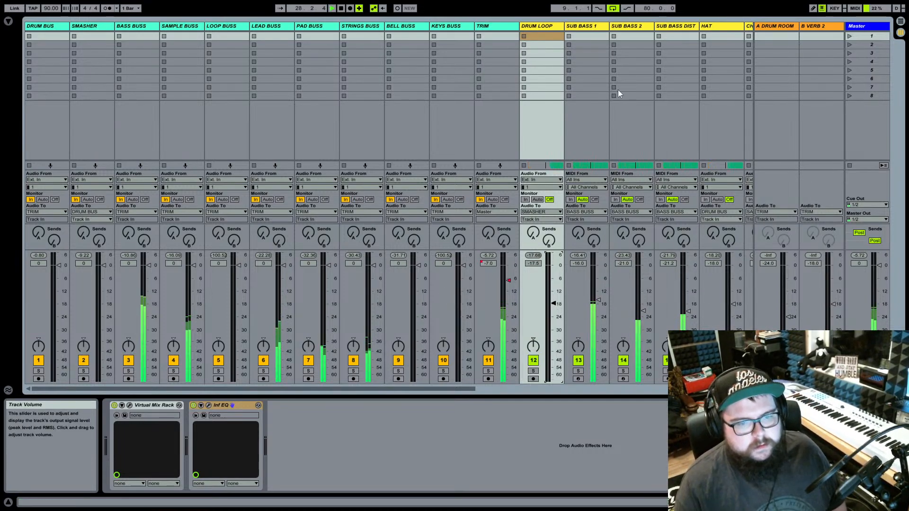
pyautogui.click(588, 26)
pyautogui.click(680, 27)
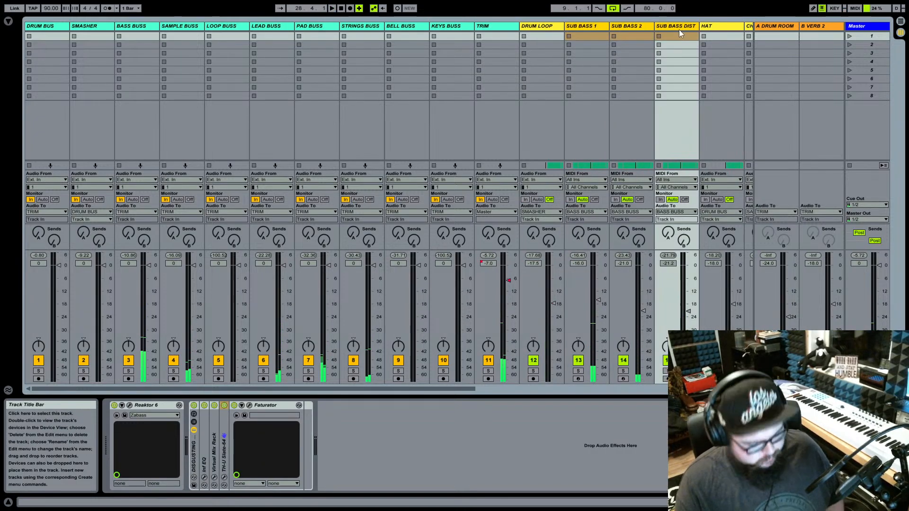
pyautogui.hotkey('ctrl', 'g')
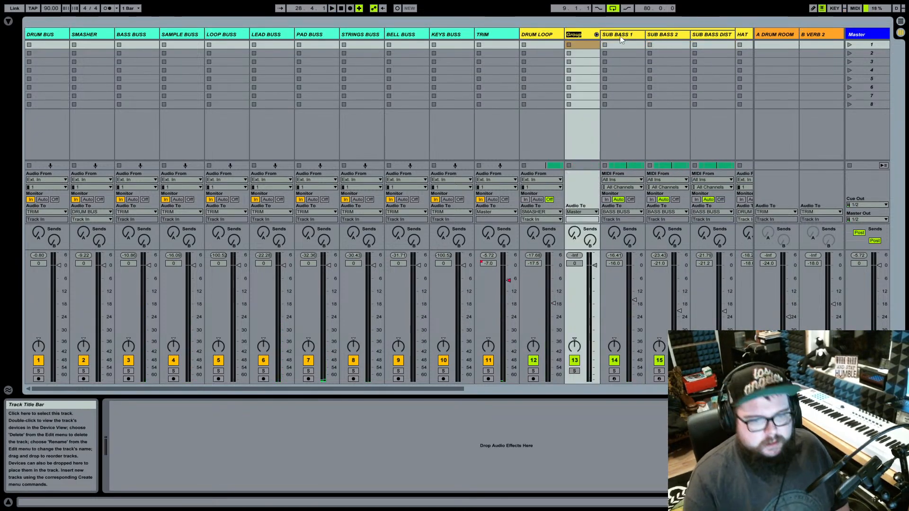
pyautogui.press('Return')
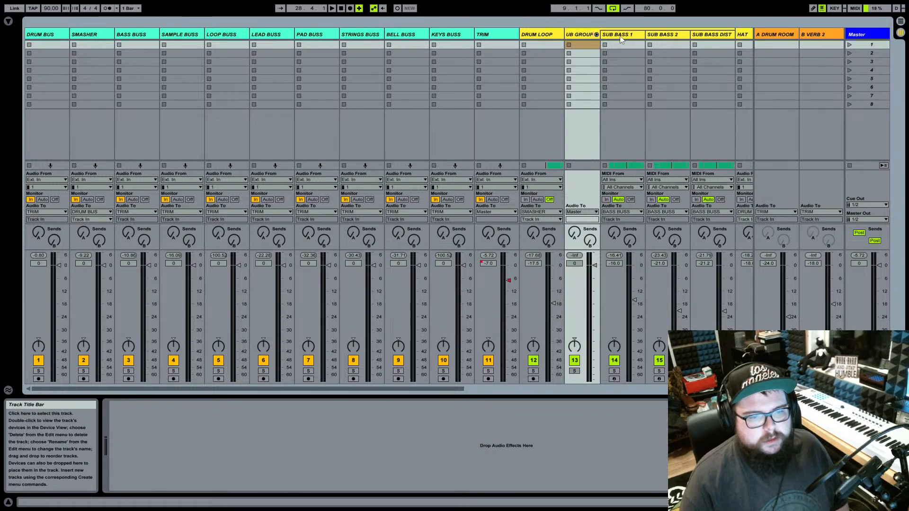
pyautogui.click(605, 34)
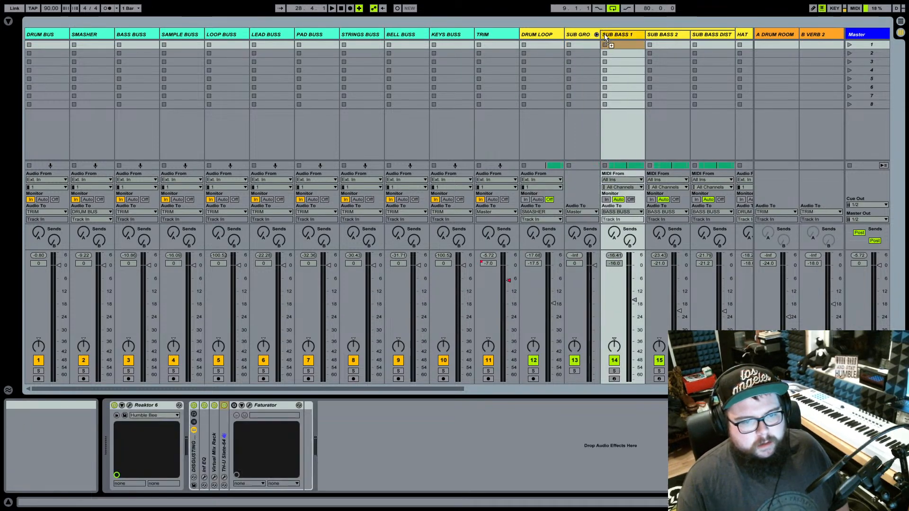
pyautogui.moveTo(599, 34); pyautogui.dragTo(636, 35)
# Route SUB GROUP's output to BASS BUSS and the outputs of its three sub bass tracks to Group.
pyautogui.click(598, 212)
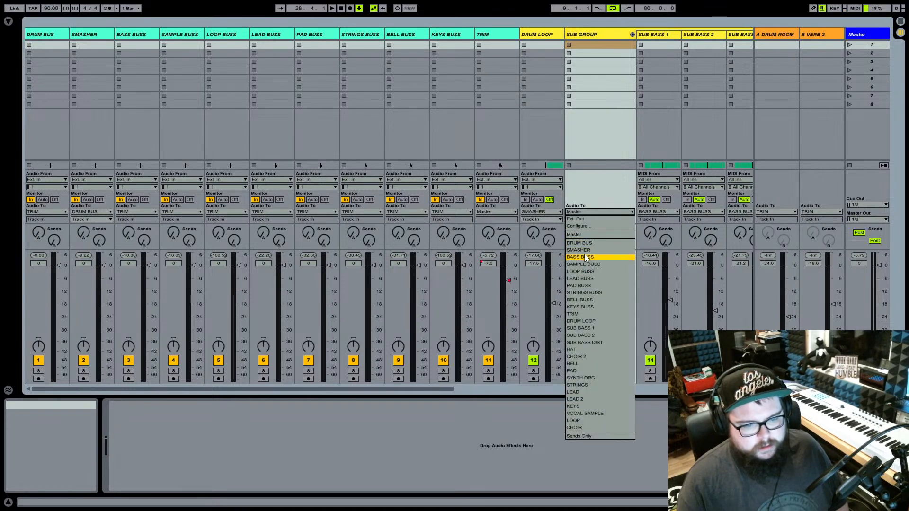
pyautogui.click(581, 258)
pyautogui.hscroll(4, 605, 255)
pyautogui.click(496, 38)
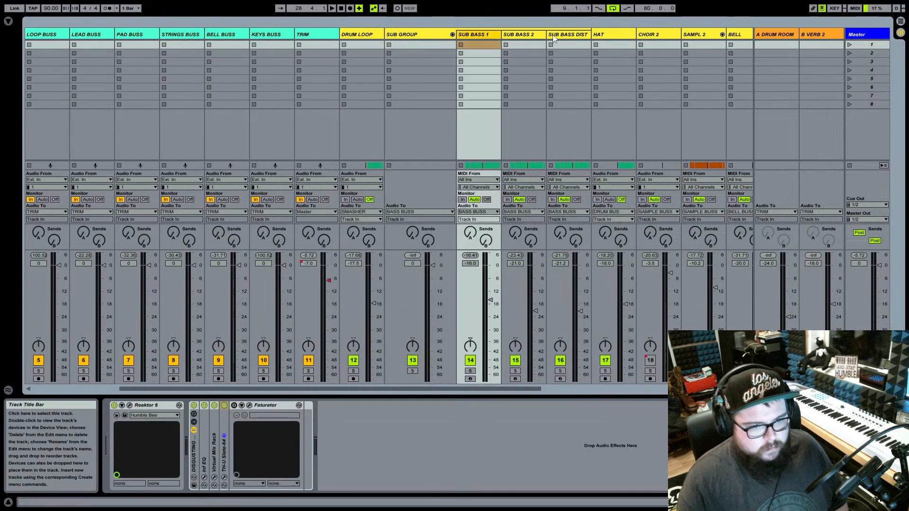
pyautogui.keyDown('shift'); pyautogui.click(555, 37); pyautogui.keyUp('shift')
pyautogui.click(478, 212)
pyautogui.click(482, 246)
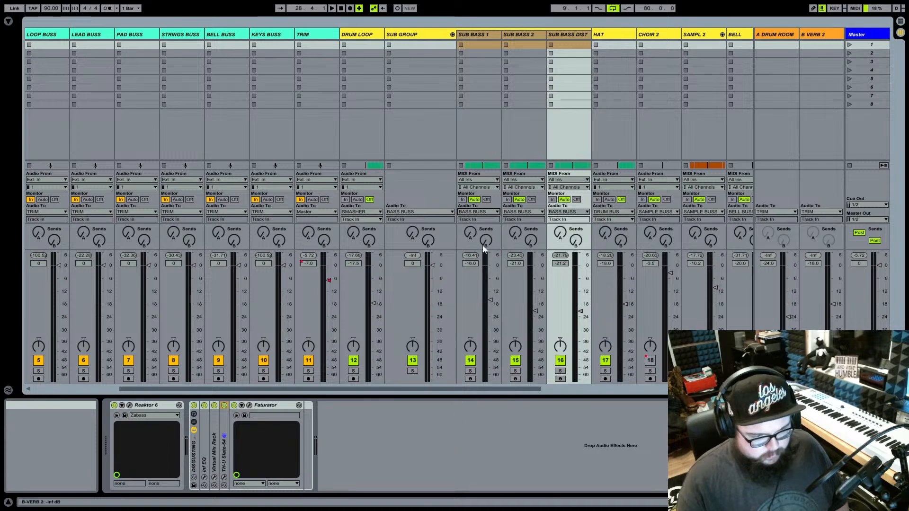
pyautogui.click(478, 213)
pyautogui.click(475, 242)
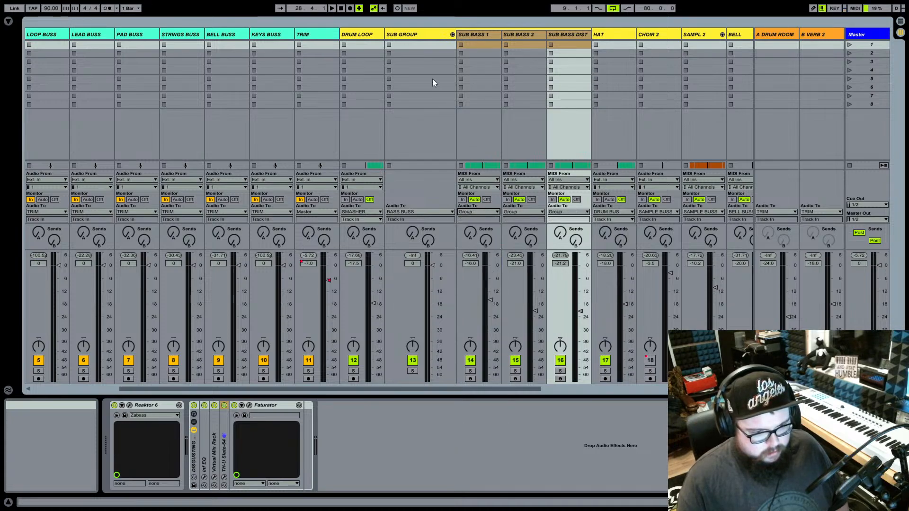
# Load the BASS SIDE CHAIN API 2018.adg preset from BASS PRESETS onto BASS BUSS and close its Virtual Mix Rack window.
pyautogui.click(421, 35)
pyautogui.hscroll(-4, 421, 35)
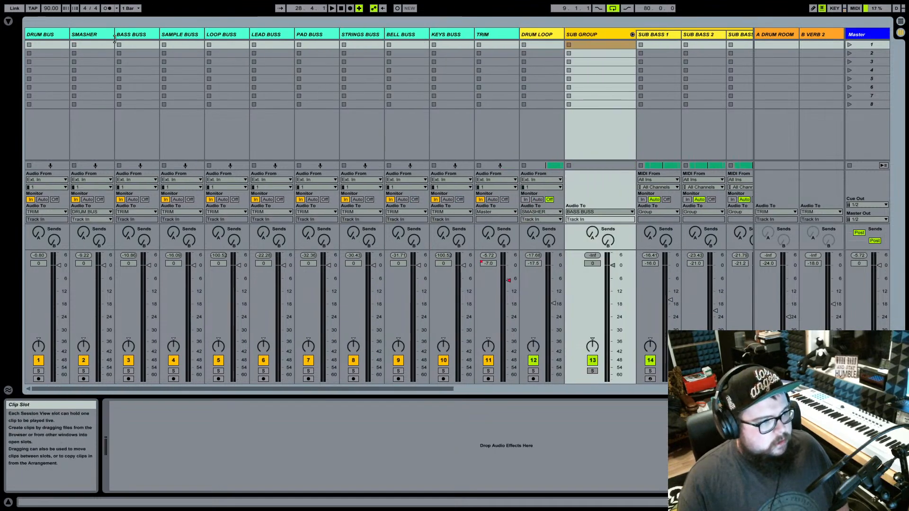
pyautogui.click(133, 34)
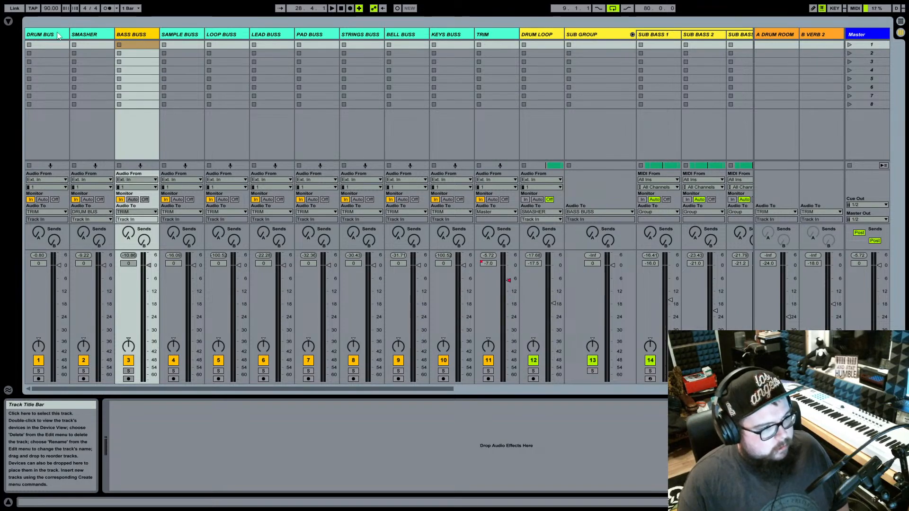
pyautogui.click(8, 22)
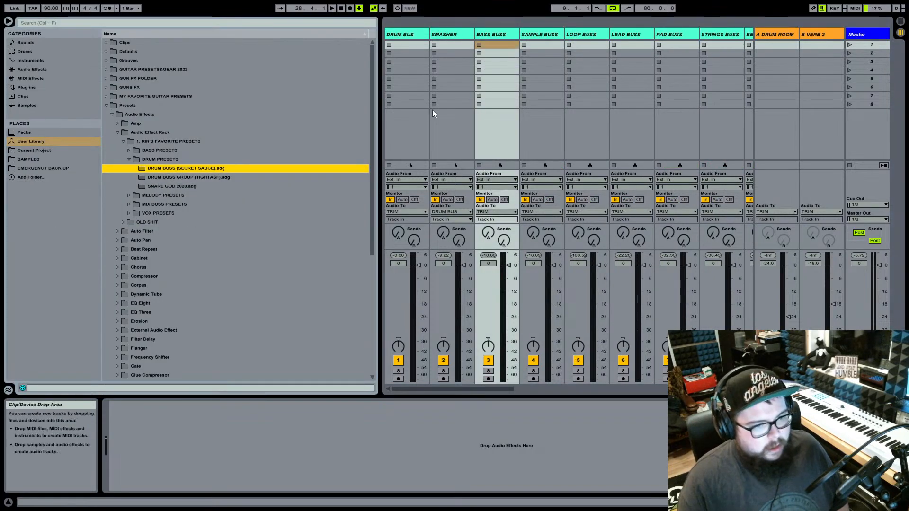
pyautogui.click(497, 36)
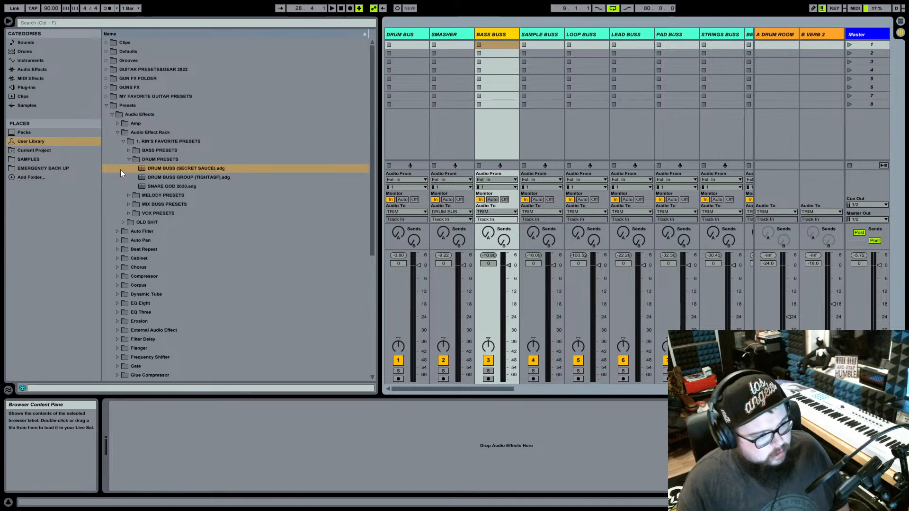
pyautogui.click(130, 161)
pyautogui.click(130, 152)
pyautogui.click(197, 165)
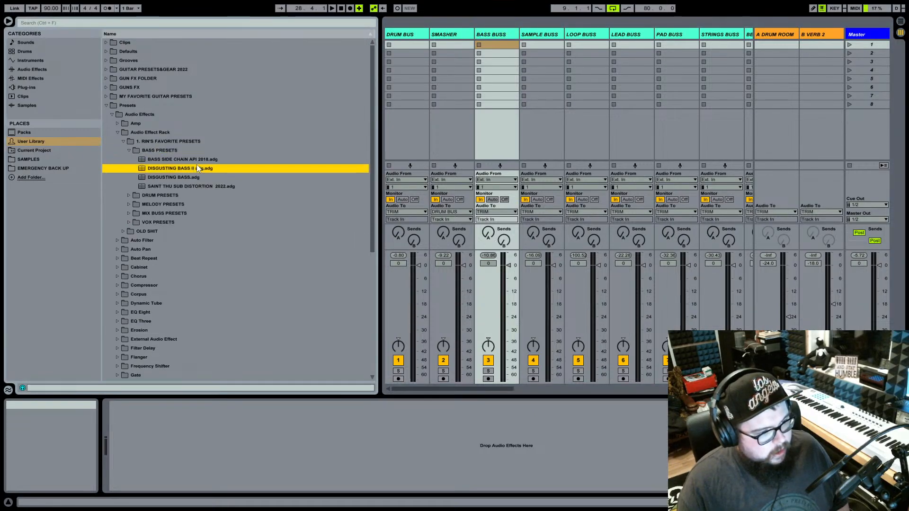
pyautogui.click(209, 161)
pyautogui.click(497, 37)
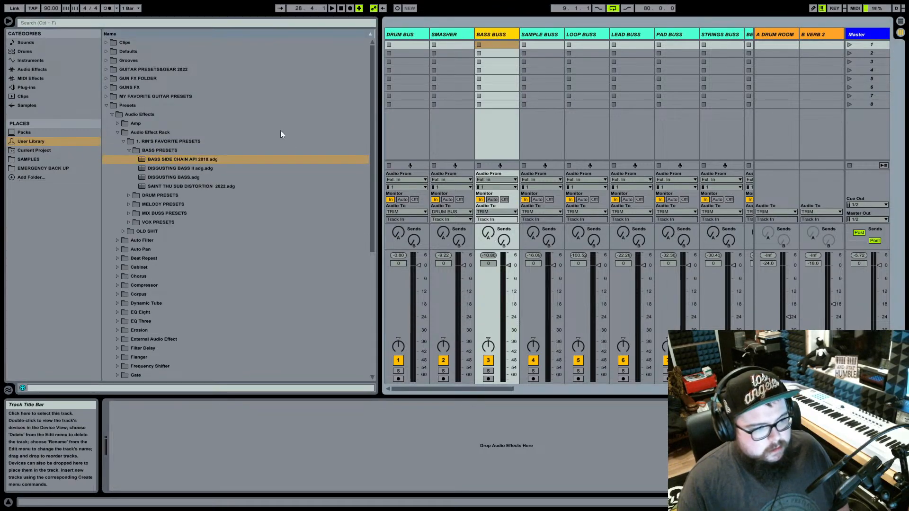
pyautogui.doubleClick(184, 161)
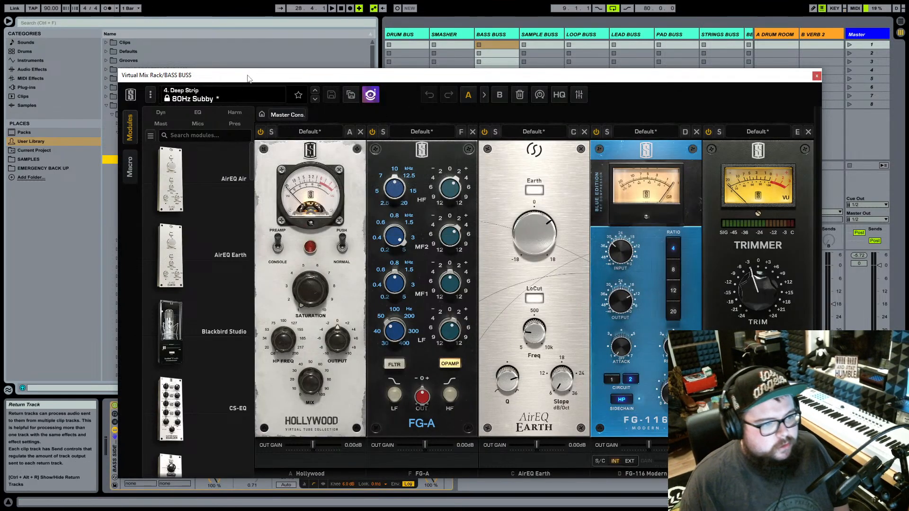
pyautogui.moveTo(248, 78); pyautogui.dragTo(214, 39)
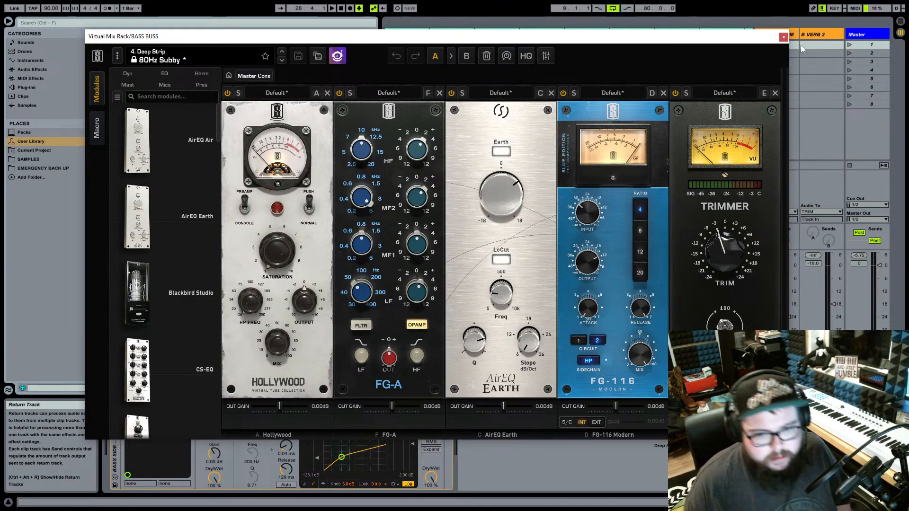
pyautogui.click(784, 37)
# Set the BASS SIDE CHAIN compressor's sidechain source to DRUM BUS, tapped Pre FX.
pyautogui.click(214, 428)
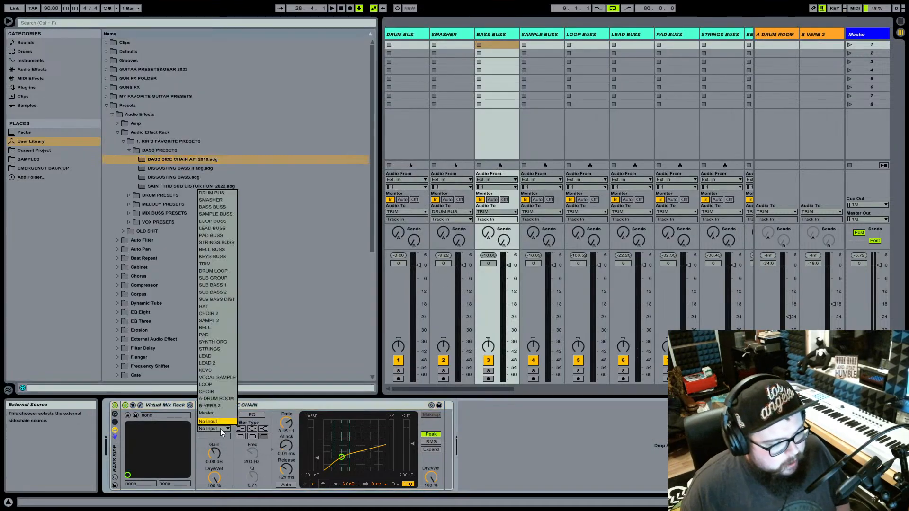
pyautogui.click(213, 194)
pyautogui.click(236, 405)
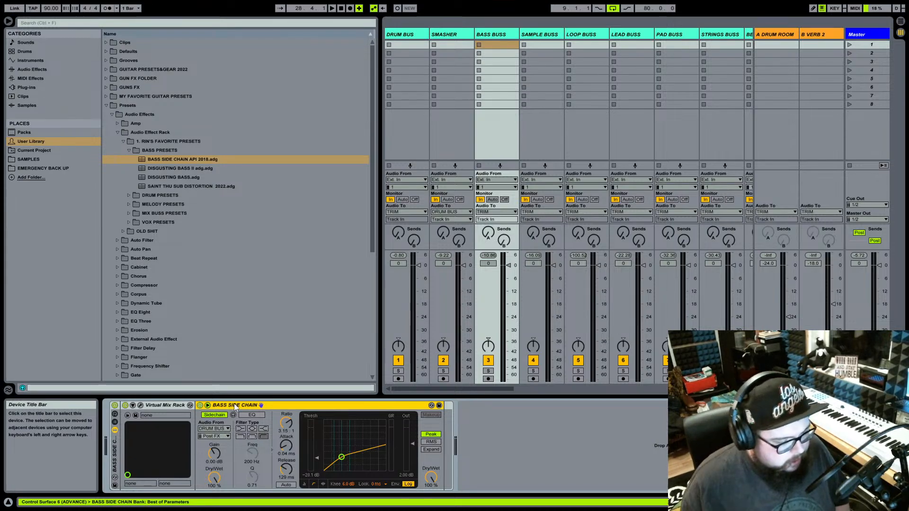
pyautogui.click(214, 429)
pyautogui.click(213, 193)
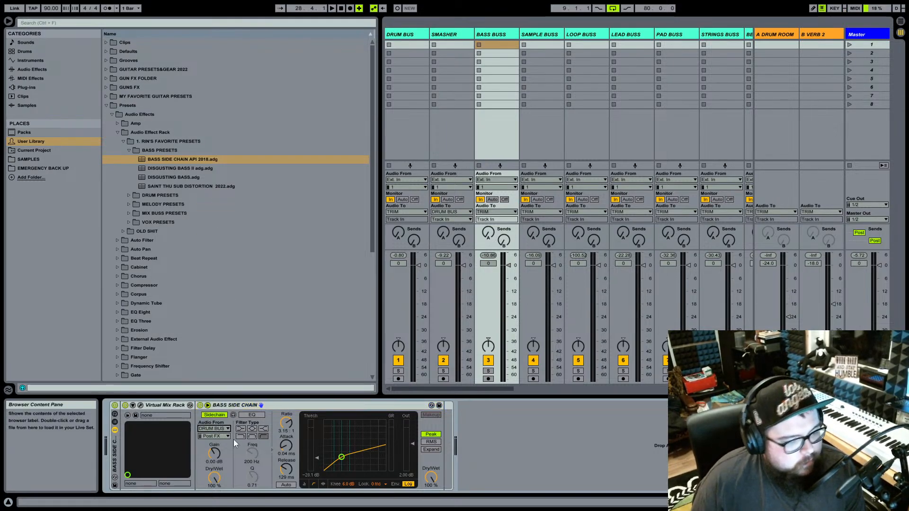
pyautogui.click(217, 436)
pyautogui.click(220, 444)
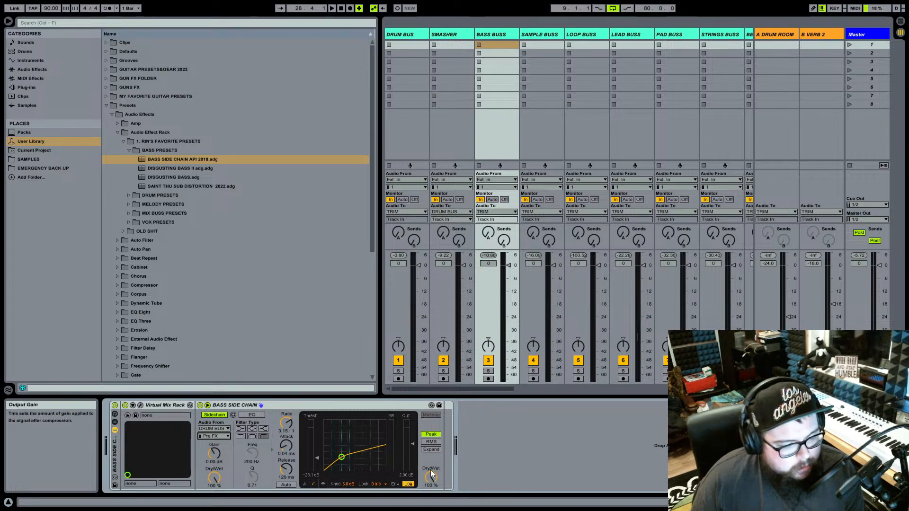
# Play the beat from the arrangement and lower the TRIM track's volume automation to -9.0 dB.
pyautogui.click(903, 24)
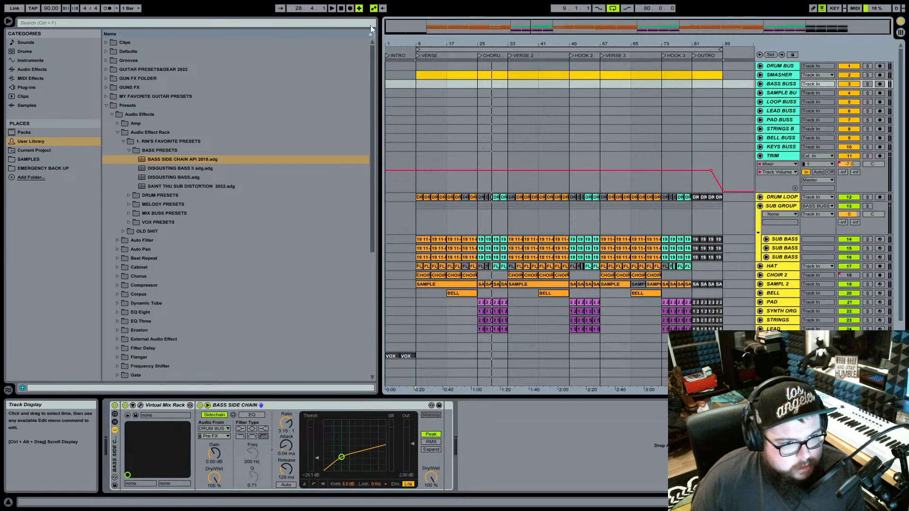
pyautogui.click(333, 10)
pyautogui.press('Tab')
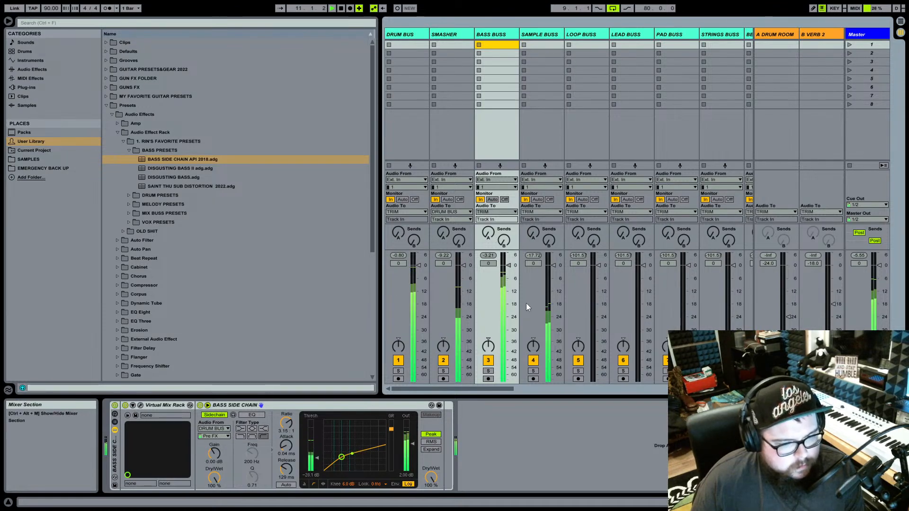
pyautogui.hscroll(5, 487, 295)
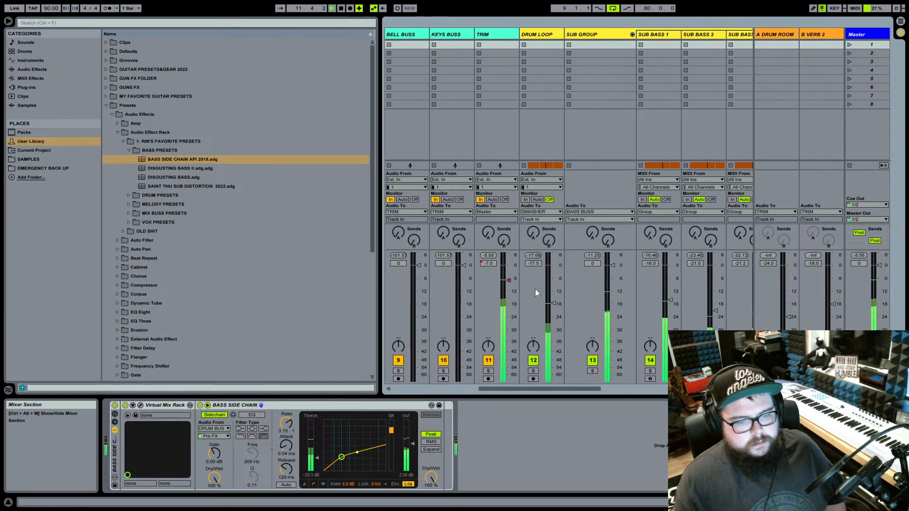
pyautogui.hscroll(2, 563, 286)
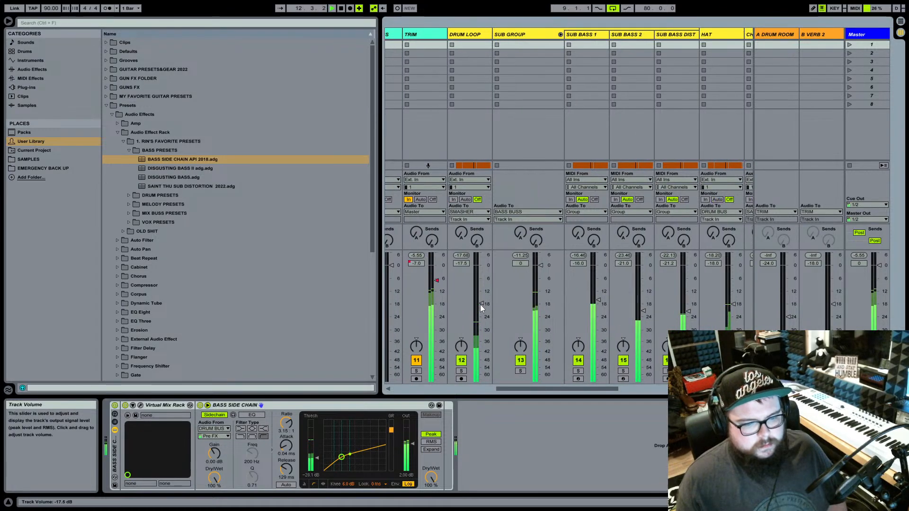
pyautogui.hscroll(-2, 578, 288)
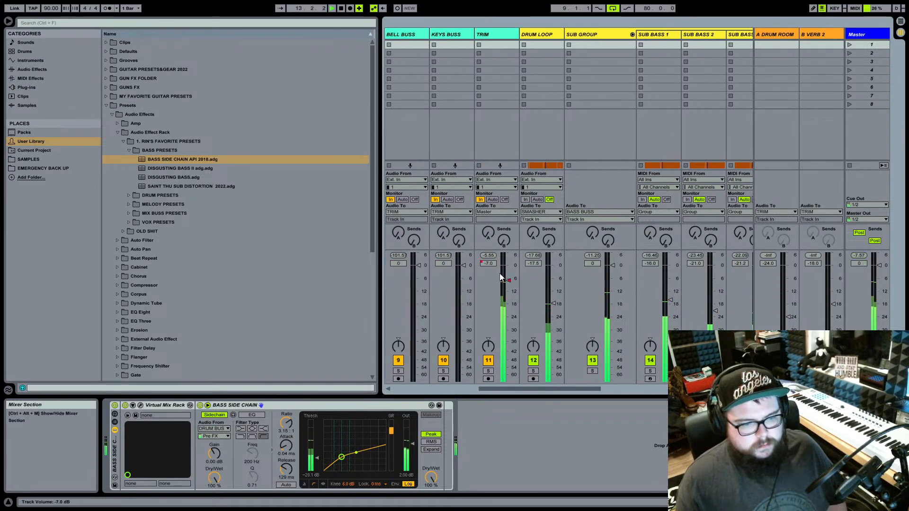
pyautogui.press('Tab')
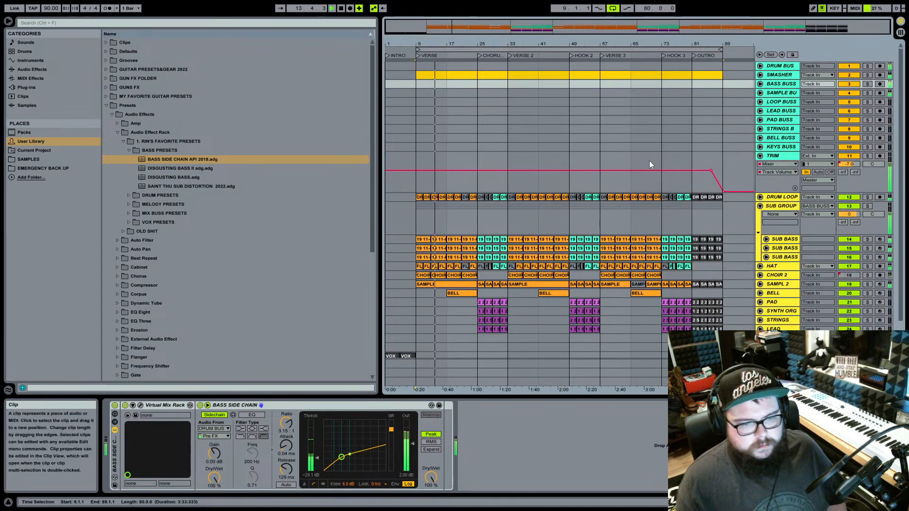
pyautogui.click(711, 171)
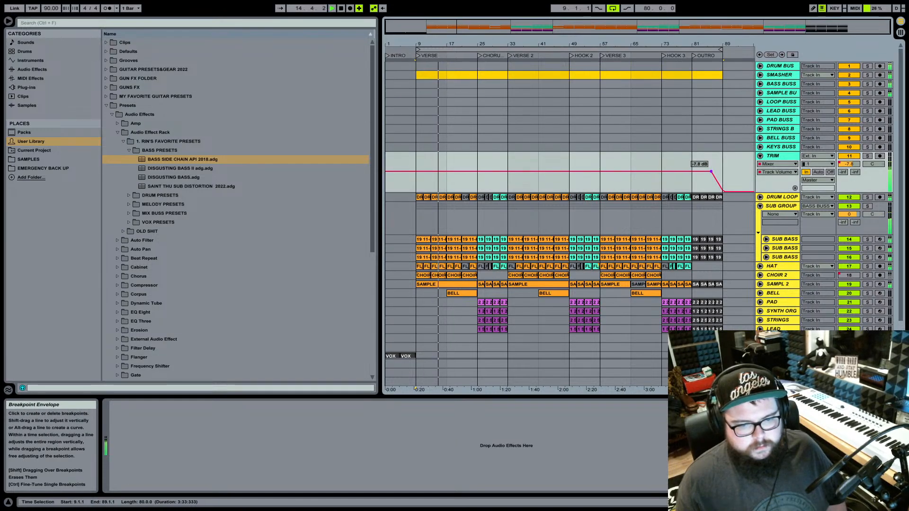
pyautogui.moveTo(712, 171); pyautogui.dragTo(712, 172)
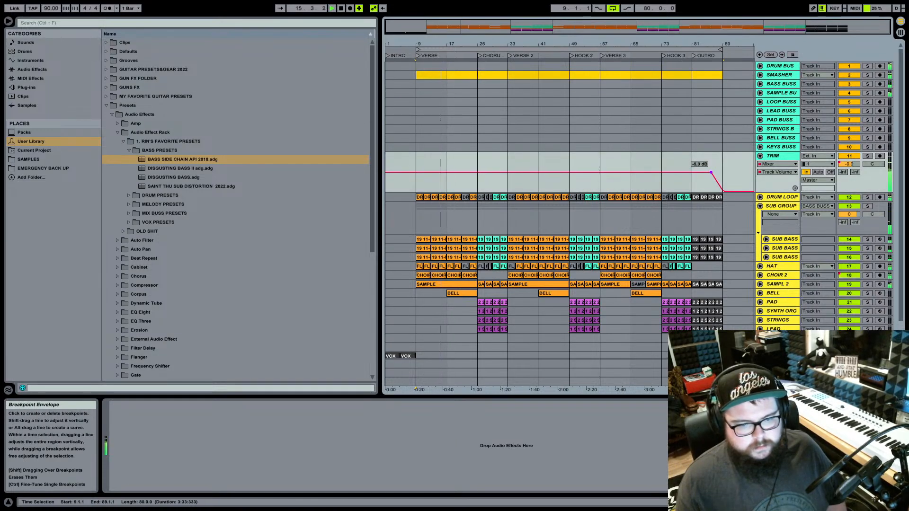
# Return to the mixer, show BASS BUSS's device chain and stop playback.
pyautogui.press('Tab')
pyautogui.hscroll(-5, 535, 76)
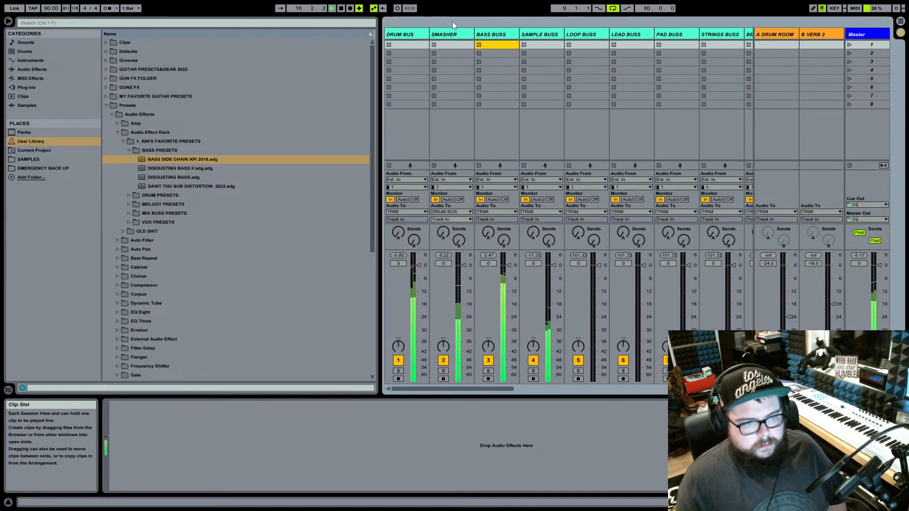
pyautogui.click(487, 34)
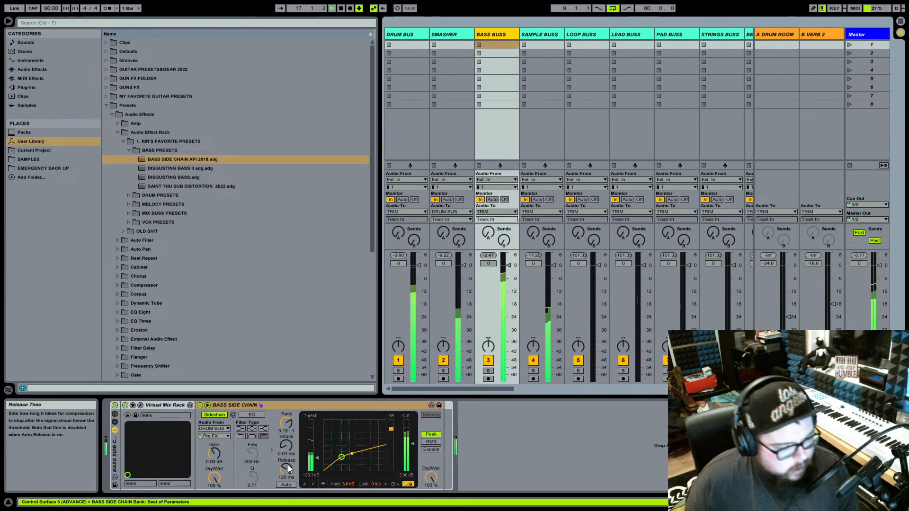
pyautogui.press('space')
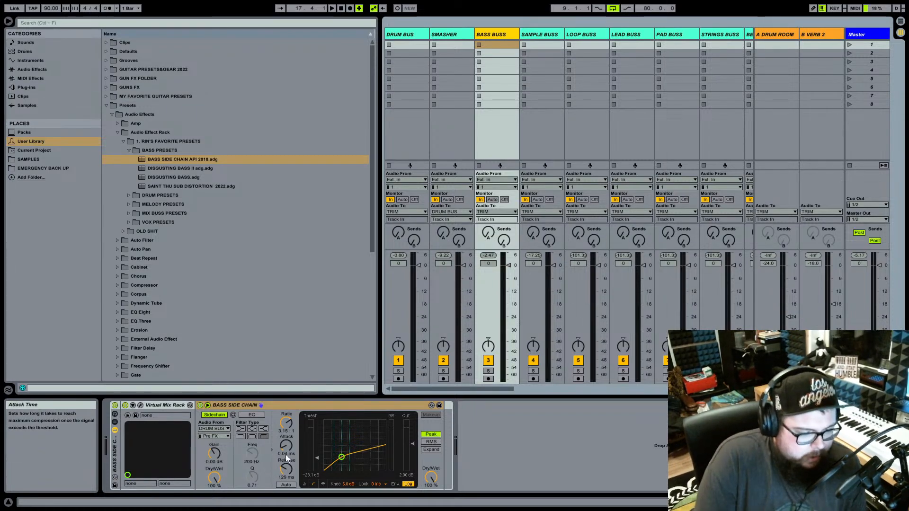
# Play the beat while trying longer release times on the BASS SIDE CHAIN compressor, from 164 ms up to 2.44 s.
pyautogui.click(285, 471)
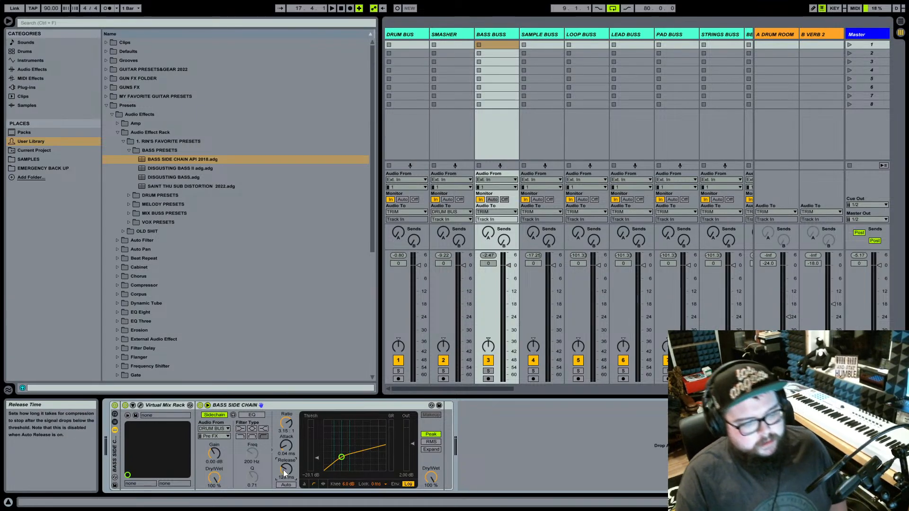
pyautogui.press('space')
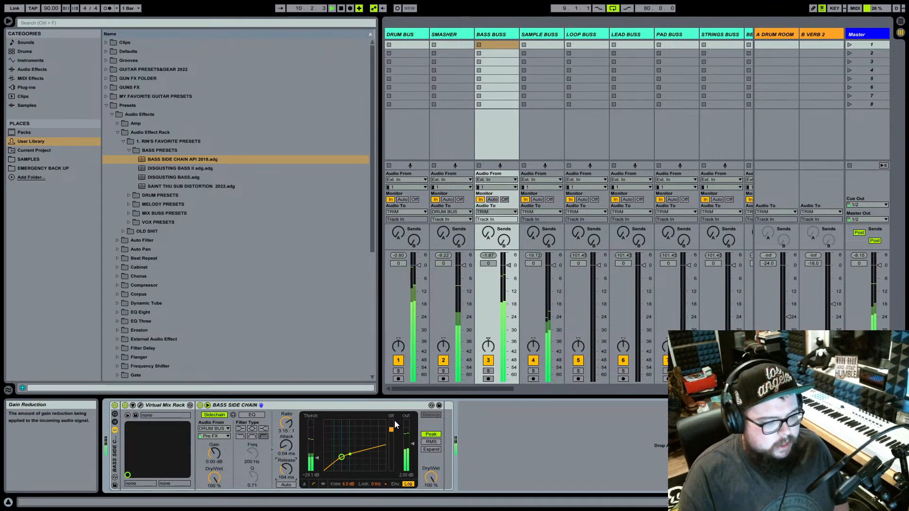
pyautogui.moveTo(286, 469); pyautogui.dragTo(286, 441)
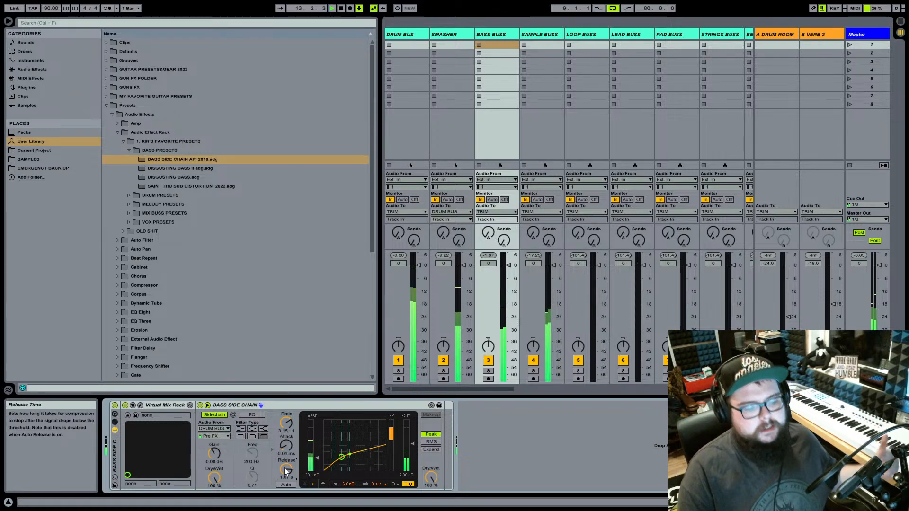
pyautogui.moveTo(286, 469); pyautogui.dragTo(286, 464)
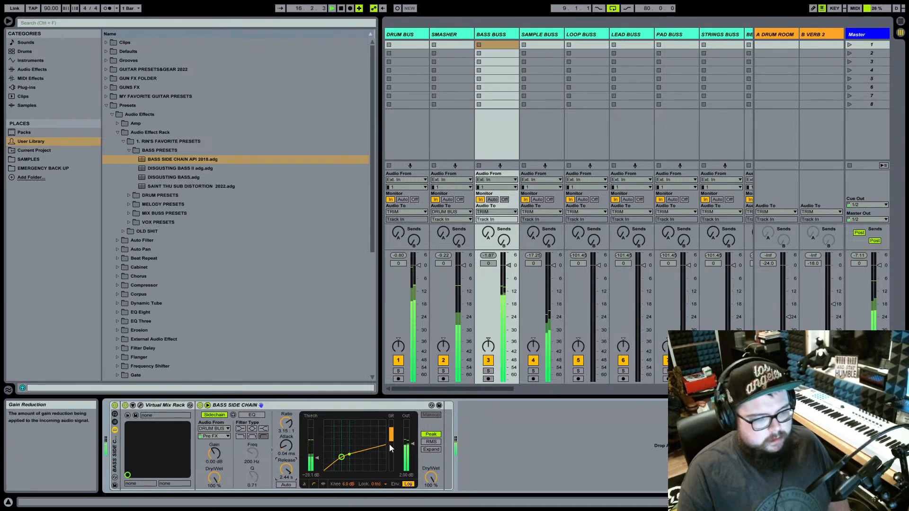
# Bring the sidechain compressor's release back down through 164 ms to about 128 ms and reset BASS BUSS's peak reading.
pyautogui.moveTo(286, 470)
pyautogui.mouseDown()
pyautogui.moveTo(286, 510)
pyautogui.moveTo(286, 468)
pyautogui.mouseUp()
pyautogui.press('Down')
pyautogui.press('Down')
pyautogui.press('Down')
pyautogui.press('Down')
pyautogui.press('Down')
pyautogui.press('Down')
pyautogui.press('Down')
pyautogui.press('Down')
pyautogui.press('Down')
pyautogui.press('Down')
pyautogui.press('Down')
pyautogui.press('Down')
pyautogui.press('Down')
pyautogui.press('Down')
pyautogui.press('Down')
pyautogui.press('Down')
pyautogui.press('Down')
pyautogui.press('Down')
pyautogui.press('Down')
pyautogui.press('Down')
pyautogui.press('Down')
pyautogui.press('Down')
pyautogui.press('Down')
pyautogui.press('Down')
pyautogui.press('Down')
pyautogui.press('Down')
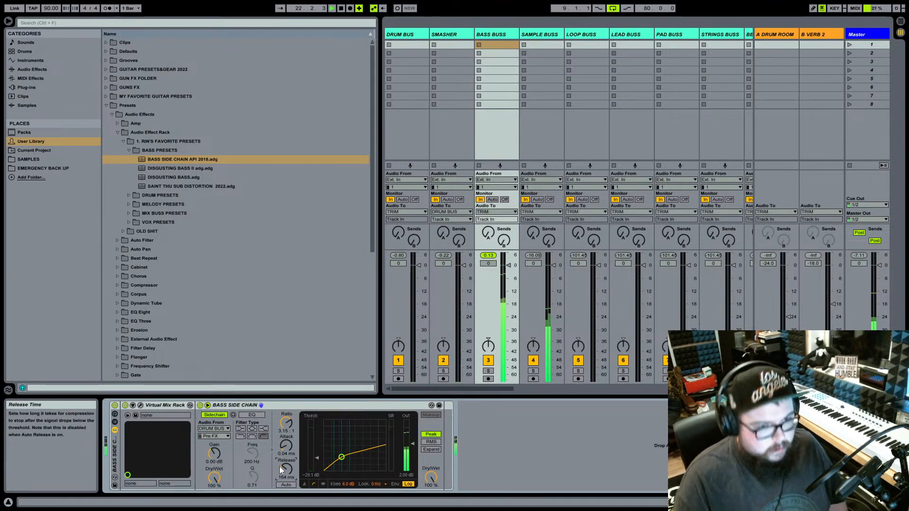
pyautogui.moveTo(279, 467); pyautogui.dragTo(292, 473)
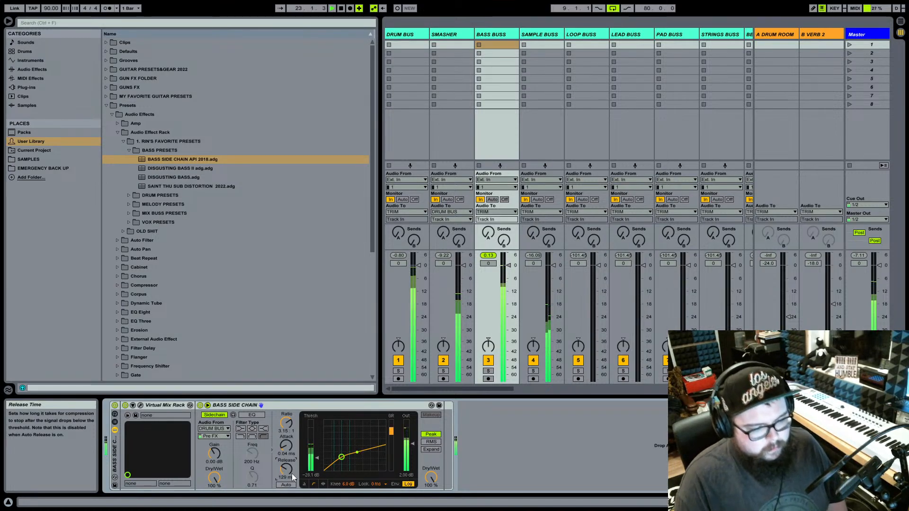
pyautogui.click(479, 258)
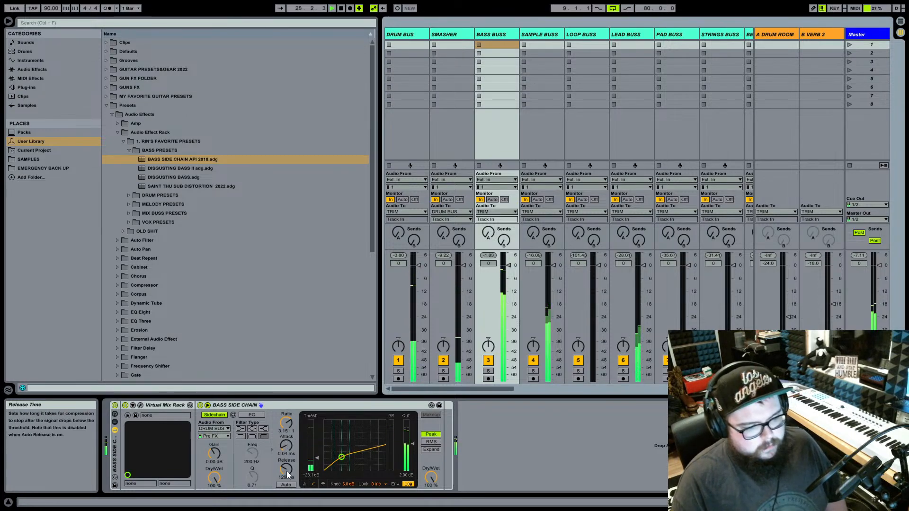
# Add a Limiter to the end of BASS BUSS's device chain, and play the beat with the browser hidden.
pyautogui.hscroll(3, 550, 348)
pyautogui.hscroll(7, 551, 348)
pyautogui.hscroll(-11, 552, 347)
pyautogui.hscroll(2, 552, 346)
pyautogui.press('space')
pyautogui.click(36, 67)
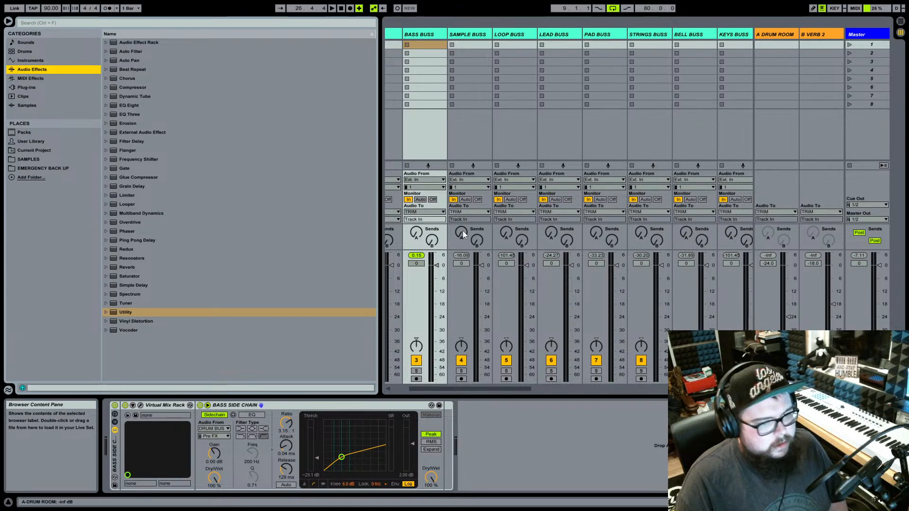
pyautogui.hscroll(-2, 462, 231)
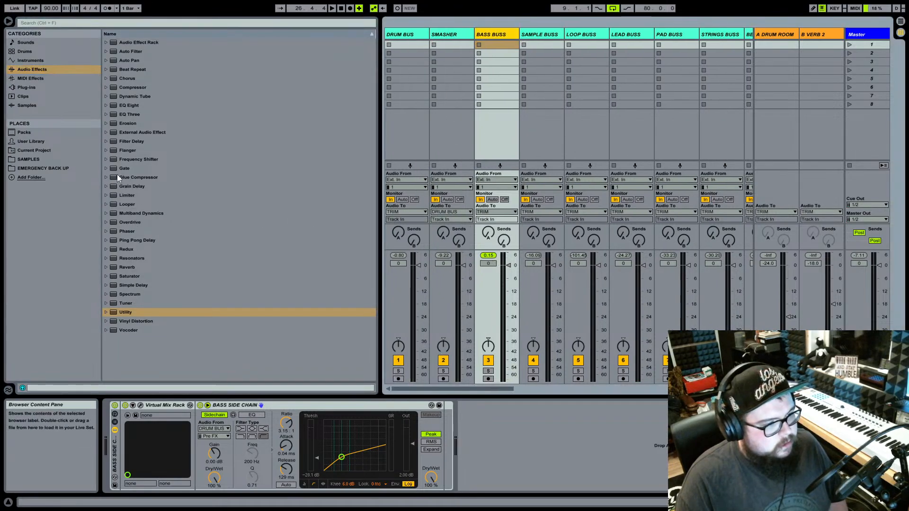
pyautogui.moveTo(125, 194); pyautogui.dragTo(492, 38)
pyautogui.doubleClick(138, 195)
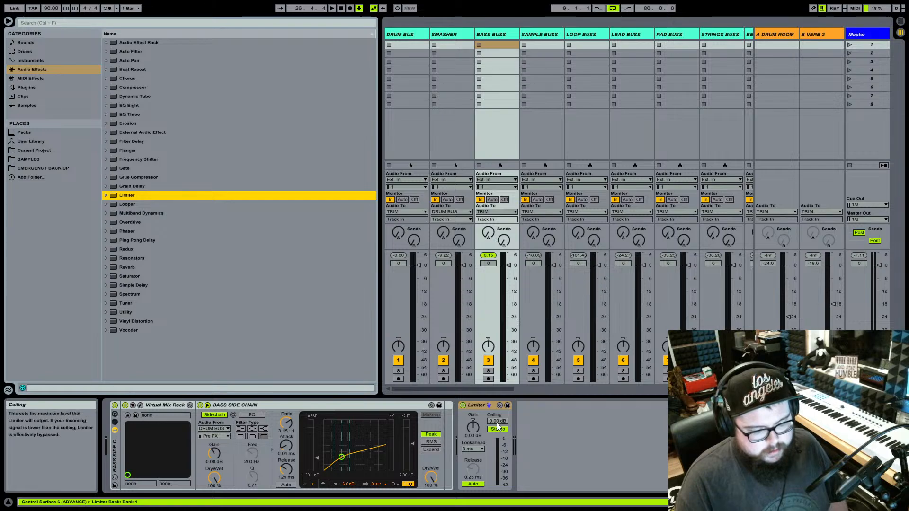
pyautogui.press('space')
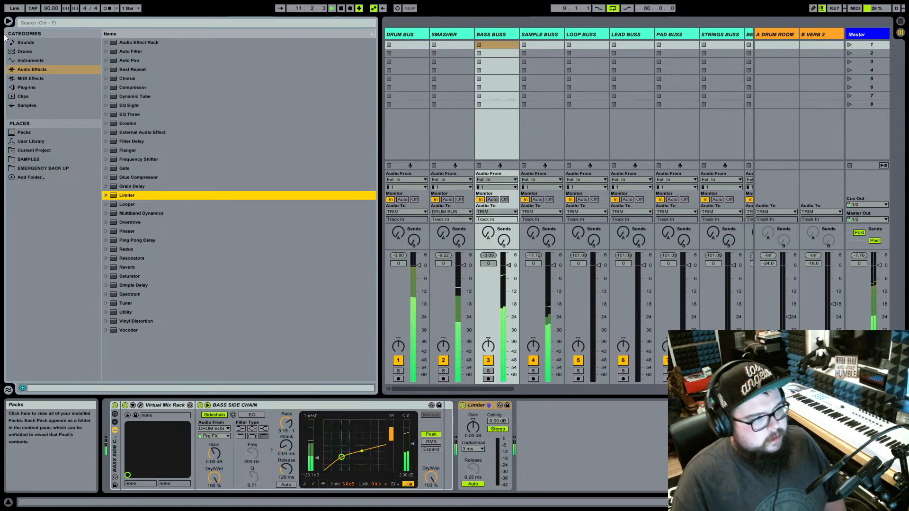
pyautogui.hotkey('ctrl', 'alt', 'b')
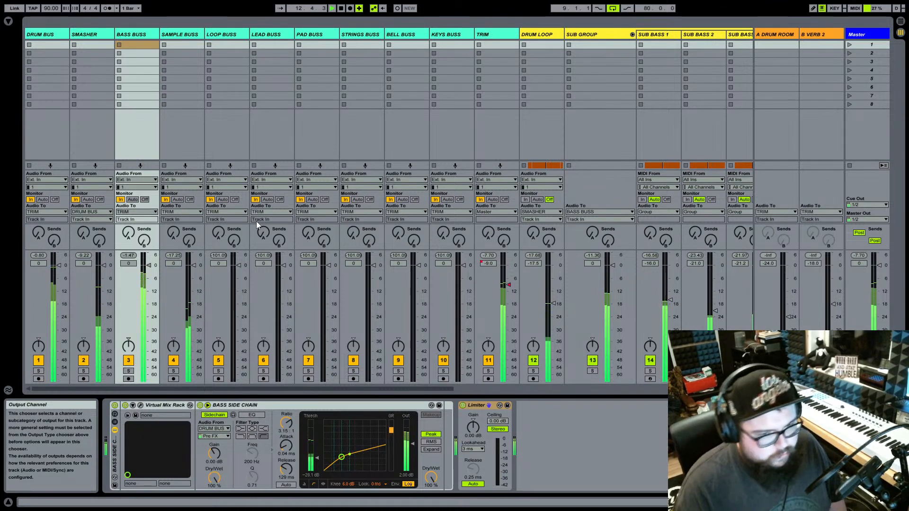
# Fold SUB GROUP in the mixer and load Slate Digital's Virtual Mix Rack onto it.
pyautogui.click(633, 35)
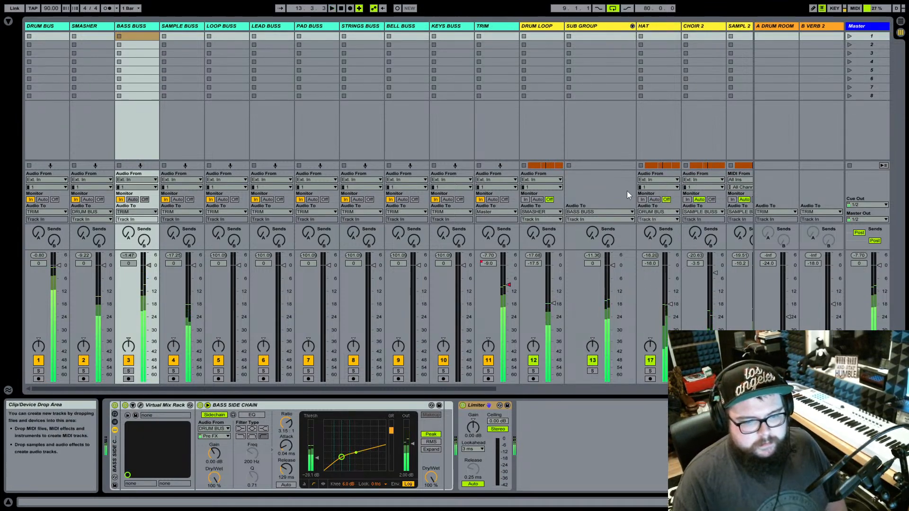
pyautogui.click(605, 29)
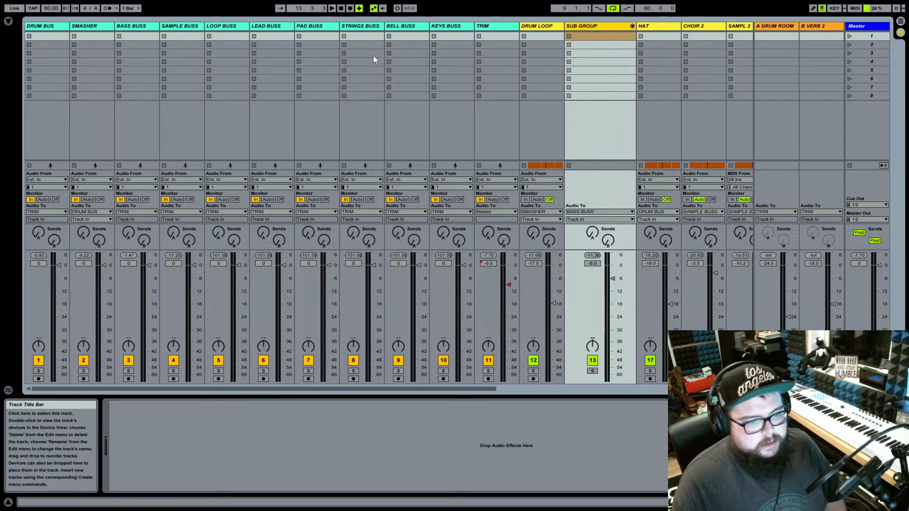
pyautogui.click(8, 21)
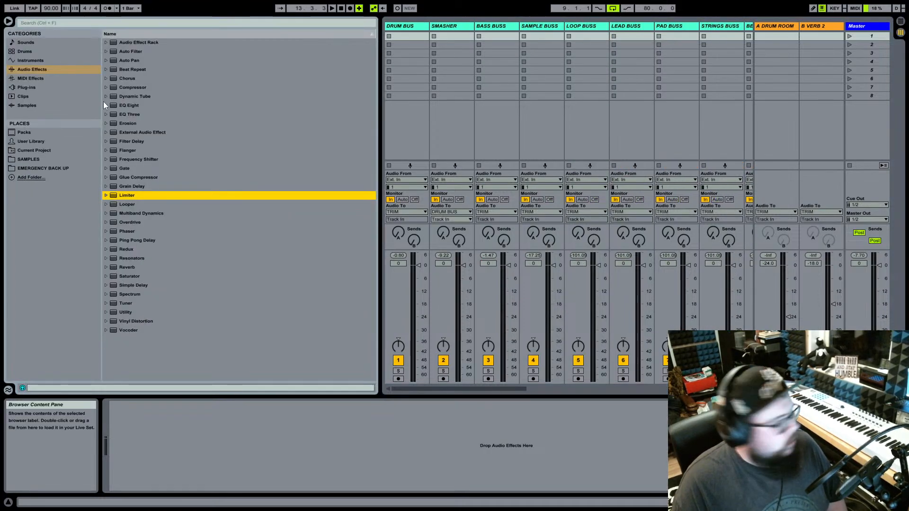
pyautogui.click(36, 87)
pyautogui.click(144, 187)
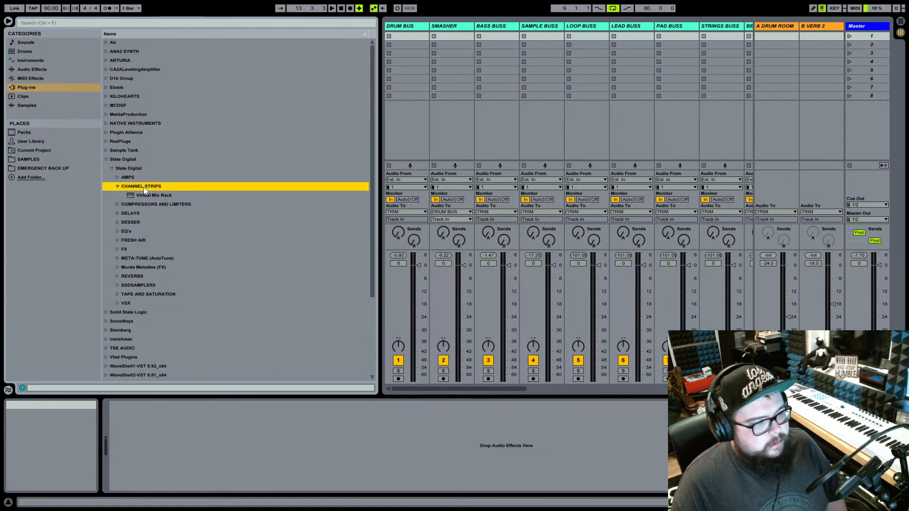
pyautogui.click(149, 195)
pyautogui.hscroll(4, 663, 48)
pyautogui.hscroll(2, 663, 48)
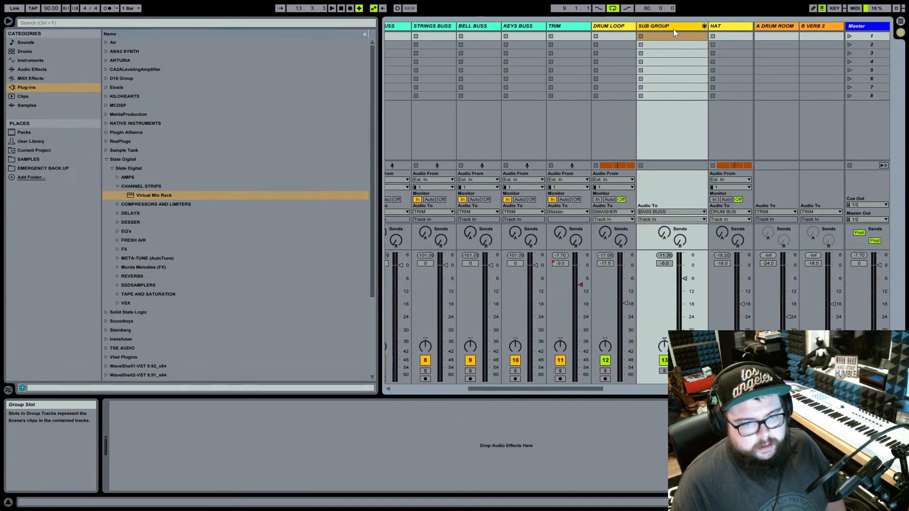
pyautogui.click(149, 195)
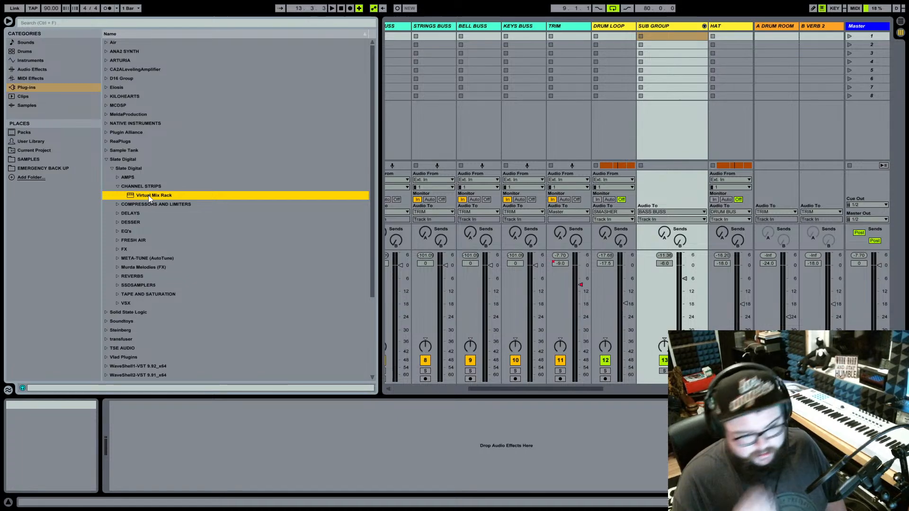
pyautogui.doubleClick(149, 195)
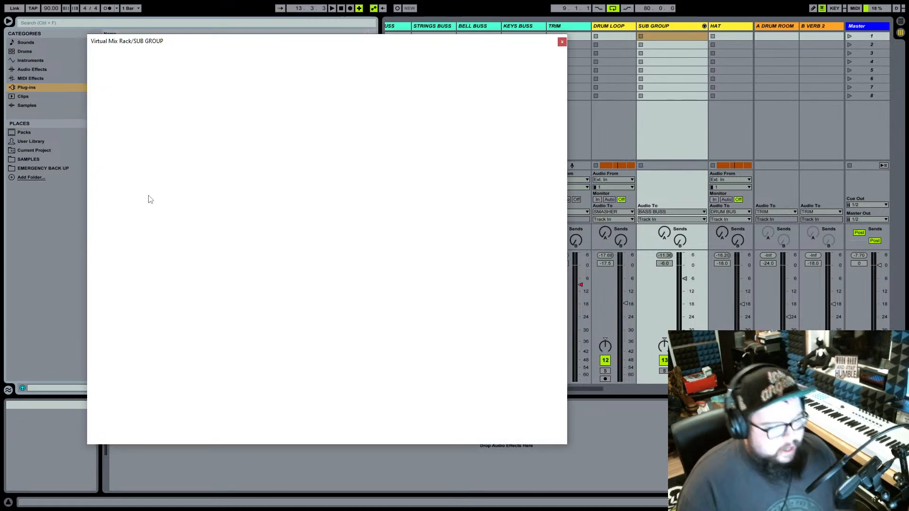
# Add the Custom Opto compressor to the first rack slot and remove the Virtual Channel module.
pyautogui.scroll(-8, 191, 205)
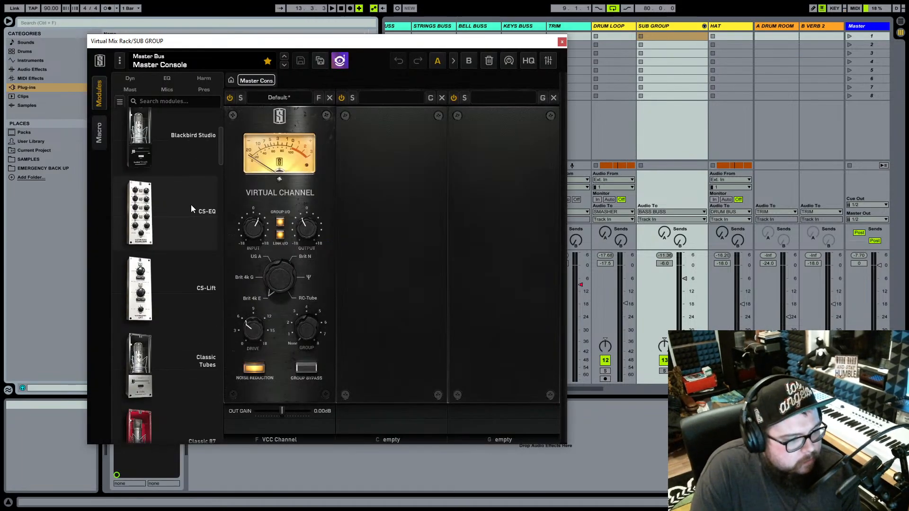
pyautogui.moveTo(180, 238); pyautogui.dragTo(270, 223)
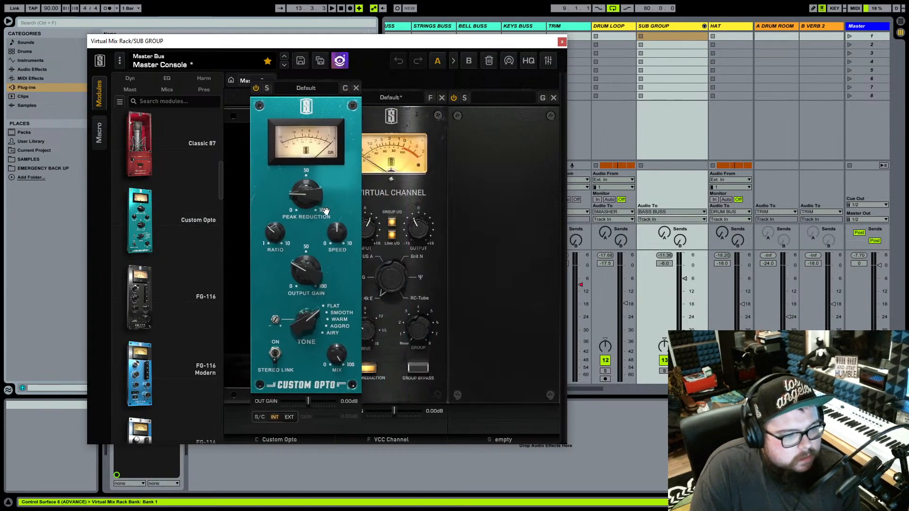
pyautogui.click(442, 98)
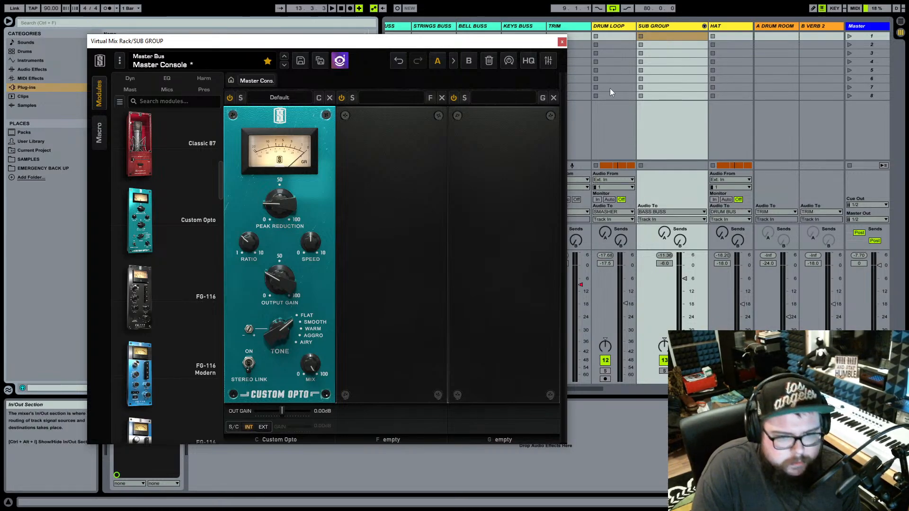
# Try an FG-401 compressor ahead of Custom Opto with a faster attack and slower release, and remove it again.
pyautogui.click(662, 27)
pyautogui.scroll(-5, 149, 158)
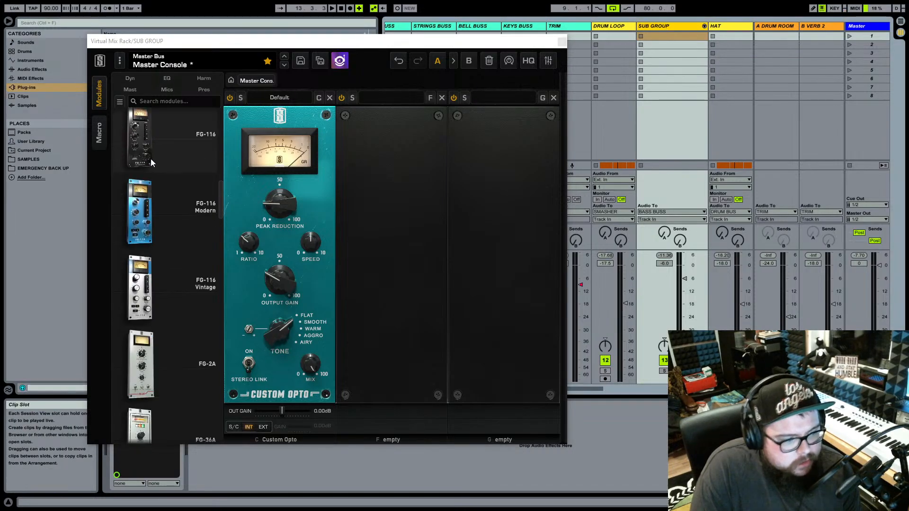
pyautogui.scroll(3, 181, 173)
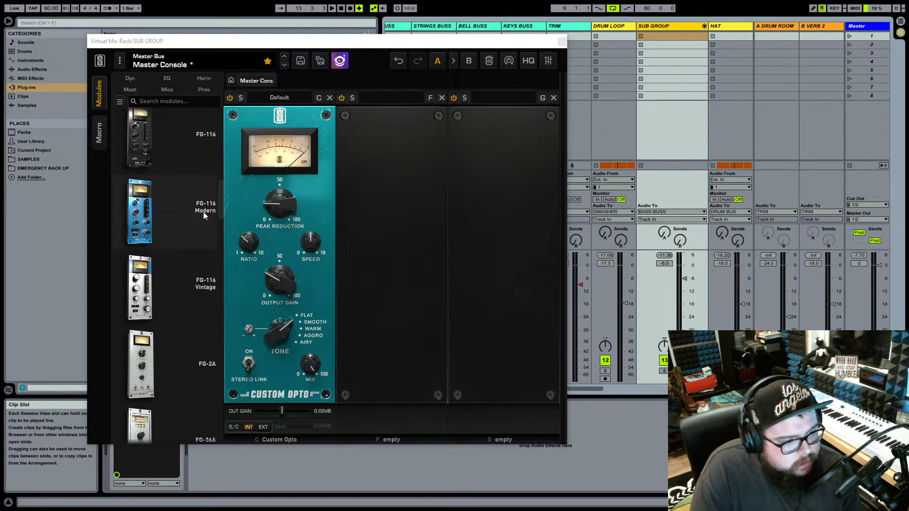
pyautogui.scroll(-3, 210, 276)
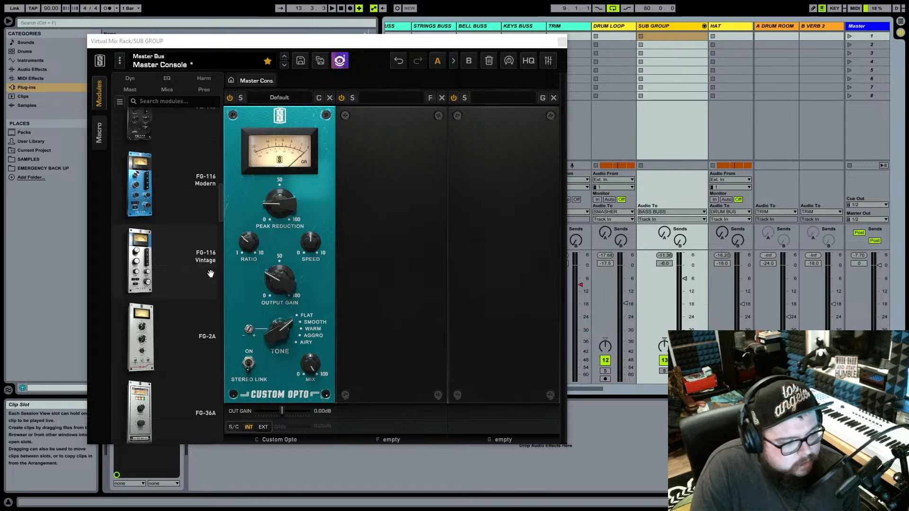
pyautogui.scroll(-4, 214, 299)
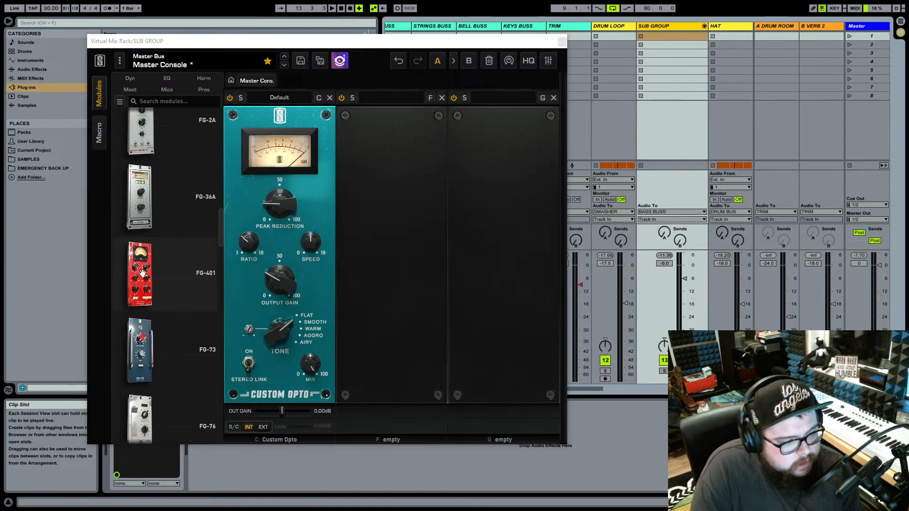
pyautogui.moveTo(157, 277); pyautogui.dragTo(284, 153)
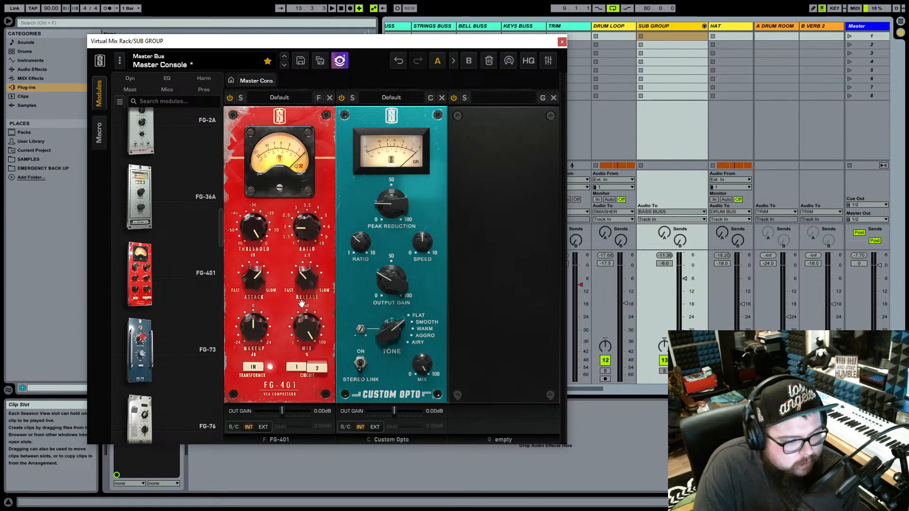
pyautogui.moveTo(254, 281); pyautogui.dragTo(240, 343)
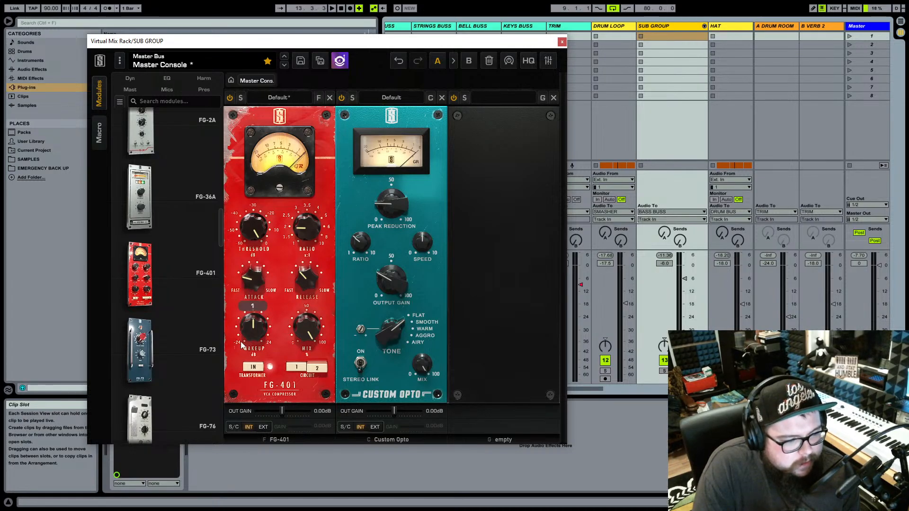
pyautogui.moveTo(301, 281); pyautogui.dragTo(324, 231)
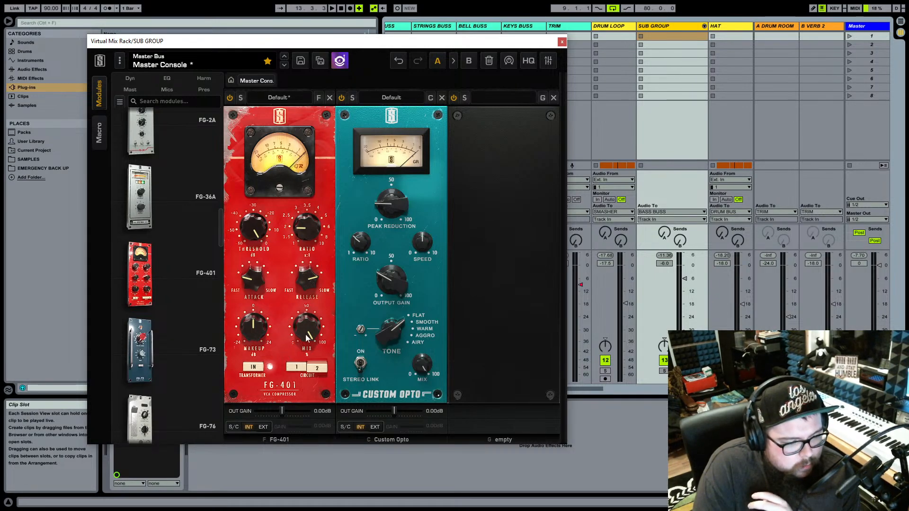
pyautogui.click(330, 98)
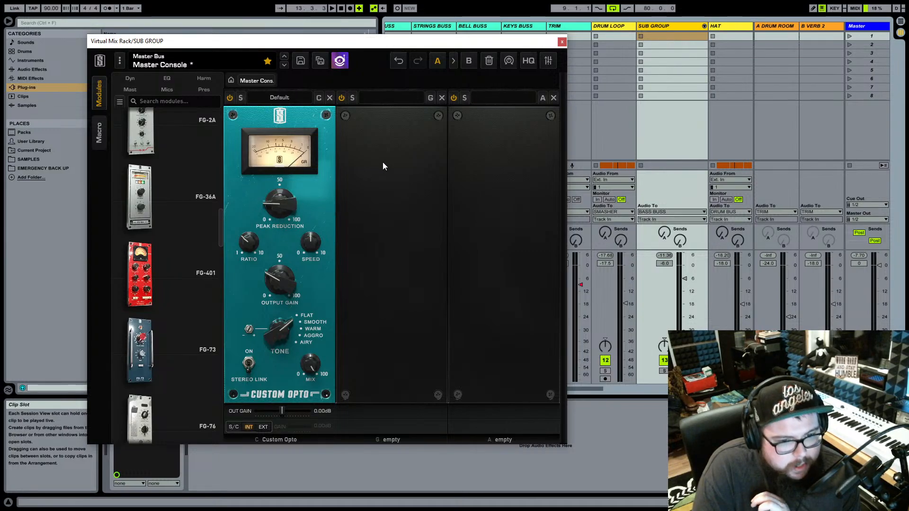
# Set Custom Opto's tone to Aggro and its ratio to 1.5.
pyautogui.click(658, 27)
pyautogui.click(333, 46)
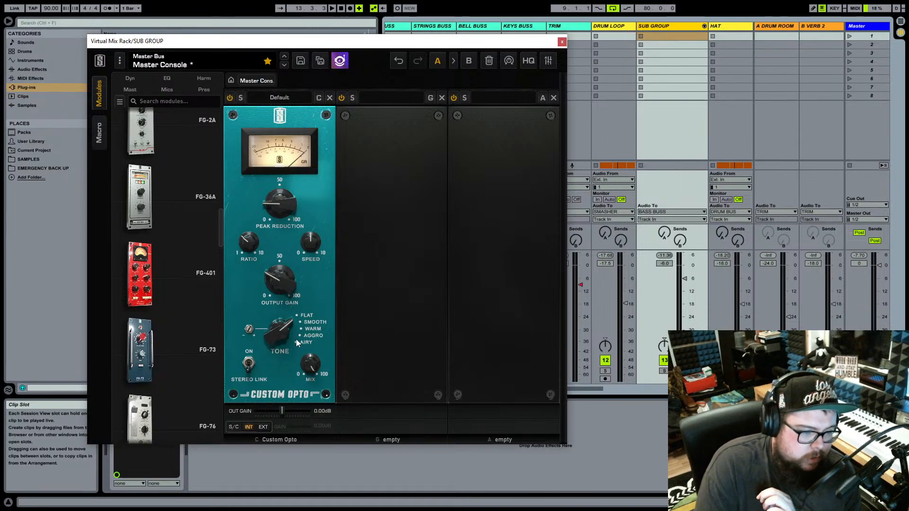
pyautogui.click(320, 337)
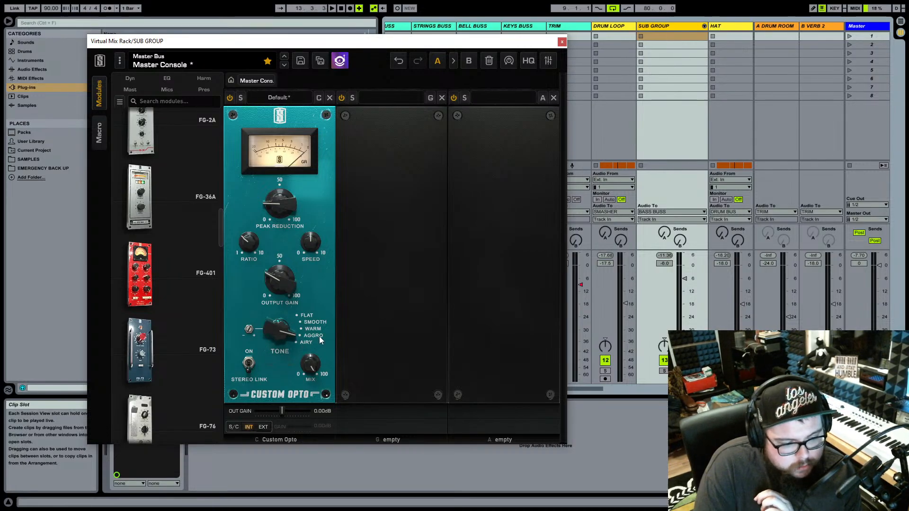
pyautogui.click(323, 324)
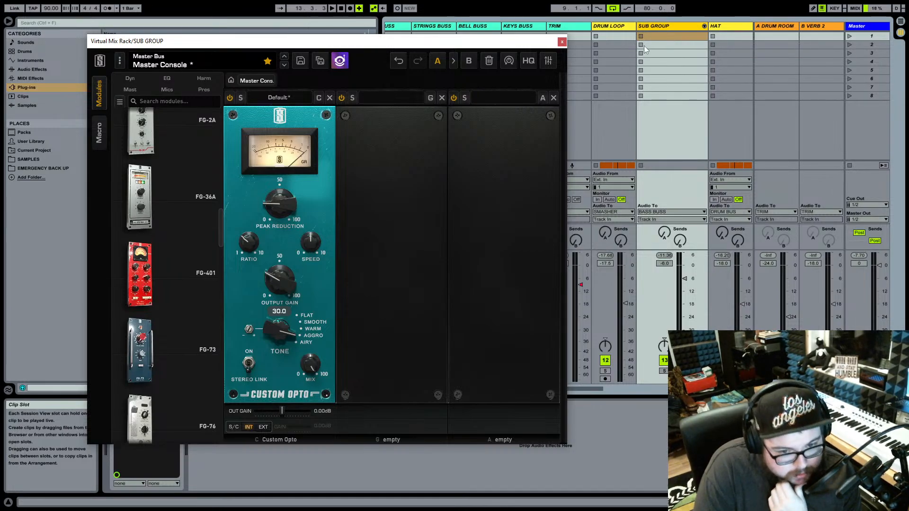
pyautogui.click(668, 29)
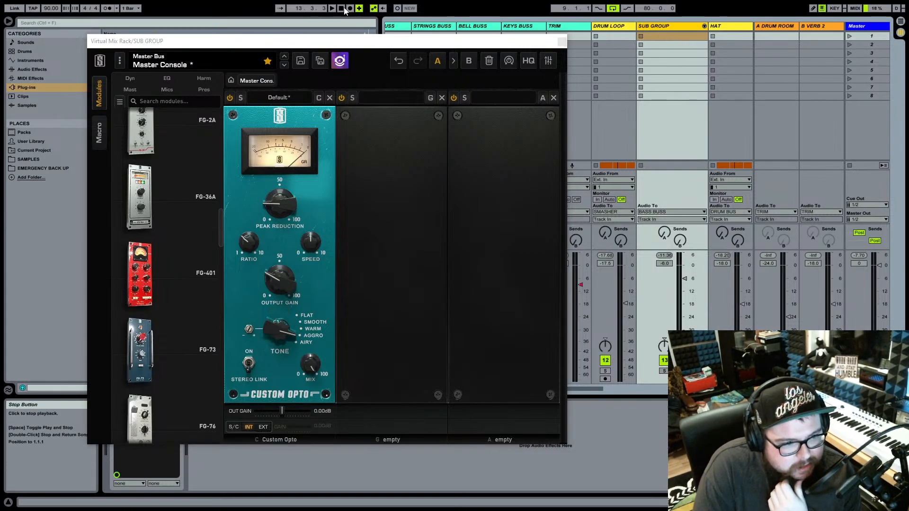
pyautogui.click(255, 244)
pyautogui.write('1.5')
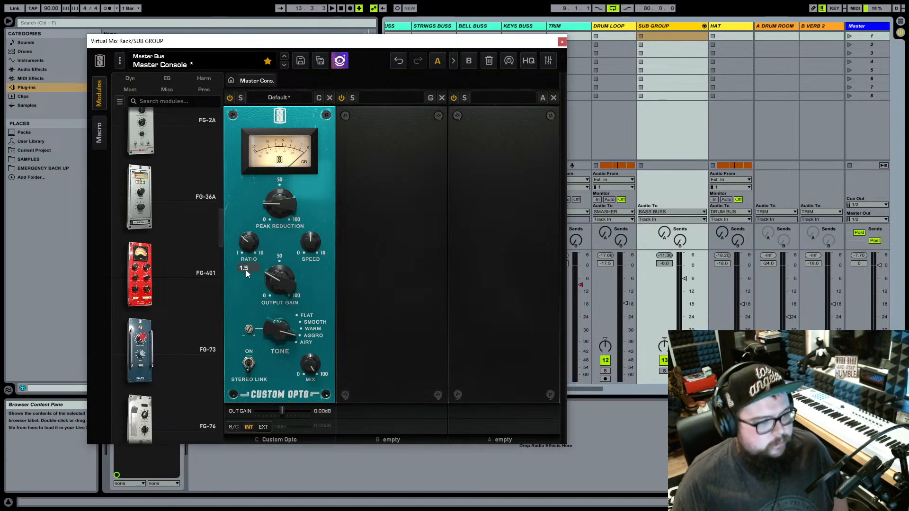
pyautogui.press('Return')
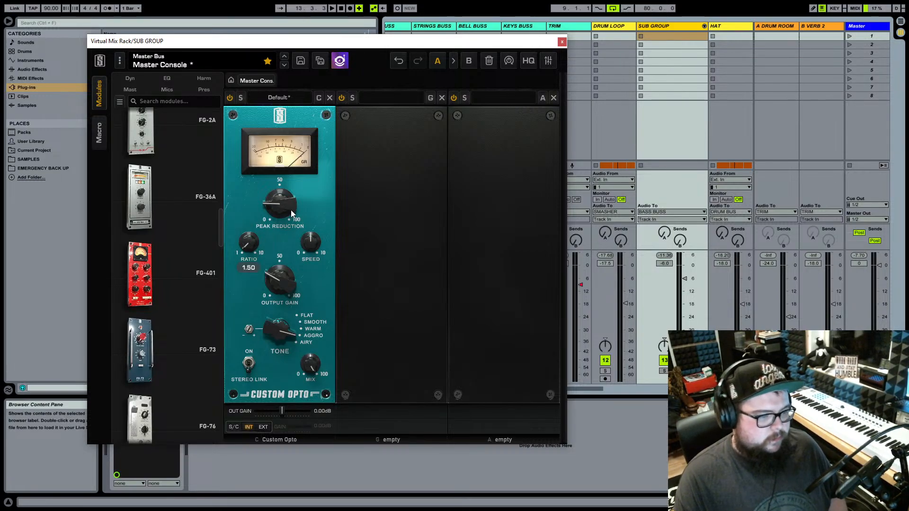
# Play the beat with SUB GROUP's volume at -6.3 dB, and set Custom Opto's tone amount to 126%.
pyautogui.moveTo(685, 279)
pyautogui.mouseDown()
pyautogui.moveTo(684, 293)
pyautogui.moveTo(685, 279)
pyautogui.mouseUp()
pyautogui.press('space')
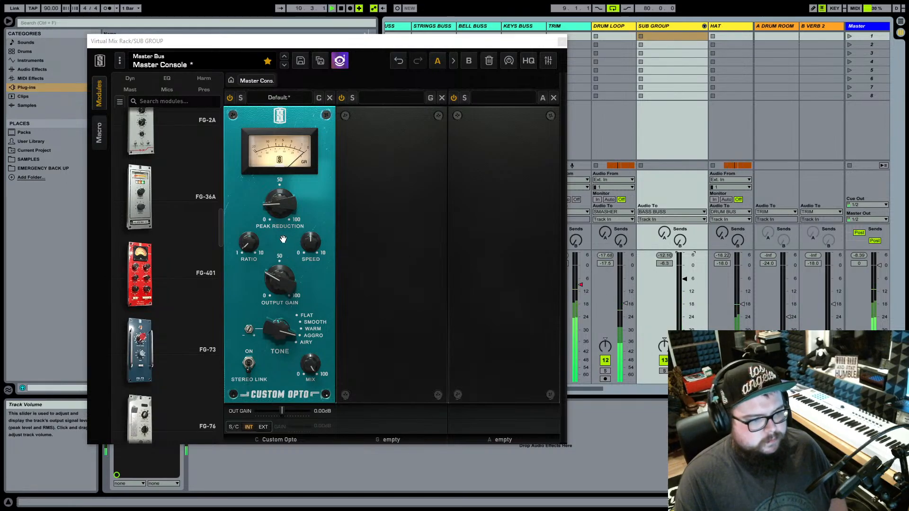
pyautogui.click(282, 283)
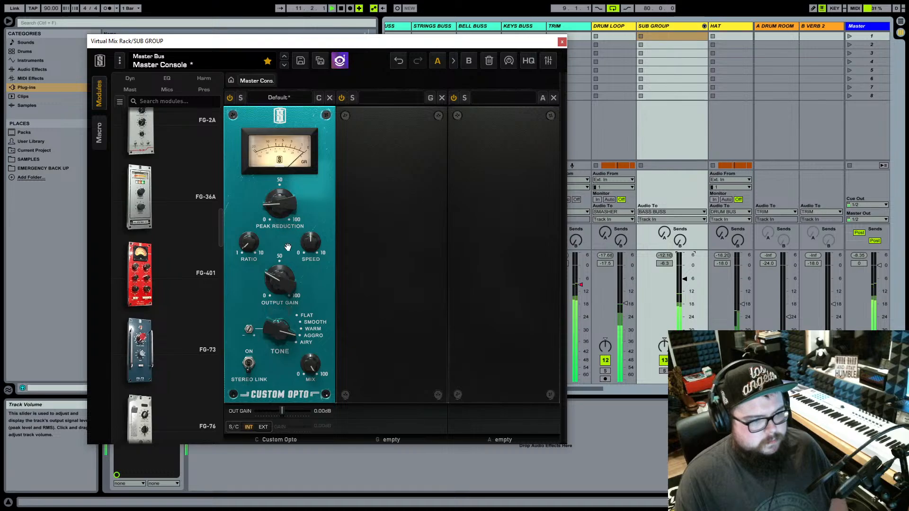
pyautogui.moveTo(251, 330); pyautogui.dragTo(269, 305)
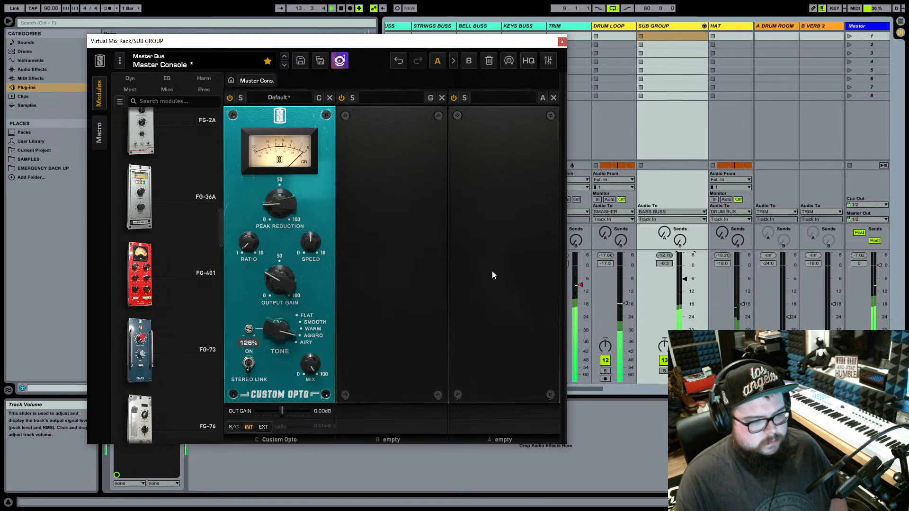
pyautogui.click(686, 280)
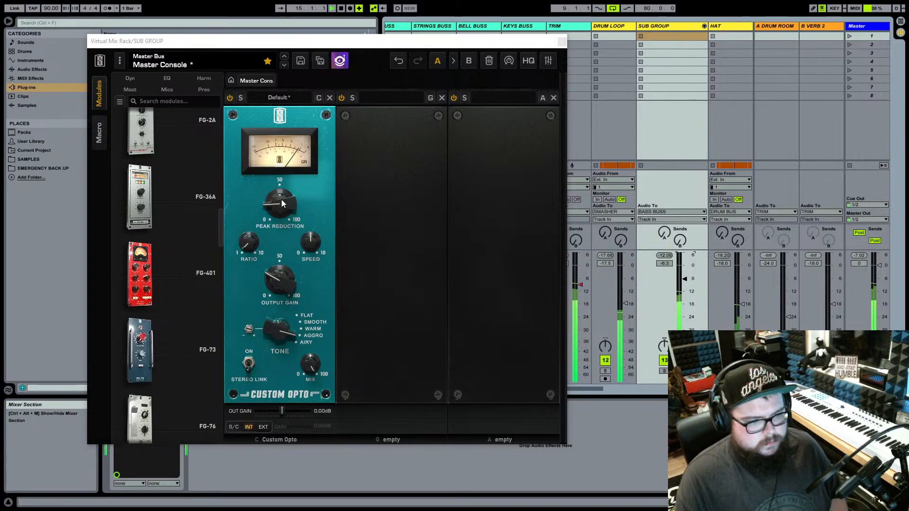
# Slightly lower Custom Opto's peak reduction and set its output gain to 34.
pyautogui.moveTo(278, 205)
pyautogui.mouseDown()
pyautogui.moveTo(276, 222)
pyautogui.moveTo(279, 212)
pyautogui.mouseUp()
pyautogui.click(288, 312)
pyautogui.write('34')
pyautogui.press('Return')
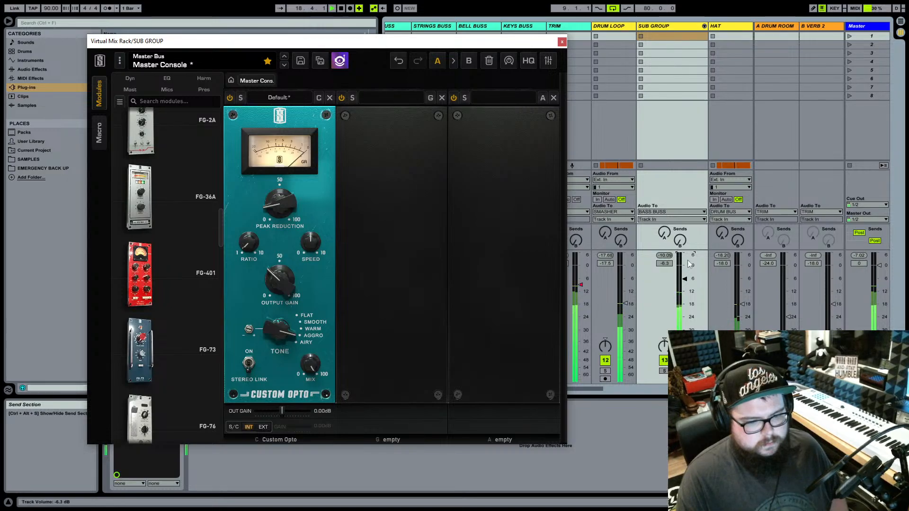
pyautogui.click(686, 280)
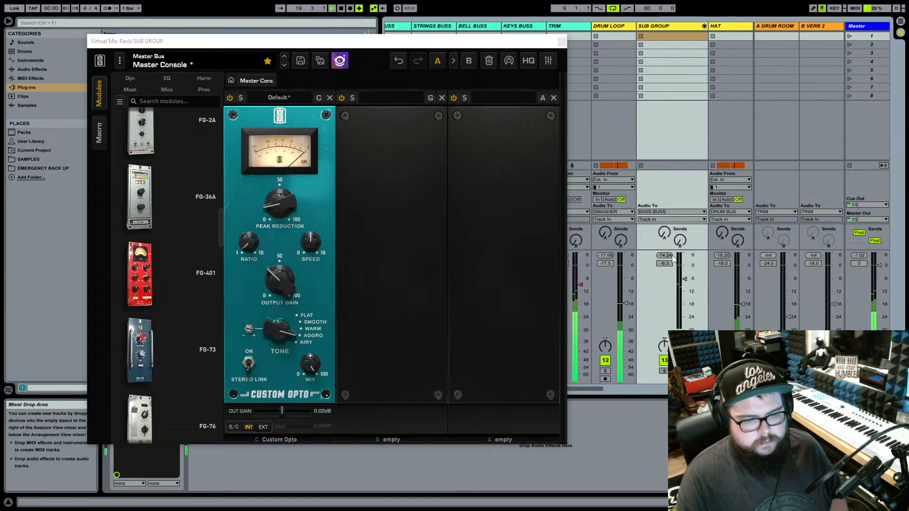
# Close the Virtual Mix Rack window, select DRUM LOOP and widen its mixer channel.
pyautogui.click(563, 41)
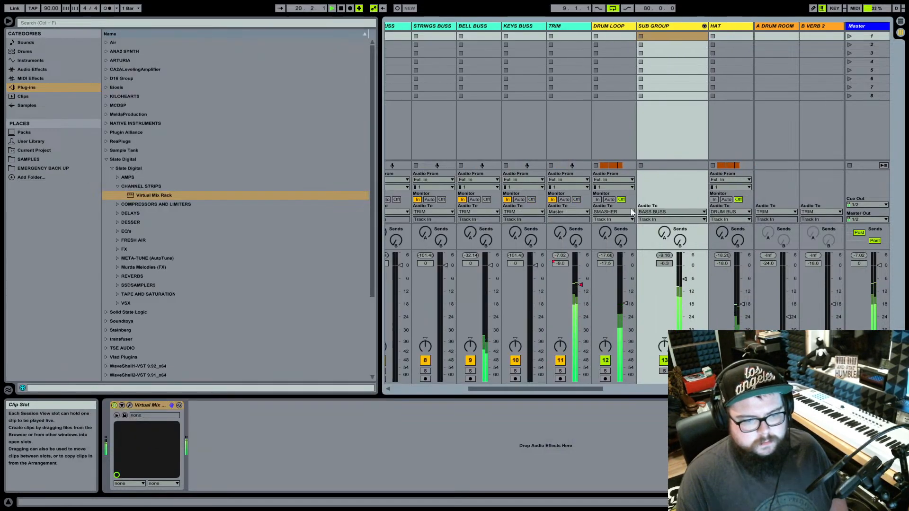
pyautogui.hscroll(2, 571, 113)
pyautogui.click(540, 26)
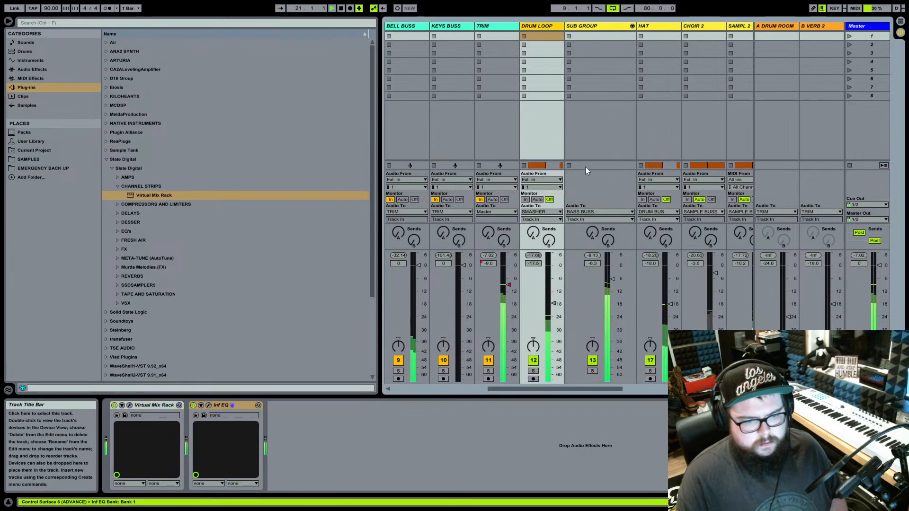
pyautogui.moveTo(566, 27); pyautogui.dragTo(583, 27)
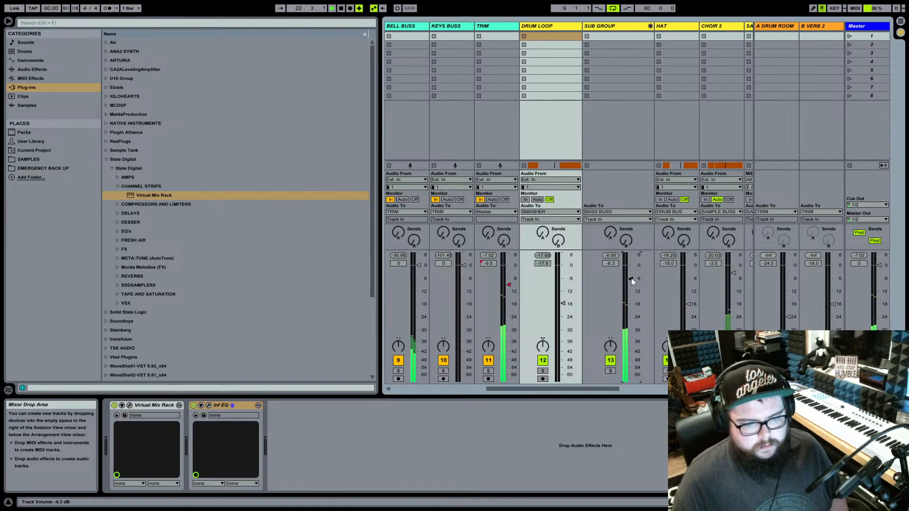
# Lower SUB GROUP's volume to -9.0 dB and switch to the arrangement.
pyautogui.moveTo(632, 279); pyautogui.dragTo(632, 283)
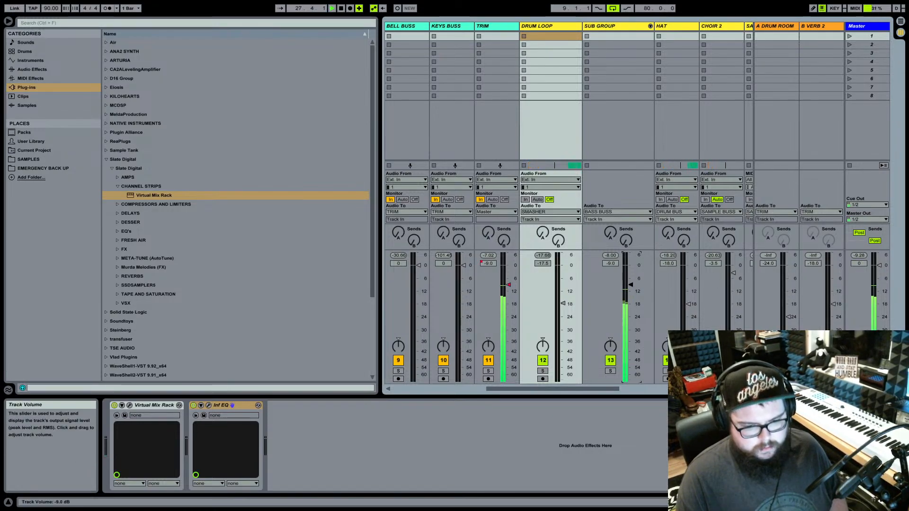
pyautogui.press('Tab')
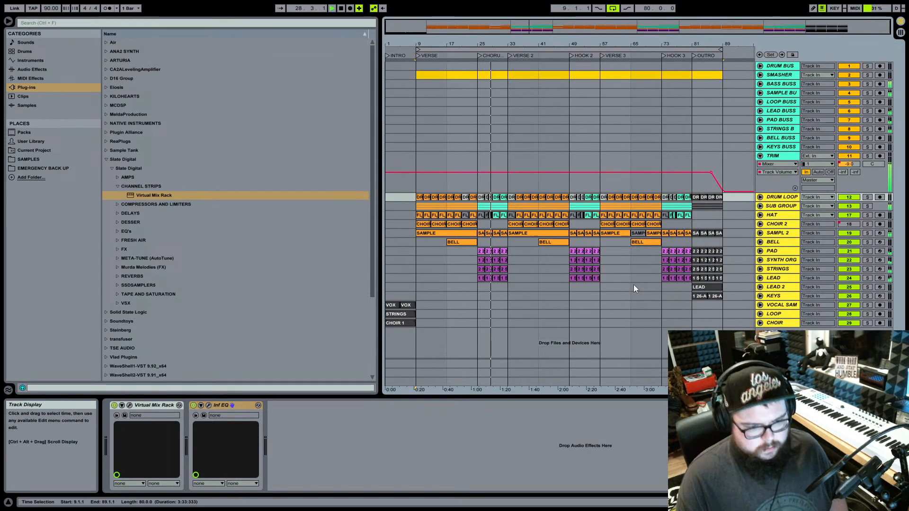
# Lower HAT's volume to -19.0 dB in the mixer and select SUB GROUP to show its devices.
pyautogui.press('Tab')
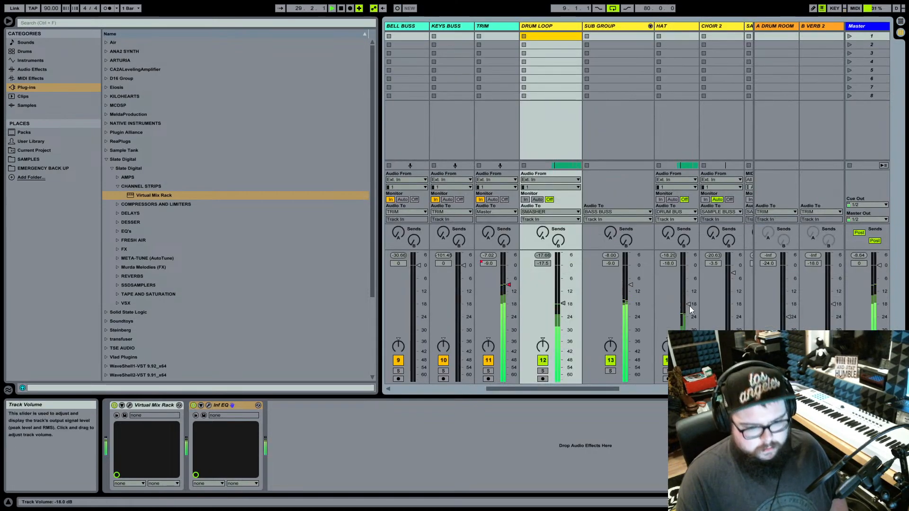
pyautogui.scroll(-1, 690, 306)
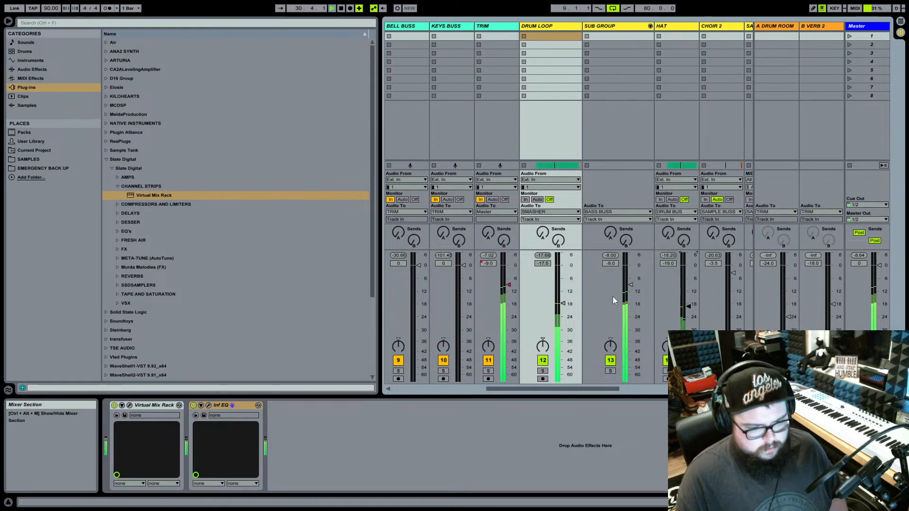
pyautogui.hscroll(4, 644, 187)
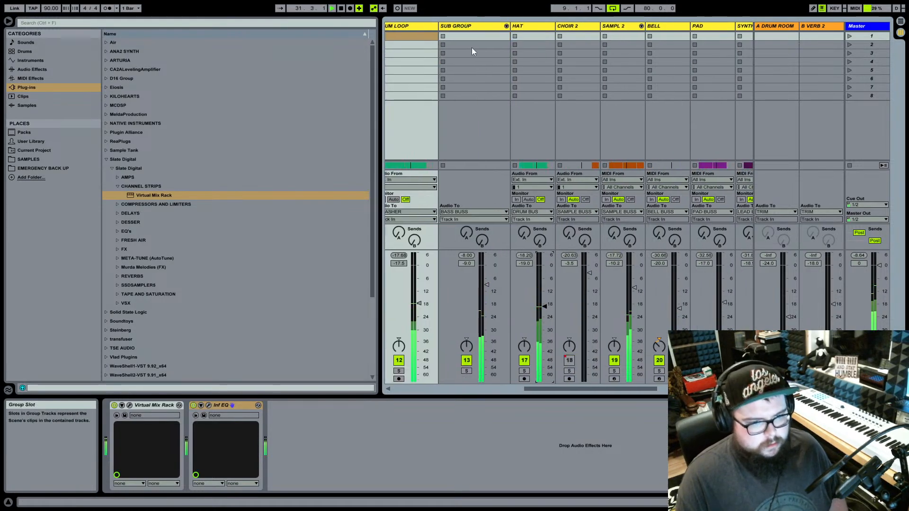
pyautogui.click(476, 25)
# Set the Q of BASS BUSS's sidechain EQ to 1.14, switch that EQ back off, and collapse BASS SIDE CHAIN and Virtual Mix Rack.
pyautogui.hscroll(-8, 521, 82)
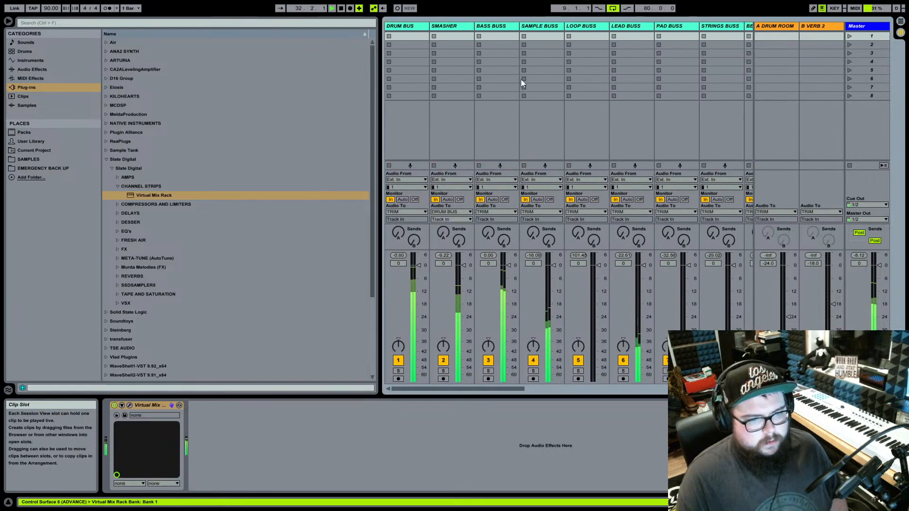
pyautogui.click(495, 27)
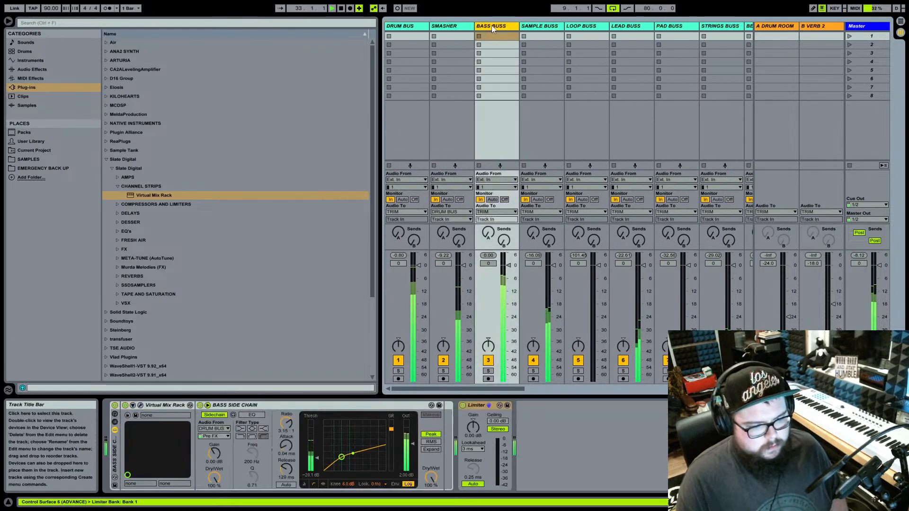
pyautogui.click(260, 416)
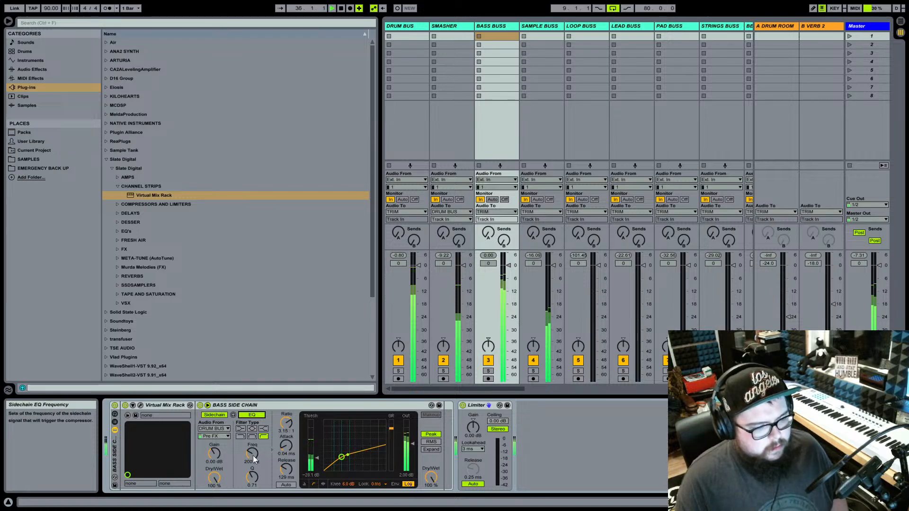
pyautogui.moveTo(252, 477); pyautogui.dragTo(252, 469)
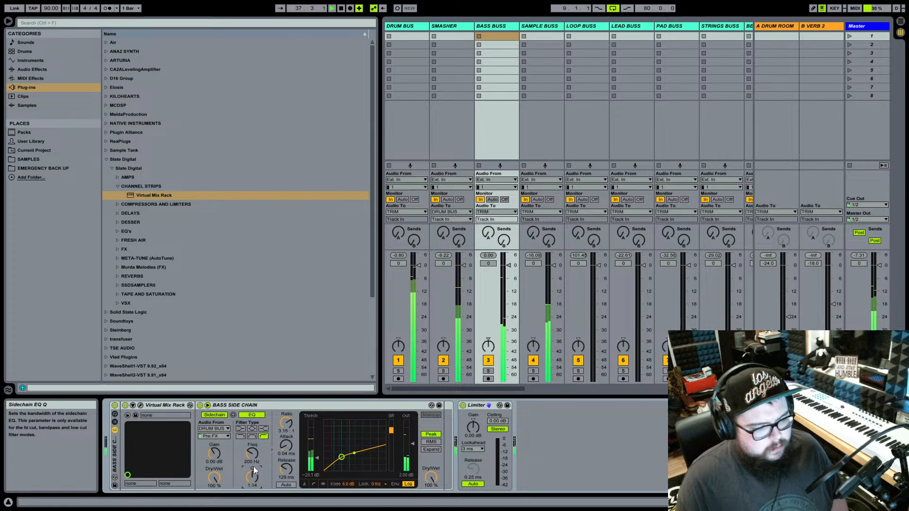
pyautogui.click(260, 417)
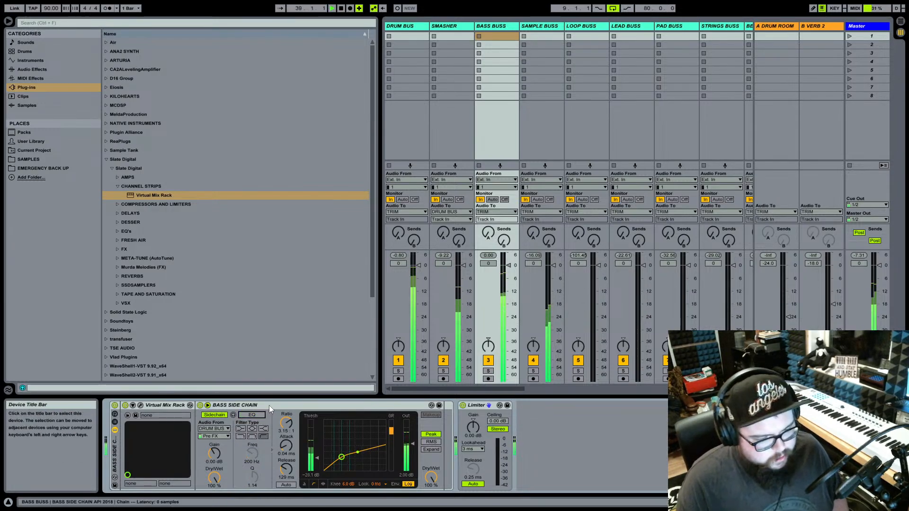
pyautogui.doubleClick(269, 405)
pyautogui.doubleClick(158, 406)
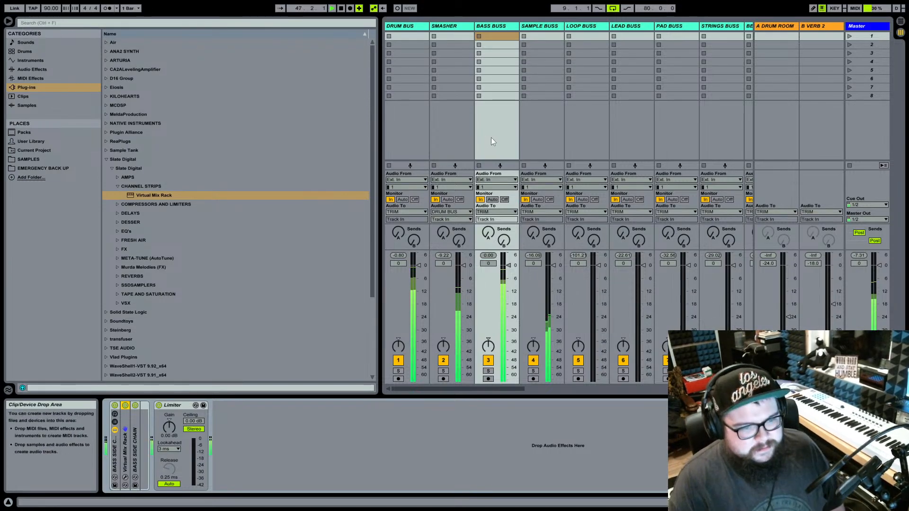
# Select DRUM LOOP, briefly unfold it in the arrangement to check its waveform, and return to the mixer.
pyautogui.hscroll(8, 529, 53)
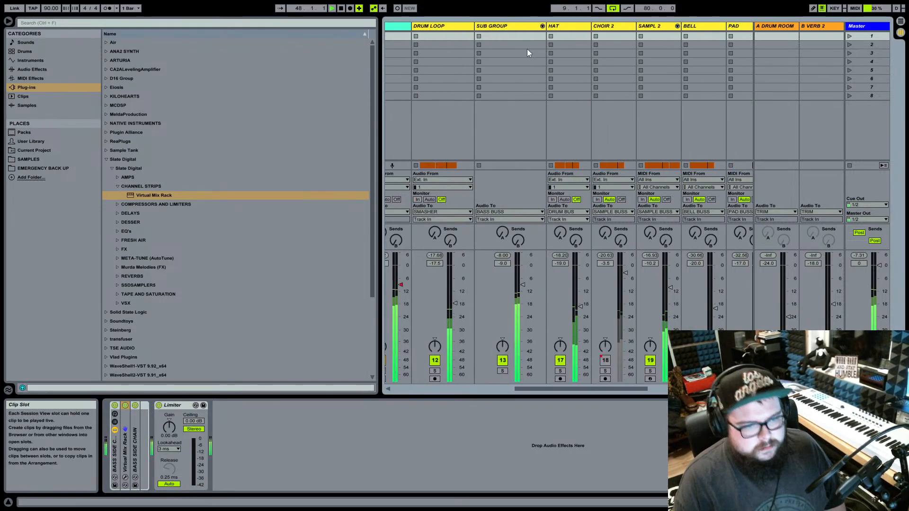
pyautogui.click(453, 36)
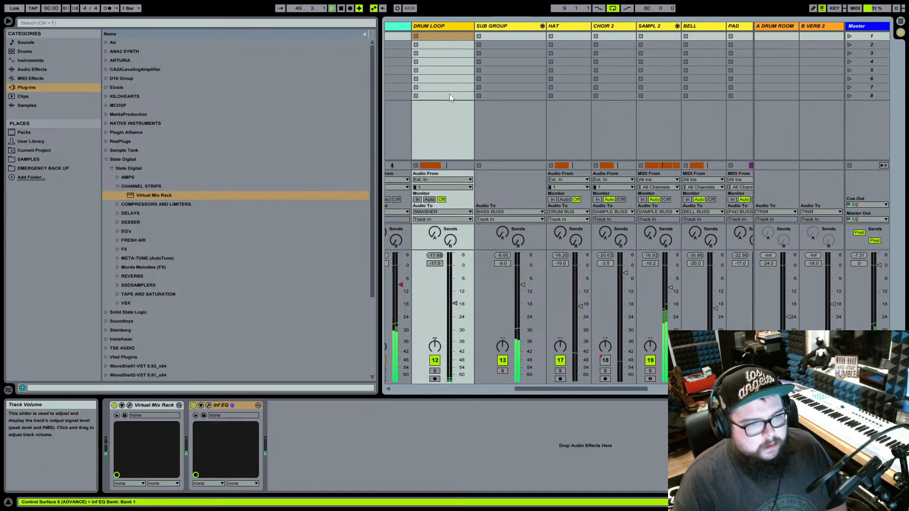
pyautogui.press('Tab')
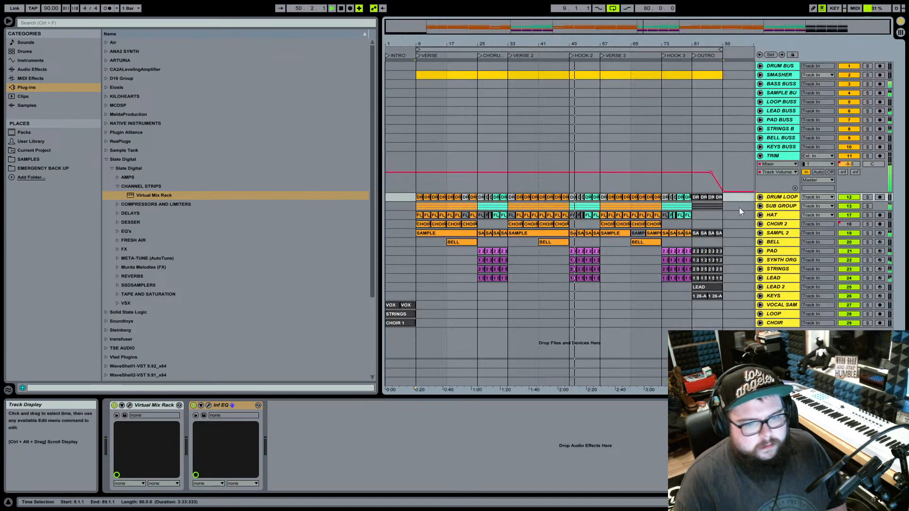
pyautogui.click(760, 197)
pyautogui.moveTo(417, 44); pyautogui.dragTo(463, 52)
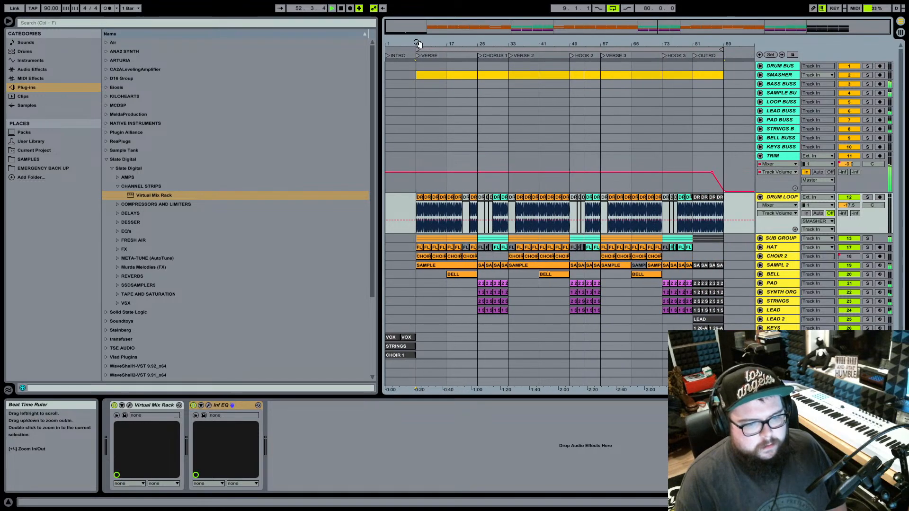
pyautogui.click(760, 198)
pyautogui.press('Tab')
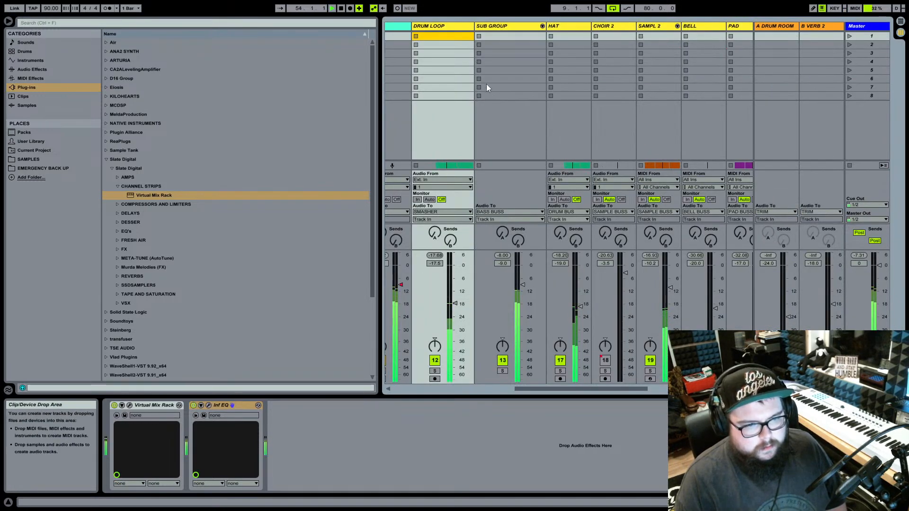
# Open DRUM LOOP's Inf EQ and add a bell boost of +2.64 dB at 39.7 Hz.
pyautogui.click(447, 27)
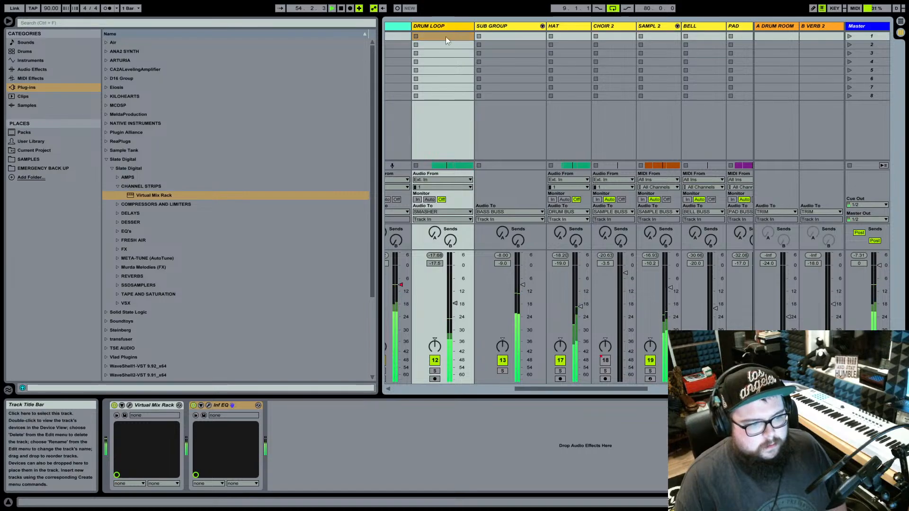
pyautogui.click(209, 406)
pyautogui.click(236, 230)
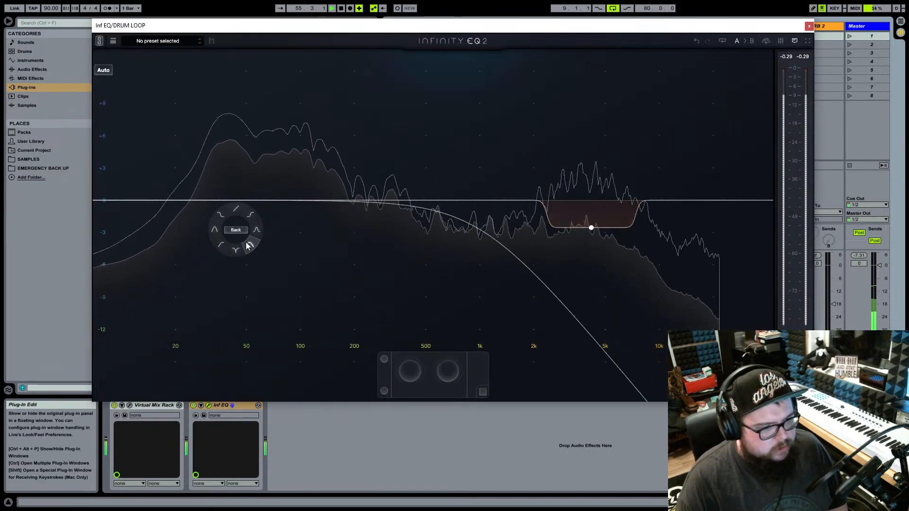
pyautogui.click(255, 232)
pyautogui.moveTo(236, 231); pyautogui.dragTo(252, 177)
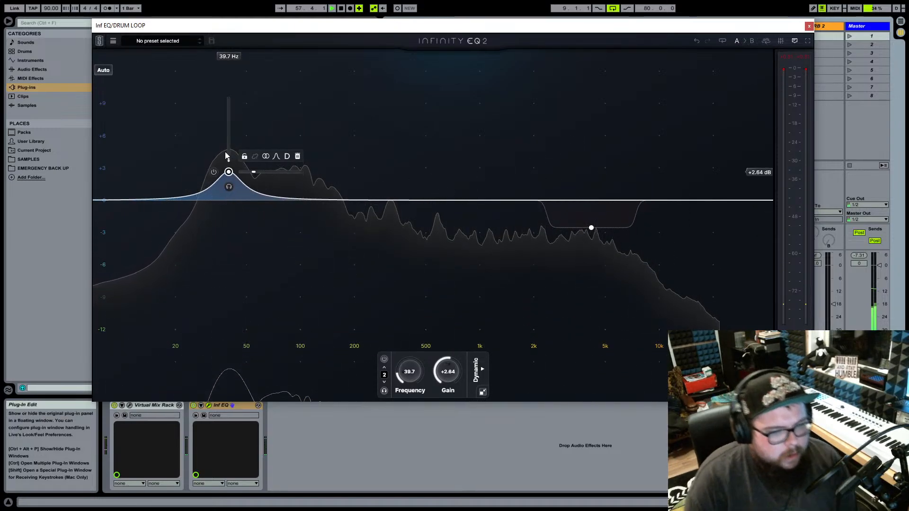
# Retune the low bell band to 46.0 Hz with +2.46 dB gain, adjust its width, and close the EQ window.
pyautogui.moveTo(229, 127); pyautogui.dragTo(203, 130)
pyautogui.moveTo(202, 173); pyautogui.dragTo(237, 179)
pyautogui.moveTo(240, 178); pyautogui.dragTo(240, 155)
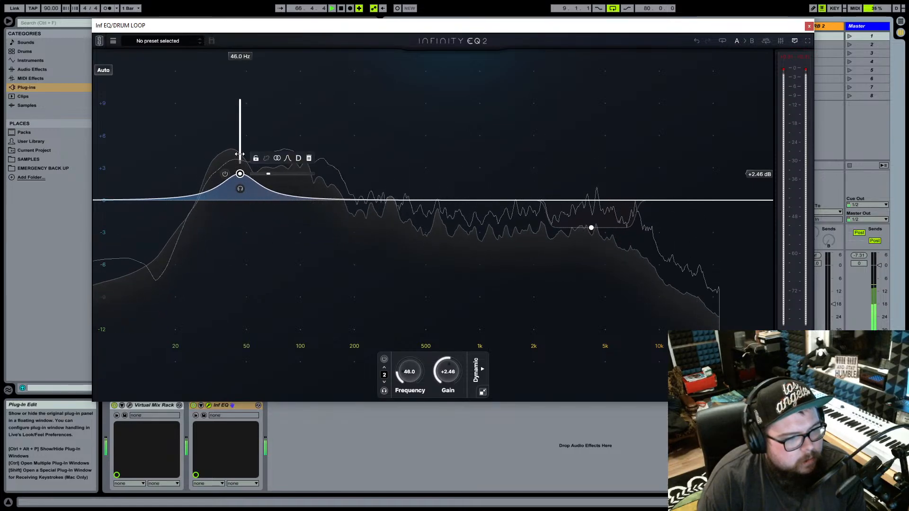
pyautogui.click(809, 26)
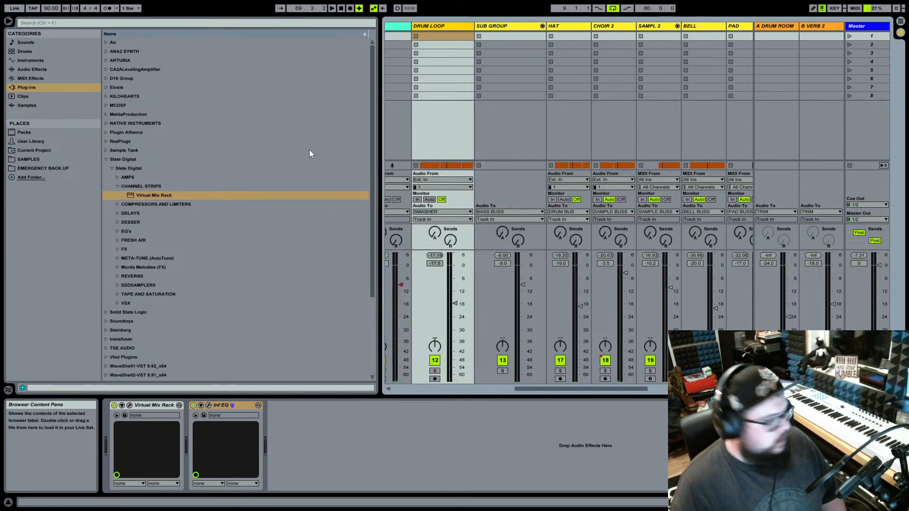
# Unfold DRUM LOOP in the arrangement to show the waveform at the start of the verse.
pyautogui.press('Tab')
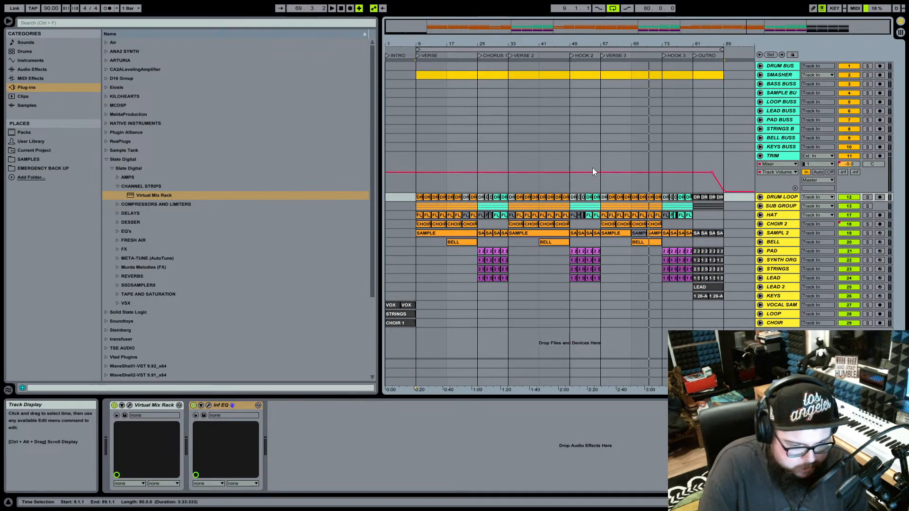
pyautogui.click(762, 201)
pyautogui.click(761, 198)
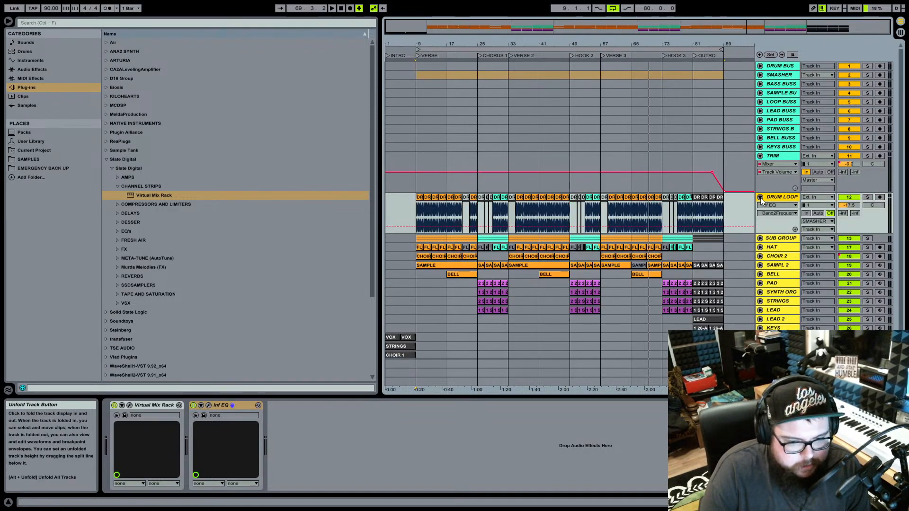
pyautogui.moveTo(422, 44); pyautogui.dragTo(422, 142)
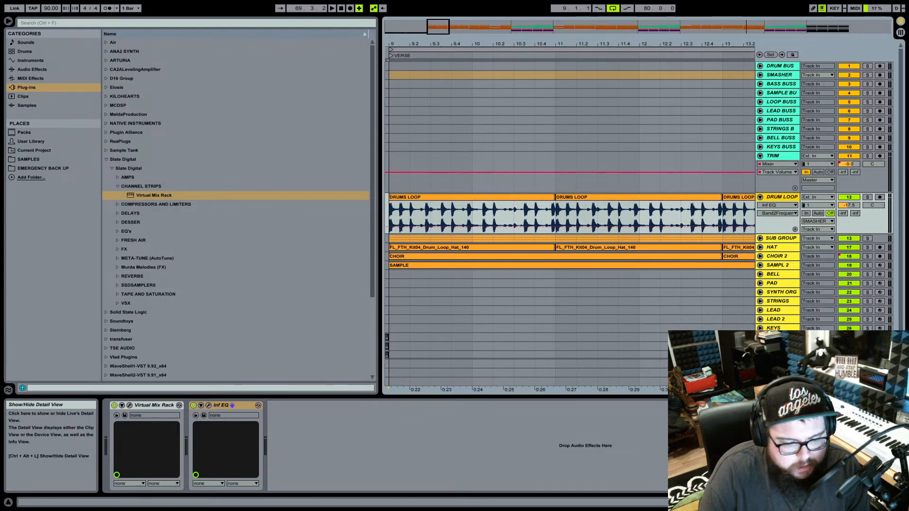
# Hide the detail view and browser, and make the DRUM LOOP track taller.
pyautogui.click(901, 502)
pyautogui.click(8, 22)
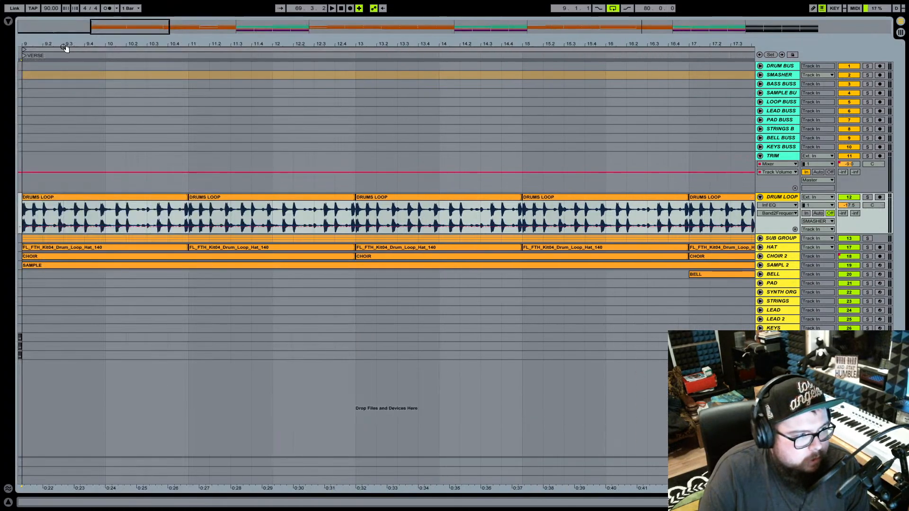
pyautogui.moveTo(29, 44); pyautogui.dragTo(237, 44)
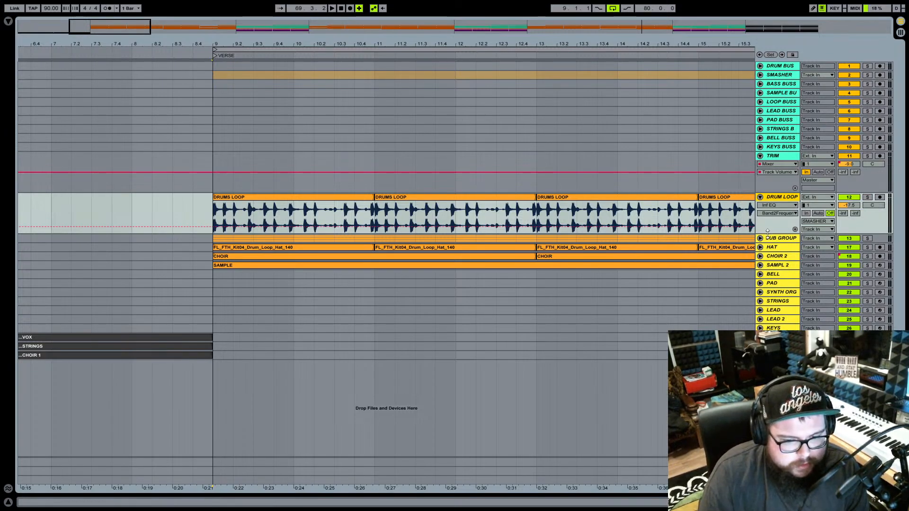
pyautogui.moveTo(768, 231); pyautogui.dragTo(768, 255)
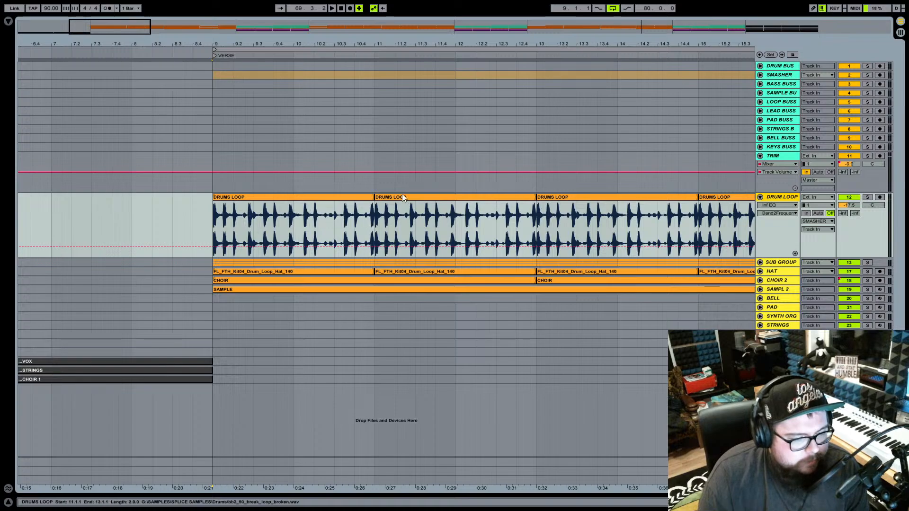
# Select the verse's first DRUMS LOOP clip and examine the loop's waveform in the resized track.
pyautogui.click(271, 201)
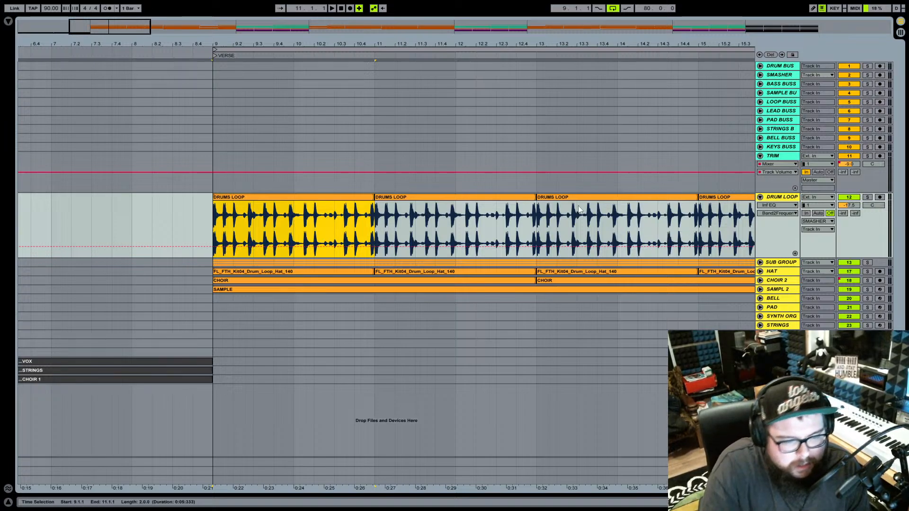
pyautogui.click(779, 198)
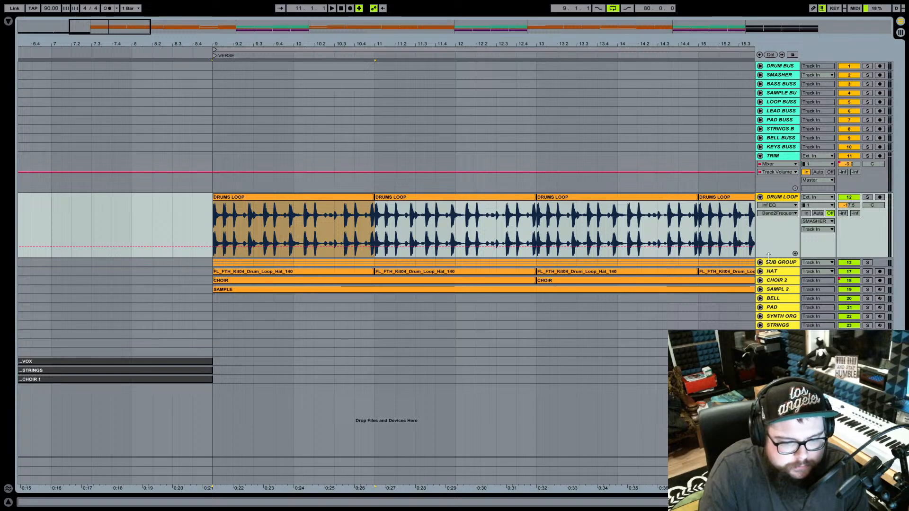
pyautogui.moveTo(768, 259); pyautogui.dragTo(772, 250)
pyautogui.moveTo(526, 27); pyautogui.dragTo(563, 118)
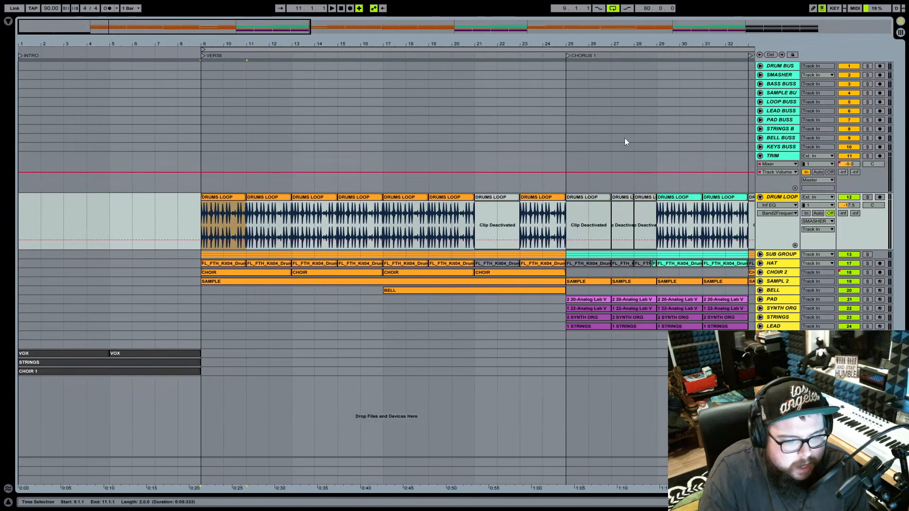
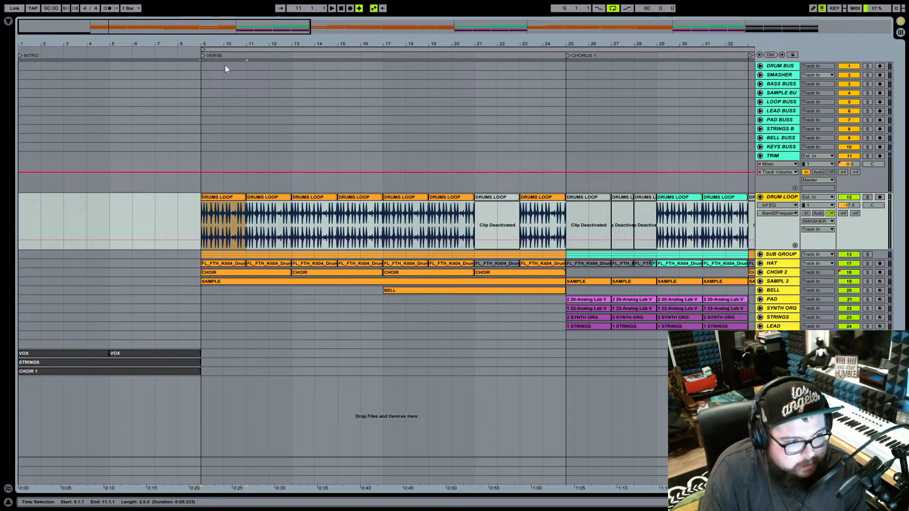
pyautogui.moveTo(224, 44); pyautogui.dragTo(363, 59)
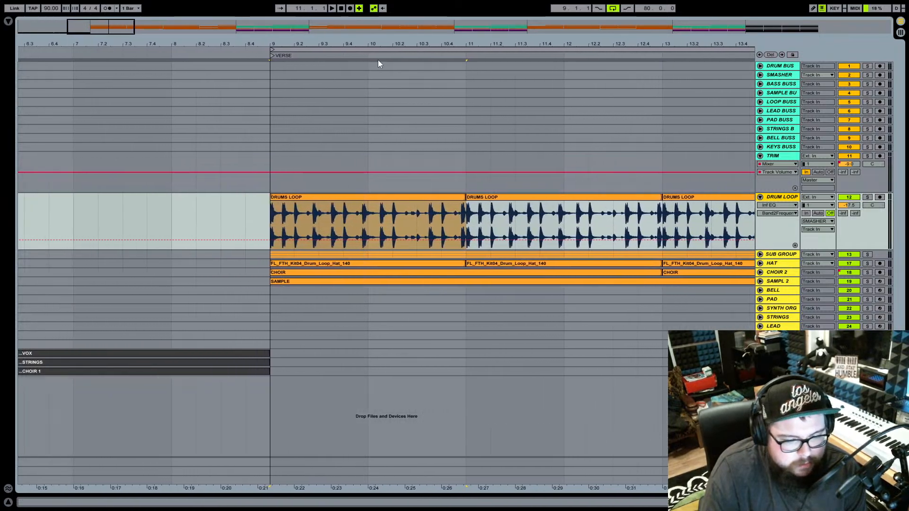
pyautogui.moveTo(776, 247); pyautogui.dragTo(777, 281)
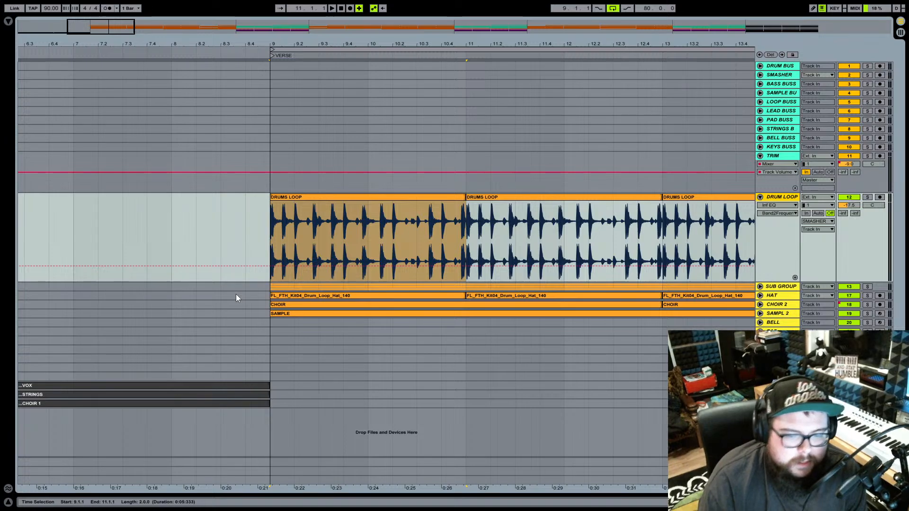
pyautogui.moveTo(451, 44)
pyautogui.mouseDown()
pyautogui.moveTo(451, 23)
pyautogui.moveTo(420, 45)
pyautogui.moveTo(327, 44)
pyautogui.mouseUp()
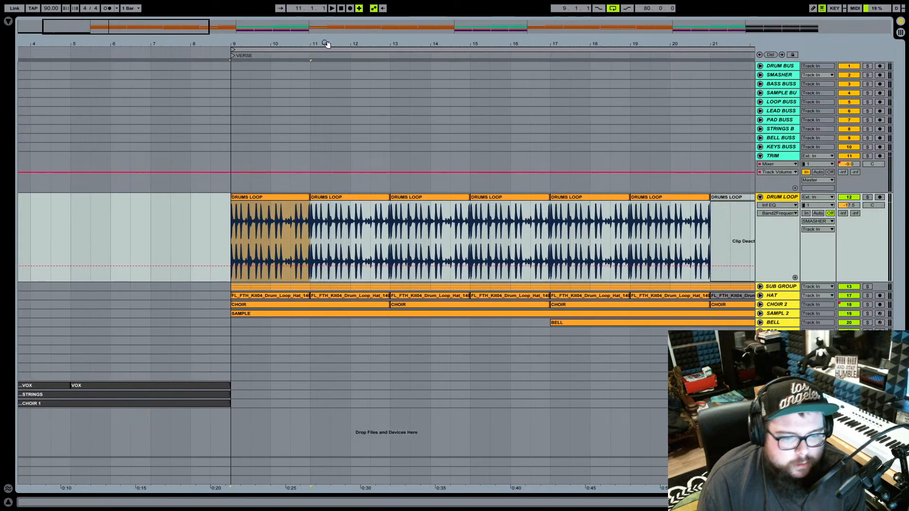
# Fold the DRUM LOOP track and play the arrangement from the beginning.
pyautogui.click(761, 197)
pyautogui.moveTo(487, 45); pyautogui.dragTo(223, 44)
pyautogui.press('Tab')
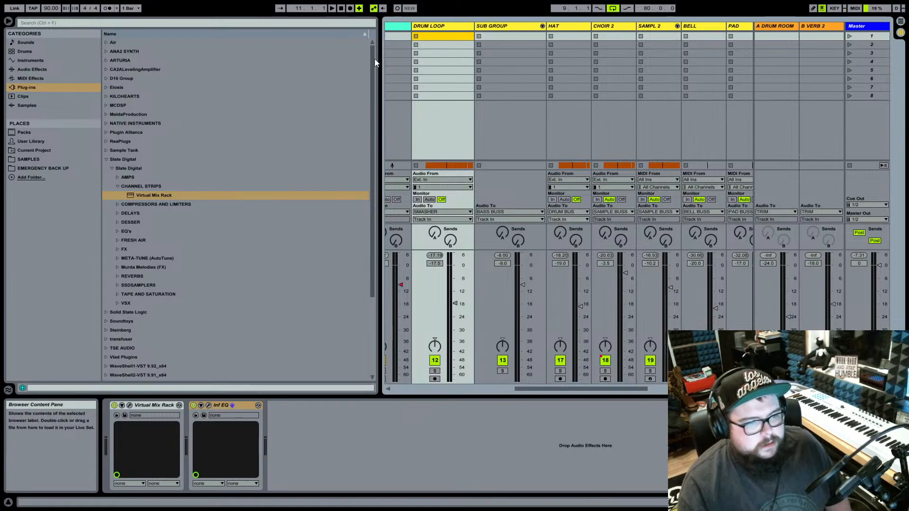
pyautogui.press('Tab')
pyautogui.click(341, 9)
pyautogui.press('space')
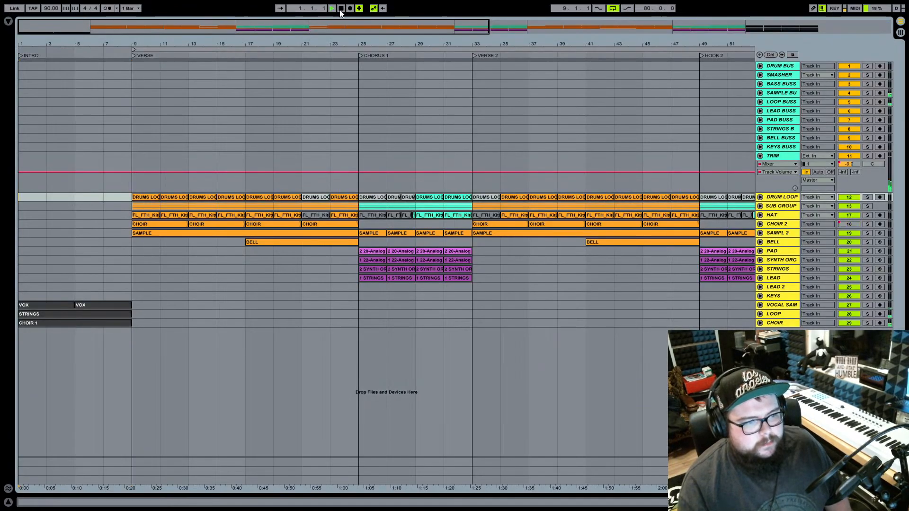
# Examine the levels of the VOCAL SAMPLE, LOOP and CHOIR tracks and the buses in the mixer during playback.
pyautogui.press('Tab')
pyautogui.hscroll(3, 607, 166)
pyautogui.hscroll(5, 606, 166)
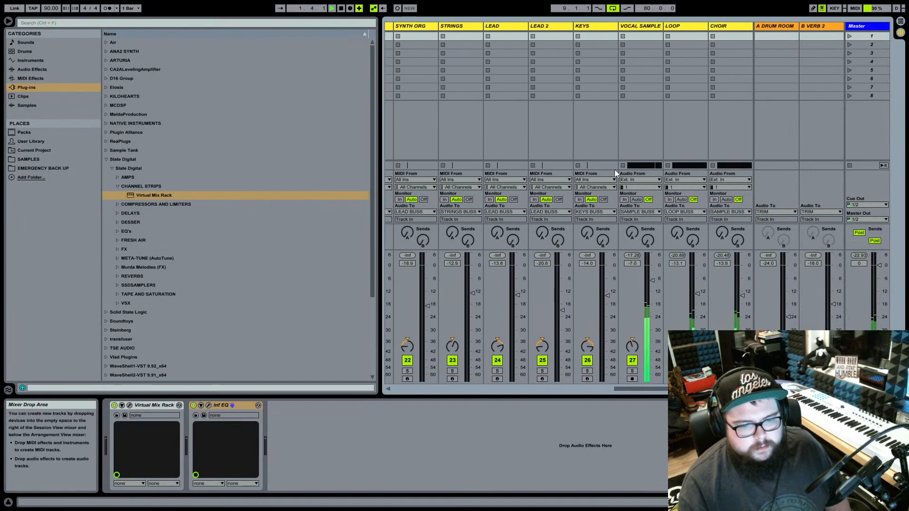
pyautogui.click(658, 27)
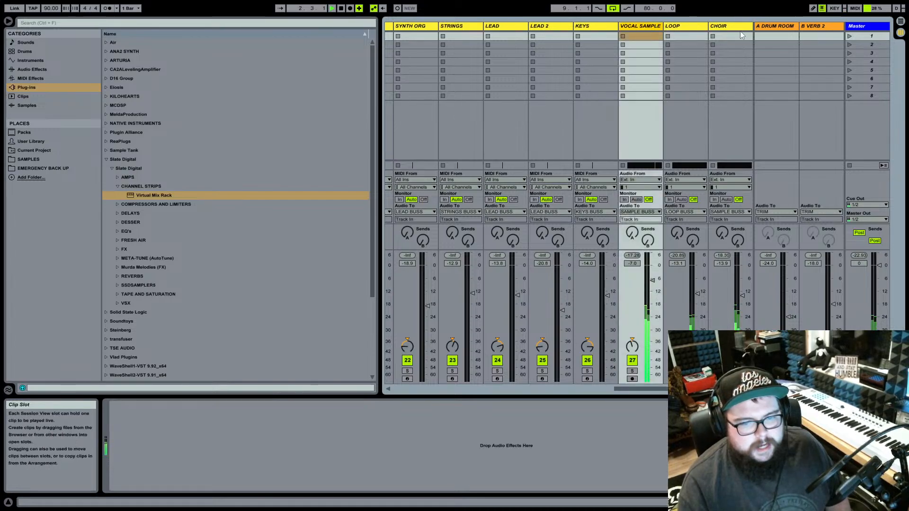
pyautogui.keyDown('shift'); pyautogui.click(739, 27); pyautogui.keyUp('shift')
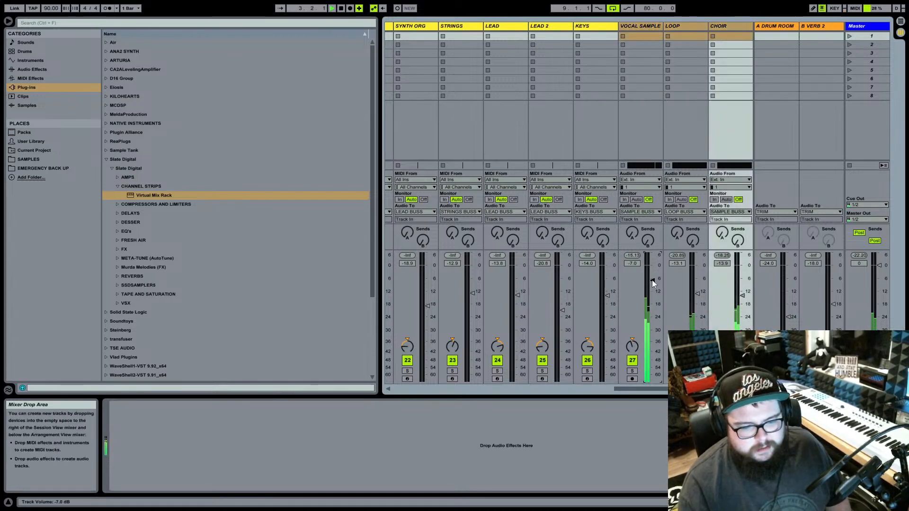
pyautogui.hscroll(-4, 652, 282)
pyautogui.hscroll(-5, 652, 280)
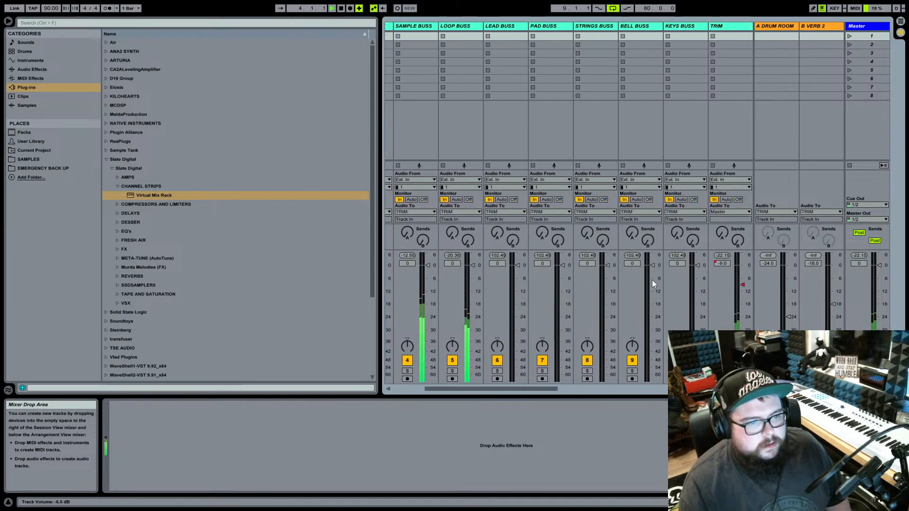
pyautogui.click(586, 34)
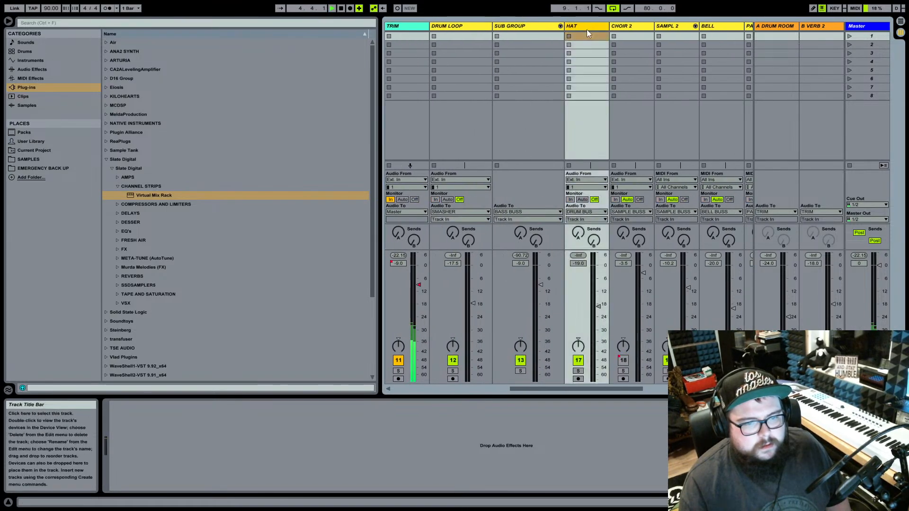
pyautogui.press('Right')
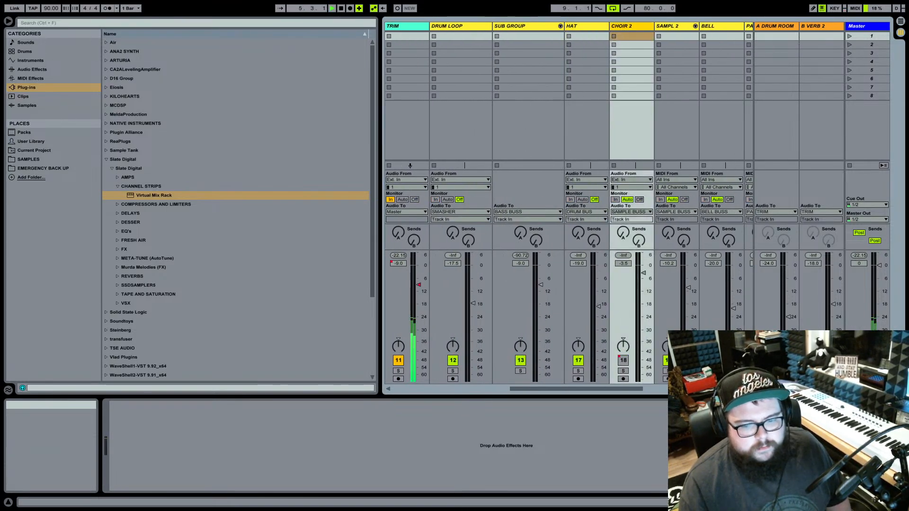
pyautogui.hotkey('ctrl', 'alt', 'b')
pyautogui.hscroll(-8, 334, 91)
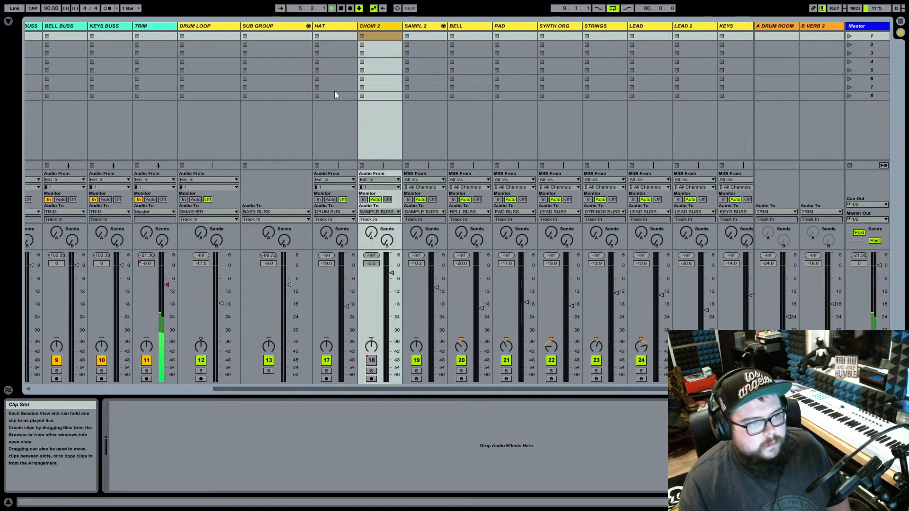
# Load the MELODY SIDE CHAIN 2018 preset from the User Library's melody presets onto SAMPLE BUSS and close its plug-in window.
pyautogui.click(160, 28)
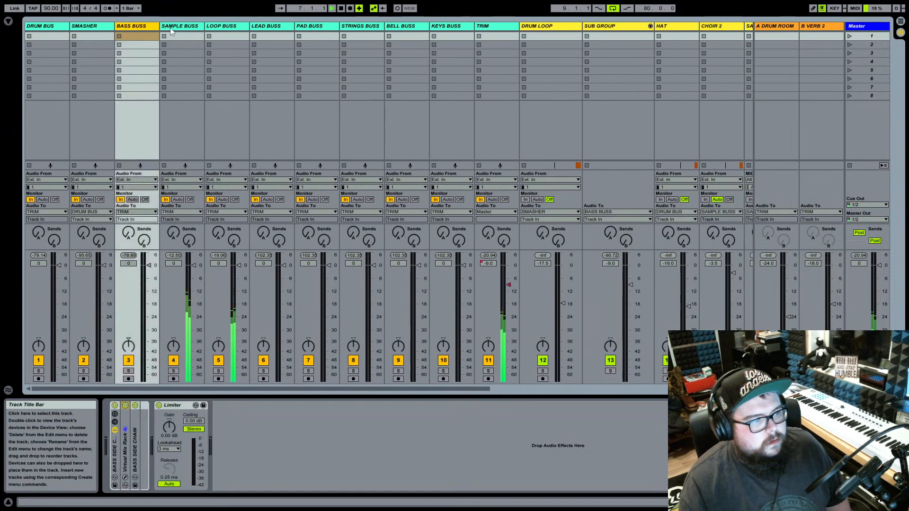
pyautogui.click(169, 27)
pyautogui.click(8, 22)
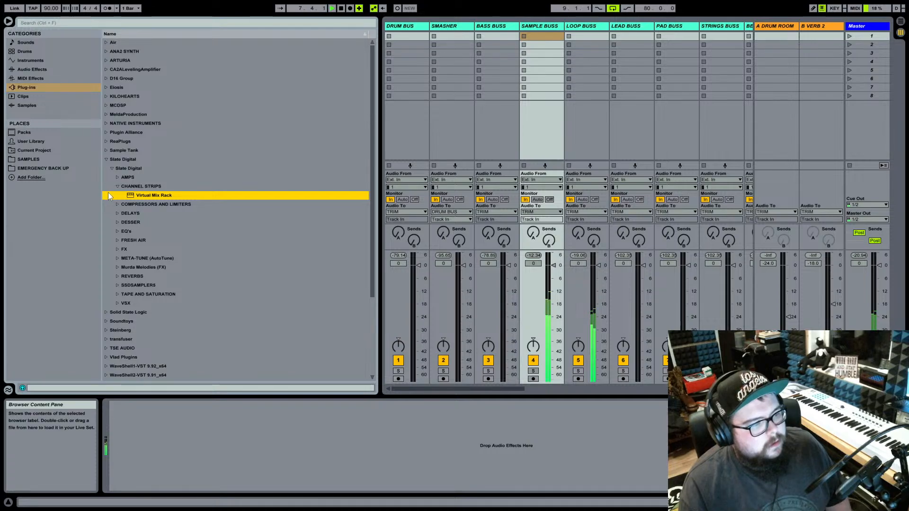
pyautogui.click(40, 141)
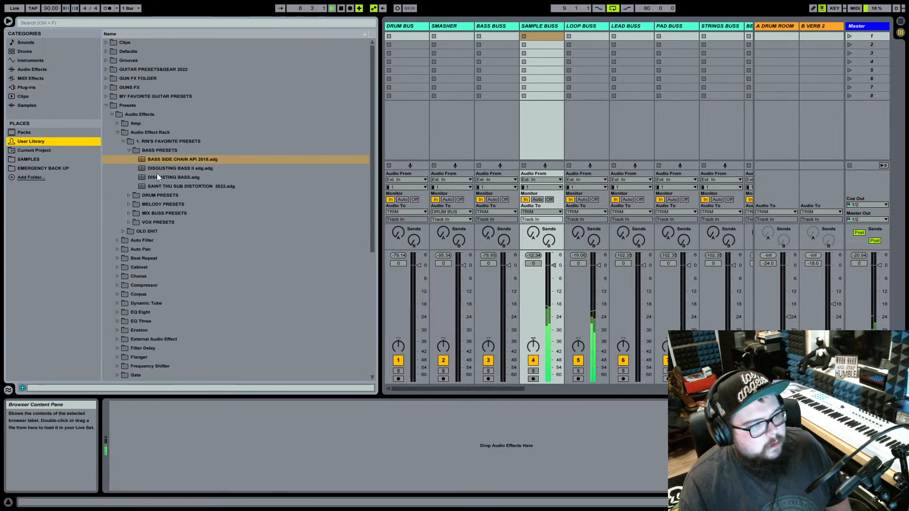
pyautogui.click(129, 205)
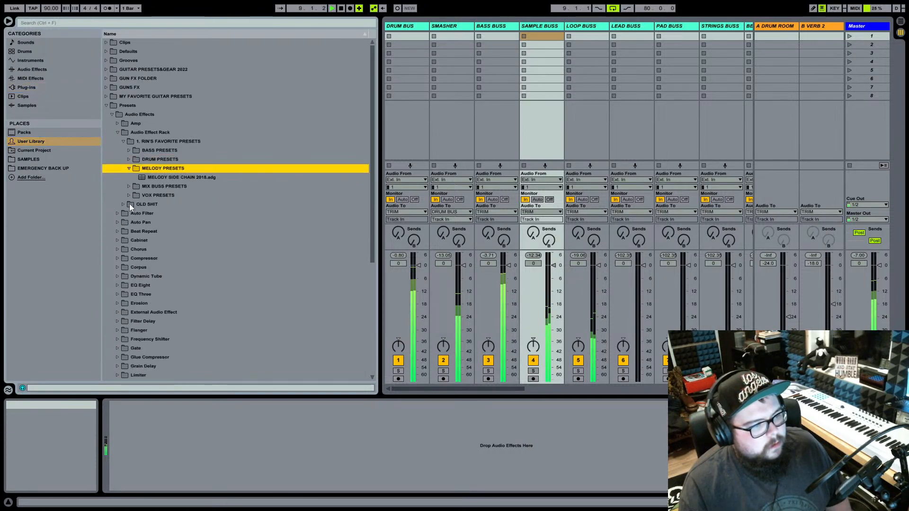
pyautogui.click(143, 178)
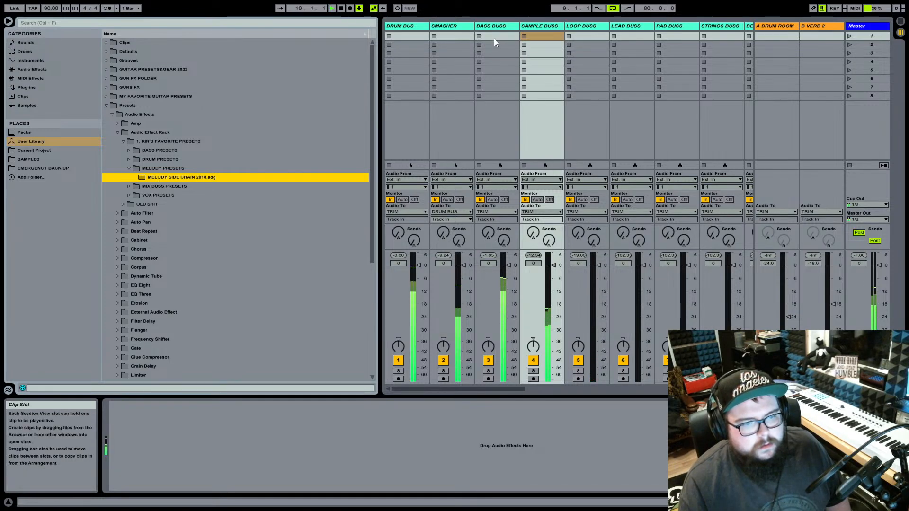
pyautogui.click(551, 27)
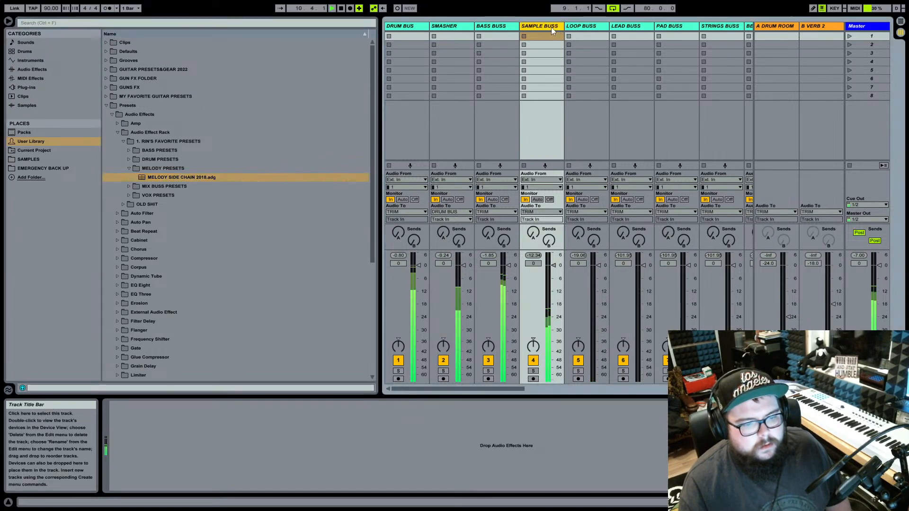
pyautogui.click(184, 180)
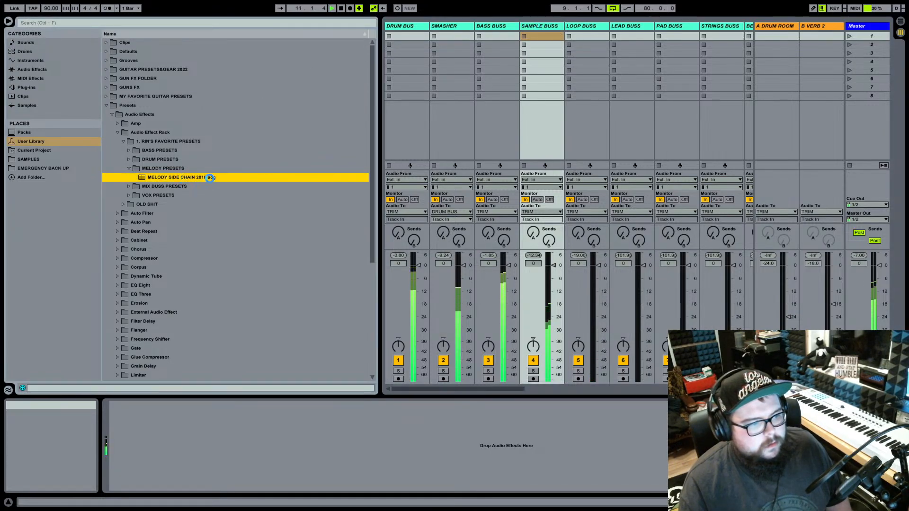
pyautogui.doubleClick(332, 177)
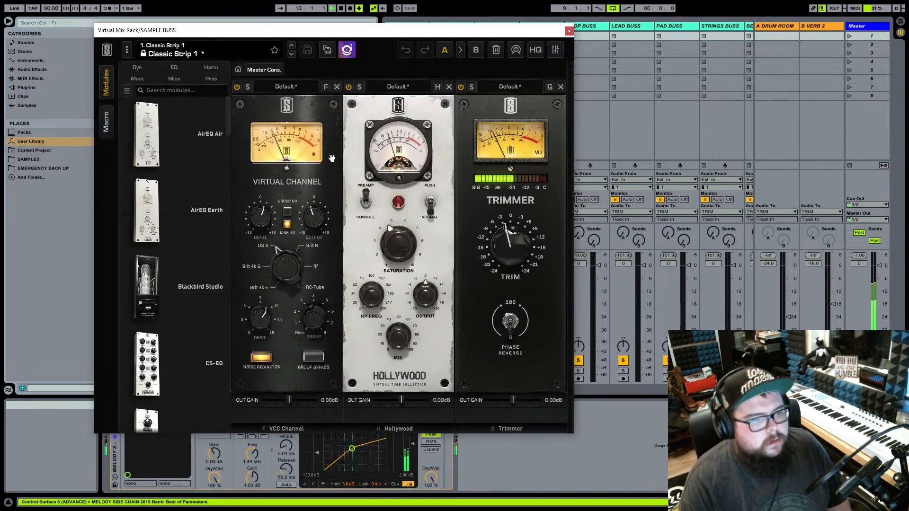
pyautogui.click(569, 31)
# Set the MELODY SIDE CHAIN compressor's sidechain source on SAMPLE BUSS to DRUM BUS, tapped Pre FX.
pyautogui.click(214, 429)
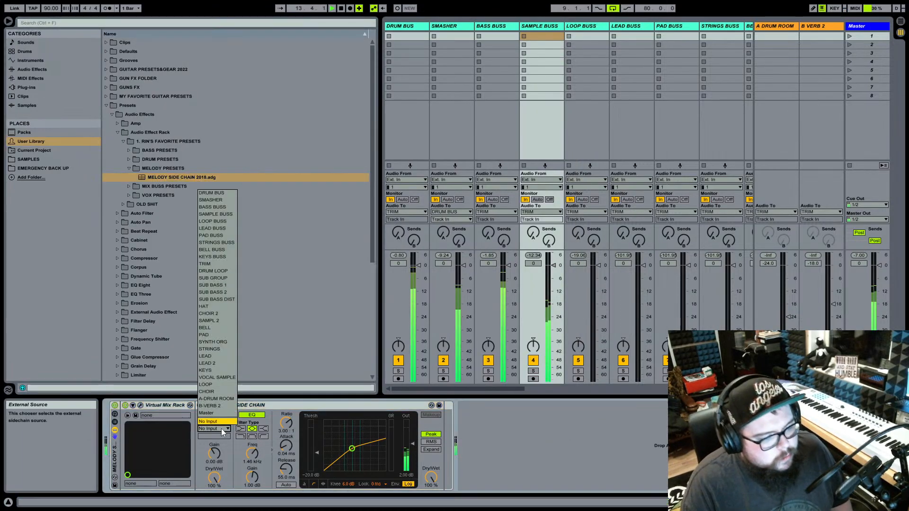
pyautogui.click(219, 193)
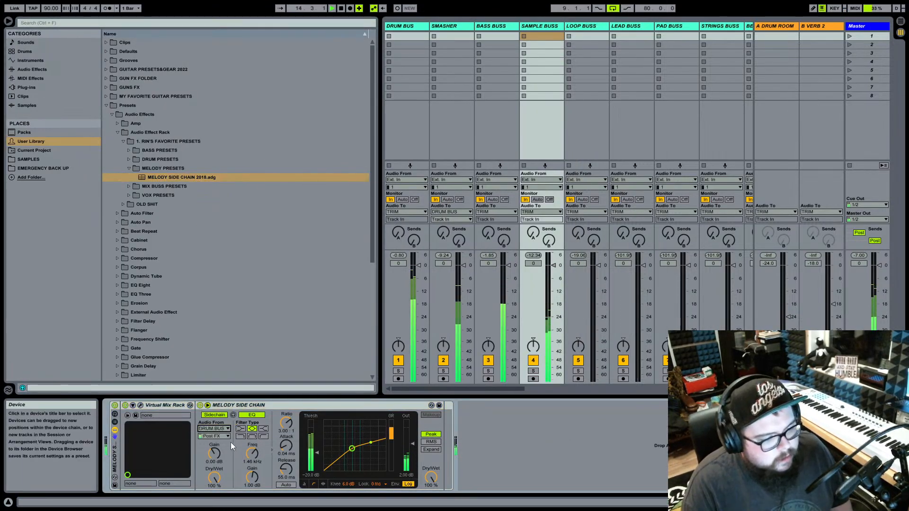
pyautogui.click(221, 441)
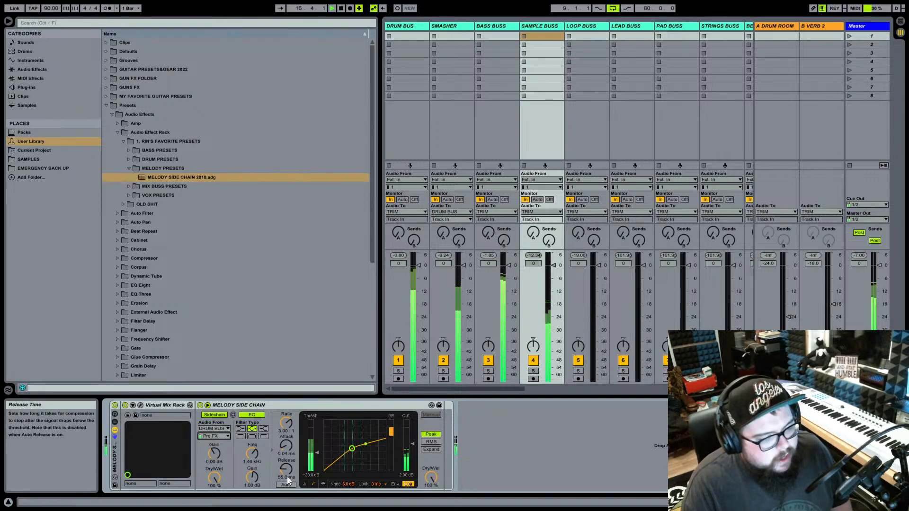
# Adjust the Virtual Channel's console selection and the Trimmer's trim in the SAMPLE BUSS Virtual Mix Rack, then close it.
pyautogui.click(141, 405)
pyautogui.click(290, 268)
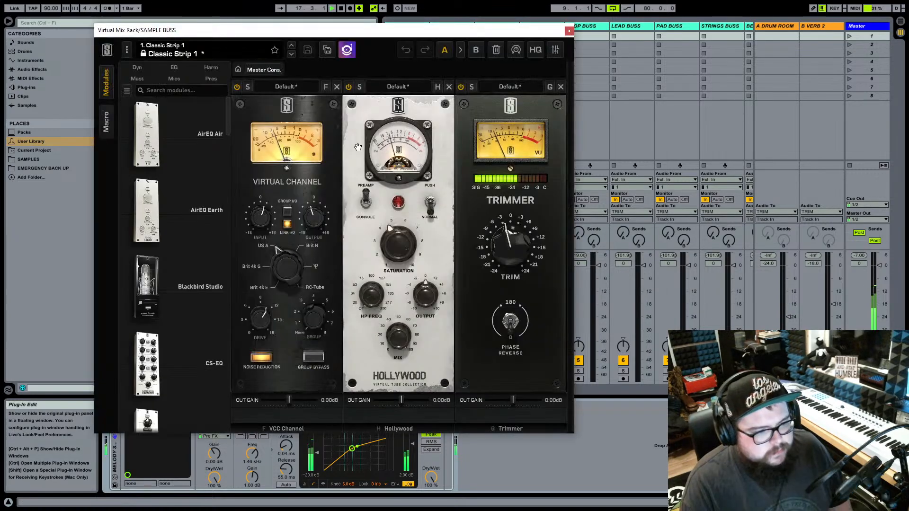
pyautogui.moveTo(300, 268); pyautogui.dragTo(268, 303)
pyautogui.moveTo(507, 259); pyautogui.dragTo(508, 257)
pyautogui.click(569, 31)
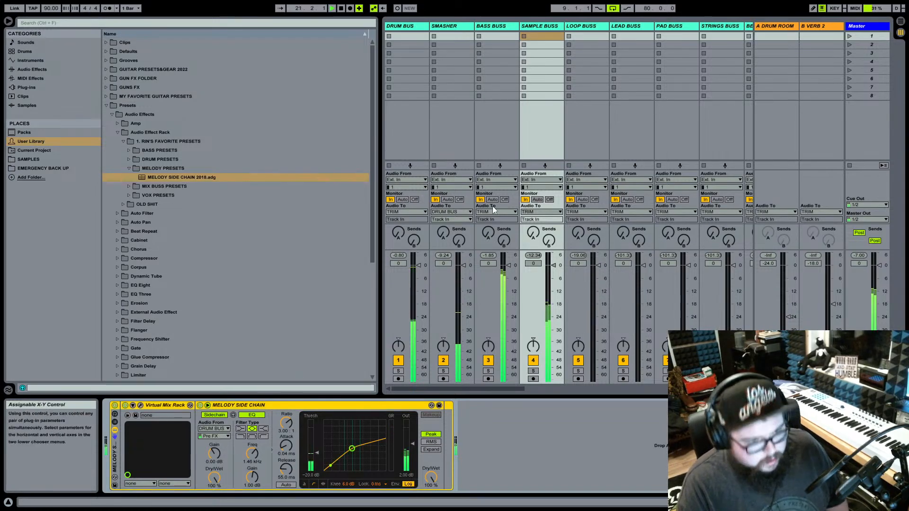
# Hide the browser, insert a new audio track after KEYS BUSS and rename it SUB MIX BUSS.
pyautogui.click(6, 19)
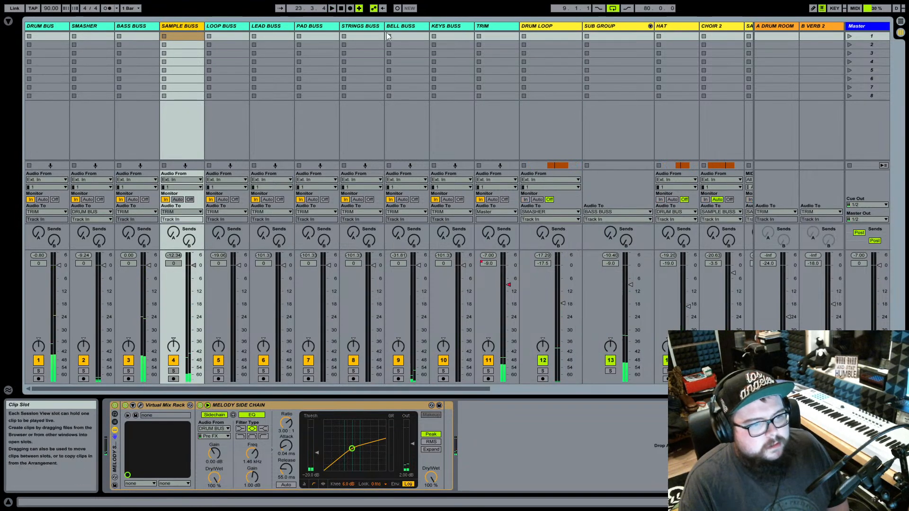
pyautogui.keyDown('shift'); pyautogui.click(464, 27); pyautogui.keyUp('shift')
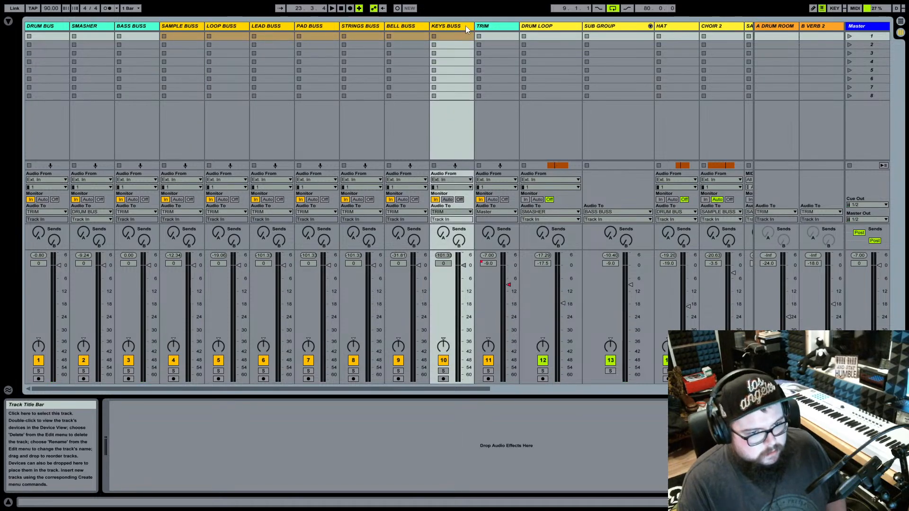
pyautogui.press('Right')
pyautogui.press('Left')
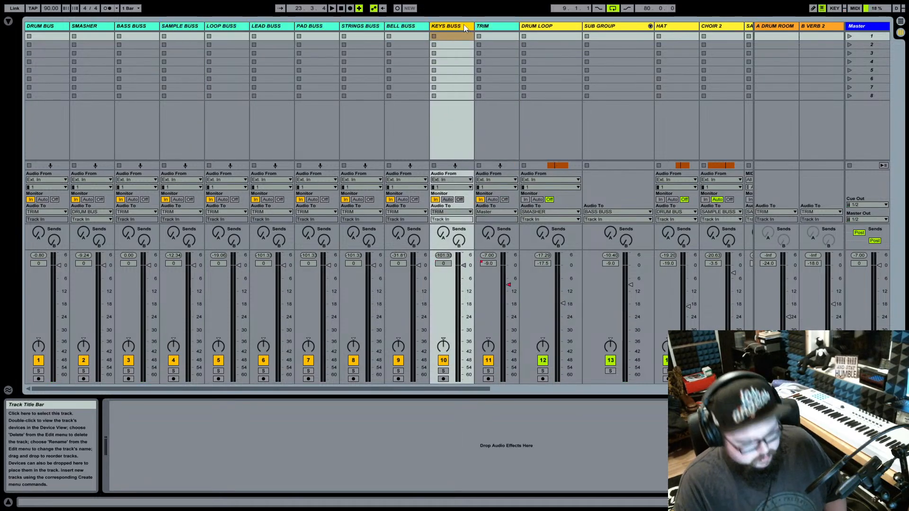
pyautogui.hotkey('ctrl', 't')
pyautogui.hotkey('ctrl', 'r')
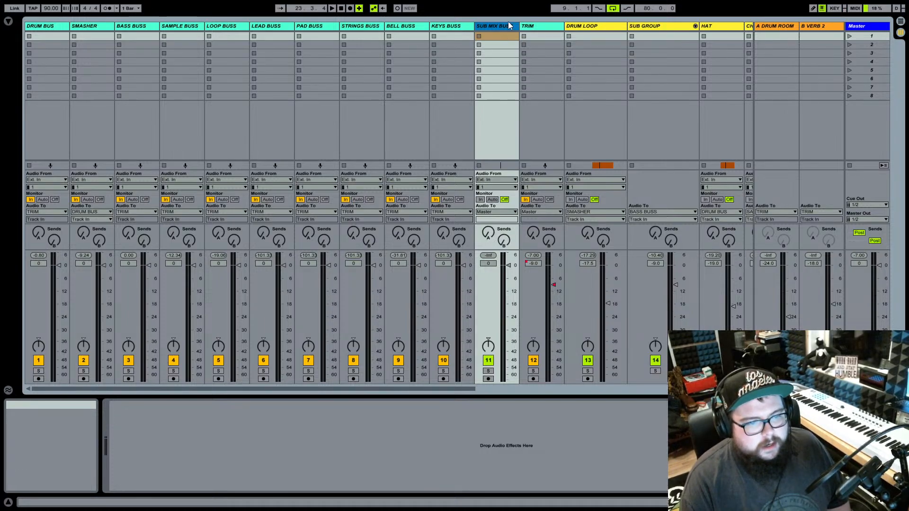
# Color the SUB MIX BUSS track turquoise to match the other buses.
pyautogui.rightClick(506, 27)
pyautogui.click(546, 157)
pyautogui.rightClick(507, 27)
pyautogui.click(555, 156)
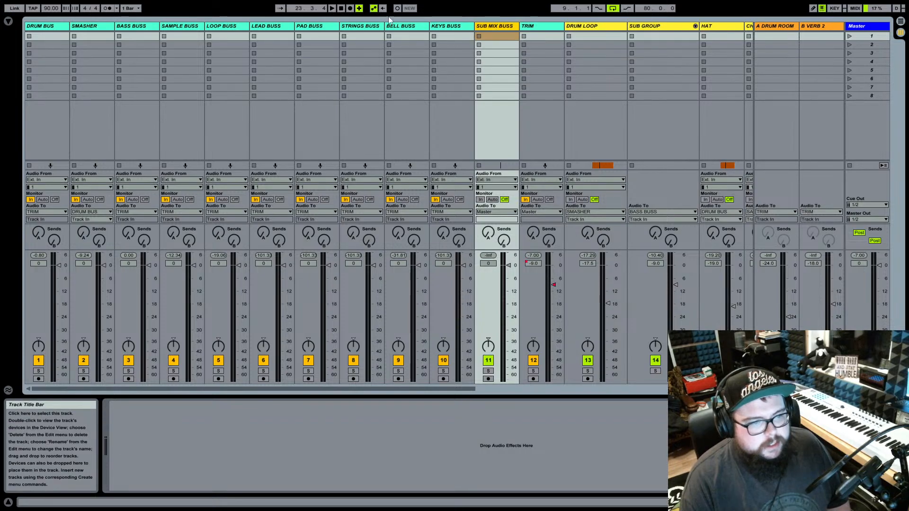
# Move the MELODY SIDE CHAIN rack from SAMPLE BUSS to SUB MIX BUSS.
pyautogui.click(193, 27)
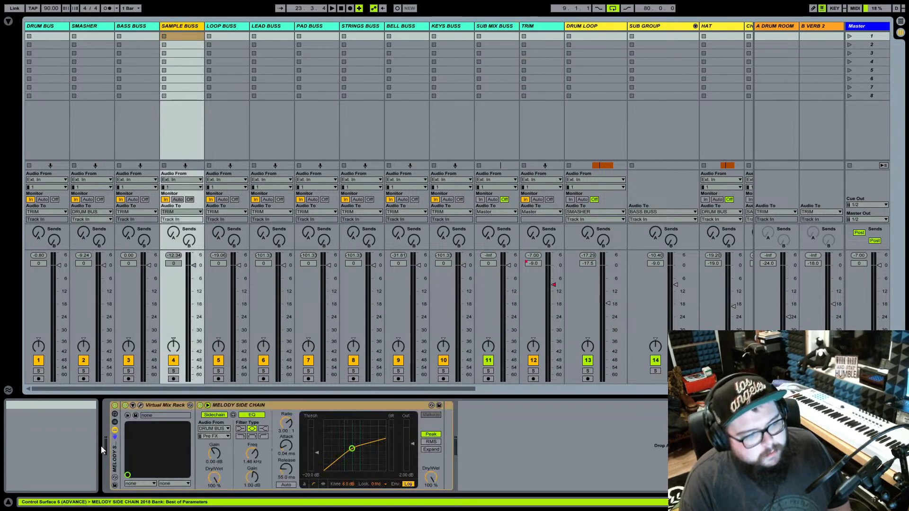
pyautogui.click(503, 28)
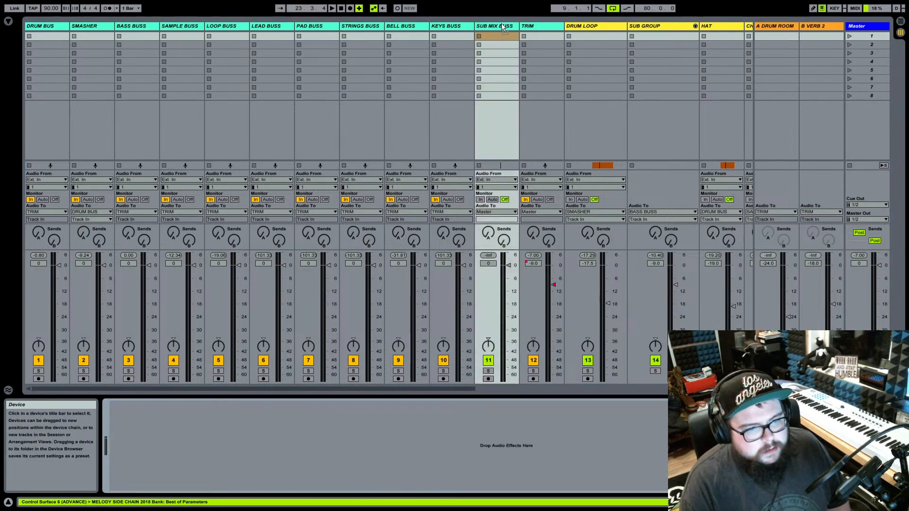
pyautogui.hotkey('ctrl', 'v')
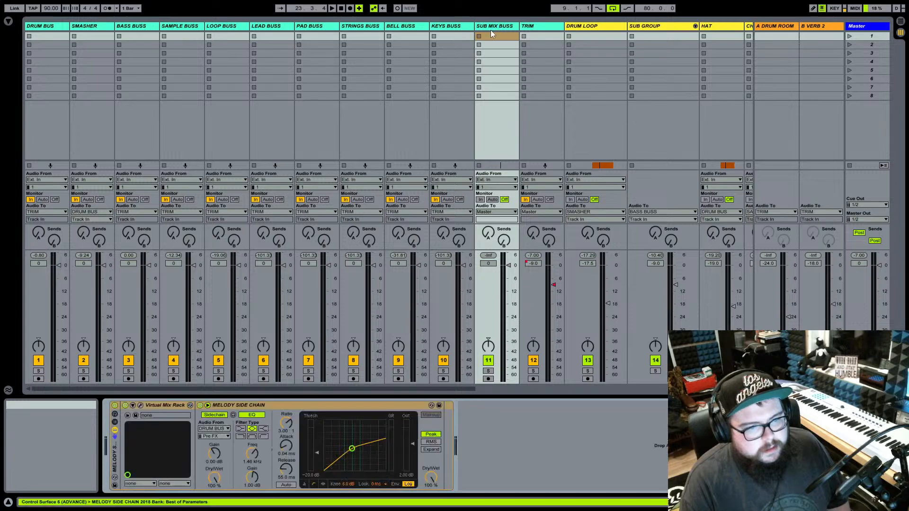
# Set SUB MIX BUSS monitoring to In and route its output to TRIM.
pyautogui.click(480, 199)
pyautogui.click(496, 212)
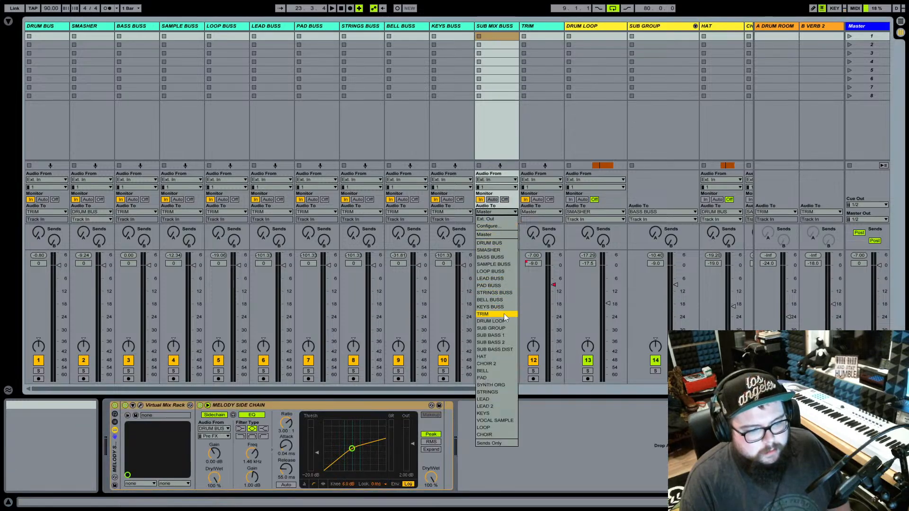
pyautogui.click(485, 314)
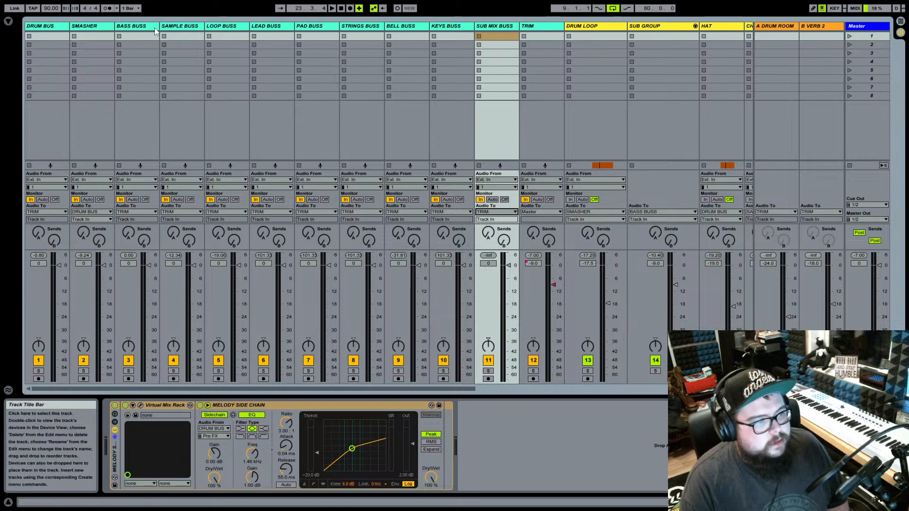
# Route the outputs of all buses from SAMPLE BUSS through KEYS BUSS to SUB MIX BUSS, and select the SUB MIX BUSS track.
pyautogui.click(170, 28)
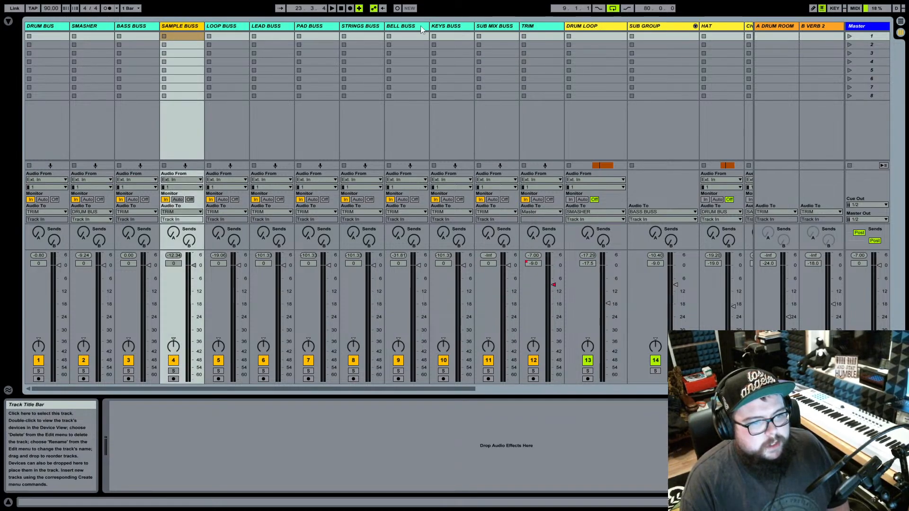
pyautogui.keyDown('shift'); pyautogui.click(466, 27); pyautogui.keyUp('shift')
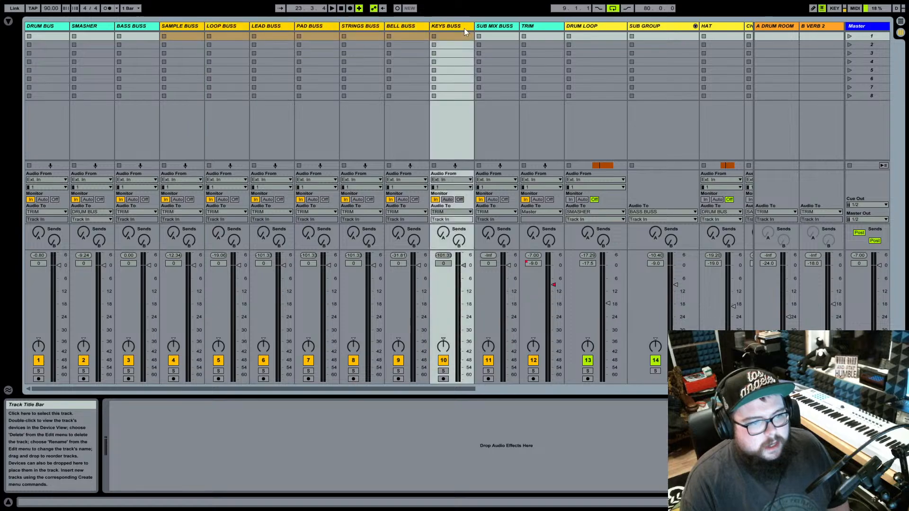
pyautogui.click(379, 212)
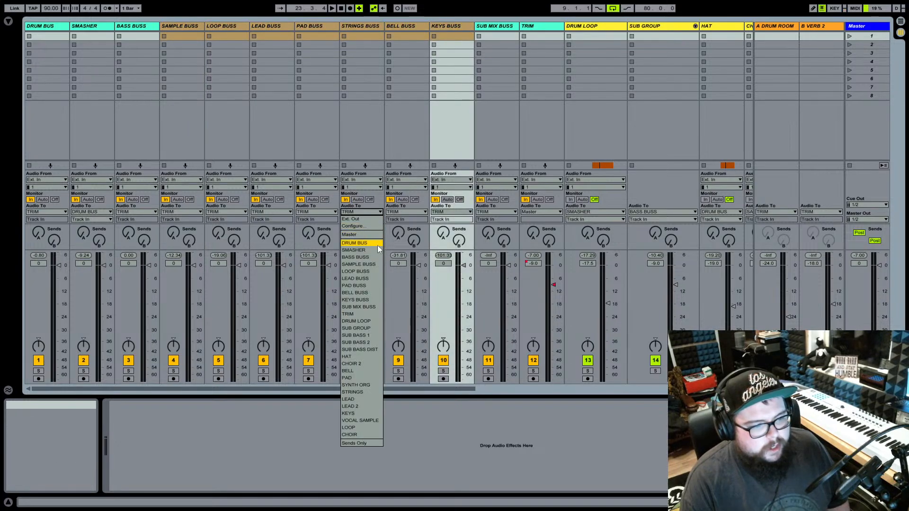
pyautogui.click(373, 308)
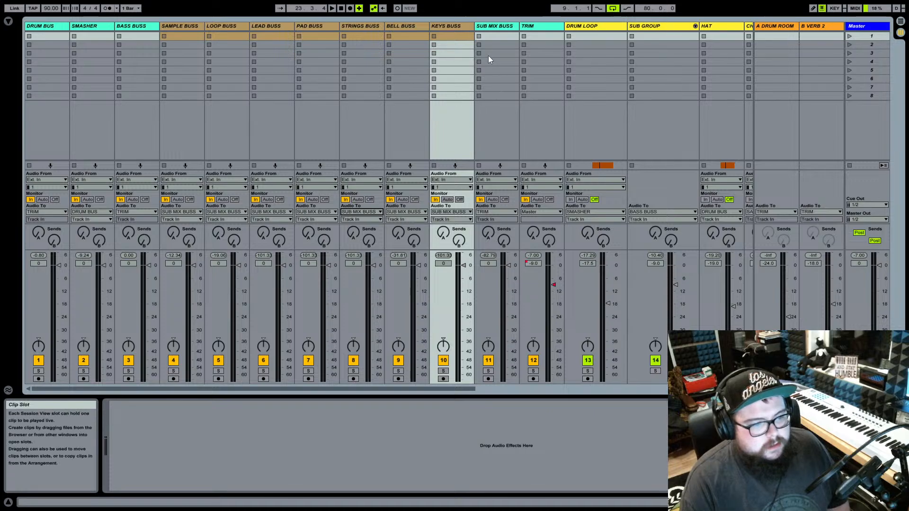
pyautogui.click(503, 27)
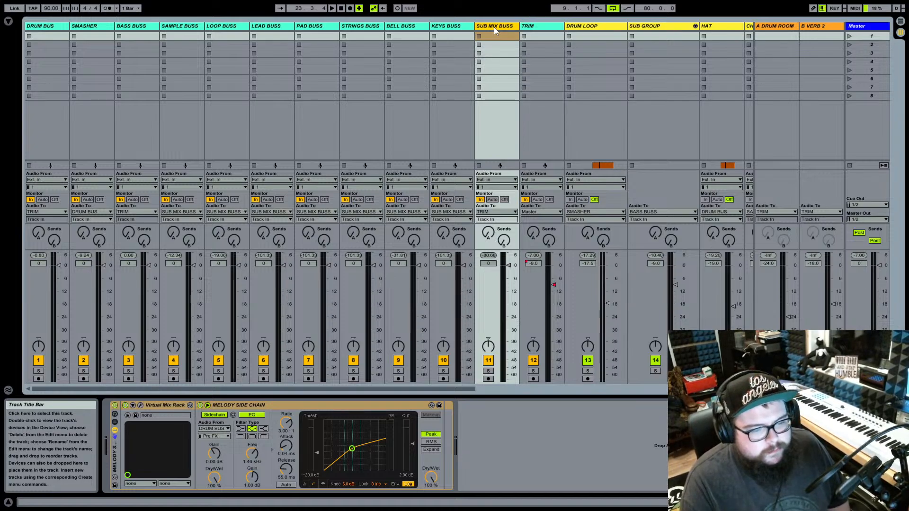
# Play the song from the beginning and check the devices on SAMPLE BUSS and SUB MIX BUSS, including the Virtual Mix Rack.
pyautogui.press('space')
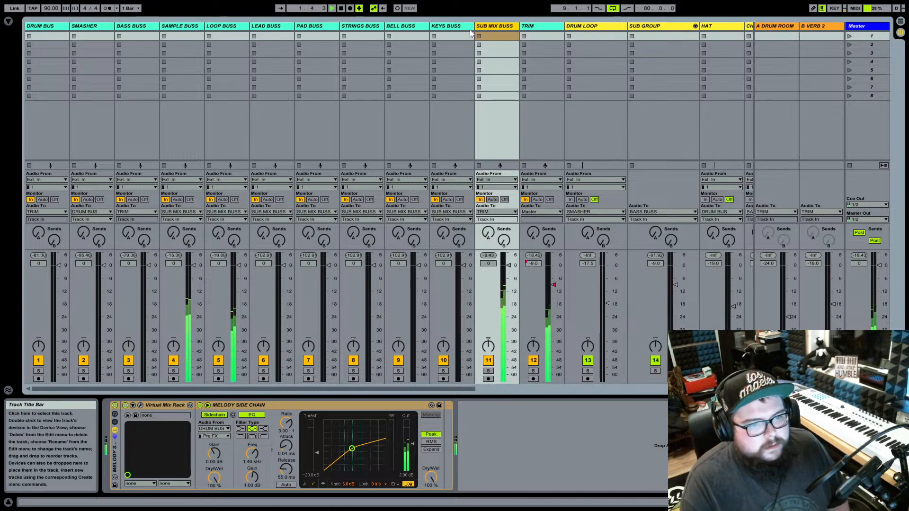
pyautogui.click(182, 26)
pyautogui.click(505, 27)
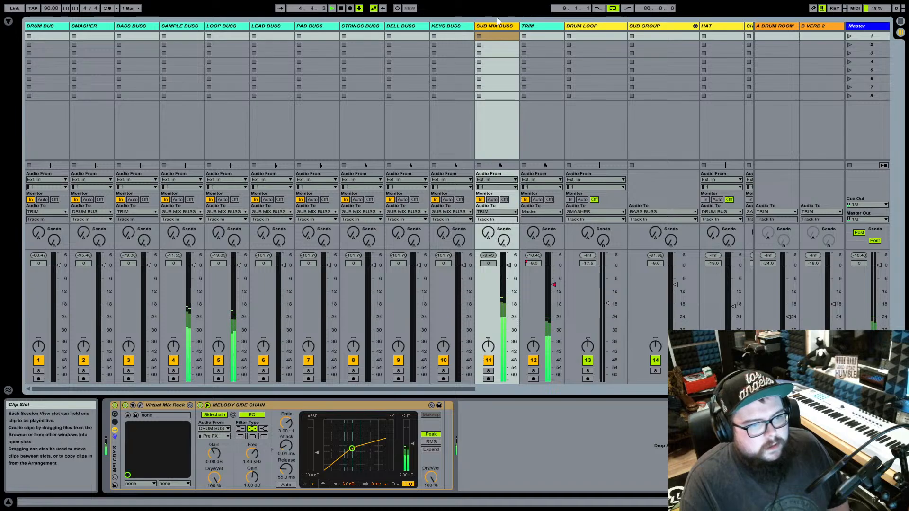
pyautogui.click(186, 28)
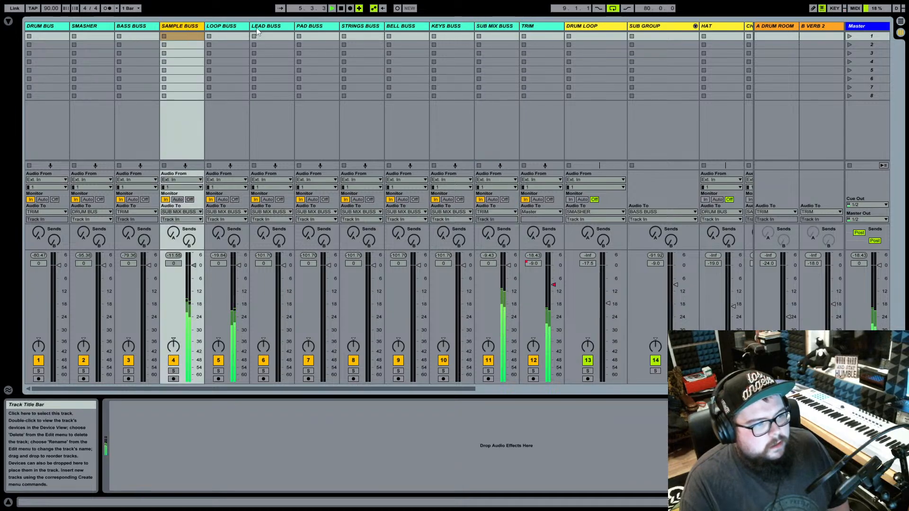
pyautogui.click(497, 27)
pyautogui.click(143, 406)
pyautogui.click(141, 406)
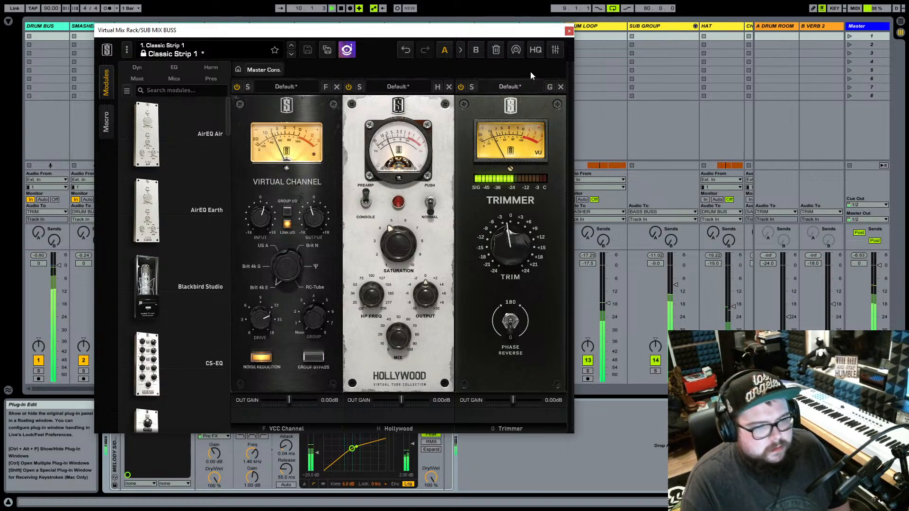
pyautogui.click(569, 32)
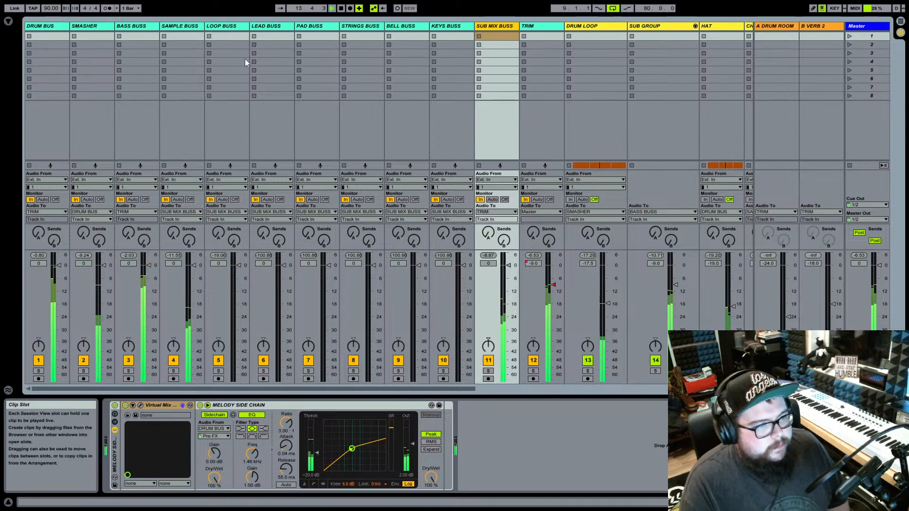
# Review the device chains on DRUM BUS, BASS BUSS, HAT and CHOIR 2 while the song plays.
pyautogui.click(63, 25)
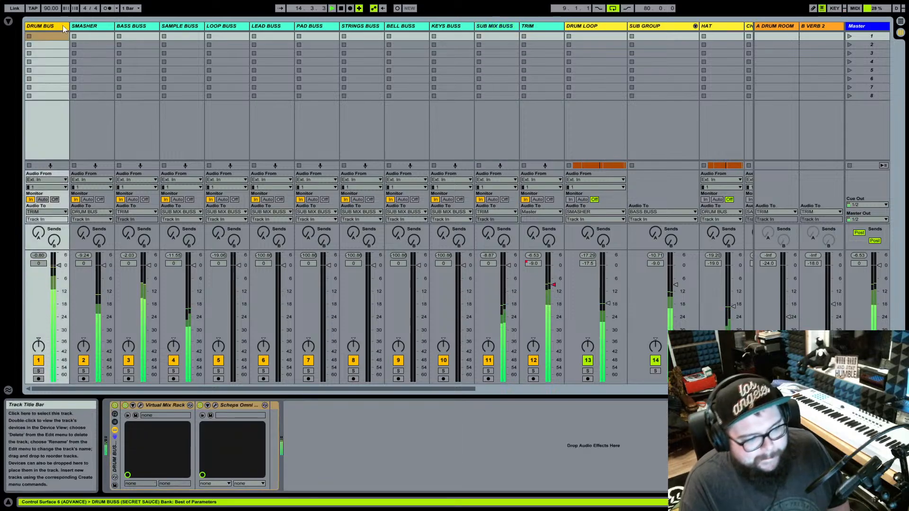
pyautogui.click(138, 24)
pyautogui.hscroll(7, 607, 59)
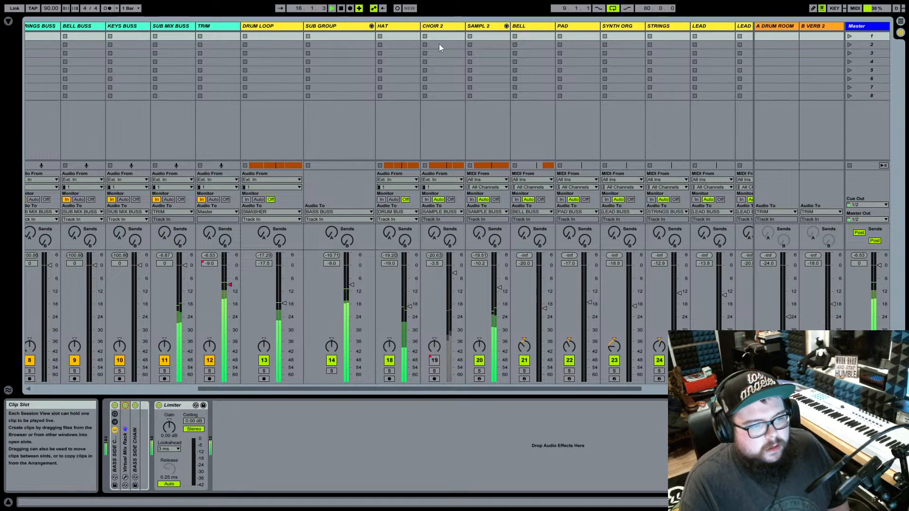
pyautogui.hscroll(3, 390, 42)
pyautogui.hscroll(-2, 390, 41)
pyautogui.click(325, 24)
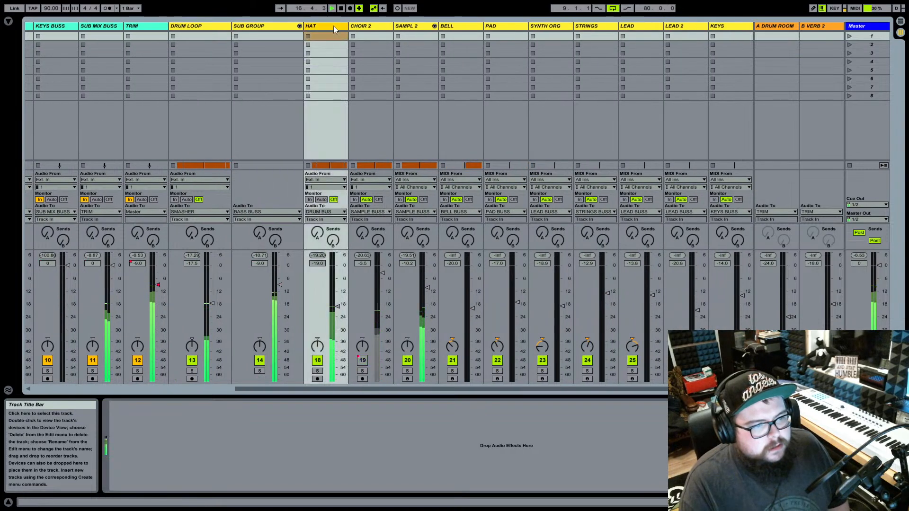
pyautogui.click(367, 24)
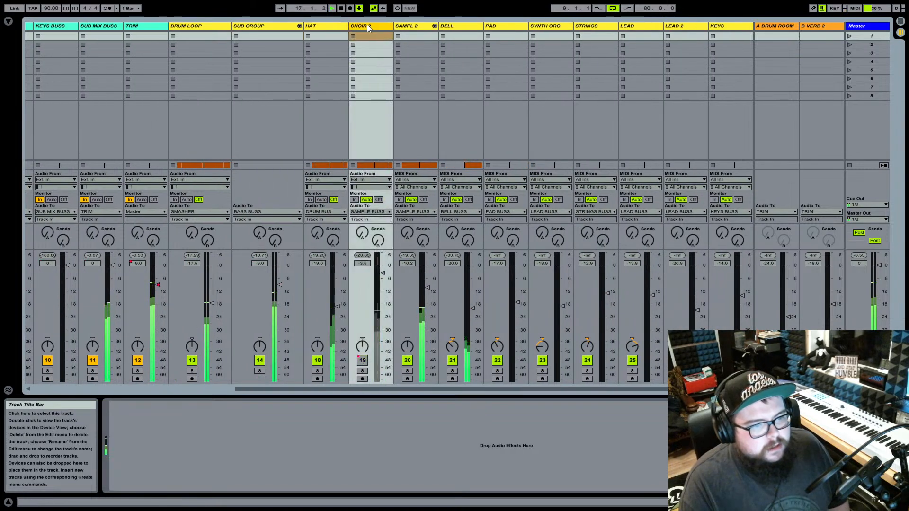
# Solo the SAMPL 2 track and play its SAMPLE clip from the start of the verse at bar 9.
pyautogui.click(416, 26)
pyautogui.click(408, 371)
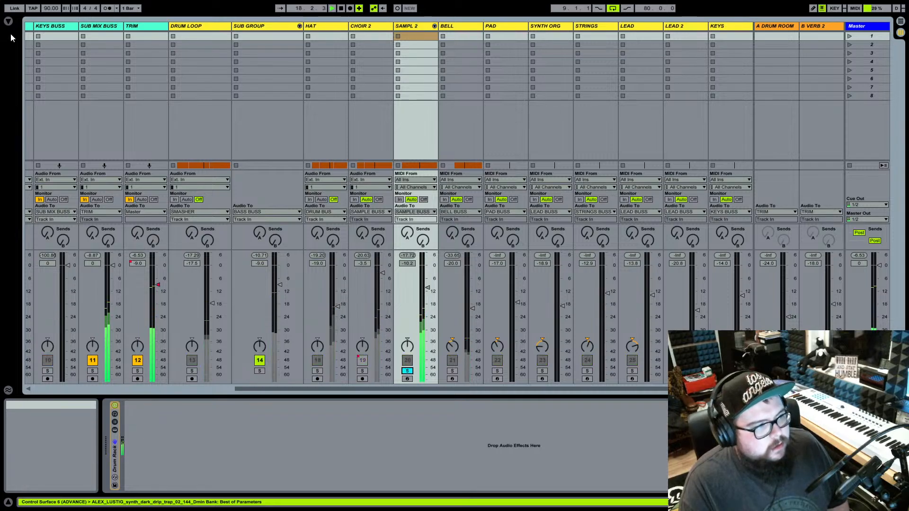
pyautogui.press('Tab')
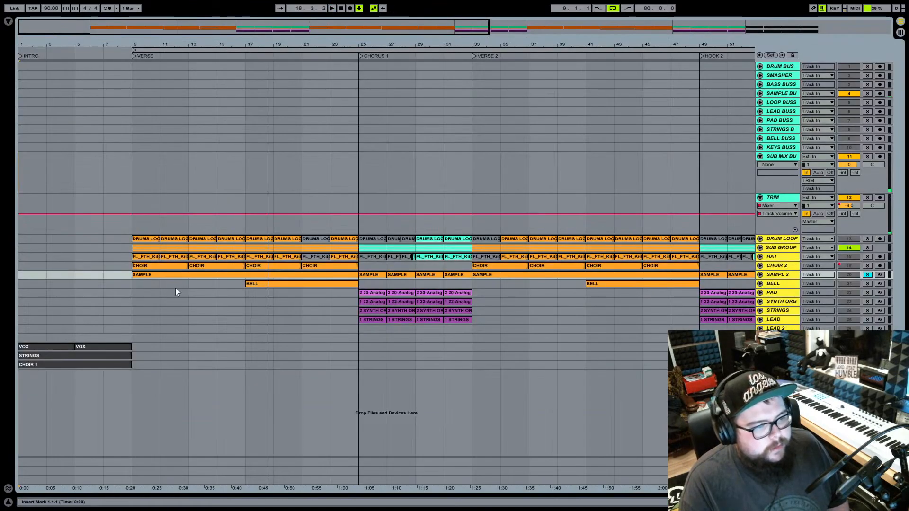
pyautogui.click(140, 274)
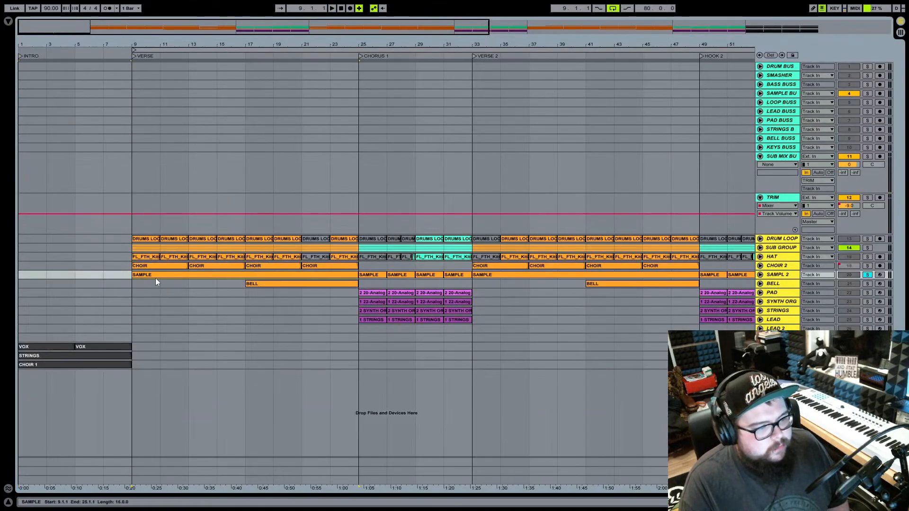
pyautogui.click(760, 275)
# Add the Slate Digital Murda Melodies plug-in to the SAMPL 2 track.
pyautogui.press('Tab')
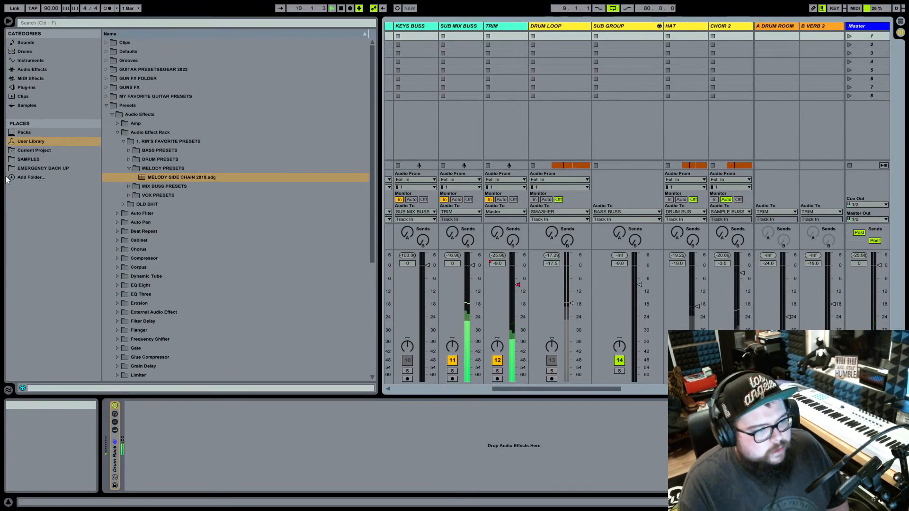
pyautogui.hscroll(6, 506, 52)
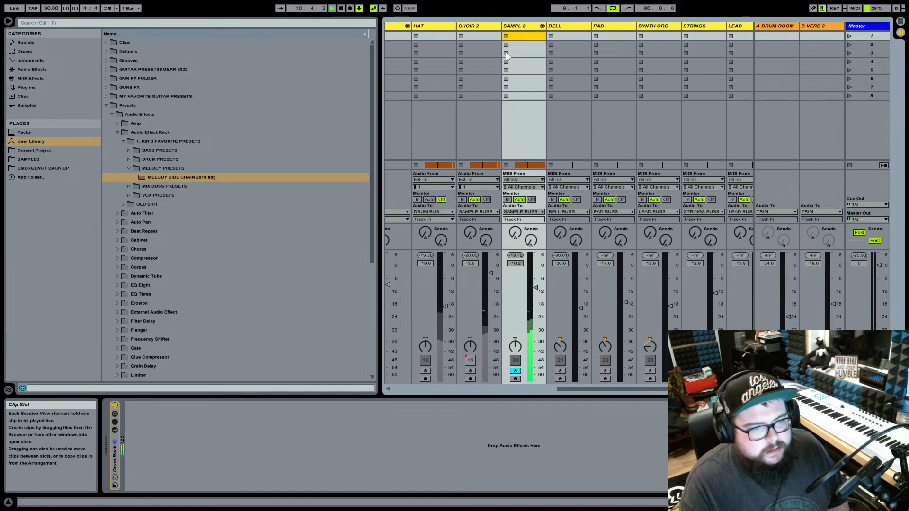
pyautogui.click(38, 87)
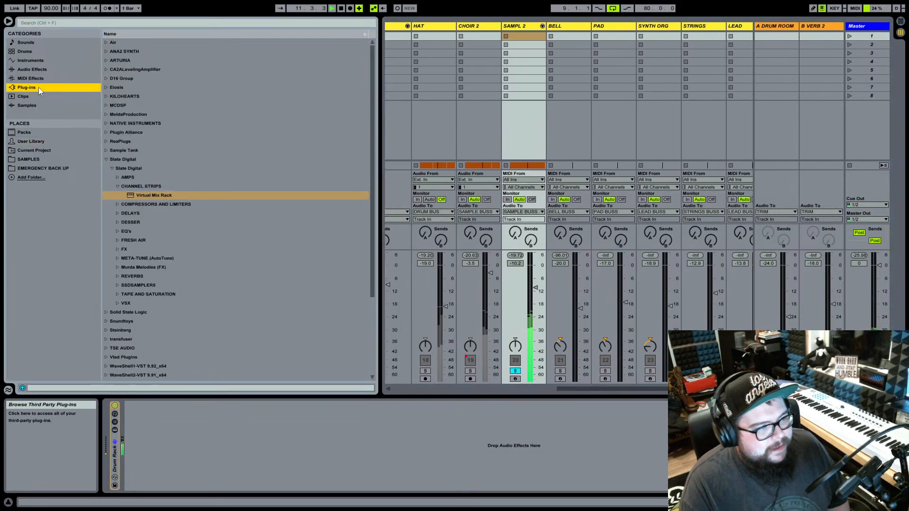
pyautogui.click(117, 268)
pyautogui.click(151, 267)
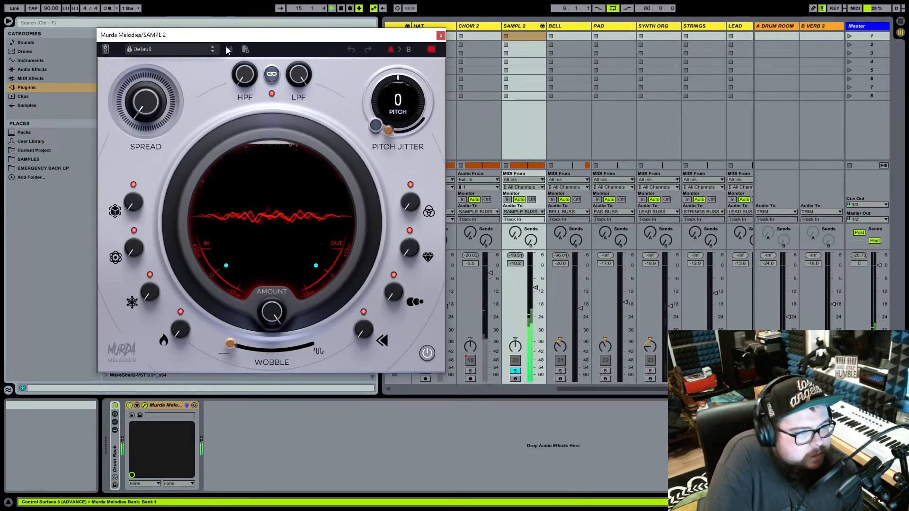
# Load the Lofi preset Dark and Low in Murda Melodies on SAMPL 2.
pyautogui.moveTo(232, 40); pyautogui.dragTo(300, 99)
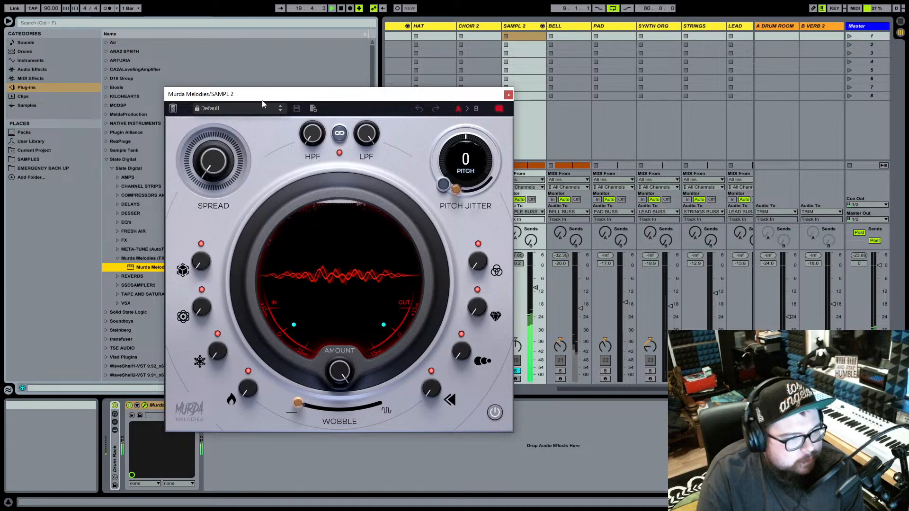
pyautogui.moveTo(265, 97); pyautogui.dragTo(318, 88)
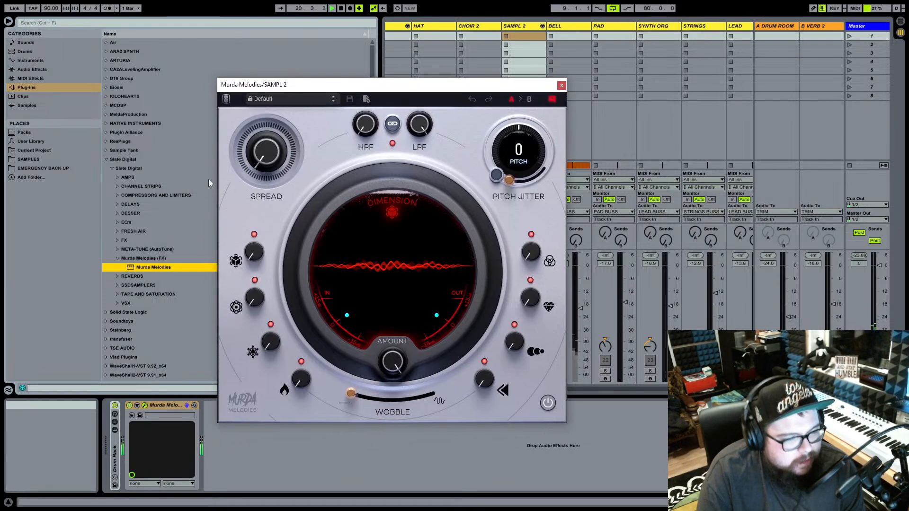
pyautogui.click(282, 104)
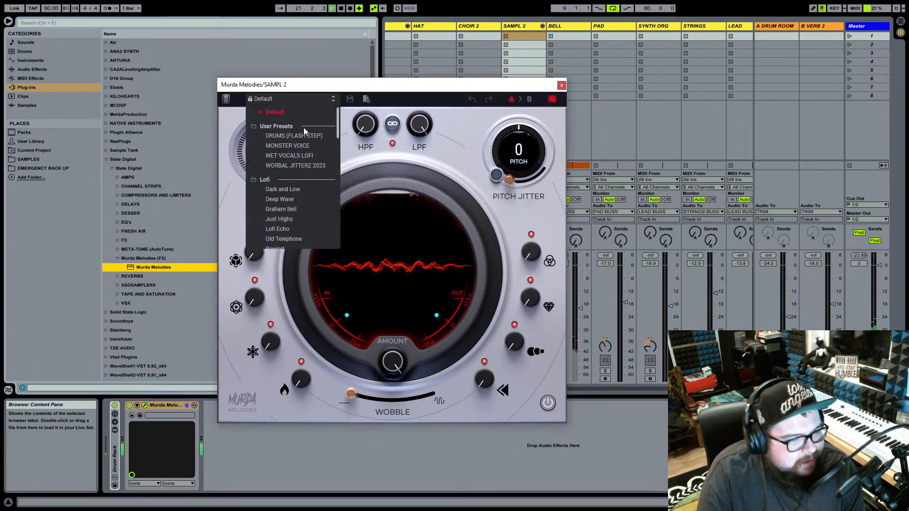
pyautogui.scroll(-4, 303, 149)
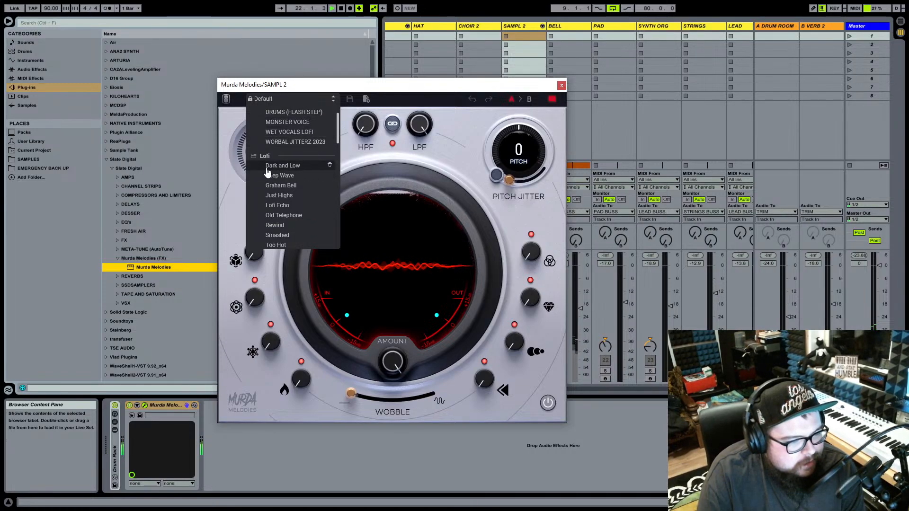
pyautogui.click(293, 168)
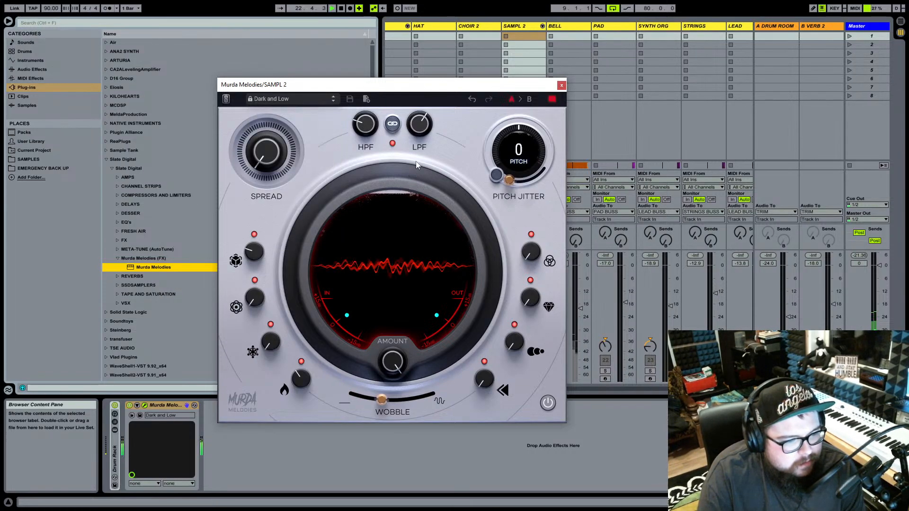
# Compare SAMPL 2 with Murda Melodies bypassed and active, leave it active and unsolo the track.
pyautogui.moveTo(465, 88); pyautogui.dragTo(382, 61)
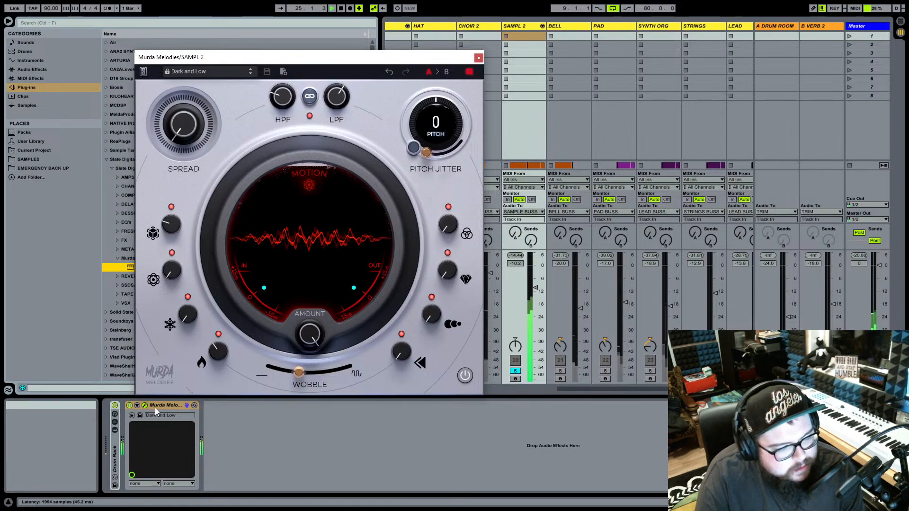
pyautogui.click(465, 377)
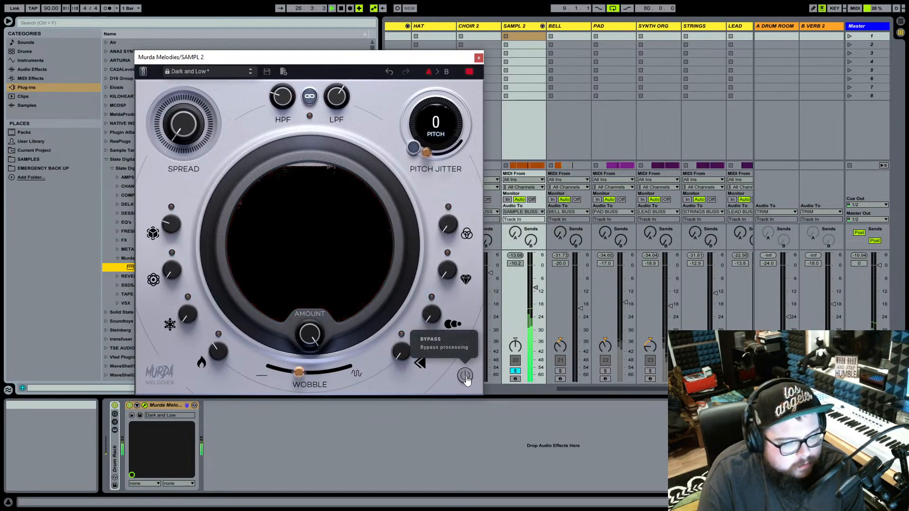
pyautogui.click(466, 376)
pyautogui.click(515, 371)
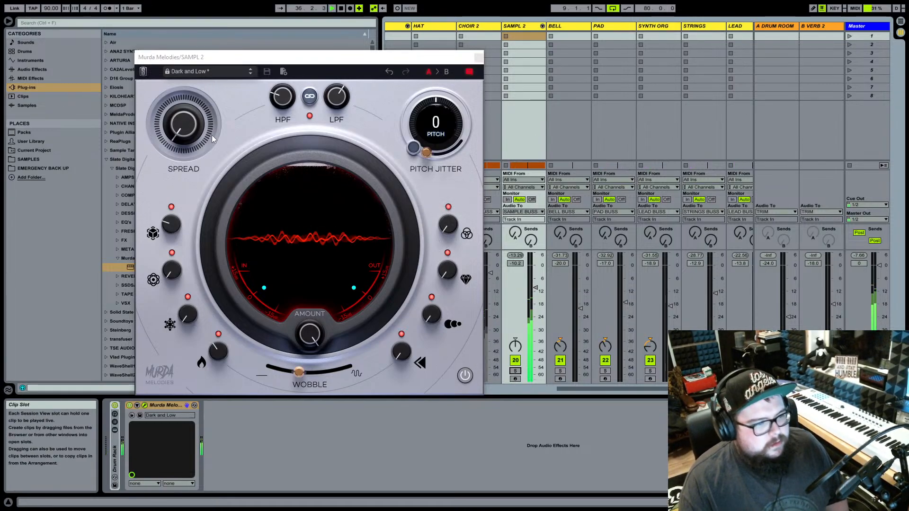
# Set the Murda Melodies Spread to 10% on SAMPL 2 and listen to it in the full mix.
pyautogui.moveTo(198, 133)
pyautogui.moveTo(199, 132); pyautogui.dragTo(204, 123)
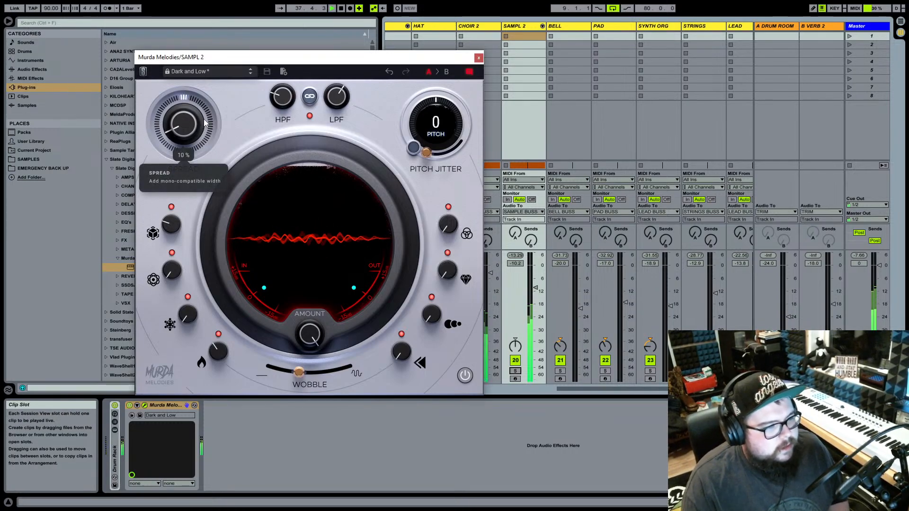
pyautogui.moveTo(200, 126); pyautogui.dragTo(215, 57)
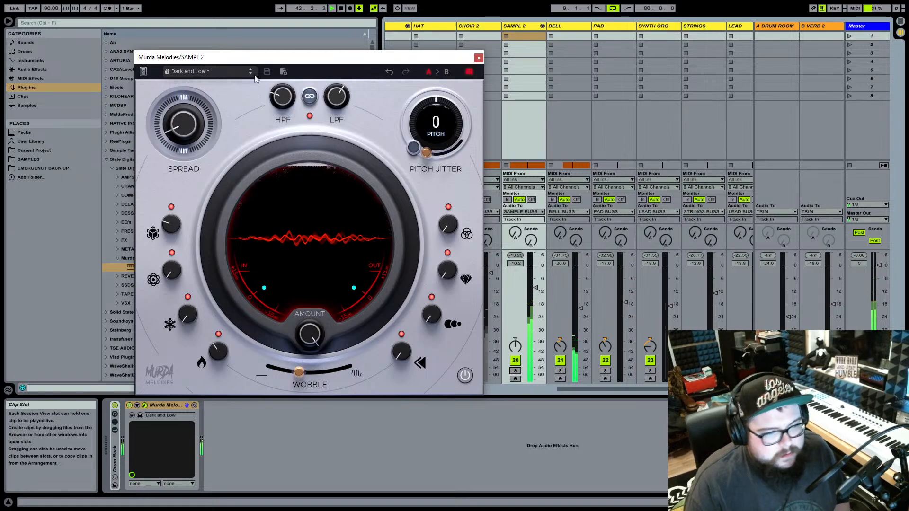
pyautogui.moveTo(424, 61)
pyautogui.mouseDown()
pyautogui.moveTo(433, 58)
pyautogui.moveTo(419, 64)
pyautogui.mouseUp()
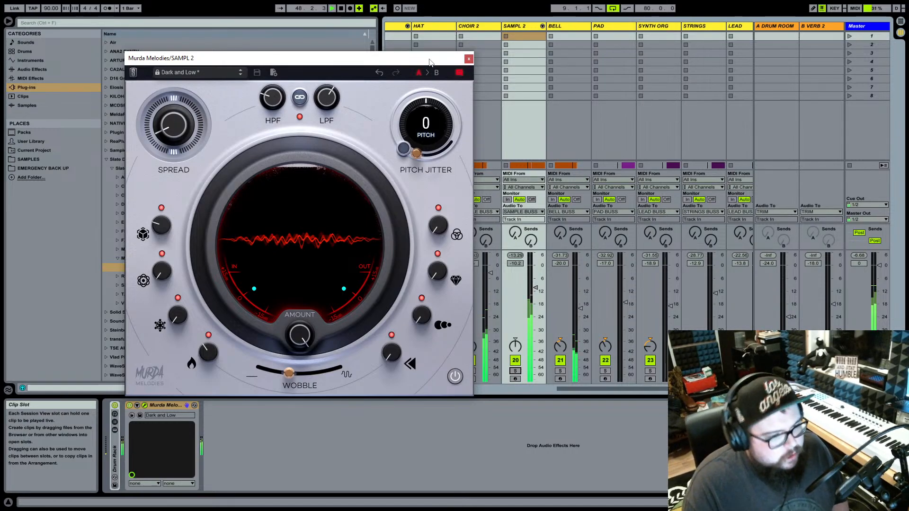
pyautogui.moveTo(429, 62); pyautogui.dragTo(416, 63)
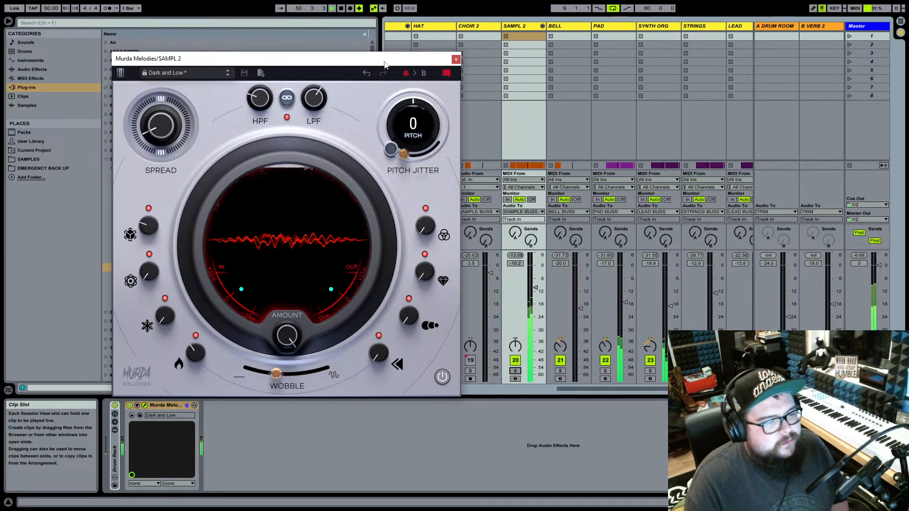
pyautogui.moveTo(384, 65); pyautogui.dragTo(372, 66)
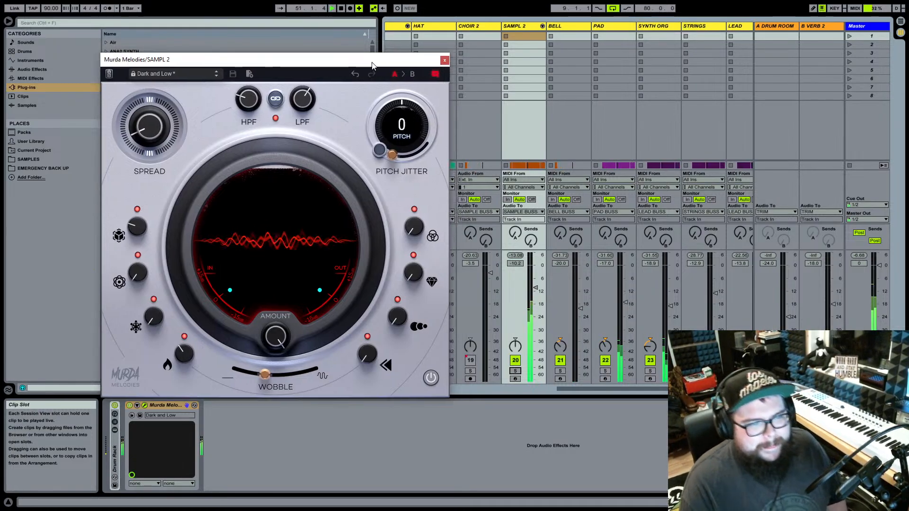
# Audition the PAD track in solo and return to the full mix with the track unsoloed and disarmed.
pyautogui.click(562, 40)
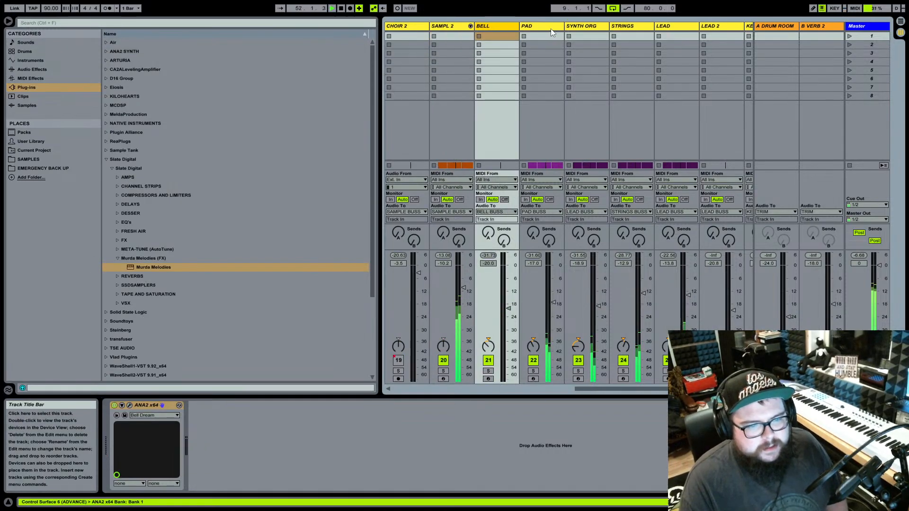
pyautogui.click(550, 30)
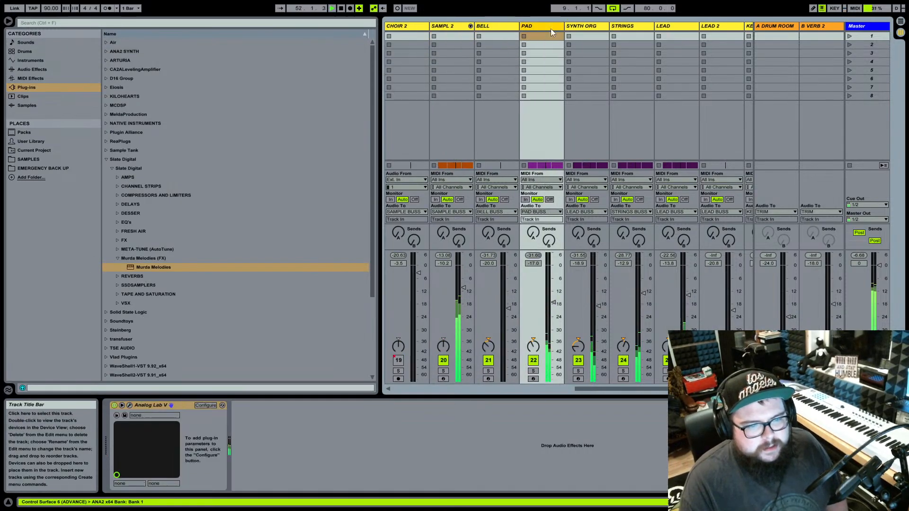
pyautogui.click(535, 371)
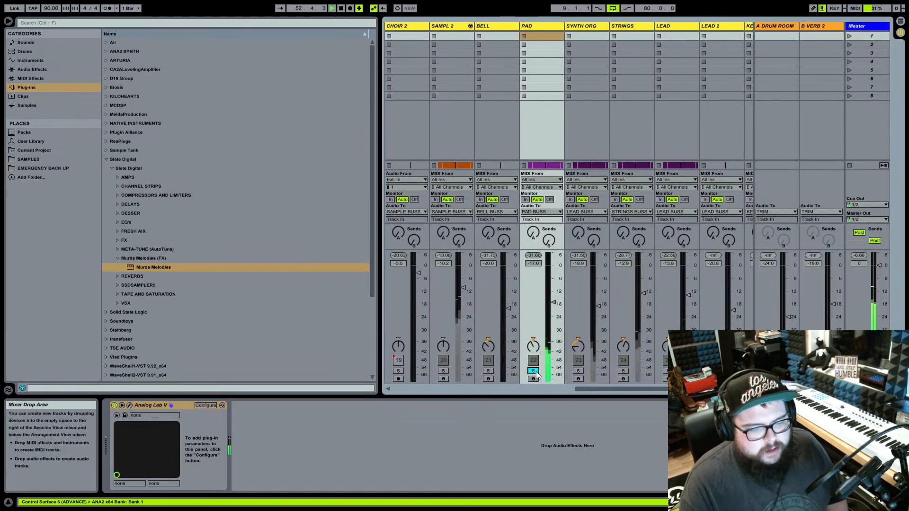
pyautogui.click(534, 378)
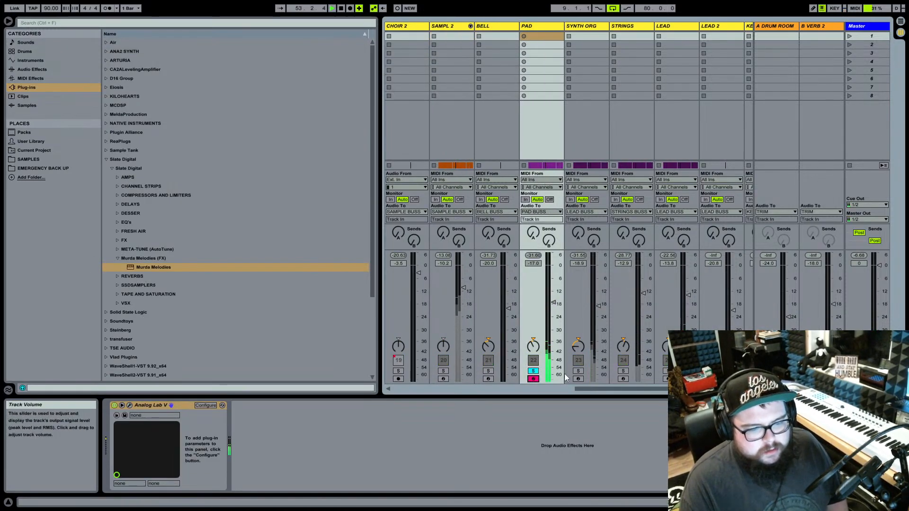
pyautogui.click(531, 372)
pyautogui.click(534, 379)
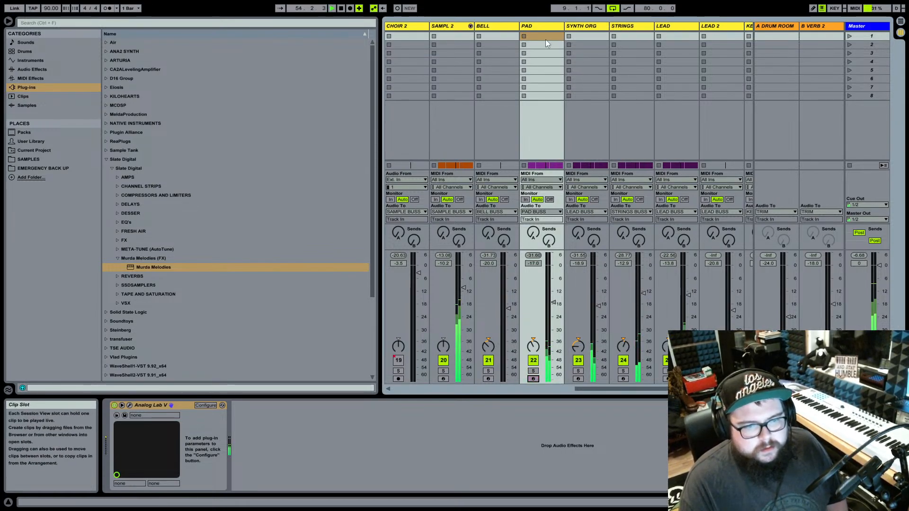
pyautogui.hscroll(-1, 552, 36)
pyautogui.hscroll(2, 541, 38)
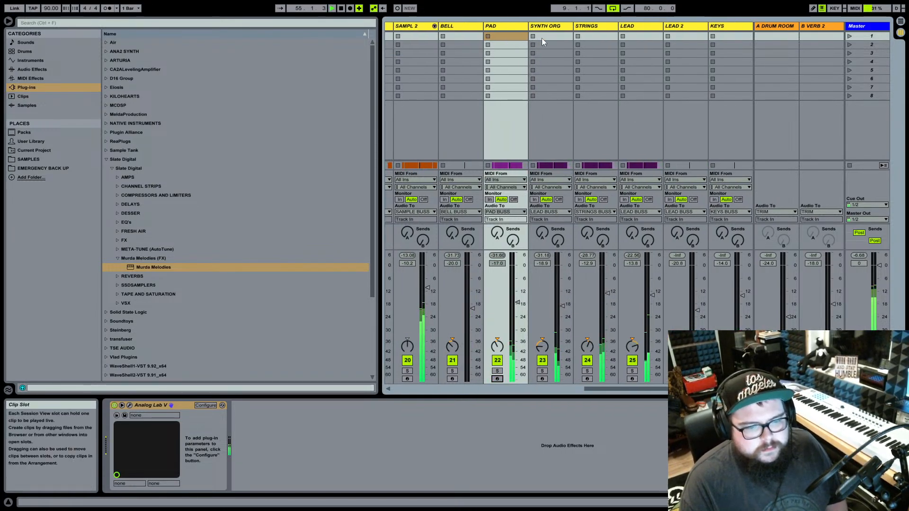
# Stop playback and set the start position at the first PAD clip of the HOOK 2 section in the arrangement.
pyautogui.press('Tab')
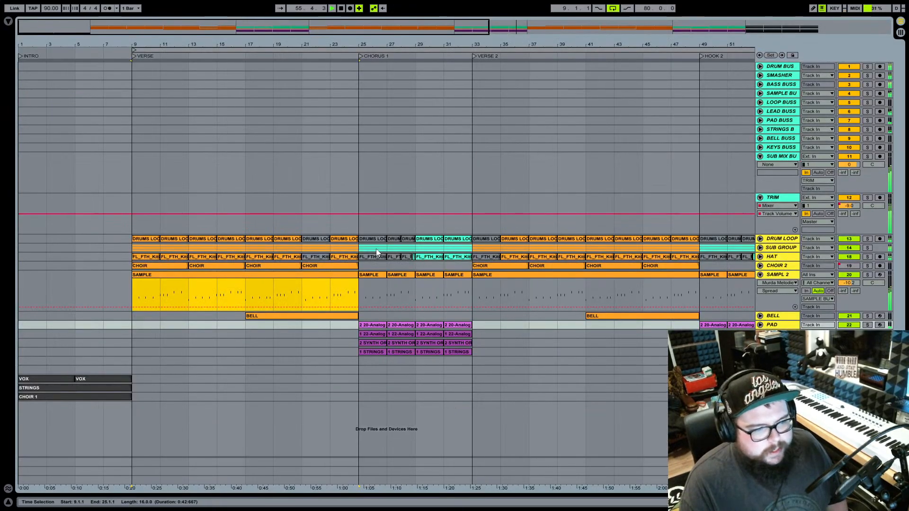
pyautogui.moveTo(465, 44); pyautogui.dragTo(268, 46)
pyautogui.press('space')
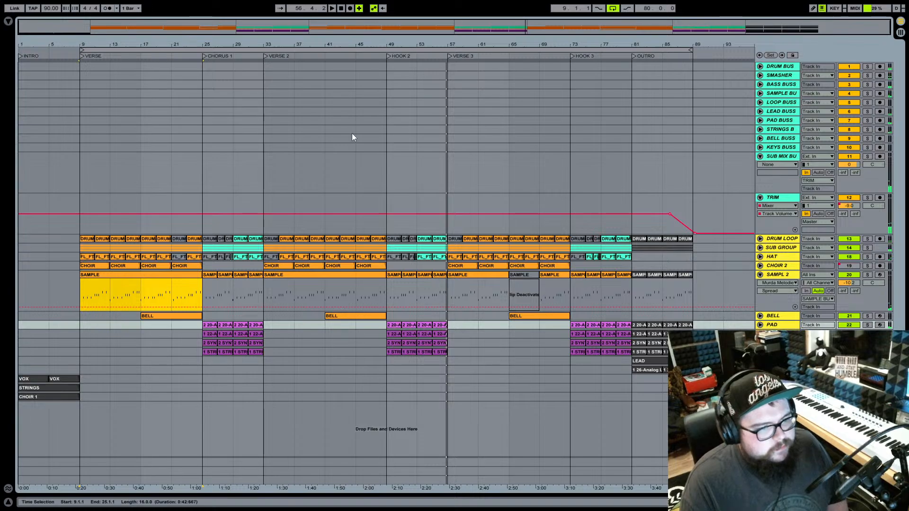
pyautogui.click(392, 352)
pyautogui.click(391, 352)
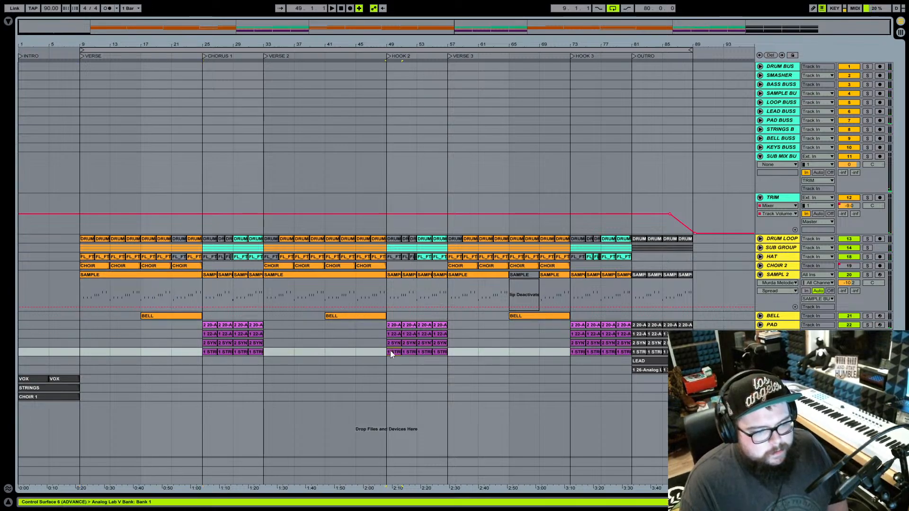
pyautogui.click(394, 326)
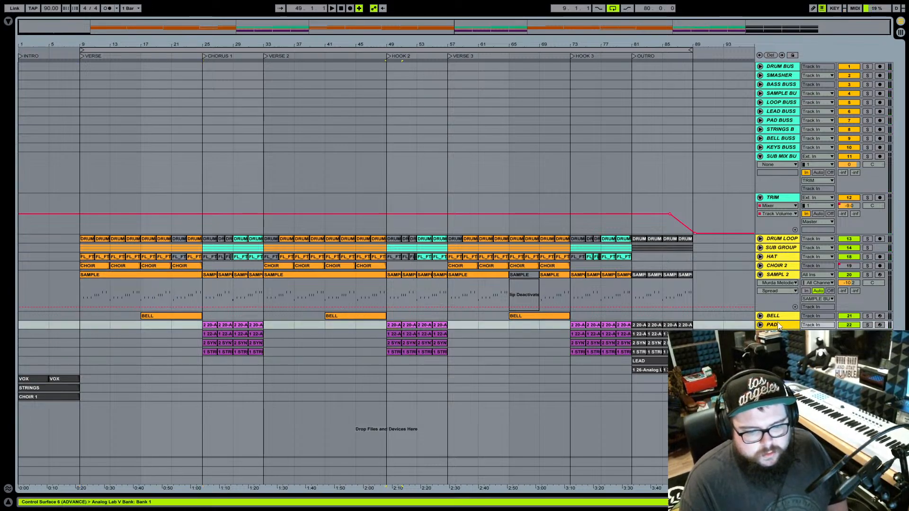
# Solo the PAD track and play it from its first clip in the HOOK 3 section.
pyautogui.press('Tab')
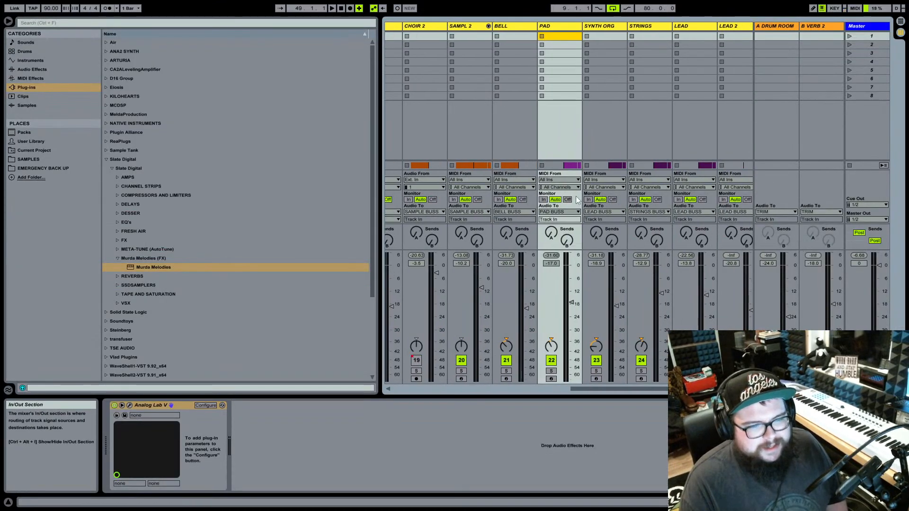
pyautogui.hscroll(1, 588, 202)
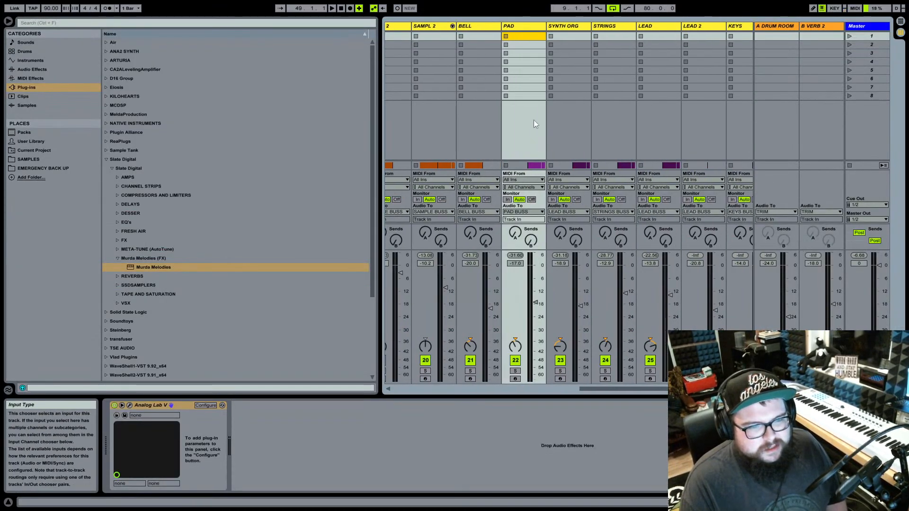
pyautogui.press('Tab')
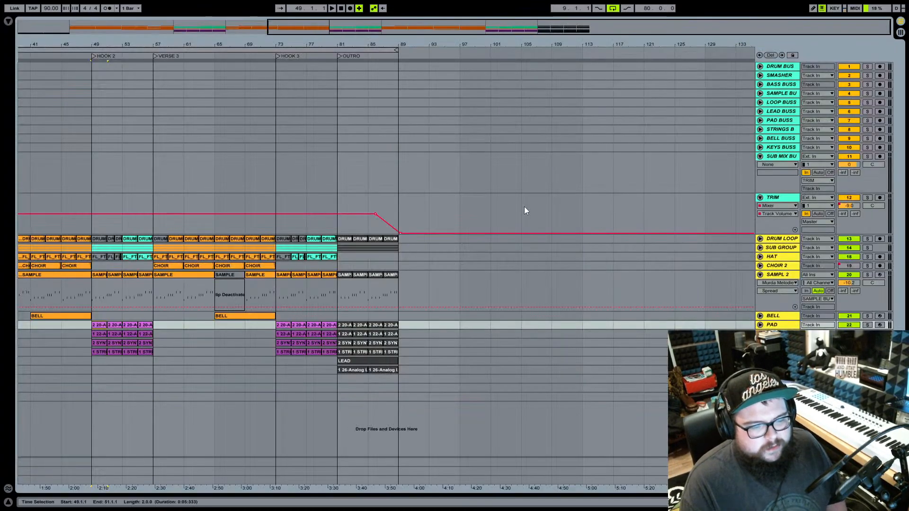
pyautogui.click(285, 324)
pyautogui.press('Tab')
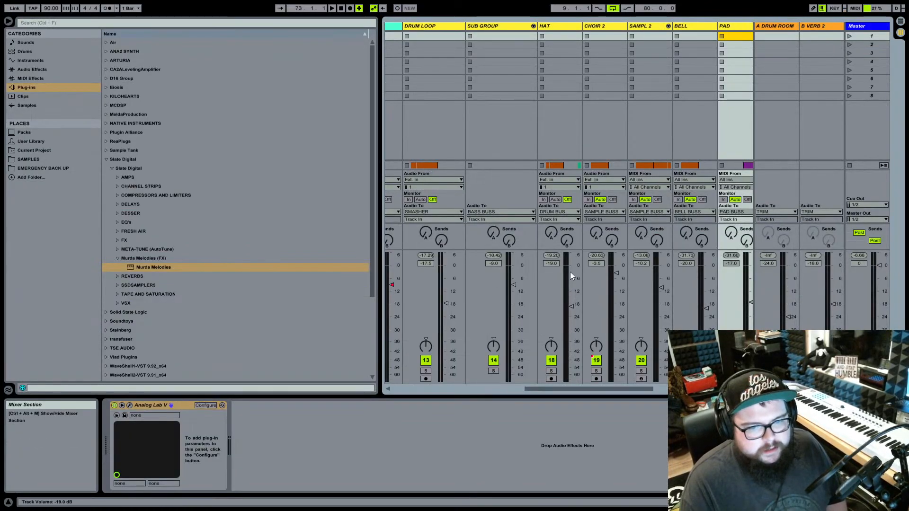
pyautogui.hscroll(-5, 570, 272)
pyautogui.click(551, 371)
pyautogui.press('space')
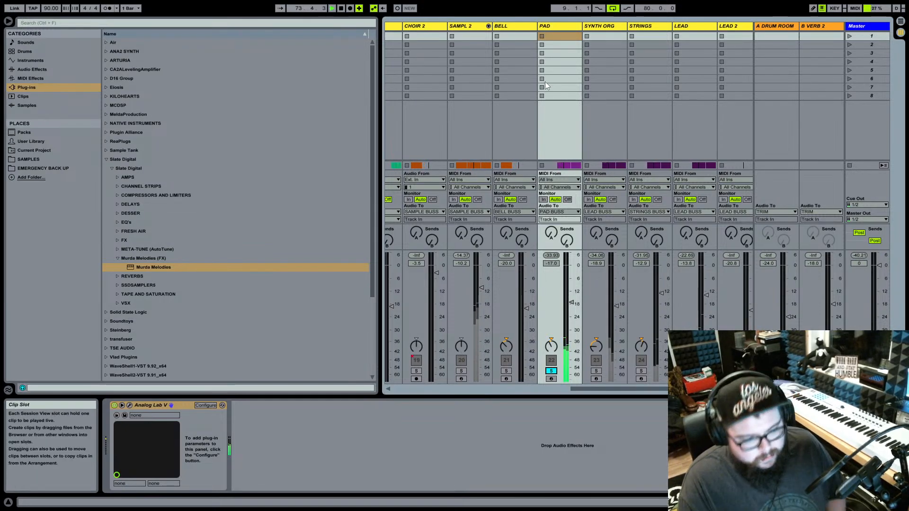
# Raise the PAD track's volume to -9.0 dB with the full mix playing, and solo the track again.
pyautogui.click(552, 372)
pyautogui.moveTo(574, 306); pyautogui.dragTo(572, 286)
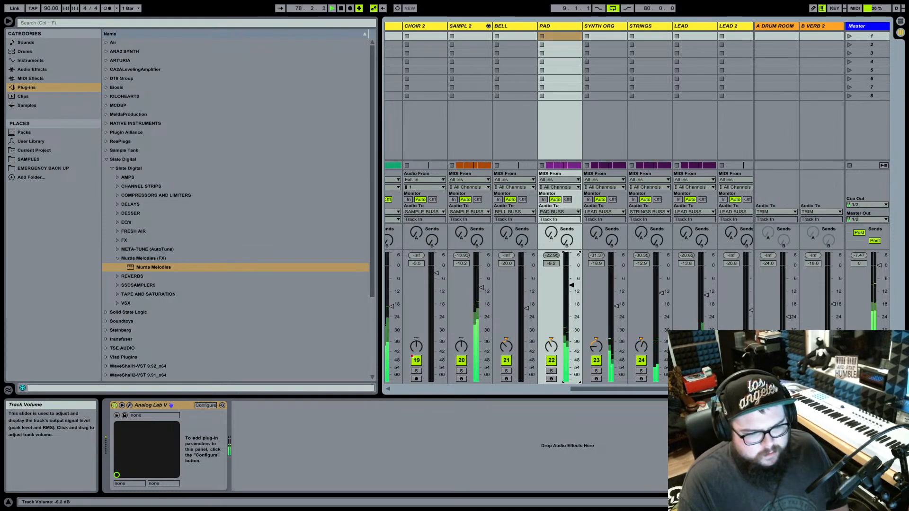
pyautogui.click(551, 371)
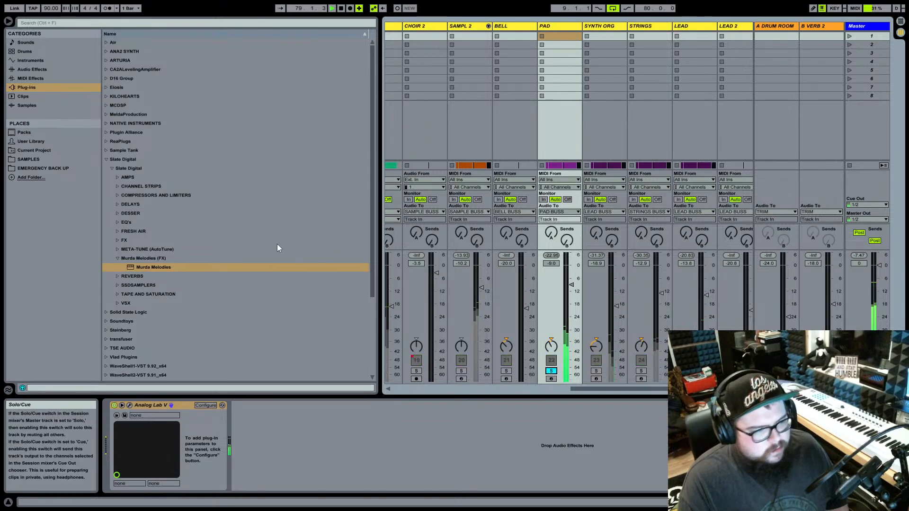
# Add the Kilohearts Multipass plug-in to the PAD track after Analog Lab V.
pyautogui.click(108, 95)
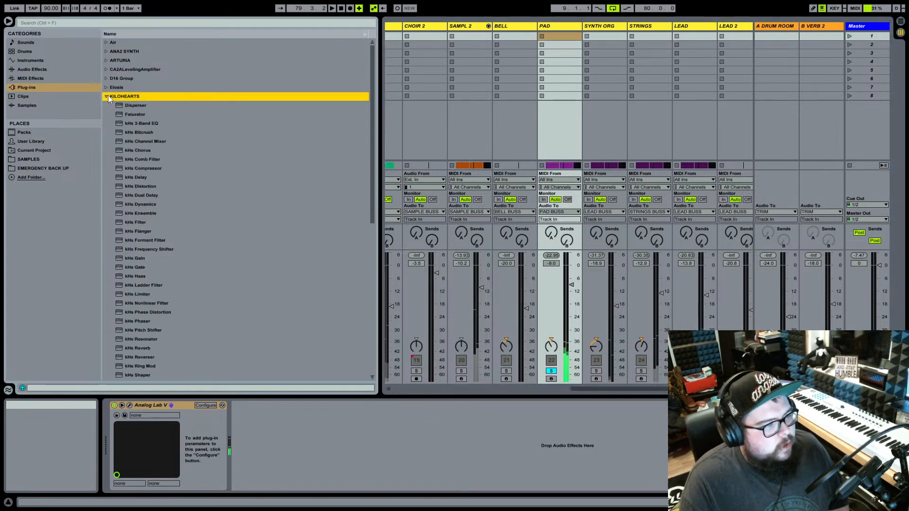
pyautogui.scroll(-5, 169, 187)
pyautogui.doubleClick(132, 303)
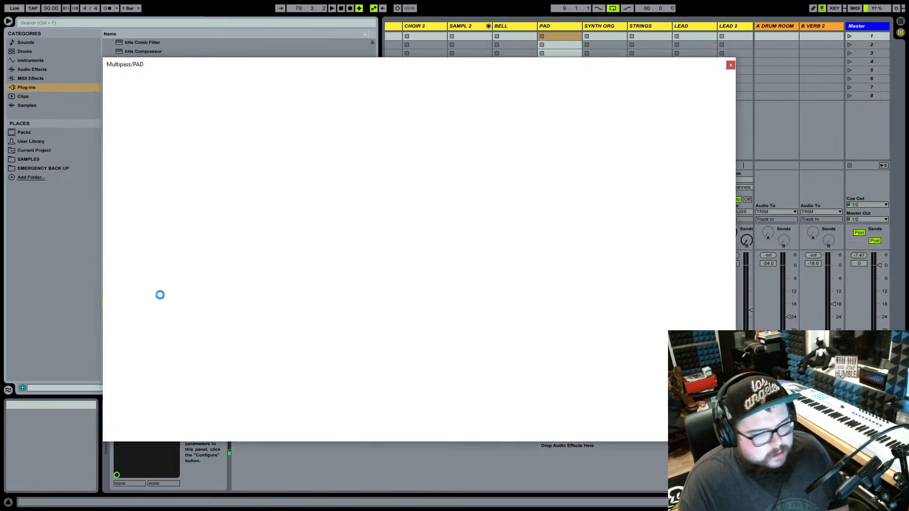
# Search the Multipass presets for PAD and move the plug-in window so the whole result list fits on screen.
pyautogui.click(229, 84)
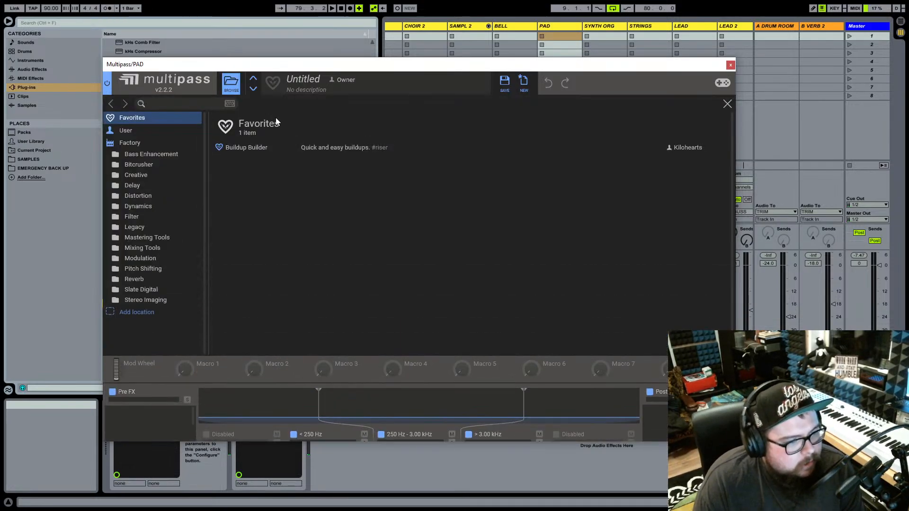
pyautogui.click(175, 101)
pyautogui.write('PAD')
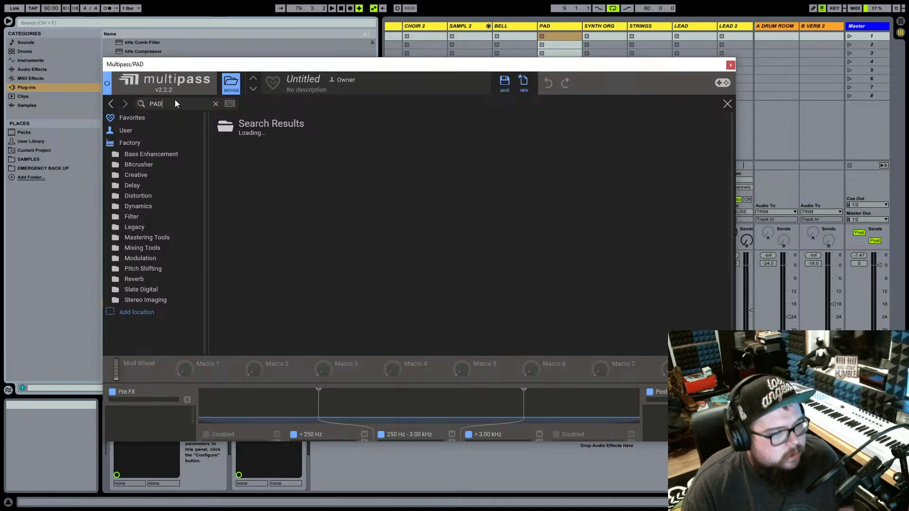
pyautogui.moveTo(335, 71); pyautogui.dragTo(247, 45)
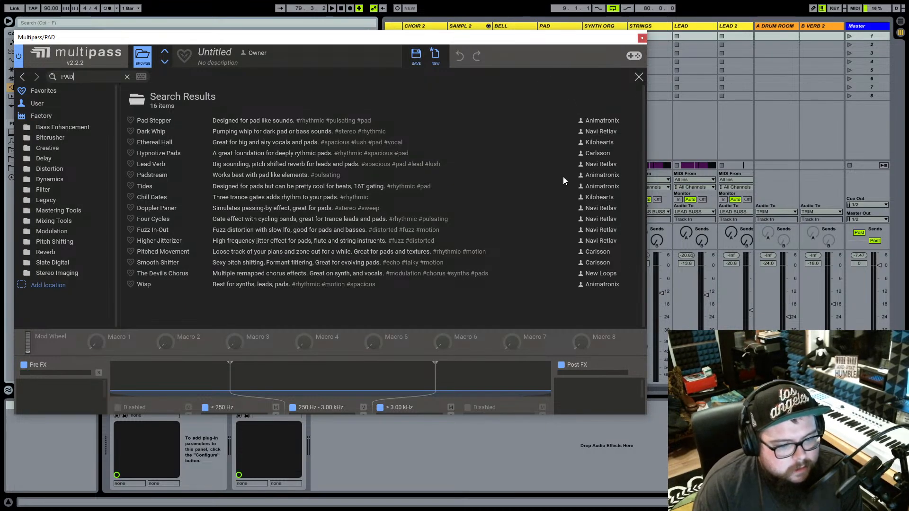
# Load the Dark Whip preset from the PAD search results into Multipass on the PAD track.
pyautogui.moveTo(551, 42); pyautogui.dragTo(589, 31)
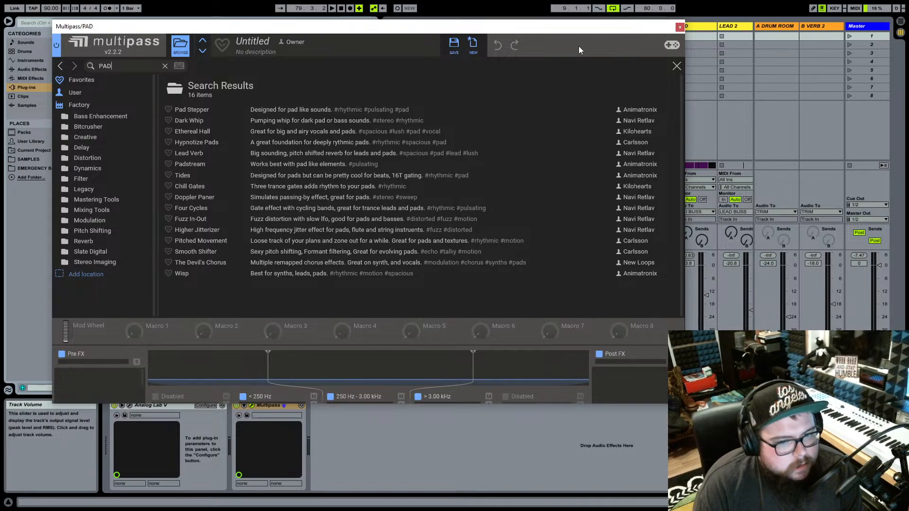
pyautogui.click(680, 27)
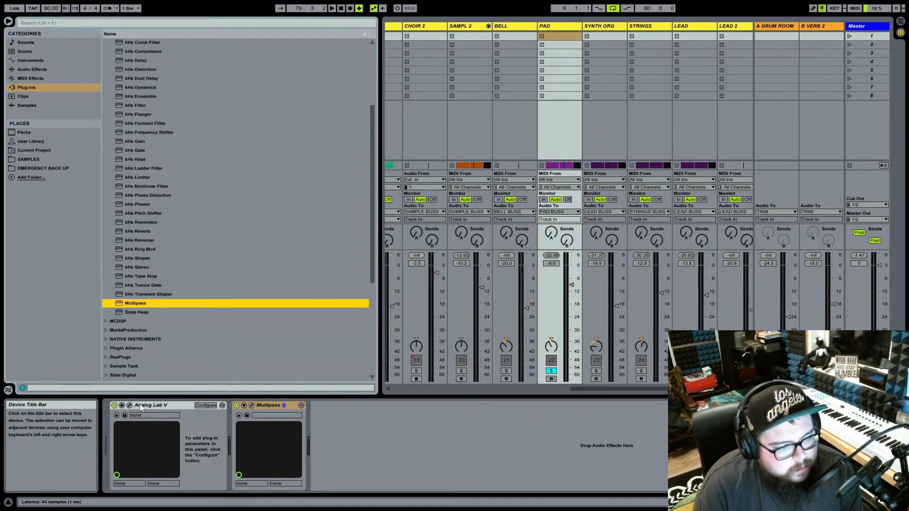
pyautogui.click(252, 406)
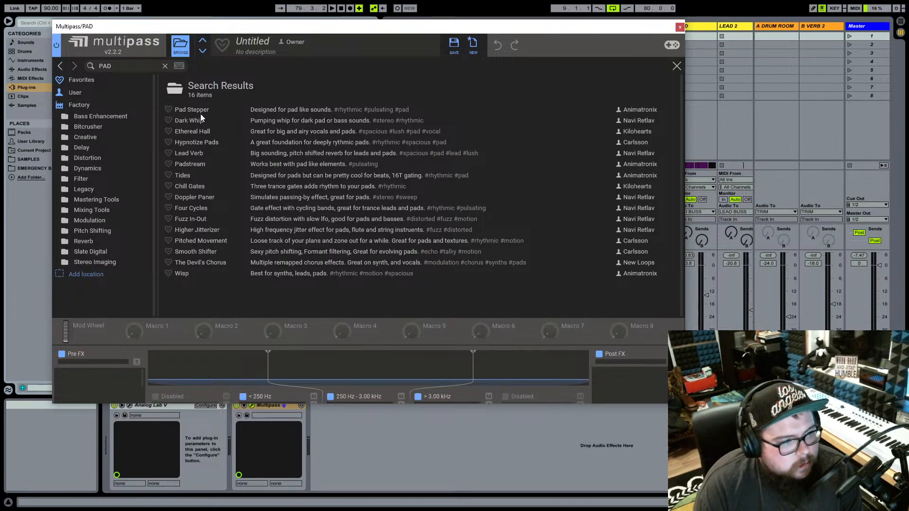
pyautogui.click(182, 49)
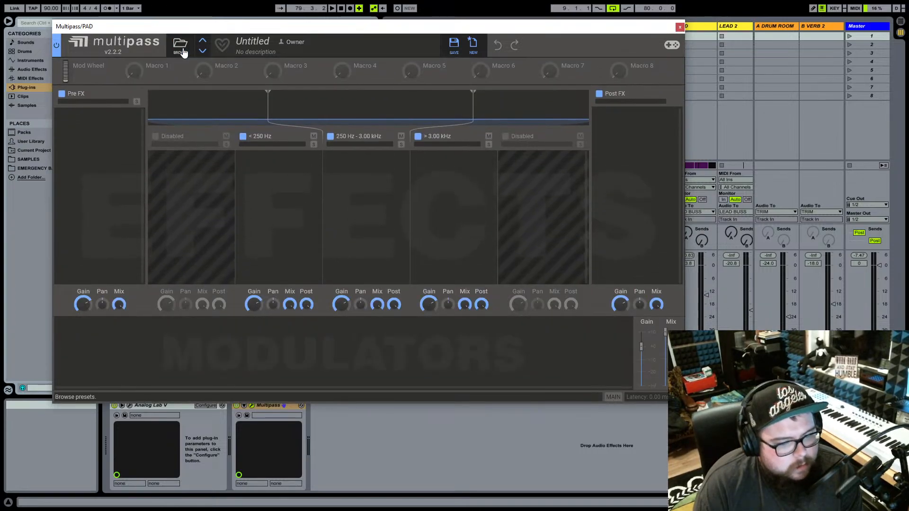
pyautogui.click(184, 50)
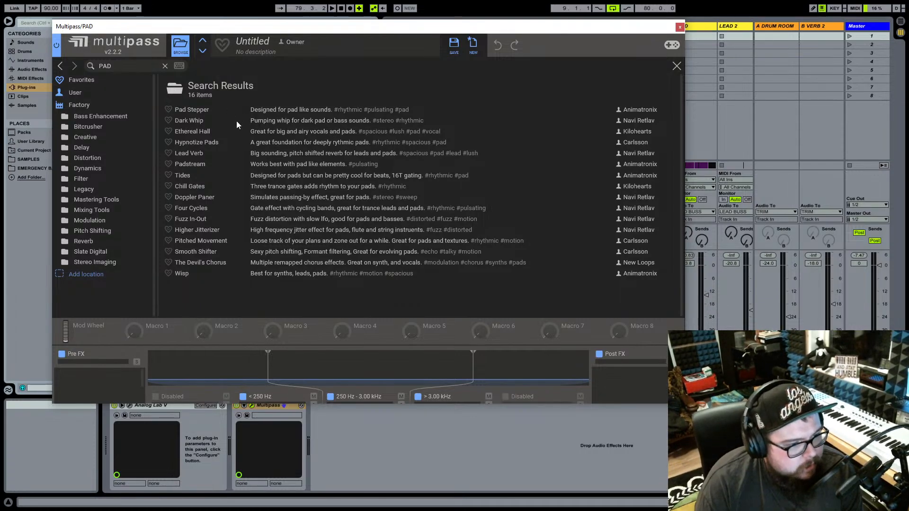
pyautogui.click(211, 123)
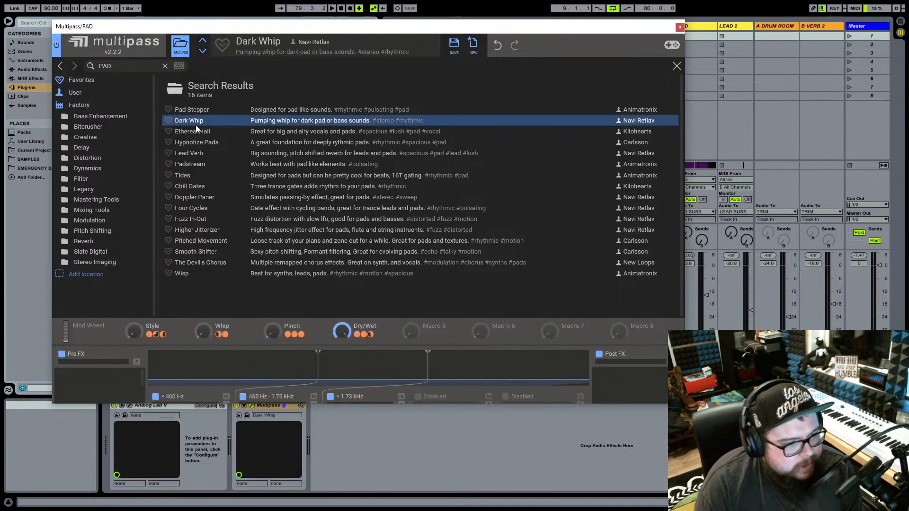
# Play the song, raise the Whip macro to about 44%, and close the preset browser.
pyautogui.click(334, 9)
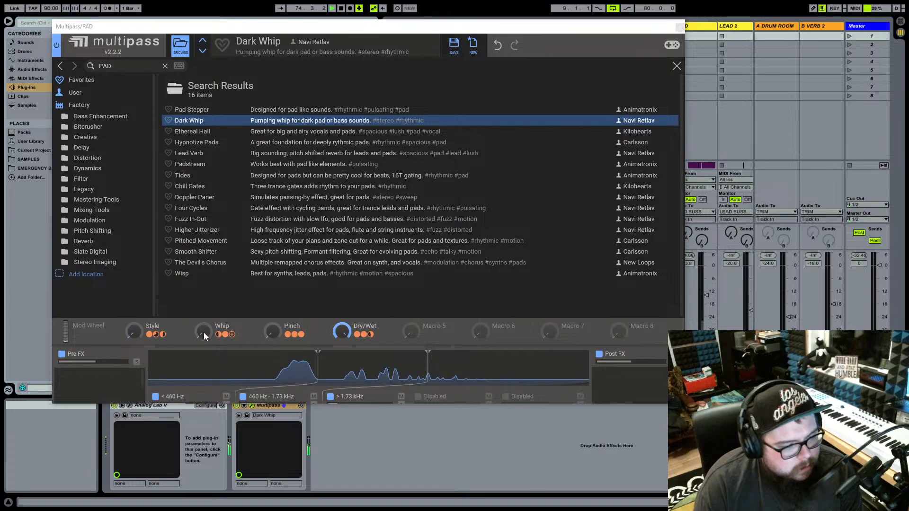
pyautogui.moveTo(204, 333); pyautogui.dragTo(204, 314)
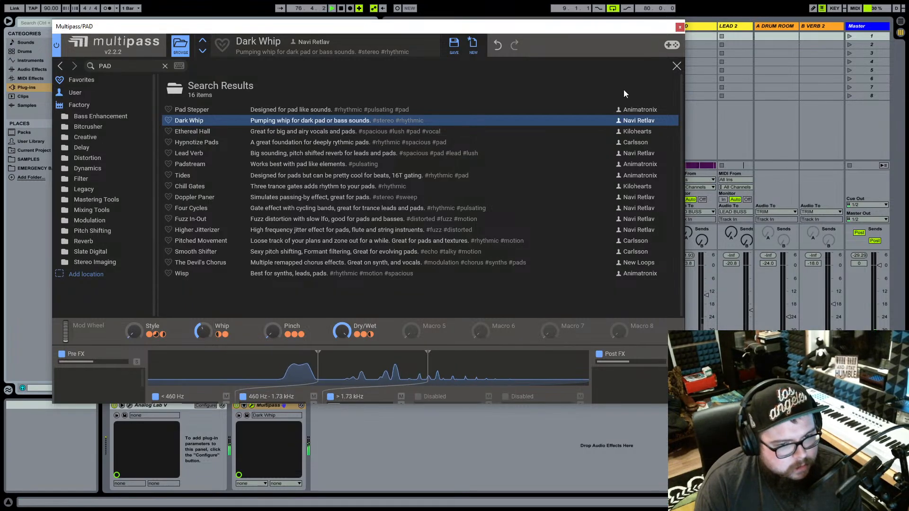
pyautogui.click(677, 69)
# Unsolo the PAD track and raise its volume to -3.2 dB in the full mix.
pyautogui.moveTo(491, 29); pyautogui.dragTo(324, 39)
pyautogui.click(551, 373)
pyautogui.click(552, 372)
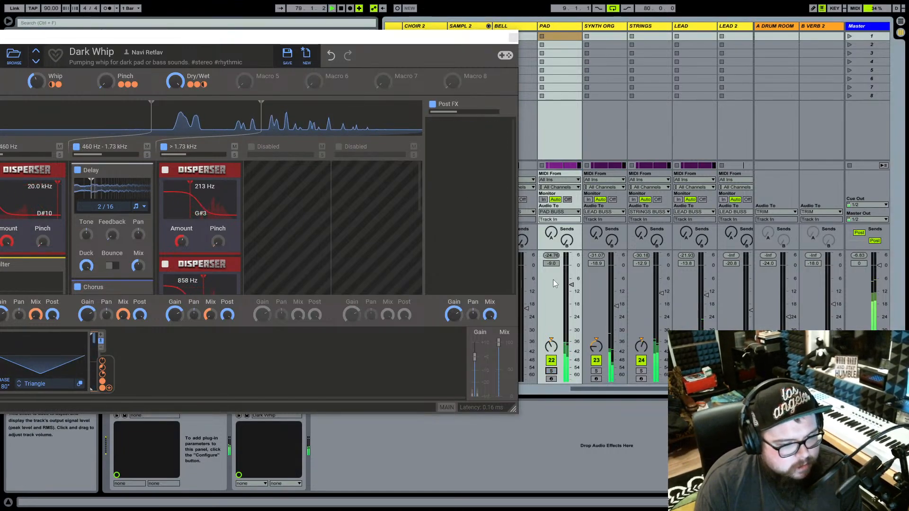
pyautogui.moveTo(418, 38); pyautogui.dragTo(458, 37)
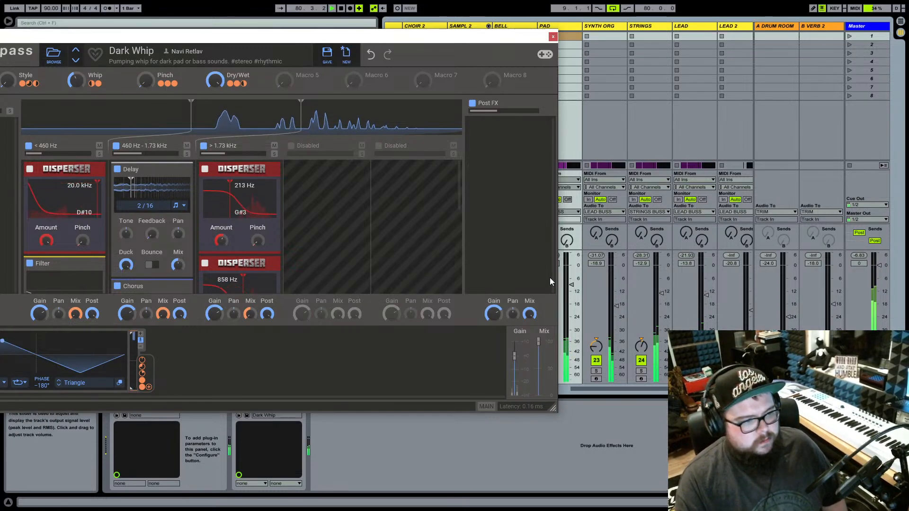
pyautogui.moveTo(572, 284); pyautogui.dragTo(572, 274)
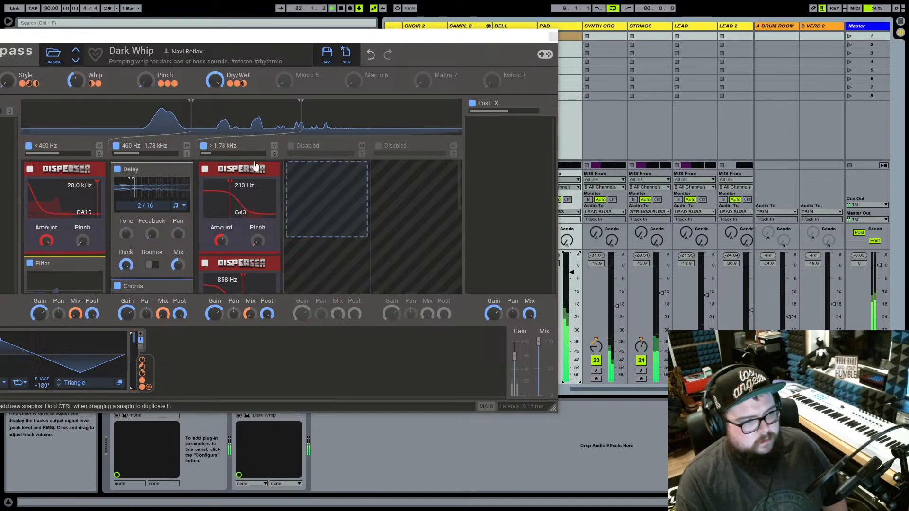
# Shrink the Multipass window and place it so its macros and the PAD channel strip are both visible.
pyautogui.moveTo(113, 37); pyautogui.dragTo(134, 35)
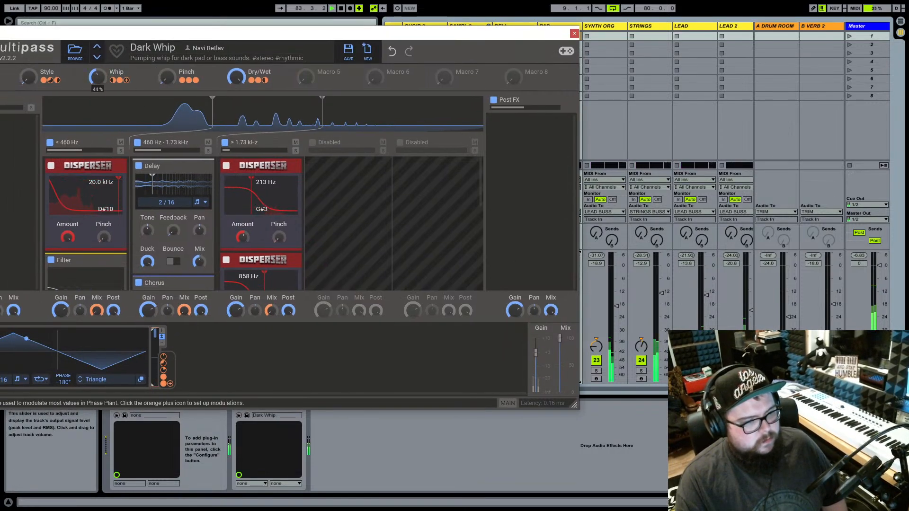
pyautogui.moveTo(575, 406); pyautogui.dragTo(489, 341)
pyautogui.moveTo(346, 33); pyautogui.dragTo(401, 28)
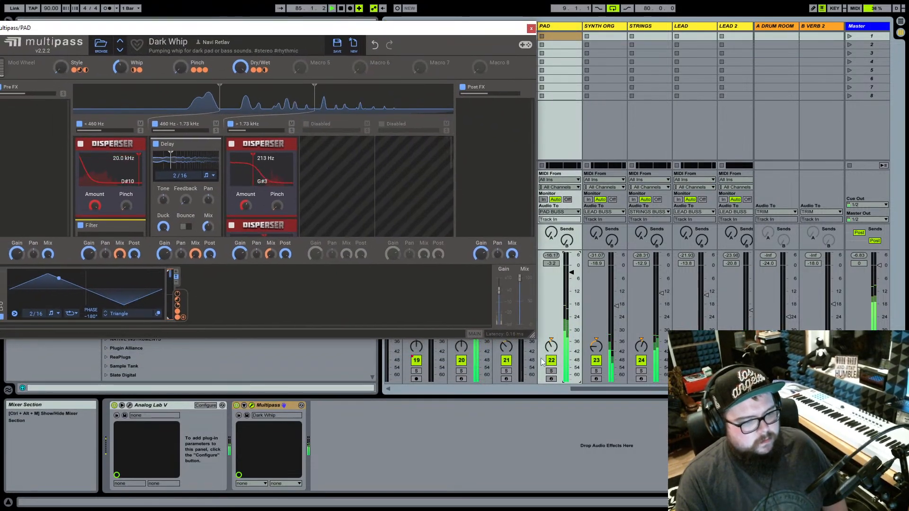
# Solo the PAD track and try raising Multipass's Pinch macro to about 66%, undoing the change.
pyautogui.click(551, 372)
pyautogui.moveTo(182, 68)
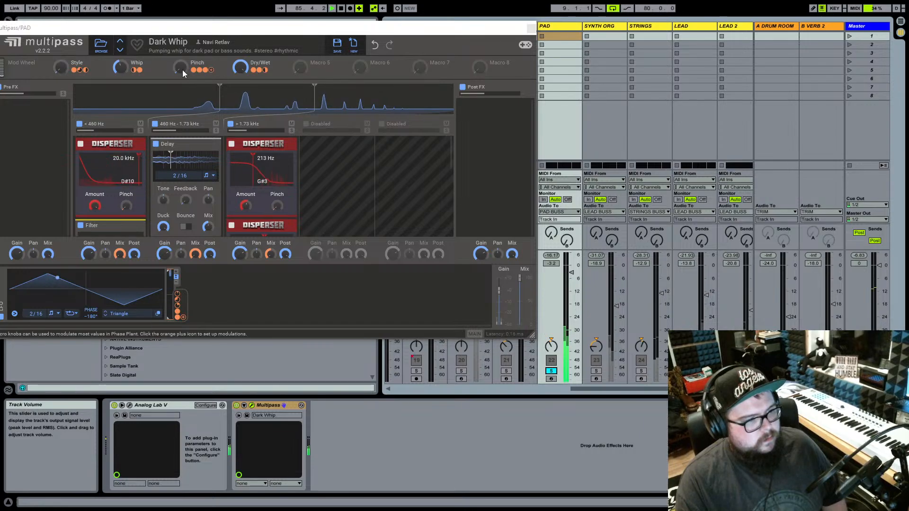
pyautogui.moveTo(180, 67); pyautogui.dragTo(181, 23)
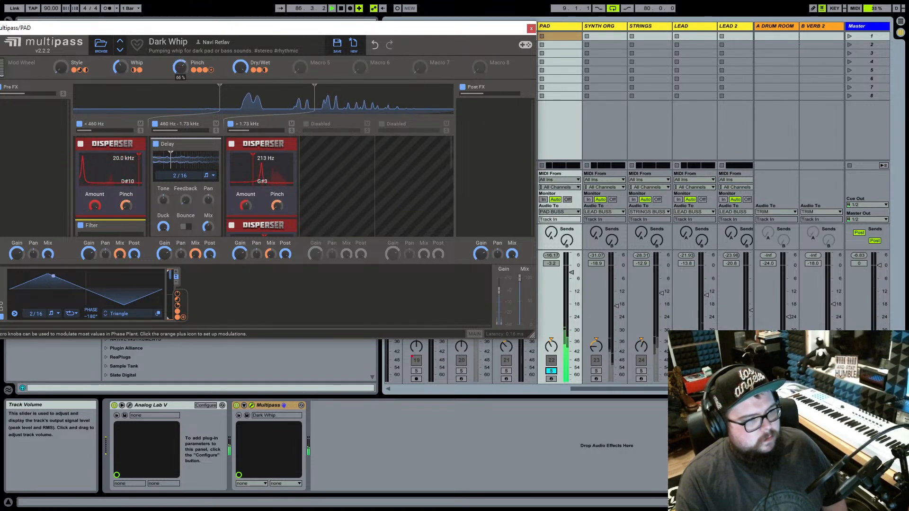
pyautogui.click(373, 49)
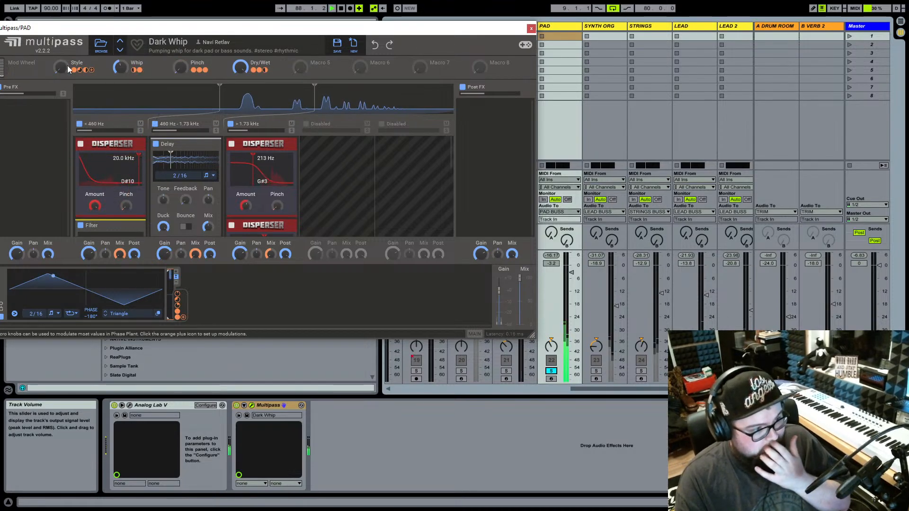
pyautogui.moveTo(63, 69)
pyautogui.mouseDown()
pyautogui.moveTo(63, 9)
pyautogui.moveTo(63, 69)
pyautogui.mouseUp()
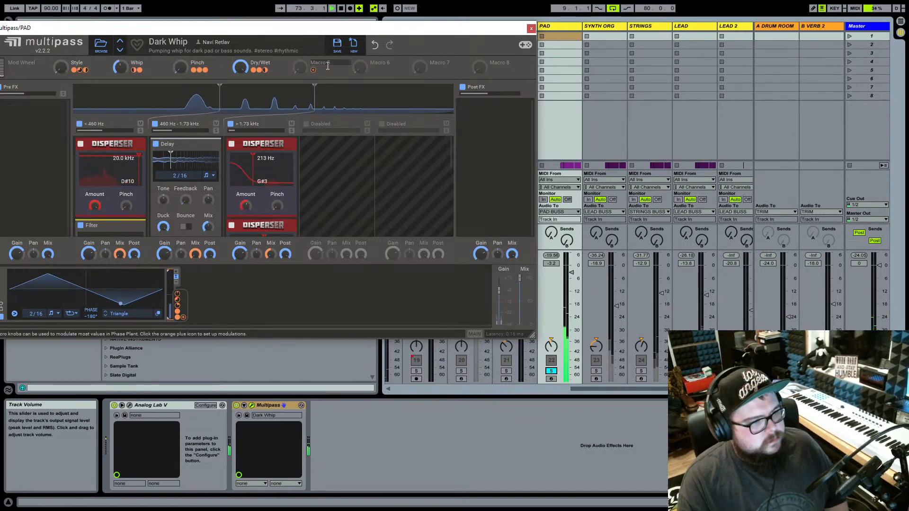
# Stop playback, close Multipass, and add Slate Digital's Virtual Mix Rack to the PAD track's device chain.
pyautogui.press('space')
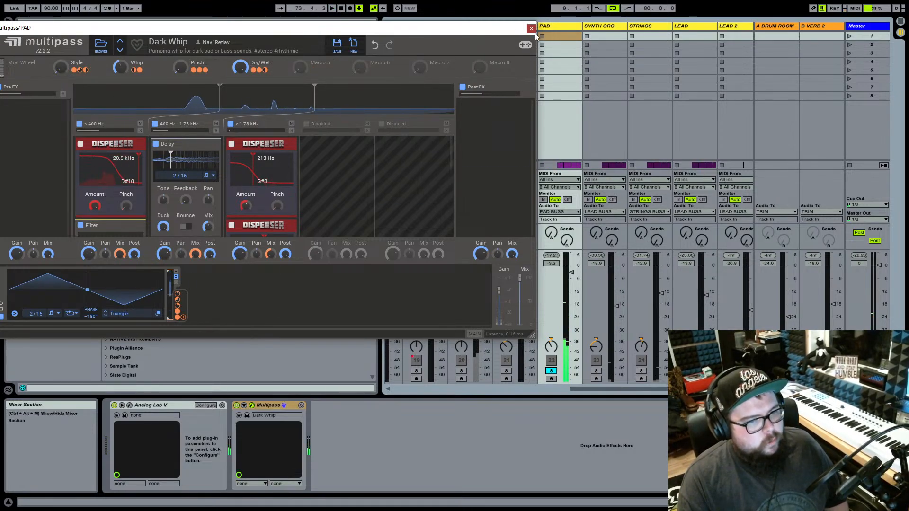
pyautogui.click(531, 29)
pyautogui.press('Left')
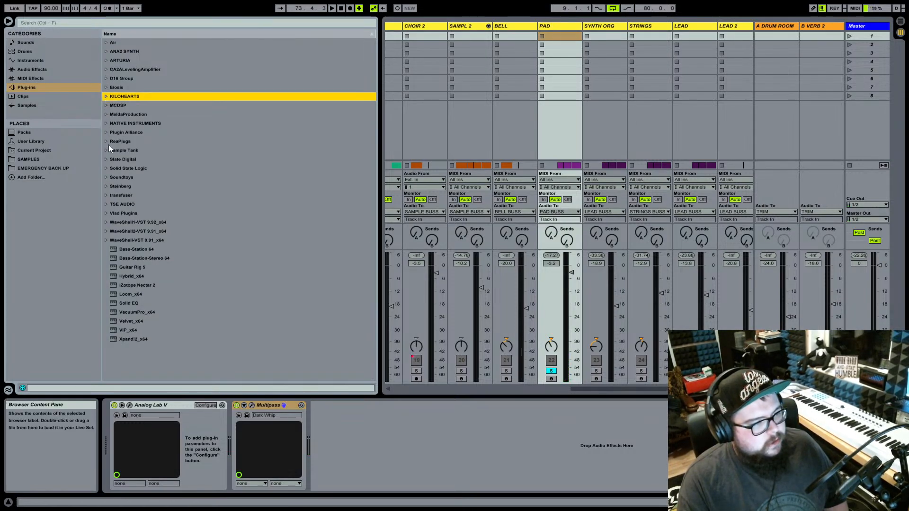
pyautogui.click(106, 159)
pyautogui.click(118, 187)
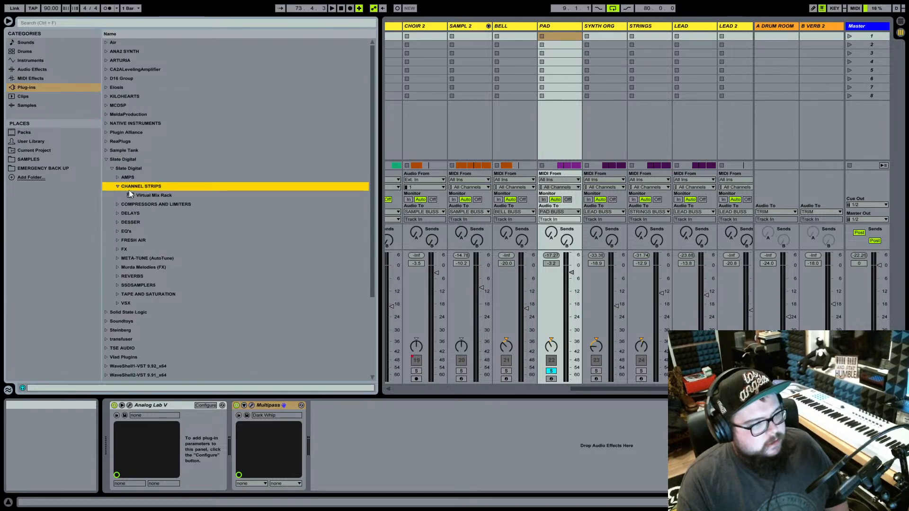
pyautogui.click(158, 196)
pyautogui.doubleClick(160, 199)
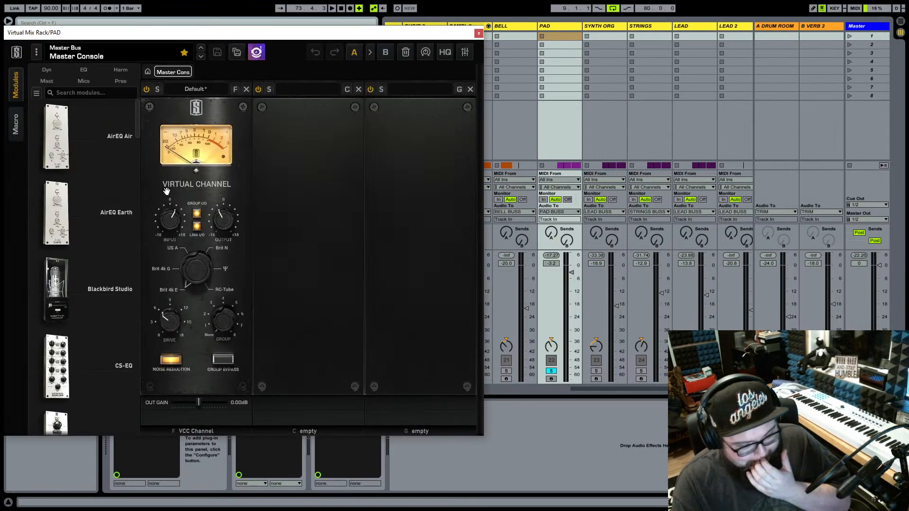
# Insert the Custom Opto compressor module in the empty slot beside the Virtual Channel module.
pyautogui.scroll(-6, 82, 163)
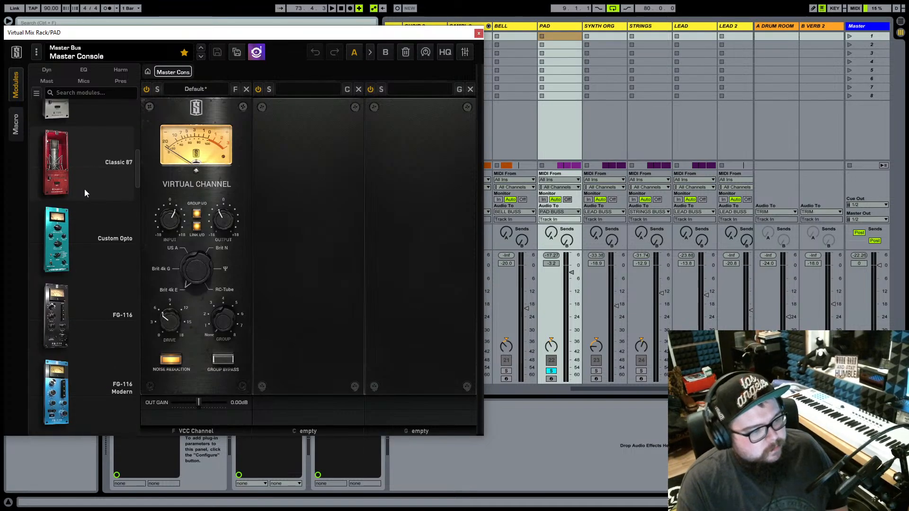
pyautogui.scroll(-5, 87, 184)
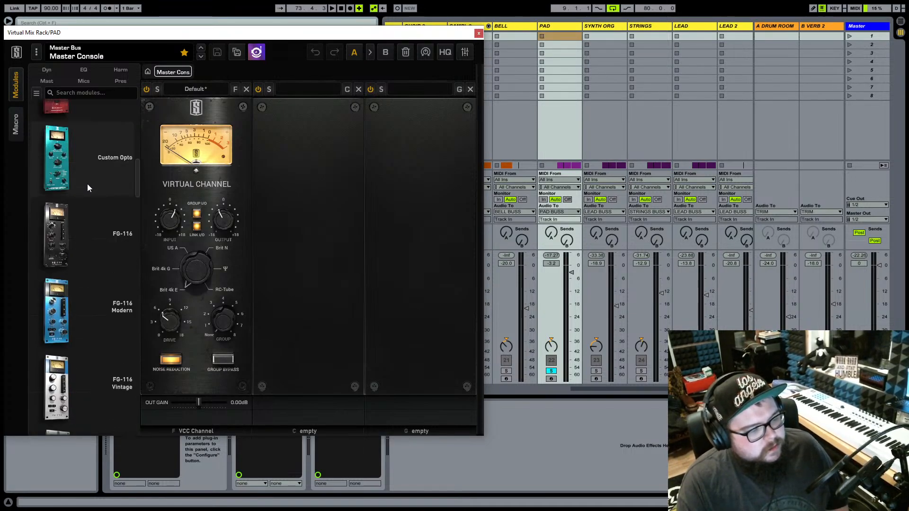
pyautogui.scroll(-5, 87, 184)
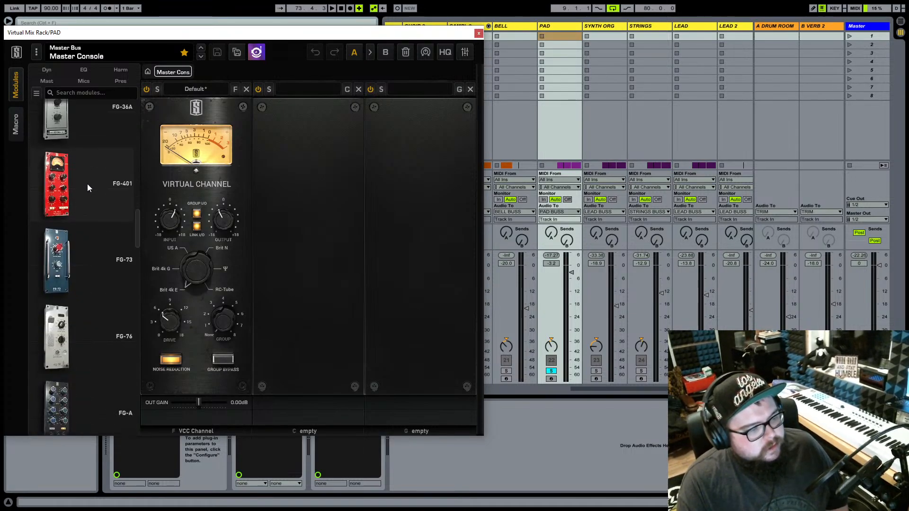
pyautogui.scroll(7, 87, 182)
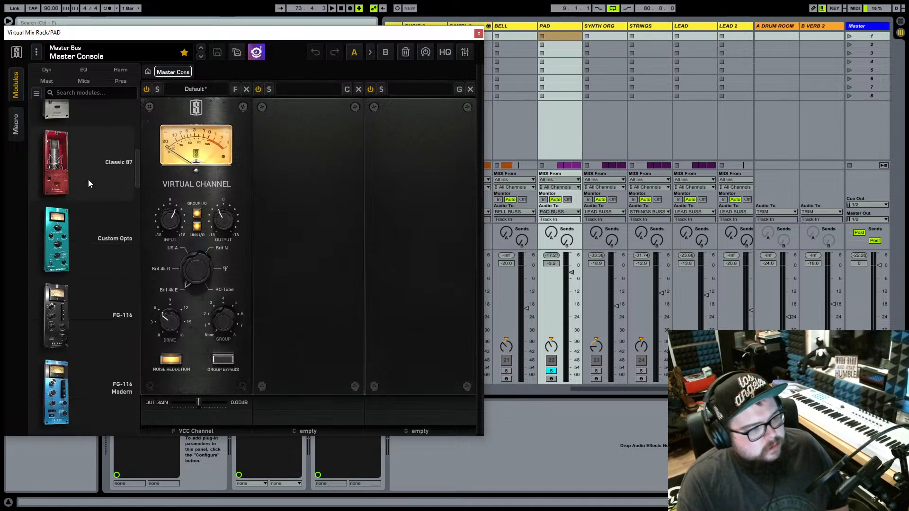
pyautogui.scroll(-1, 84, 190)
pyautogui.moveTo(80, 195); pyautogui.dragTo(268, 235)
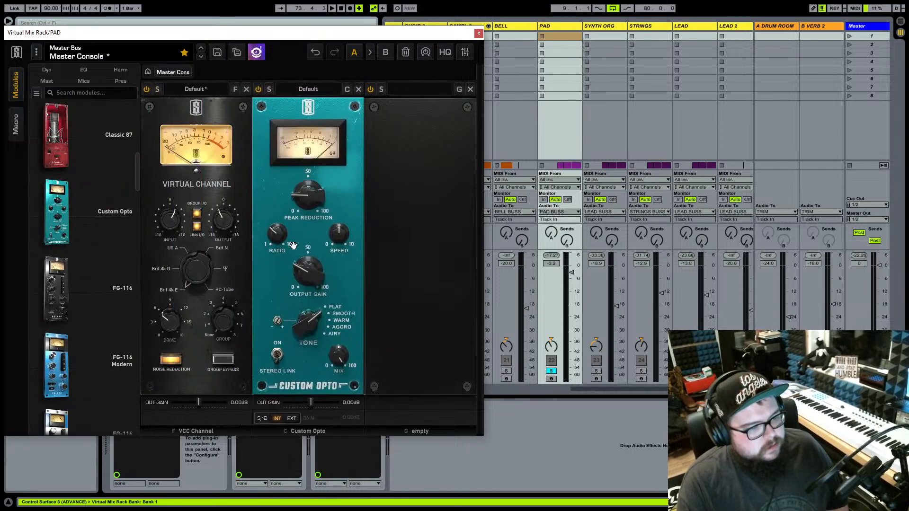
# During playback, set Custom Opto's peak reduction to about 31.1, raise its output gain slightly, and choose the Warm tone.
pyautogui.press('space')
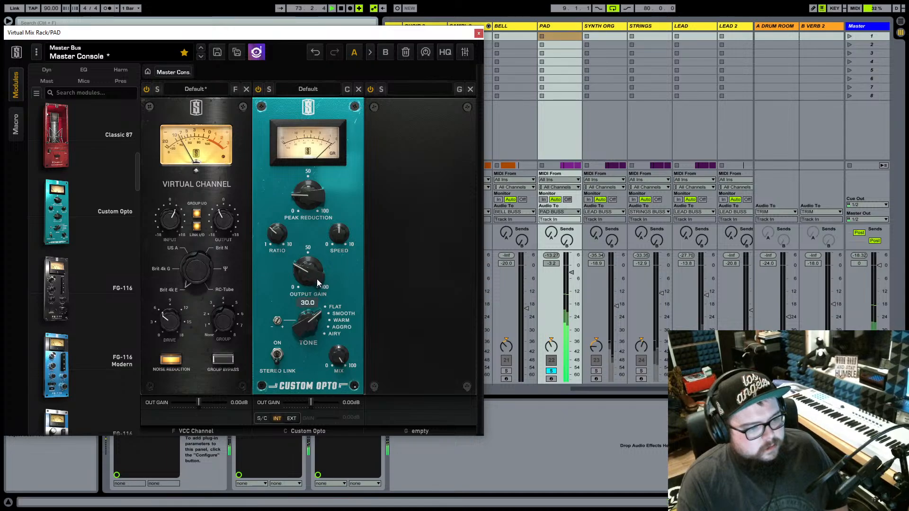
pyautogui.moveTo(314, 199); pyautogui.dragTo(316, 206)
pyautogui.moveTo(313, 281); pyautogui.dragTo(317, 274)
pyautogui.click(344, 322)
pyautogui.moveTo(308, 200)
pyautogui.mouseDown()
pyautogui.moveTo(325, 195)
pyautogui.moveTo(307, 211)
pyautogui.mouseUp()
# Unsolo the PAD track and lower its volume to -7.2 dB.
pyautogui.click(551, 371)
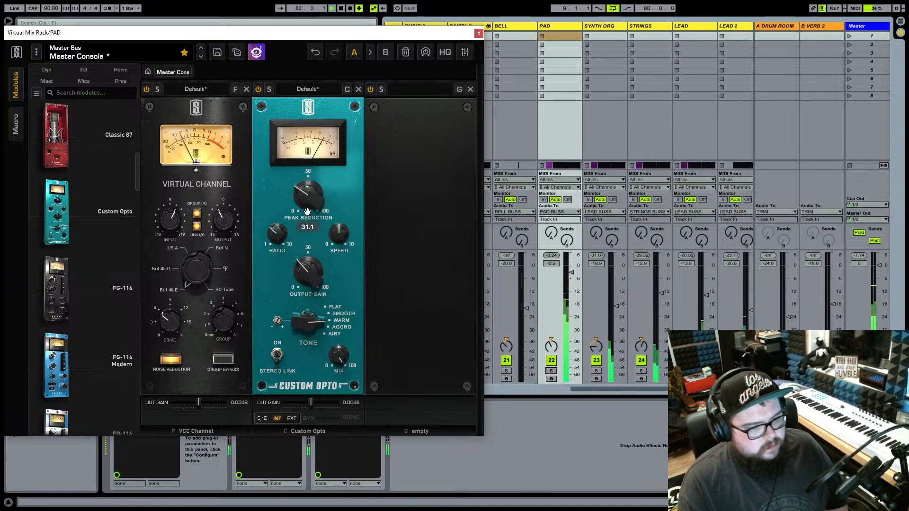
pyautogui.click(575, 277)
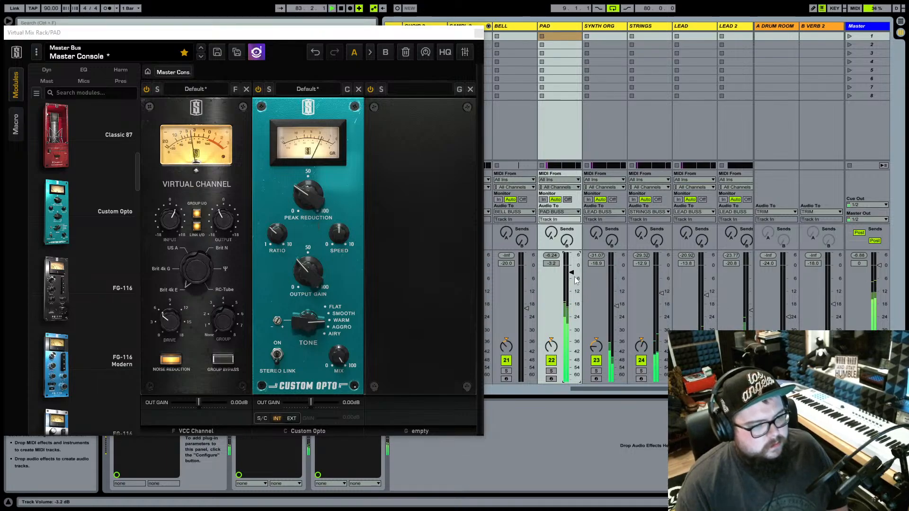
pyautogui.press('Up')
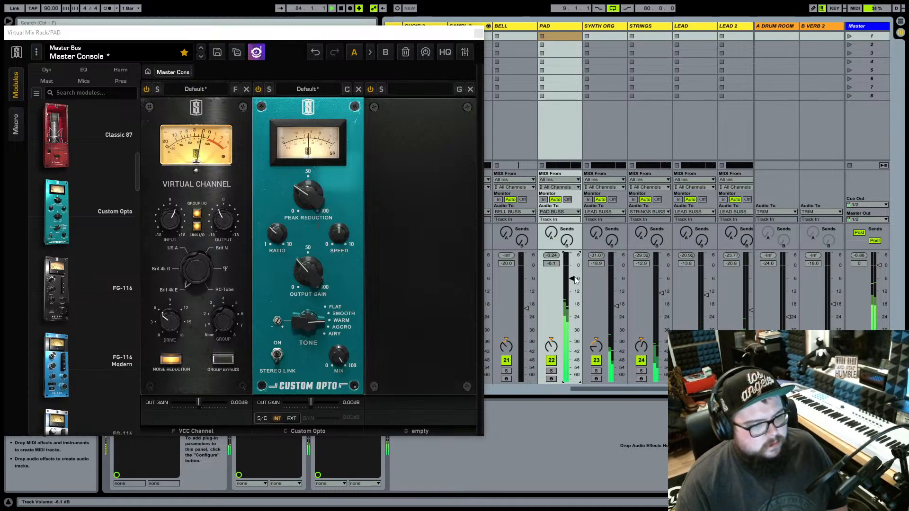
pyautogui.moveTo(574, 278); pyautogui.dragTo(575, 280)
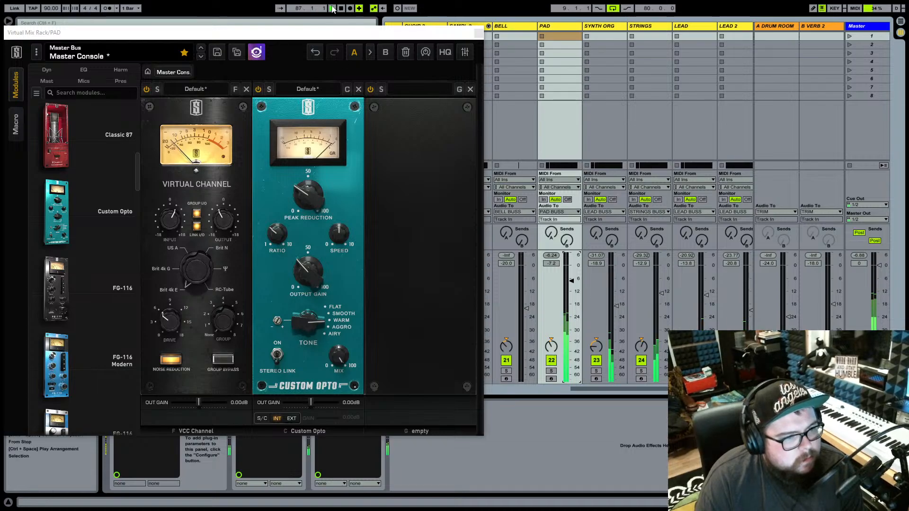
# Replay the song from the HOOK 3 marker in the Arrangement view and return to the Session mixer with Custom Opto in view.
pyautogui.press('Tab')
pyautogui.moveTo(445, 37); pyautogui.dragTo(502, 350)
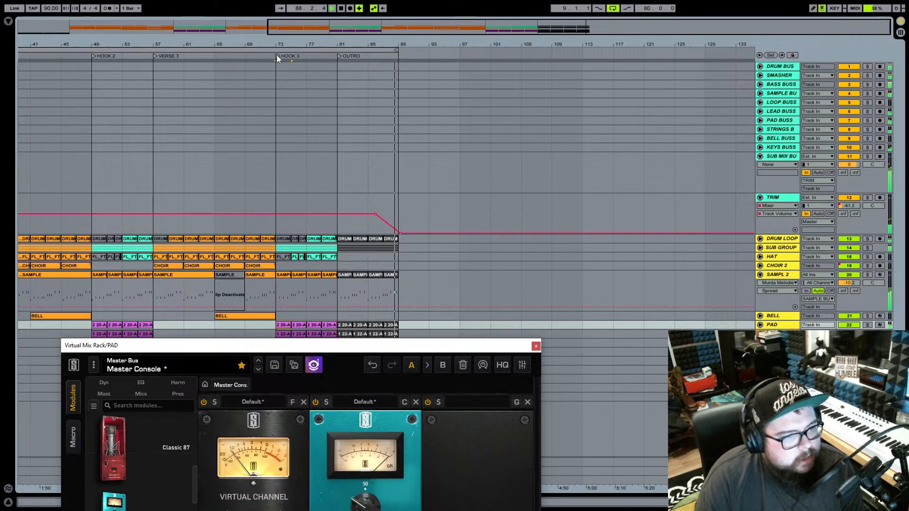
pyautogui.moveTo(426, 346); pyautogui.dragTo(415, 26)
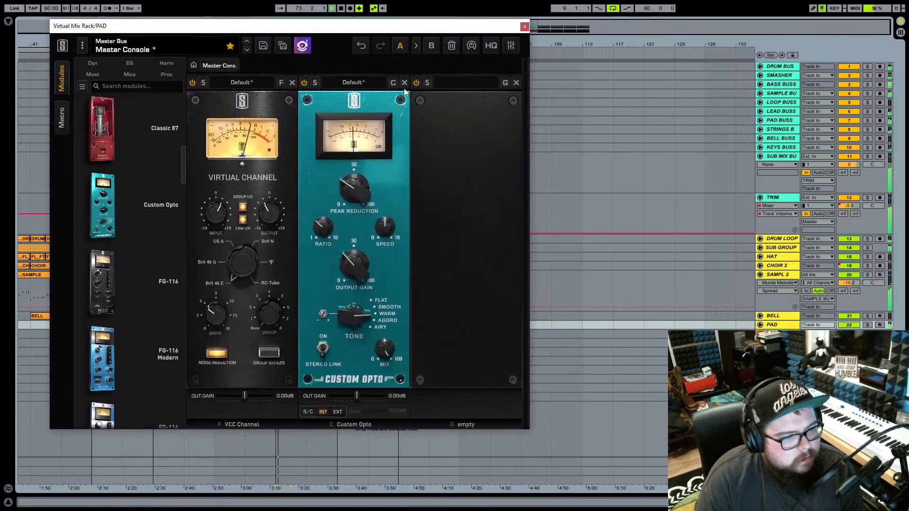
pyautogui.press('Tab')
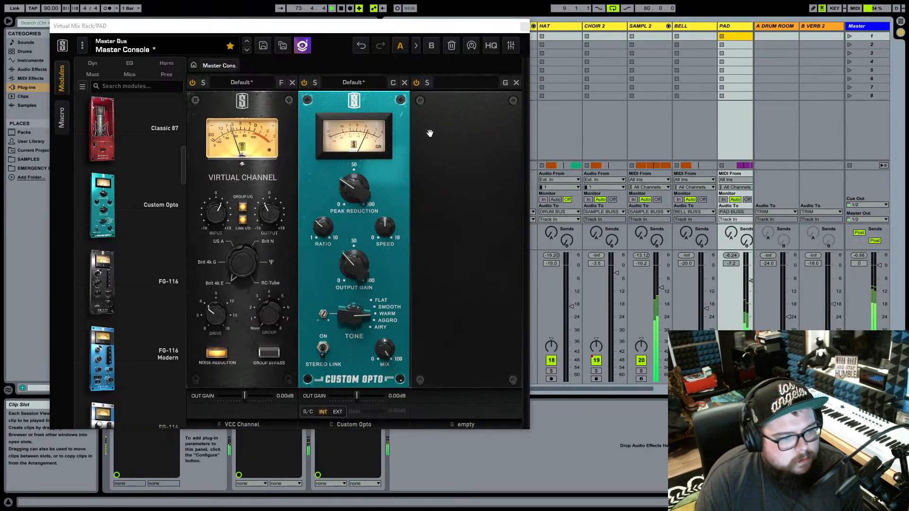
pyautogui.click(352, 192)
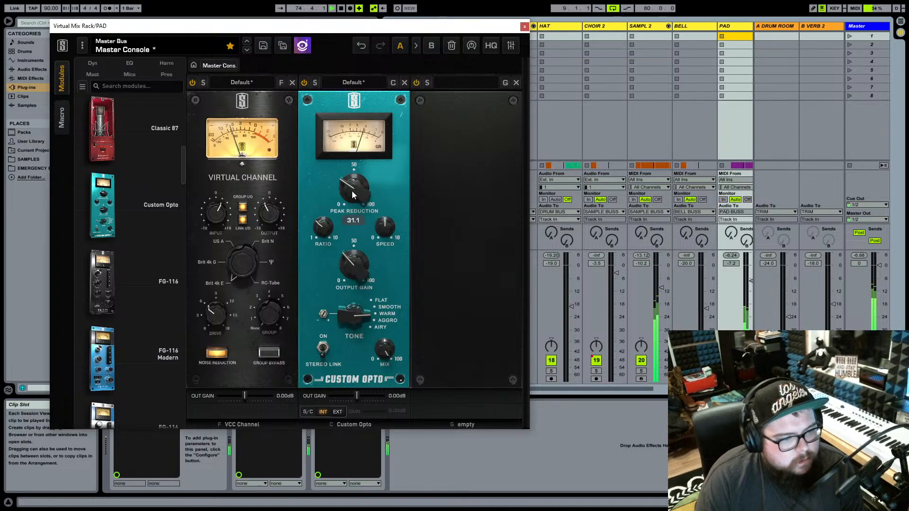
# Raise Custom Opto's peak reduction on the PAD track to 36.5 and replay the section.
pyautogui.moveTo(351, 191); pyautogui.dragTo(363, 189)
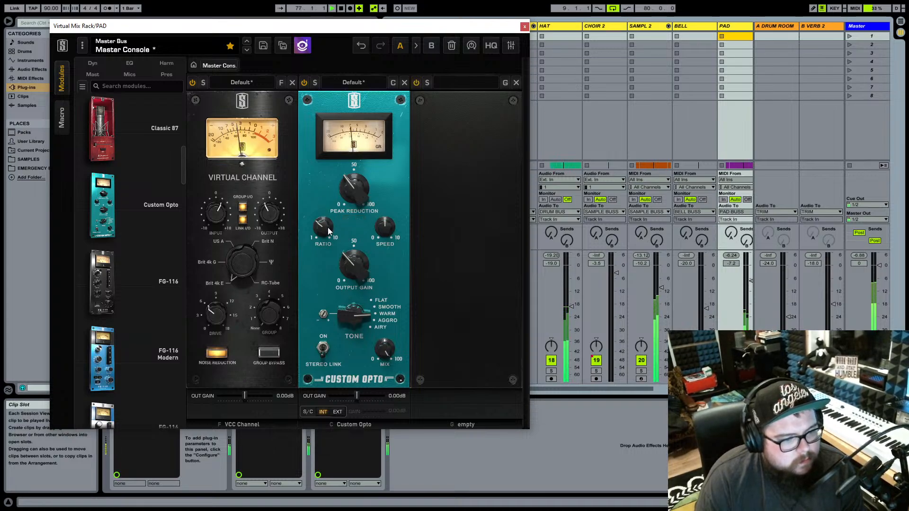
pyautogui.moveTo(348, 200); pyautogui.dragTo(355, 193)
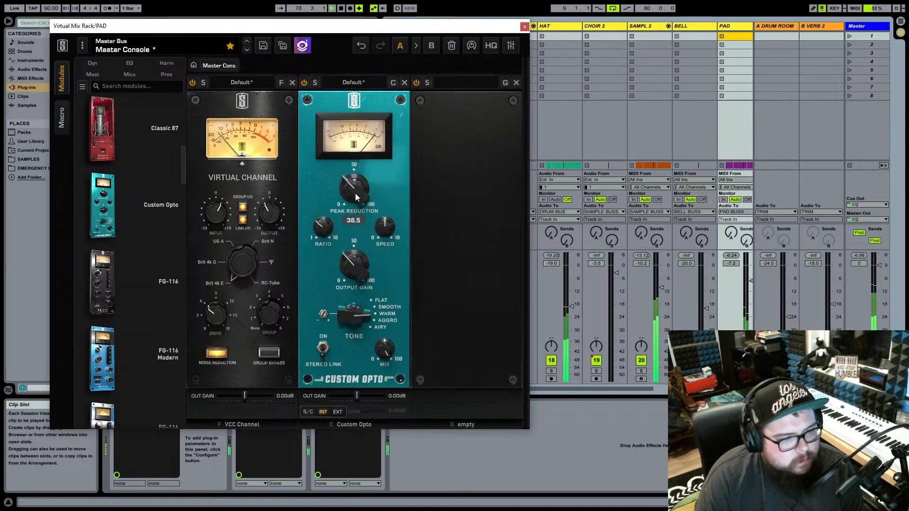
pyautogui.moveTo(615, 389); pyautogui.dragTo(642, 391)
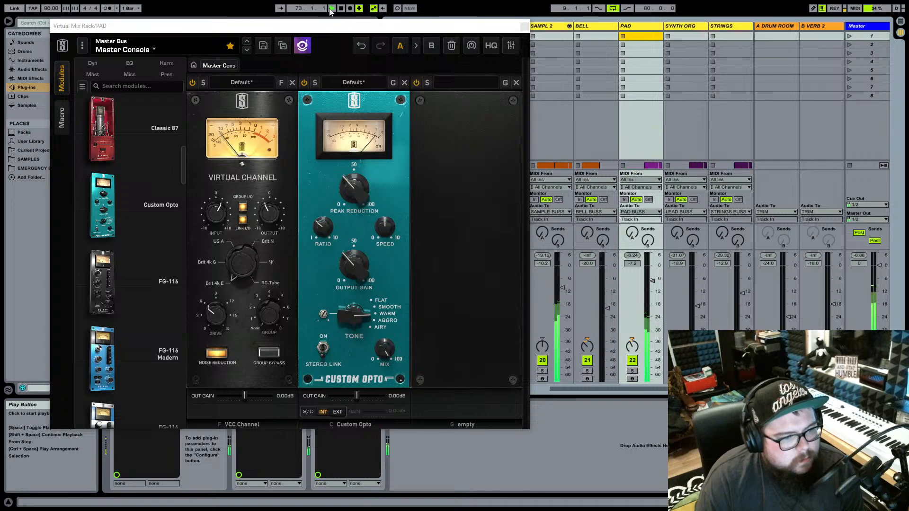
pyautogui.click(354, 189)
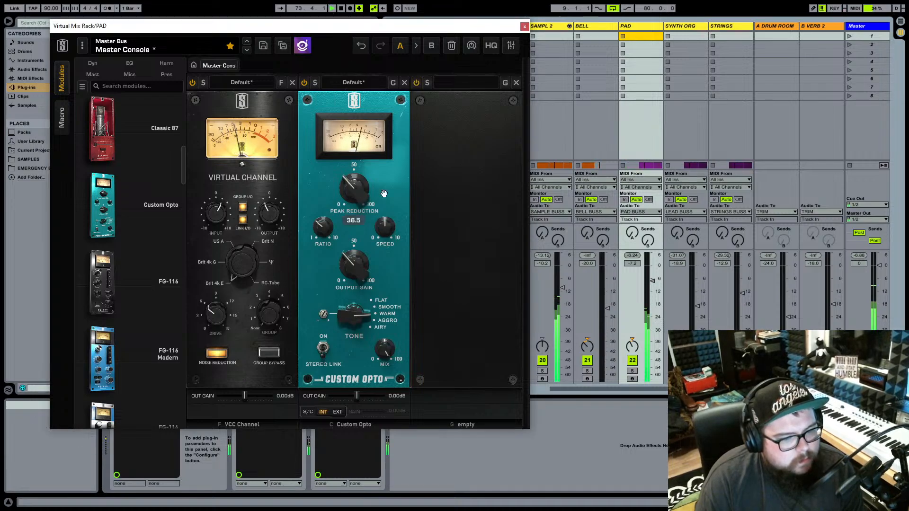
# Lower the PAD volume to -11.0 dB and raise the Virtual Channel's drive, checking PAD soloed and back in the mix.
pyautogui.moveTo(633, 264)
pyautogui.mouseDown()
pyautogui.moveTo(632, 281)
pyautogui.moveTo(633, 265)
pyautogui.mouseUp()
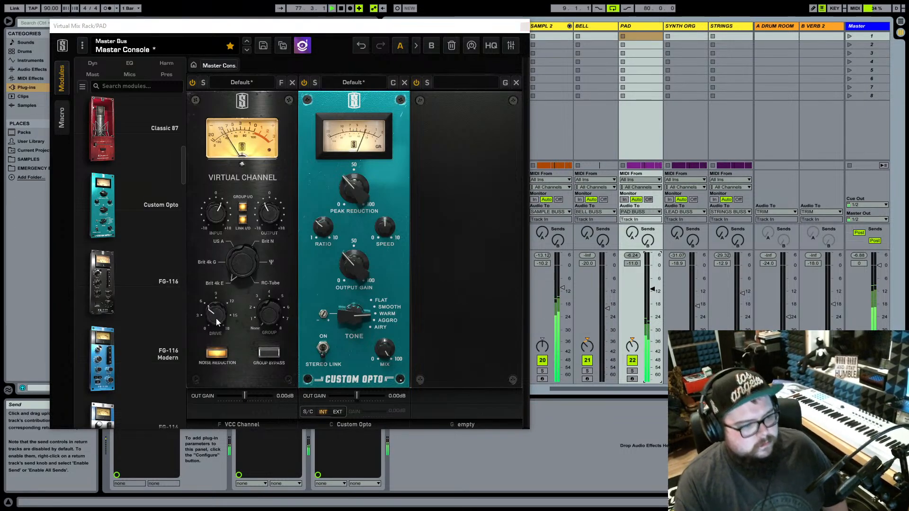
pyautogui.moveTo(216, 318); pyautogui.dragTo(229, 291)
pyautogui.moveTo(219, 213); pyautogui.dragTo(226, 209)
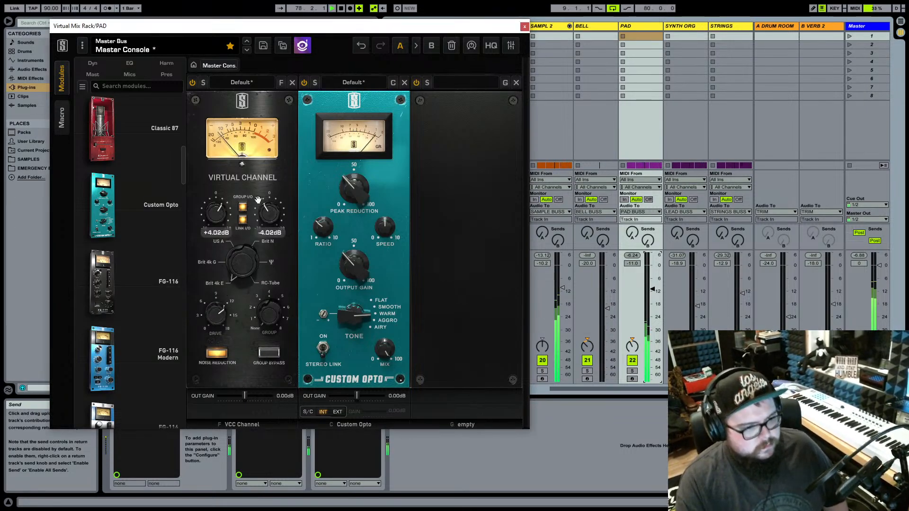
pyautogui.click(632, 371)
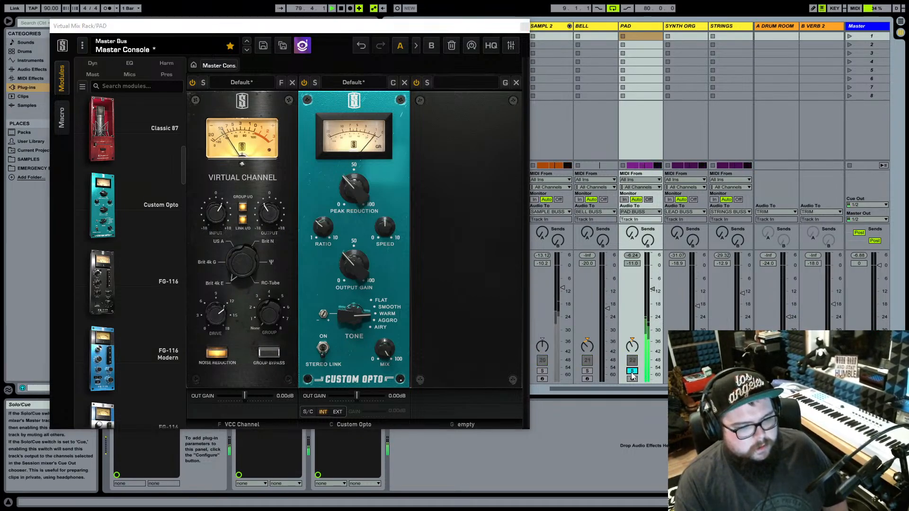
pyautogui.click(633, 372)
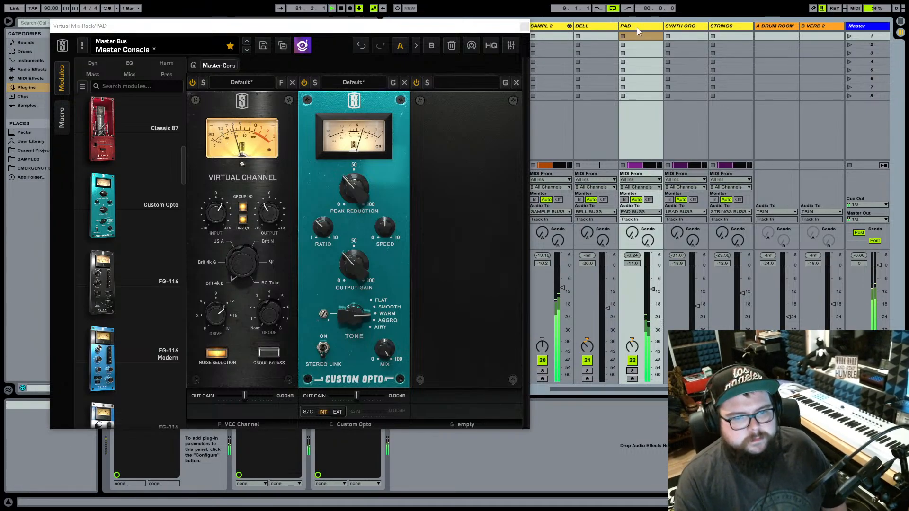
# Audition the SYNTH ORG track soloed from the section start and in the full mix, and close the PAD track's Virtual Mix Rack.
pyautogui.hscroll(2, 637, 28)
pyautogui.click(609, 27)
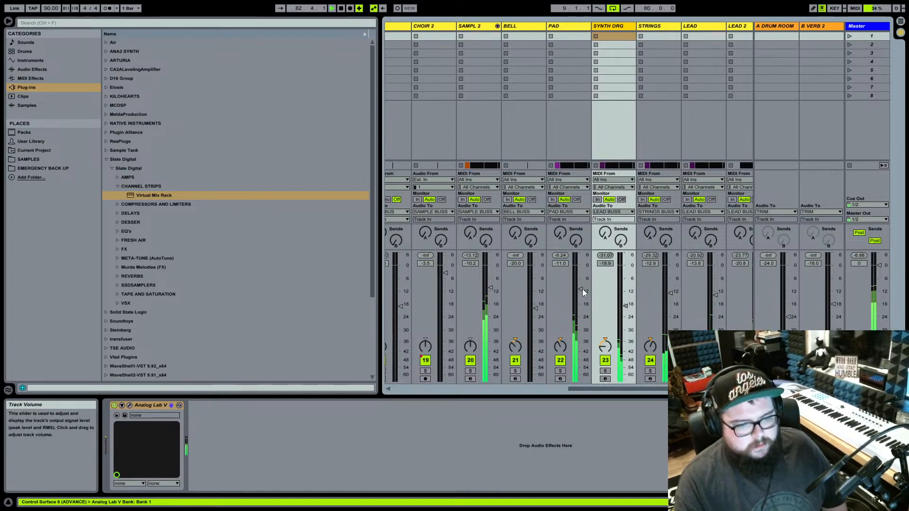
pyautogui.click(605, 371)
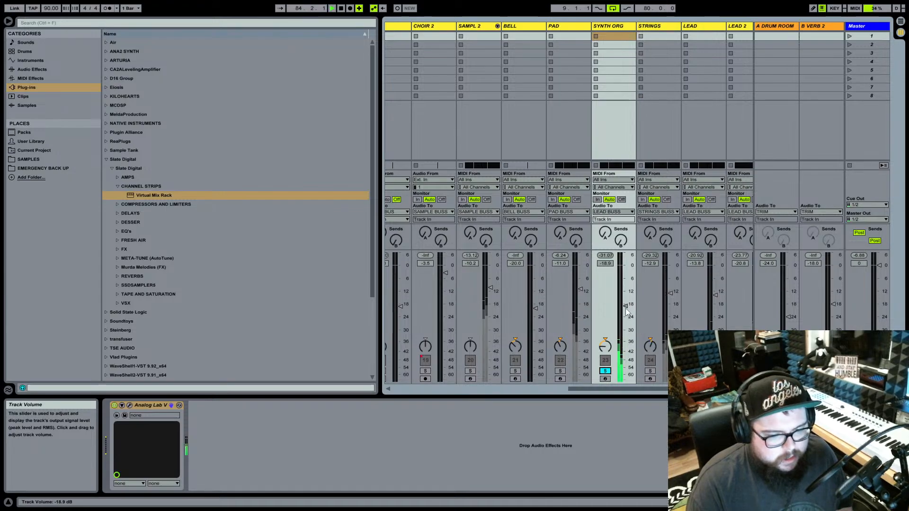
pyautogui.press('space')
pyautogui.press('space')
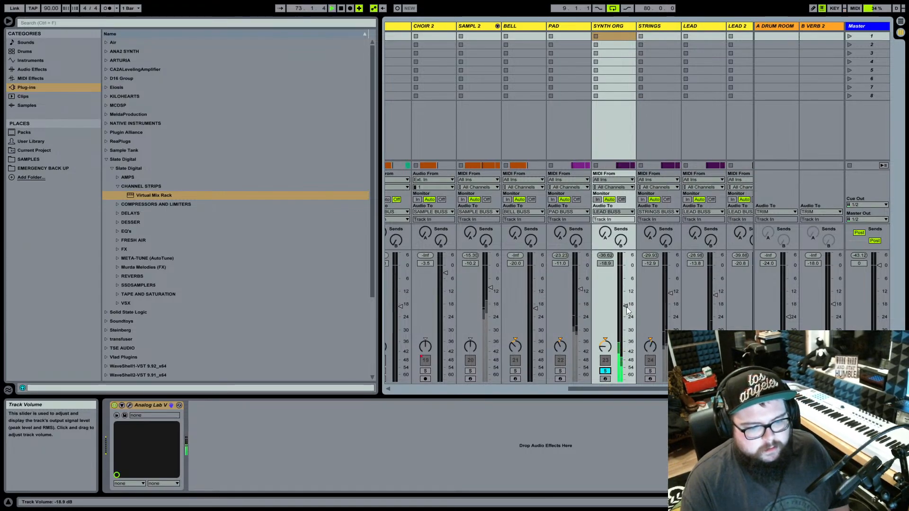
pyautogui.click(561, 27)
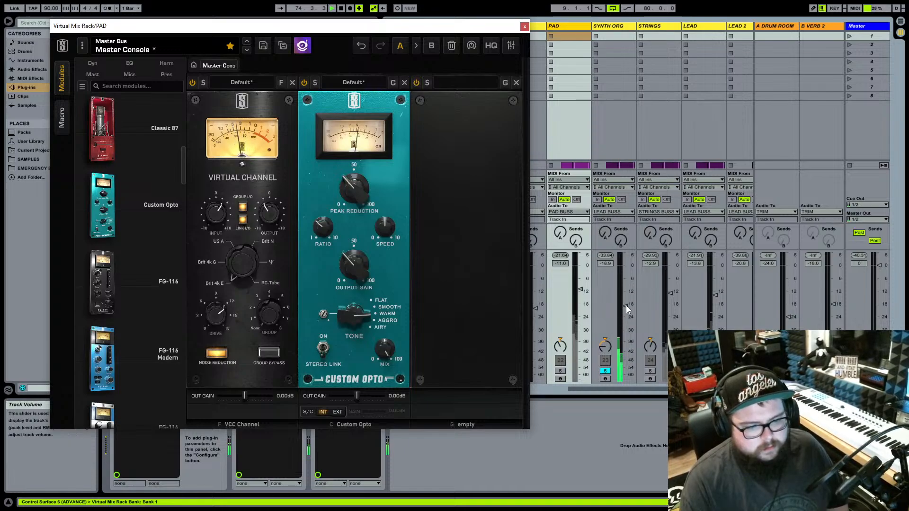
pyautogui.click(606, 371)
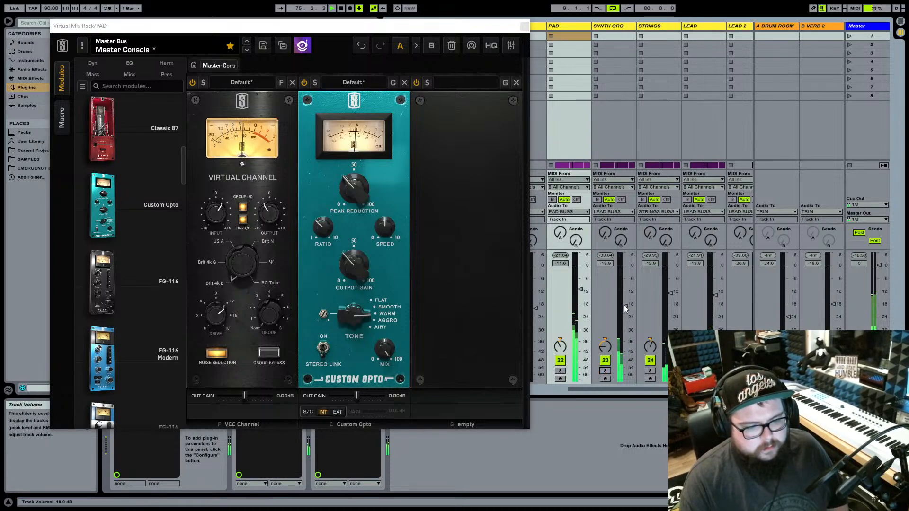
pyautogui.click(517, 26)
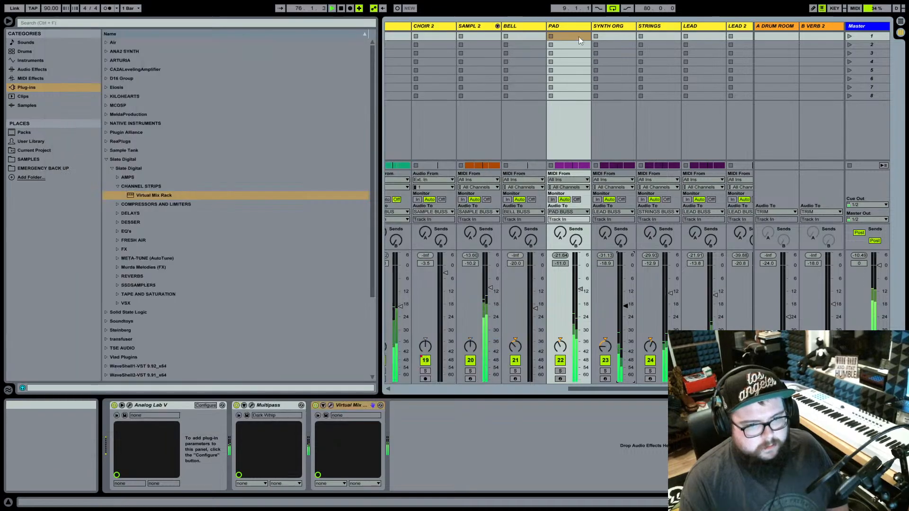
# Solo the SYNTH ORG track and insert Slate Digital's Murda Melodies effect on it.
pyautogui.click(621, 27)
pyautogui.click(606, 372)
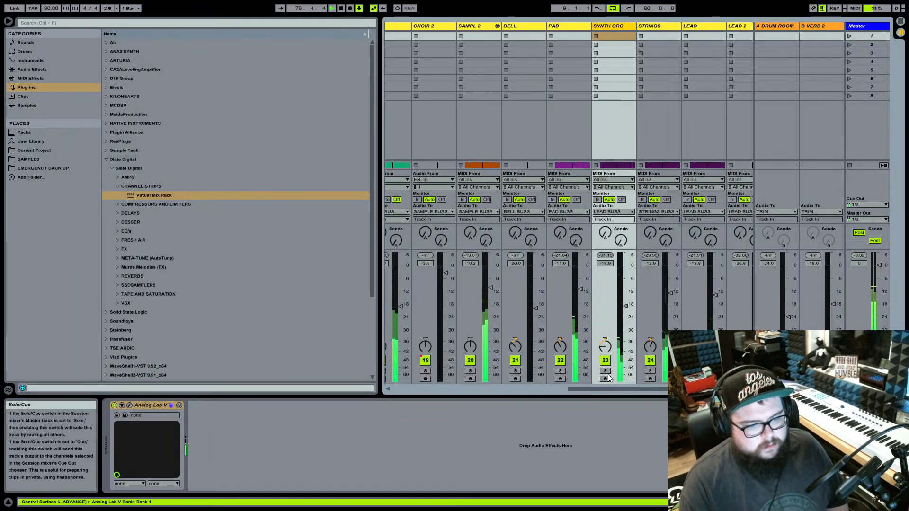
pyautogui.click(118, 268)
pyautogui.click(145, 269)
pyautogui.doubleClick(145, 269)
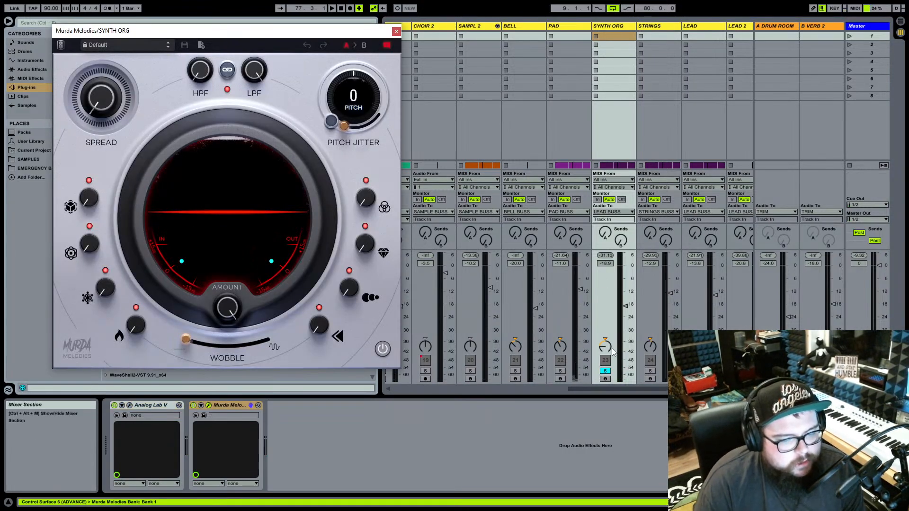
# Audition Murda Melodies' Old Telephone and Rewind presets during playback, load Smashed, and unsolo SYNTH ORG.
pyautogui.click(122, 45)
pyautogui.scroll(-3, 130, 147)
pyautogui.click(132, 138)
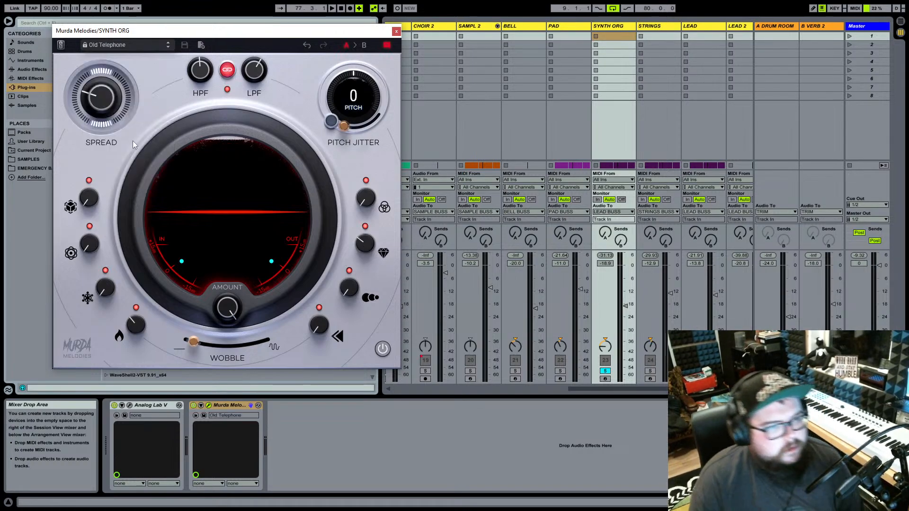
pyautogui.press('space')
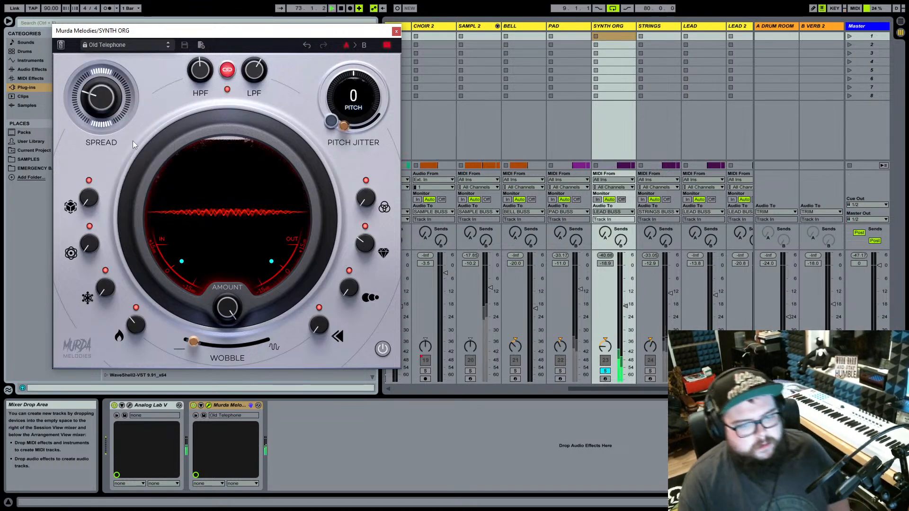
pyautogui.click(168, 47)
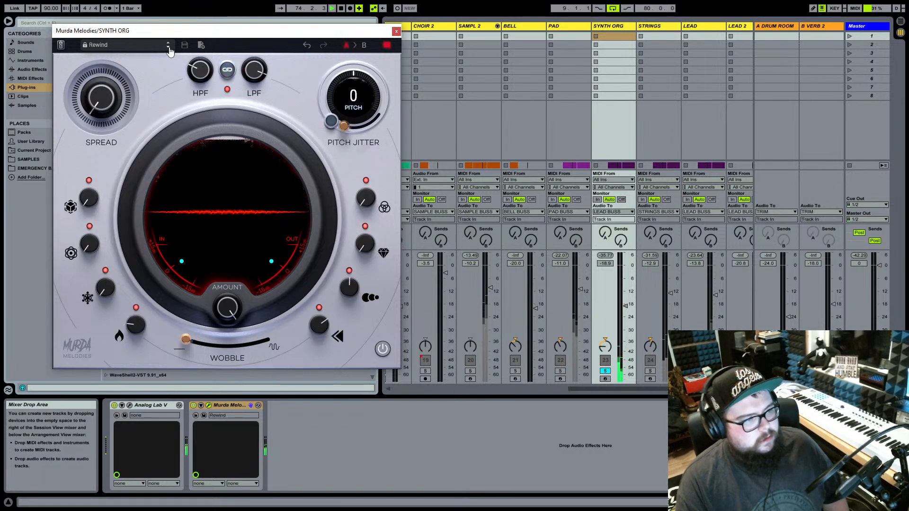
pyautogui.click(168, 47)
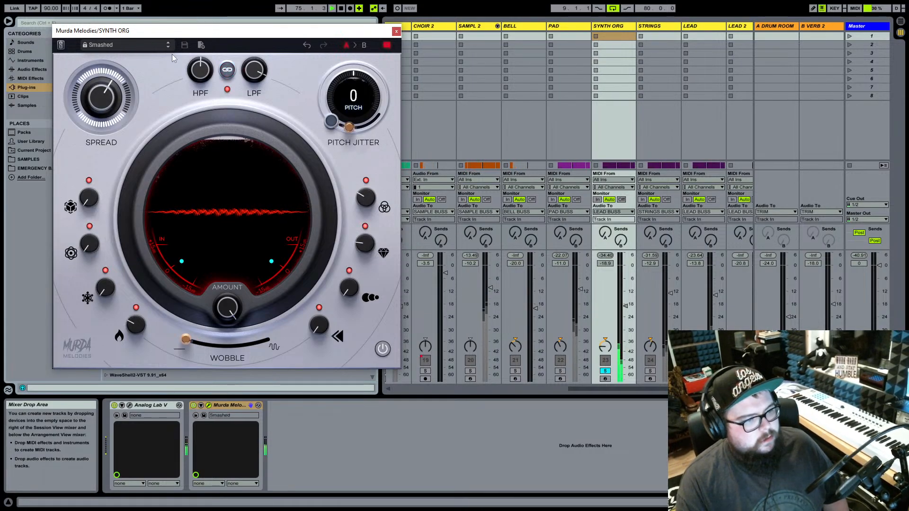
pyautogui.click(606, 371)
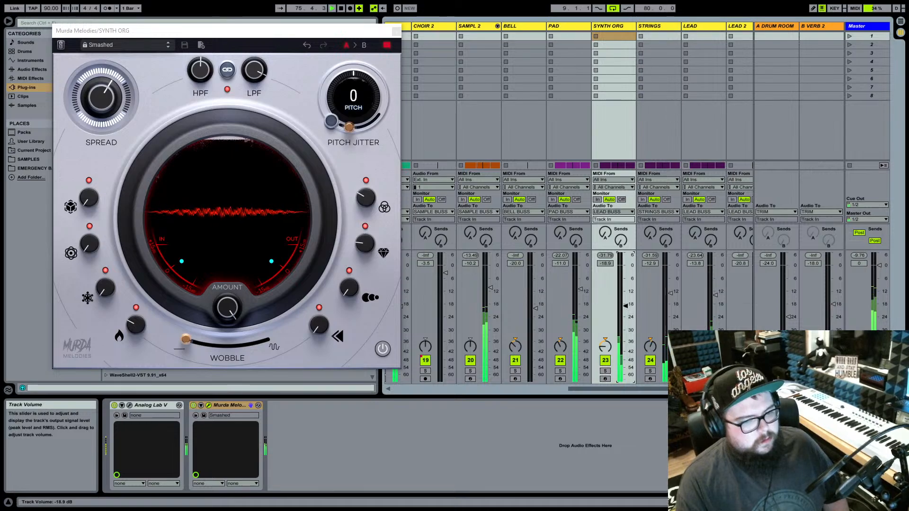
# Raise Murda Melodies' output level slightly, set the SYNTH ORG volume to -16.9 dB, and close the plug-in window.
pyautogui.press('Up')
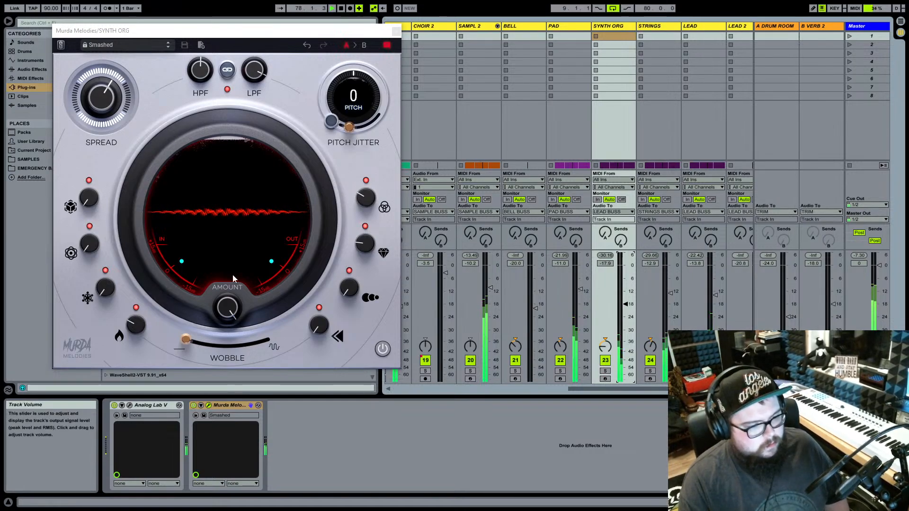
pyautogui.moveTo(270, 263); pyautogui.dragTo(274, 261)
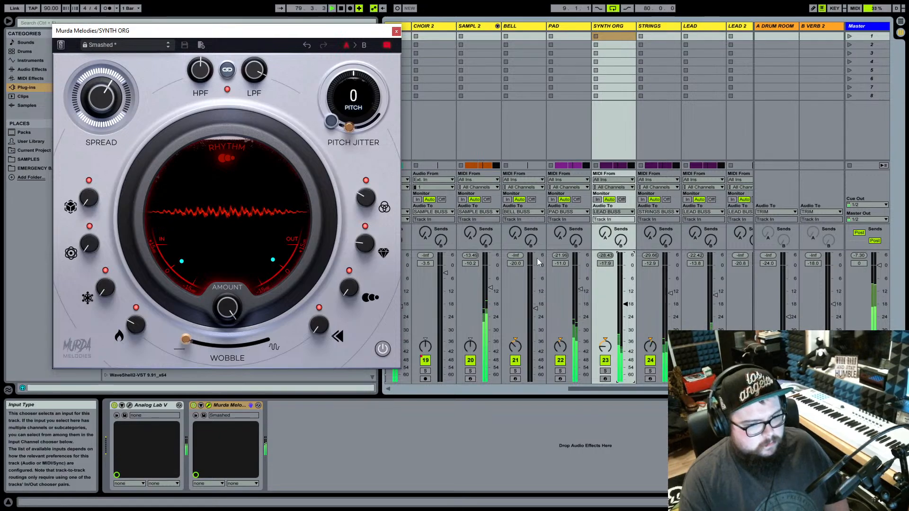
pyautogui.moveTo(629, 308); pyautogui.dragTo(627, 307)
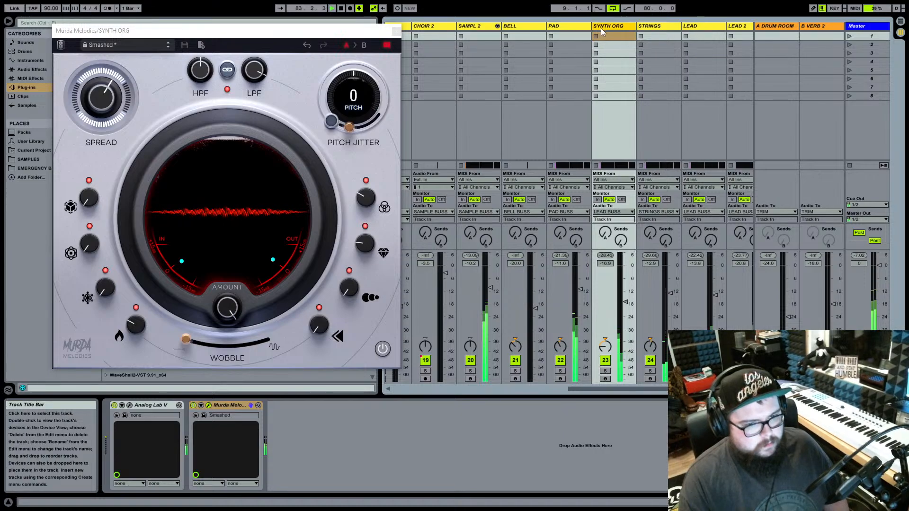
pyautogui.click(396, 31)
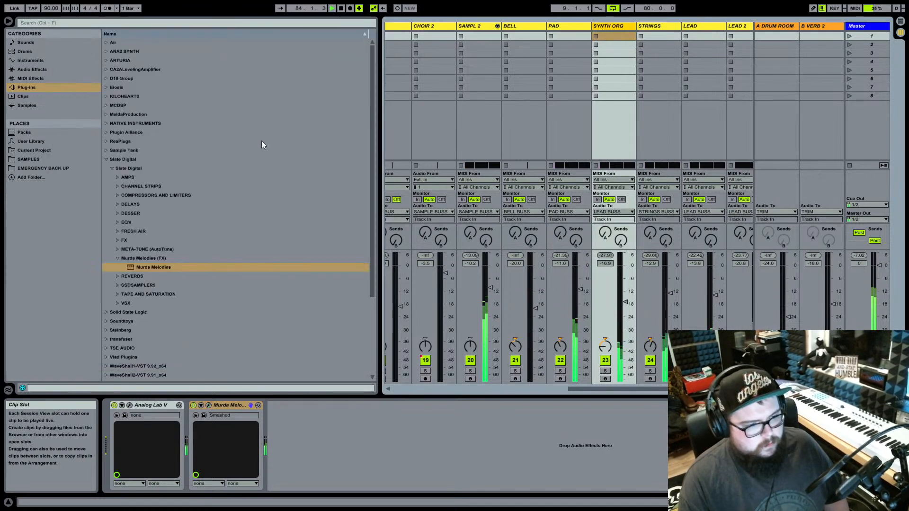
# Insert Virtual Mix Rack after Murda Melodies on SYNTH ORG and load the Sexy Piano preset from the Piano Sexy bank.
pyautogui.click(137, 187)
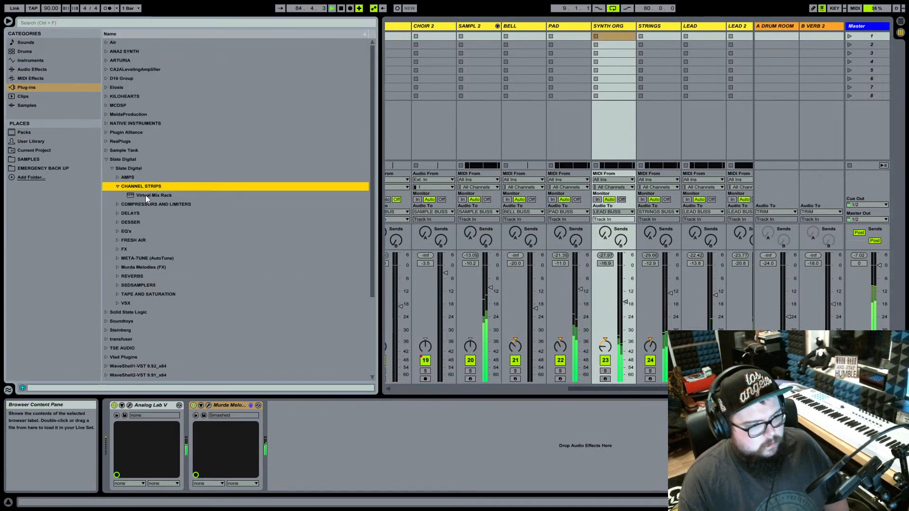
pyautogui.doubleClick(146, 195)
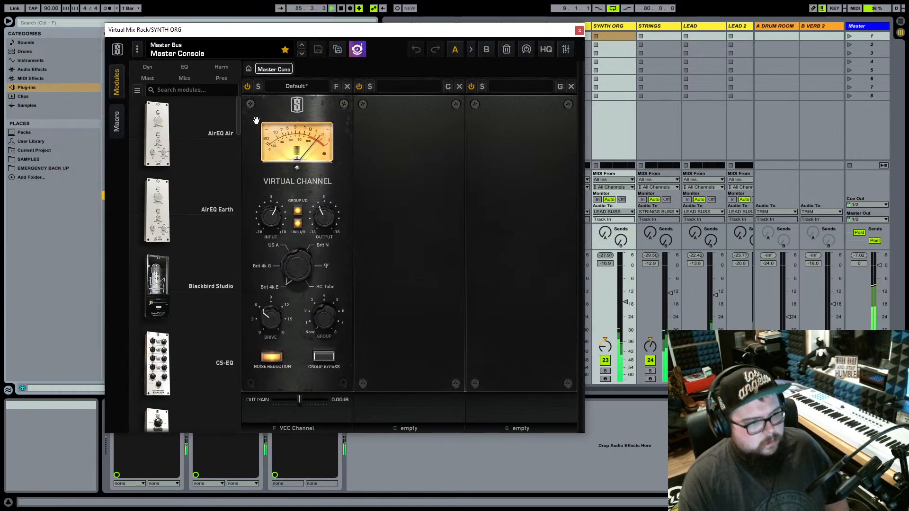
pyautogui.click(200, 55)
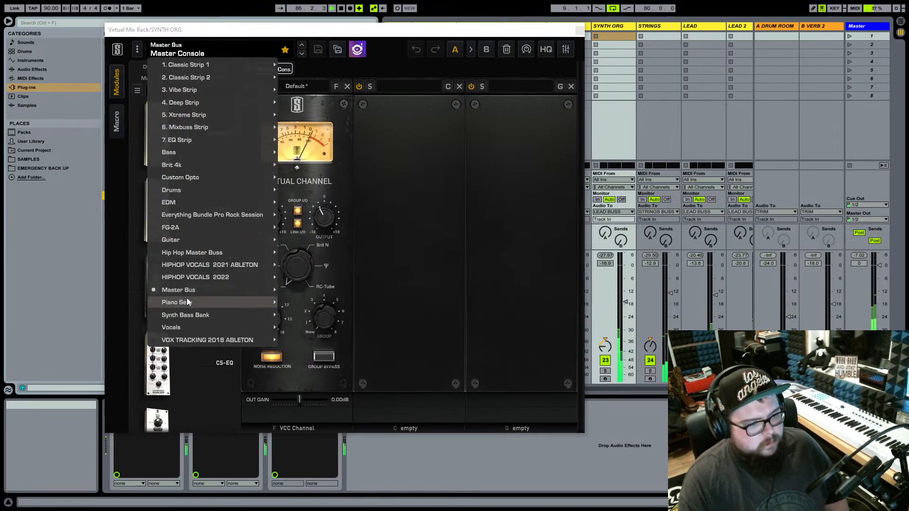
pyautogui.moveTo(243, 302)
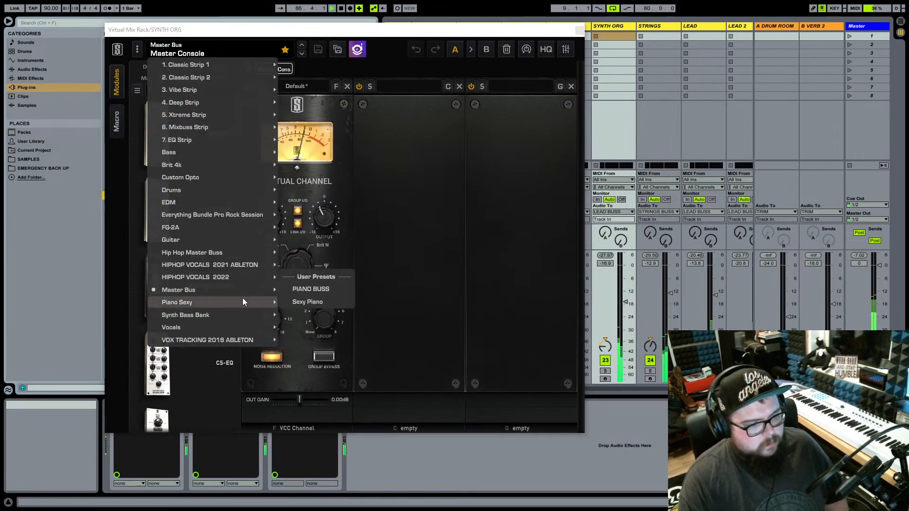
pyautogui.click(309, 304)
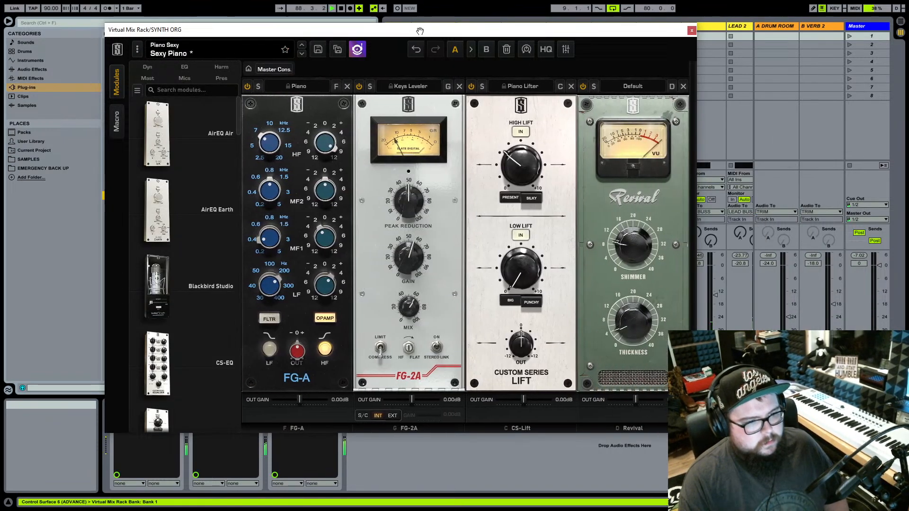
pyautogui.moveTo(604, 35); pyautogui.dragTo(371, 36)
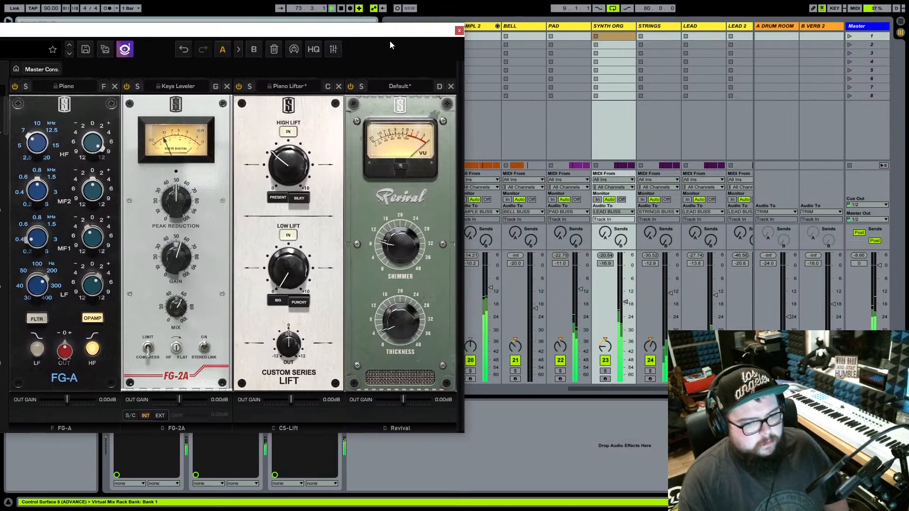
# Lower the SYNTH ORG volume to -20.9 dB and close its Virtual Mix Rack window.
pyautogui.click(629, 309)
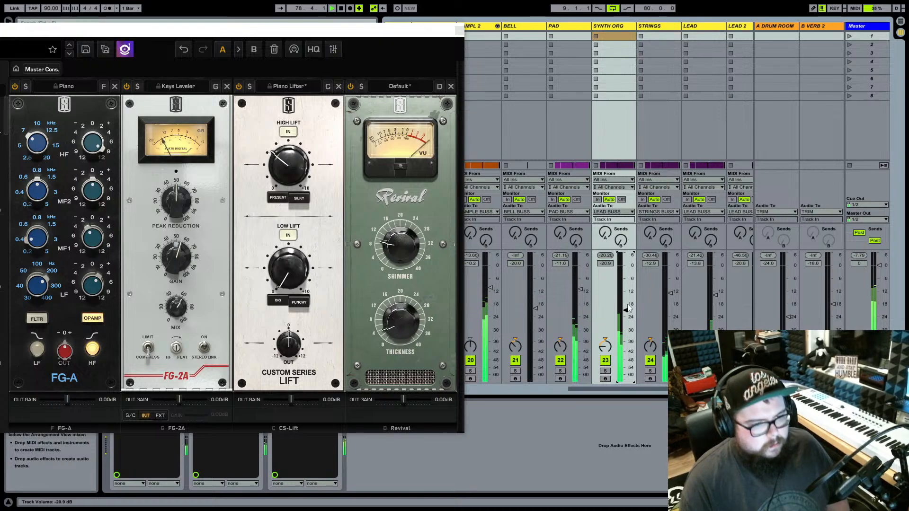
pyautogui.click(459, 31)
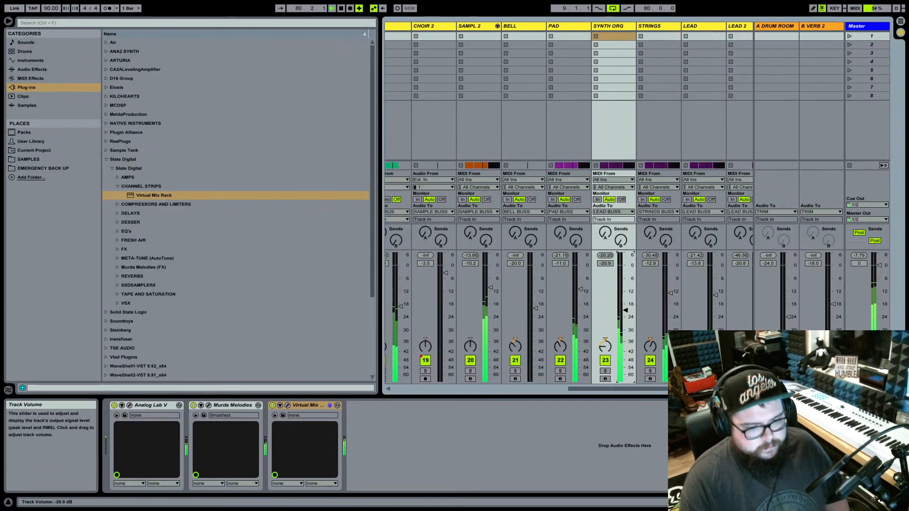
pyautogui.scroll(1, 628, 315)
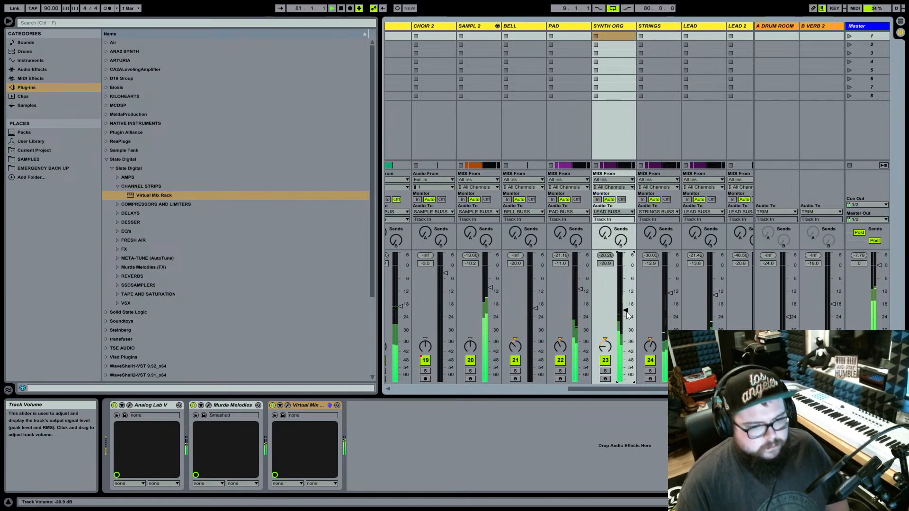
# Solo STRINGS and insert Virtual Mix Rack on it, replacing the default Virtual Channel module with Custom Opto.
pyautogui.click(651, 371)
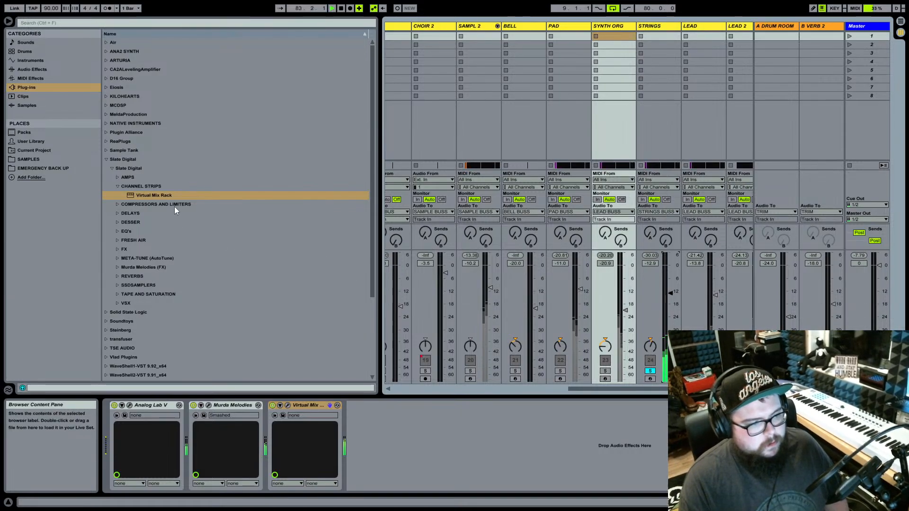
pyautogui.click(656, 27)
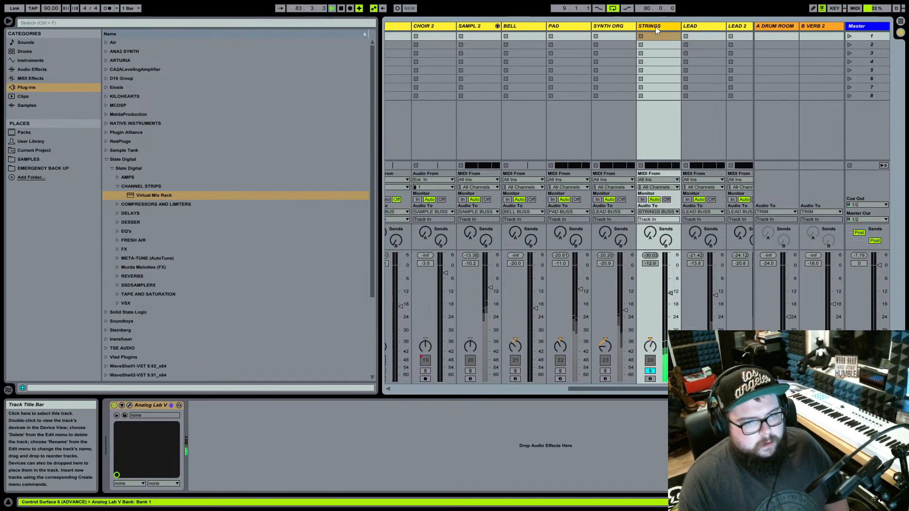
pyautogui.doubleClick(149, 196)
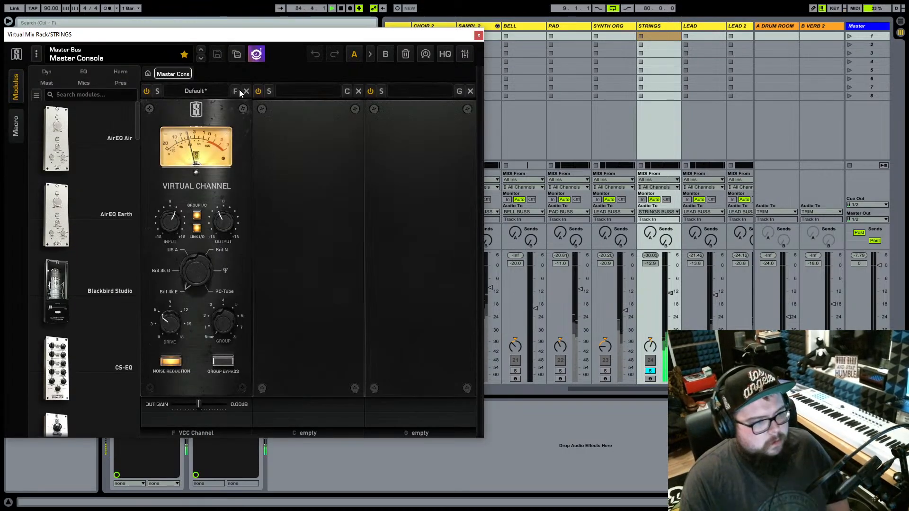
pyautogui.click(246, 91)
pyautogui.scroll(-5, 142, 184)
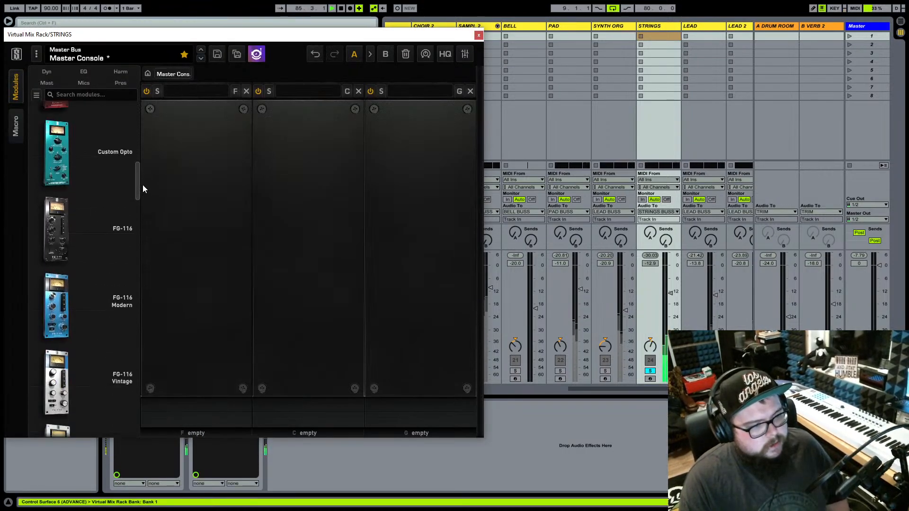
pyautogui.moveTo(112, 163); pyautogui.dragTo(200, 200)
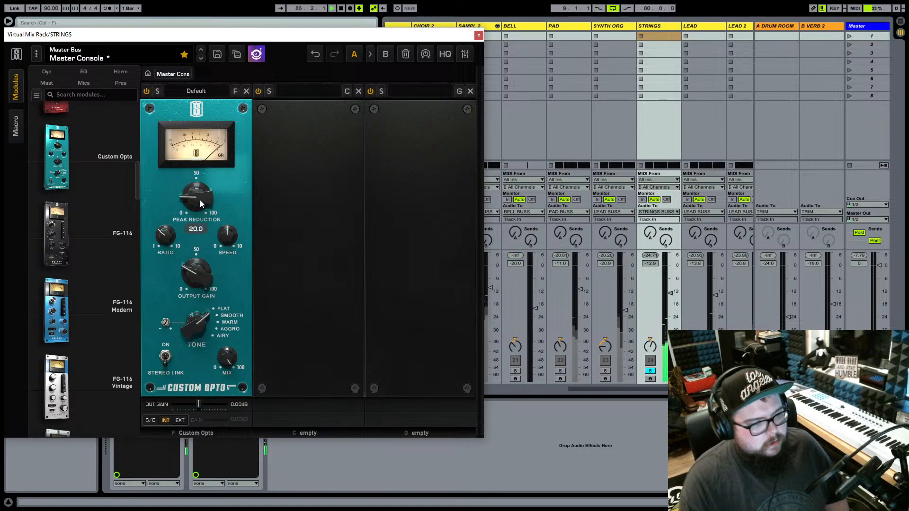
# Set Custom Opto's output gain to 36 and raise its peak reduction to 32.2 on STRINGS.
pyautogui.click(200, 303)
pyautogui.write('36')
pyautogui.press('Return')
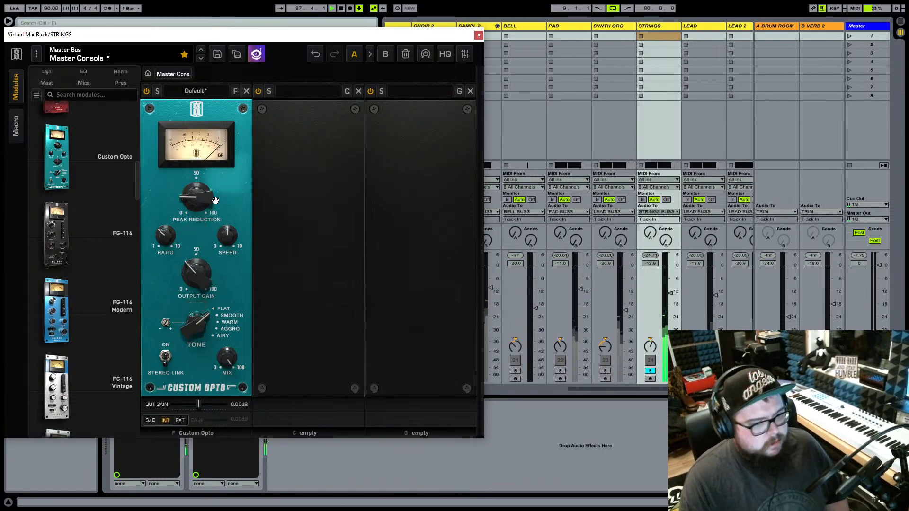
pyautogui.click(660, 27)
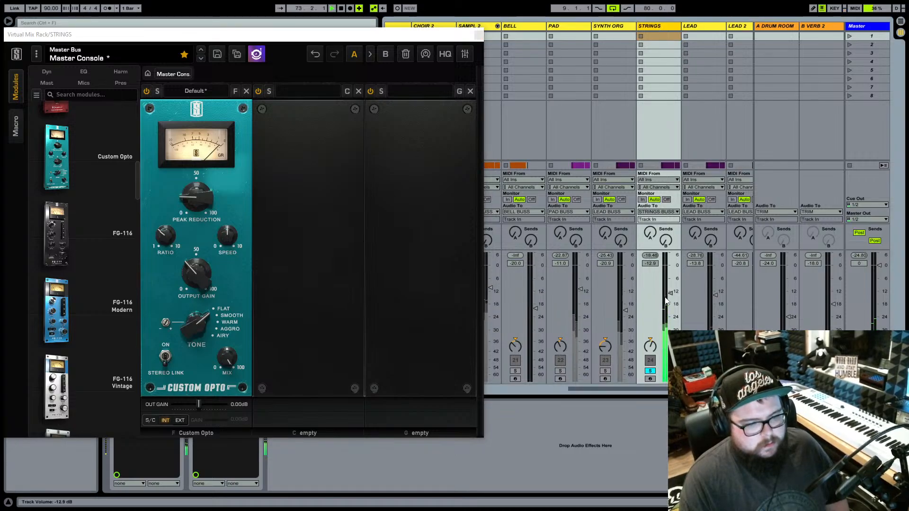
pyautogui.click(203, 197)
pyautogui.moveTo(205, 197); pyautogui.dragTo(210, 197)
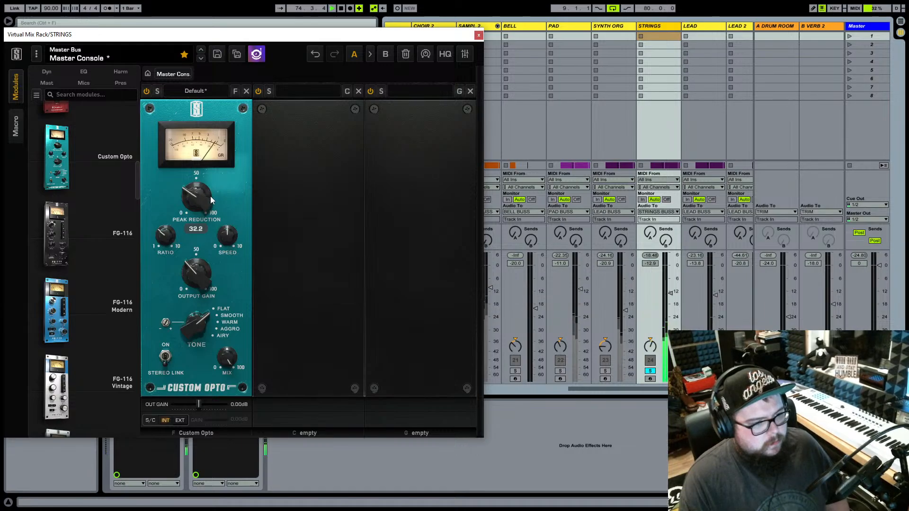
# Audition Custom Opto's Warm tone on STRINGS, choose Airy, and reduce the peak reduction slightly.
pyautogui.click(230, 324)
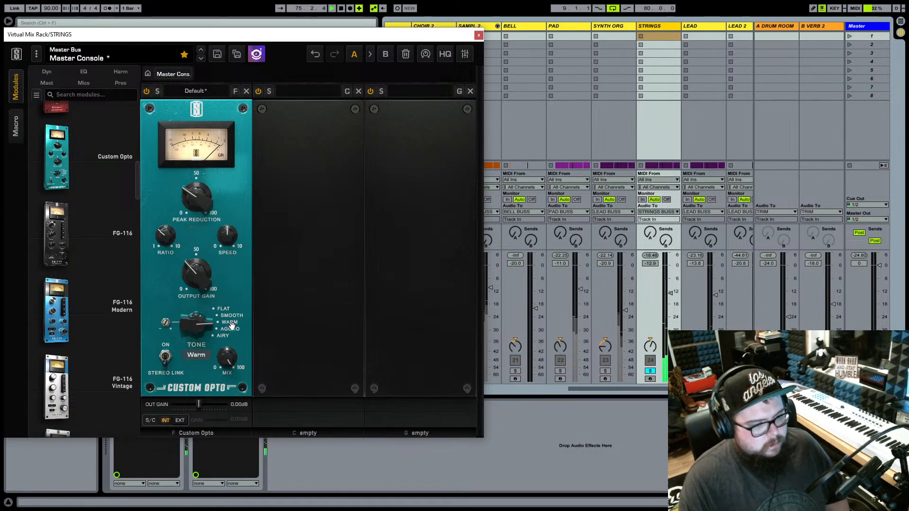
pyautogui.click(222, 337)
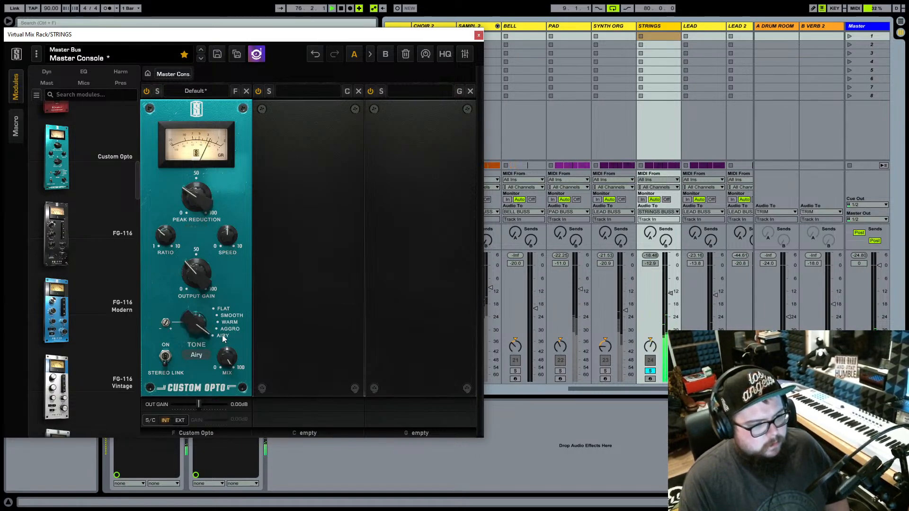
pyautogui.click(194, 204)
pyautogui.moveTo(195, 204); pyautogui.dragTo(198, 197)
# Unsolo STRINGS, set its volume to -10.0 dB, and close its Virtual Mix Rack window.
pyautogui.click(650, 371)
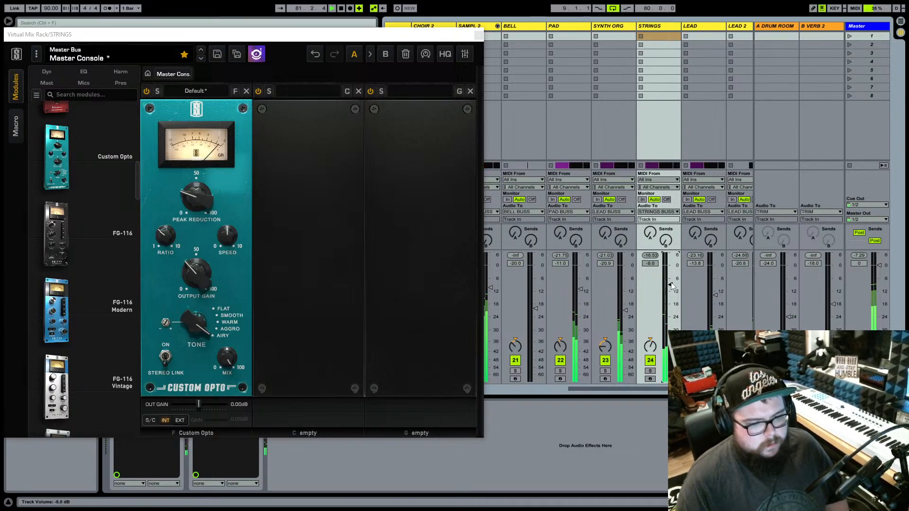
pyautogui.scroll(-1, 672, 285)
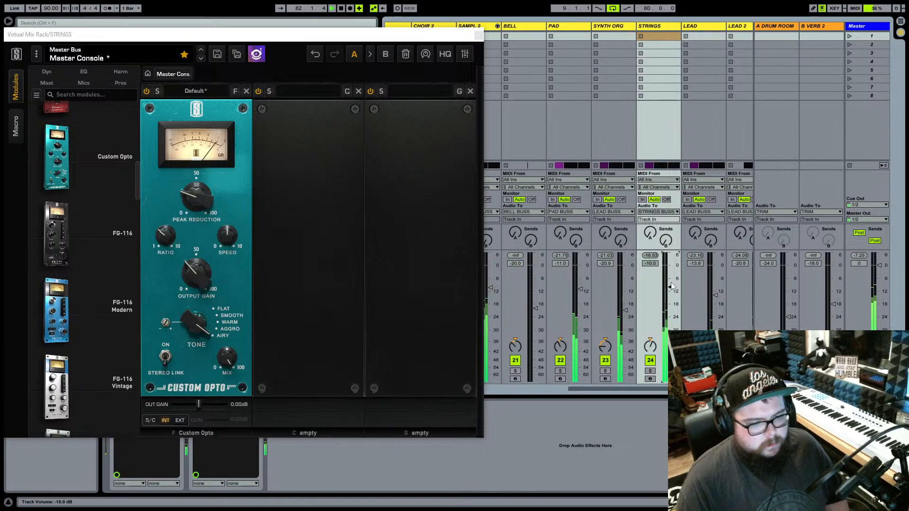
pyautogui.click(478, 34)
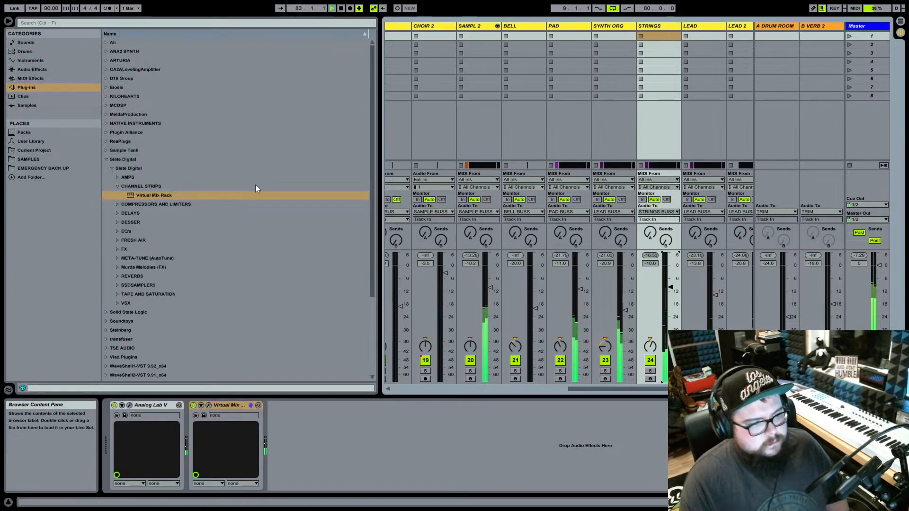
# Insert Murda Melodies after Virtual Mix Rack on STRINGS and load the Dark and Low preset.
pyautogui.click(118, 268)
pyautogui.doubleClick(143, 270)
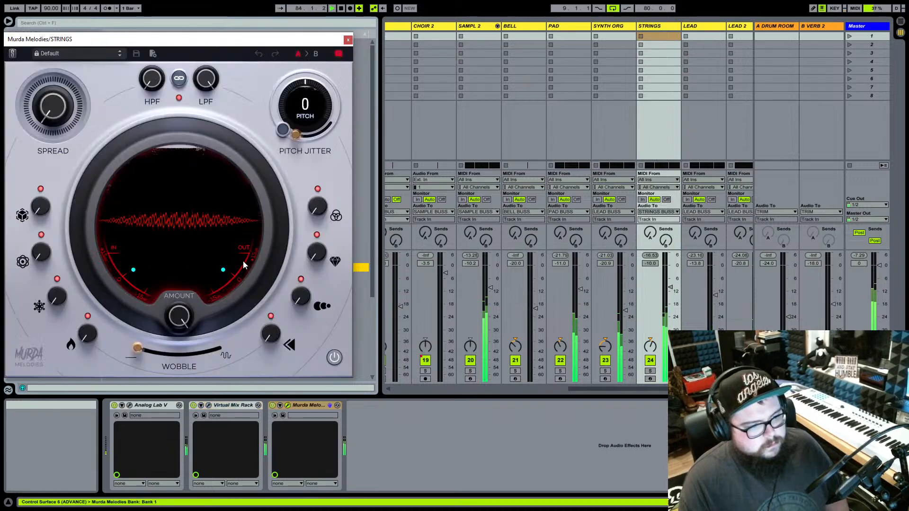
pyautogui.click(79, 53)
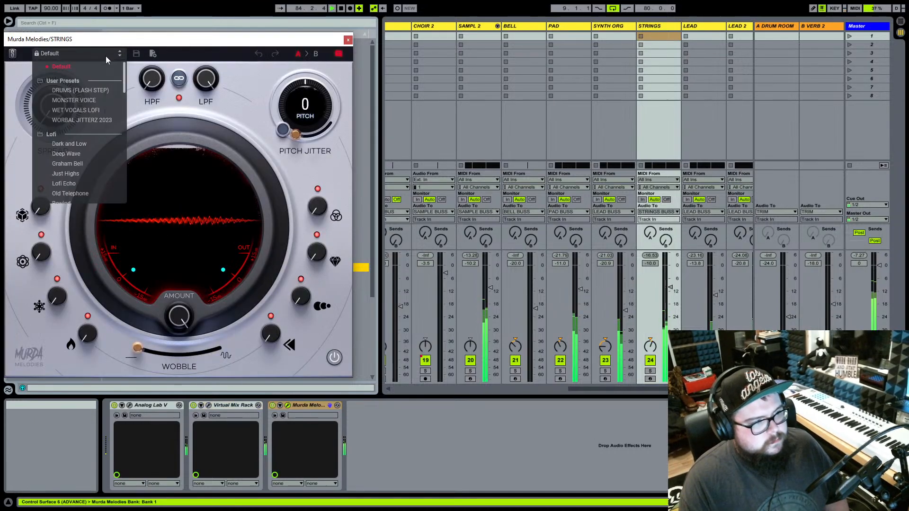
pyautogui.scroll(-2, 176, 119)
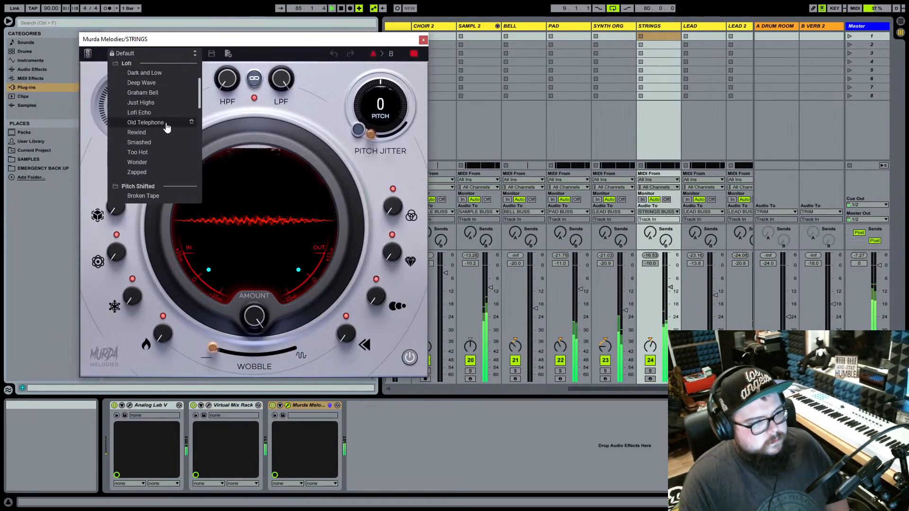
pyautogui.click(152, 122)
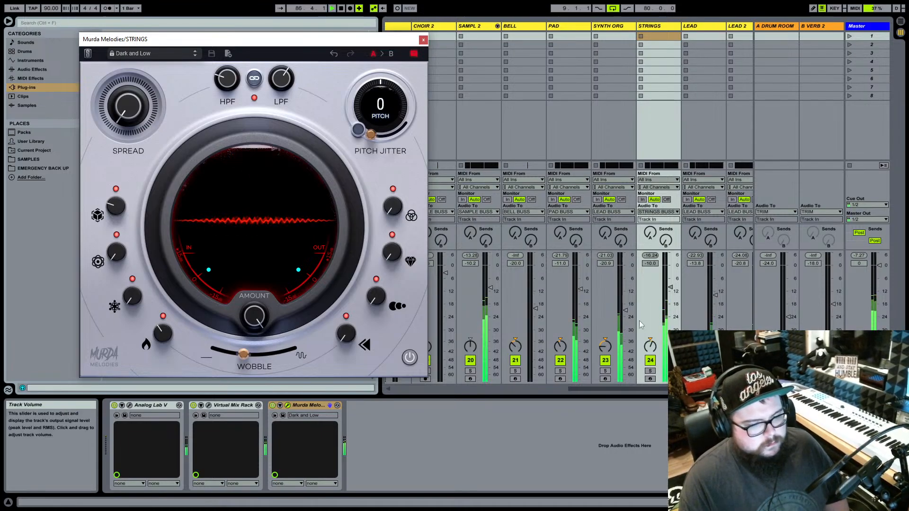
# Compare Murda Melodies bypassed and active with STRINGS soloed, and set the unsoloed track's volume to -13.0 dB.
pyautogui.click(650, 371)
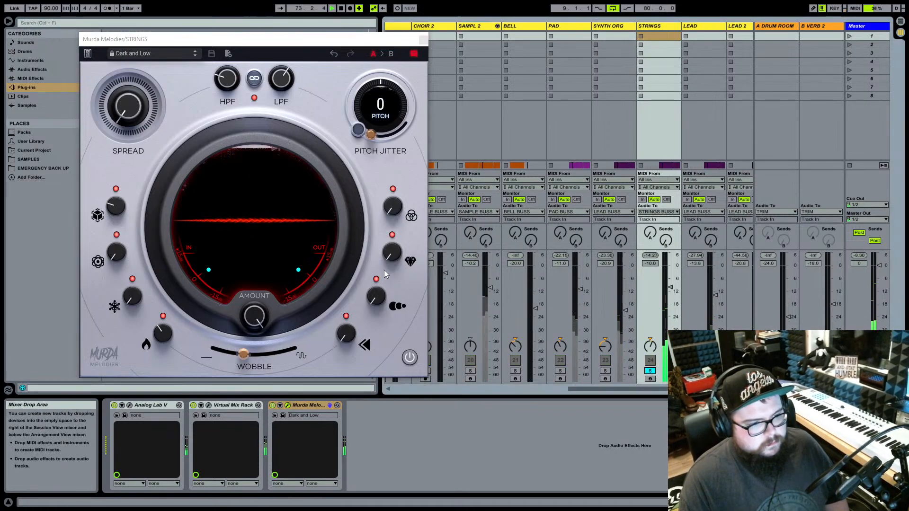
pyautogui.click(409, 359)
pyautogui.click(410, 359)
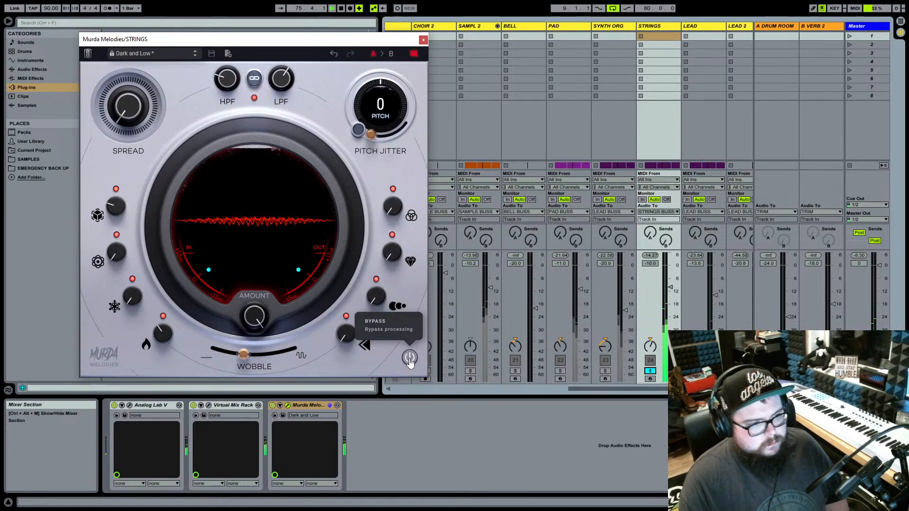
pyautogui.click(650, 371)
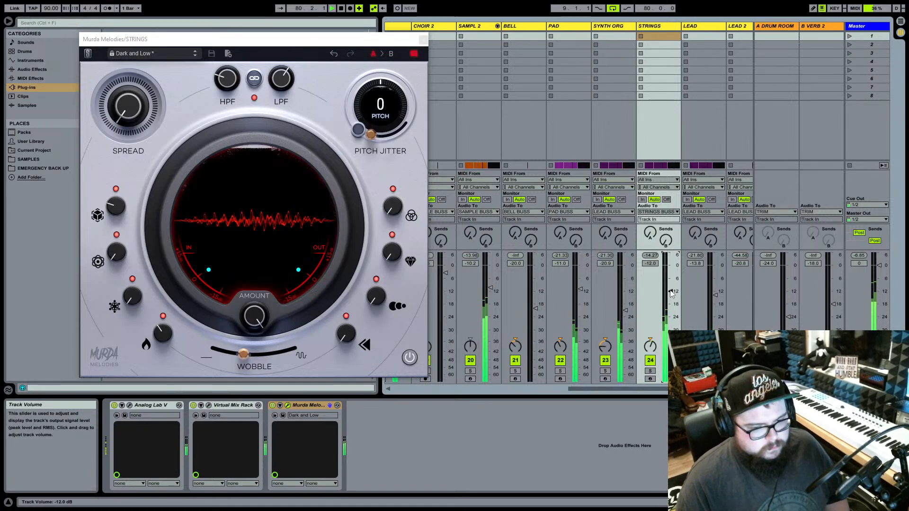
pyautogui.press('Down')
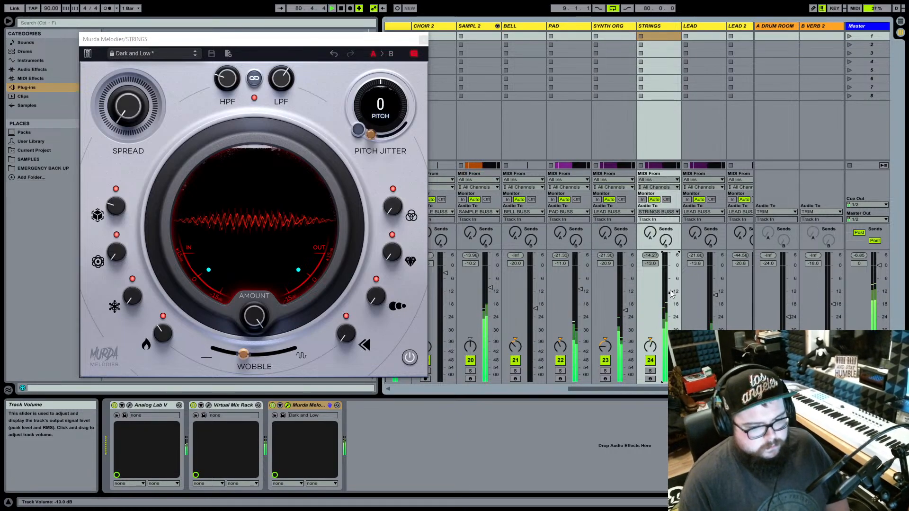
# Raise the LEAD volume to -12.8 dB while it is soloed, close the Murda Melodies window, and unsolo LEAD.
pyautogui.click(695, 371)
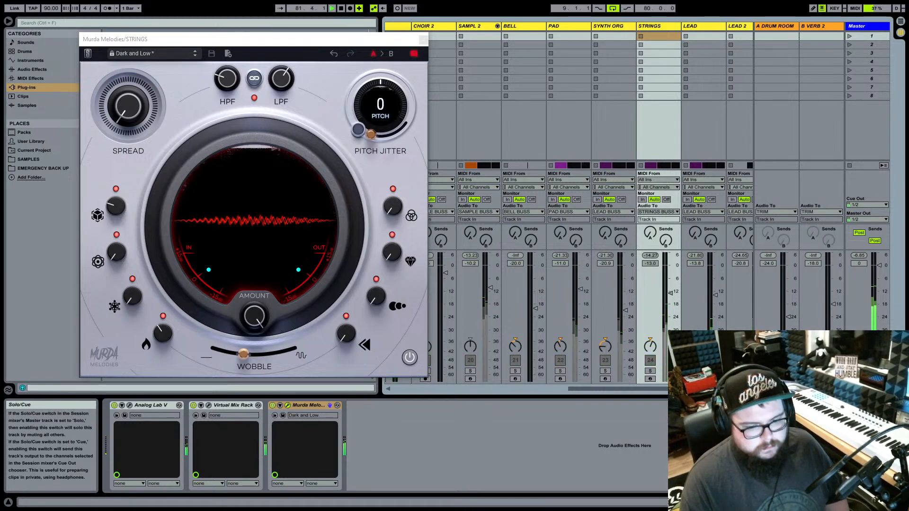
pyautogui.click(716, 296)
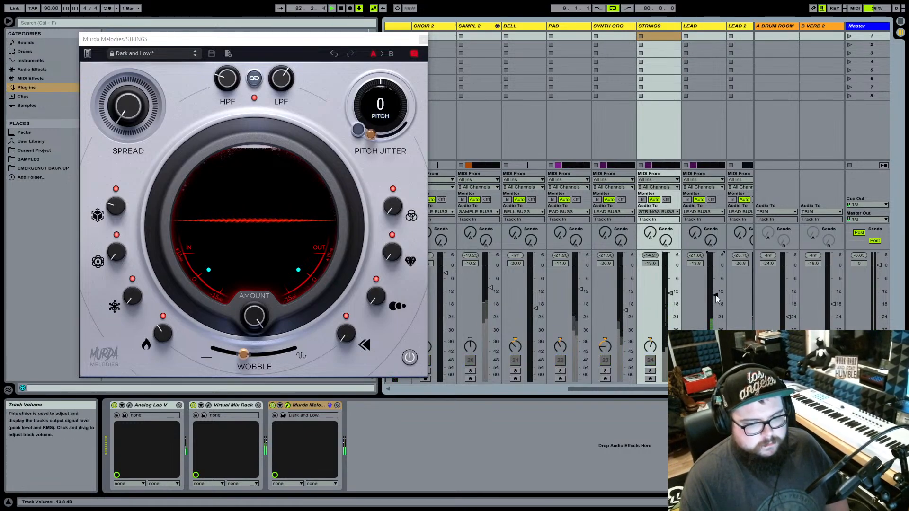
pyautogui.press('Up')
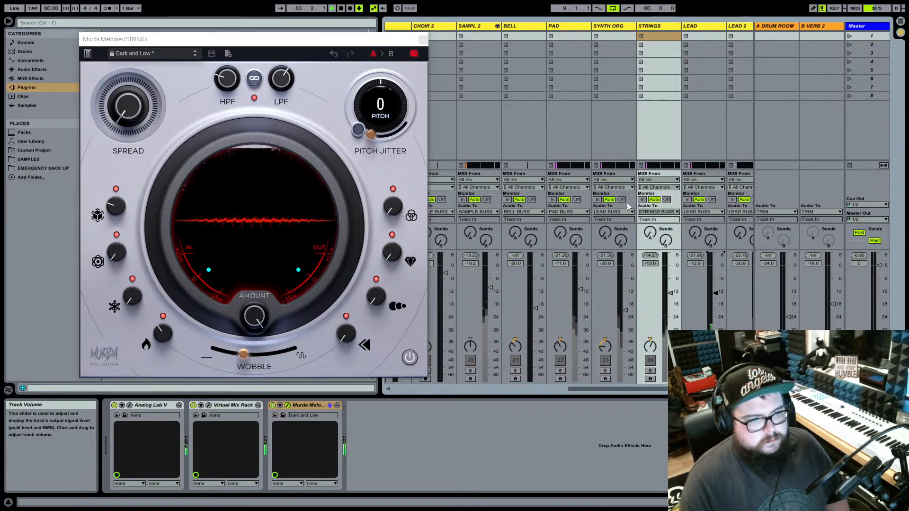
pyautogui.click(423, 40)
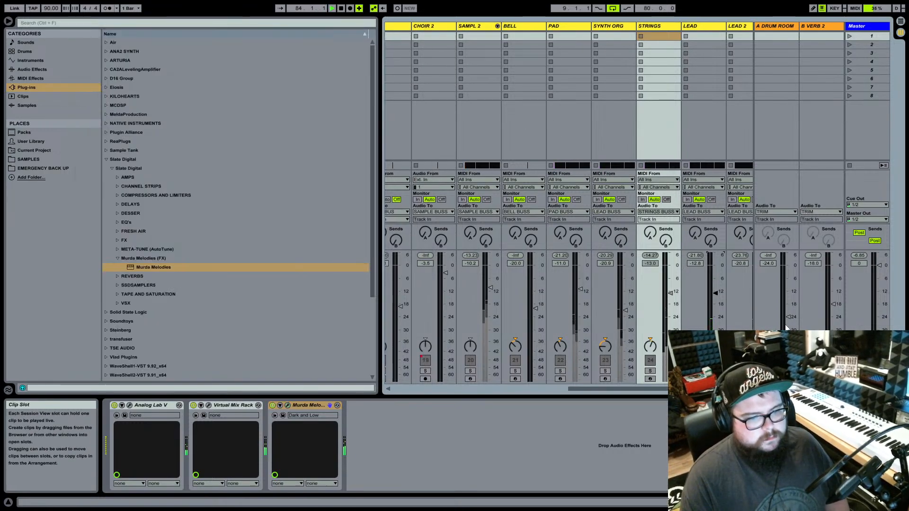
pyautogui.click(696, 371)
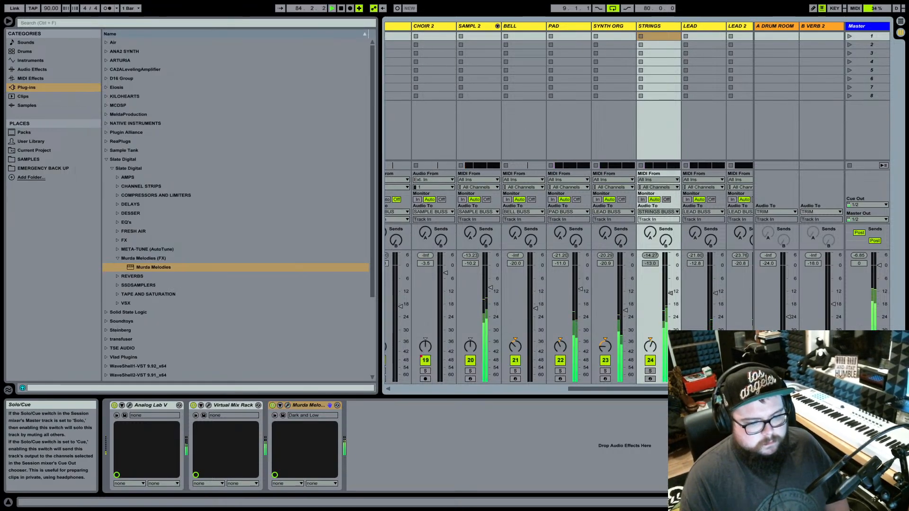
# Insert Virtual Mix Rack on LEAD and replace its default Virtual Channel module with Custom Opto.
pyautogui.click(717, 296)
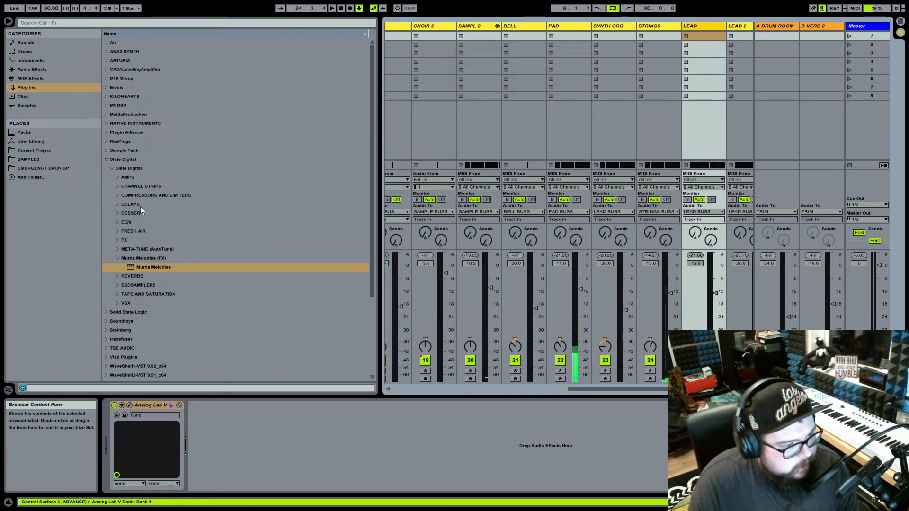
pyautogui.click(145, 189)
pyautogui.doubleClick(150, 194)
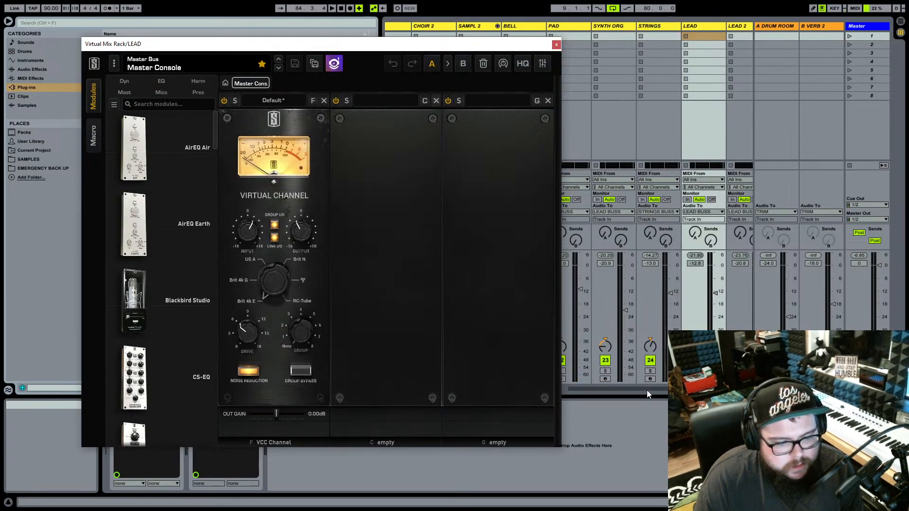
pyautogui.moveTo(646, 390); pyautogui.dragTo(666, 390)
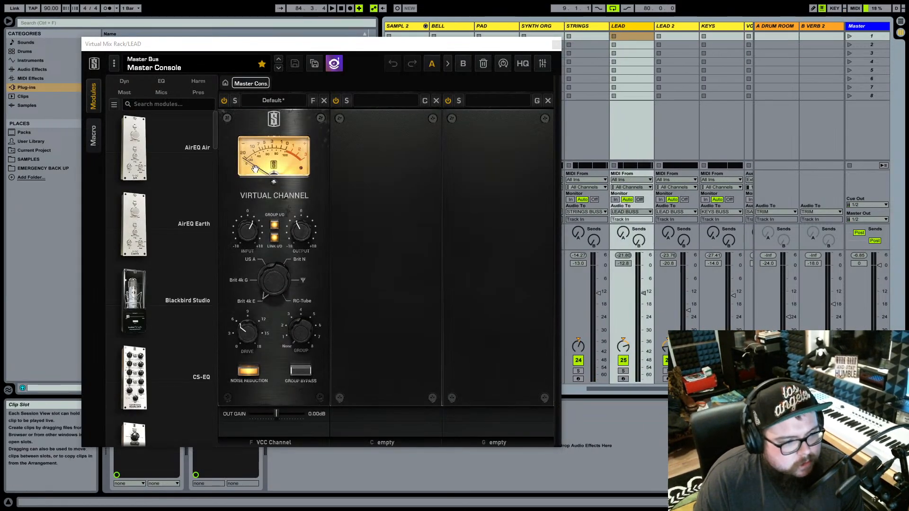
pyautogui.click(324, 101)
pyautogui.moveTo(214, 127); pyautogui.dragTo(183, 190)
pyautogui.doubleClick(182, 190)
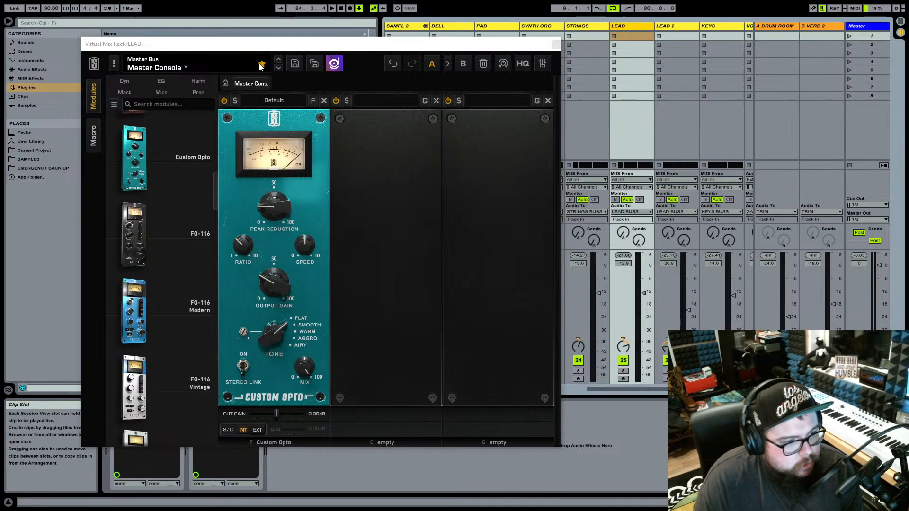
# Play the loop with LEAD soloed and set Custom Opto's peak reduction to 24.3 and output gain to 34.3.
pyautogui.click(332, 8)
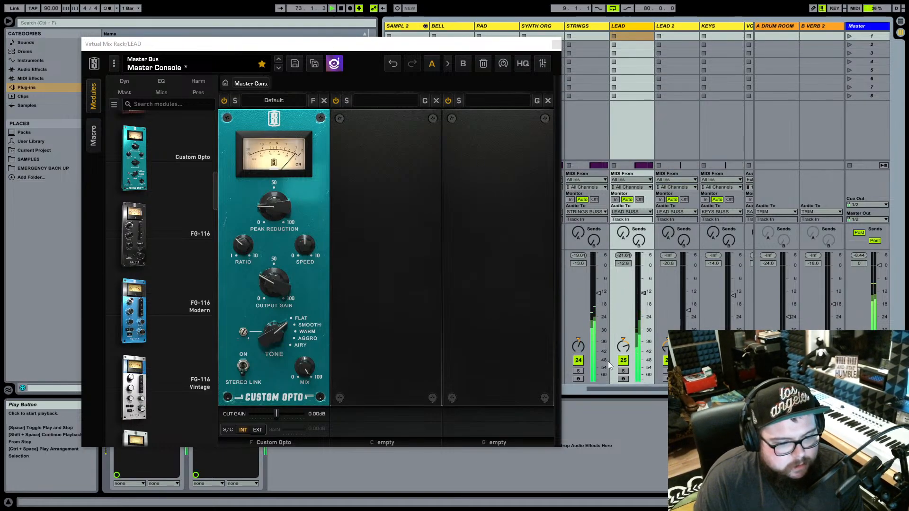
pyautogui.click(623, 371)
pyautogui.moveTo(288, 218)
pyautogui.mouseDown()
pyautogui.moveTo(286, 207)
pyautogui.moveTo(286, 217)
pyautogui.mouseUp()
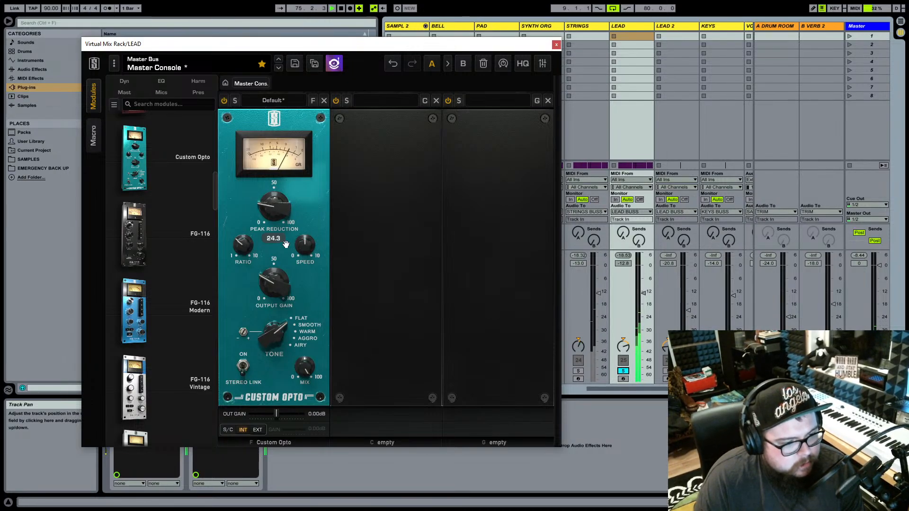
pyautogui.moveTo(284, 288); pyautogui.dragTo(287, 283)
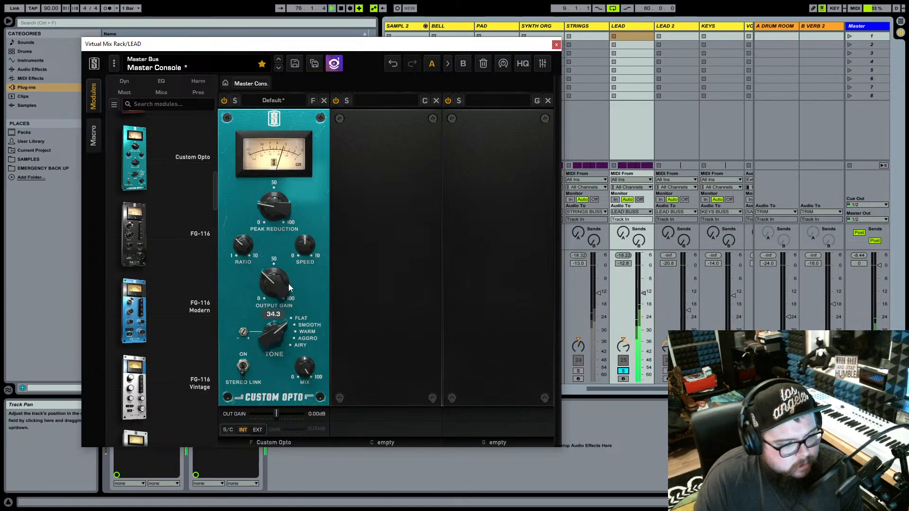
# Audition Custom Opto's tone settings on LEAD and choose Aggro.
pyautogui.click(308, 332)
pyautogui.click(309, 339)
pyautogui.click(311, 326)
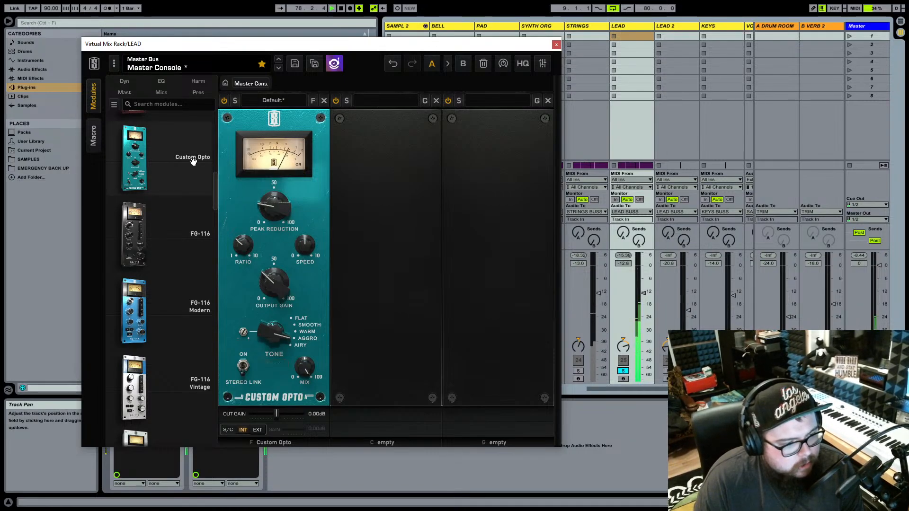
# Insert the FG-A equalizer module ahead of Custom Opto in LEAD's Virtual Mix Rack and check its preset list.
pyautogui.scroll(-5, 189, 165)
pyautogui.scroll(-3, 182, 169)
pyautogui.moveTo(163, 208); pyautogui.dragTo(265, 199)
pyautogui.click(261, 104)
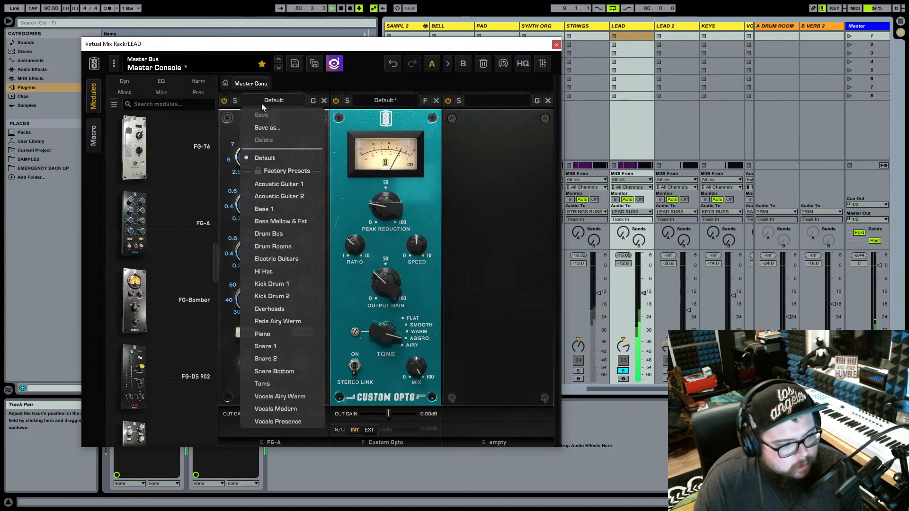
pyautogui.click(261, 103)
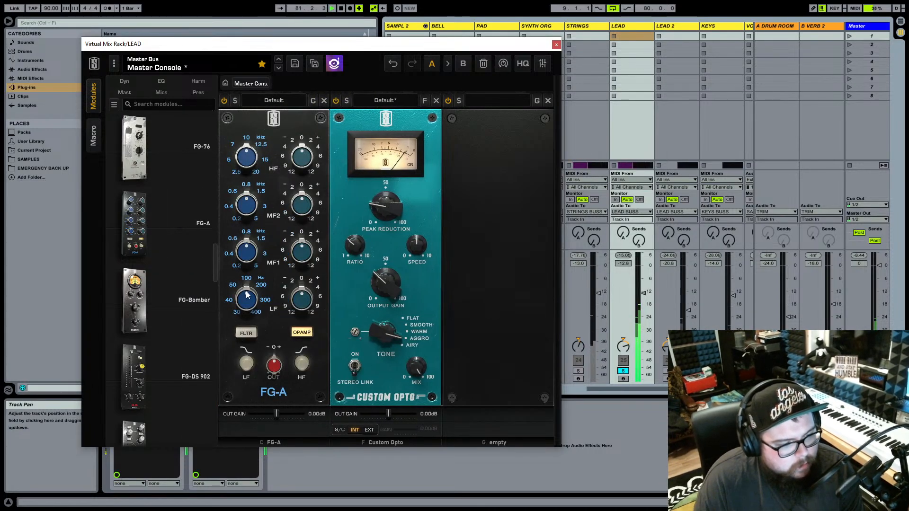
# Engage FG-A's LF shelf and boost MF2 by 2.00 dB, unsolo LEAD, and close Virtual Mix Rack.
pyautogui.moveTo(250, 291); pyautogui.dragTo(306, 292)
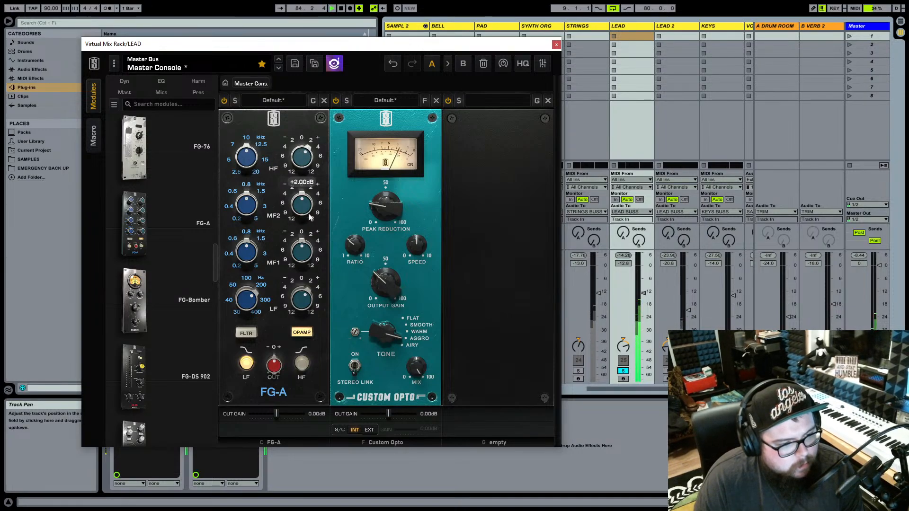
pyautogui.click(623, 372)
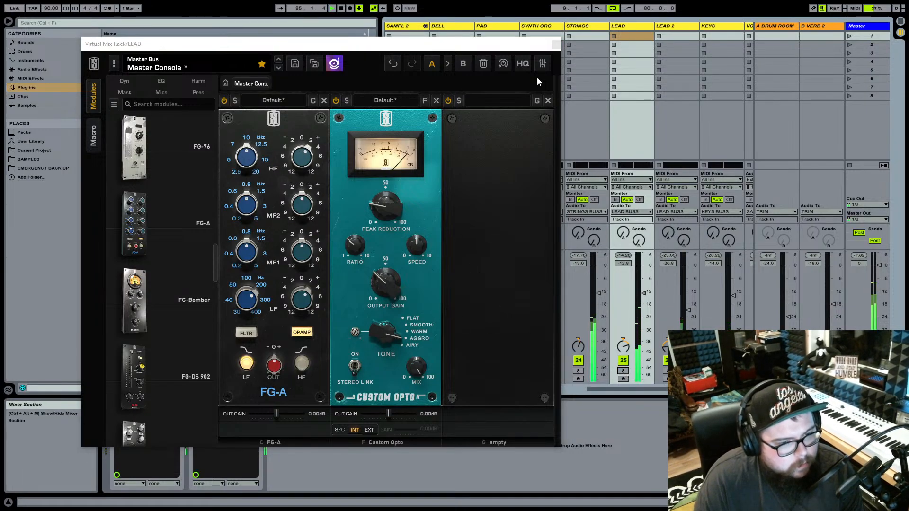
pyautogui.click(556, 44)
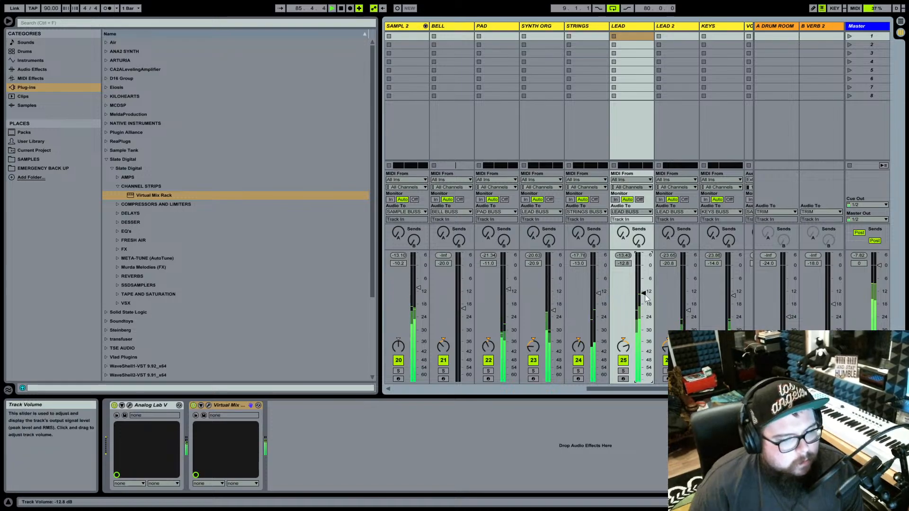
# Raise the LEAD volume to -10.8 dB, insert Murda Melodies on the track, and restart playback.
pyautogui.click(133, 268)
pyautogui.doubleClick(140, 269)
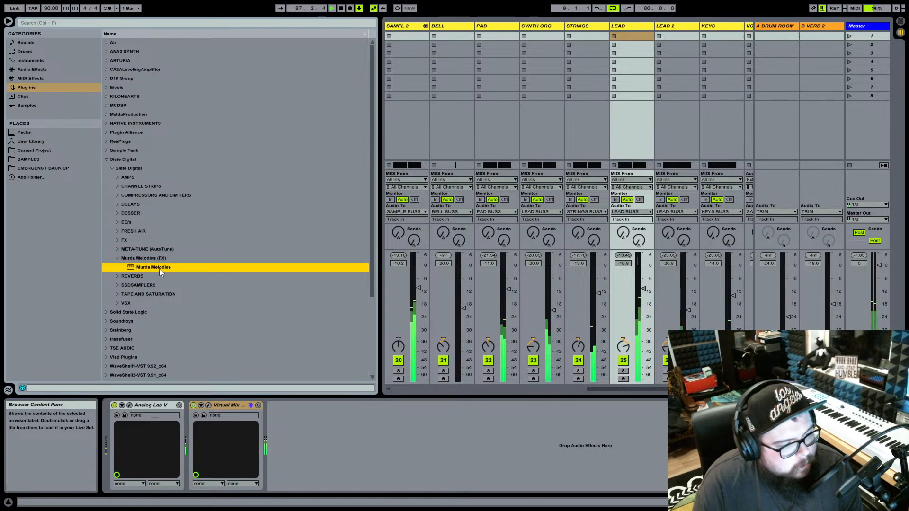
pyautogui.doubleClick(159, 269)
pyautogui.moveTo(255, 51); pyautogui.dragTo(344, 76)
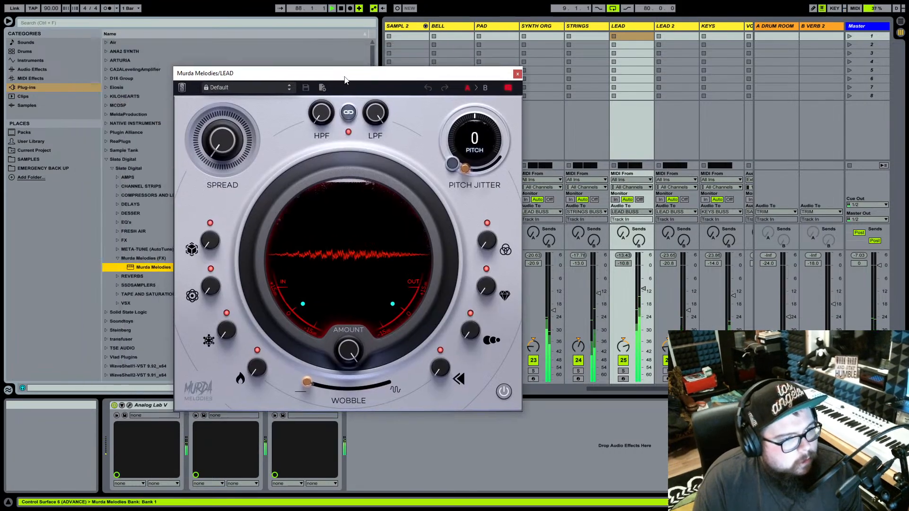
pyautogui.click(333, 8)
# Audition the Lofi presets Dark and Low, Deep Wave, and Wonder in Murda Melodies on LEAD.
pyautogui.click(247, 87)
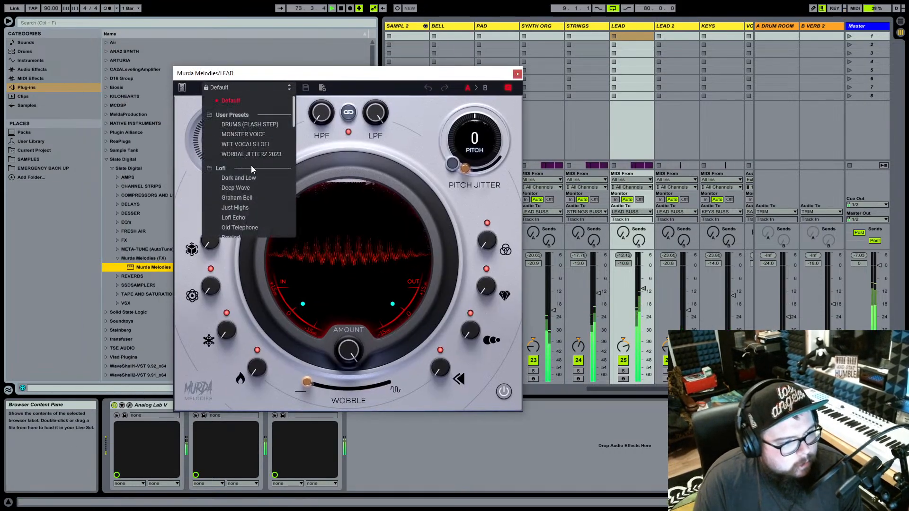
pyautogui.click(244, 179)
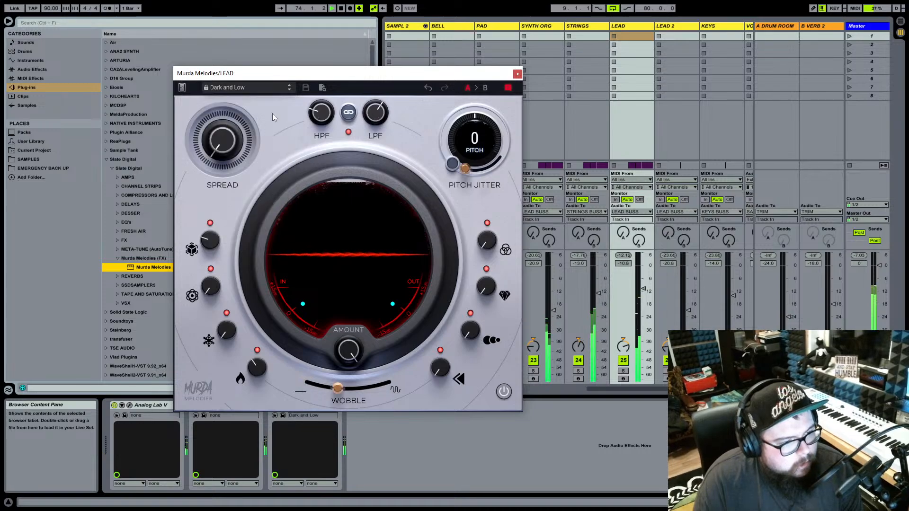
pyautogui.click(289, 90)
pyautogui.click(268, 89)
pyautogui.scroll(-3, 263, 166)
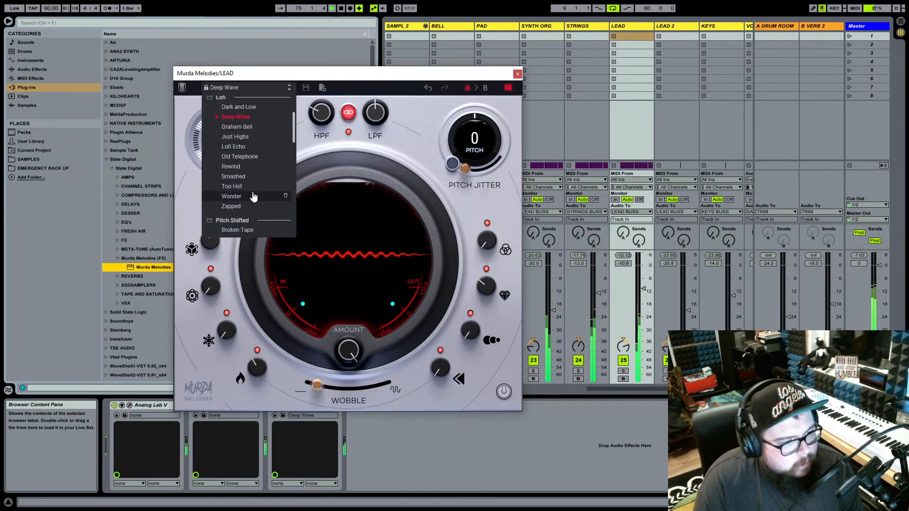
pyautogui.click(252, 192)
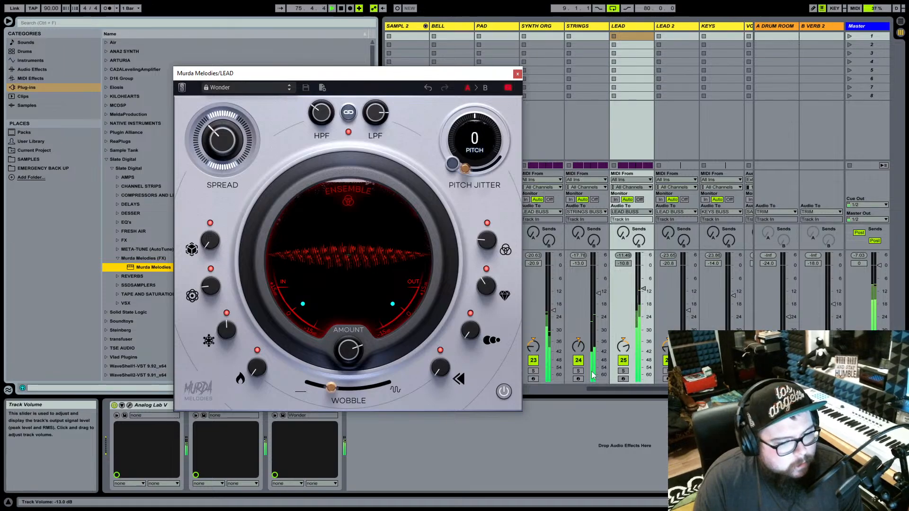
# Solo LEAD and try the Too Hot and Zapped presets in Murda Melodies.
pyautogui.click(623, 372)
pyautogui.click(289, 85)
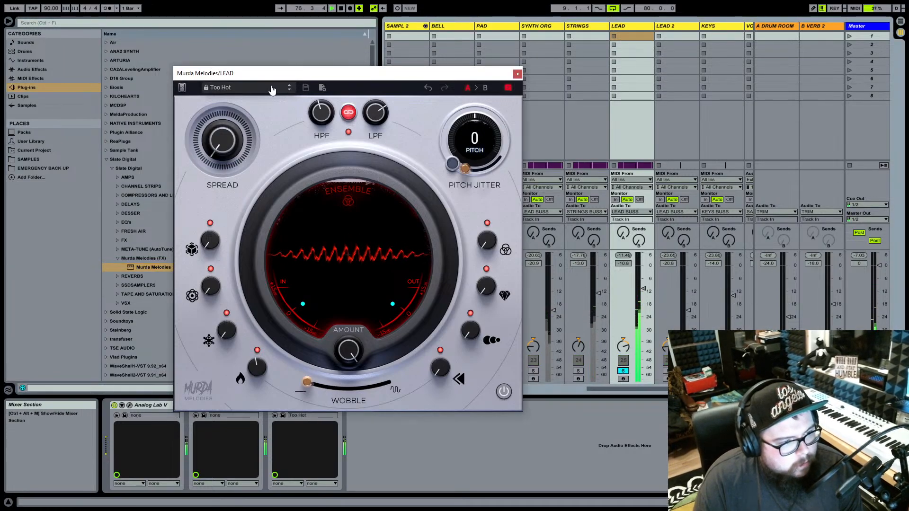
pyautogui.click(269, 89)
pyautogui.click(248, 182)
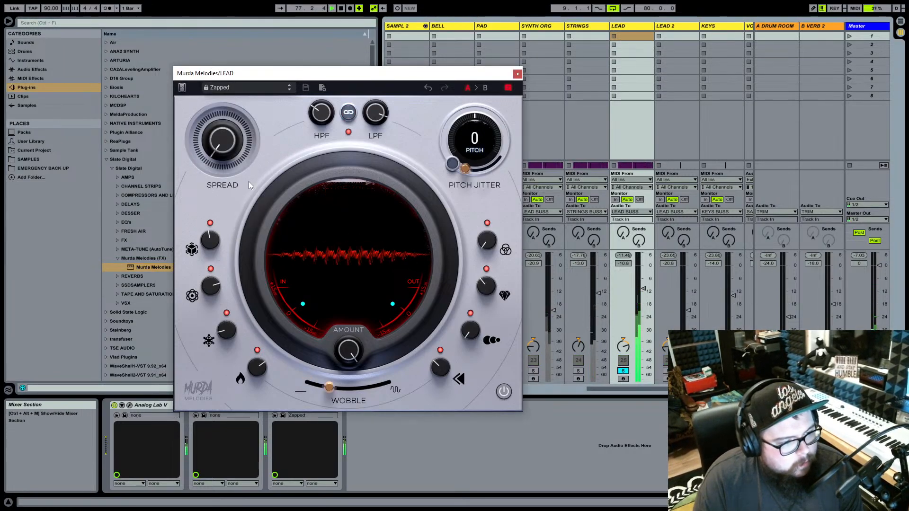
# Load the Washed Out preset Far Away in Murda Melodies on LEAD and unsolo the track.
pyautogui.click(279, 92)
pyautogui.scroll(-5, 264, 169)
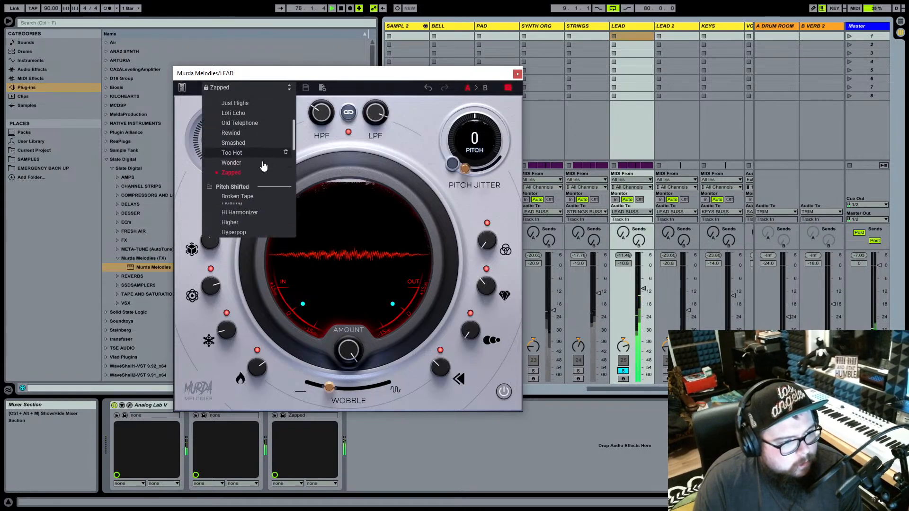
pyautogui.scroll(-5, 258, 190)
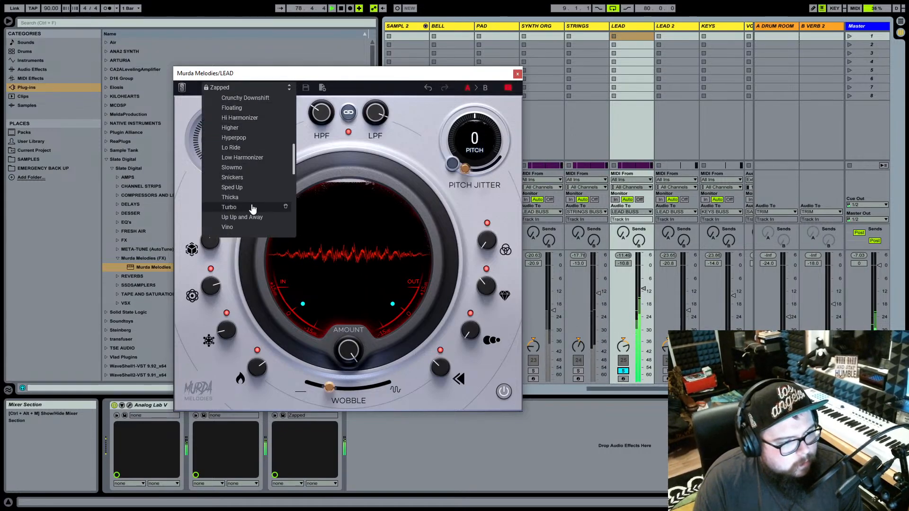
pyautogui.scroll(-5, 254, 199)
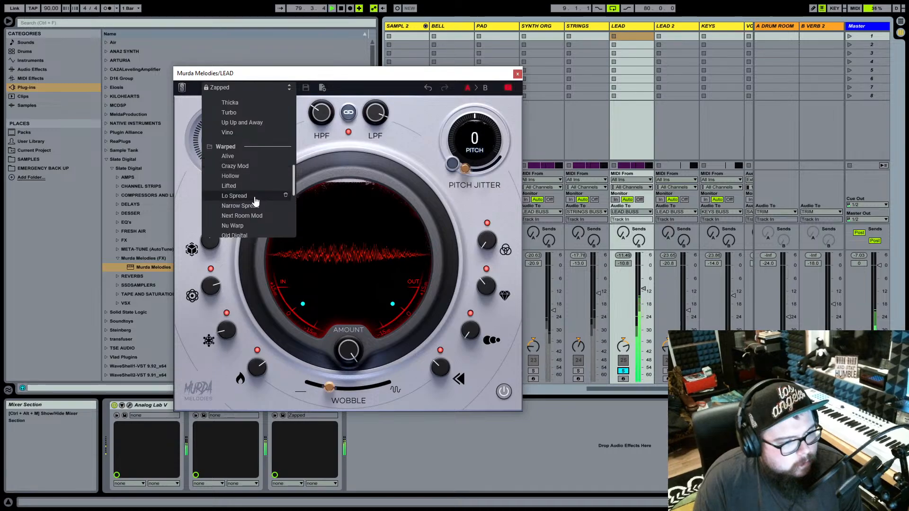
pyautogui.scroll(-5, 252, 187)
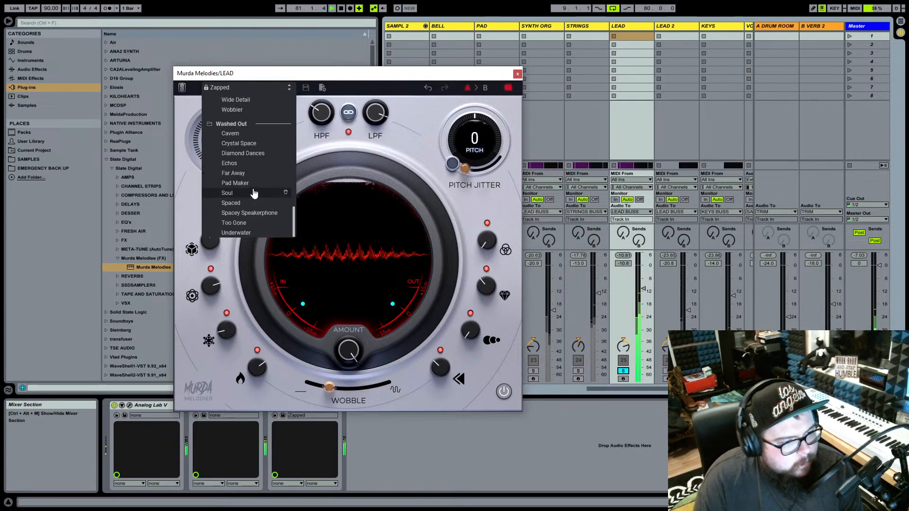
pyautogui.click(258, 175)
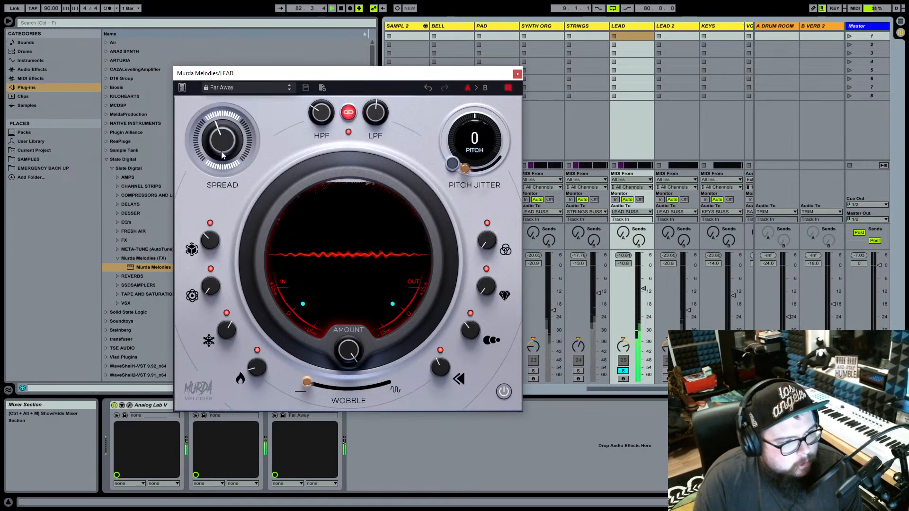
pyautogui.click(623, 371)
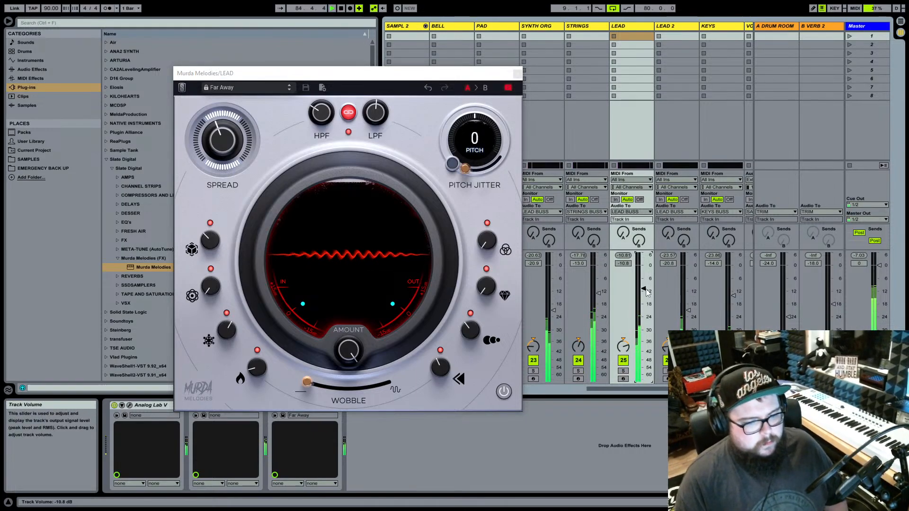
# Reduce Murda Melodies' Amount on LEAD, set the track volume to -7.0 dB, and close the plug-in window.
pyautogui.moveTo(647, 291); pyautogui.dragTo(650, 280)
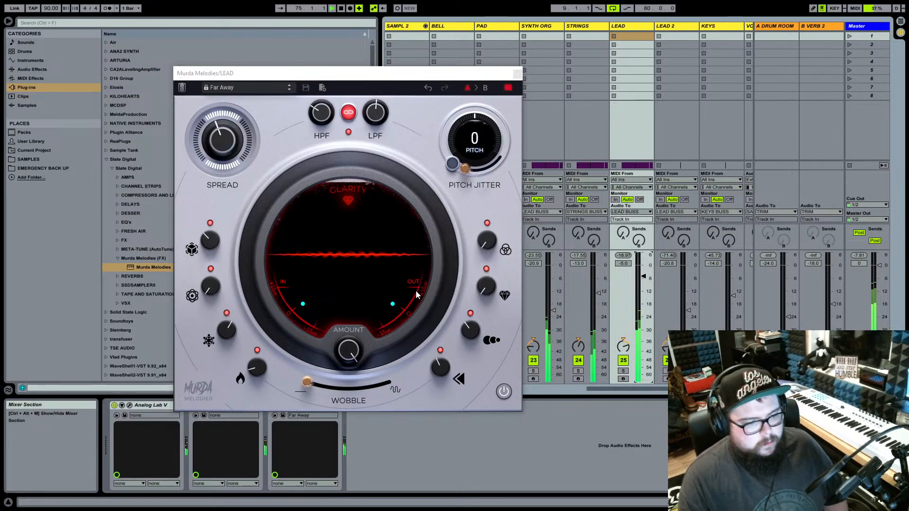
pyautogui.moveTo(357, 364); pyautogui.dragTo(358, 390)
pyautogui.moveTo(643, 277); pyautogui.dragTo(645, 284)
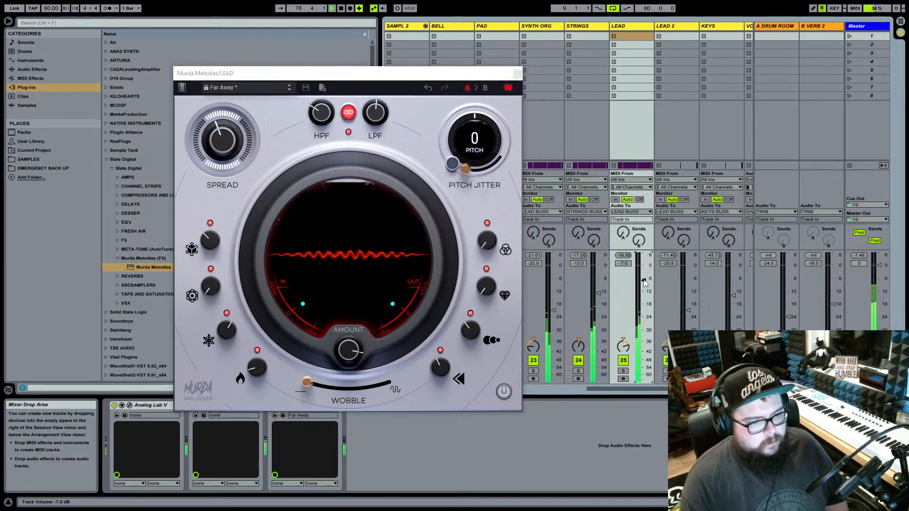
pyautogui.click(514, 75)
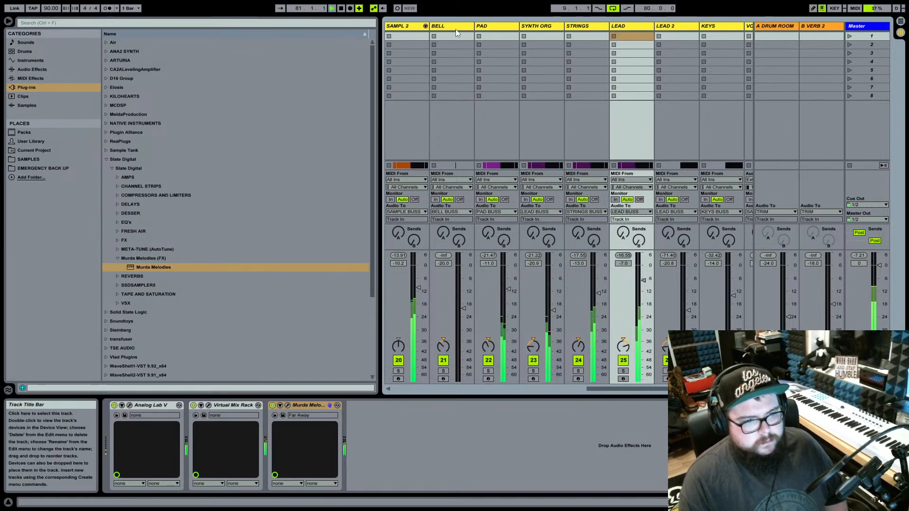
# Solo KEYS to check it in isolation, raise its volume to -8.5 dB, and unsolo it.
pyautogui.click(487, 27)
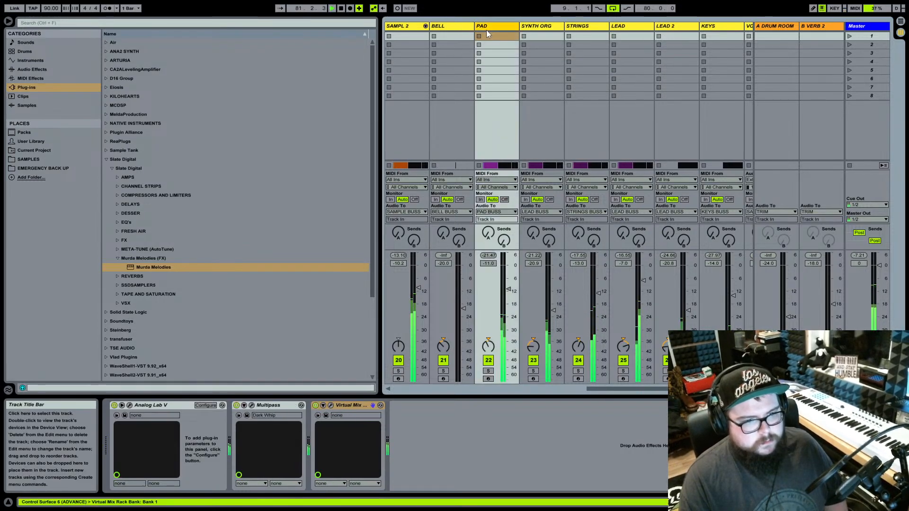
pyautogui.click(630, 27)
pyautogui.click(667, 37)
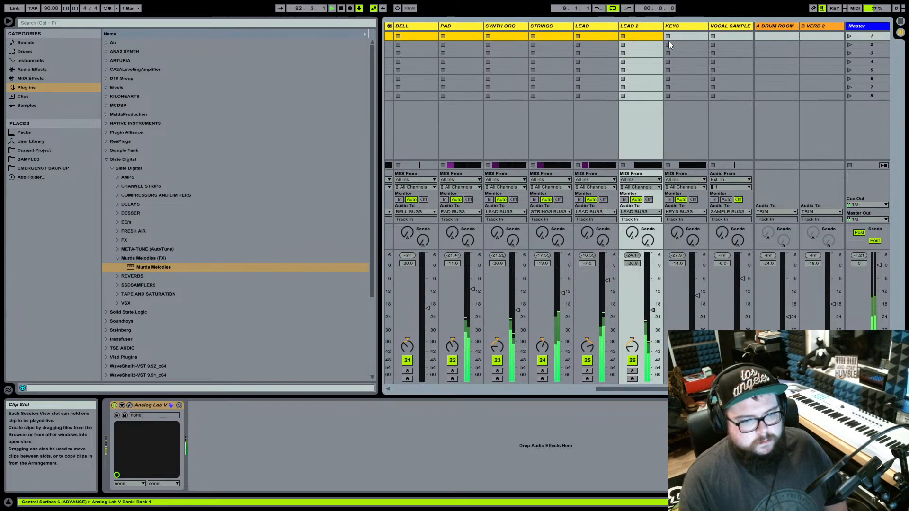
pyautogui.click(677, 371)
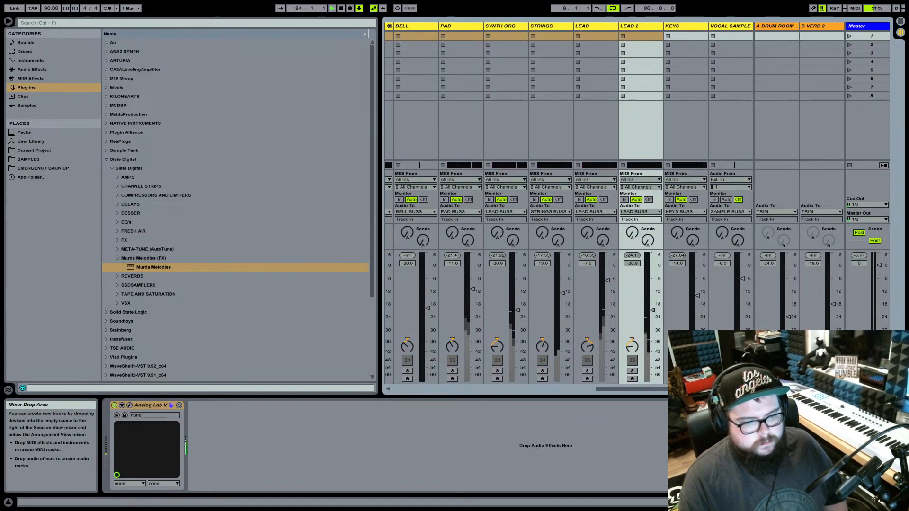
pyautogui.click(677, 371)
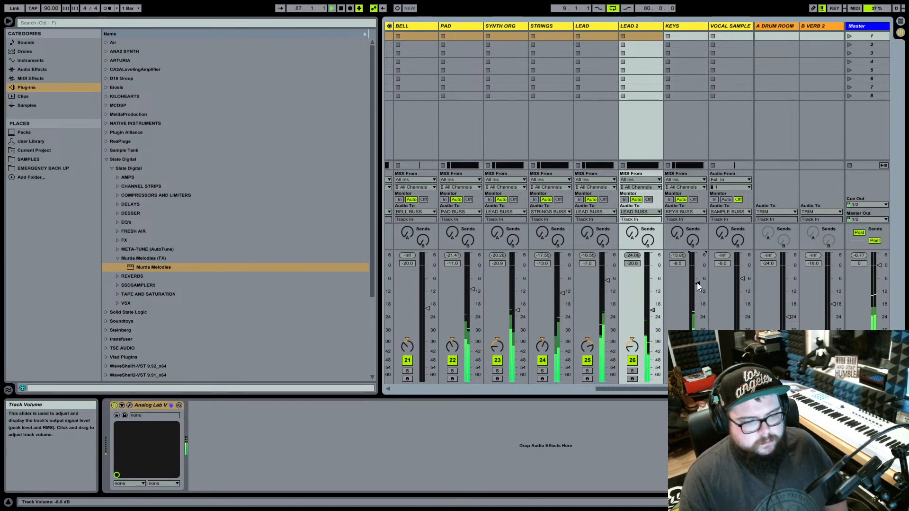
# Replay the arrangement from the start of the OUTRO at bar 81 and return to the mixer.
pyautogui.press('Tab')
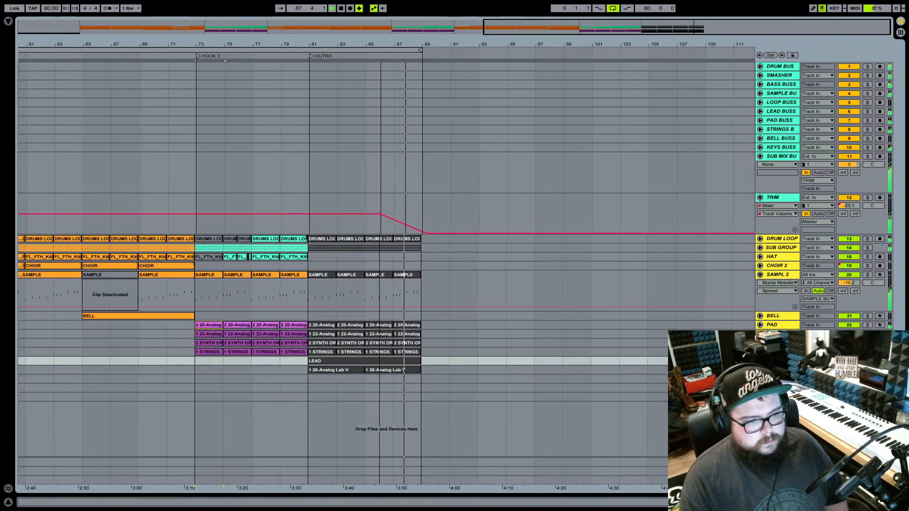
pyautogui.click(357, 231)
pyautogui.press('space')
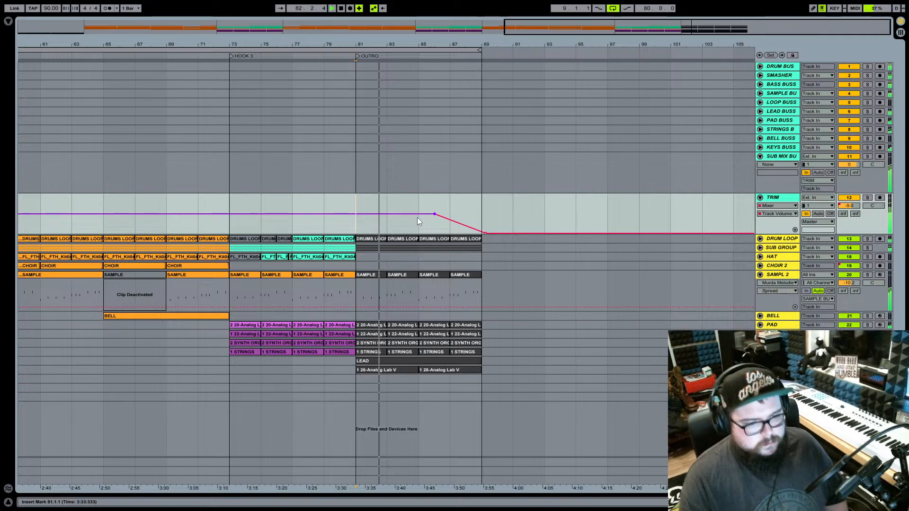
pyautogui.press('Tab')
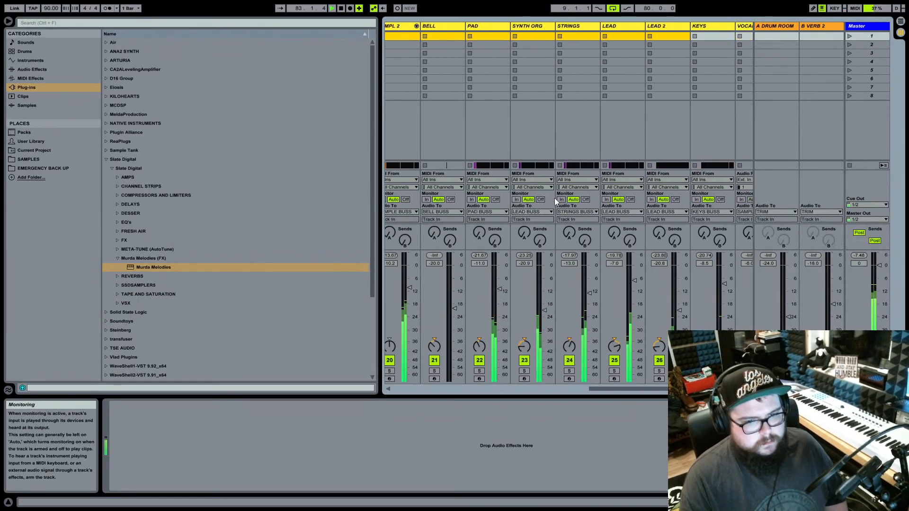
# Select the KEYS track in the arrangement and check its level in the mixer during the outro.
pyautogui.hscroll(3, 555, 198)
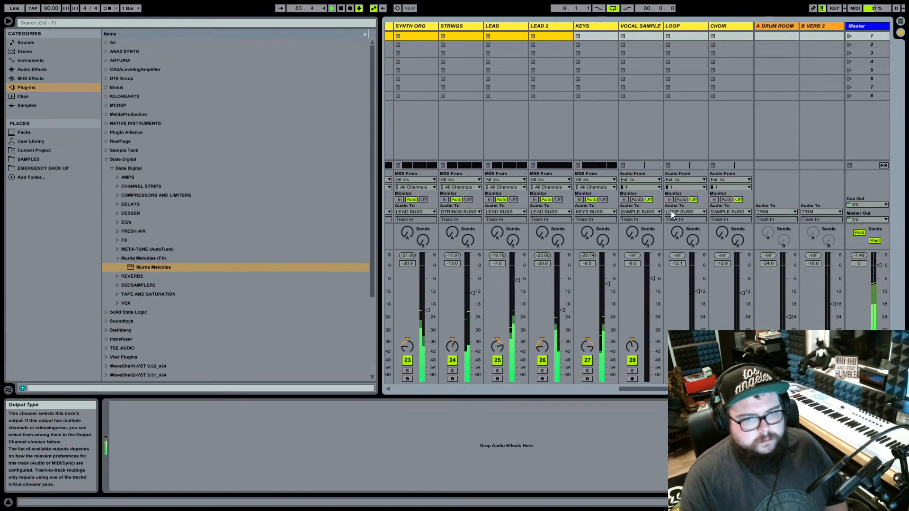
pyautogui.press('Tab')
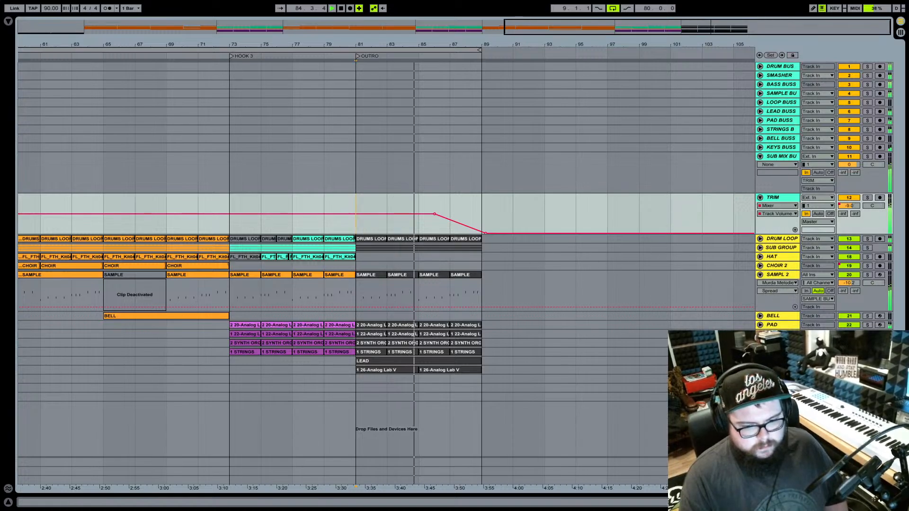
pyautogui.click(781, 370)
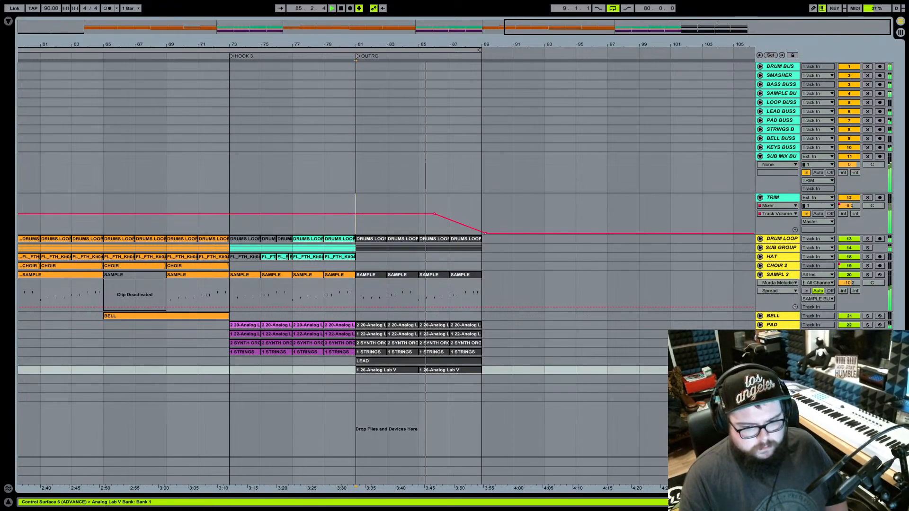
pyautogui.press('Tab')
pyautogui.hscroll(3, 610, 292)
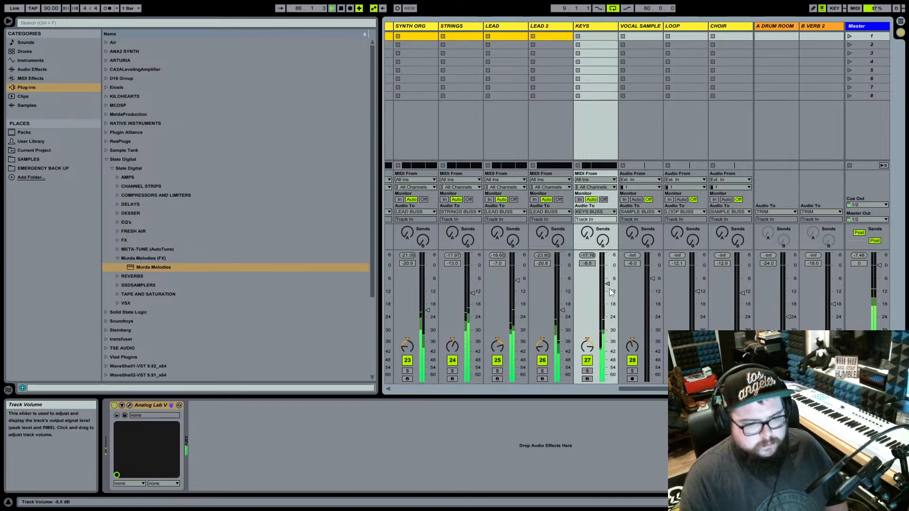
# Move the end point of the TRIM track's outro volume fade slightly later, just past bar 89.
pyautogui.press('Tab')
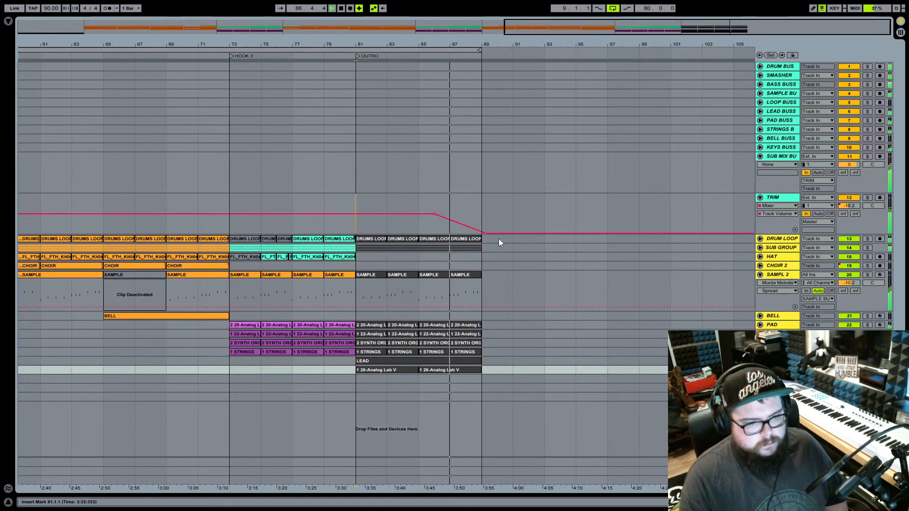
pyautogui.click(485, 232)
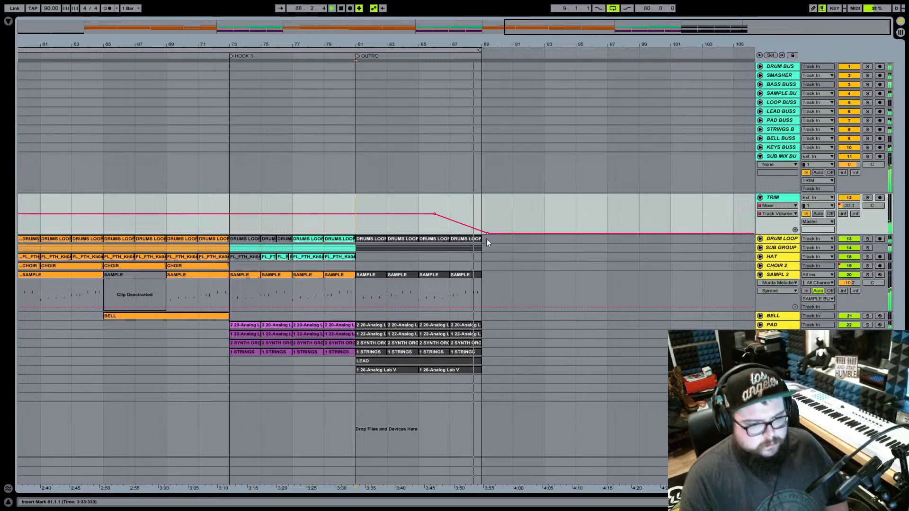
# Replay the arrangement from HOOK 3 at bar 73 and check the melodic tracks' levels in the mixer.
pyautogui.press('space')
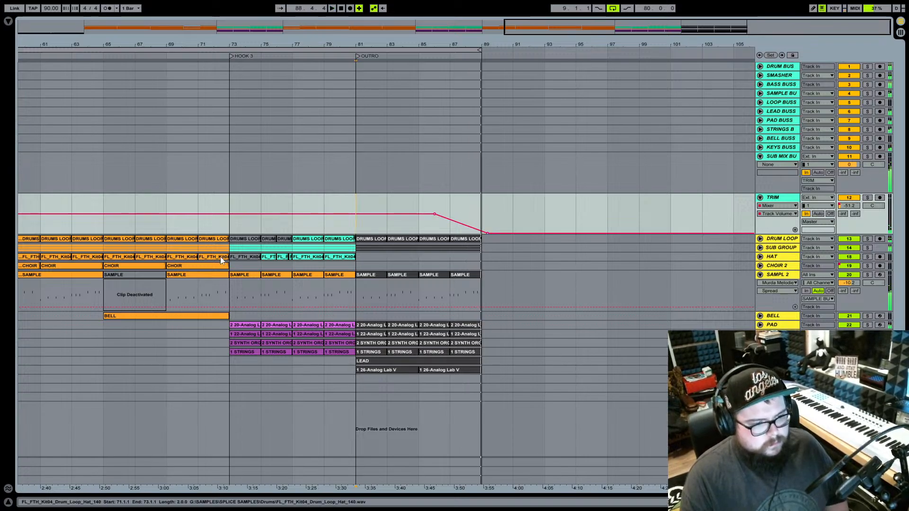
pyautogui.click(231, 56)
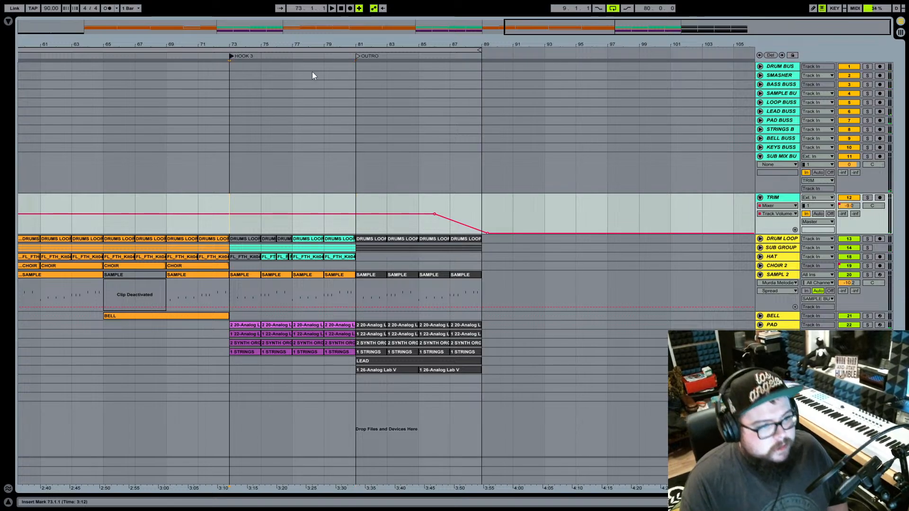
pyautogui.press('Tab')
pyautogui.press('space')
pyautogui.hscroll(3, 635, 165)
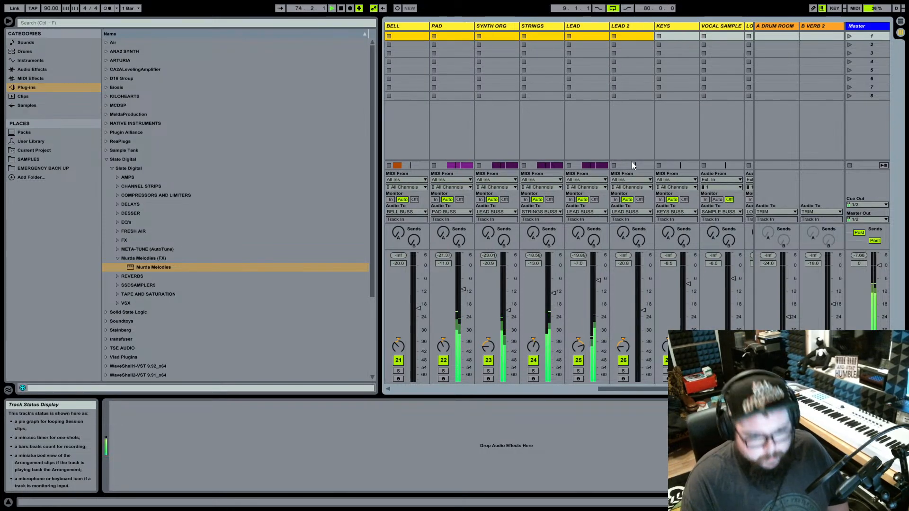
pyautogui.hscroll(2, 632, 163)
pyautogui.press('Tab')
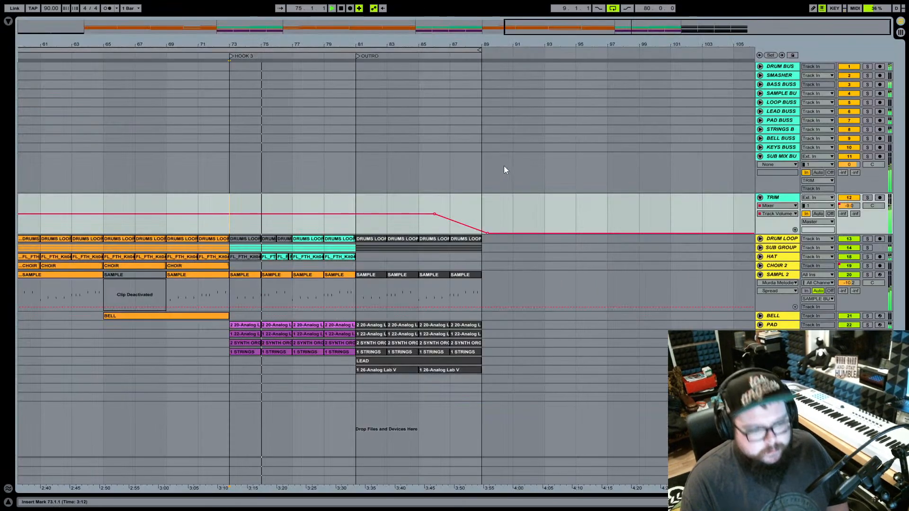
pyautogui.press('Tab')
pyautogui.hscroll(1, 679, 175)
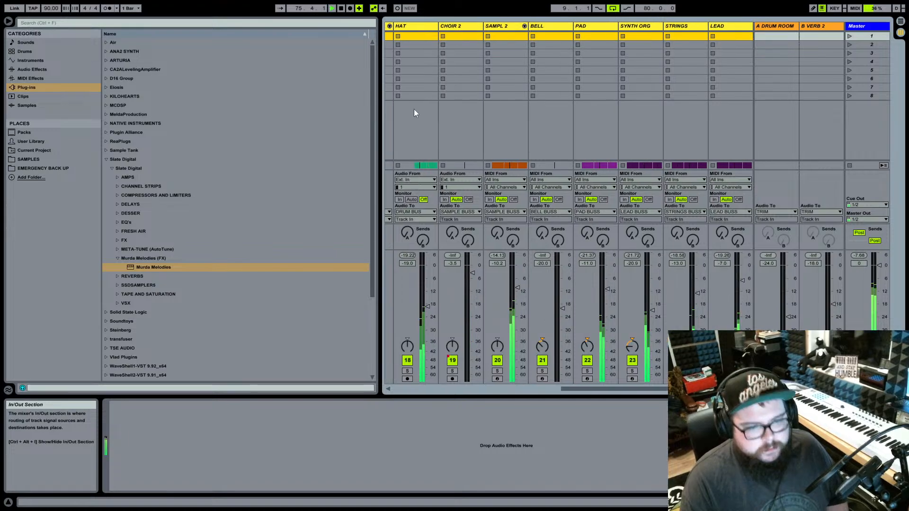
# Hide the browser so more mixer channels fit, and bring TRIM through LEAD 2 into view.
pyautogui.click(32, 22)
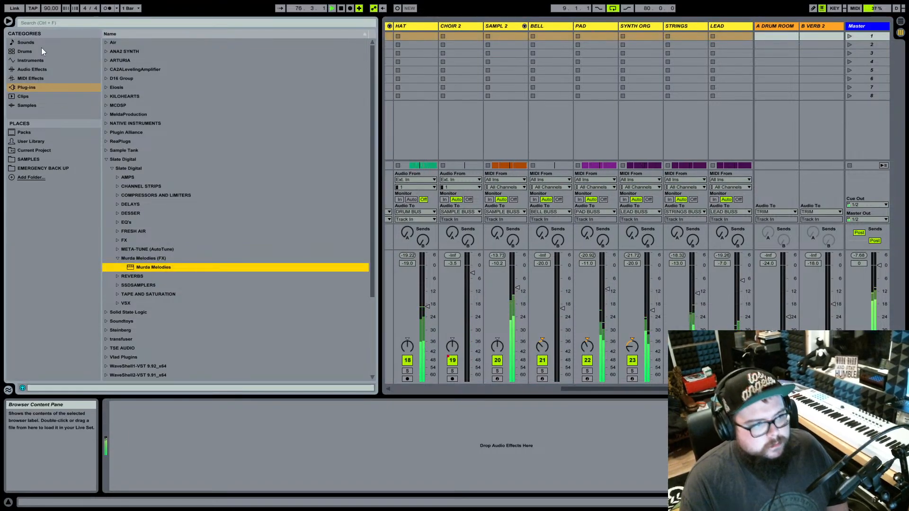
pyautogui.hotkey('ctrl', 'alt', 'b')
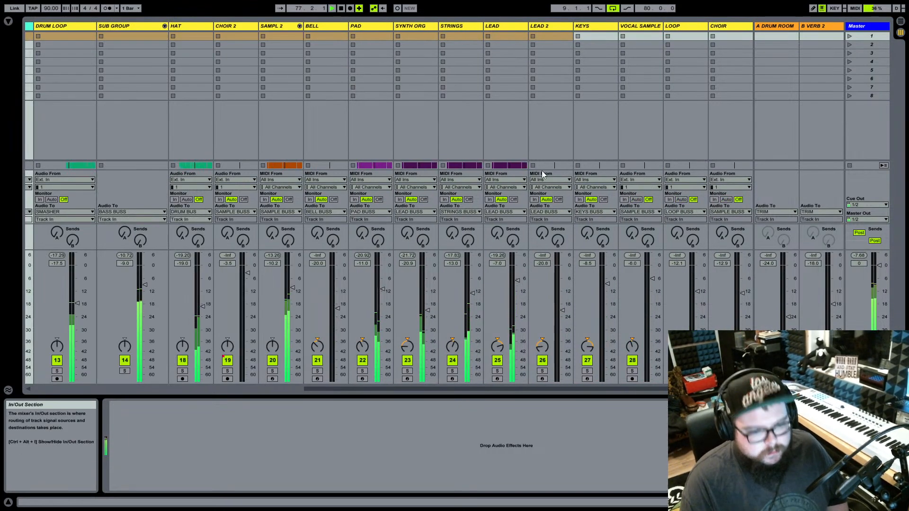
pyautogui.hscroll(-3, 526, 149)
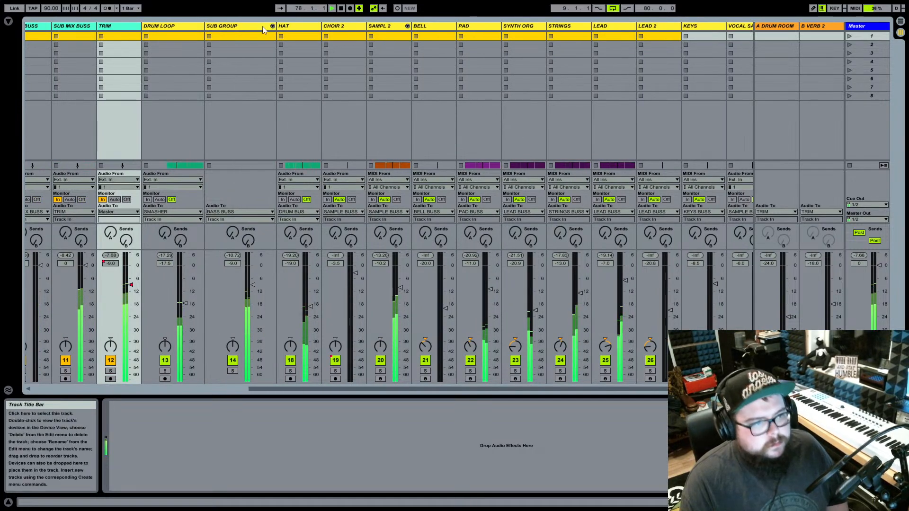
# Try to select the melodic tracks as a group in the arrangement, starting from BELL, and return to the mixer.
pyautogui.press('Tab')
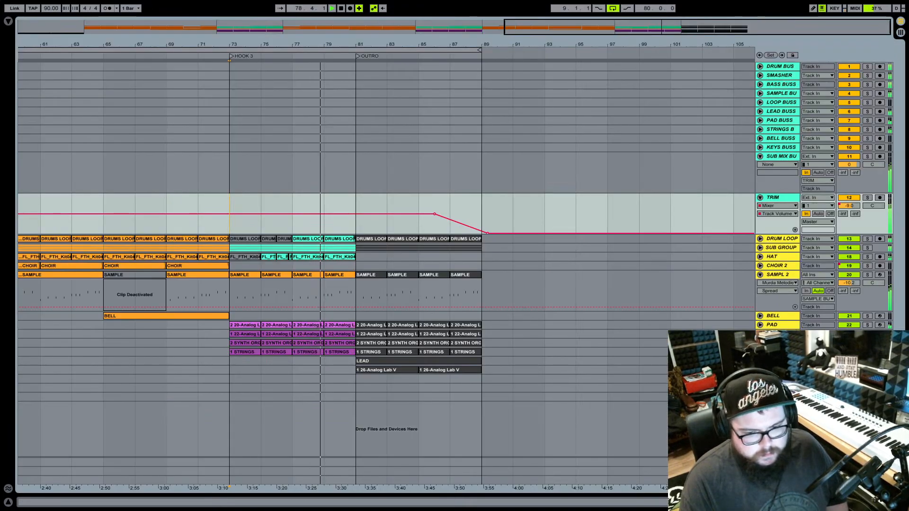
pyautogui.click(817, 315)
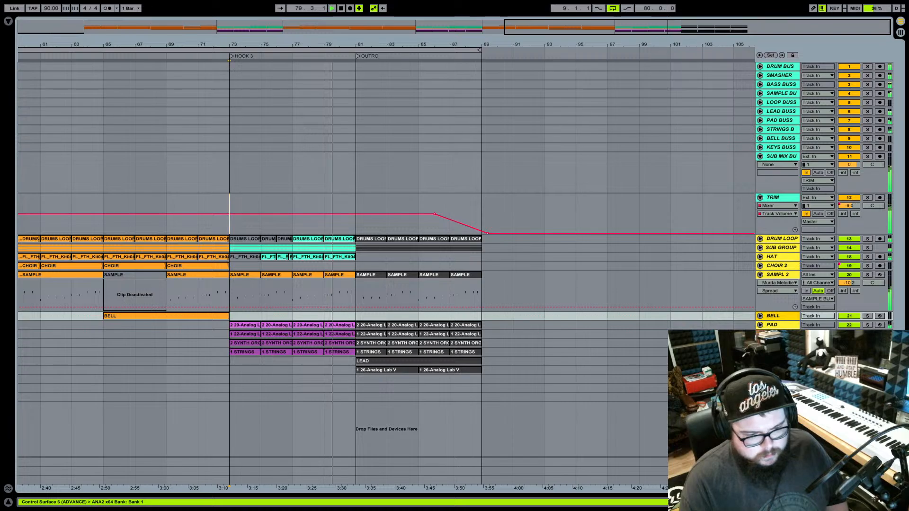
pyautogui.click(817, 361)
pyautogui.click(817, 352)
pyautogui.press('Tab')
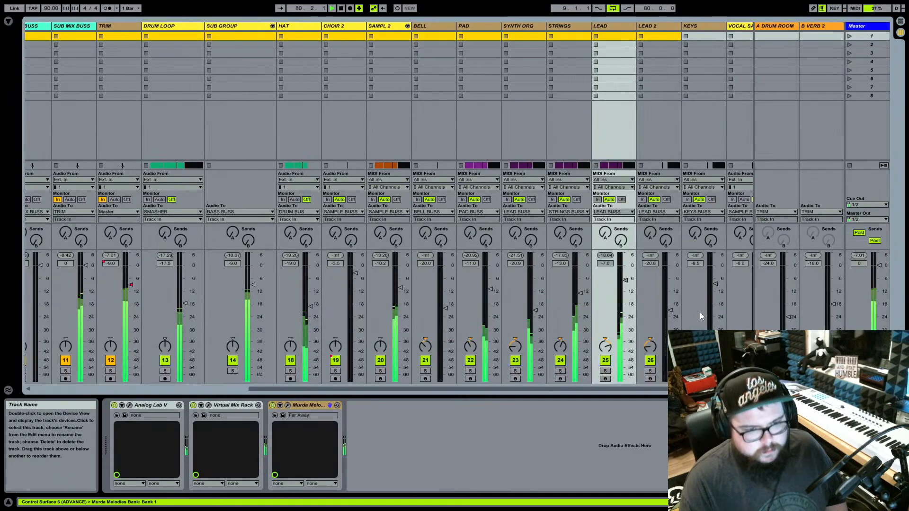
pyautogui.hscroll(2, 521, 110)
pyautogui.moveTo(330, 286); pyautogui.dragTo(330, 287)
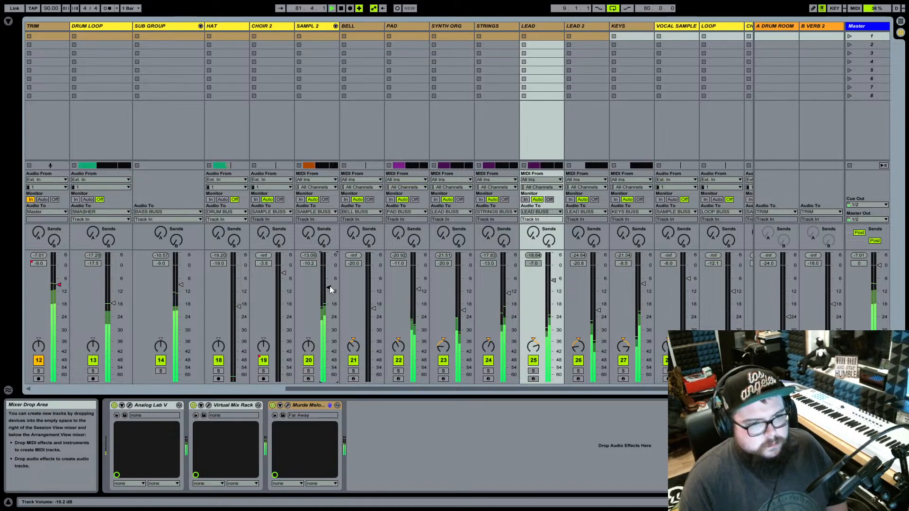
# Select the BELL through KEYS tracks and lower their volumes together by 3 dB, with PAD at -14.0 dB.
pyautogui.click(362, 36)
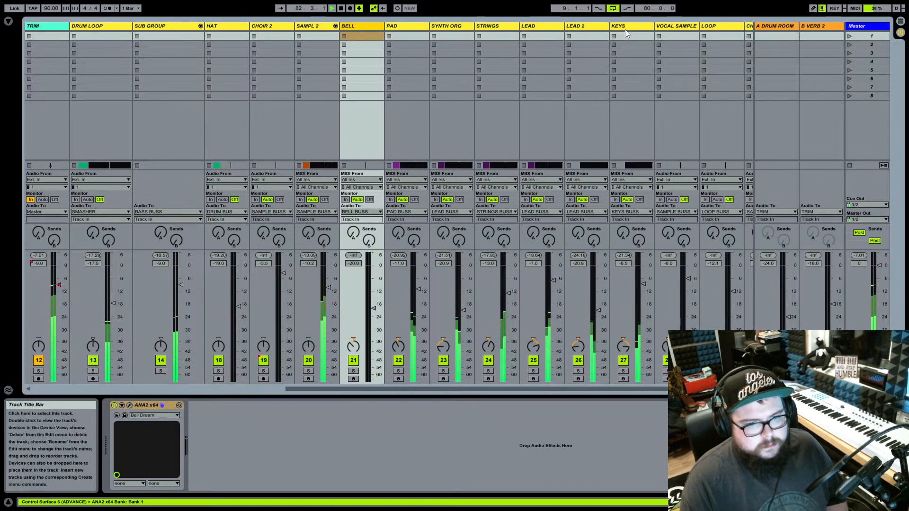
pyautogui.keyDown('shift'); pyautogui.click(617, 38); pyautogui.keyUp('shift')
pyautogui.moveTo(419, 288); pyautogui.dragTo(421, 293)
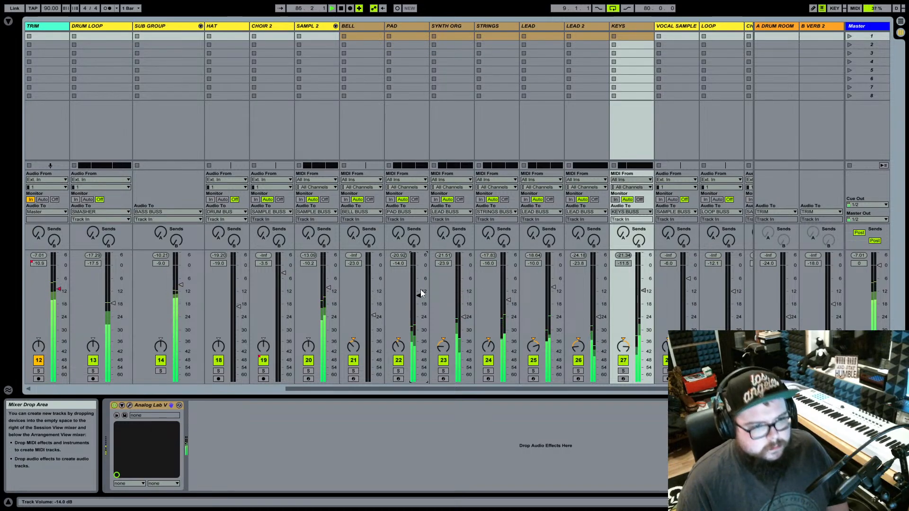
# Raise the BELL through KEYS tracks back up by 3 dB, with PAD at -11.0 dB.
pyautogui.press('Tab')
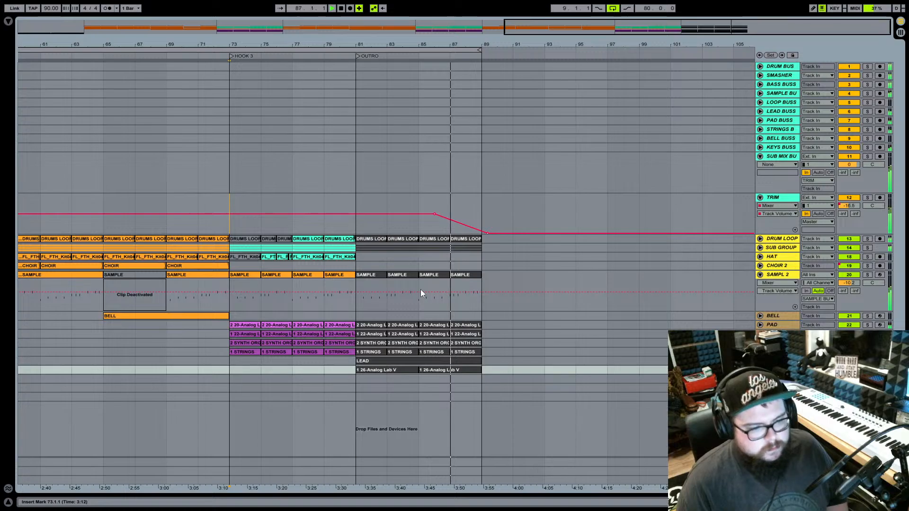
pyautogui.press('Tab')
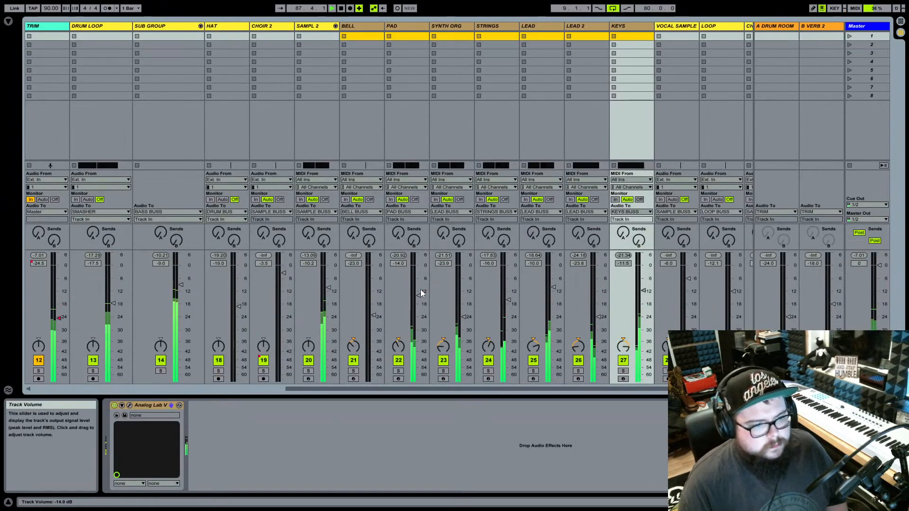
pyautogui.press('Up')
pyautogui.press('Up')
pyautogui.press('Up')
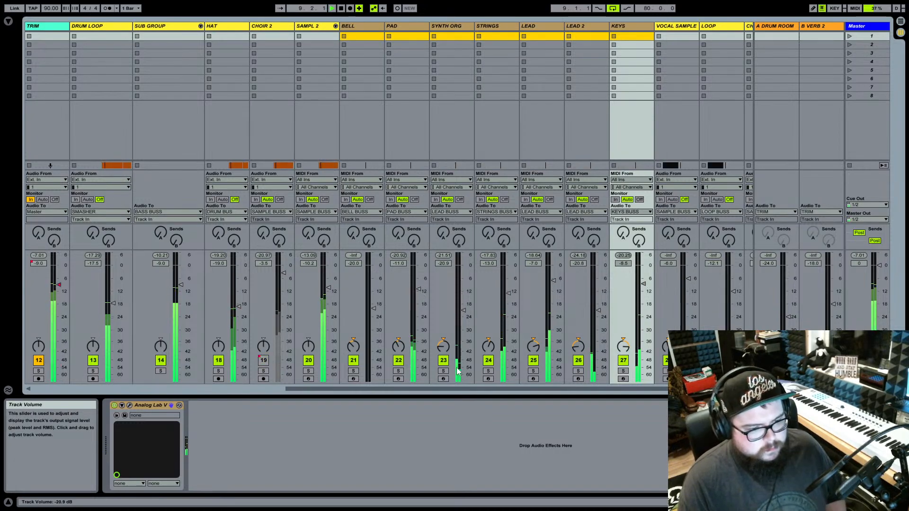
# Select the PAD through KEYS tracks without BELL and replay from HOOK 3 at bar 73.
pyautogui.click(401, 27)
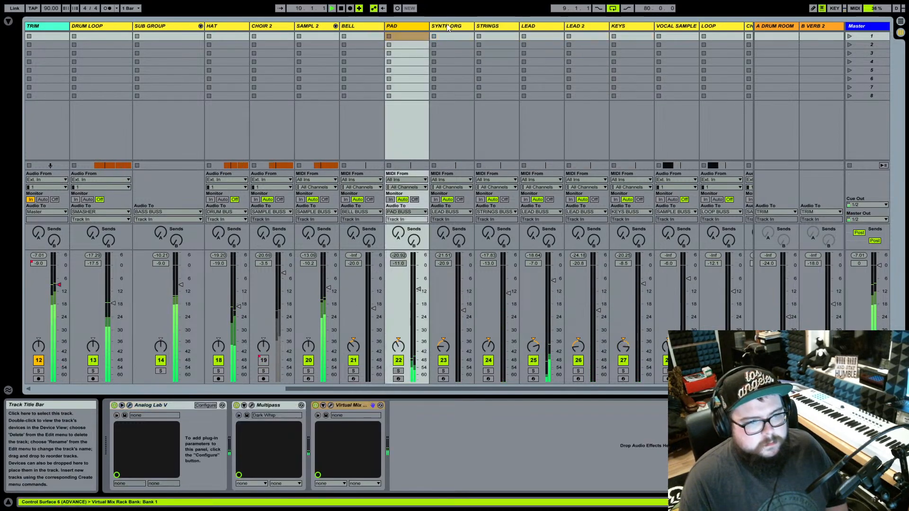
pyautogui.keyDown('shift'); pyautogui.click(640, 31); pyautogui.keyUp('shift')
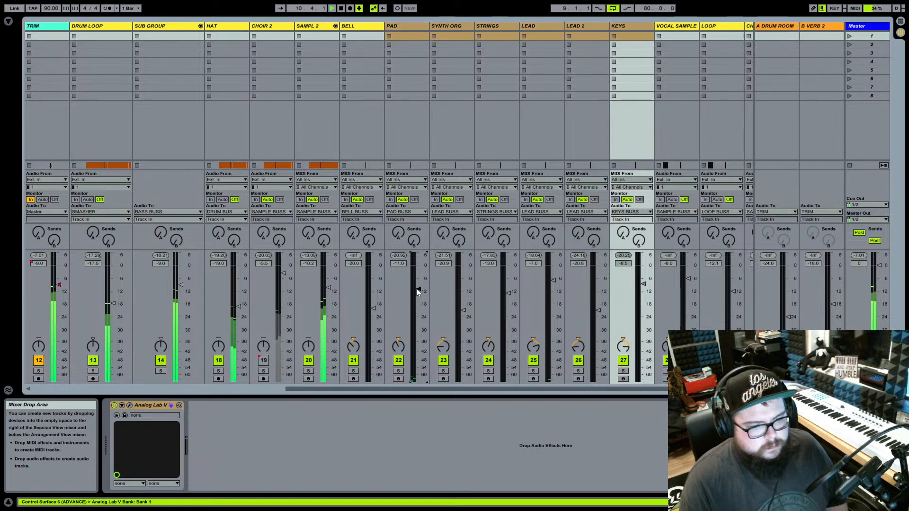
pyautogui.press('Tab')
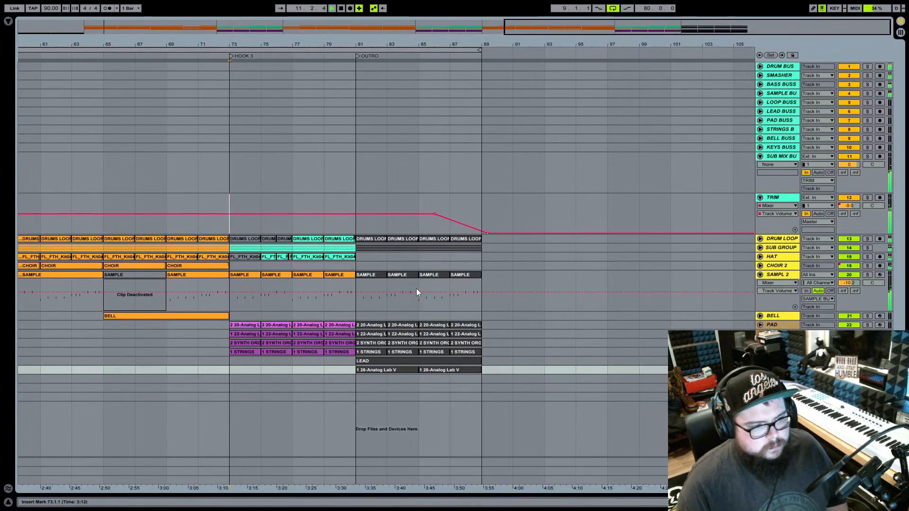
pyautogui.press('Tab')
pyautogui.press('Down')
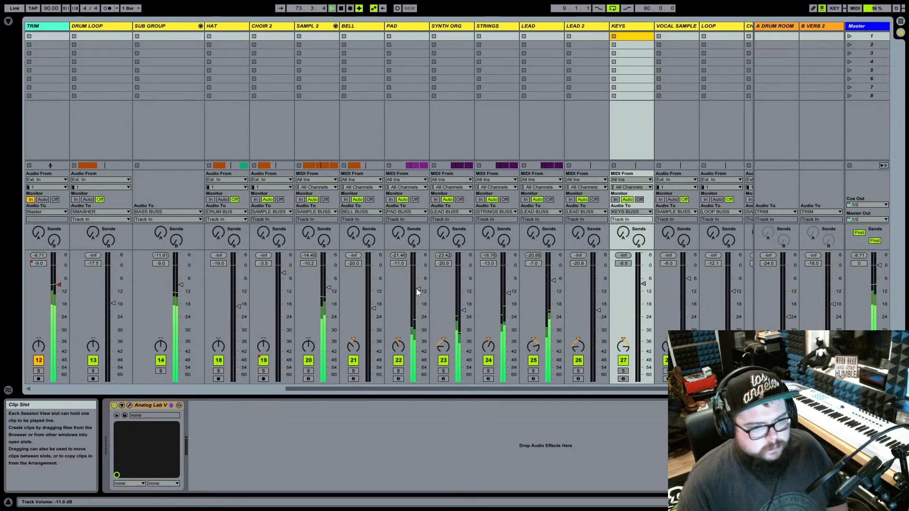
# Select the PAD through KEYS tracks and lower their volumes together by 4 dB, bringing PAD to -15.0 dB.
pyautogui.click(419, 27)
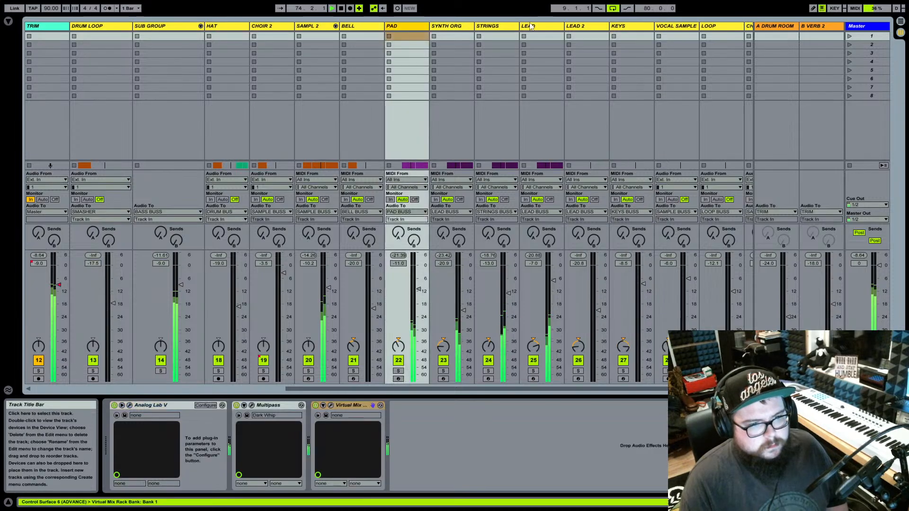
pyautogui.keyDown('shift'); pyautogui.click(640, 28); pyautogui.keyUp('shift')
pyautogui.click(420, 291)
pyautogui.press('Down')
pyautogui.press('Down')
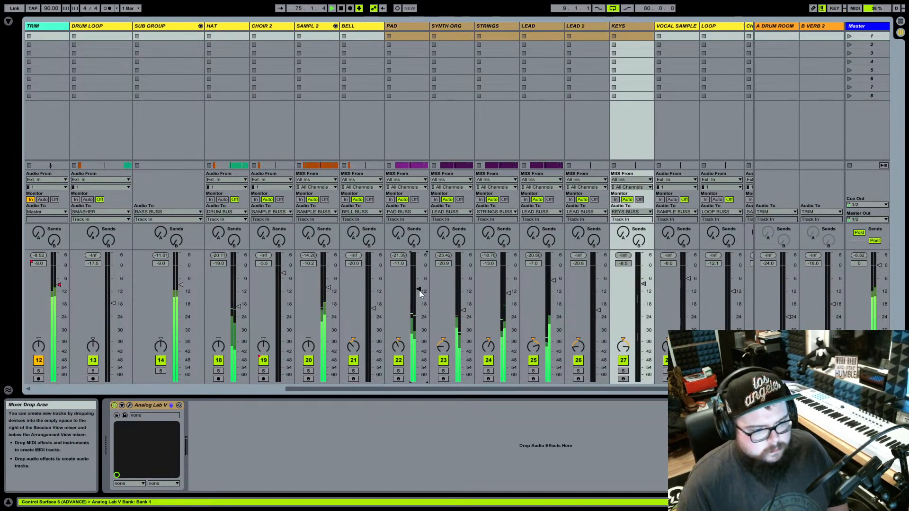
pyautogui.press('Down')
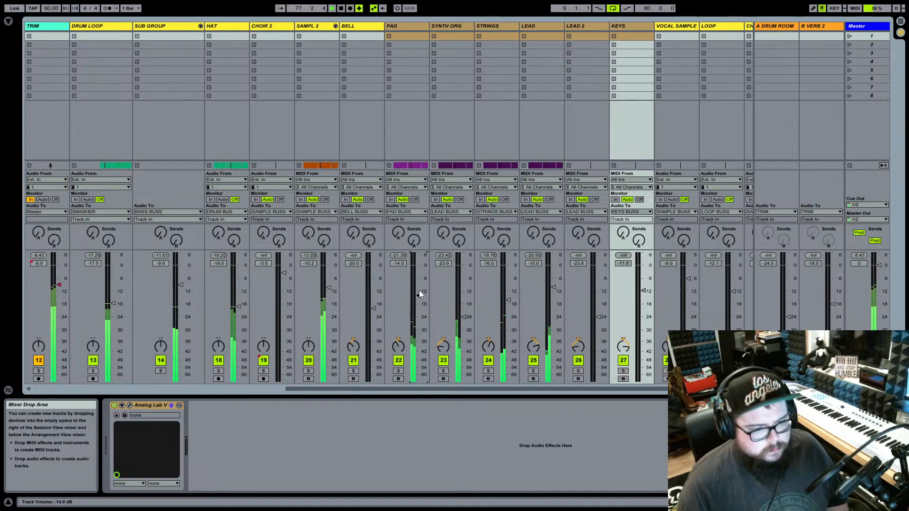
pyautogui.press('Down')
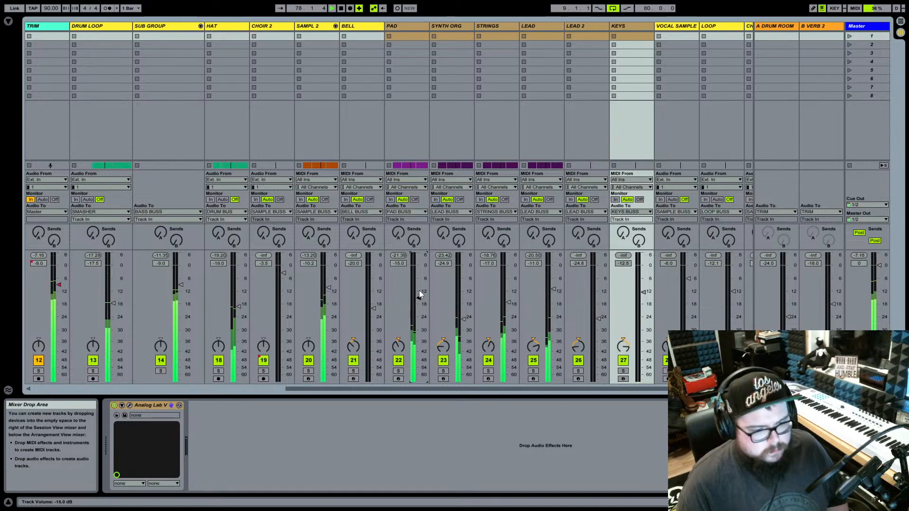
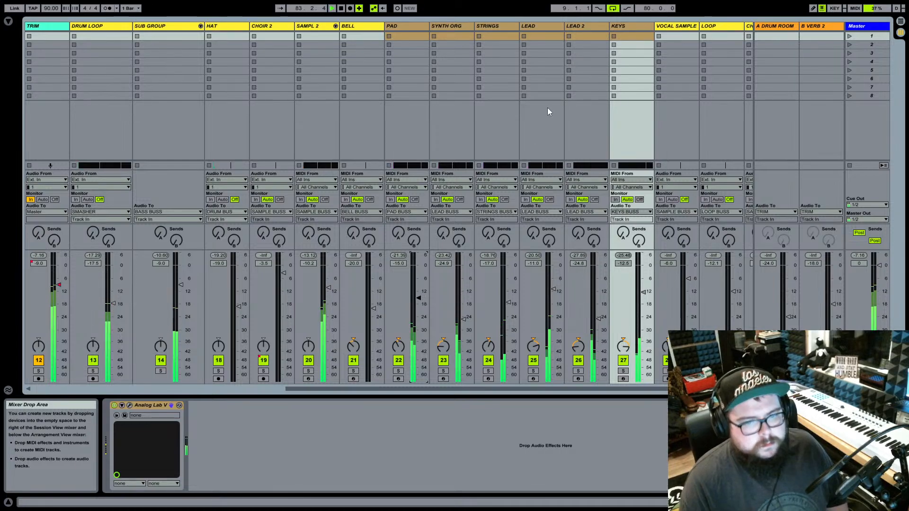
# Raise the PAD through KEYS tracks together by 1 dB, setting PAD to -14.0 dB.
pyautogui.hscroll(1, 679, 114)
pyautogui.press('Tab')
pyautogui.press('Tab')
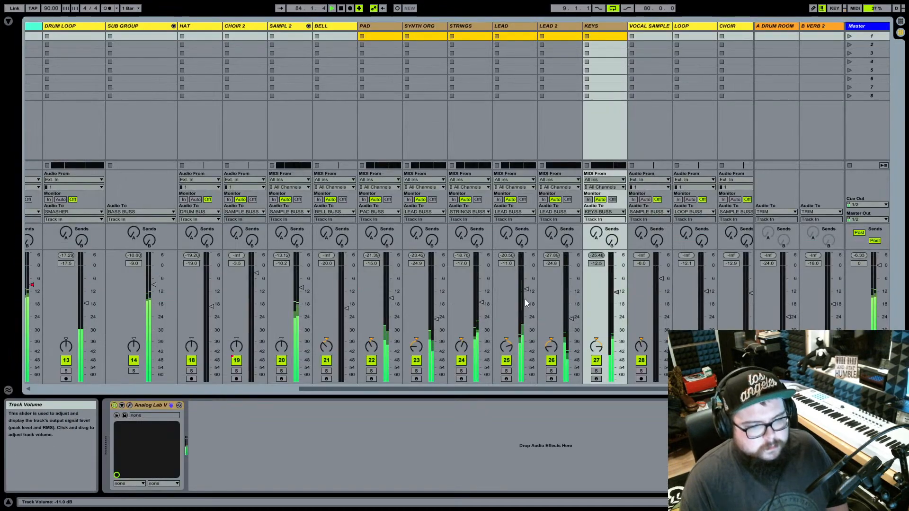
pyautogui.moveTo(393, 300); pyautogui.dragTo(393, 297)
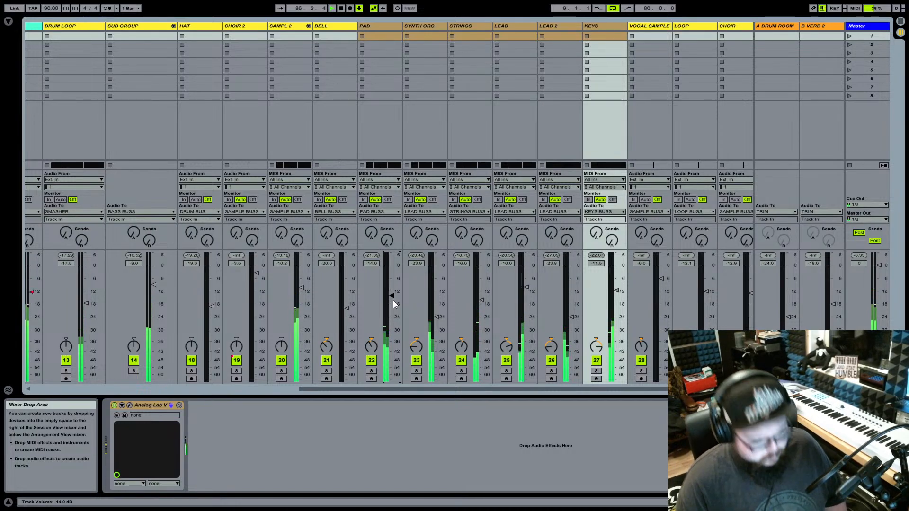
# Stop playback in the arrangement and restart it from the beginning of the song at bar 1.
pyautogui.press('Tab')
pyautogui.hotkey('ctrl', 'a')
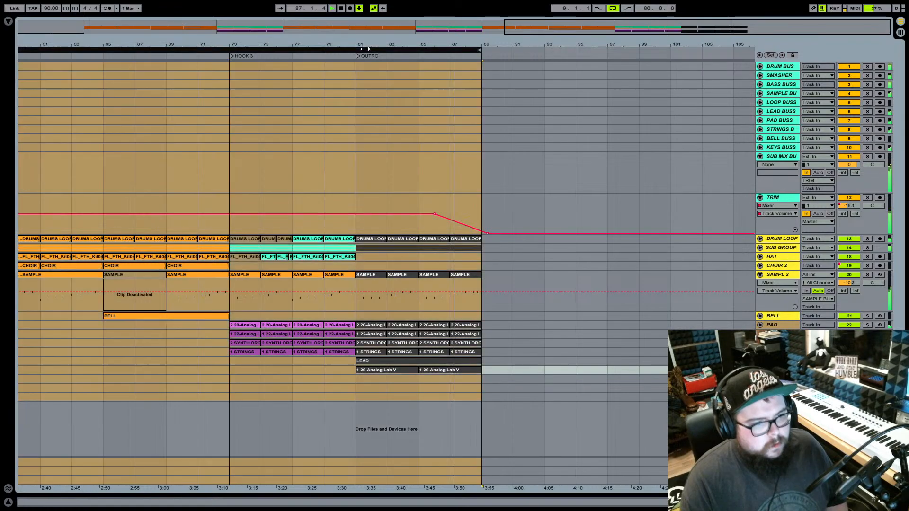
pyautogui.click(339, 10)
pyautogui.press('space')
pyautogui.click(332, 50)
# Extend the loop's start back to bar 1 so it covers the INTRO, and save the set.
pyautogui.moveTo(333, 47); pyautogui.dragTo(333, 19)
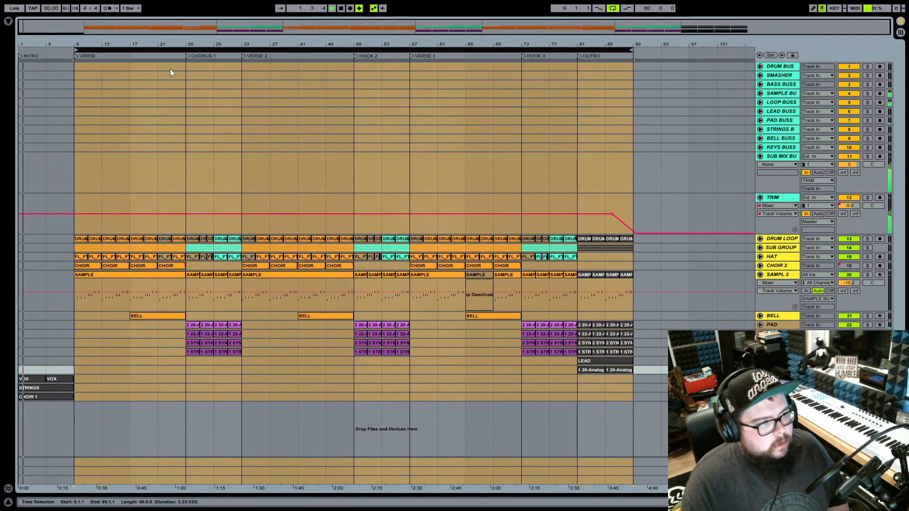
pyautogui.moveTo(75, 49); pyautogui.dragTo(3, 49)
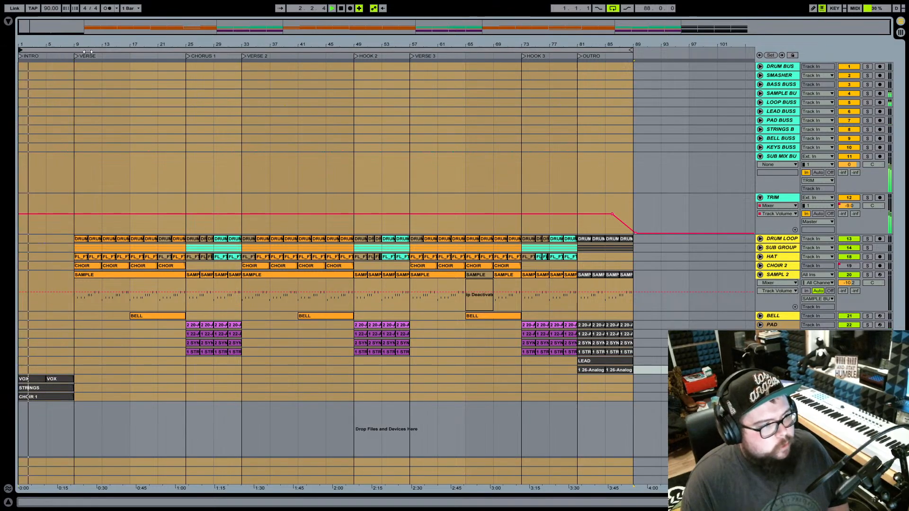
pyautogui.hotkey('ctrl', 's')
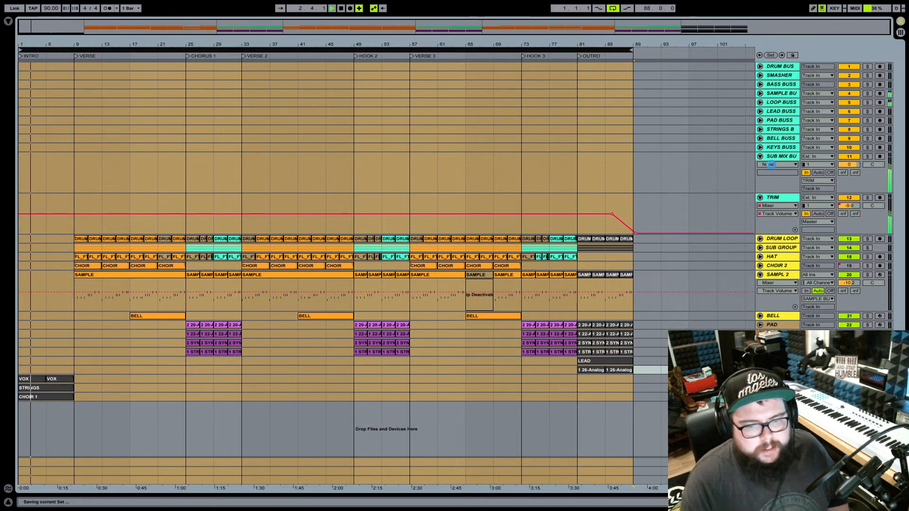
# Collapse the SUB MIX BUSS, TRIM and SAMPL 2 tracks in the arrangement.
pyautogui.click(760, 157)
pyautogui.click(760, 165)
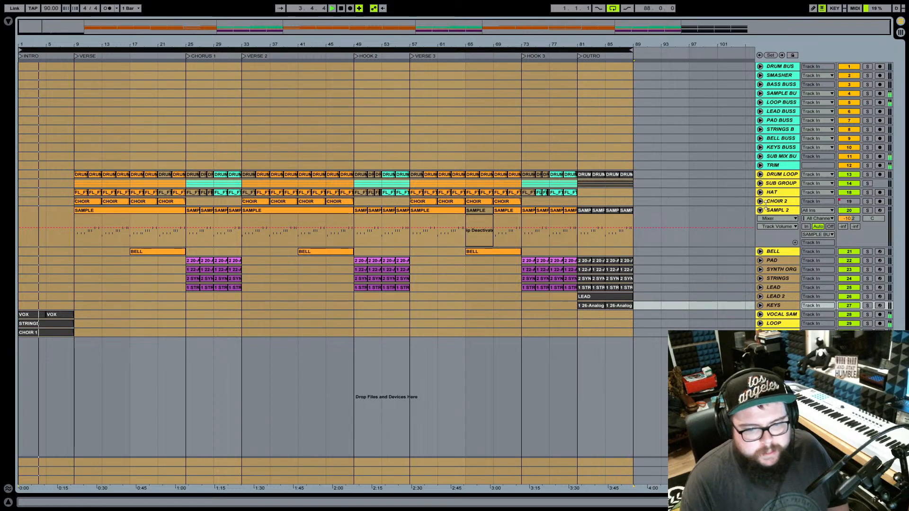
pyautogui.click(760, 210)
# Show the bus tracks in the mixer and display the DRUM BUS track's device chain.
pyautogui.press('Tab')
pyautogui.hscroll(-5, 284, 54)
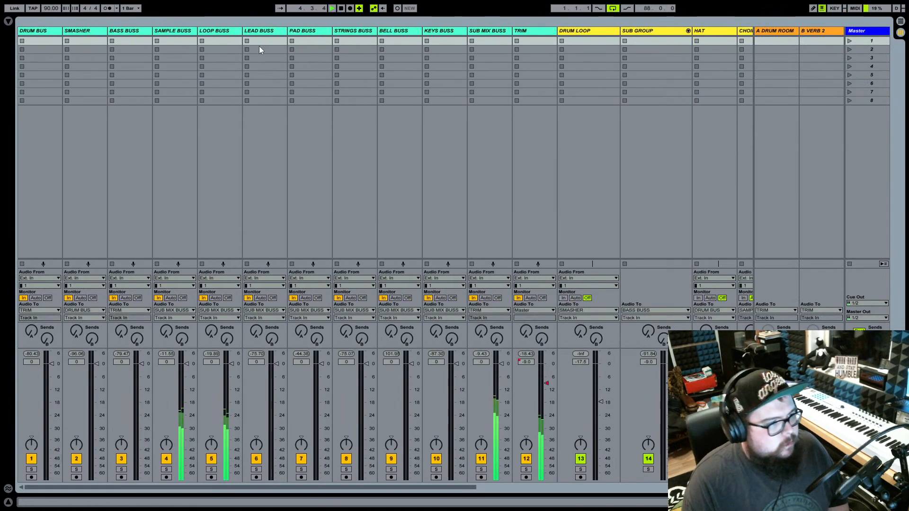
pyautogui.doubleClick(40, 31)
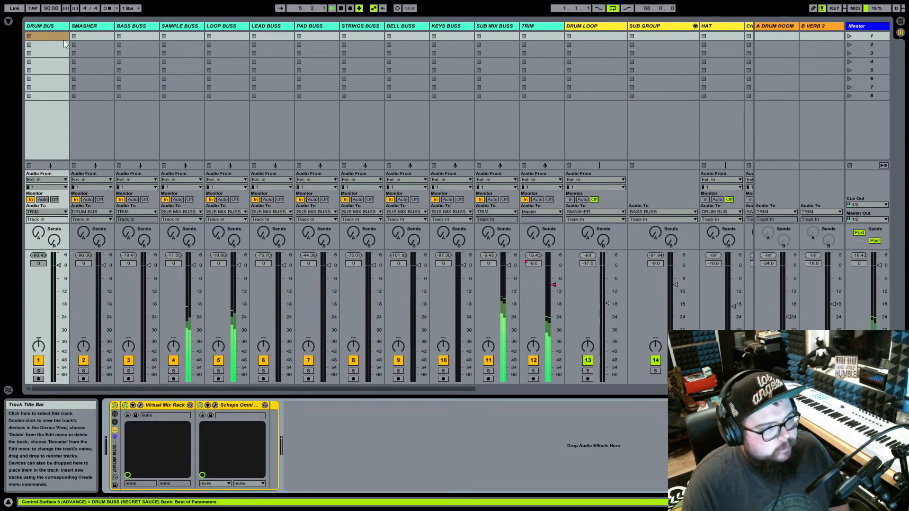
# Add Virtual Tape Machines to the DRUM BUS with about +2 dB input, the 2" 16 Track machine and the FG456 tape type.
pyautogui.click(8, 22)
pyautogui.click(136, 295)
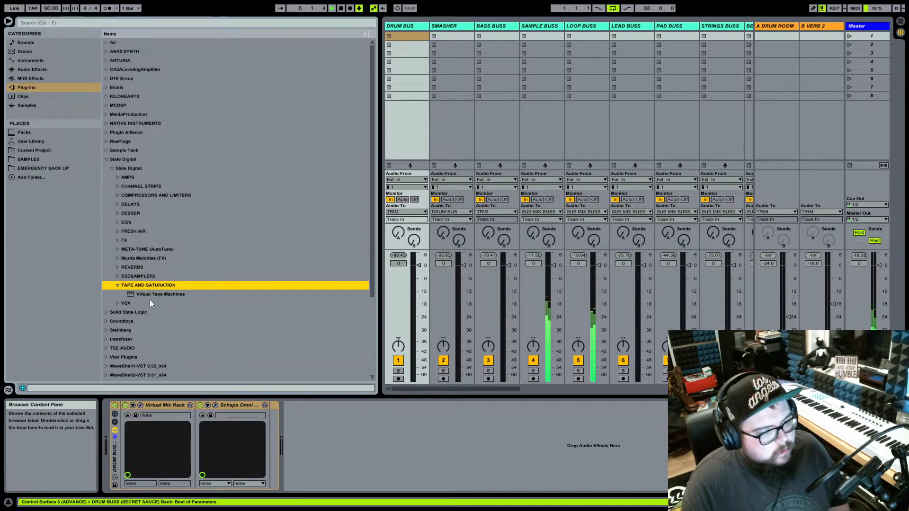
pyautogui.doubleClick(151, 295)
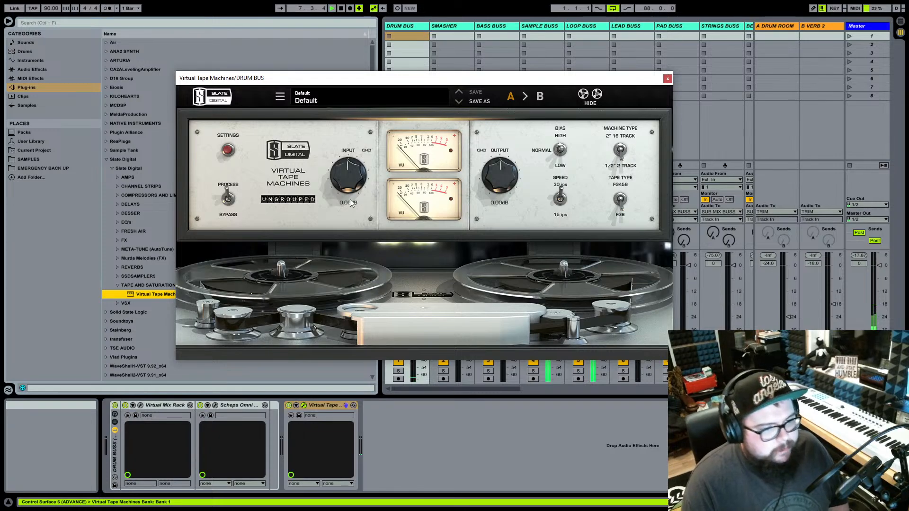
pyautogui.moveTo(355, 188); pyautogui.dragTo(363, 180)
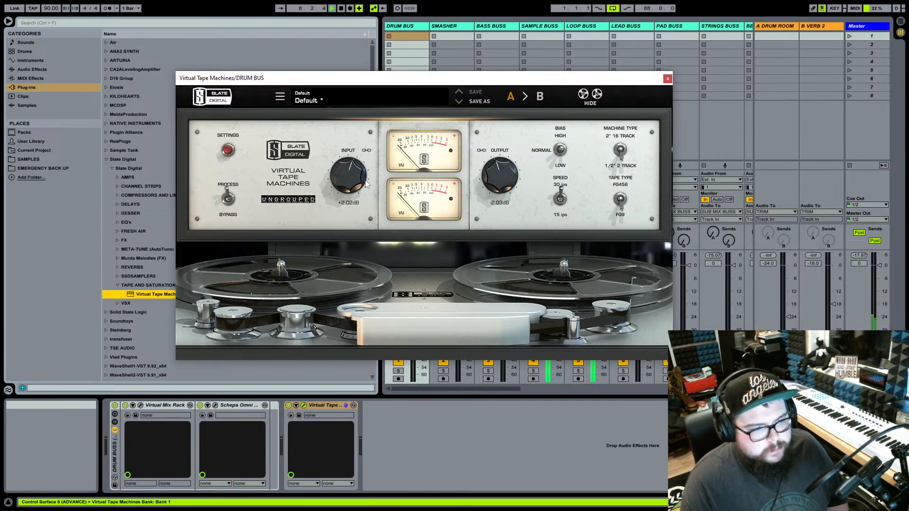
pyautogui.click(621, 150)
pyautogui.click(621, 198)
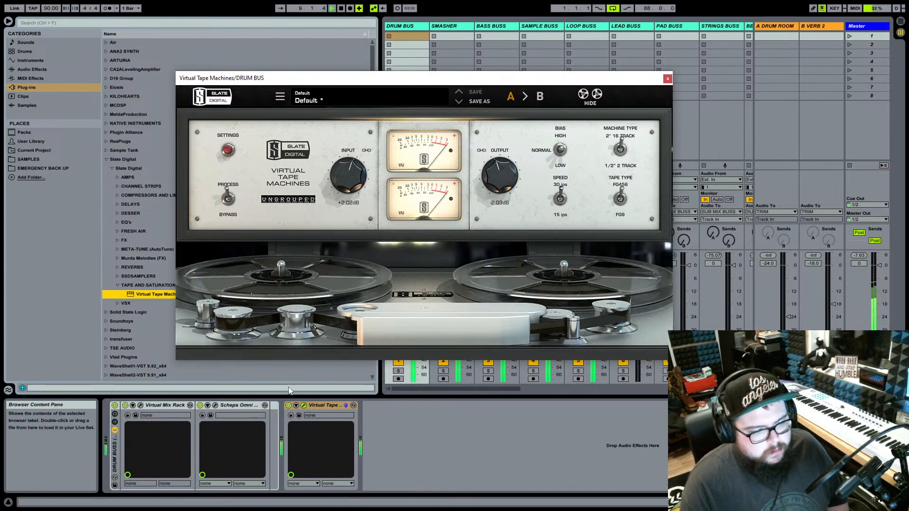
# Reopen the DRUM BUS's Virtual Tape Machines, switch its tape type to FG9, and close the plug-in window.
pyautogui.click(319, 404)
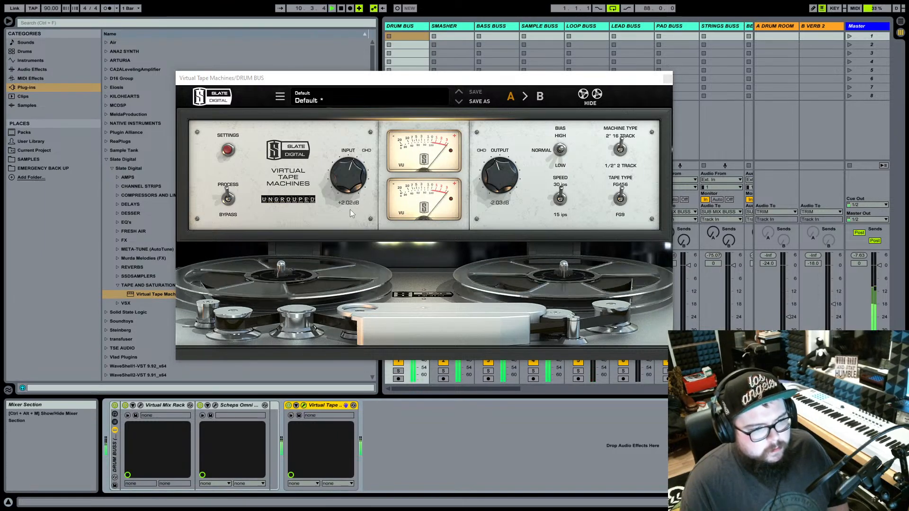
pyautogui.click(668, 78)
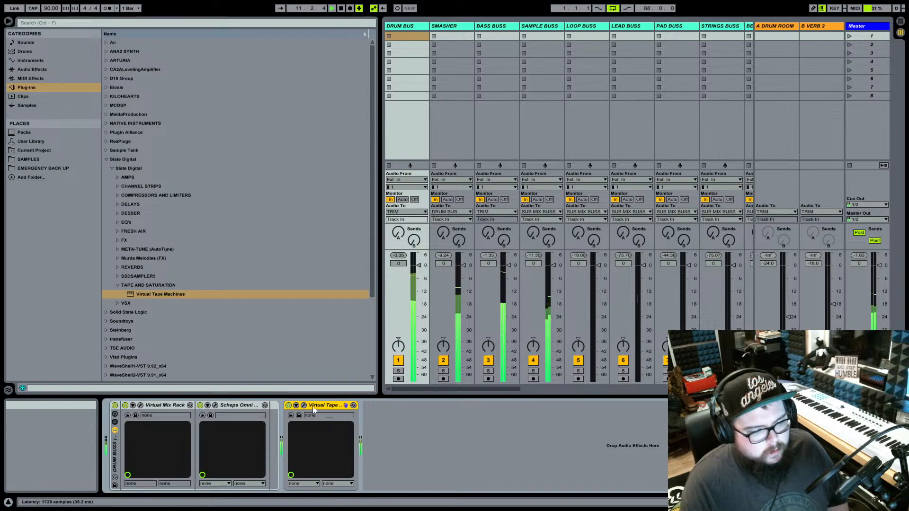
pyautogui.click(353, 405)
pyautogui.click(620, 197)
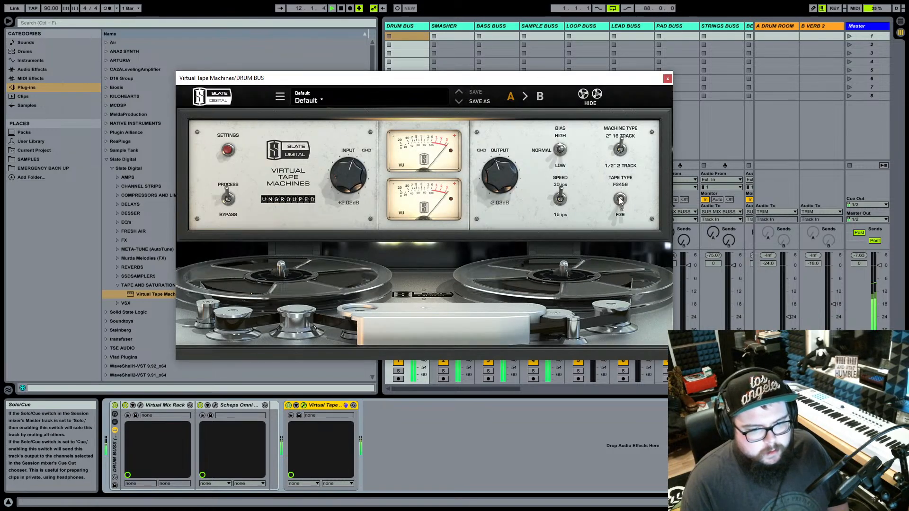
pyautogui.click(668, 79)
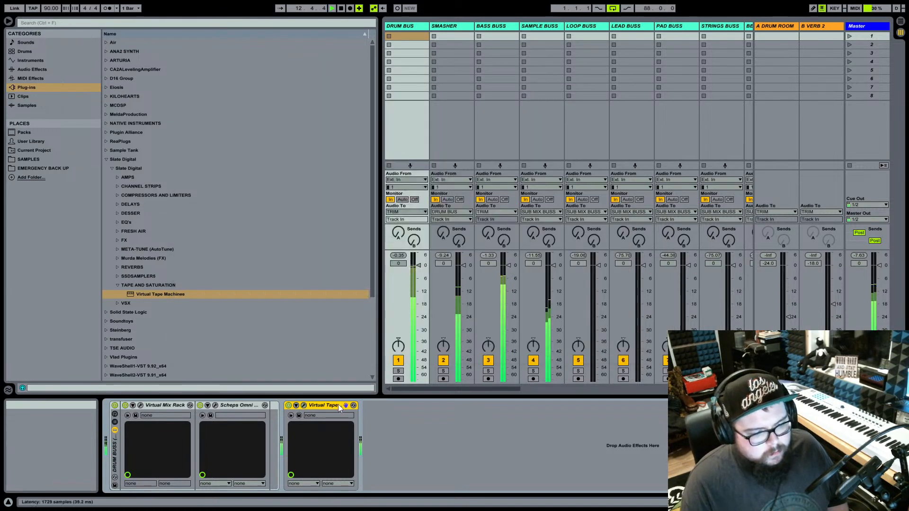
# Paste the Virtual Tape Machines device before the Limiter on BASS BUSS and at the end of the SUB MIX BUSS chain.
pyautogui.click(484, 29)
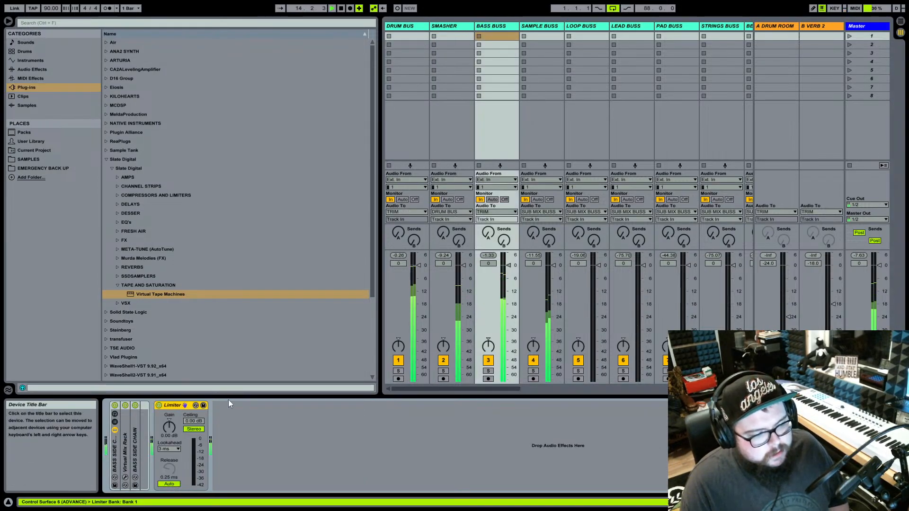
pyautogui.hotkey('ctrl', 'v')
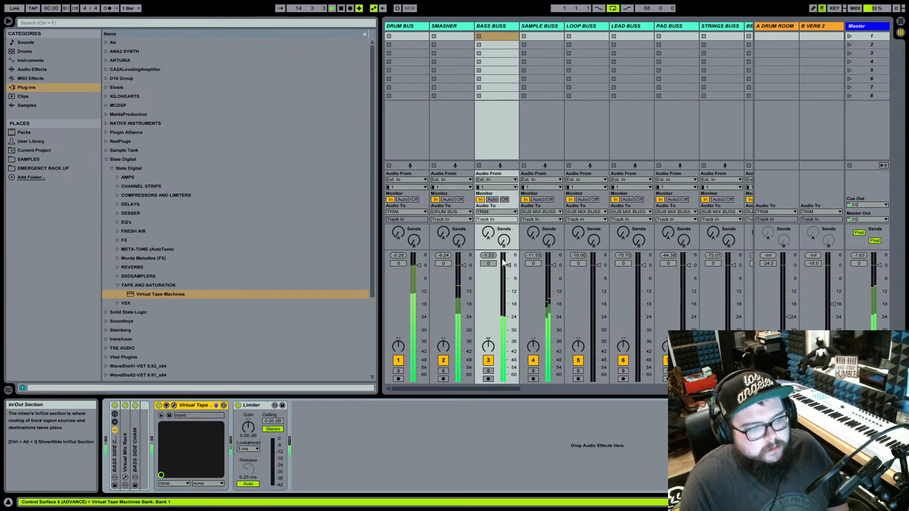
pyautogui.click(541, 26)
pyautogui.hscroll(3, 542, 26)
pyautogui.hscroll(4, 541, 29)
pyautogui.click(602, 26)
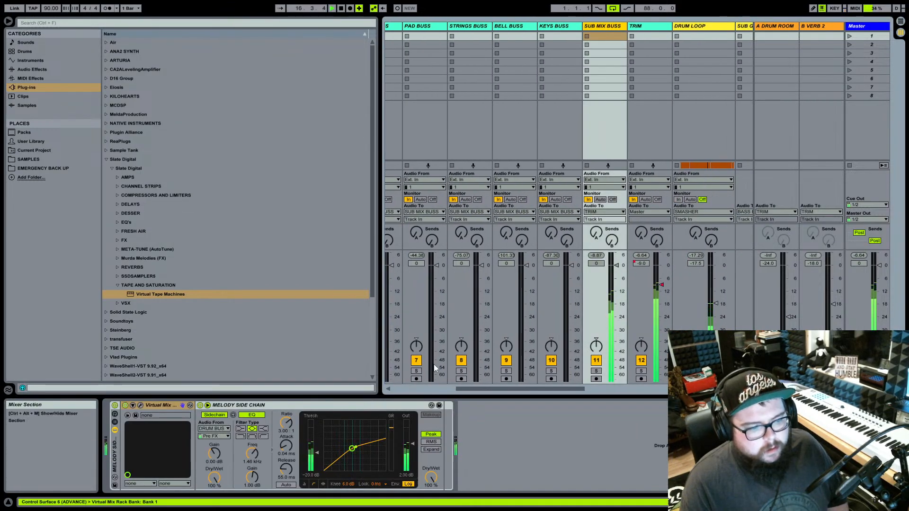
pyautogui.click(464, 412)
pyautogui.hotkey('ctrl', 'v')
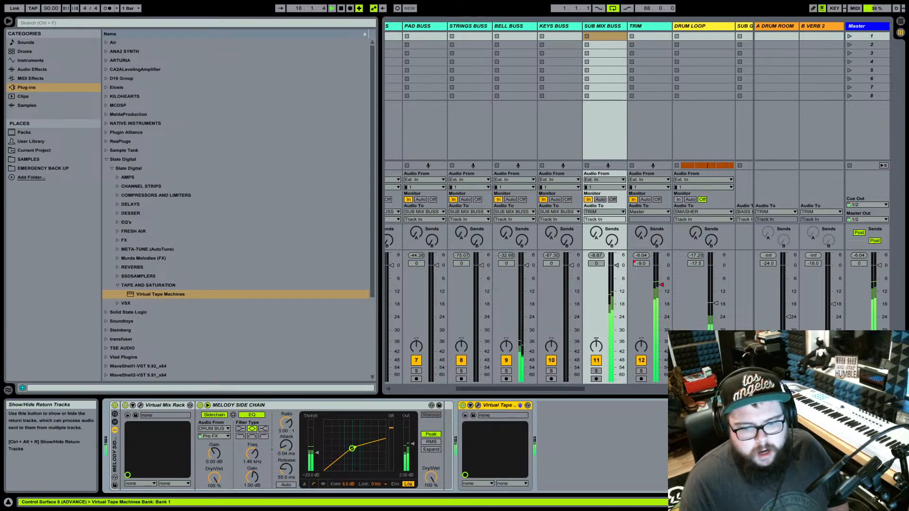
# Stop playback and add the VerbSuite Classics reverb to the A DRUM ROOM return track.
pyautogui.click(901, 356)
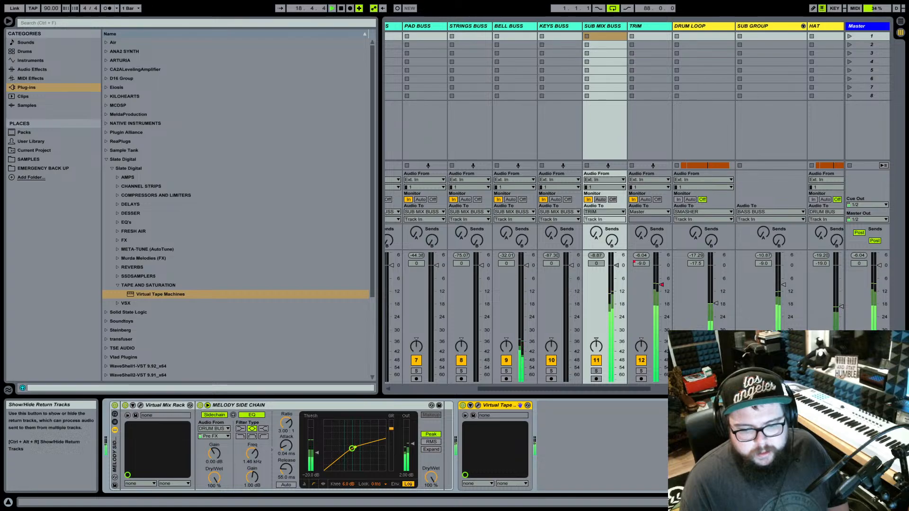
pyautogui.click(901, 356)
pyautogui.click(845, 144)
pyautogui.hscroll(2, 845, 144)
pyautogui.hscroll(4, 845, 143)
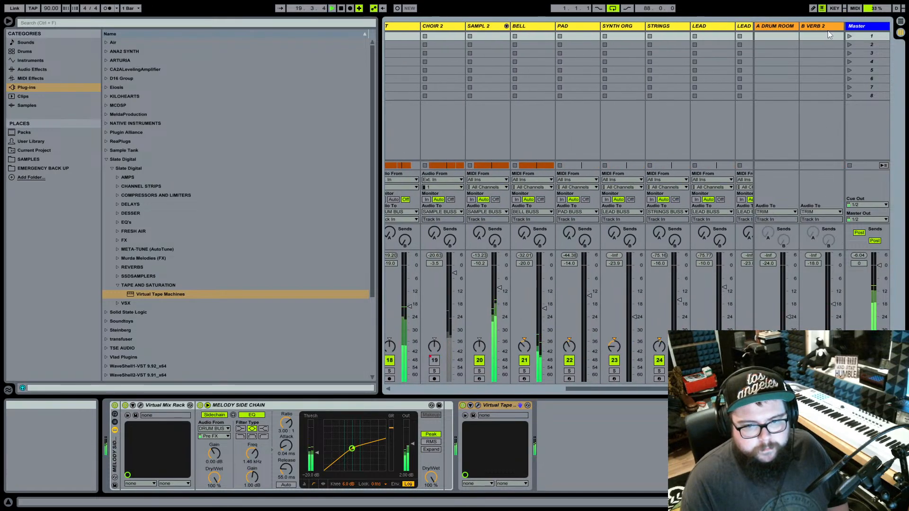
pyautogui.click(784, 25)
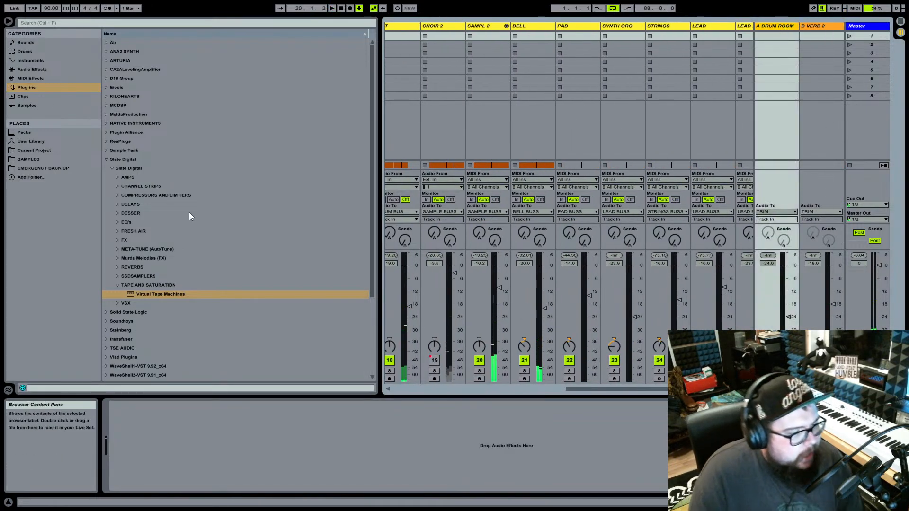
pyautogui.press('space')
pyautogui.click(118, 268)
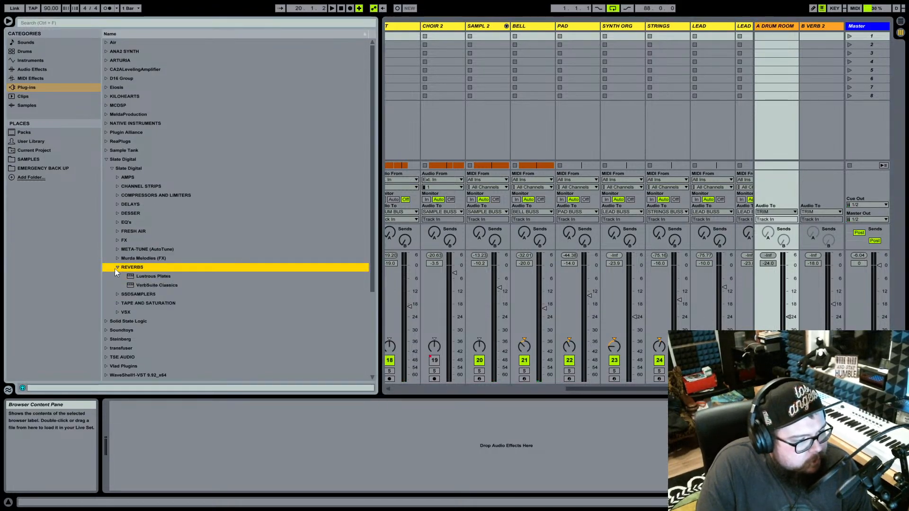
pyautogui.click(155, 286)
pyautogui.click(157, 278)
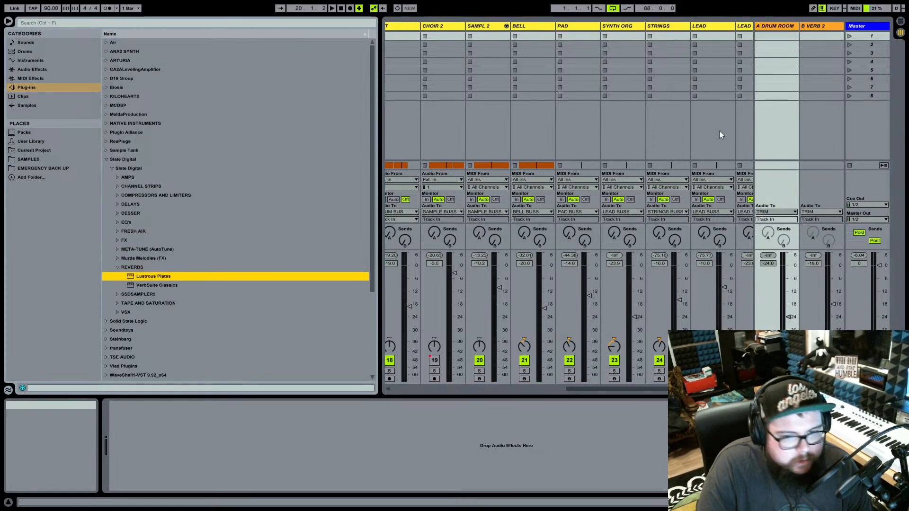
pyautogui.click(784, 27)
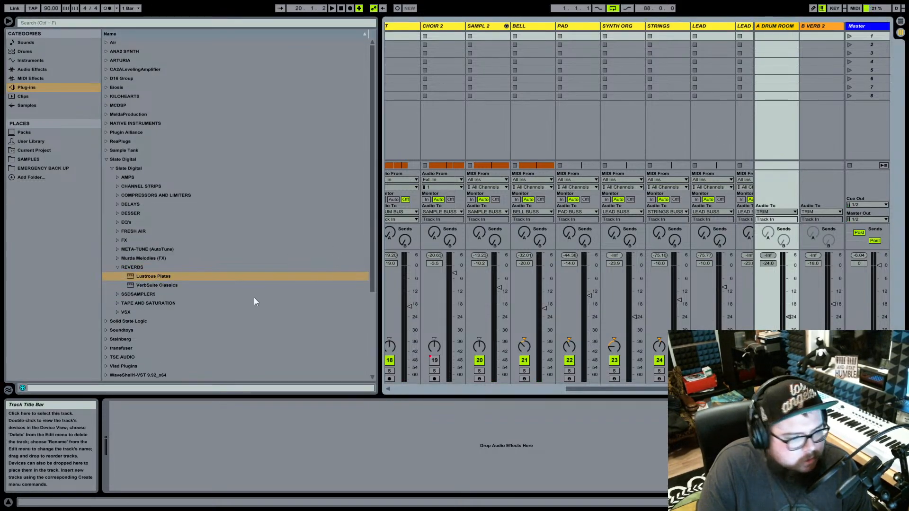
pyautogui.click(142, 285)
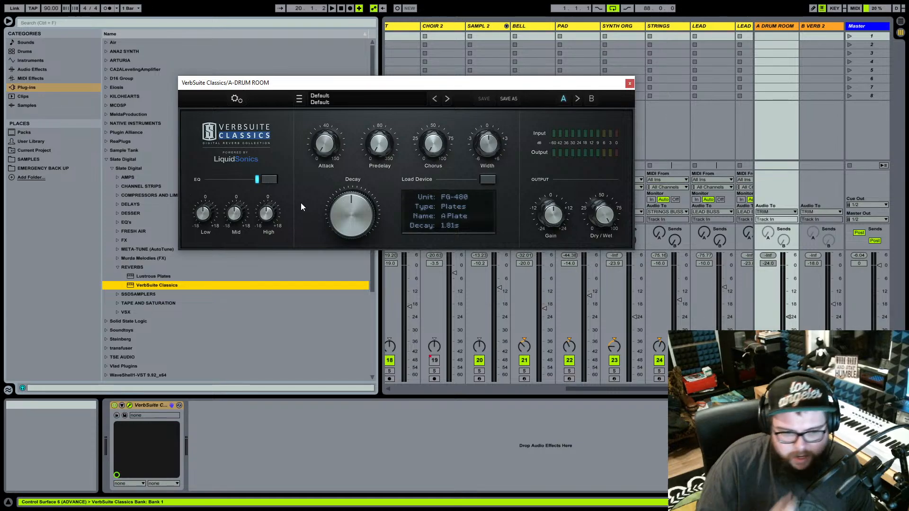
# Load the FG-6000 Conga Lounge device in VerbSuite Classics and move the plug-in window clear of the mixer.
pyautogui.click(487, 179)
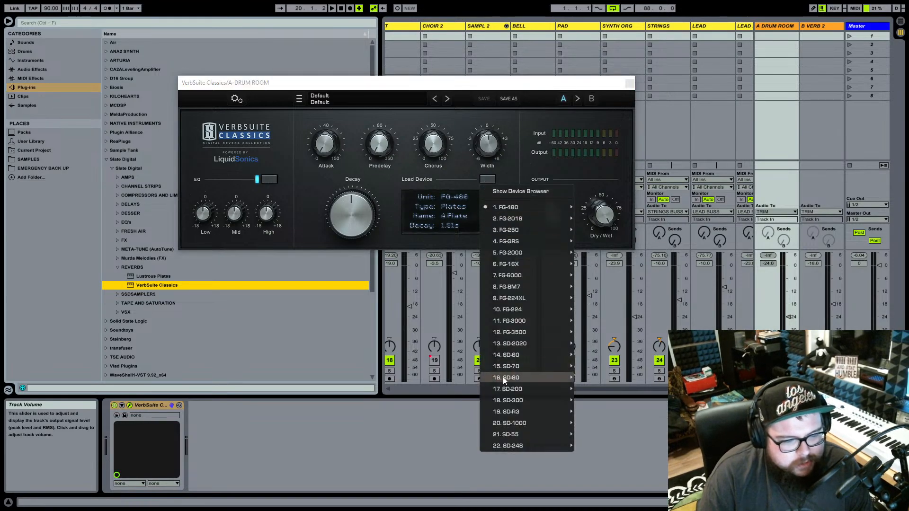
pyautogui.moveTo(523, 324)
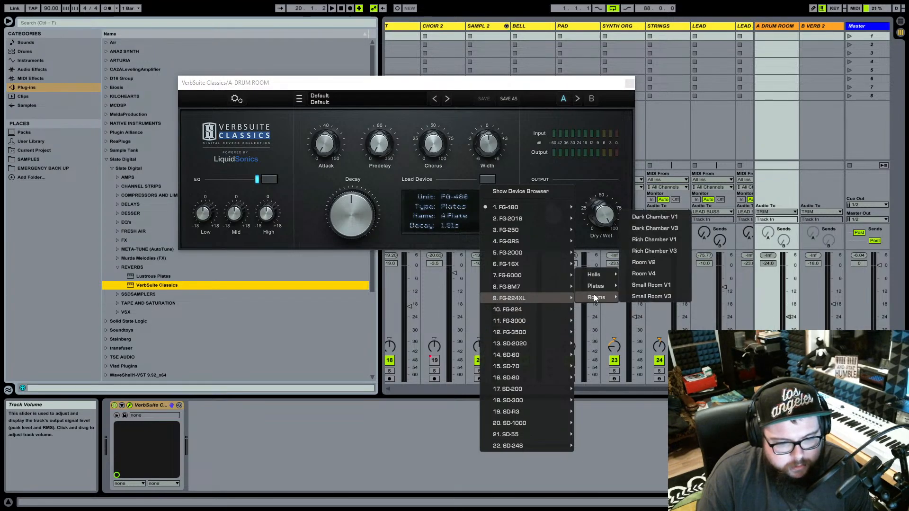
pyautogui.moveTo(534, 275)
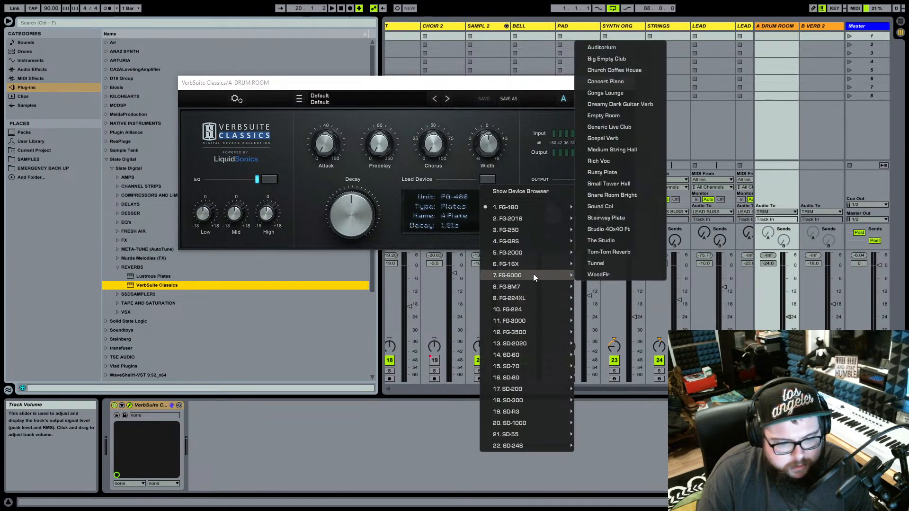
pyautogui.click(608, 94)
pyautogui.moveTo(526, 83); pyautogui.dragTo(528, 338)
# Raise the DRUM BUS's send to A DRUM ROOM to about -15.6 dB and play from the first verse at bar 9.
pyautogui.hscroll(-10, 549, 285)
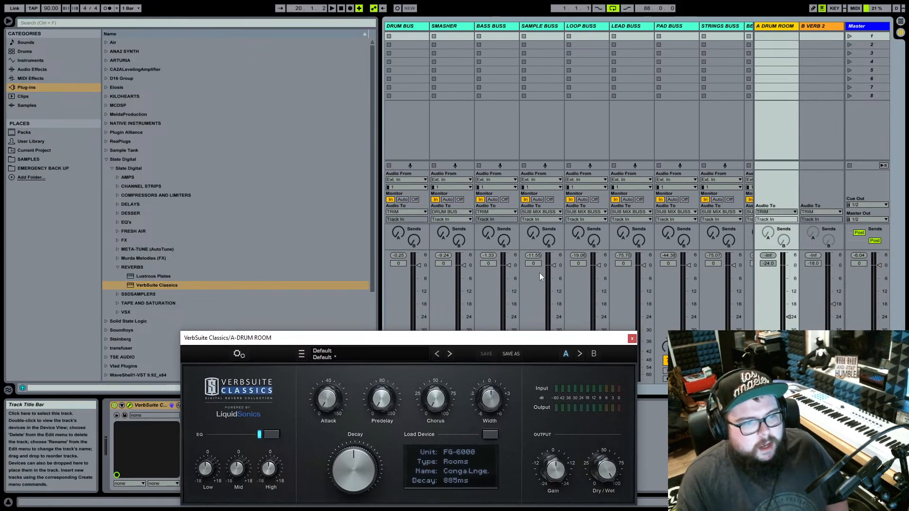
pyautogui.moveTo(398, 233); pyautogui.dragTo(399, 197)
pyautogui.press('space')
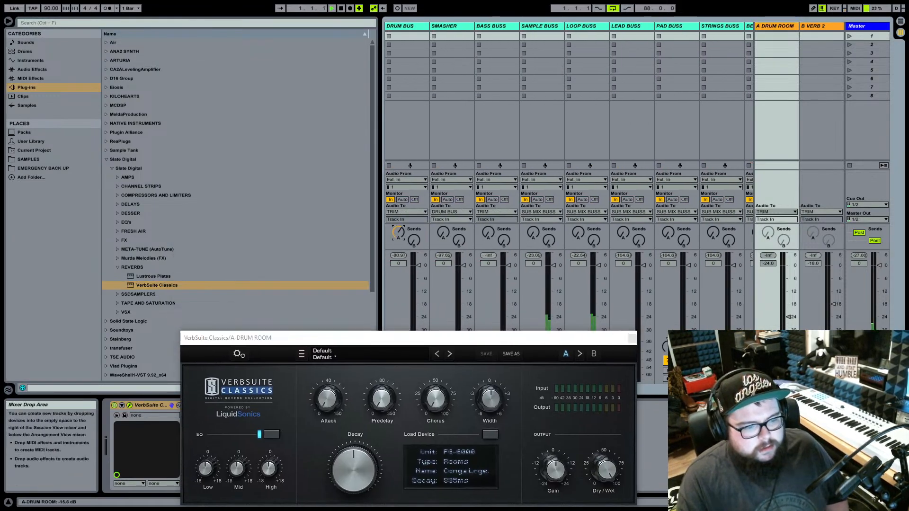
pyautogui.press('Tab')
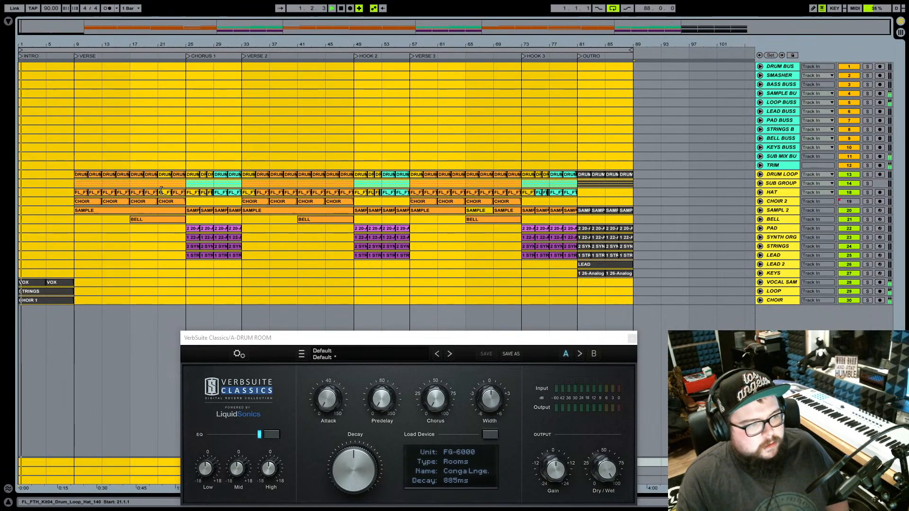
pyautogui.click(79, 173)
pyautogui.press('Tab')
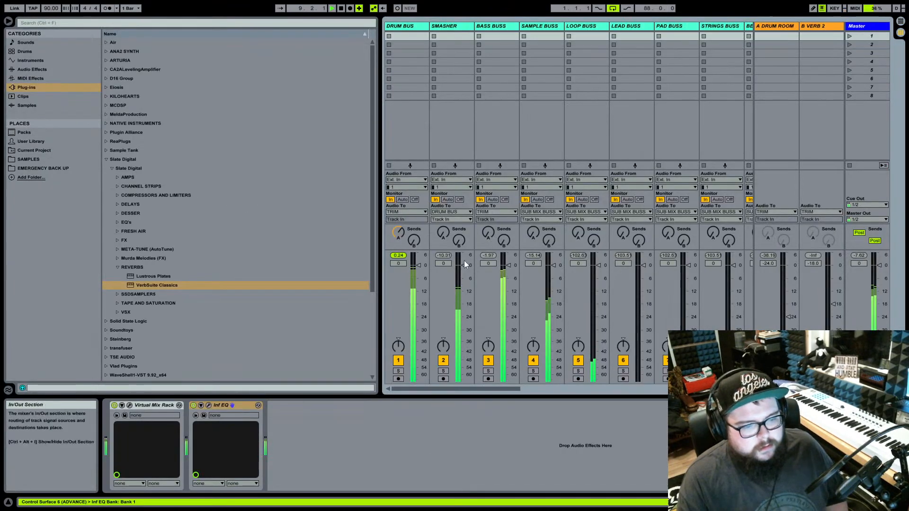
# With DRUM BUS soloed, raise the A DRUM ROOM return's volume to -12 dB and the bus's send to about -11.4 dB.
pyautogui.click(397, 370)
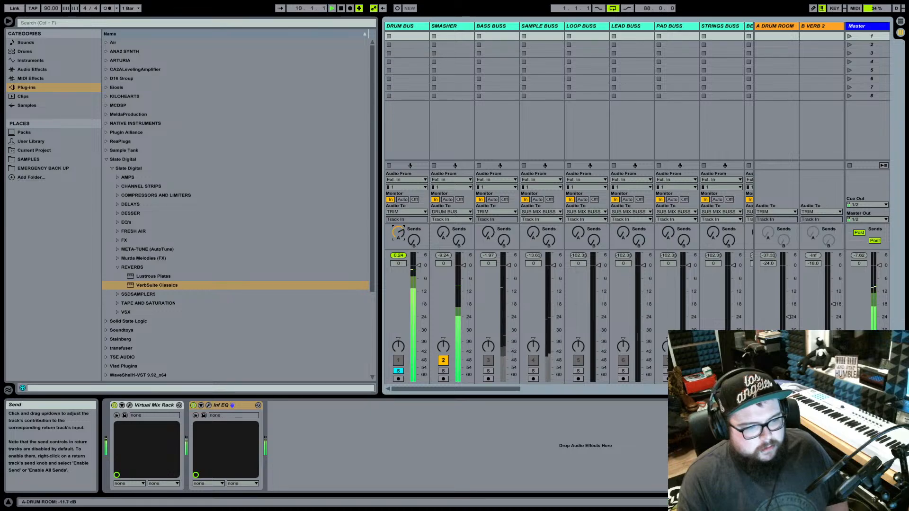
pyautogui.moveTo(788, 317); pyautogui.dragTo(788, 297)
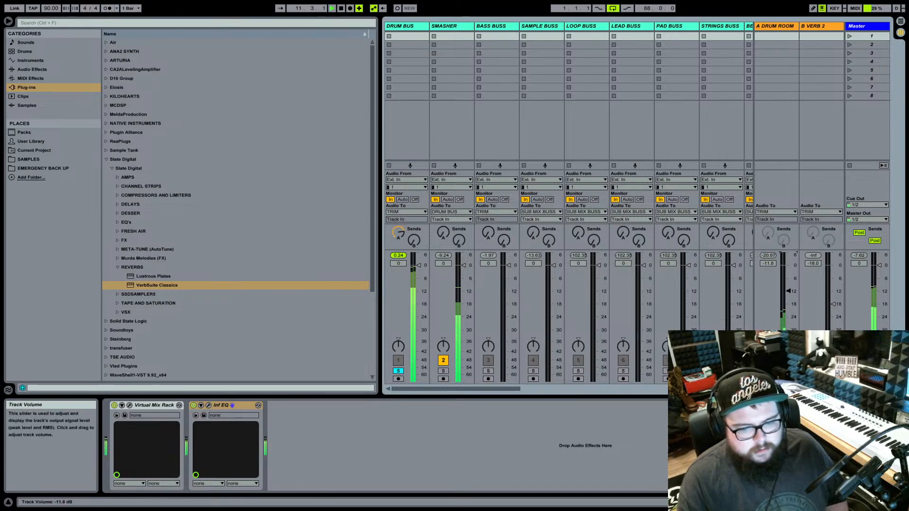
pyautogui.moveTo(398, 233); pyautogui.dragTo(398, 225)
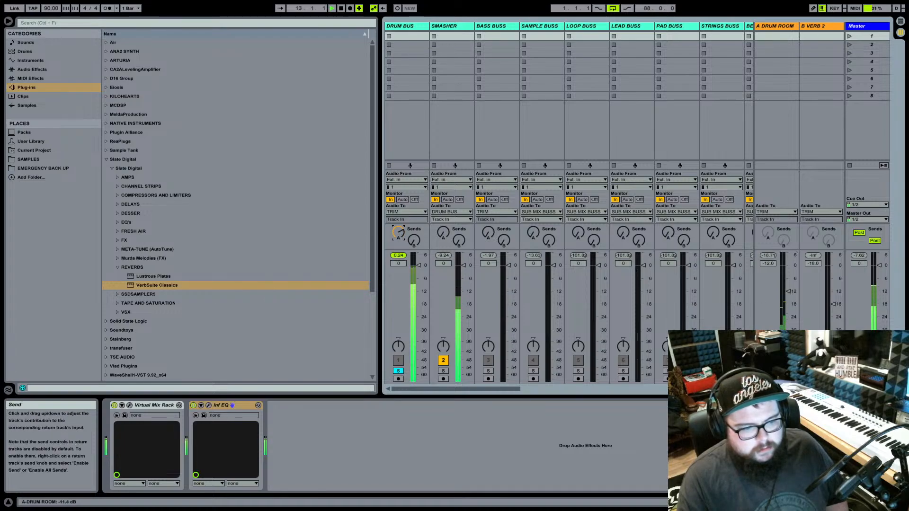
# Unsolo the DRUM BUS, fine-tune its A DRUM ROOM send against the full mix, and stop playback.
pyautogui.click(399, 371)
pyautogui.moveTo(399, 234); pyautogui.dragTo(400, 231)
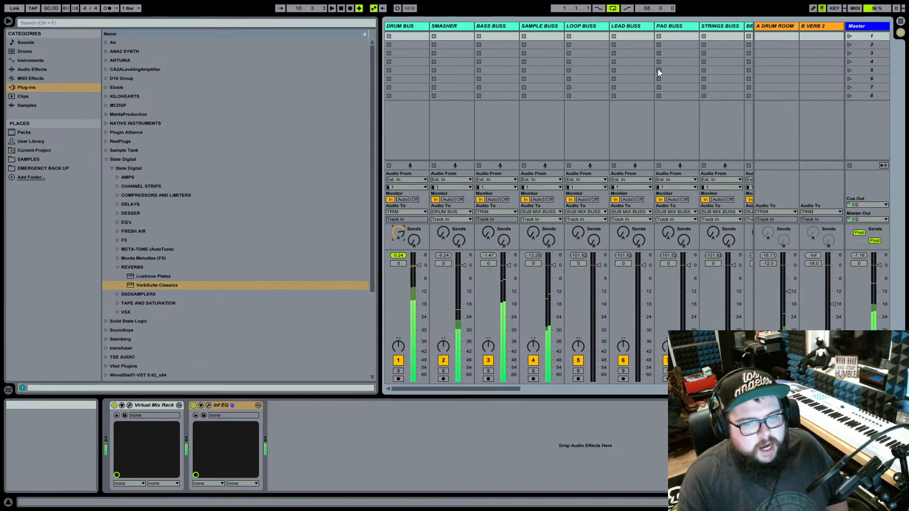
pyautogui.press('space')
# Add the Murda Melodies effect to the DRUM LOOP track and load its DRUMS (FLASH STEP) user preset.
pyautogui.hscroll(1, 537, 96)
pyautogui.hscroll(-1, 537, 96)
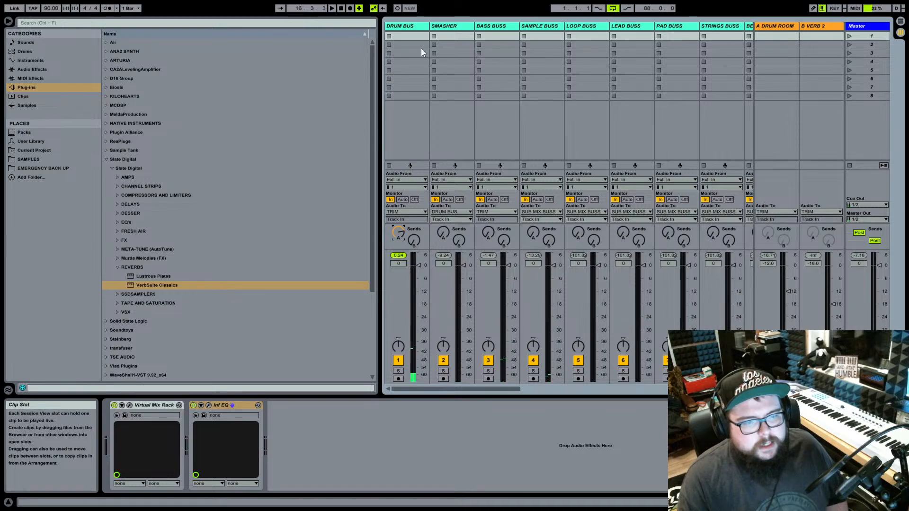
pyautogui.click(404, 28)
pyautogui.hscroll(4, 642, 82)
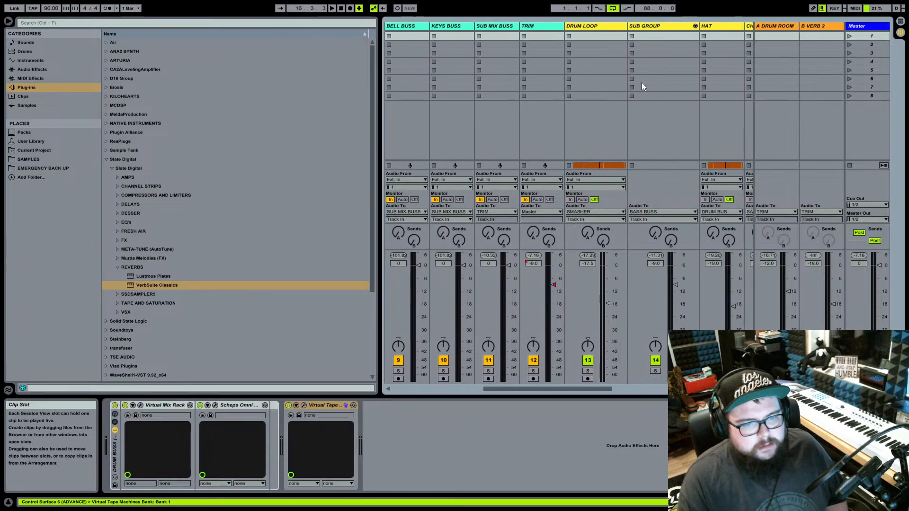
pyautogui.click(594, 28)
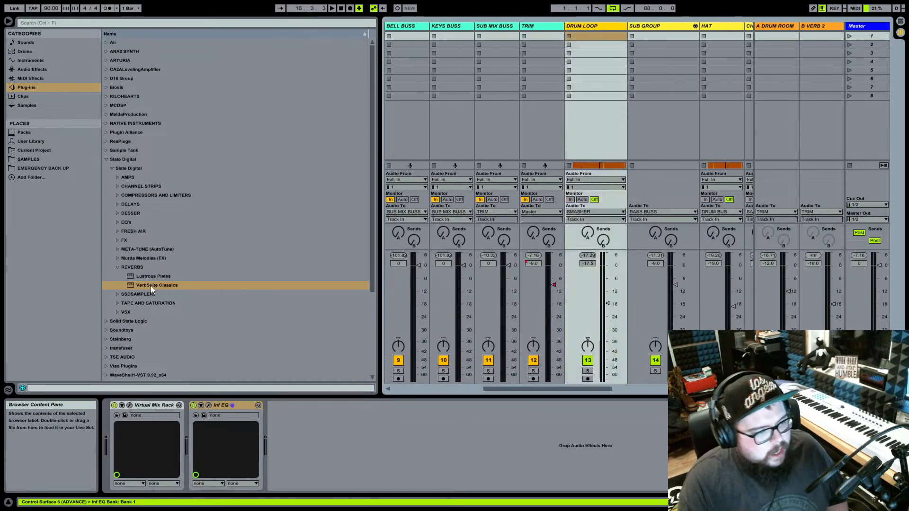
pyautogui.click(141, 259)
pyautogui.doubleClick(174, 267)
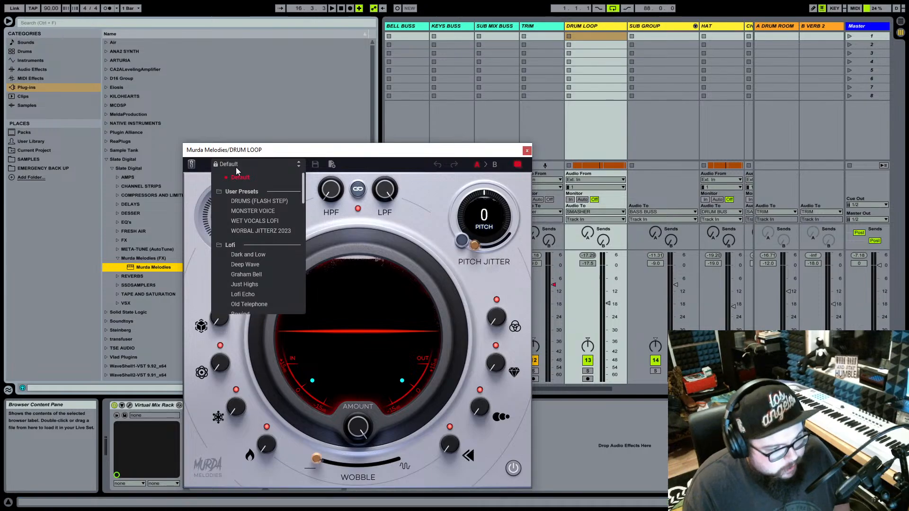
pyautogui.click(279, 202)
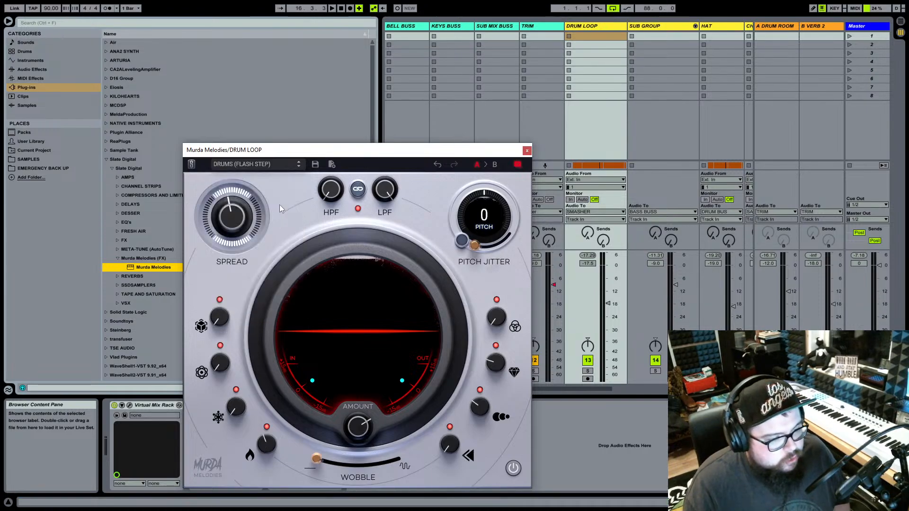
# Audition the Murda Melodies effect on the soloed DRUM LOOP from bar 9, and return to the full mix.
pyautogui.moveTo(286, 149); pyautogui.dragTo(278, 43)
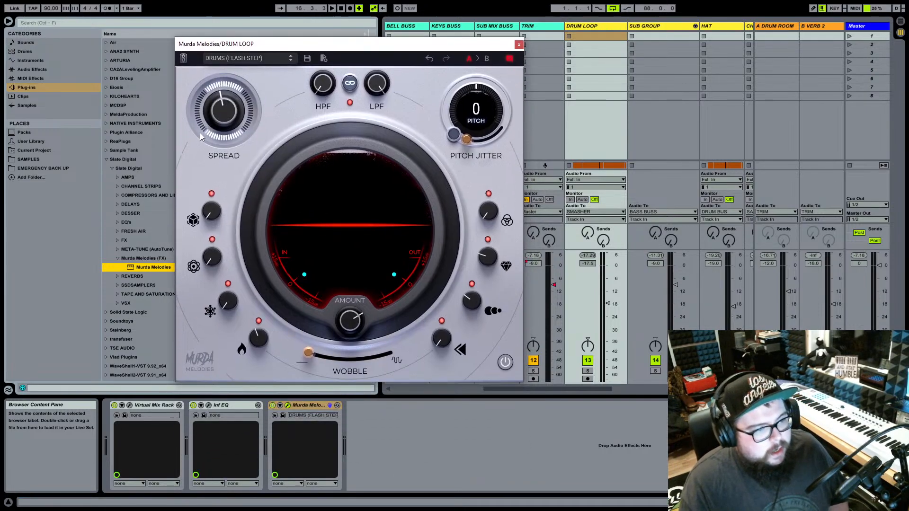
pyautogui.moveTo(226, 118)
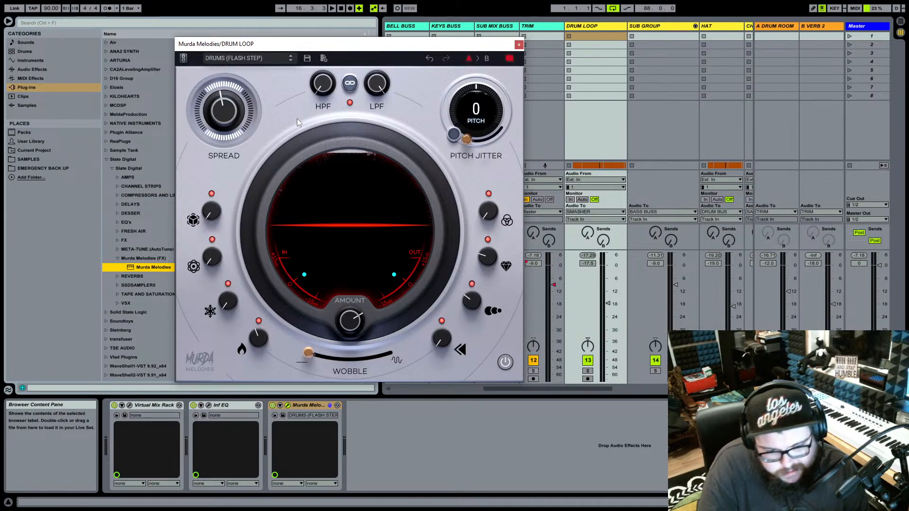
pyautogui.click(588, 371)
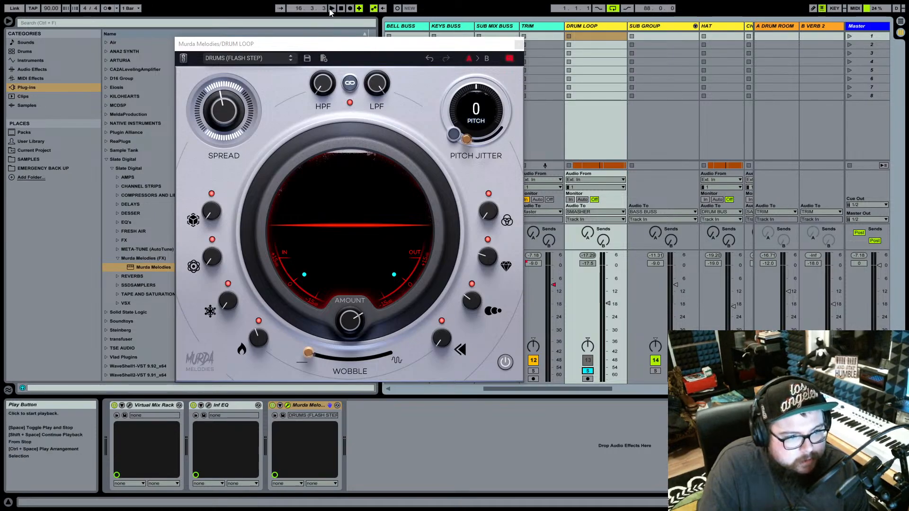
pyautogui.press('space')
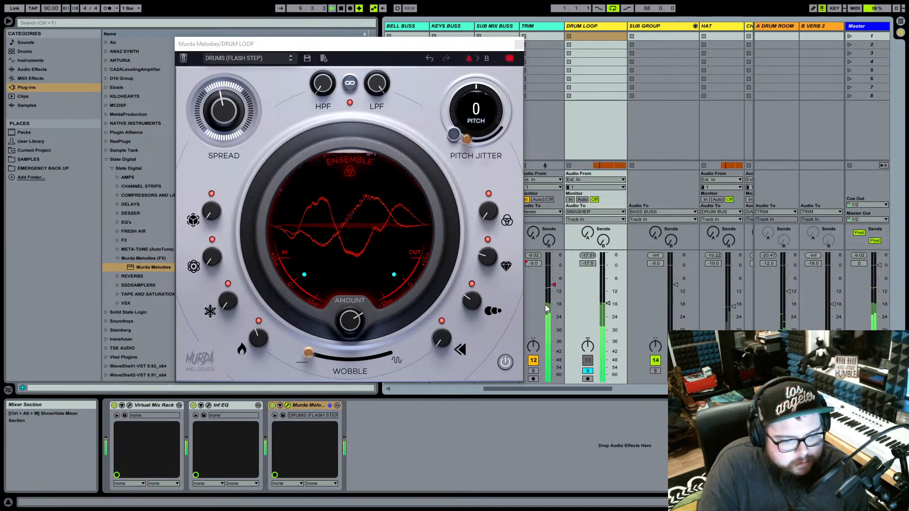
pyautogui.click(586, 370)
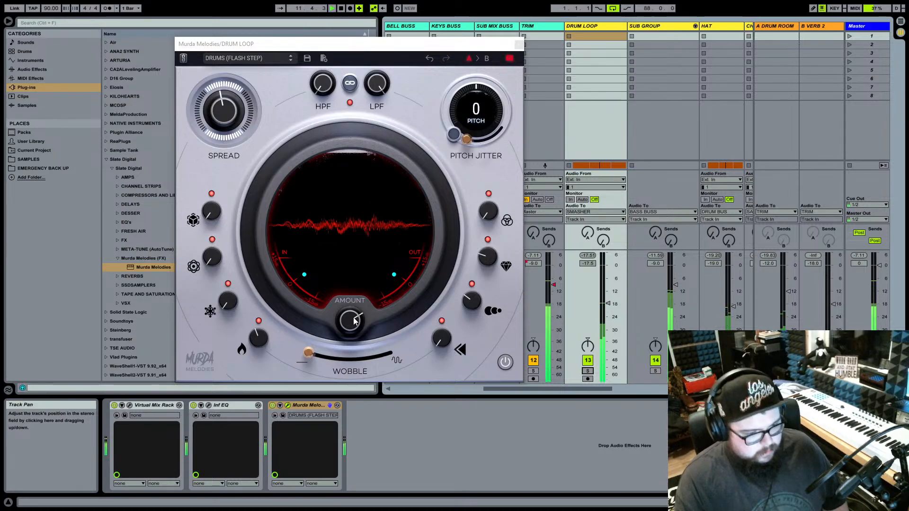
# Set the DRUM LOOP's Murda Melodies Spread to 20% and compare the effect bypassed and active in the full mix.
pyautogui.moveTo(354, 318)
pyautogui.moveTo(226, 113); pyautogui.dragTo(229, 175)
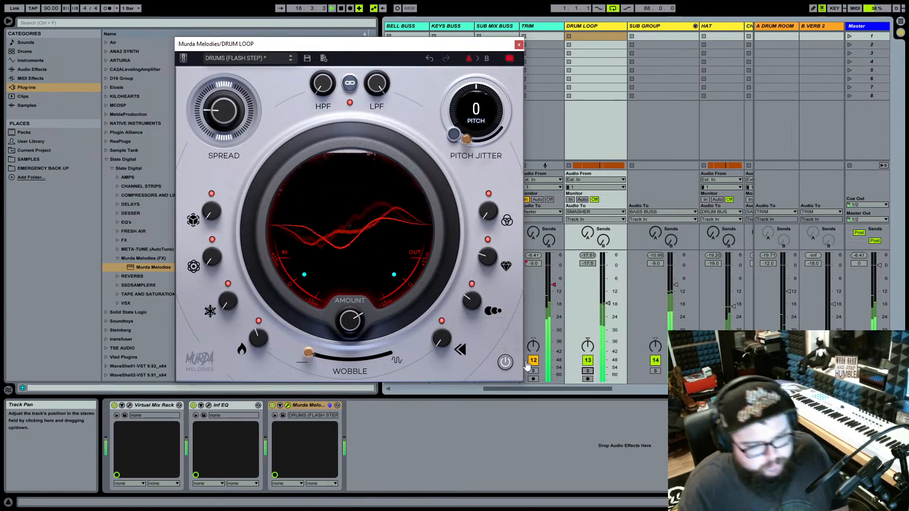
pyautogui.click(506, 363)
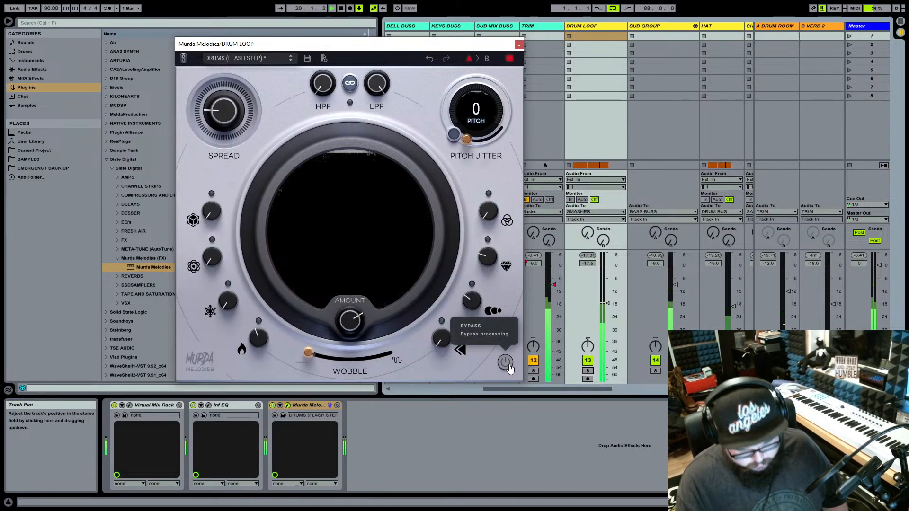
pyautogui.click(506, 364)
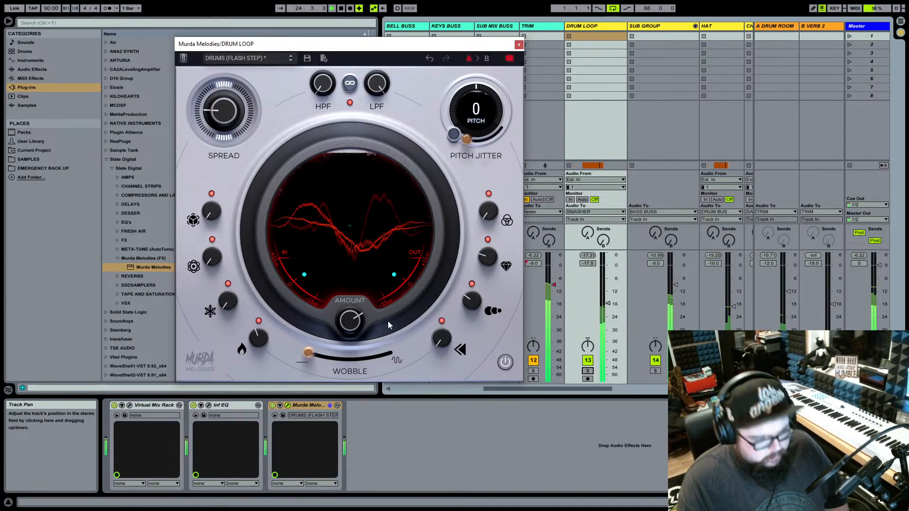
pyautogui.moveTo(355, 318)
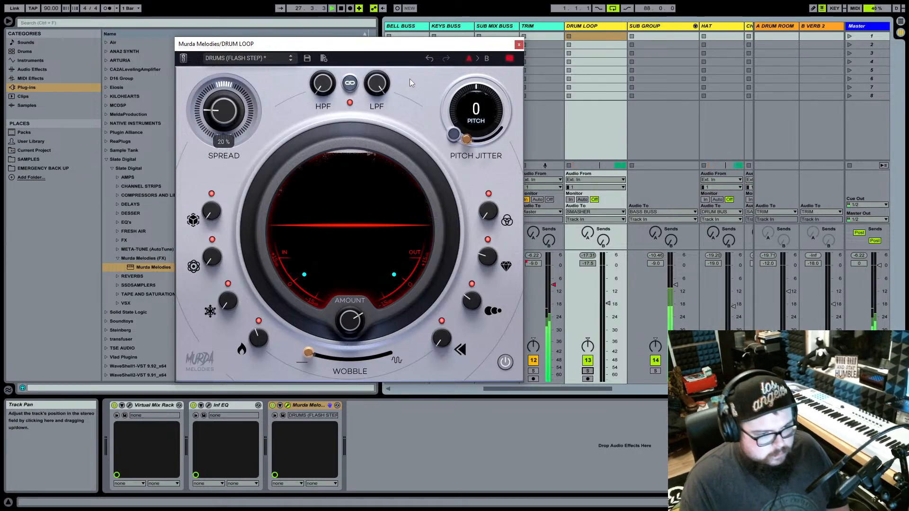
pyautogui.click(506, 363)
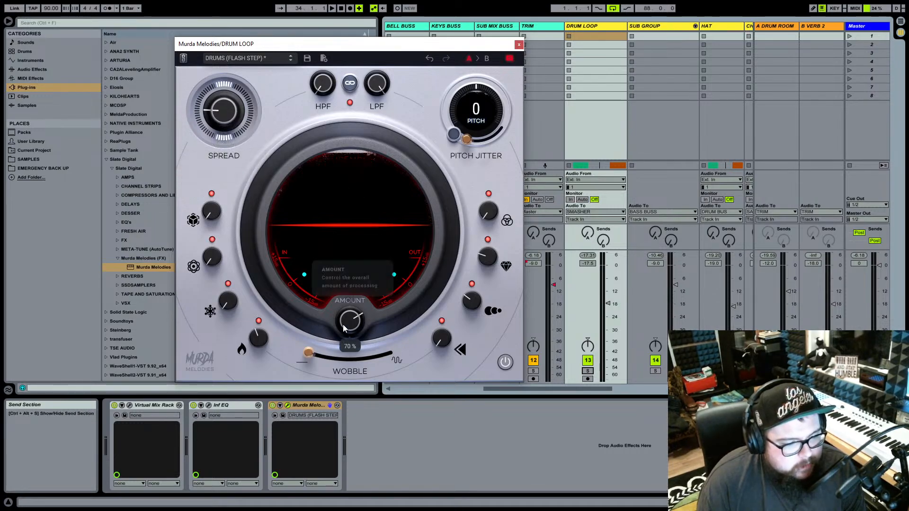
# Review the Murda Melodies effect's Rhythm, Clarity, Ensemble and Amount settings, and close its window.
pyautogui.moveTo(258, 341)
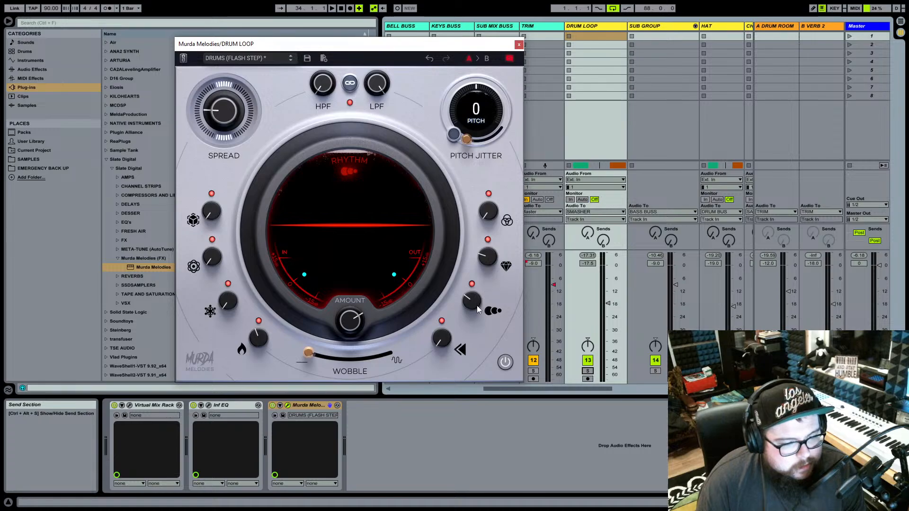
pyautogui.moveTo(473, 307)
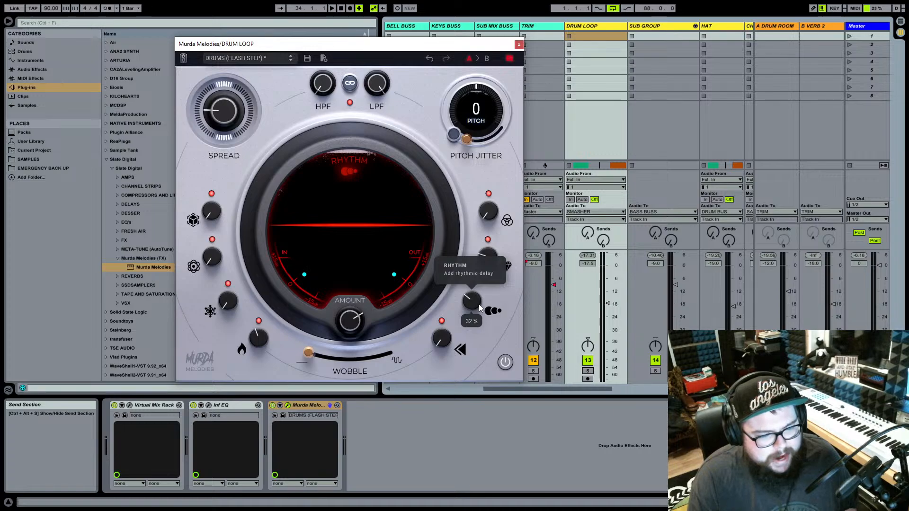
pyautogui.moveTo(489, 261)
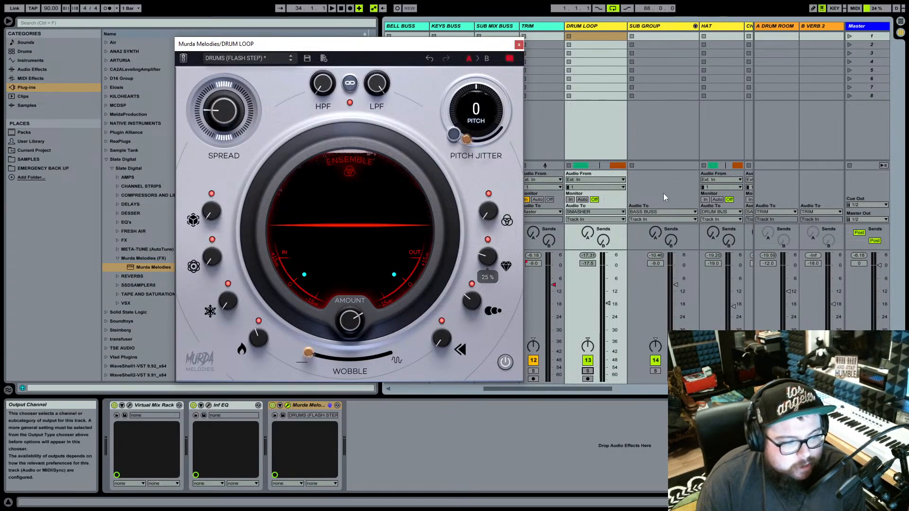
pyautogui.moveTo(351, 318)
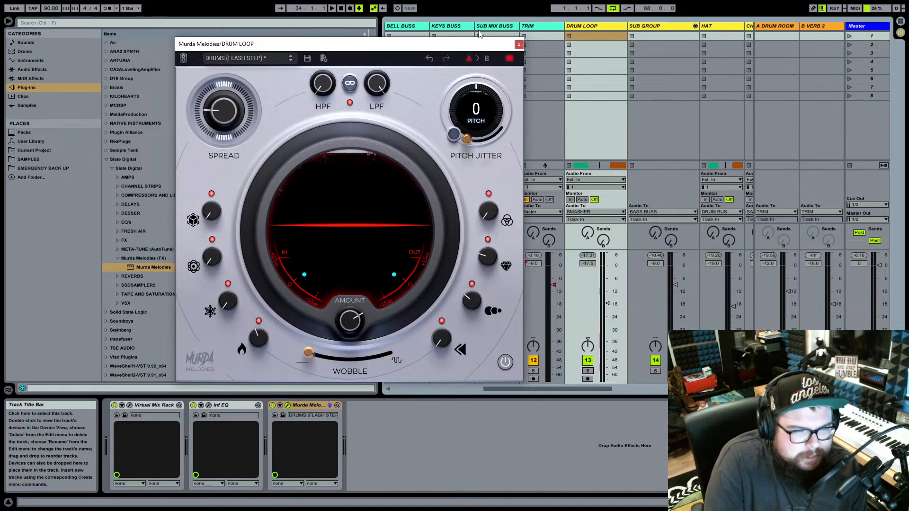
pyautogui.moveTo(436, 48); pyautogui.dragTo(462, 42)
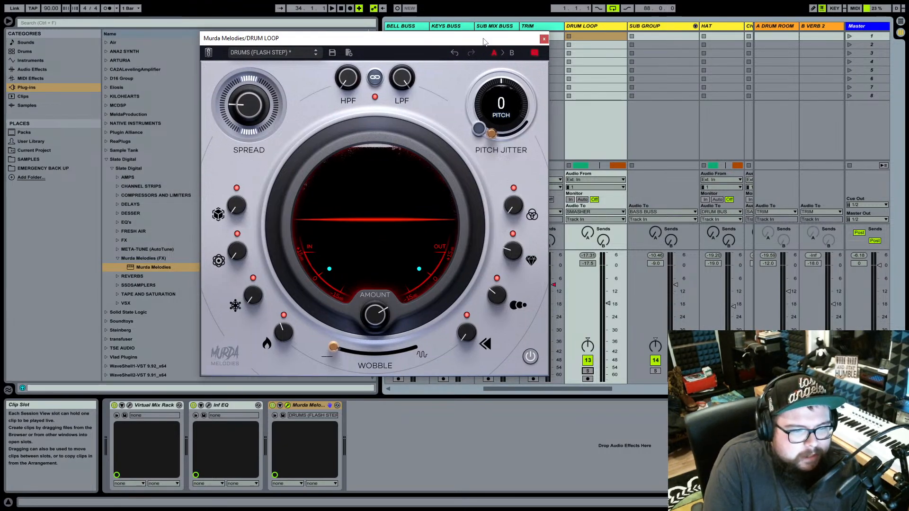
pyautogui.moveTo(484, 41); pyautogui.dragTo(507, 42)
pyautogui.moveTo(438, 41); pyautogui.dragTo(410, 83)
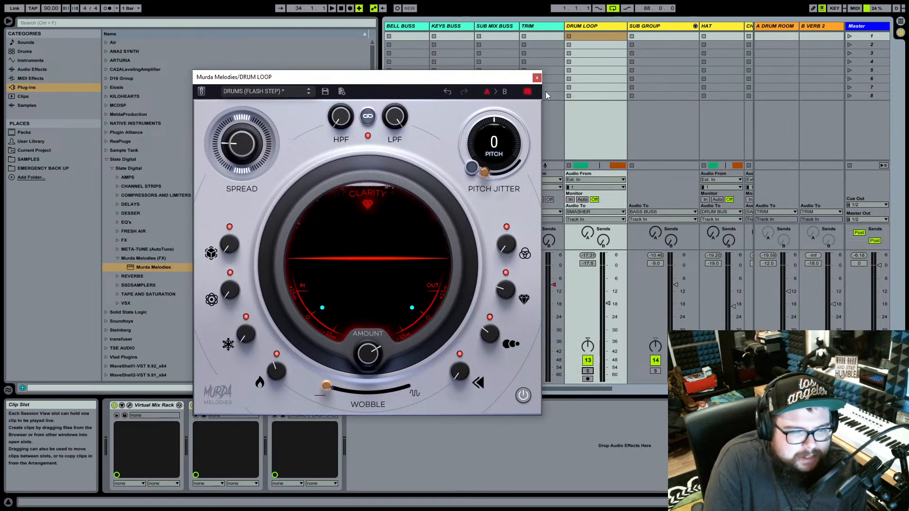
pyautogui.click(537, 77)
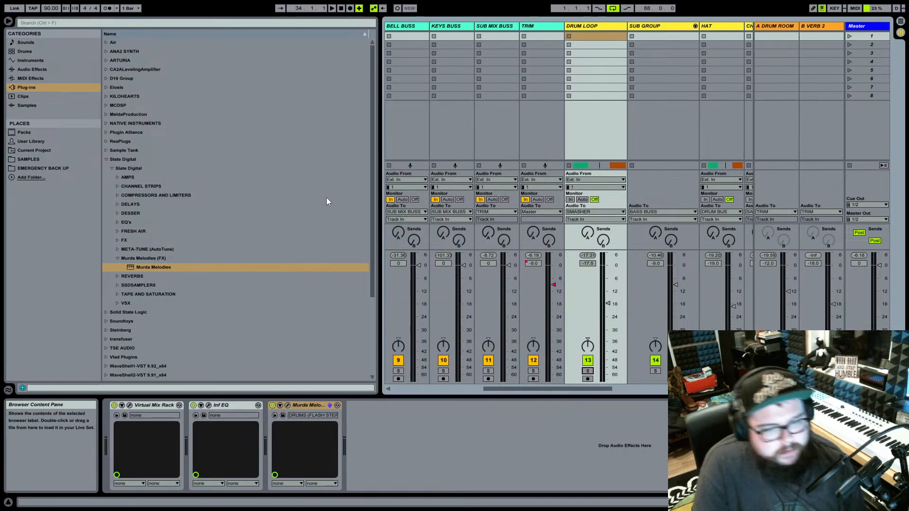
# Play the mix from bar 9 and look over the buses and tracks in the mixer.
pyautogui.press('space')
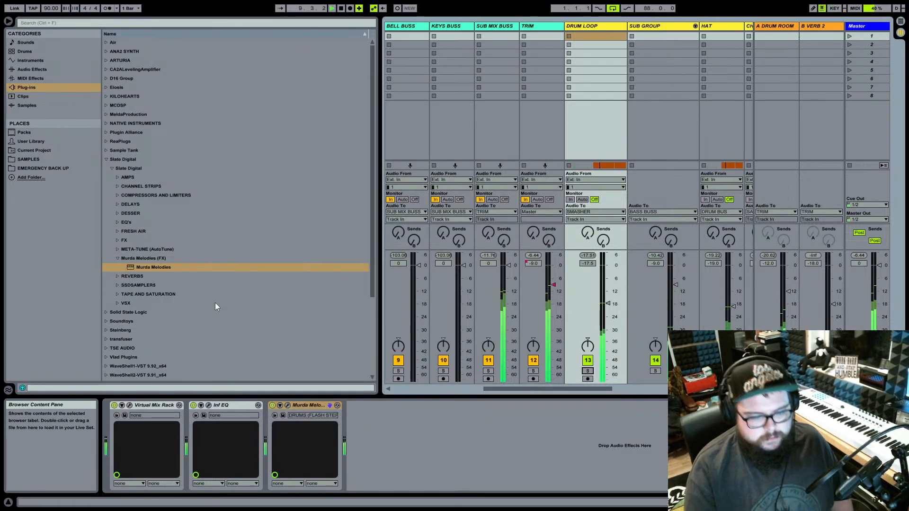
pyautogui.press('Tab')
pyautogui.press('Tab')
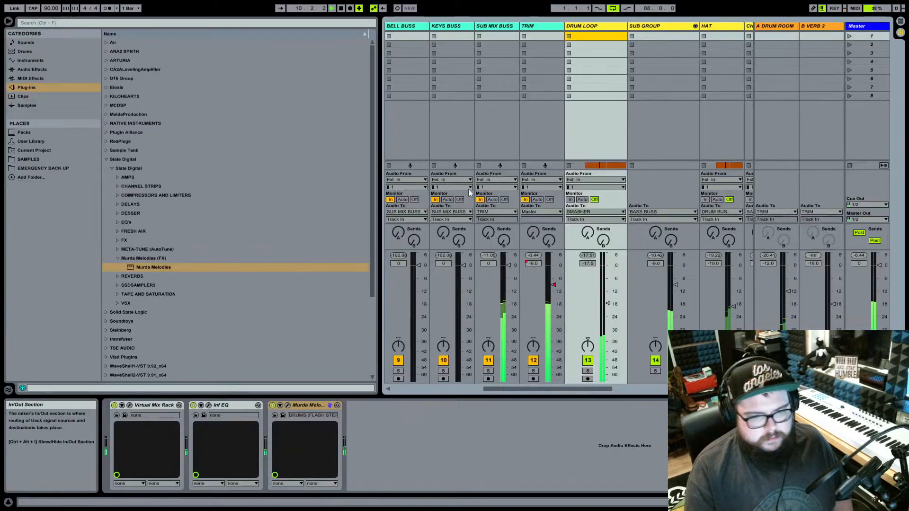
pyautogui.hscroll(-5, 558, 38)
pyautogui.hscroll(5, 558, 38)
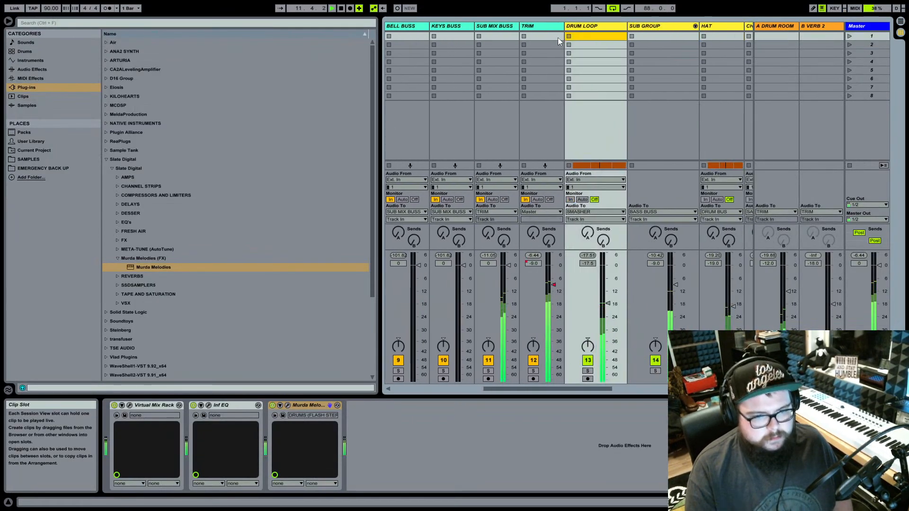
pyautogui.hscroll(-3, 558, 38)
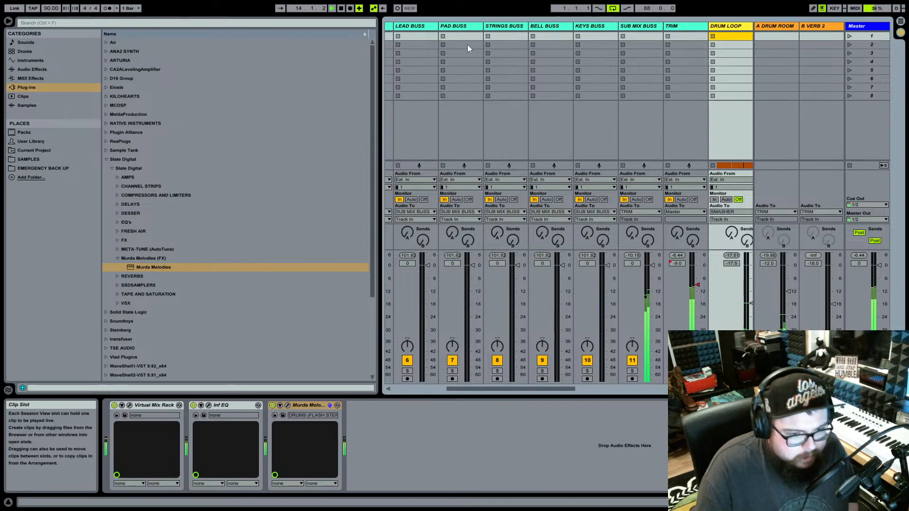
pyautogui.click(724, 25)
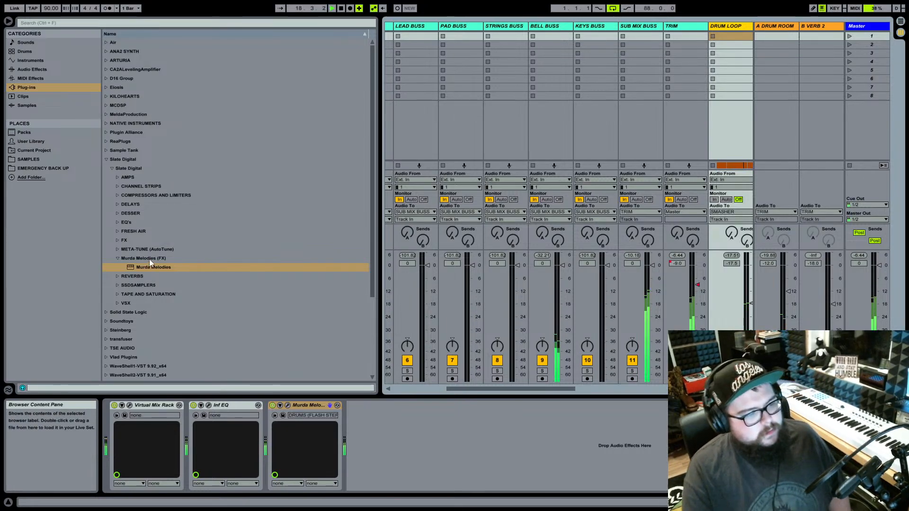
# Rename the VERB 2 return track to WIDE ASF.
pyautogui.hscroll(10, 587, 44)
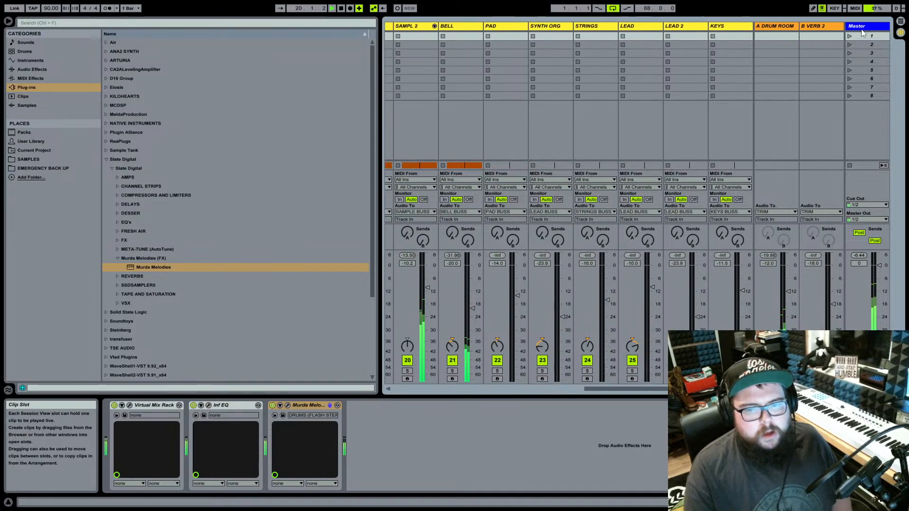
pyautogui.click(826, 29)
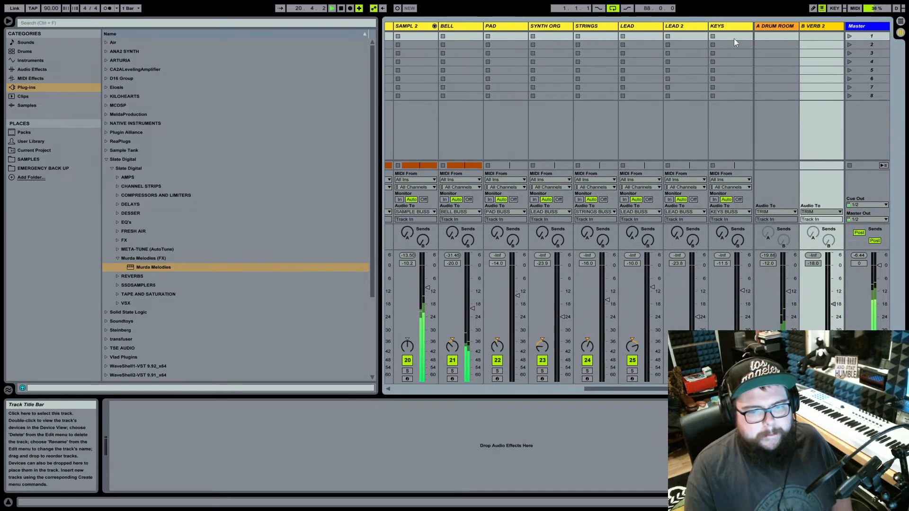
pyautogui.hotkey('ctrl', 'r')
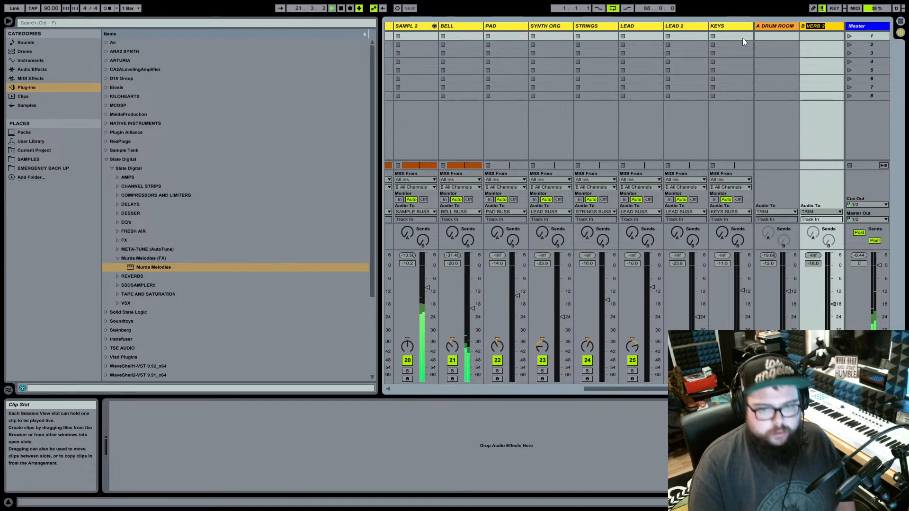
pyautogui.write('WIDE ASF')
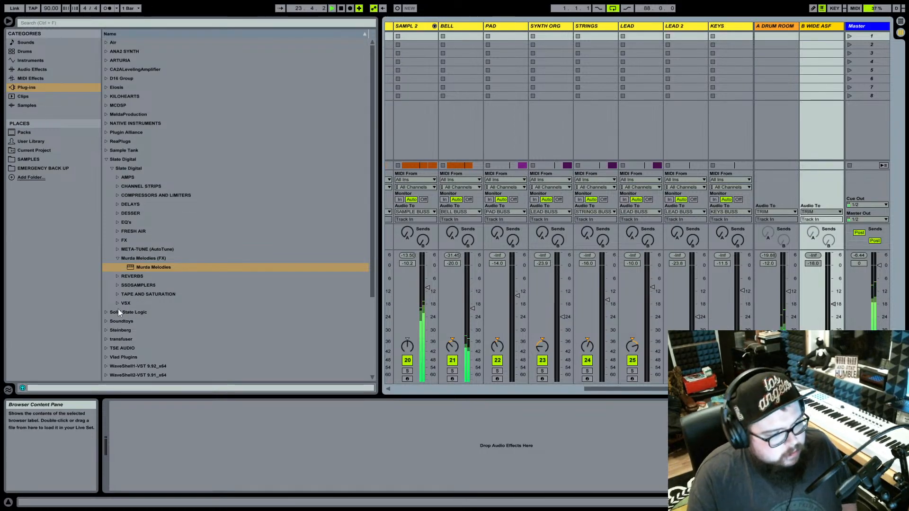
# Add Ozone Imager to the B WIDE ASF return, with Stereoize enabled at an amount of 20.0 and Width at 8.5.
pyautogui.click(107, 330)
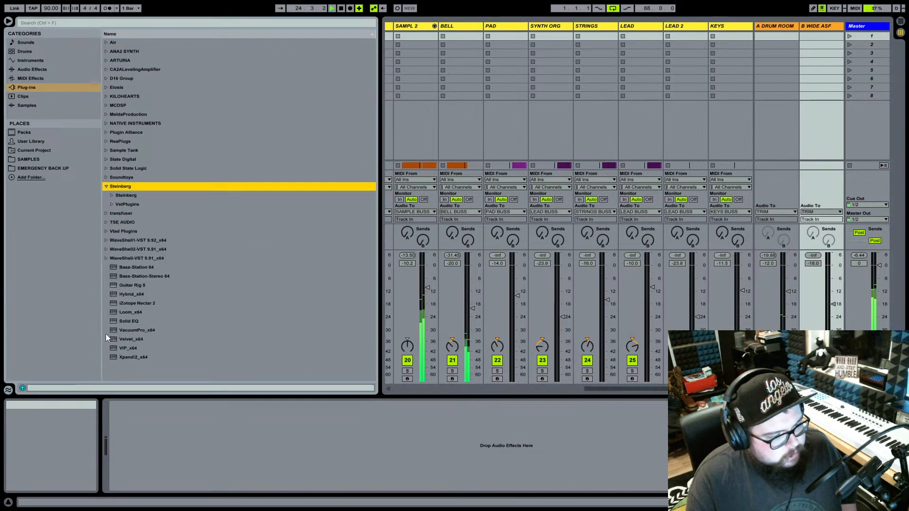
pyautogui.click(103, 204)
pyautogui.click(112, 204)
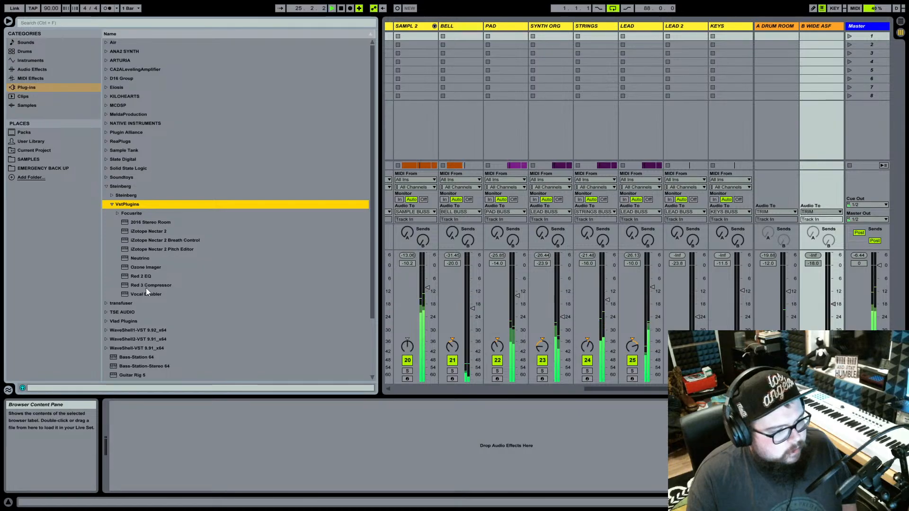
pyautogui.click(152, 267)
pyautogui.click(814, 26)
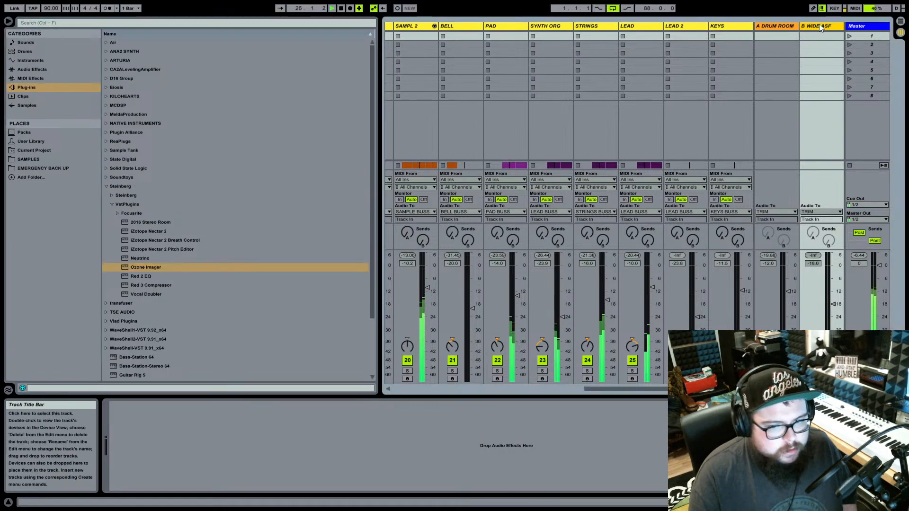
pyautogui.doubleClick(163, 269)
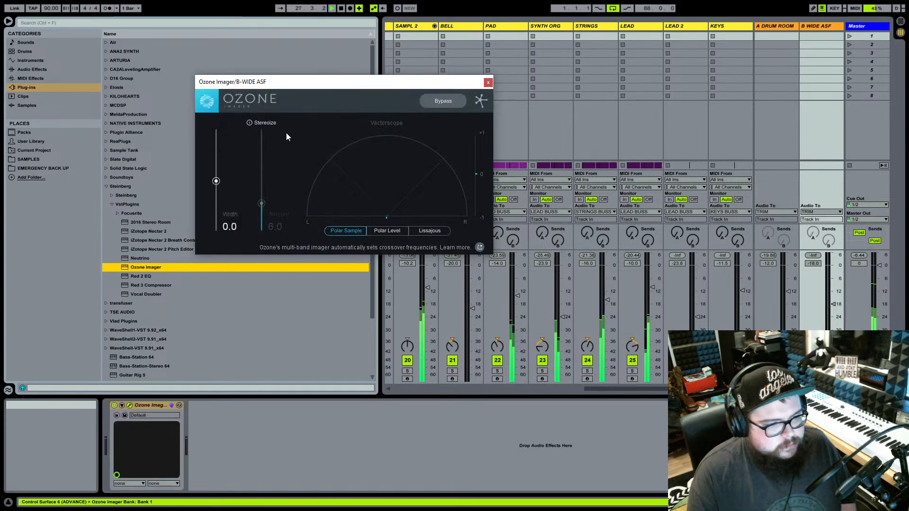
pyautogui.moveTo(259, 215); pyautogui.dragTo(303, 83)
pyautogui.moveTo(221, 180); pyautogui.dragTo(219, 179)
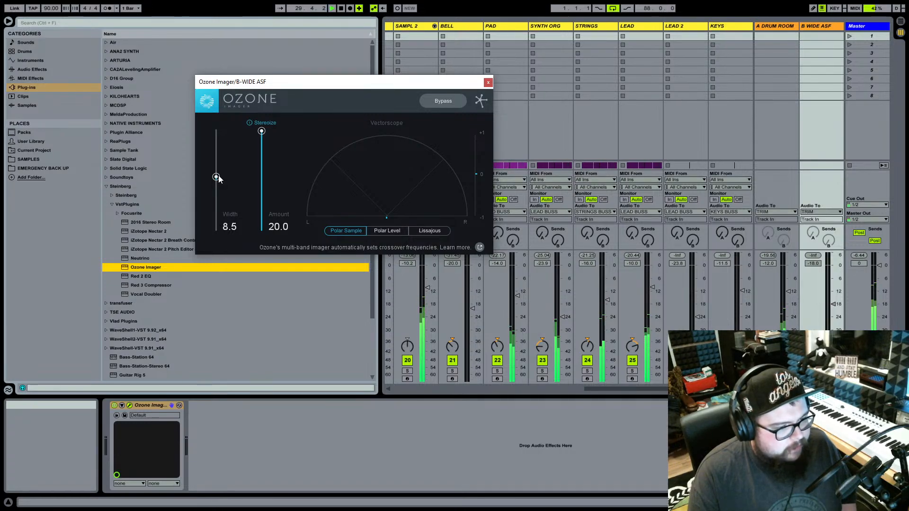
# Try the SUB MIX BUSS send to the B WIDE ASF return, and raise the return's volume to -1.3 dB.
pyautogui.click(652, 124)
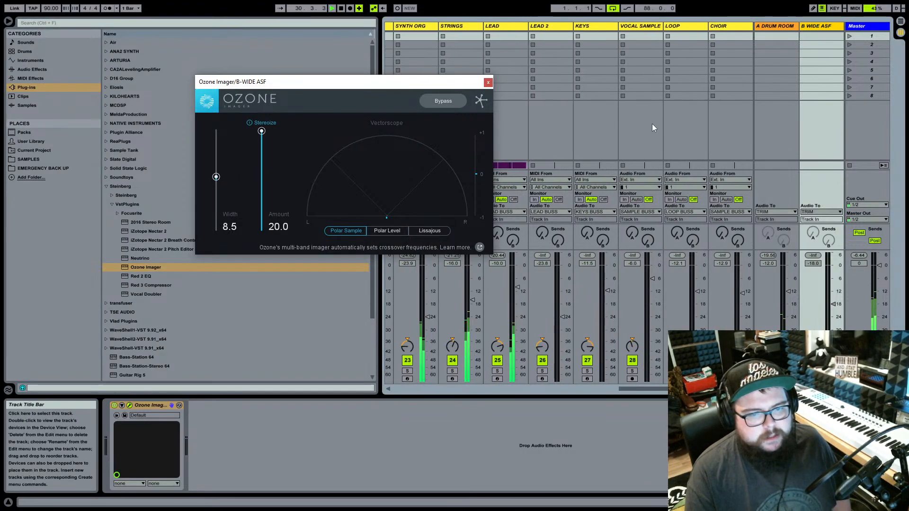
pyautogui.hscroll(-10, 652, 124)
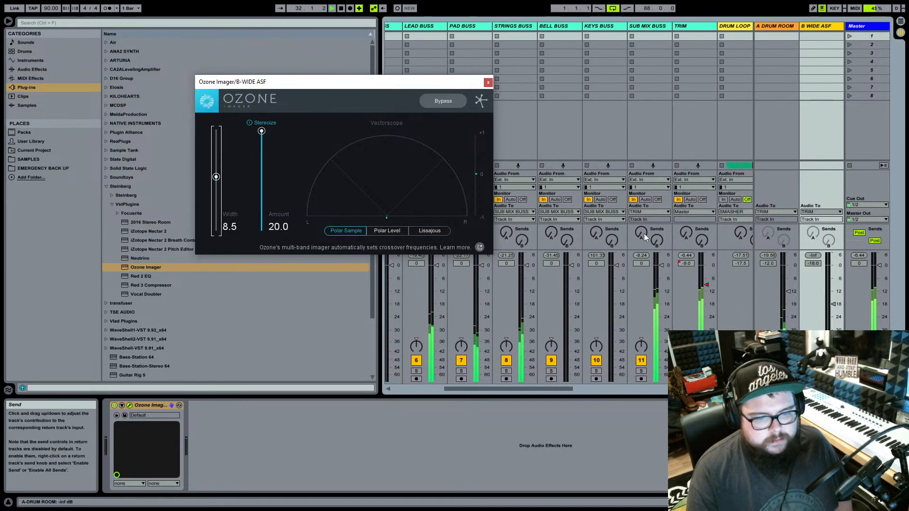
pyautogui.moveTo(657, 240); pyautogui.dragTo(656, 223)
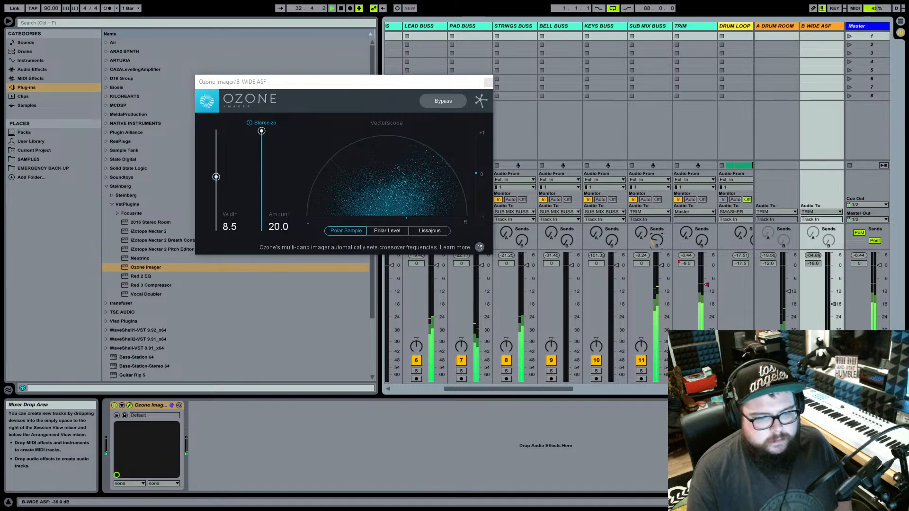
pyautogui.moveTo(653, 245); pyautogui.dragTo(652, 258)
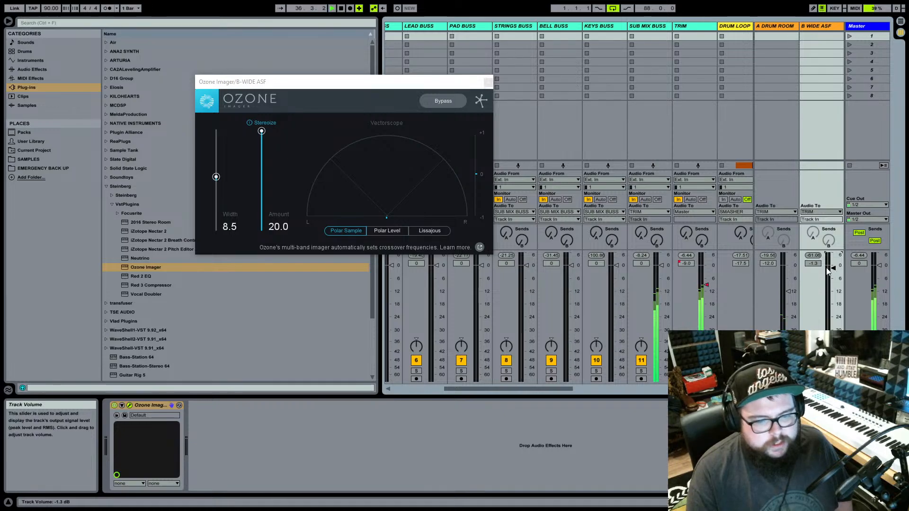
# Try the B WIDE ASF sends on SAMPLE BUSS, BELL BUSS and SUB MIX BUSS, with the Ozone Imager window moved clear of the mixer.
pyautogui.hscroll(-5, 584, 131)
pyautogui.moveTo(467, 90); pyautogui.dragTo(393, 40)
pyautogui.moveTo(547, 244); pyautogui.dragTo(547, 261)
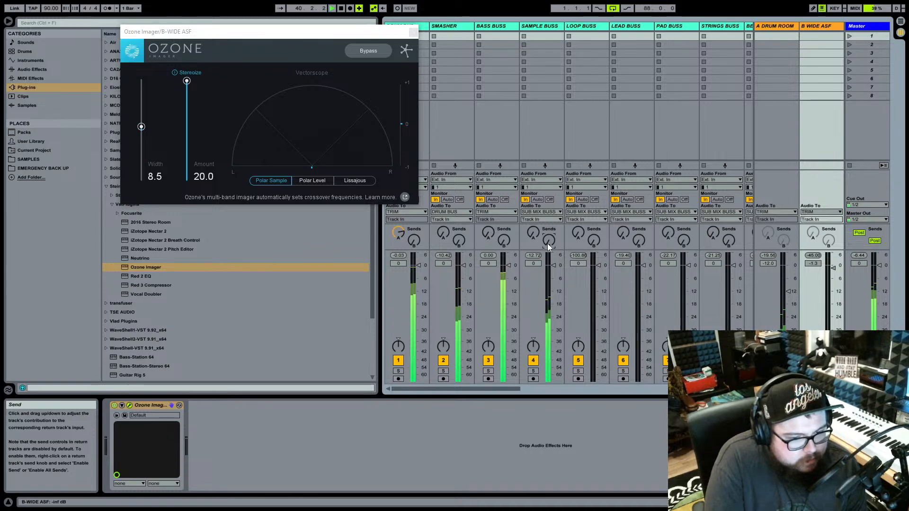
pyautogui.moveTo(504, 389); pyautogui.dragTo(554, 389)
pyautogui.moveTo(566, 241); pyautogui.dragTo(567, 215)
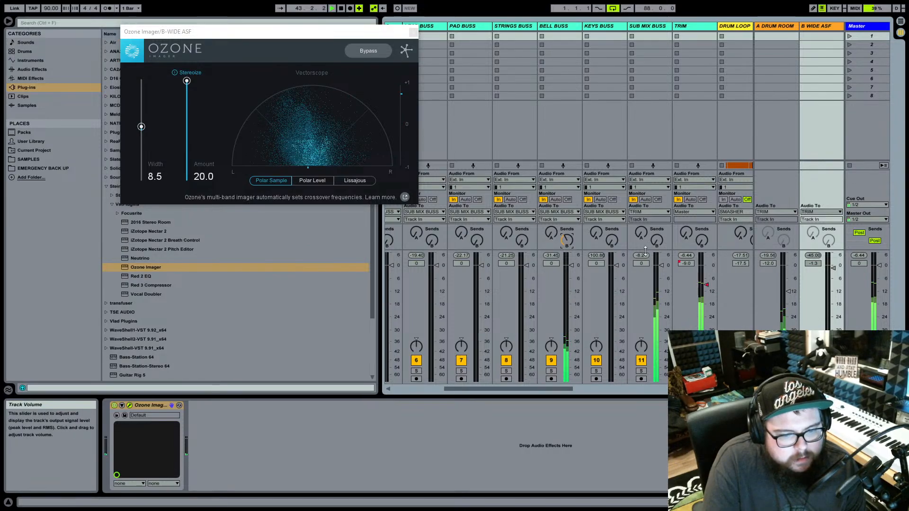
pyautogui.moveTo(657, 240); pyautogui.dragTo(657, 213)
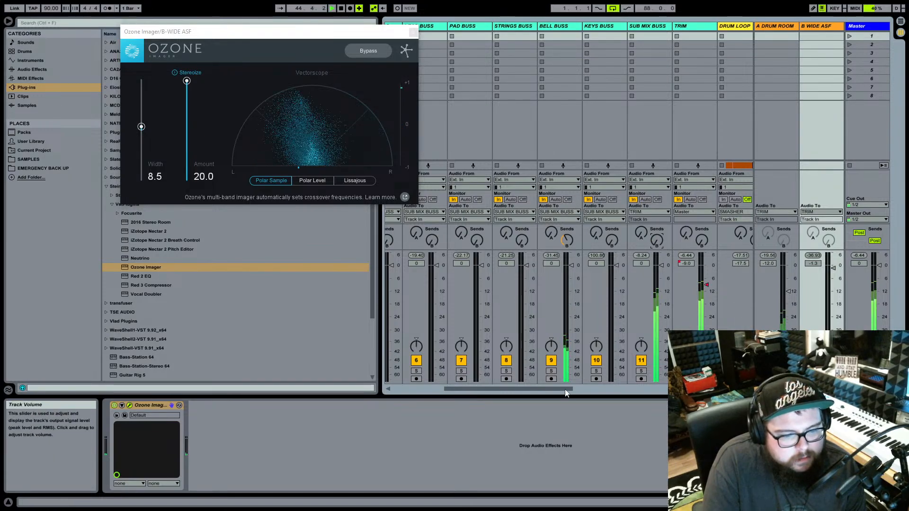
# Set the BELL track's volume to -10.5 dB.
pyautogui.moveTo(567, 387); pyautogui.dragTo(541, 387)
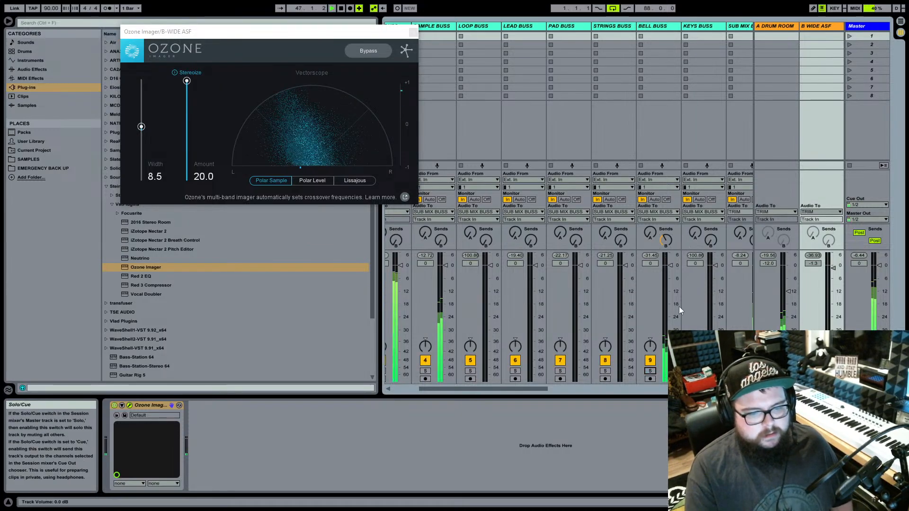
pyautogui.hscroll(4, 679, 308)
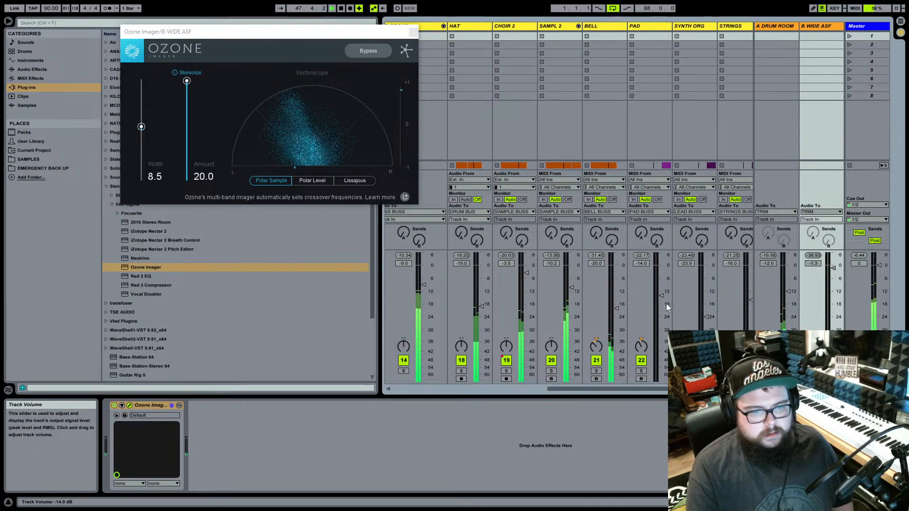
pyautogui.moveTo(615, 307); pyautogui.dragTo(617, 288)
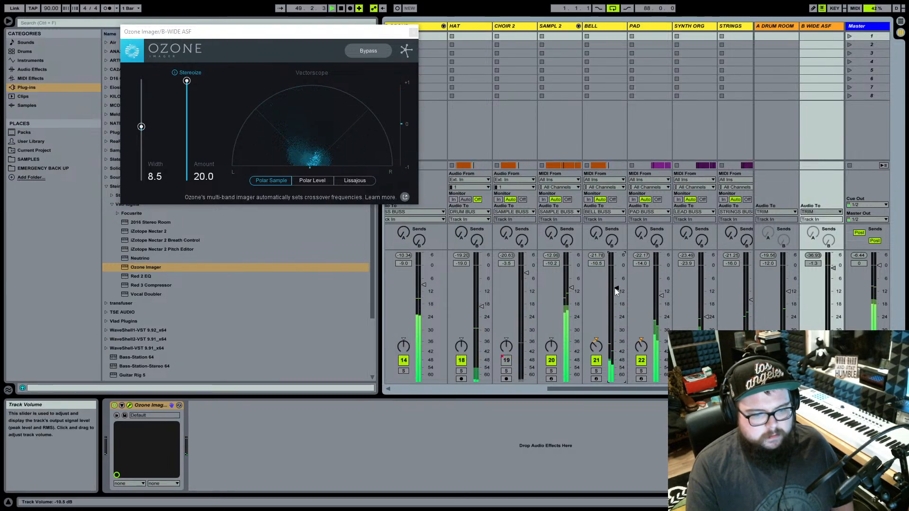
# Try the LEAD BUSS send to B WIDE ASF, and delete the B WIDE ASF return track.
pyautogui.hscroll(-4, 565, 273)
pyautogui.moveTo(566, 241)
pyautogui.mouseDown()
pyautogui.moveTo(567, 211)
pyautogui.moveTo(567, 241)
pyautogui.mouseUp()
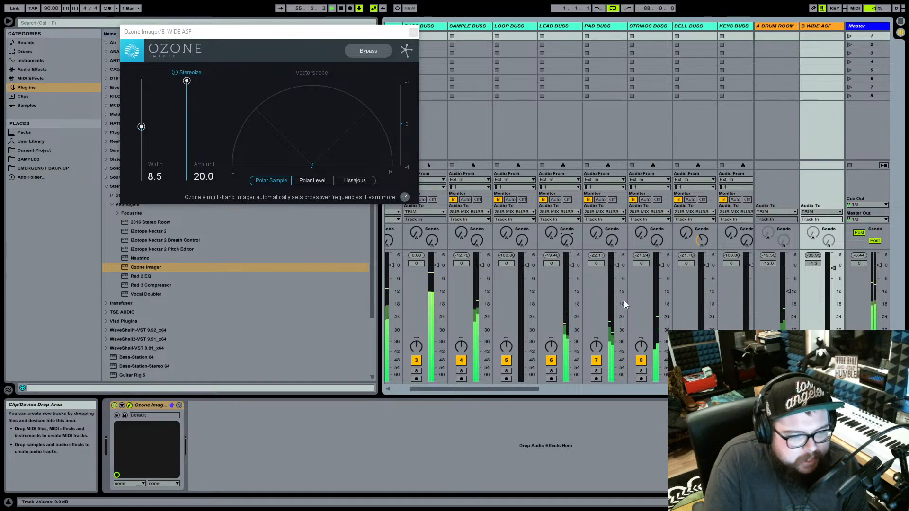
pyautogui.rightClick(810, 27)
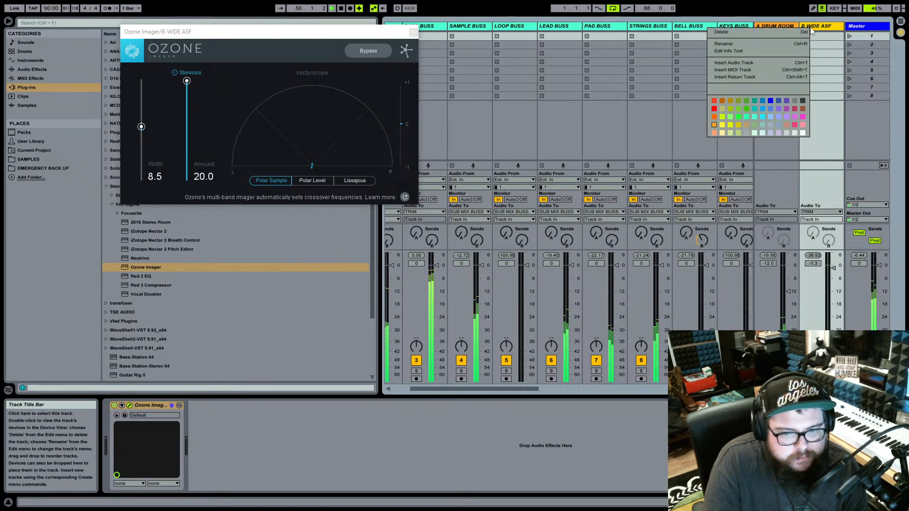
pyautogui.click(730, 113)
pyautogui.click(797, 29)
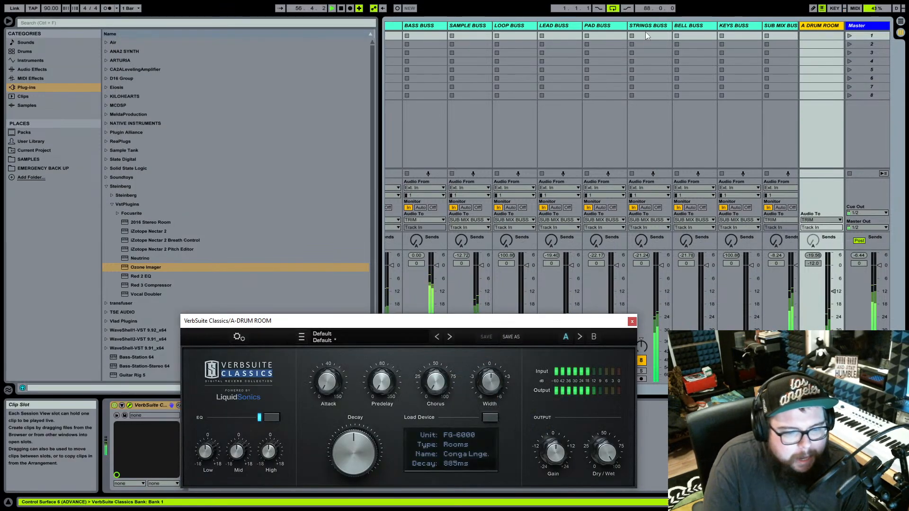
# Stop playback, close the VerbSuite Classics window and look over the buses and tracks in the mixer.
pyautogui.press('space')
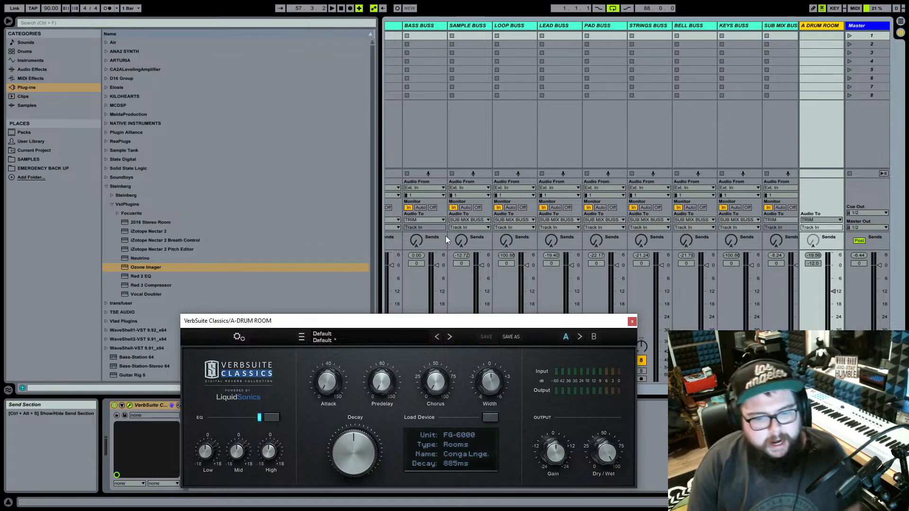
pyautogui.click(632, 322)
pyautogui.hscroll(-5, 631, 323)
pyautogui.hscroll(2, 631, 323)
pyautogui.hscroll(2, 540, 354)
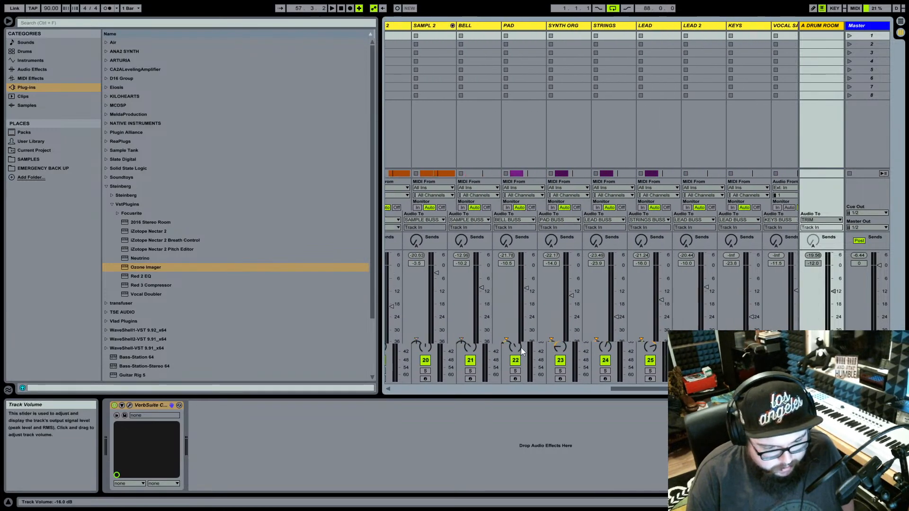
pyautogui.hscroll(1, 523, 348)
pyautogui.hscroll(1, 606, 347)
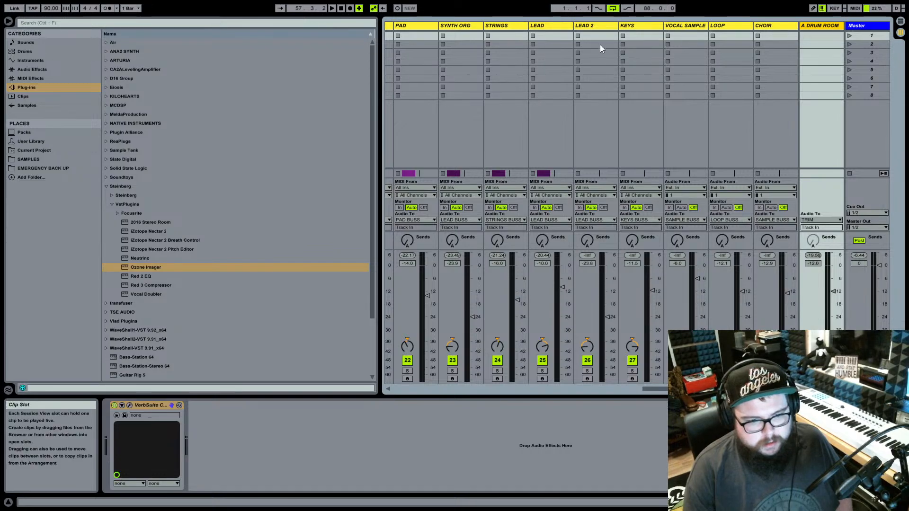
pyautogui.hscroll(-5, 579, 53)
pyautogui.hscroll(-3, 579, 50)
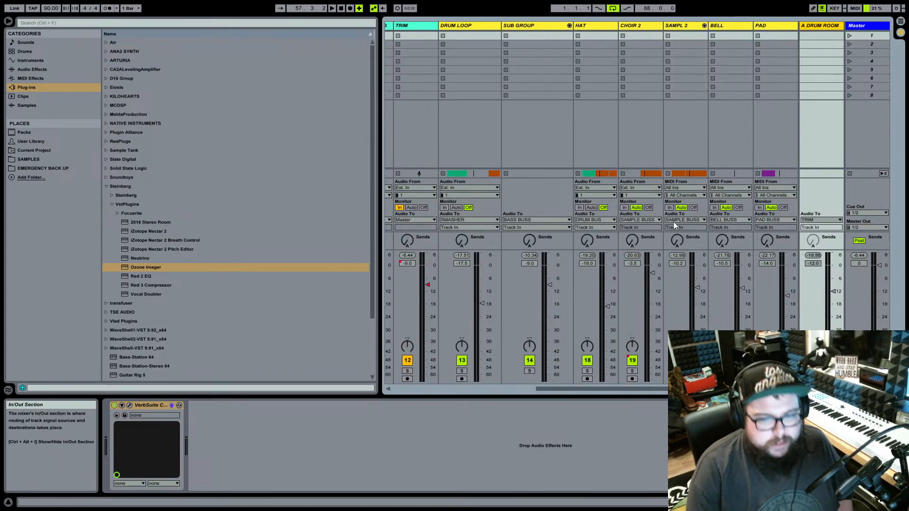
pyautogui.hscroll(-8, 669, 221)
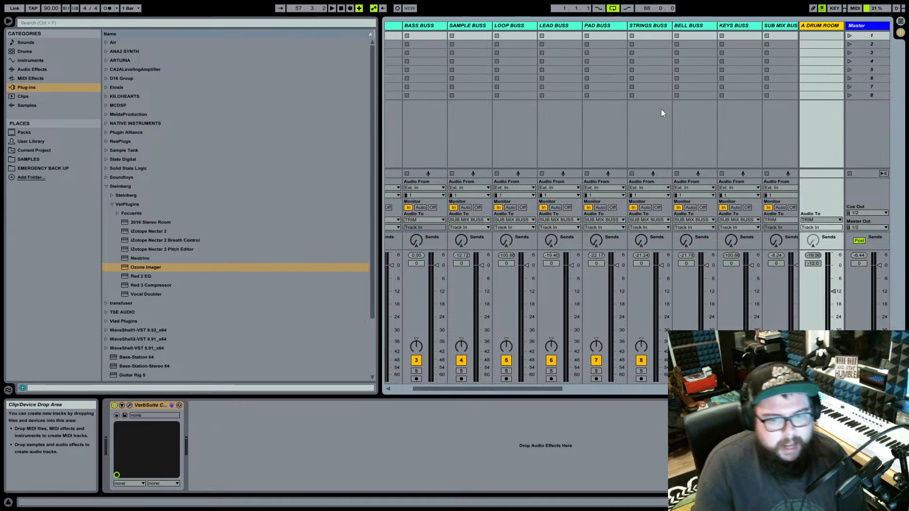
# Show the DRUM BUS effect chain and look over the remaining bus and track channels.
pyautogui.moveTo(548, 390); pyautogui.dragTo(491, 385)
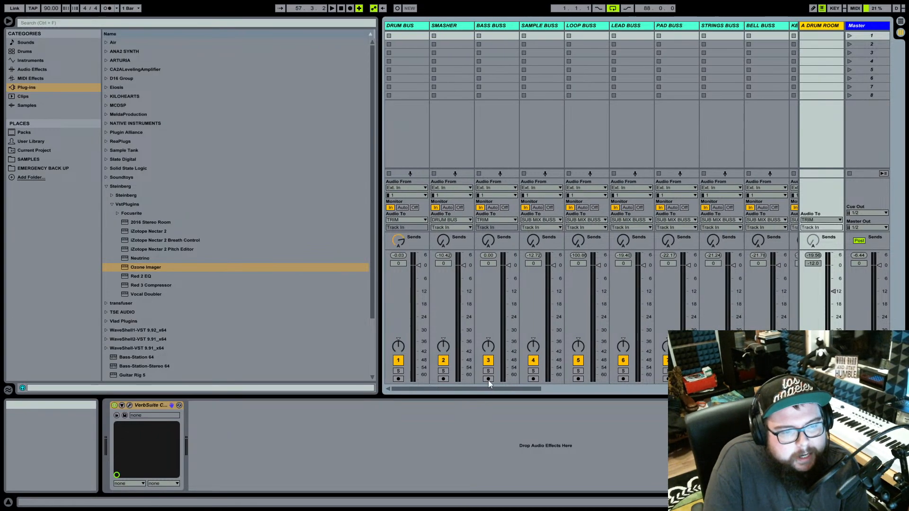
pyautogui.click(418, 31)
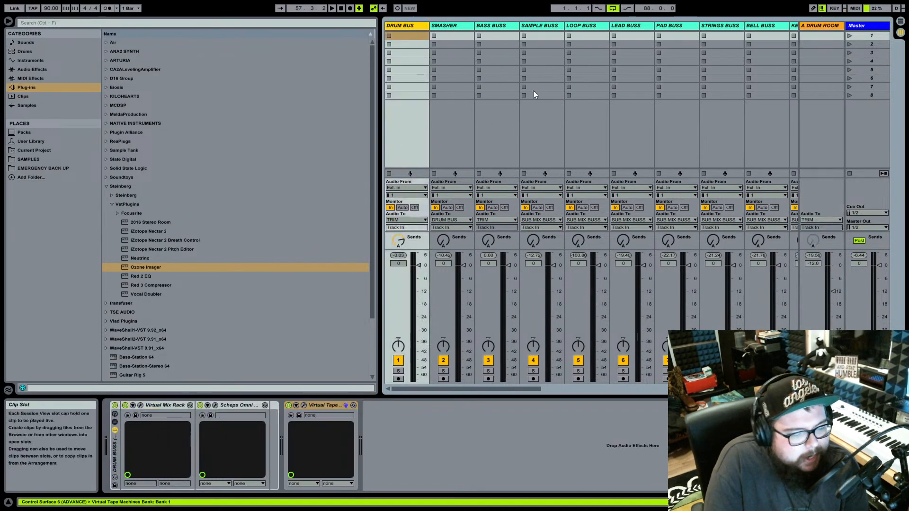
pyautogui.moveTo(537, 390); pyautogui.dragTo(596, 391)
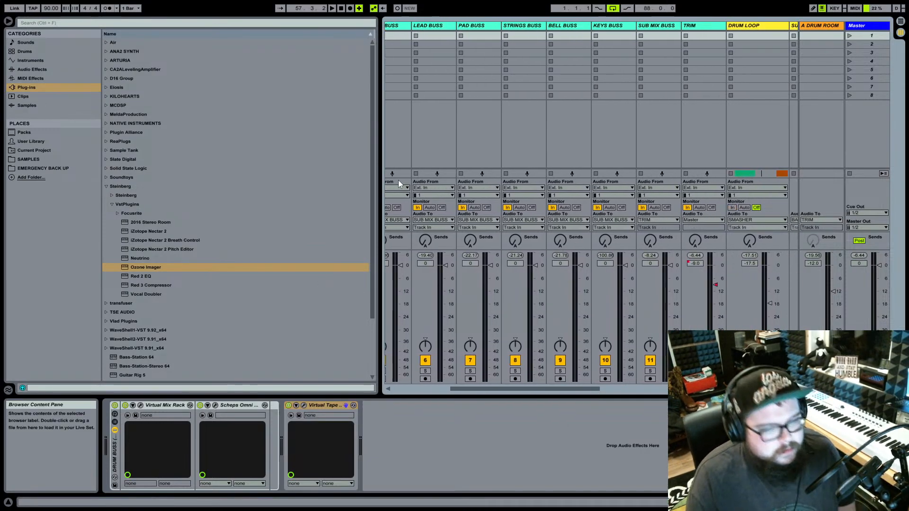
pyautogui.hscroll(7, 639, 151)
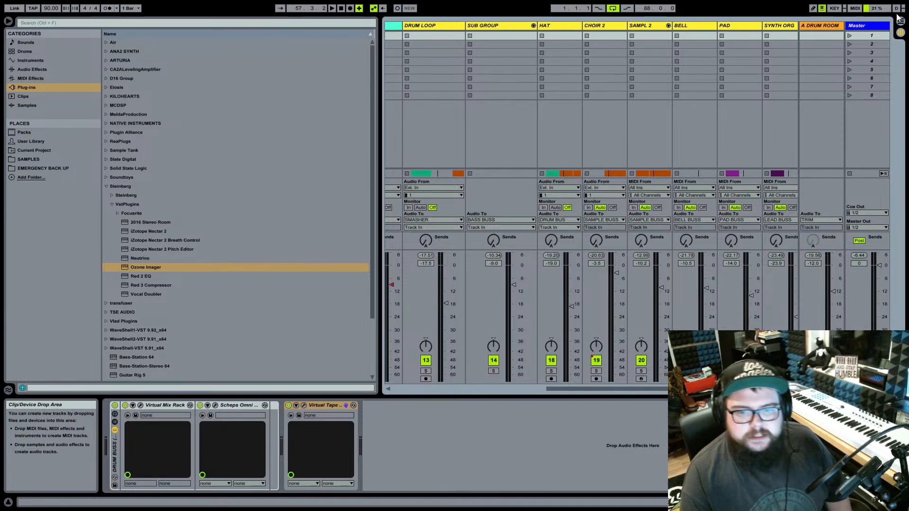
# Add Slate Digital's Virtual Mix Rack to the Master track and place it ahead of the ReaStream device.
pyautogui.click(860, 27)
pyautogui.hscroll(-6, 669, 89)
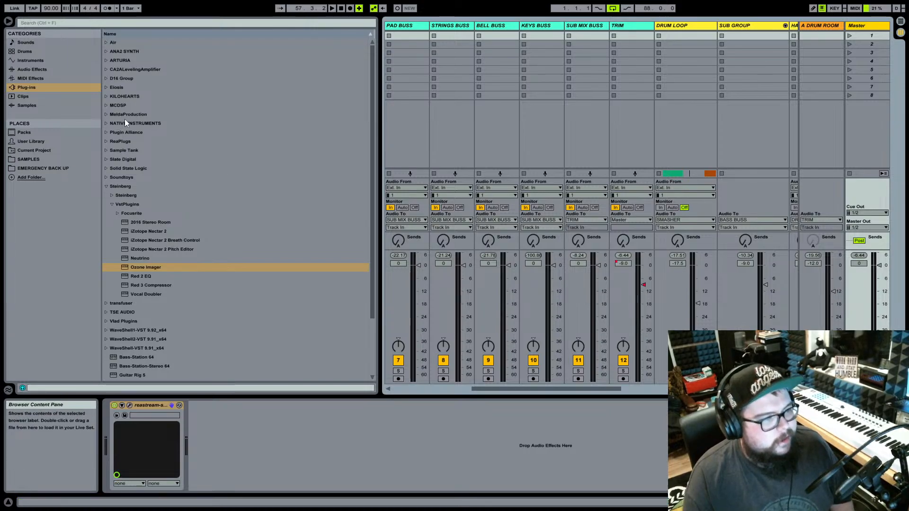
pyautogui.click(109, 160)
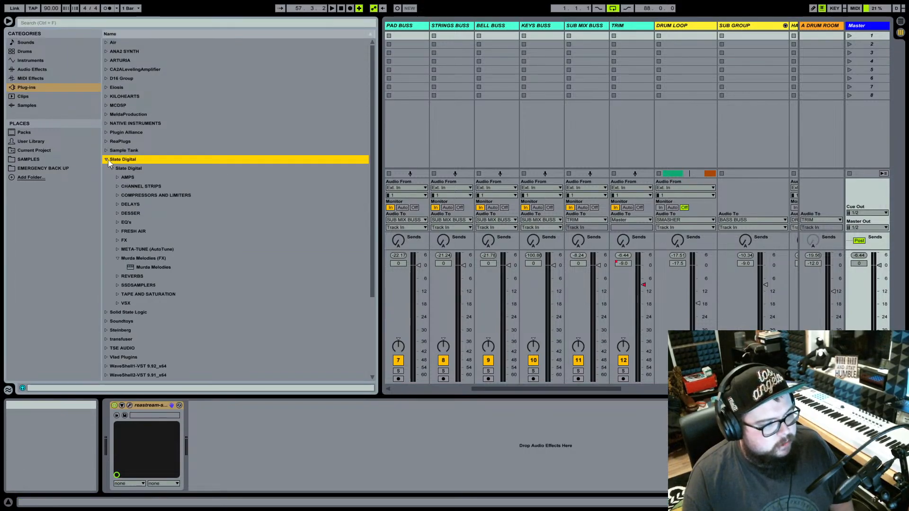
pyautogui.click(132, 188)
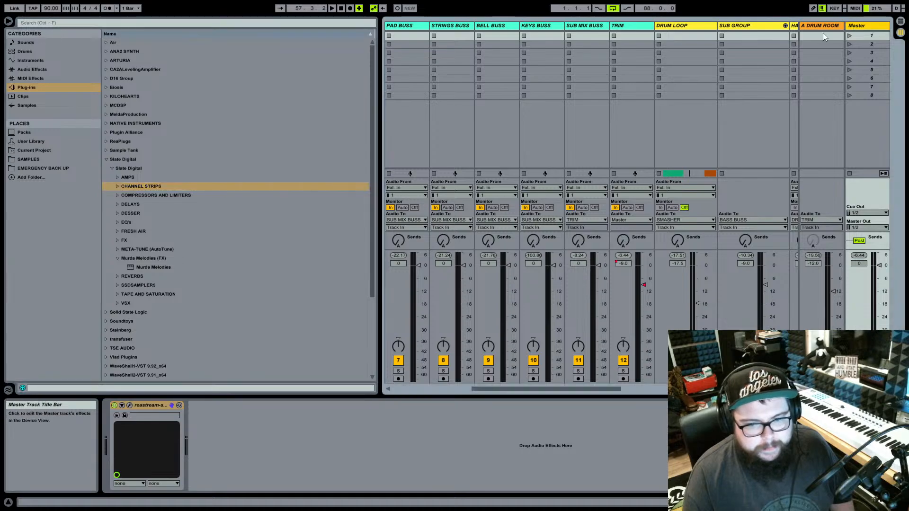
pyautogui.click(150, 188)
pyautogui.doubleClick(154, 195)
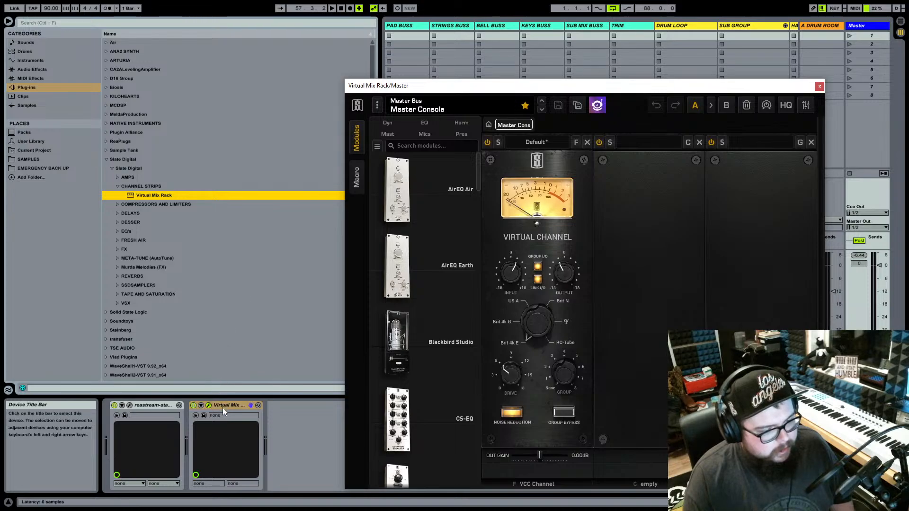
pyautogui.click(222, 409)
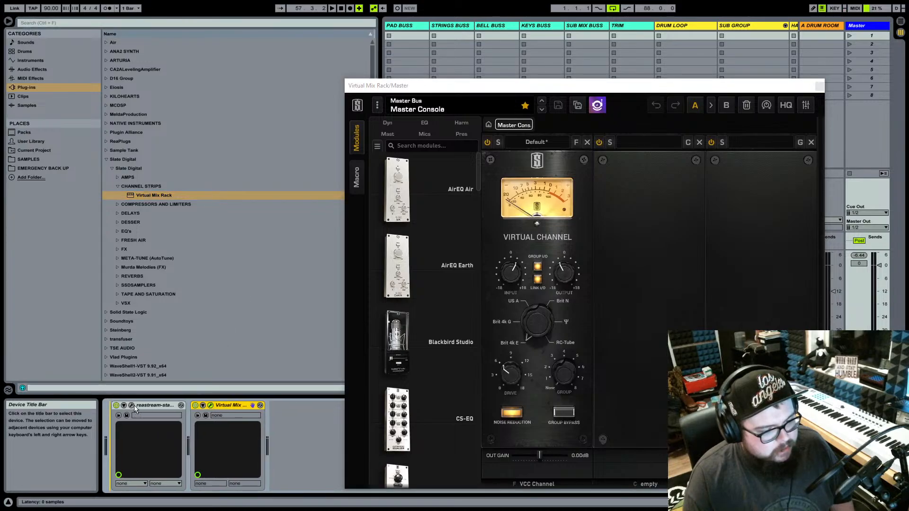
# Replace the VCC Channel module in the Master's Virtual Mix Rack with VCC MixBuss.
pyautogui.click(461, 178)
pyautogui.moveTo(480, 178); pyautogui.dragTo(479, 476)
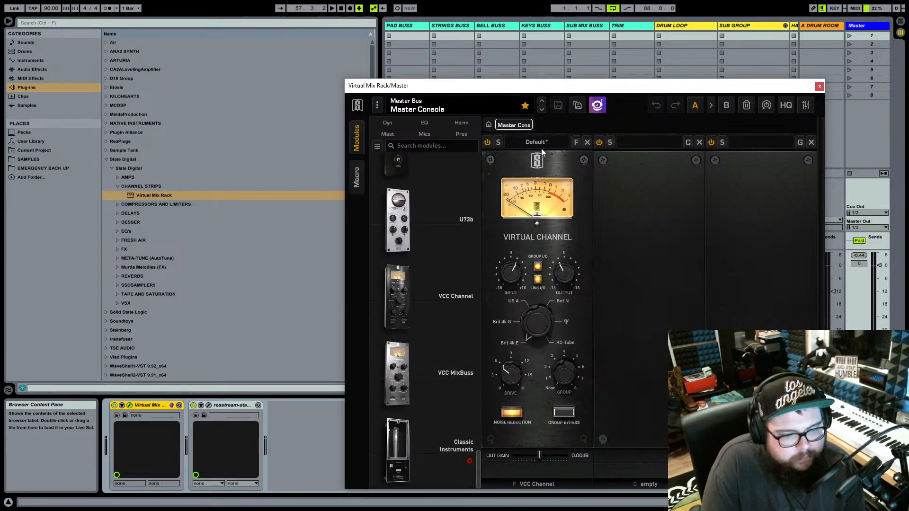
pyautogui.click(587, 143)
pyautogui.moveTo(471, 349); pyautogui.dragTo(529, 294)
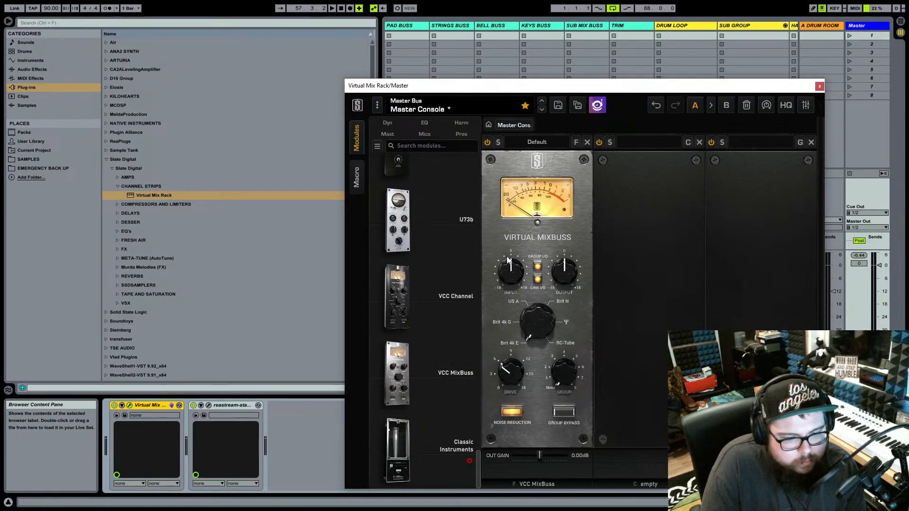
# Raise the Virtual Mixbuss Drive to about 15 while playing the song from the start, and close the plug-in window.
pyautogui.moveTo(525, 372); pyautogui.dragTo(544, 345)
pyautogui.press('space')
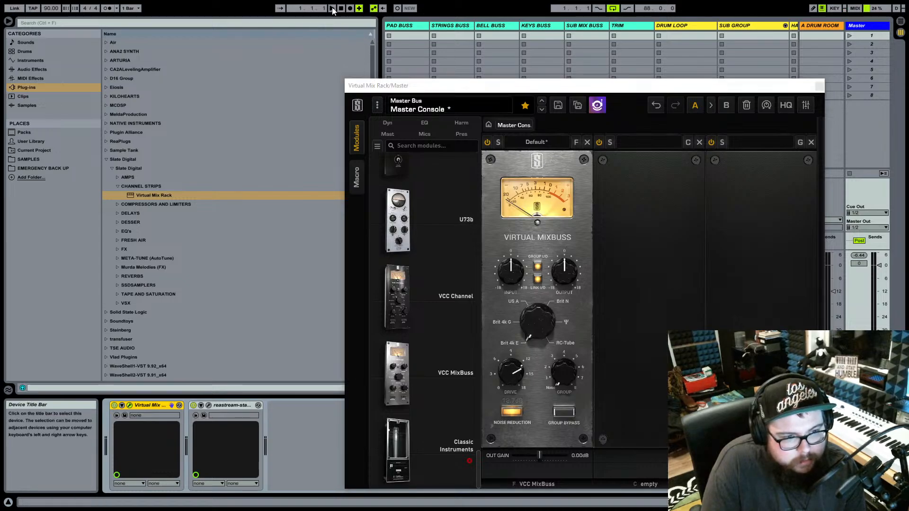
pyautogui.moveTo(527, 376)
pyautogui.mouseDown()
pyautogui.moveTo(521, 362)
pyautogui.moveTo(523, 372)
pyautogui.mouseUp()
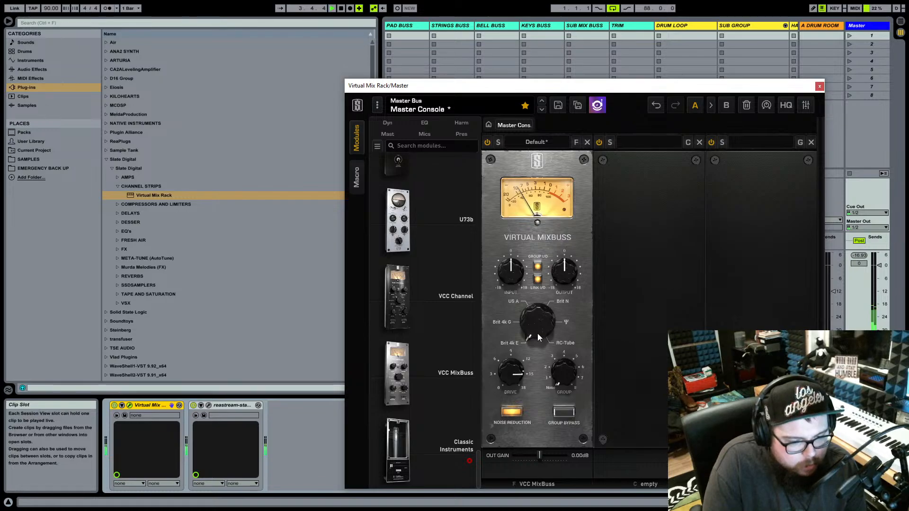
pyautogui.moveTo(523, 374)
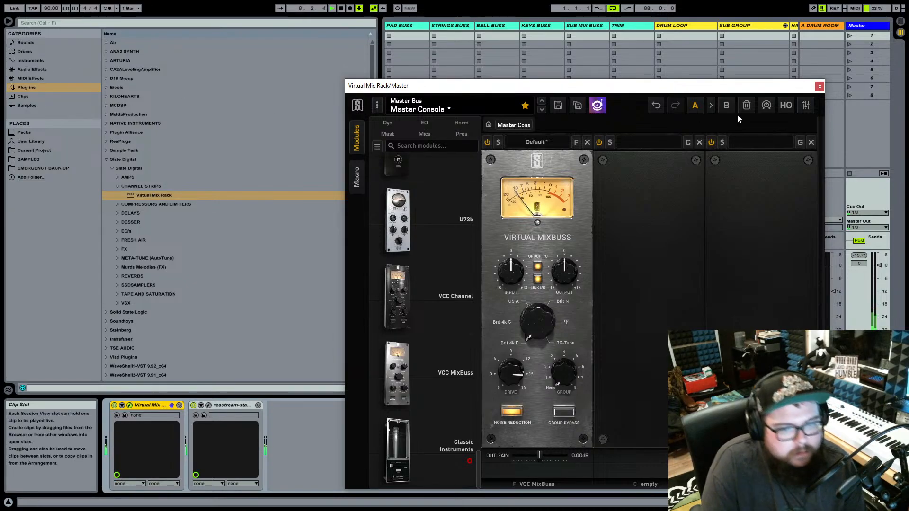
pyautogui.click(820, 87)
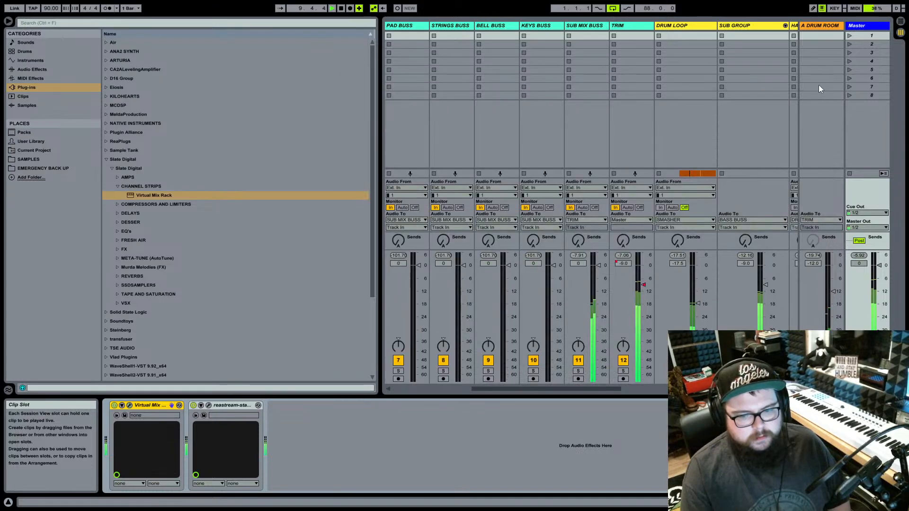
# Look over the track and bus channel levels during playback and reset the Master's peak level display.
pyautogui.hscroll(2, 644, 290)
pyautogui.hscroll(2, 644, 290)
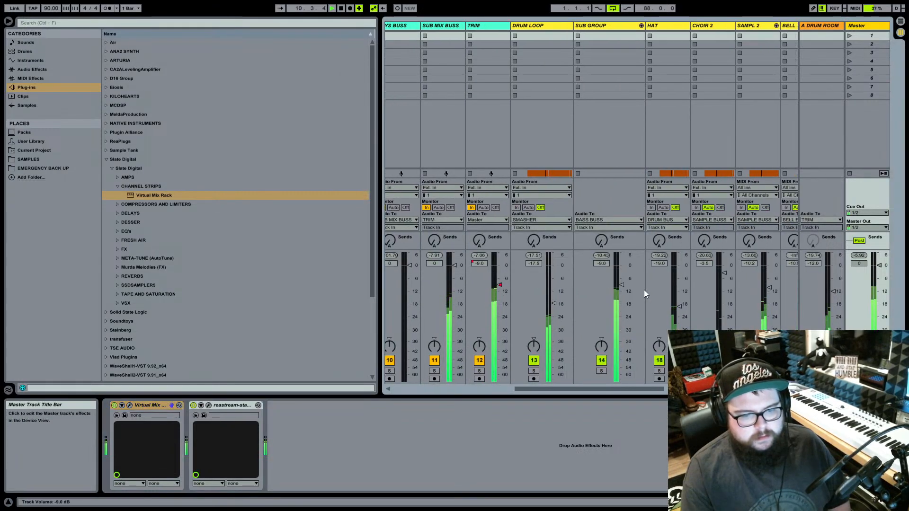
pyautogui.hscroll(2, 644, 290)
pyautogui.hscroll(-2, 570, 262)
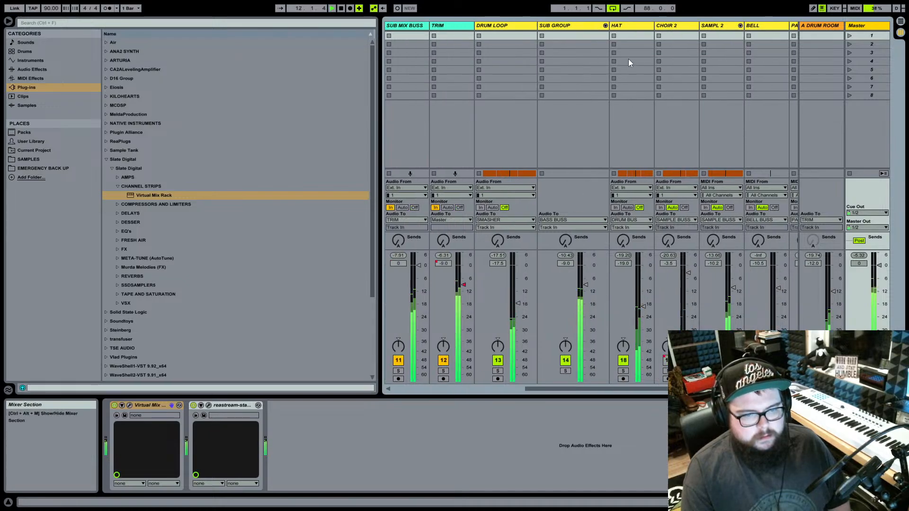
pyautogui.hscroll(4, 629, 58)
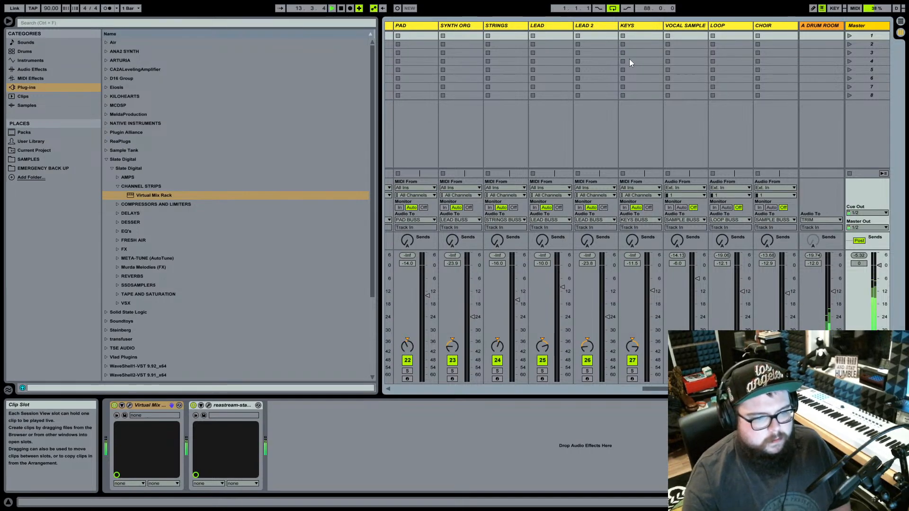
pyautogui.click(859, 255)
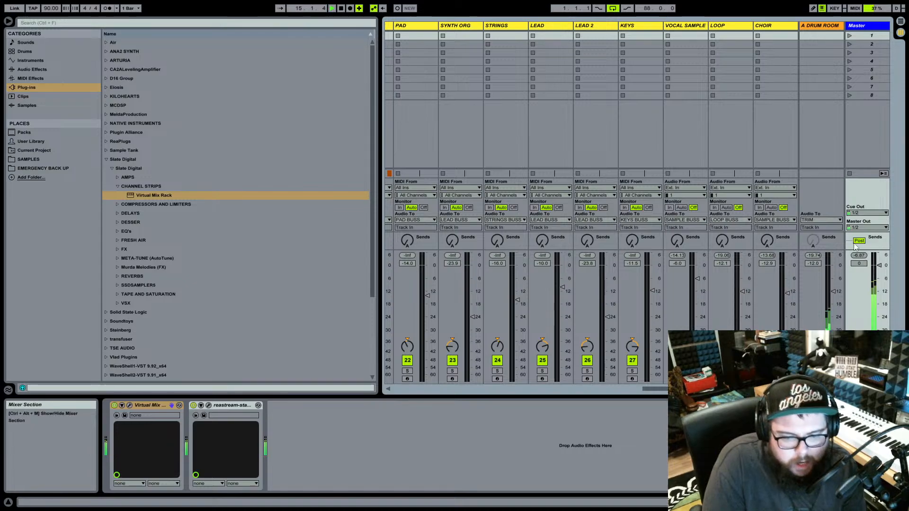
pyautogui.click(859, 26)
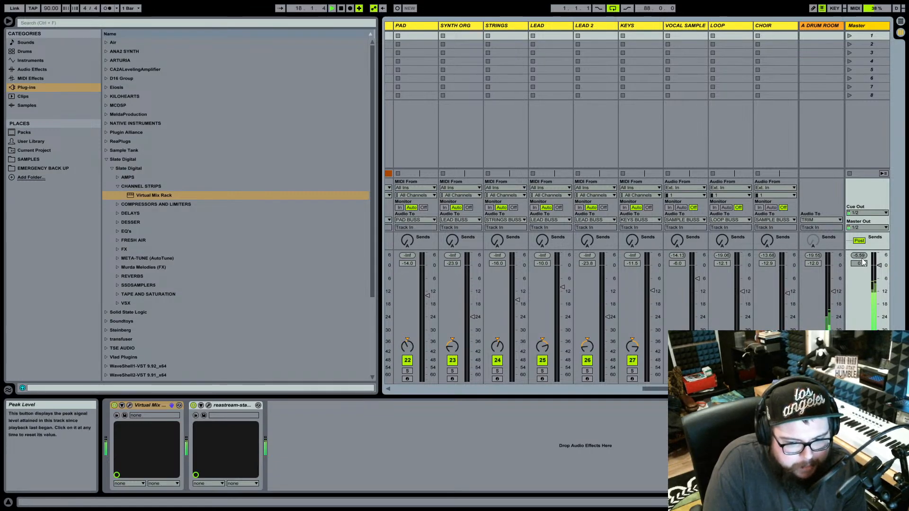
pyautogui.hscroll(-6, 529, 164)
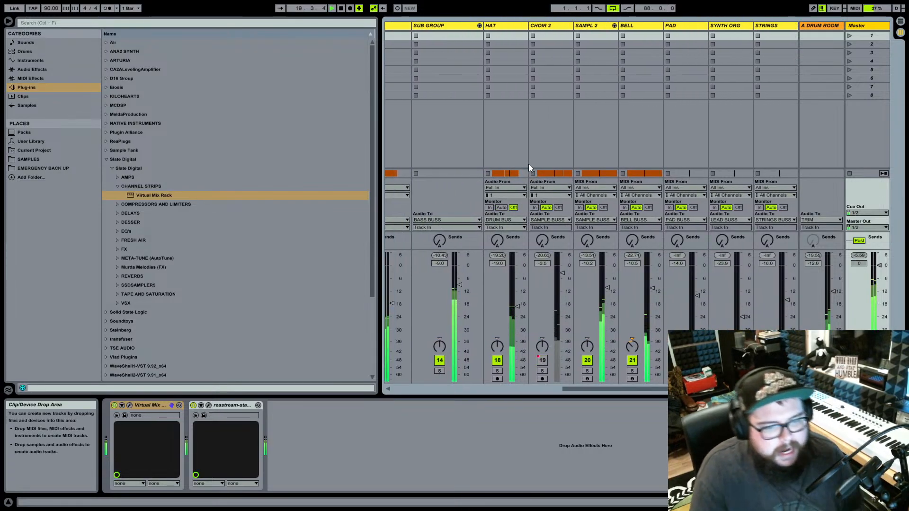
pyautogui.hscroll(-9, 528, 163)
pyautogui.hscroll(3, 530, 163)
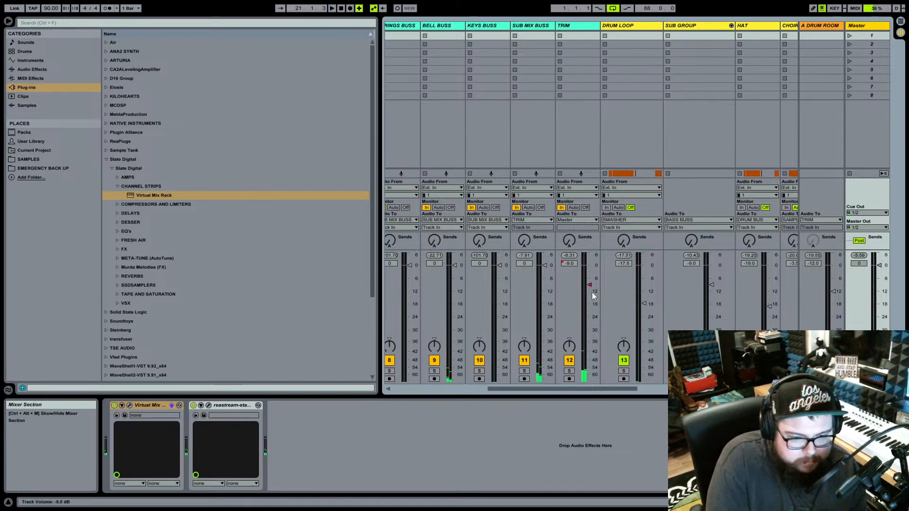
# Hide the browser and look across the full row of bus and track channels in the mixer.
pyautogui.click(9, 22)
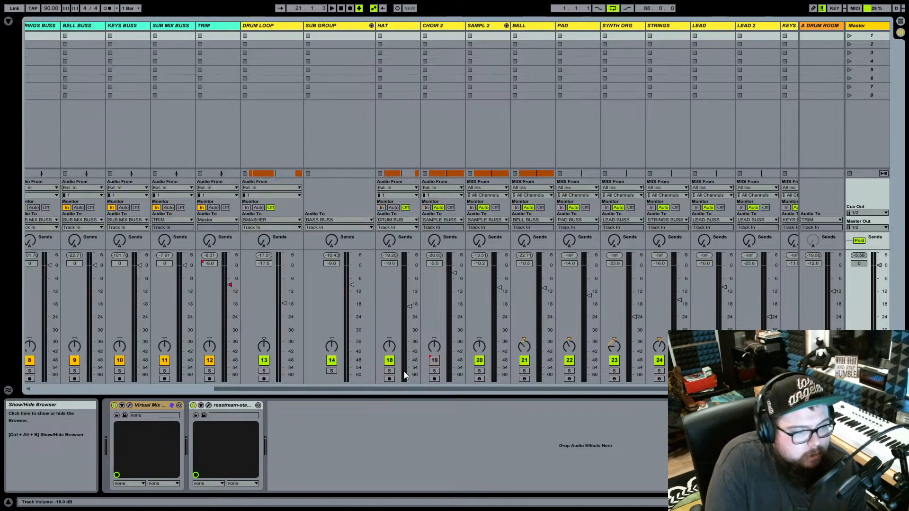
pyautogui.hscroll(5, 387, 386)
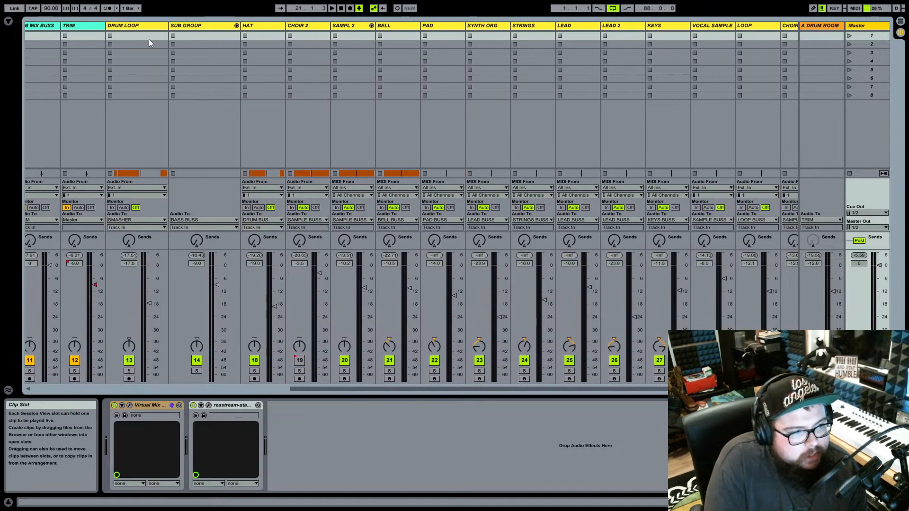
pyautogui.hscroll(2, 559, 389)
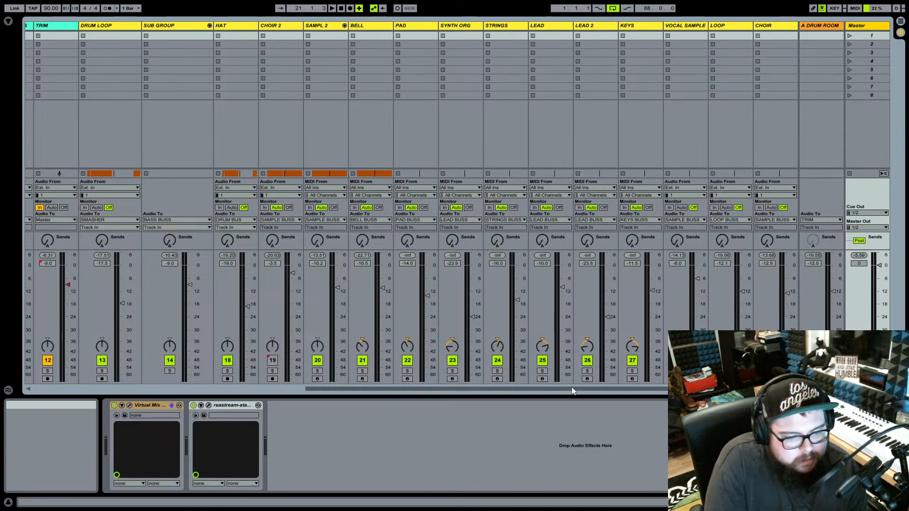
pyautogui.hscroll(-10, 492, 378)
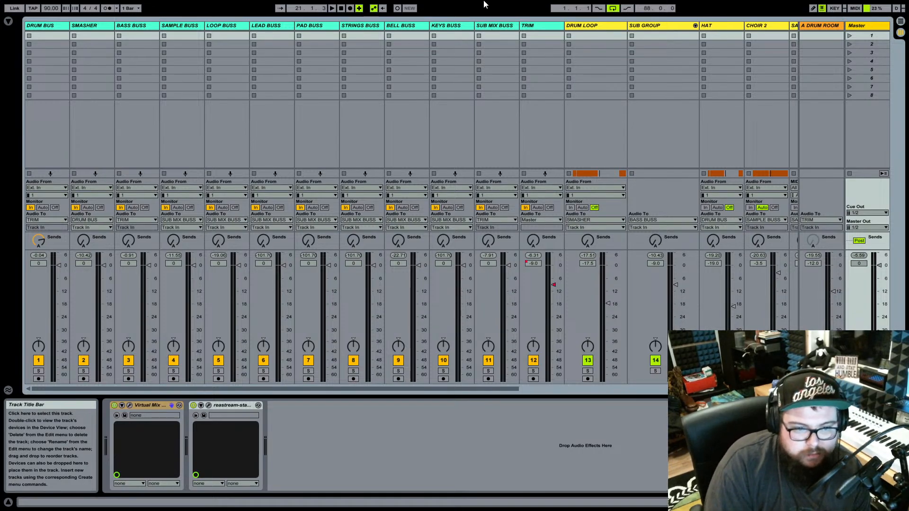
# Select the buses from SAMPLE BUSS through KEYS BUSS, and show the effect chain of the SUB MIX BUSS they feed.
pyautogui.click(542, 26)
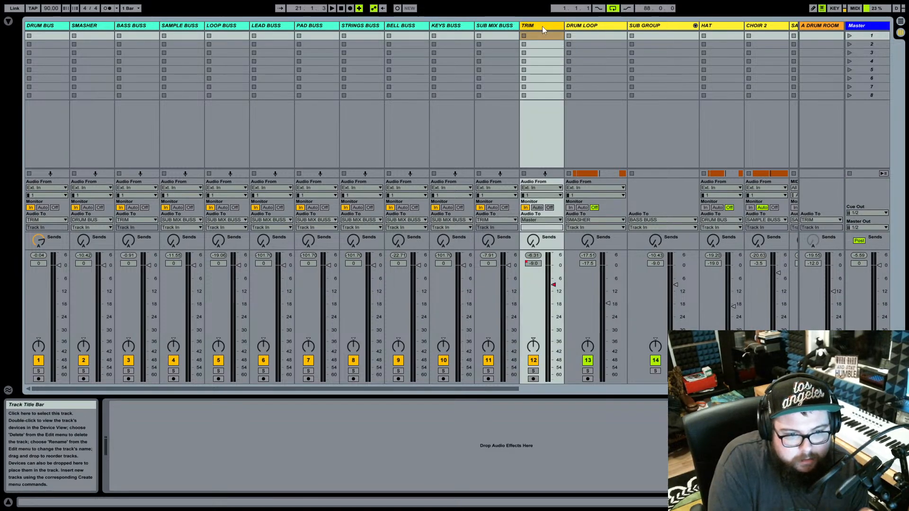
pyautogui.click(495, 26)
pyautogui.click(178, 26)
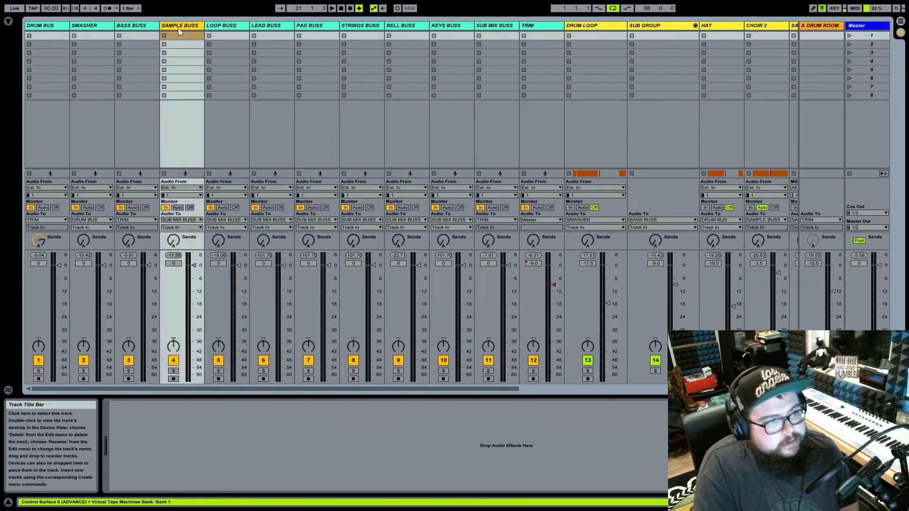
pyautogui.keyDown('shift'); pyautogui.click(462, 25); pyautogui.keyUp('shift')
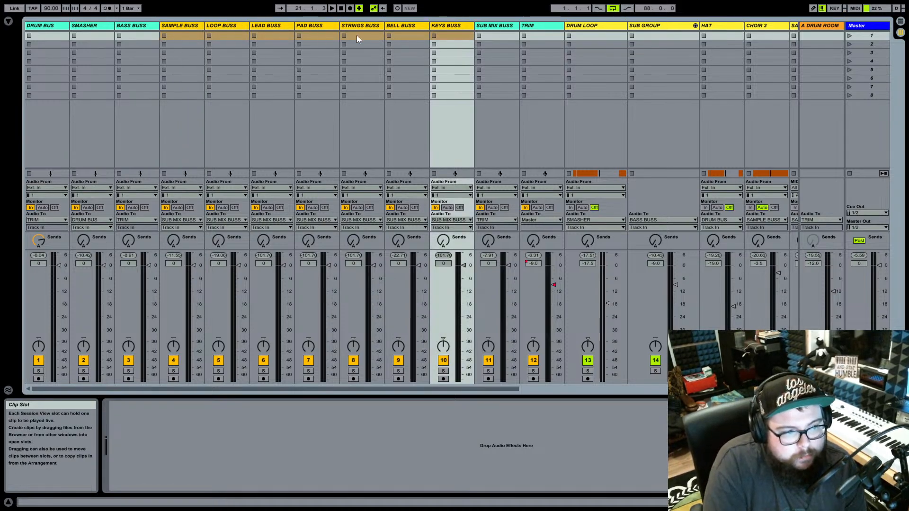
pyautogui.click(495, 25)
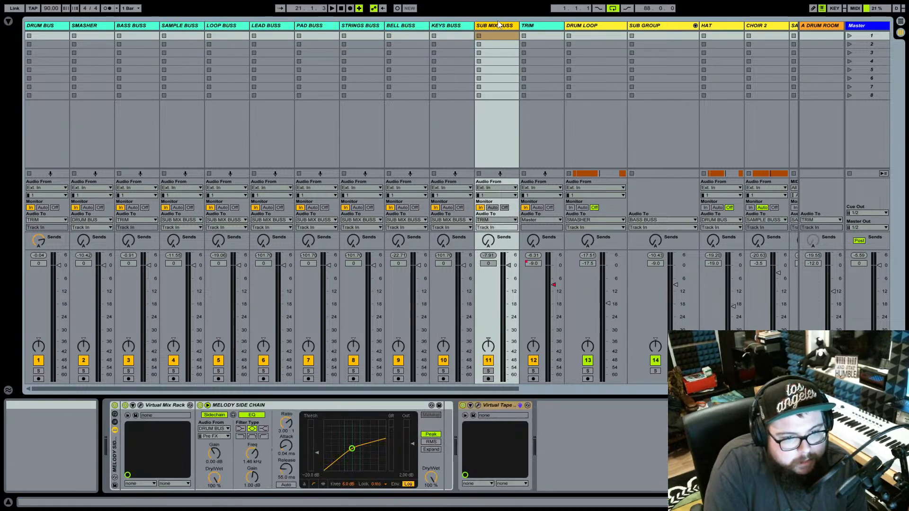
# Compare the TRIM and Master tracks, and view TRIM's volume automation in the Arrangement before returning to the Session mixer.
pyautogui.click(541, 27)
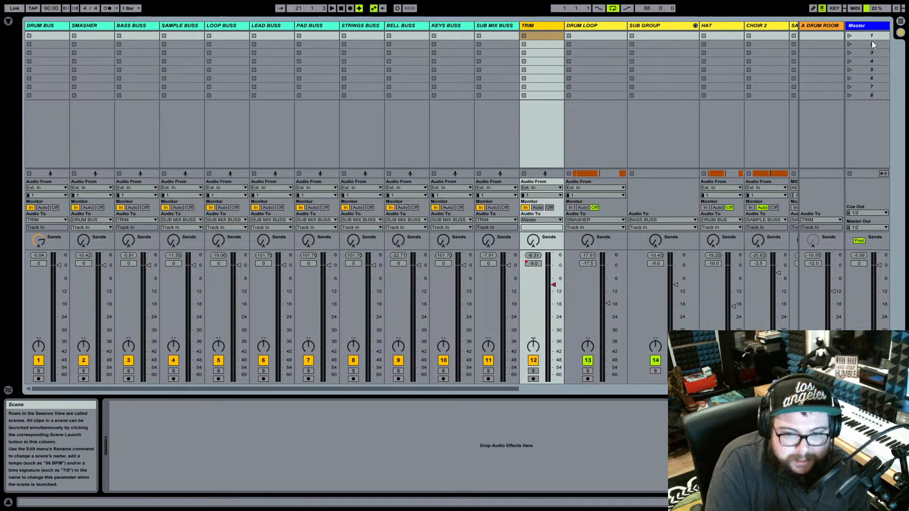
pyautogui.click(871, 26)
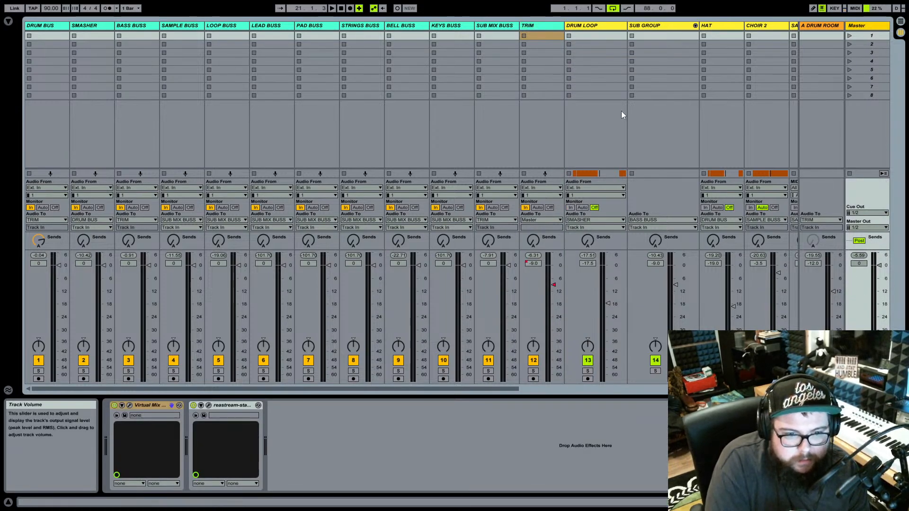
pyautogui.click(543, 26)
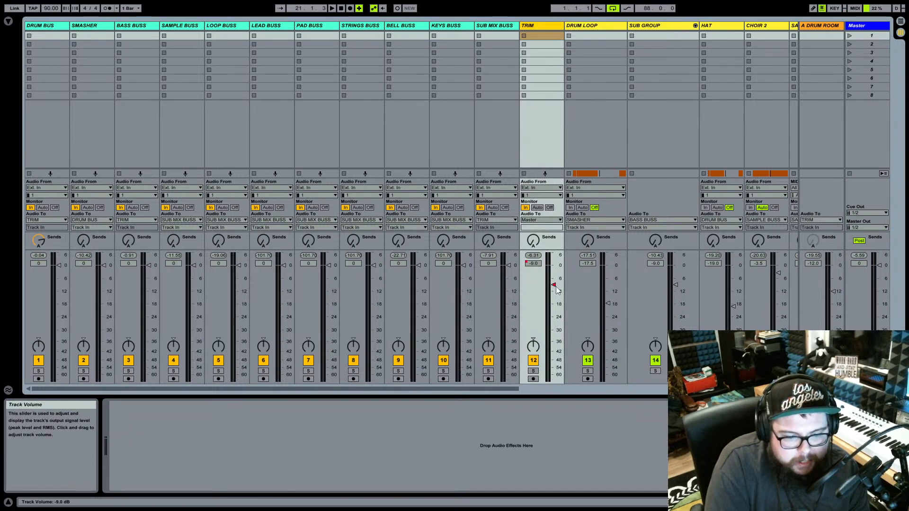
pyautogui.click(900, 20)
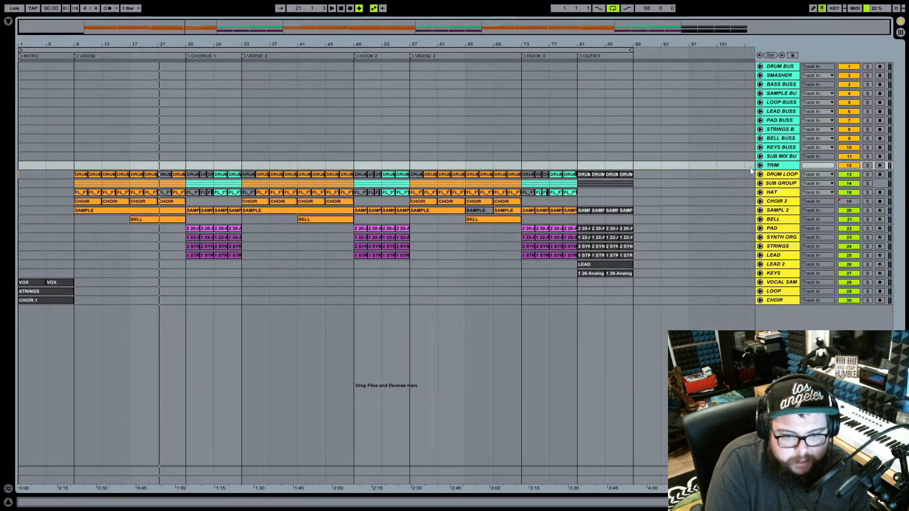
pyautogui.click(760, 165)
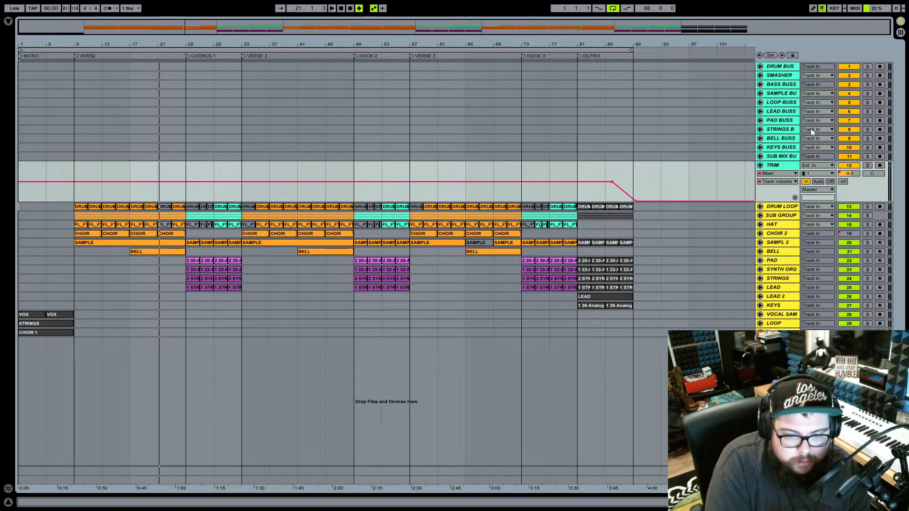
pyautogui.click(901, 33)
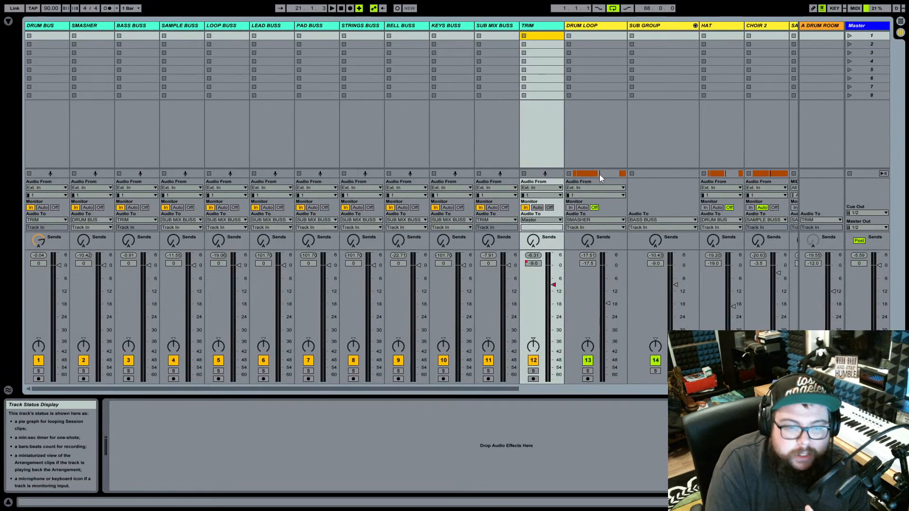
# Show the device chains of the DRUM BUS and the PAD track, and look over the neighbouring channels.
pyautogui.click(46, 26)
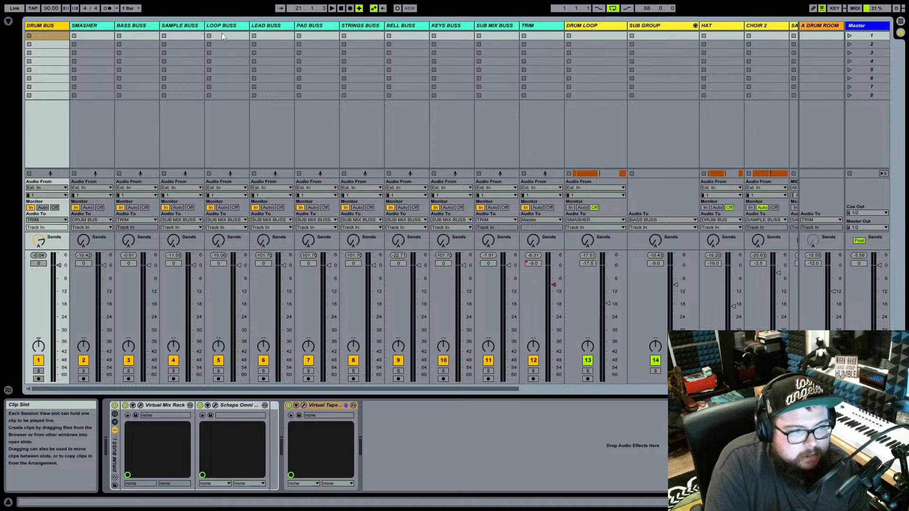
pyautogui.moveTo(517, 389); pyautogui.dragTo(654, 390)
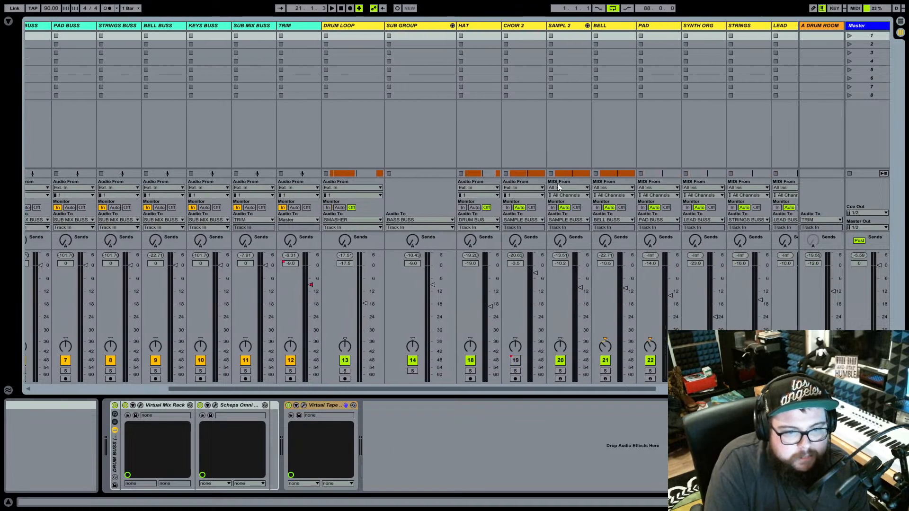
pyautogui.click(656, 34)
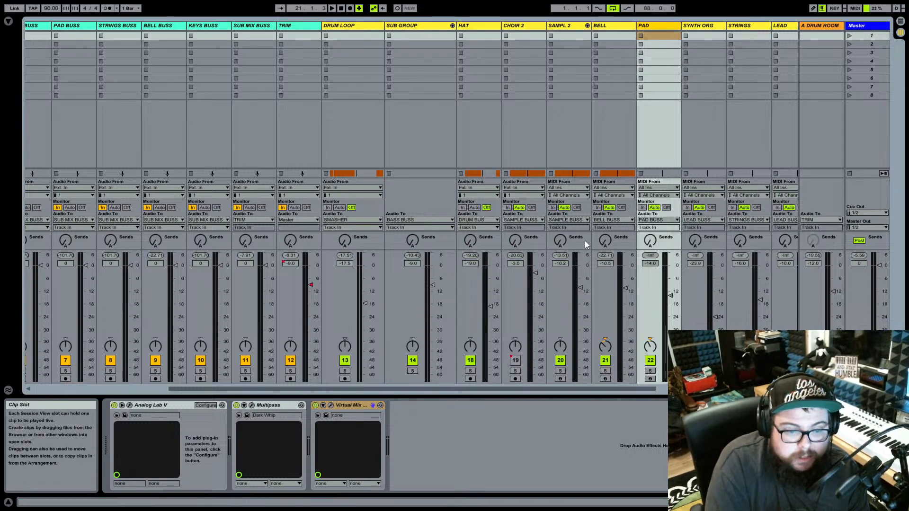
pyautogui.moveTo(570, 390); pyautogui.dragTo(606, 394)
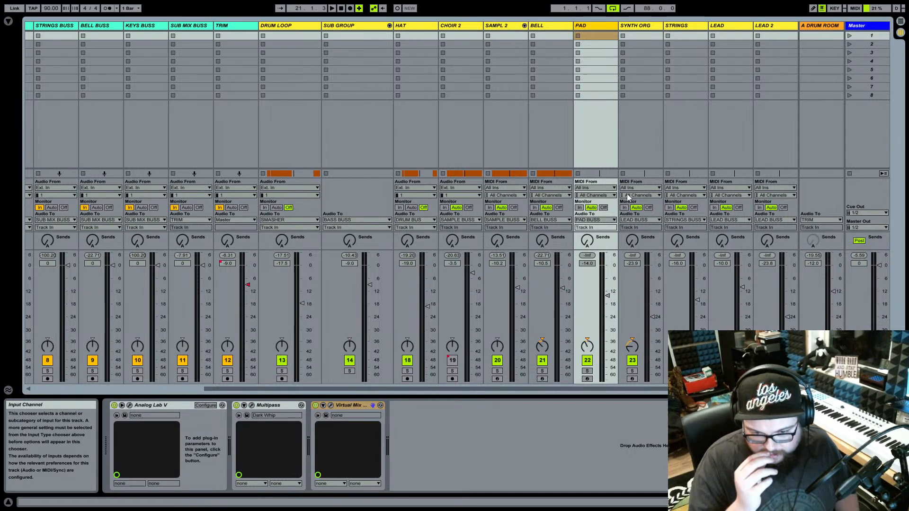
pyautogui.hscroll(-8, 439, 160)
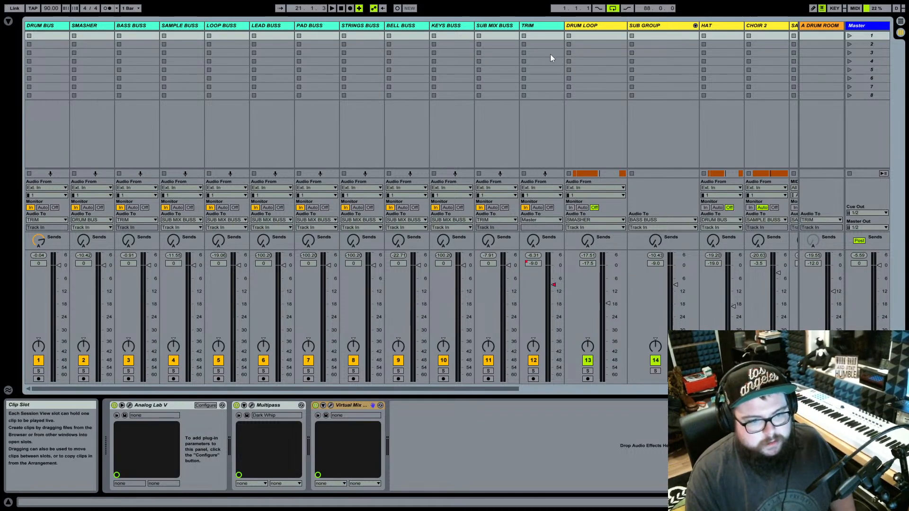
# Unfold the SUB GROUP to review SUB BASS 1, SUB BASS 2 and SUB BASS DIST together, and fold it again.
pyautogui.click(536, 26)
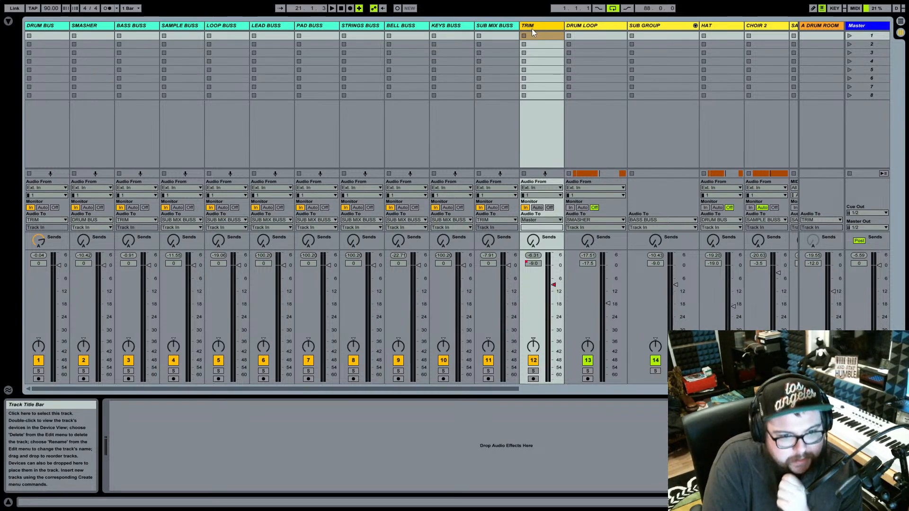
pyautogui.click(653, 27)
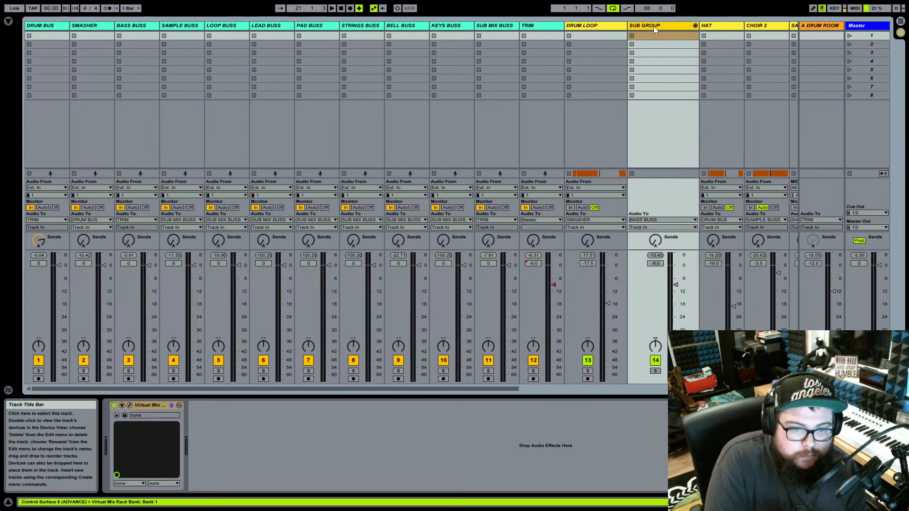
pyautogui.click(695, 27)
pyautogui.hscroll(5, 583, 47)
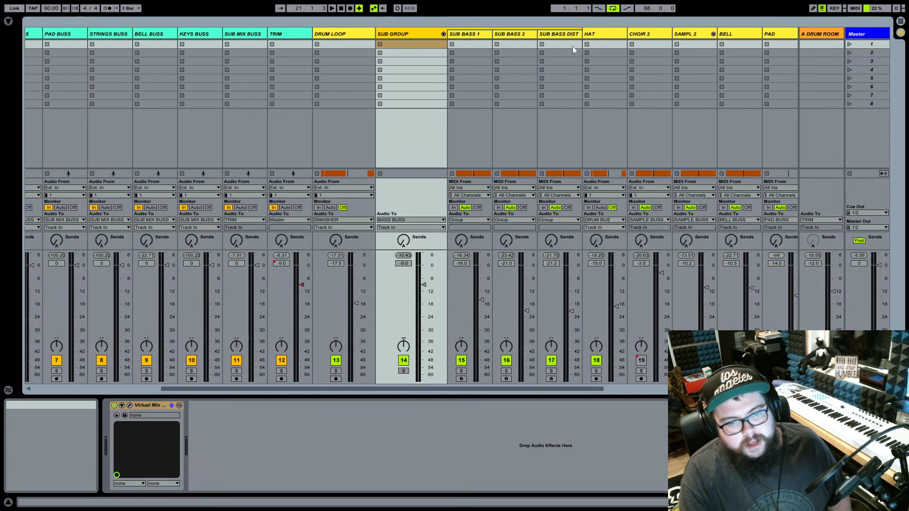
pyautogui.click(485, 38)
pyautogui.keyDown('shift'); pyautogui.click(567, 36); pyautogui.keyUp('shift')
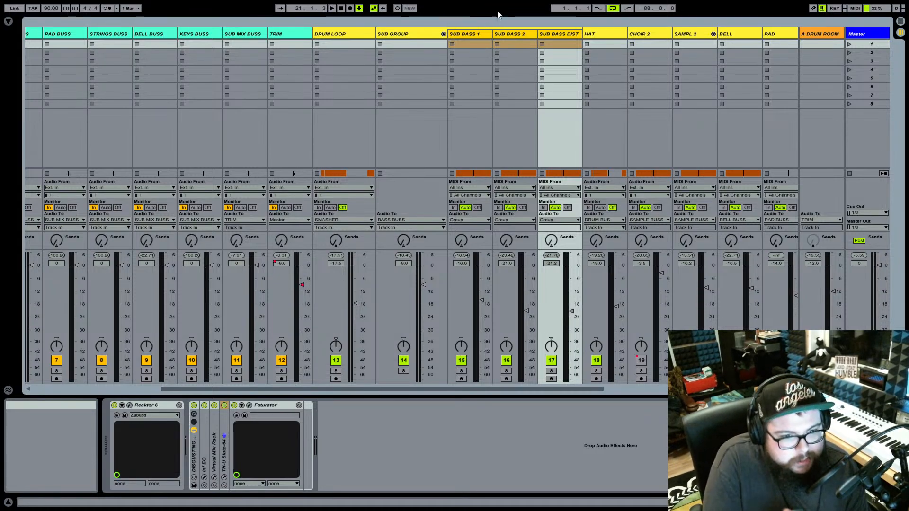
pyautogui.click(412, 38)
pyautogui.click(477, 37)
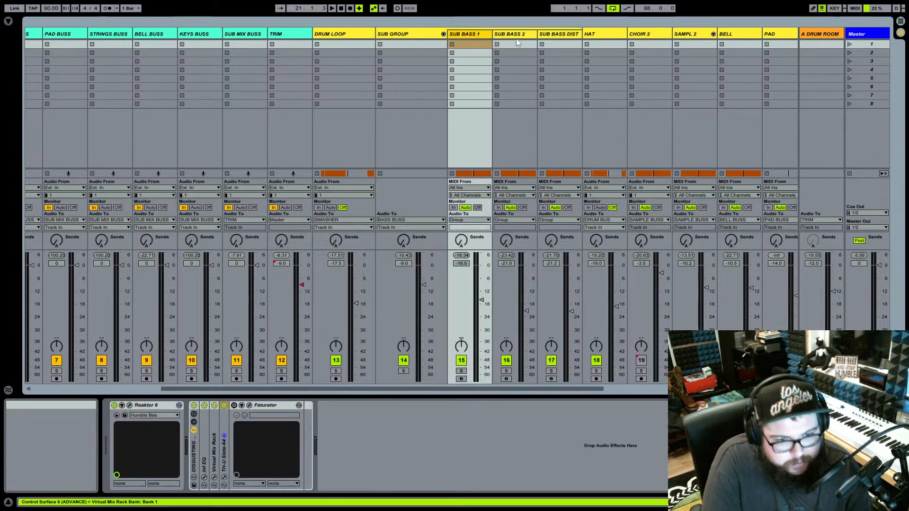
pyautogui.keyDown('shift'); pyautogui.click(558, 33); pyautogui.keyUp('shift')
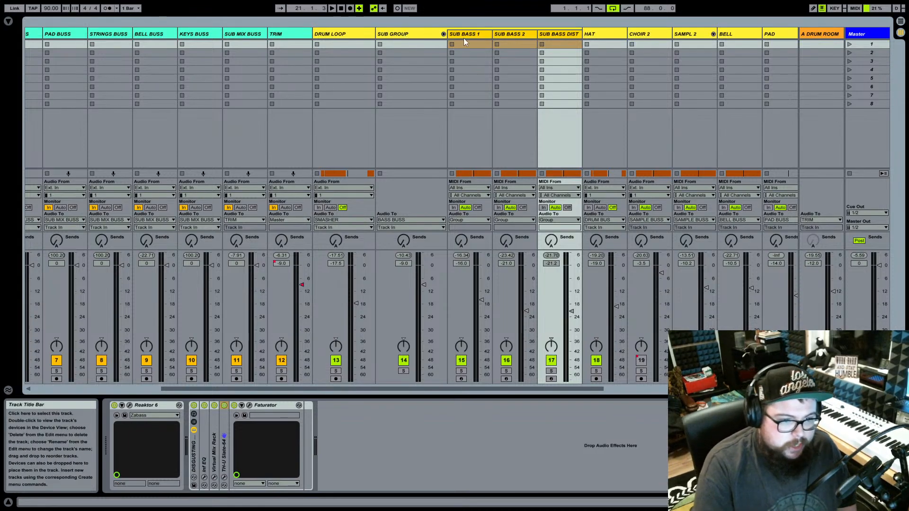
pyautogui.click(443, 34)
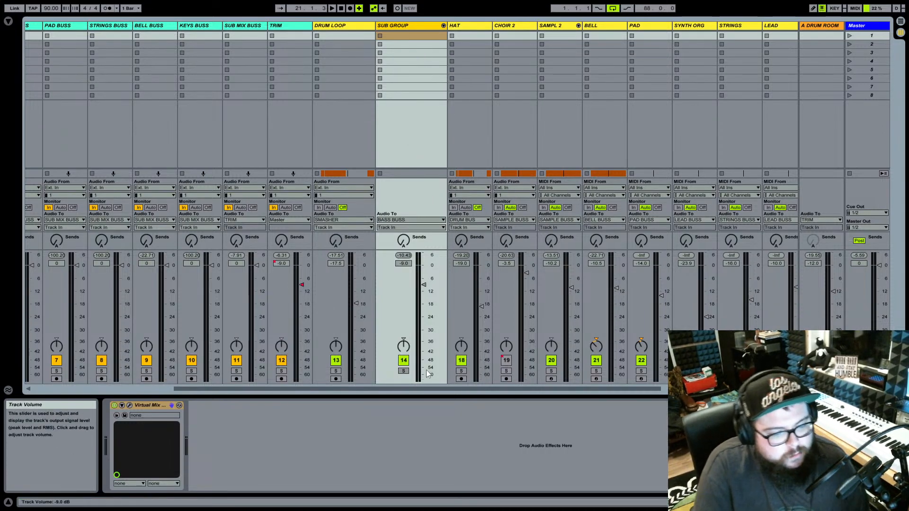
# Show the effect chain of the BASS BUSS and return to the SUB GROUP that feeds it.
pyautogui.moveTo(427, 388); pyautogui.dragTo(284, 388)
pyautogui.click(147, 25)
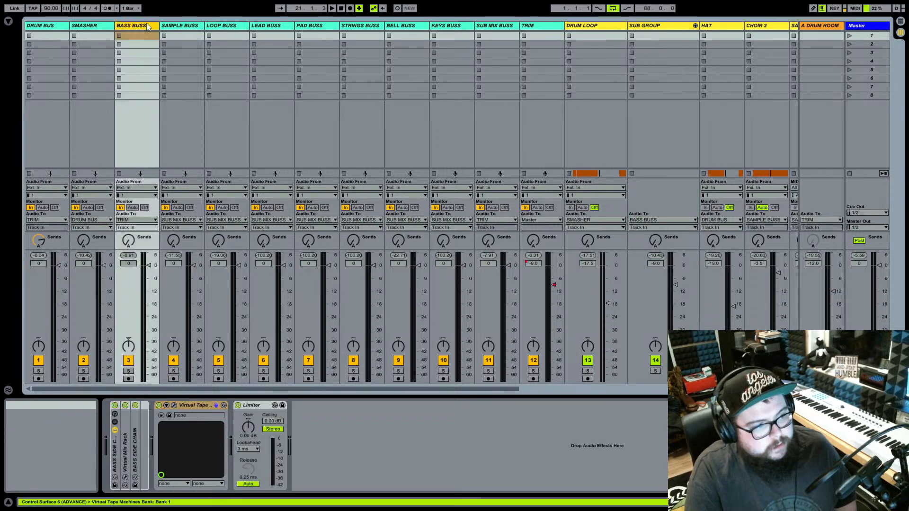
pyautogui.click(630, 72)
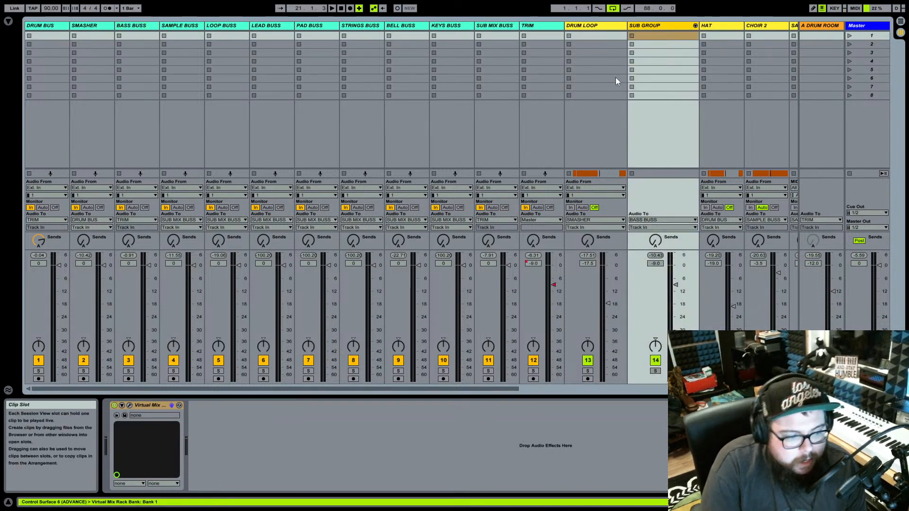
# Inspect the Virtual Mix Rack on the SUB GROUP, close it, and show the BASS BUSS effect chain.
pyautogui.click(130, 405)
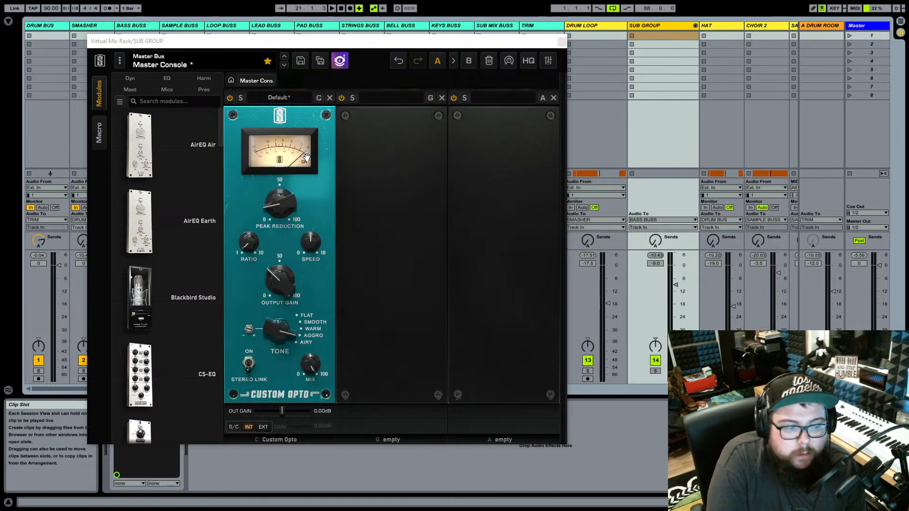
pyautogui.click(562, 43)
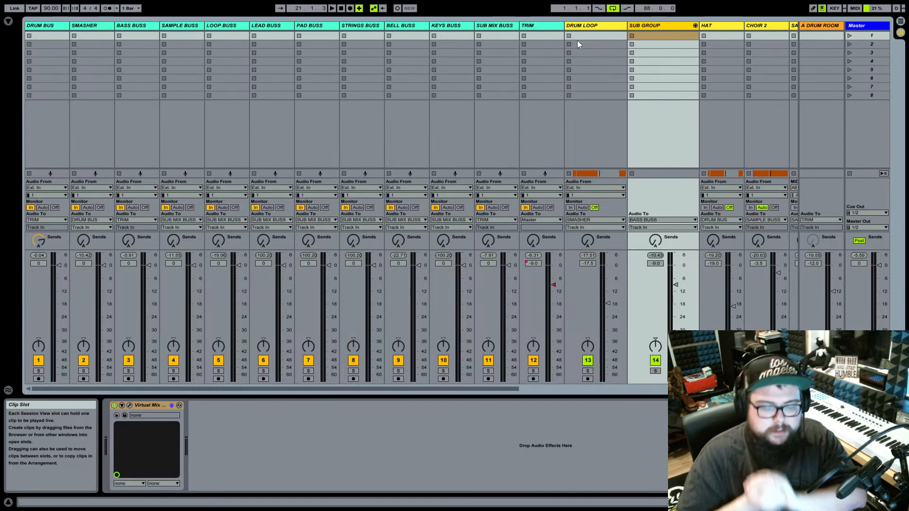
pyautogui.click(132, 27)
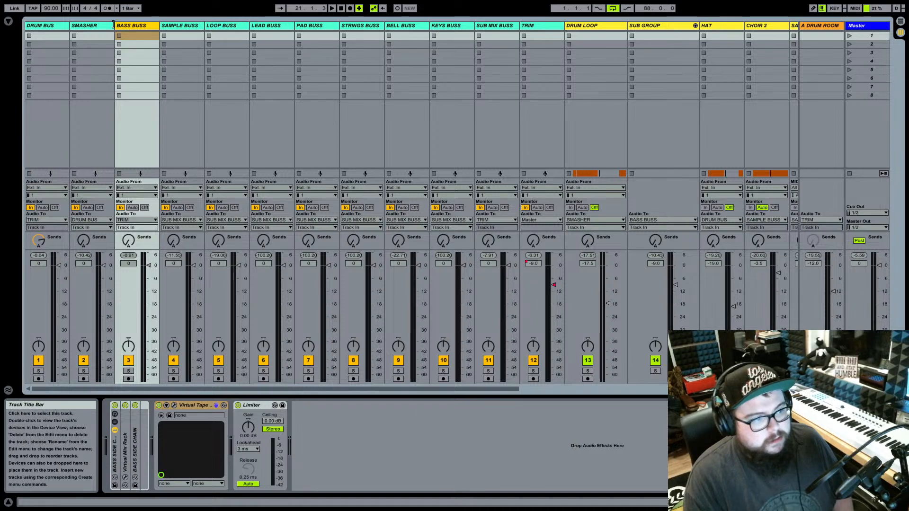
pyautogui.hscroll(10, 687, 54)
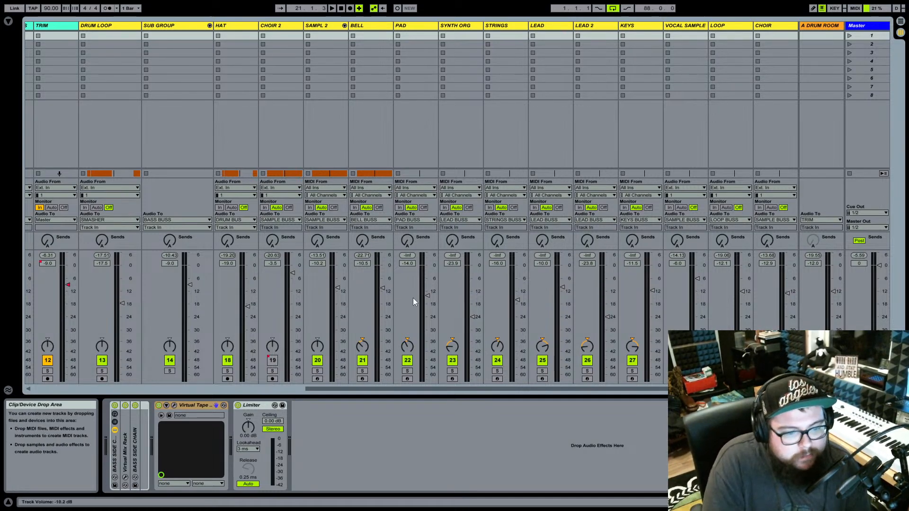
pyautogui.moveTo(469, 389); pyautogui.dragTo(324, 390)
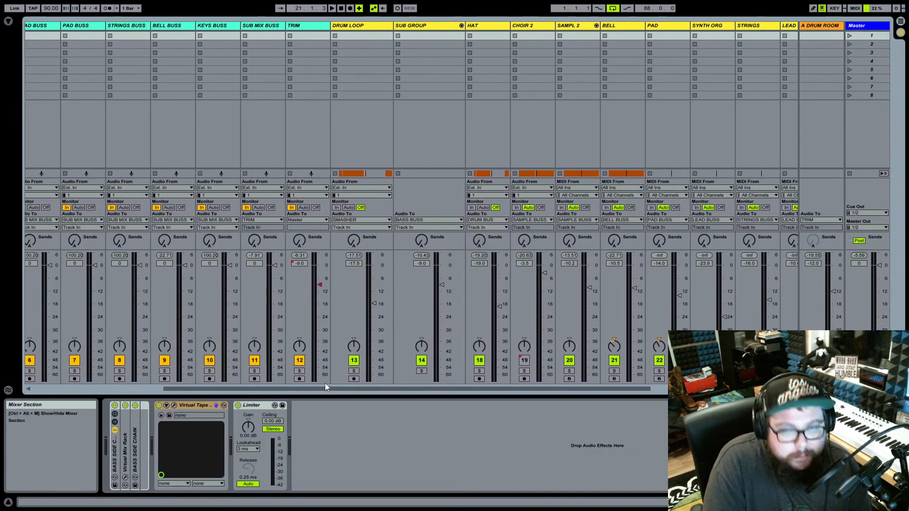
pyautogui.moveTo(347, 392); pyautogui.dragTo(221, 386)
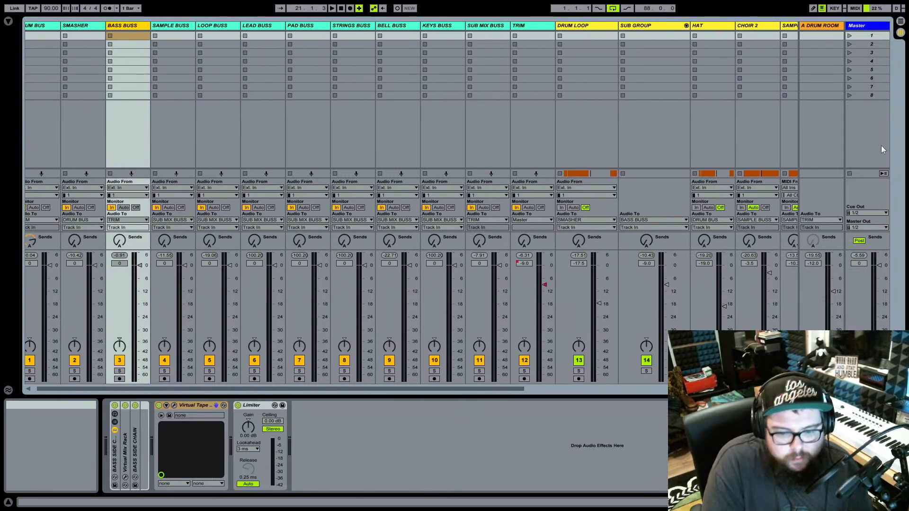
pyautogui.click(865, 26)
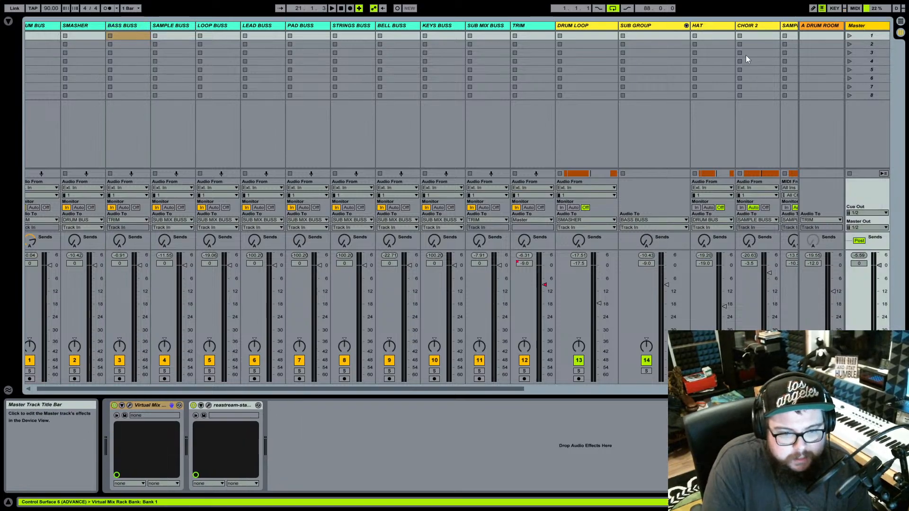
pyautogui.moveTo(451, 388); pyautogui.dragTo(425, 389)
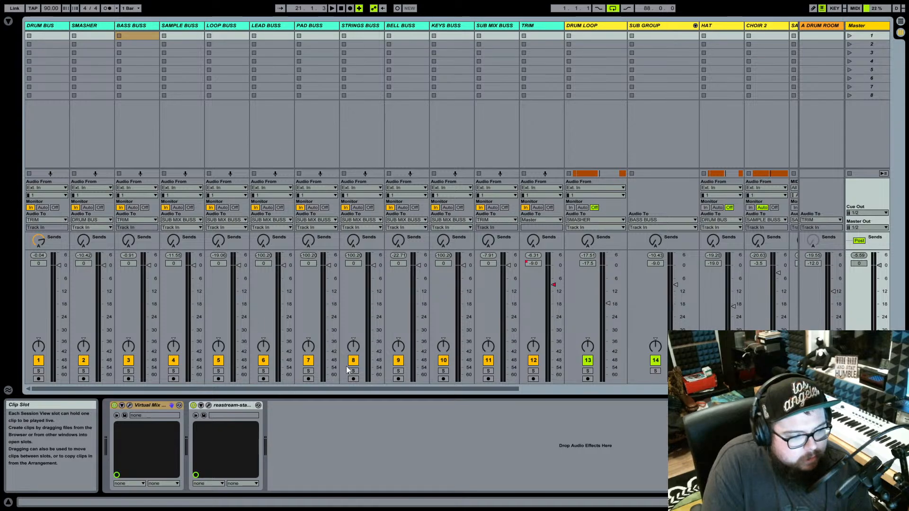
pyautogui.moveTo(339, 390); pyautogui.dragTo(364, 390)
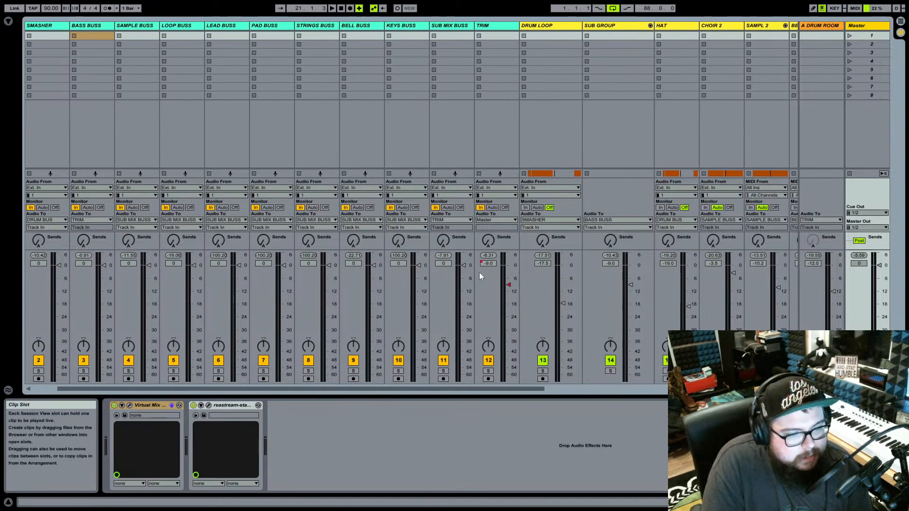
pyautogui.moveTo(480, 390); pyautogui.dragTo(503, 393)
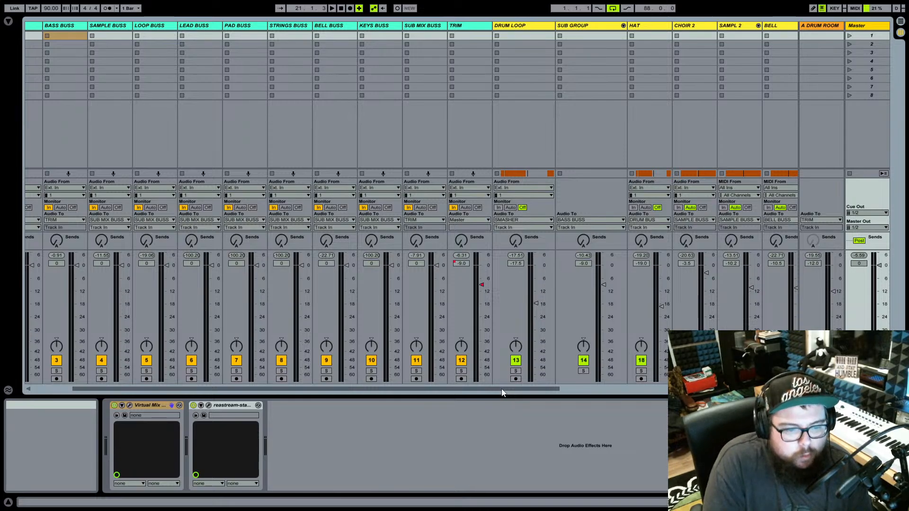
pyautogui.moveTo(503, 393); pyautogui.dragTo(408, 392)
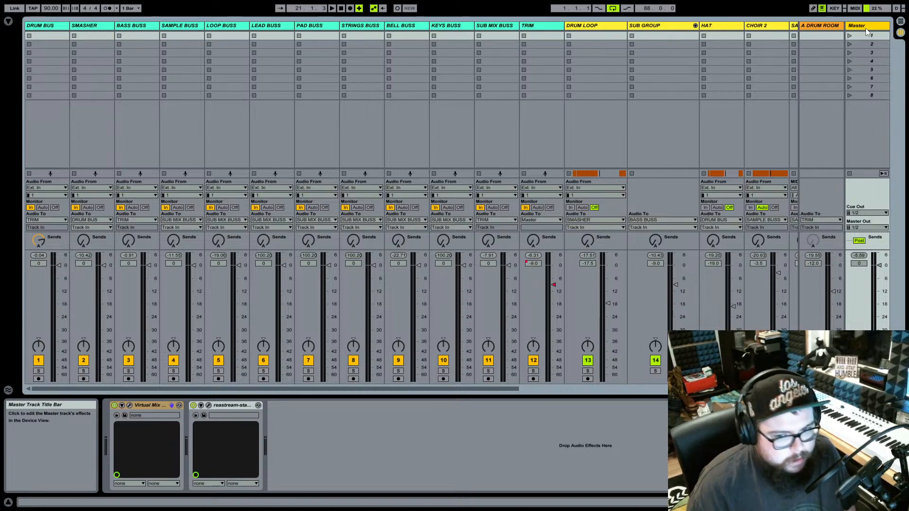
# Switch to the Arrangement, leave full screen to check the system clock, and return to full screen.
pyautogui.press('Tab')
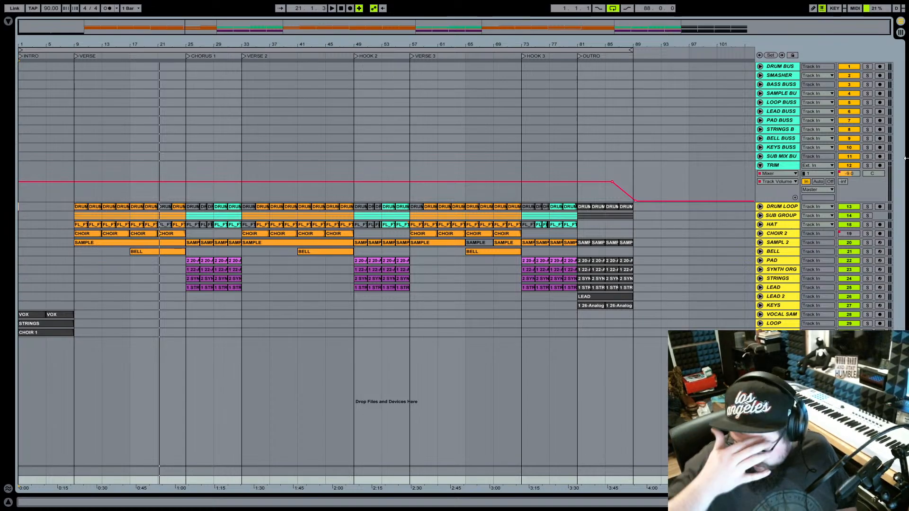
pyautogui.press('F11')
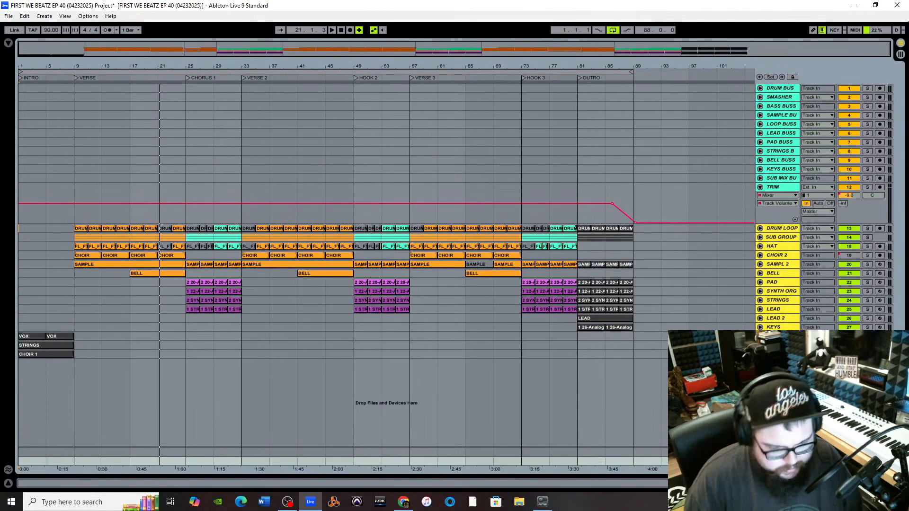
pyautogui.click(870, 502)
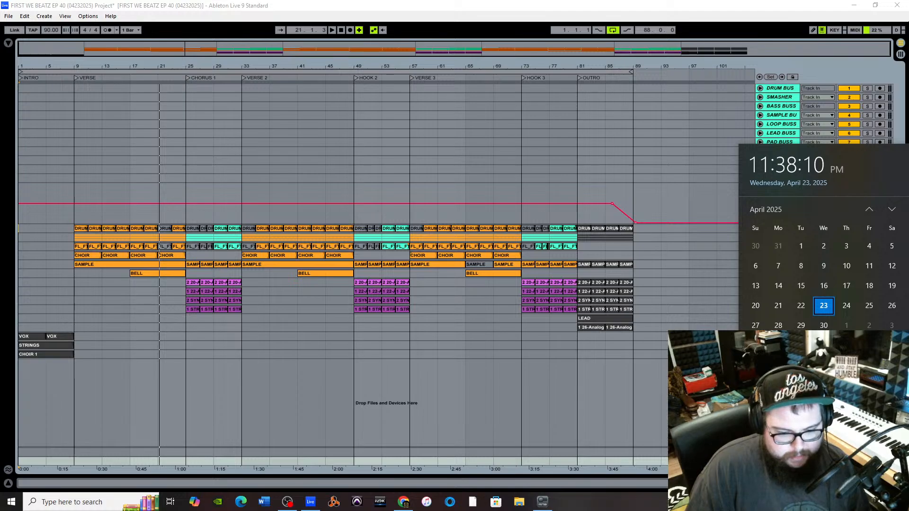
pyautogui.click(606, 508)
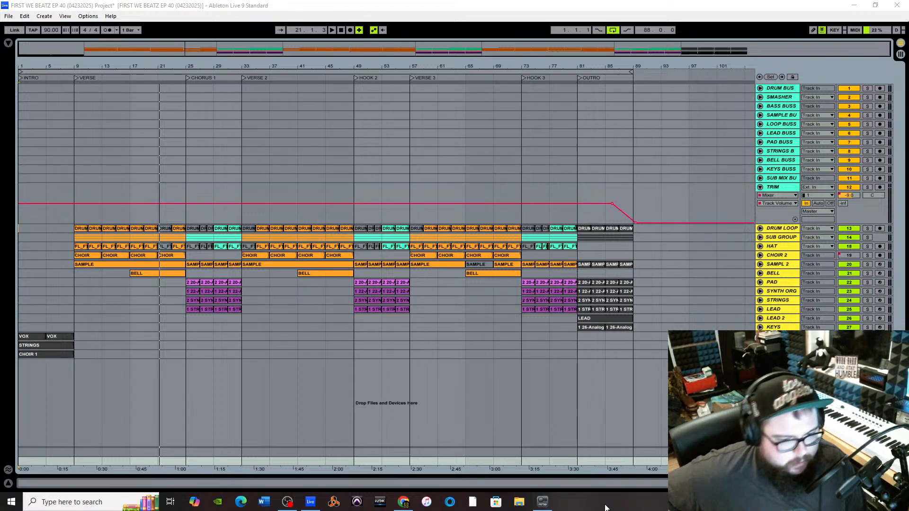
pyautogui.click(406, 338)
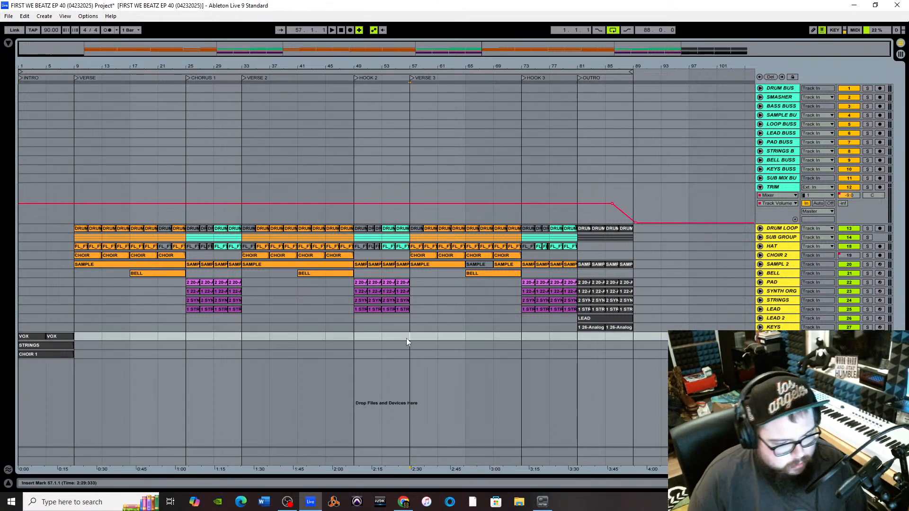
pyautogui.press('Down')
pyautogui.press('F11')
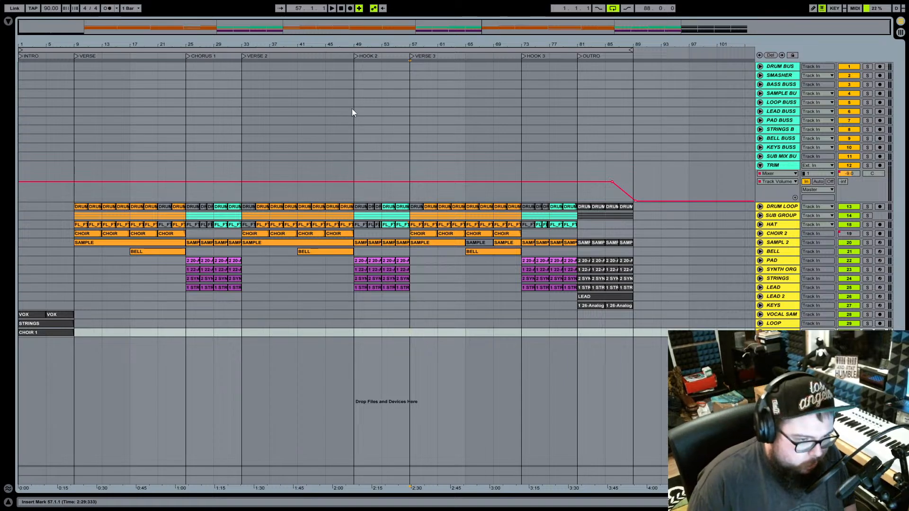
# Play the song from the beginning and save the Live Set during playback.
pyautogui.press('space')
pyautogui.click(344, 9)
pyautogui.press('space')
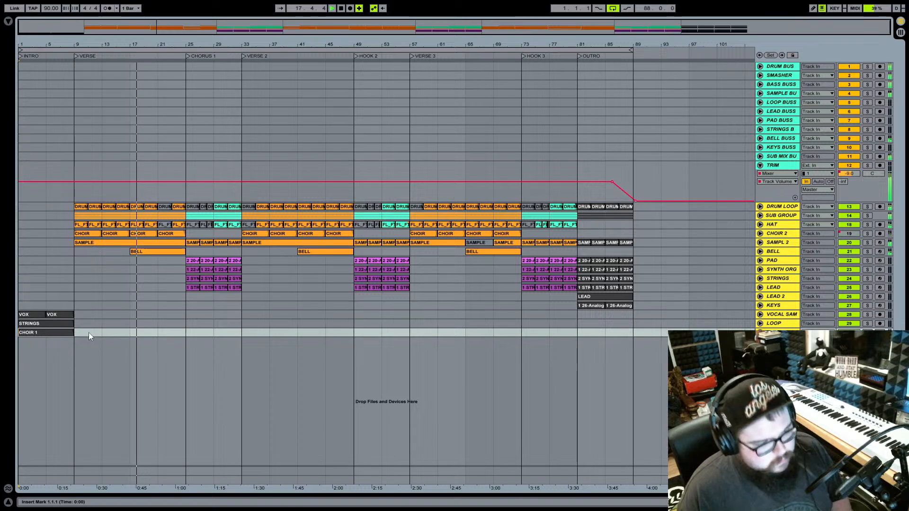
pyautogui.click(23, 315)
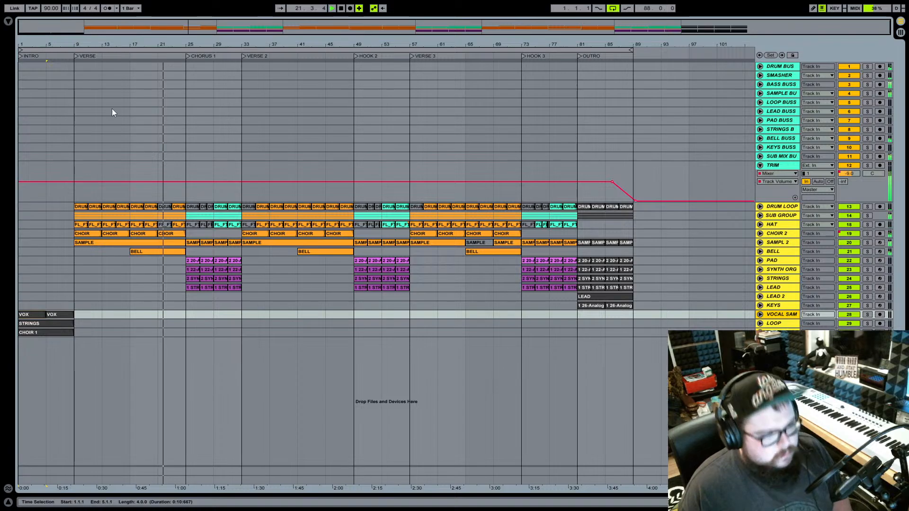
pyautogui.moveTo(253, 44); pyautogui.dragTo(297, 49)
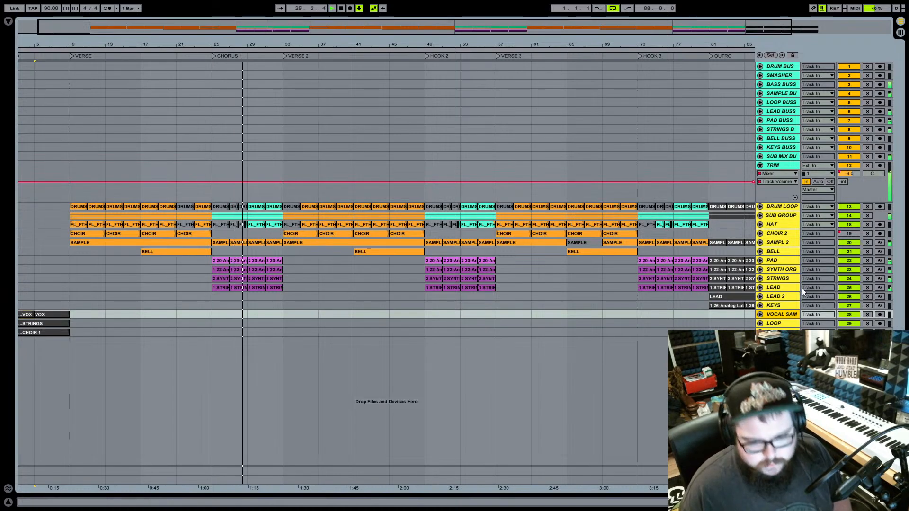
pyautogui.hotkey('ctrl', 's')
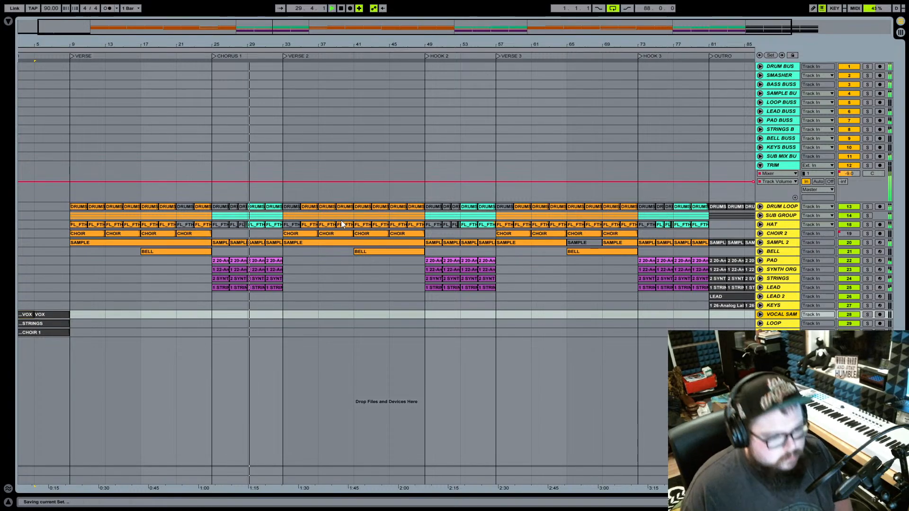
# Recolour the teal drum and hat clips in CHORUS 1 magenta, selecting the section from DRUM LOOP down to LEAD.
pyautogui.moveTo(318, 44); pyautogui.dragTo(318, 29)
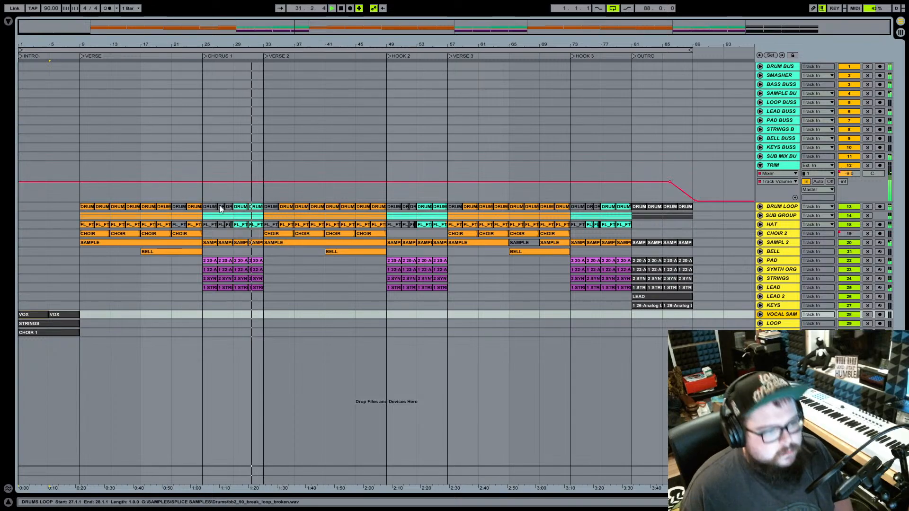
pyautogui.moveTo(222, 208); pyautogui.dragTo(265, 288)
pyautogui.rightClick(260, 288)
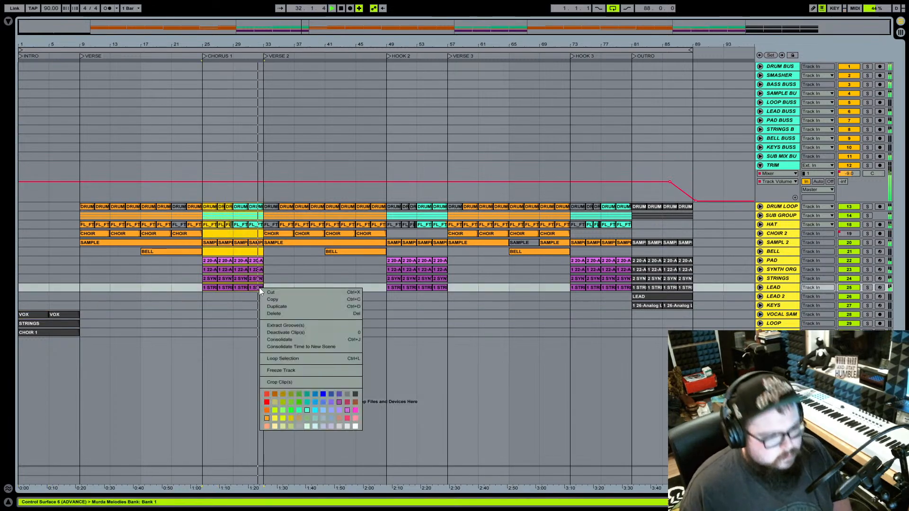
pyautogui.click(347, 410)
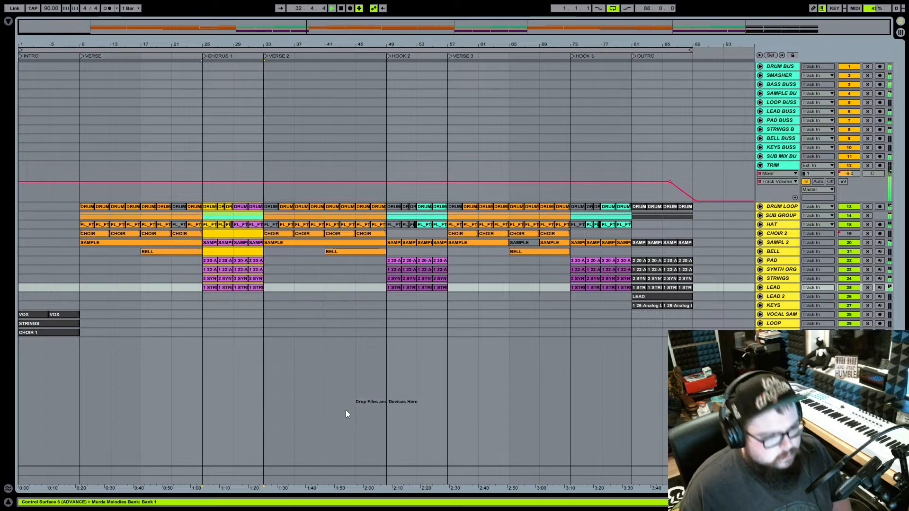
# Unfold the SUB GROUP and recolour the CHORUS 1 clips magenta, including its three SUB BASS tracks.
pyautogui.click(760, 215)
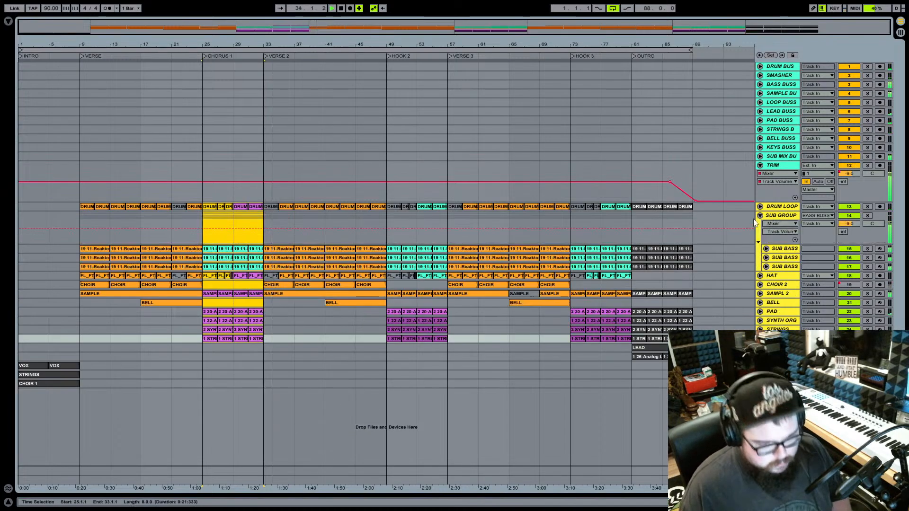
pyautogui.click(207, 206)
pyautogui.keyDown('shift'); pyautogui.click(259, 339); pyautogui.keyUp('shift')
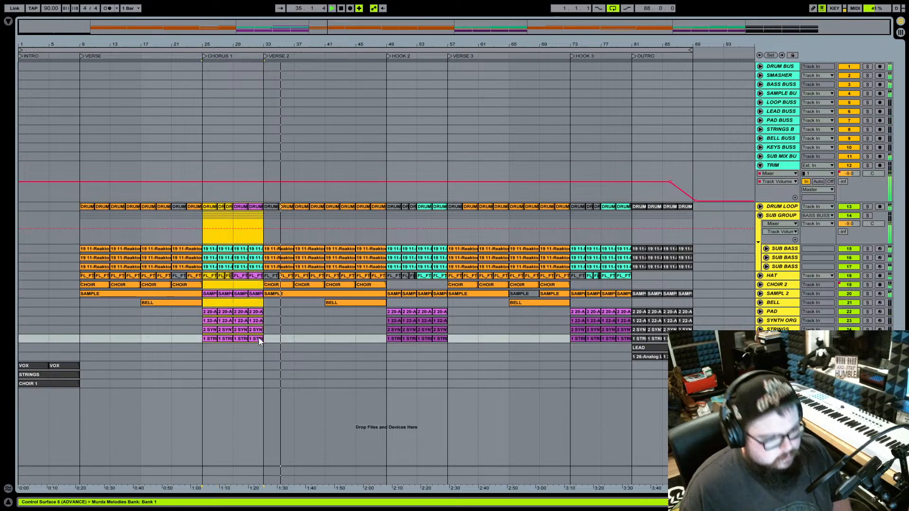
pyautogui.rightClick(259, 337)
pyautogui.click(342, 458)
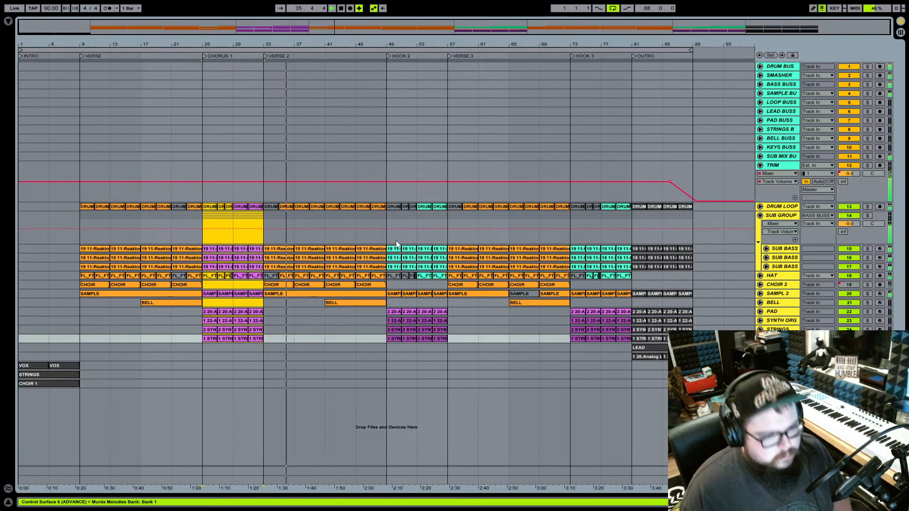
# Recolour the HOOK 2 clips magenta, from DRUM LOOP down to LEAD.
pyautogui.click(394, 206)
pyautogui.keyDown('shift'); pyautogui.click(442, 342); pyautogui.keyUp('shift')
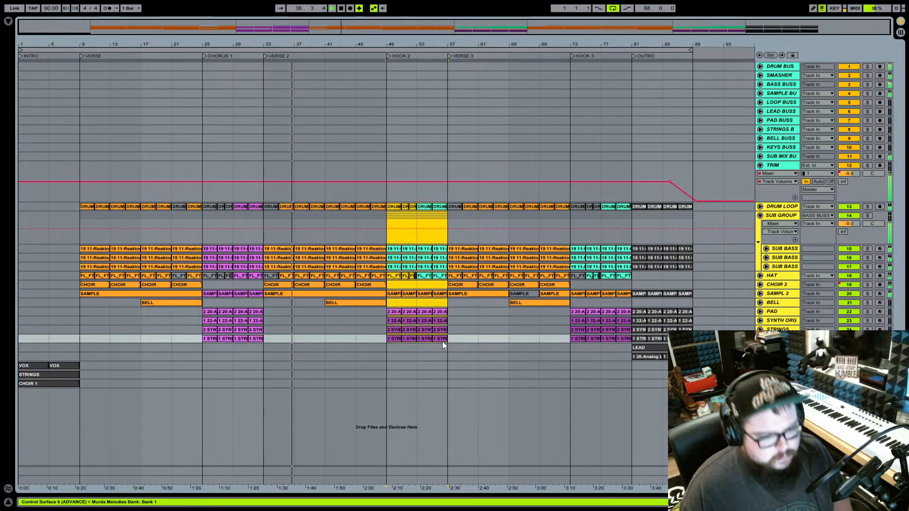
pyautogui.rightClick(442, 342)
pyautogui.click(527, 464)
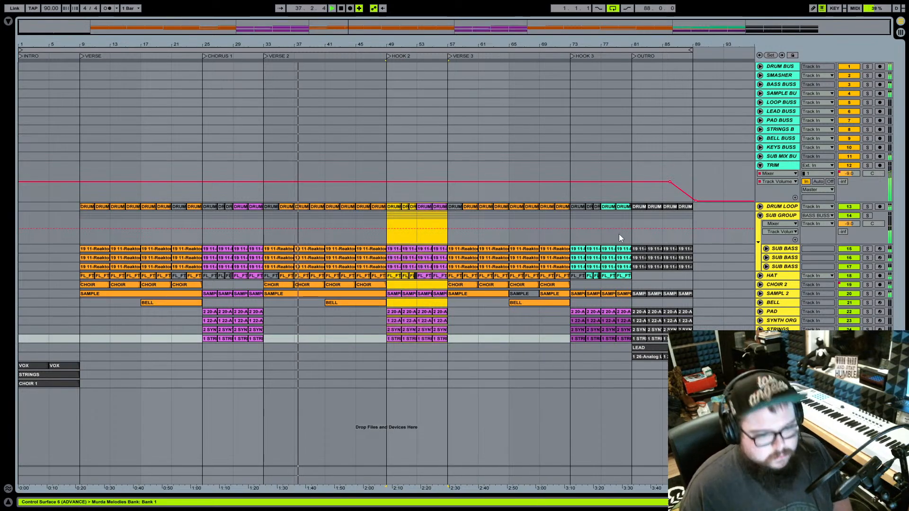
# Recolour the HOOK 3 clips magenta, from DRUM LOOP down to LEAD, and fold the SUB GROUP.
pyautogui.click(576, 206)
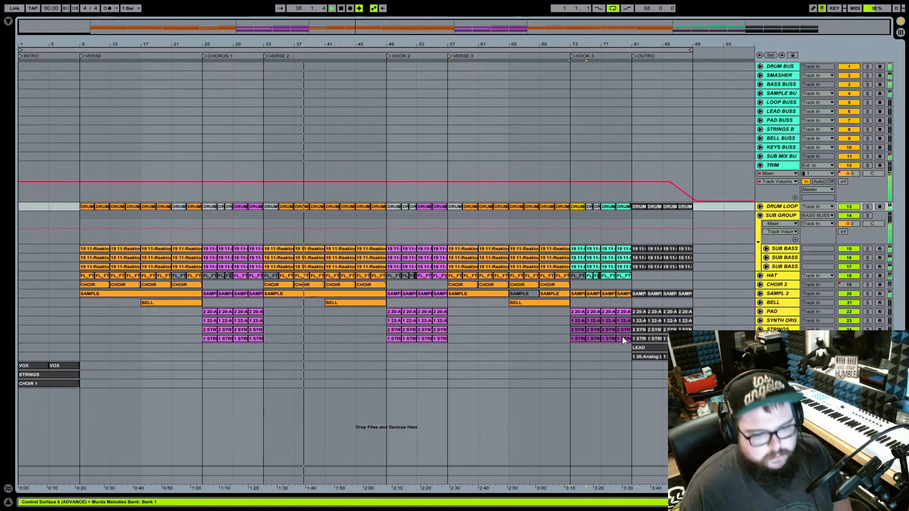
pyautogui.keyDown('shift'); pyautogui.click(622, 339); pyautogui.keyUp('shift')
pyautogui.rightClick(622, 339)
pyautogui.click(708, 461)
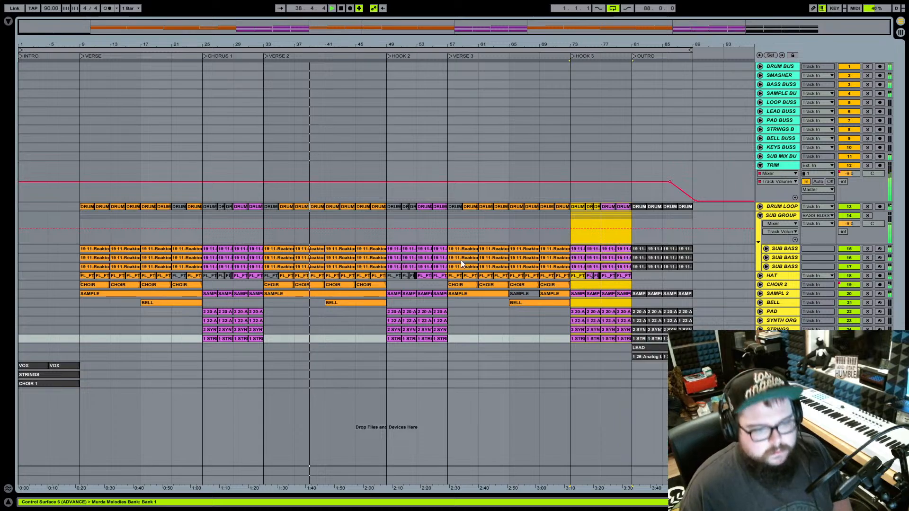
pyautogui.click(760, 216)
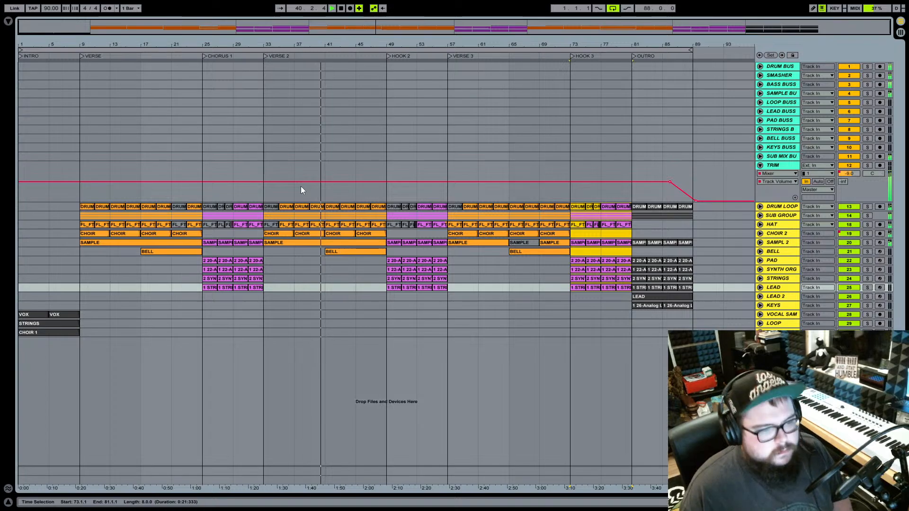
# Select the DRUM LOOP clip at bar 43 and the first DRUM LOOP clip of VERSE 3 during playback.
pyautogui.click(345, 204)
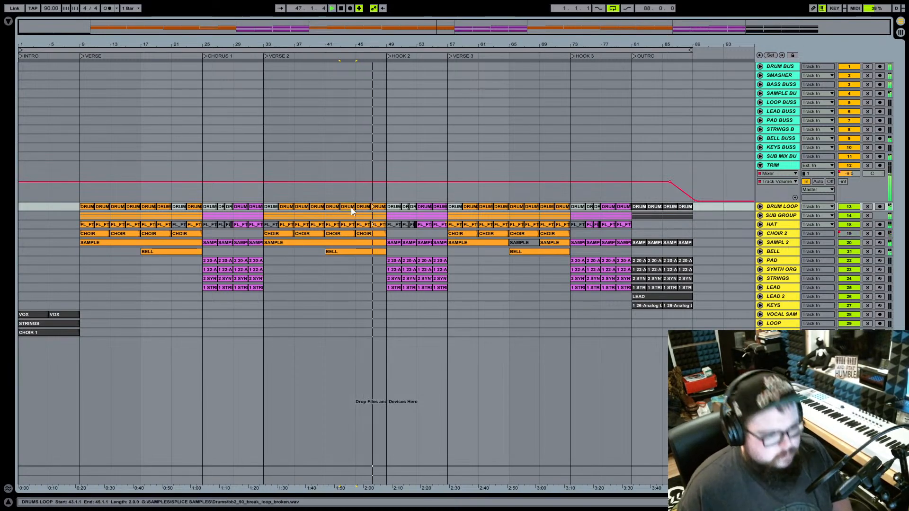
pyautogui.click(351, 208)
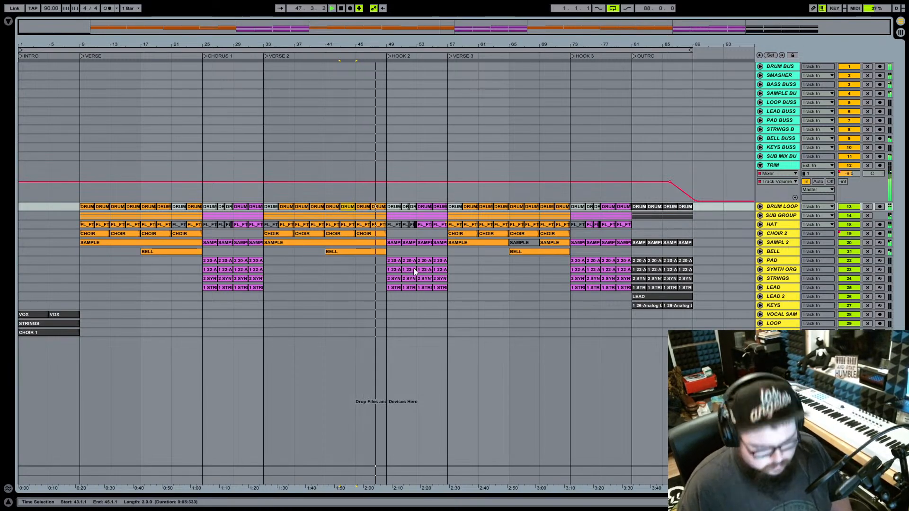
pyautogui.click(453, 210)
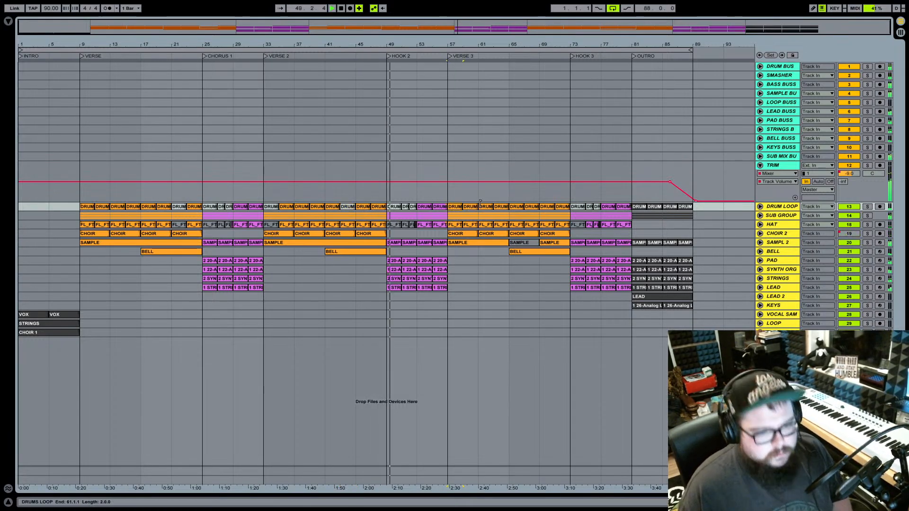
# Deactivate the VERSE 3 DRUM LOOP clips at bars 59 and 69 and the HAT clip at bar 69, and save the set.
pyautogui.click(531, 206)
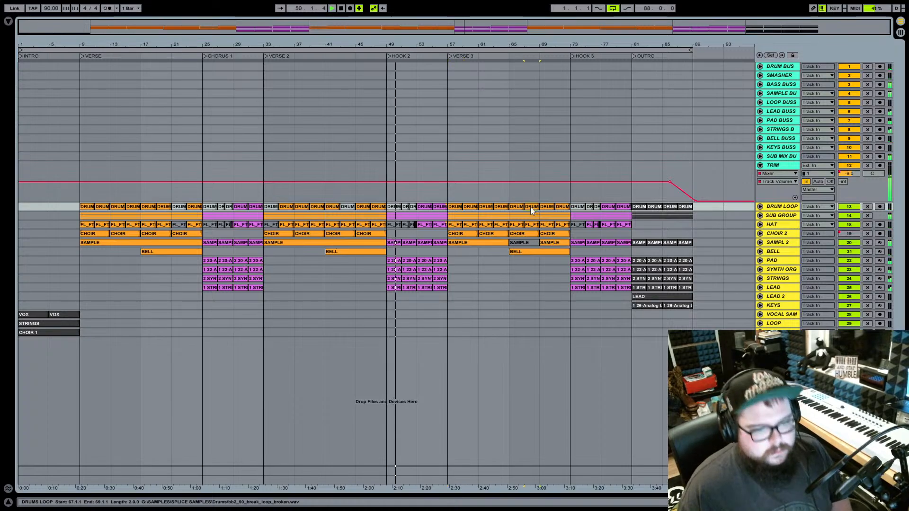
pyautogui.click(547, 208)
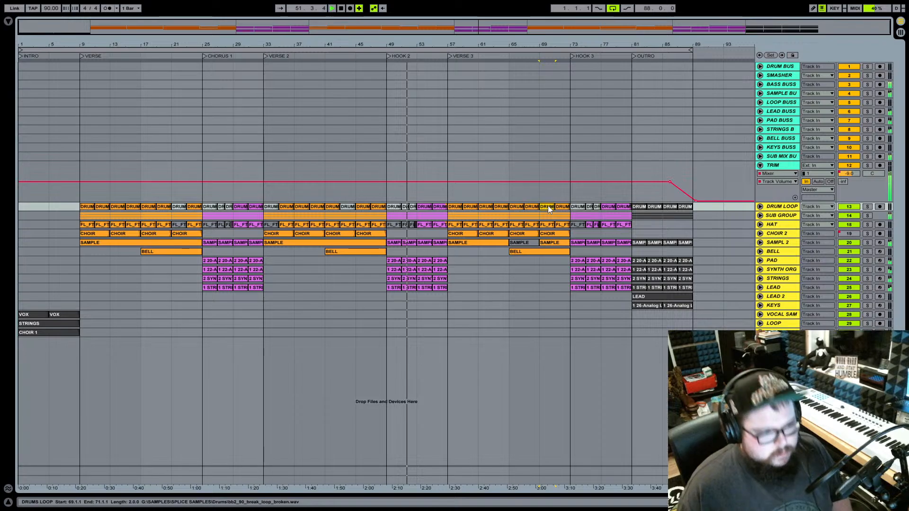
pyautogui.click(475, 207)
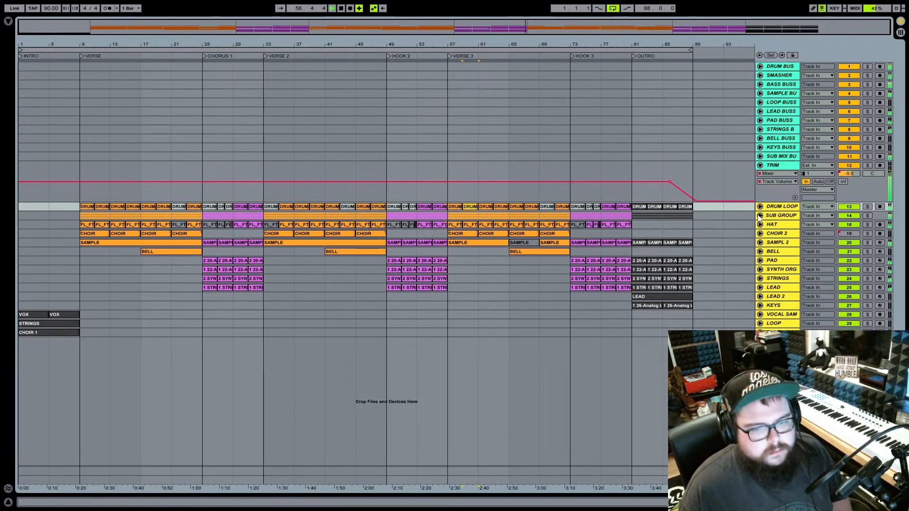
pyautogui.click(475, 227)
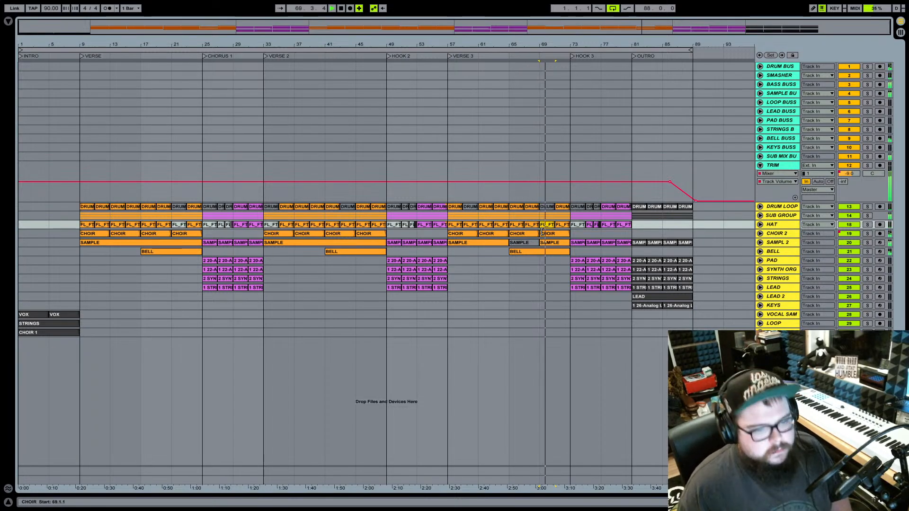
pyautogui.hotkey('ctrl', 's')
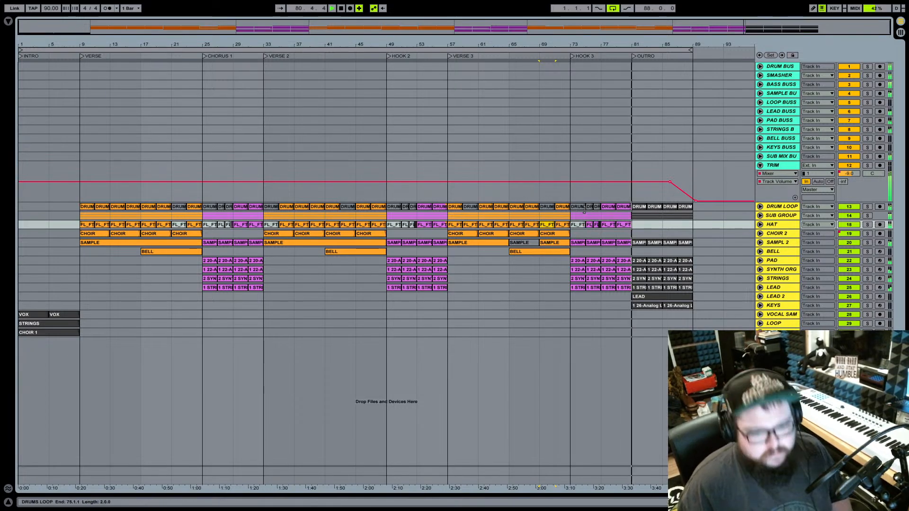
# Deactivate the OUTRO's DRUM LOOP clip at bar 83 and select the SAMPL 2 clip below it.
pyautogui.click(650, 206)
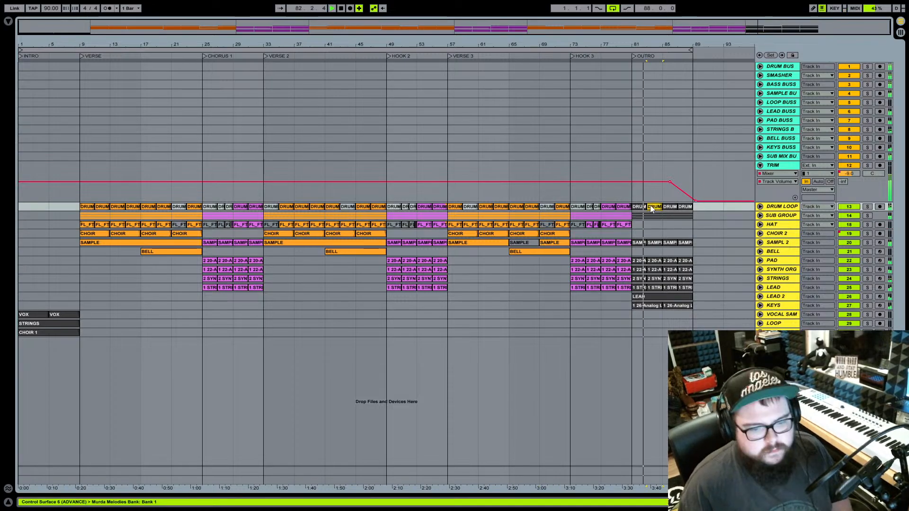
pyautogui.click(656, 243)
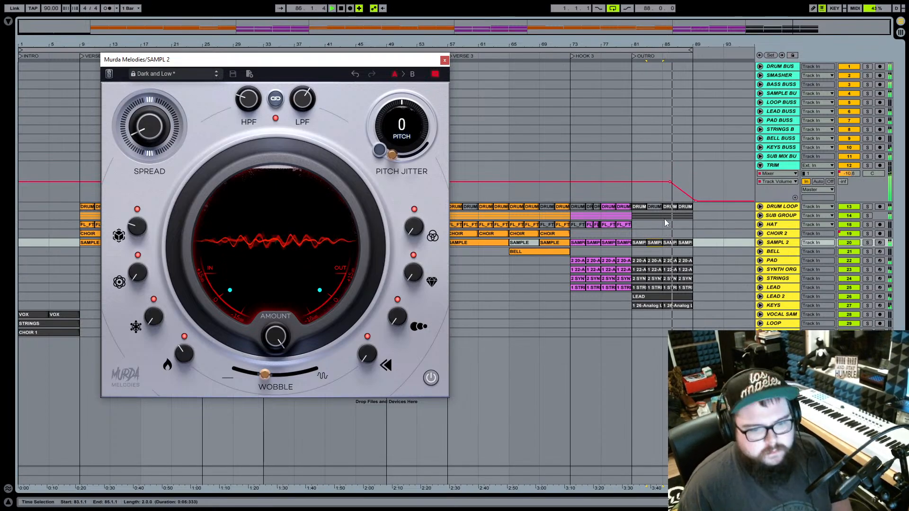
# Duplicate the last HAT clip of HOOK 3 four times across the OUTRO and deactivate the first two copies.
pyautogui.click(625, 225)
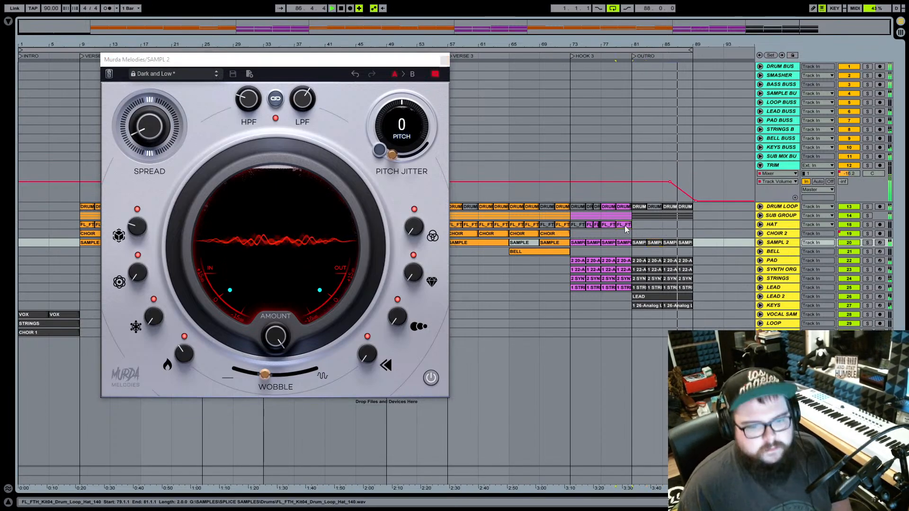
pyautogui.hotkey('ctrl', 'd')
pyautogui.hotkey('ctrl', 'd')
pyautogui.hotkey('ctrl', 'd')
pyautogui.hotkey('ctrl', 'd')
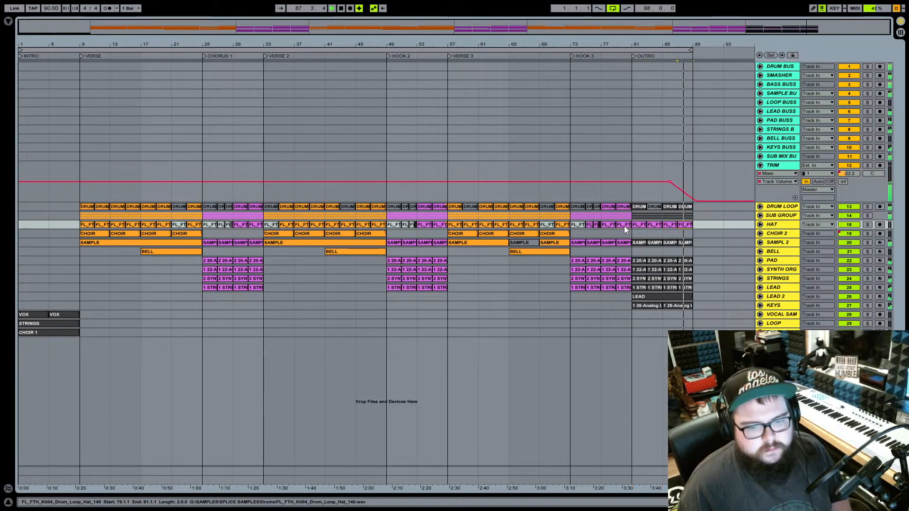
pyautogui.click(652, 224)
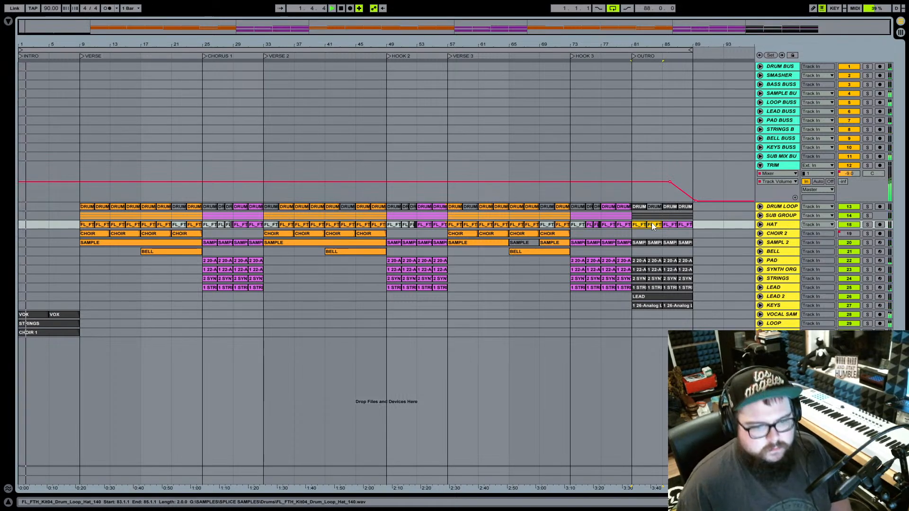
# Stop playback, return to the song's start and select the whole loop range from bar 1 to 89.
pyautogui.click(427, 92)
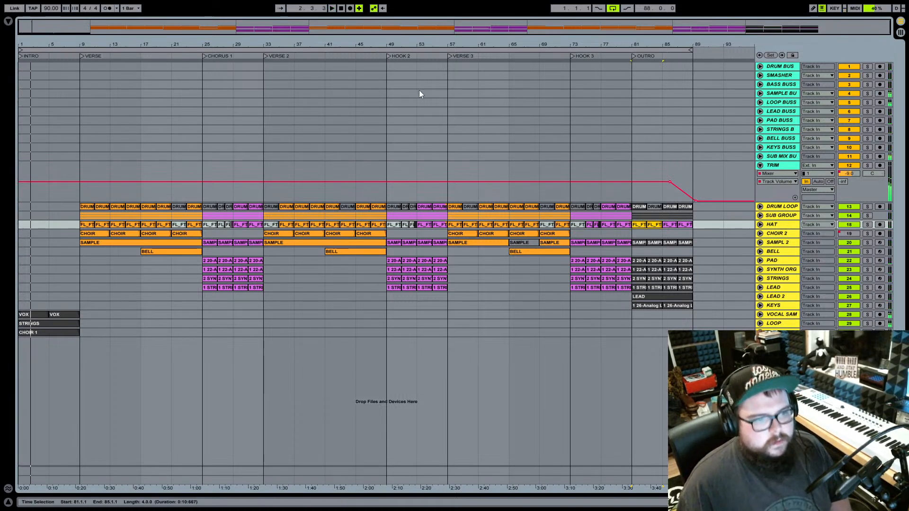
pyautogui.click(341, 9)
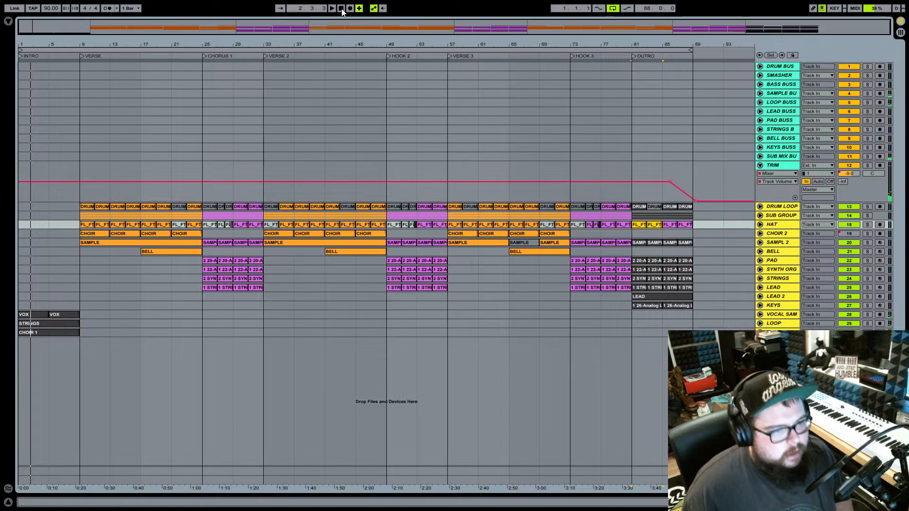
pyautogui.click(339, 49)
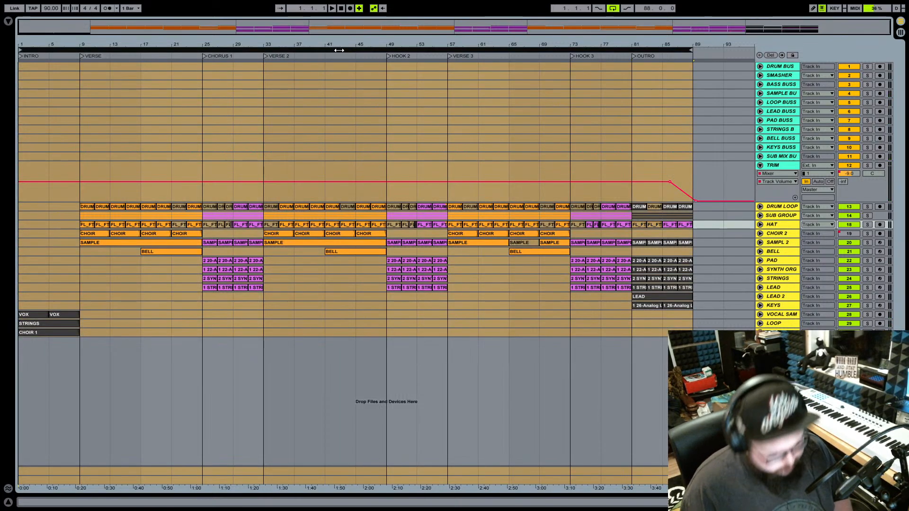